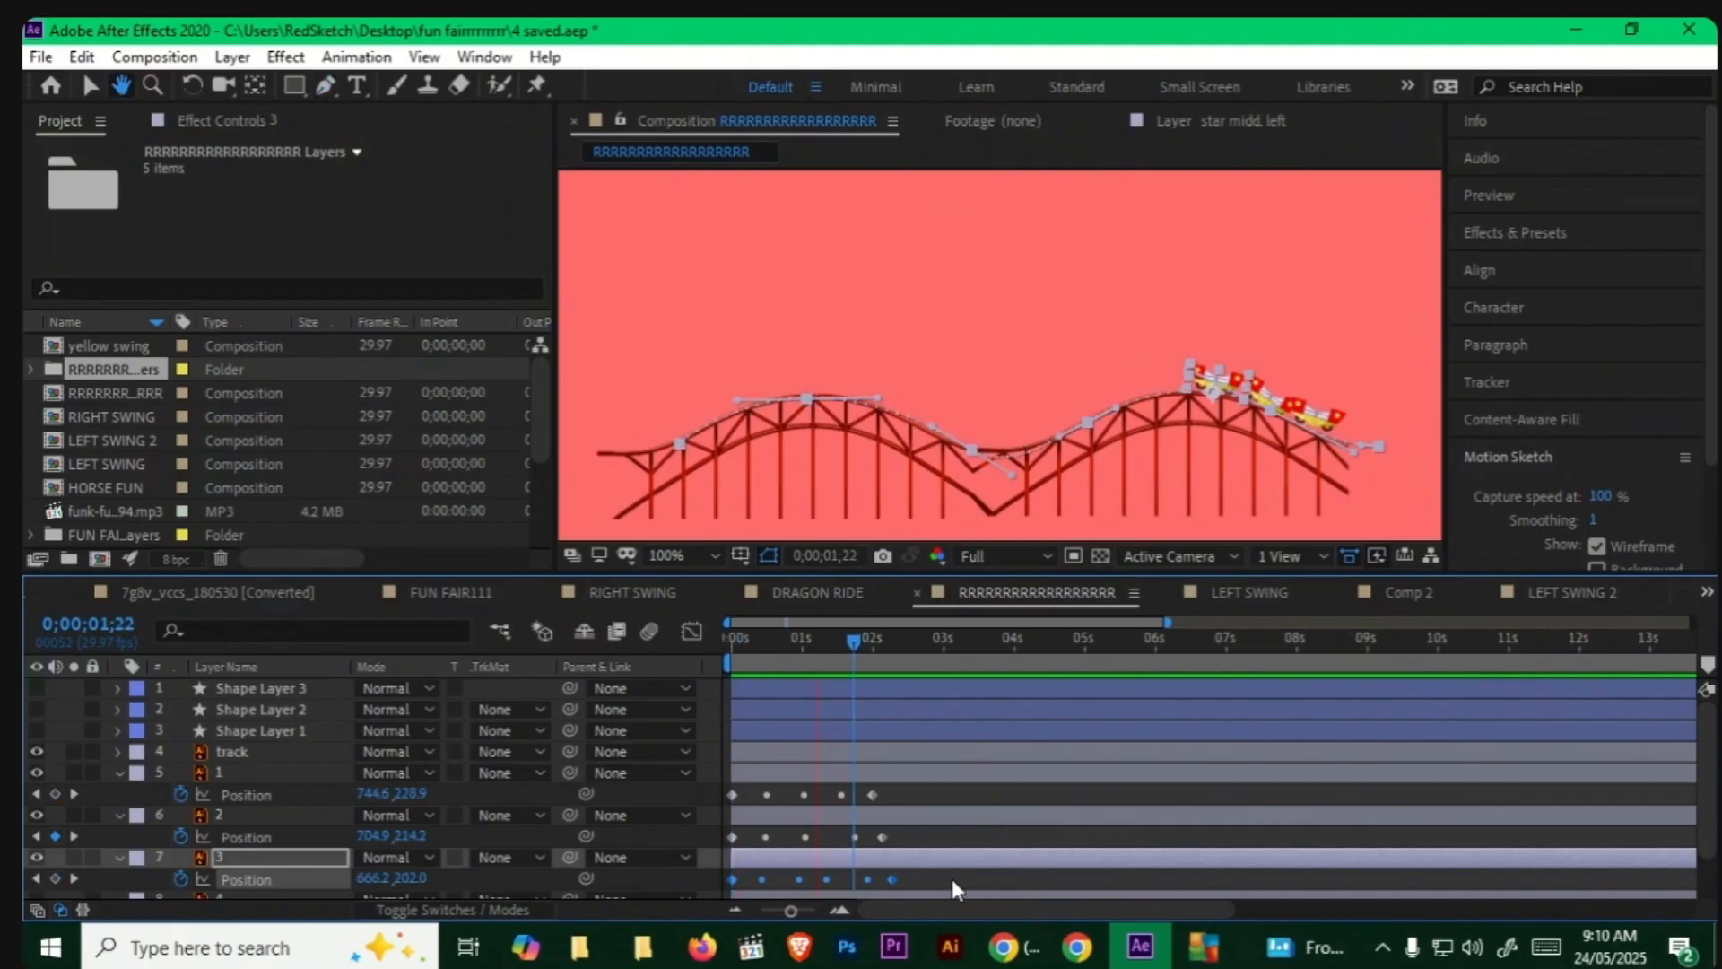
Step: Shift all position keyframes of layers 3 and 2 slightly later and preview the roller coaster animation from the start
drag(913, 868, 710, 892)
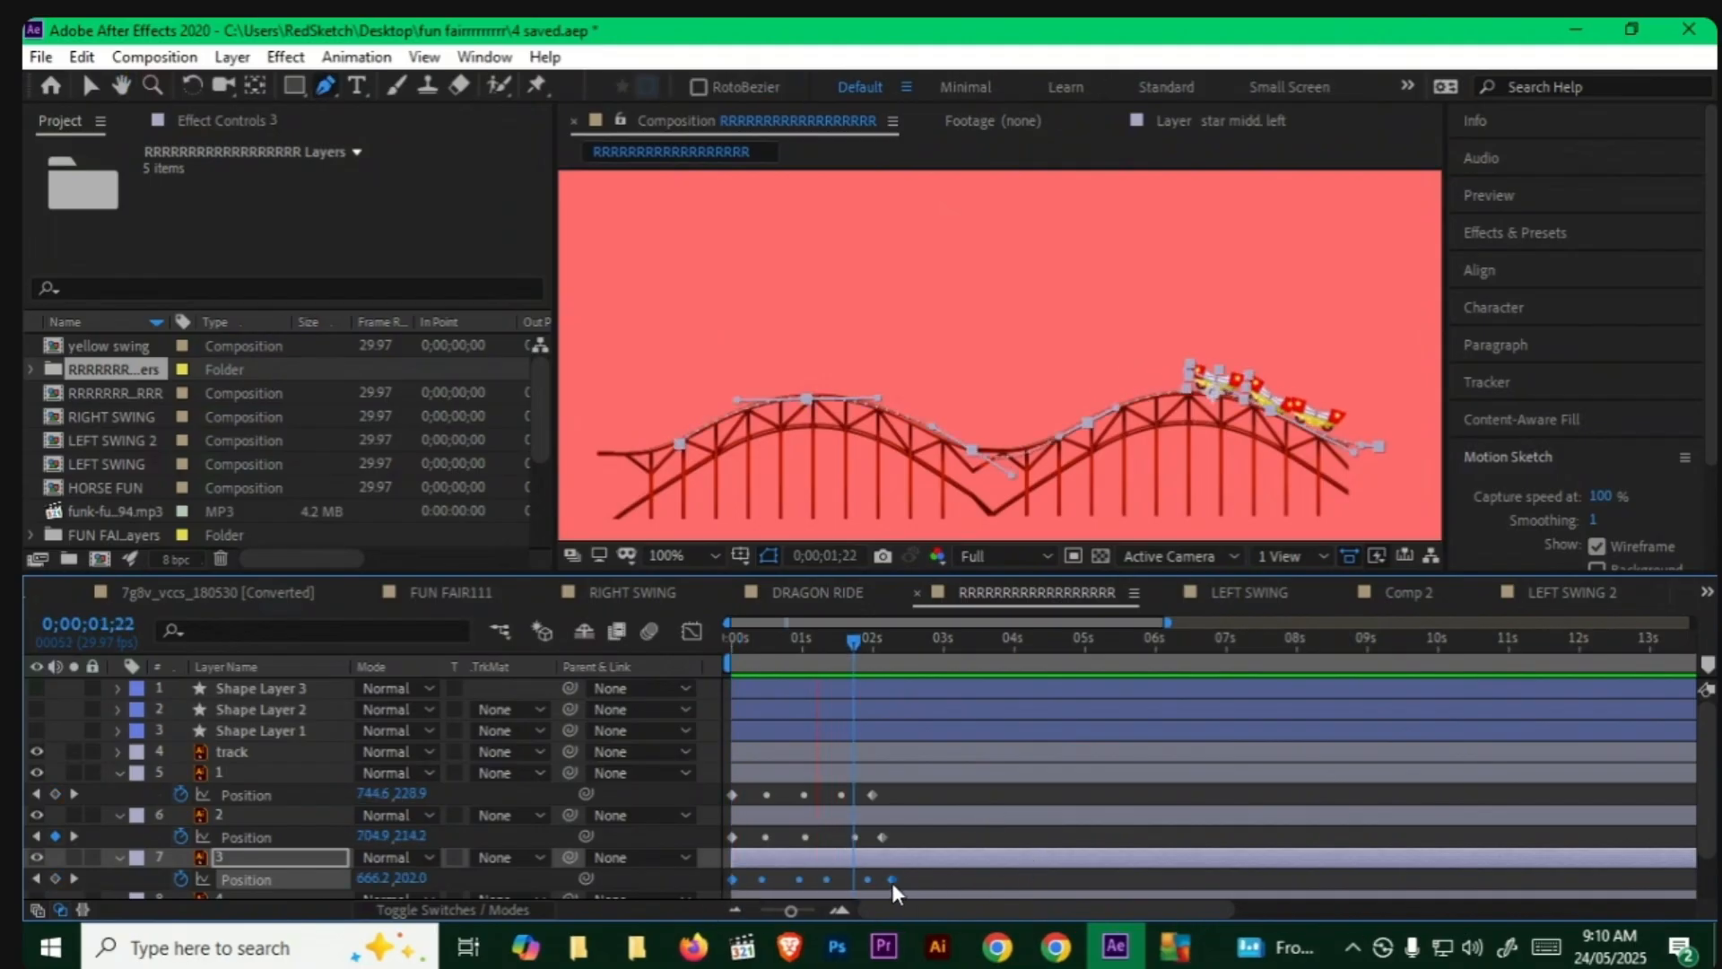
drag(892, 880, 708, 847)
drag(886, 841, 889, 840)
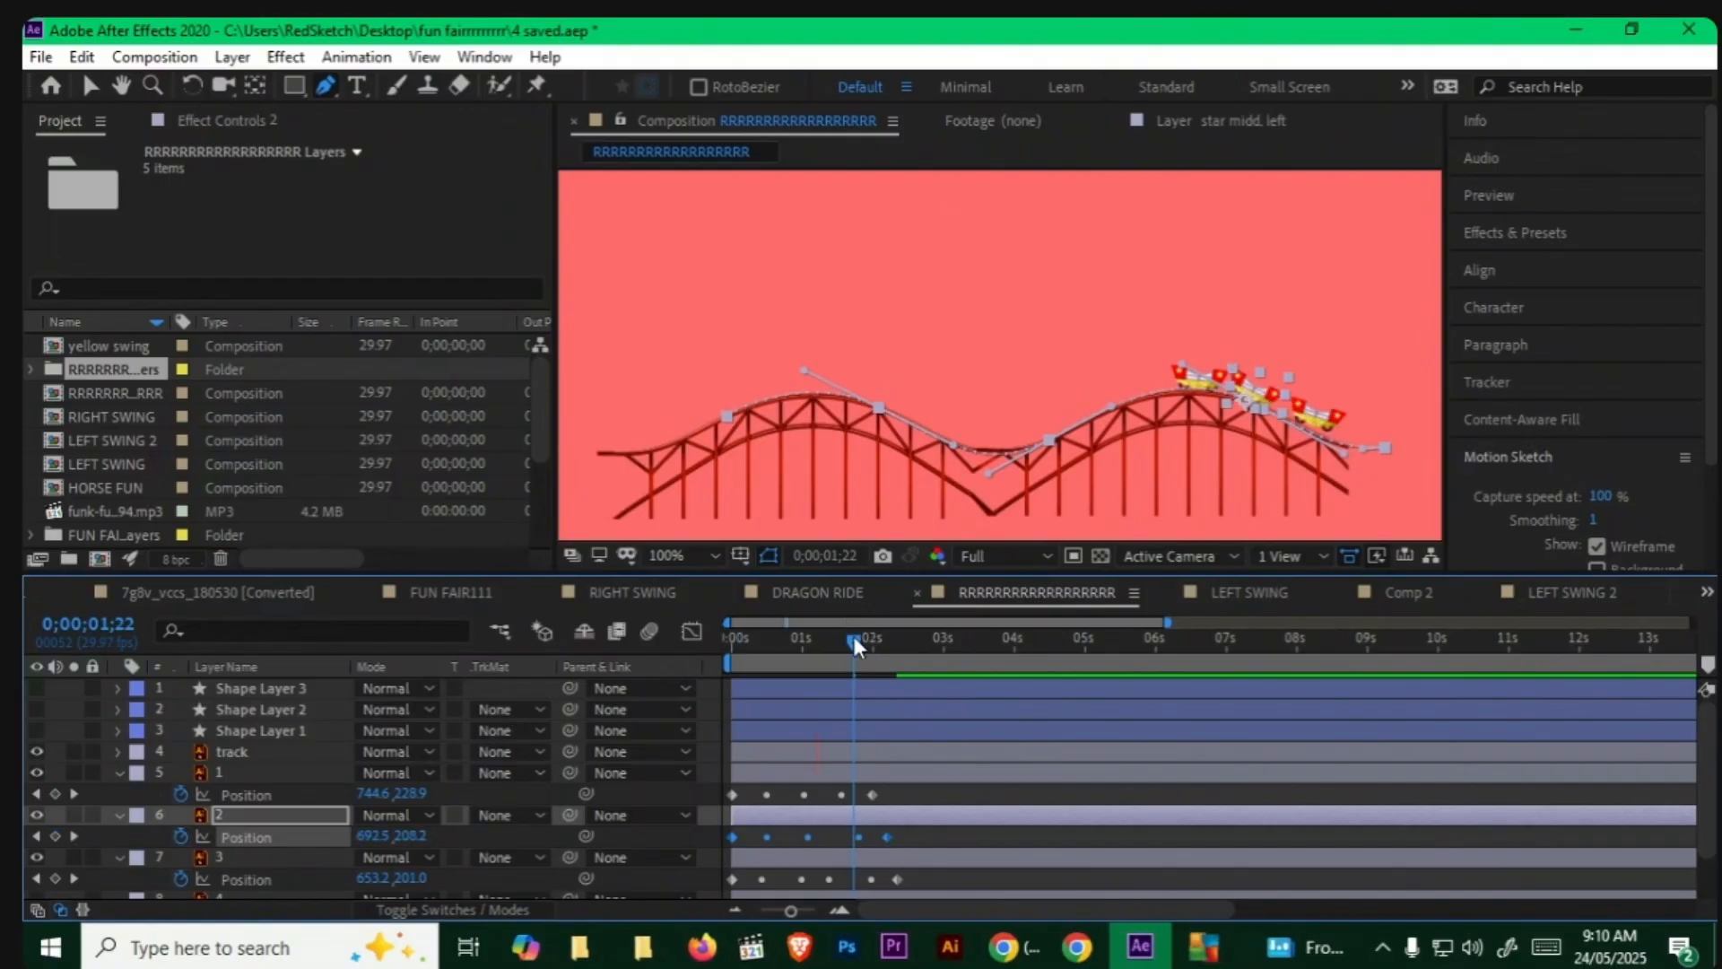
drag(853, 637, 739, 669)
key(space)
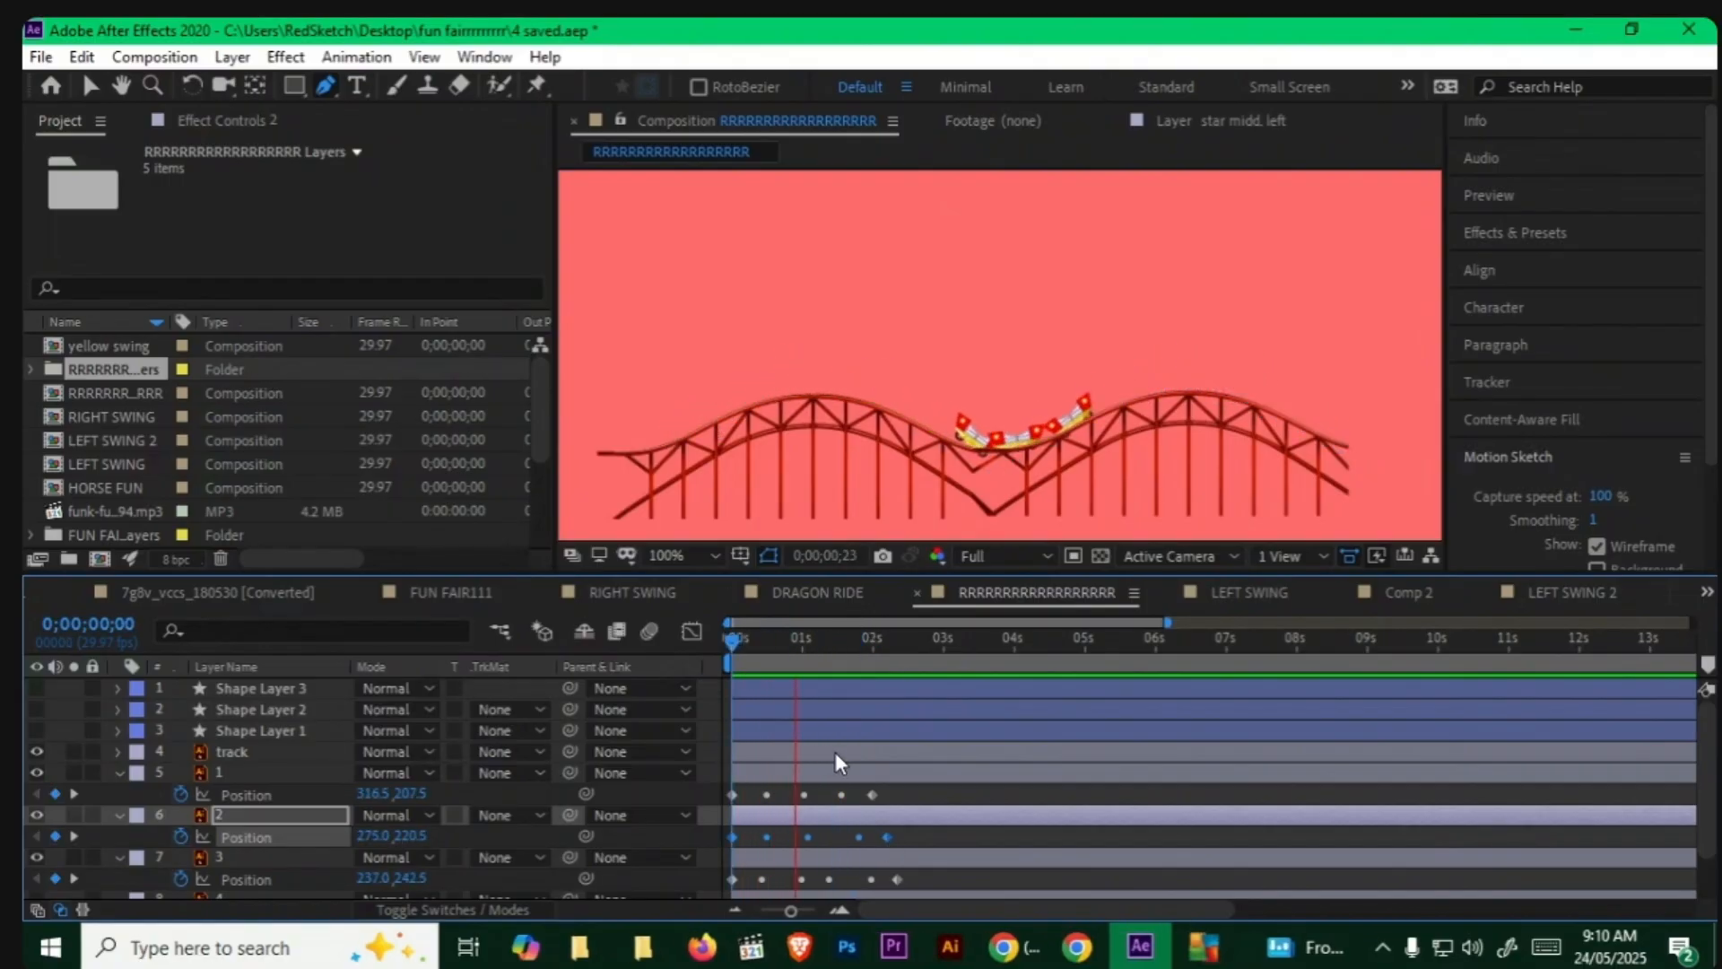
Step: At 0;00;01;04, delay the intermediate position keyframes of layers 2 and 3 slightly, and play the roller coaster animation again
mouse_move(820, 655)
mouse_down()
mouse_move(856, 648)
mouse_move(811, 654)
mouse_up()
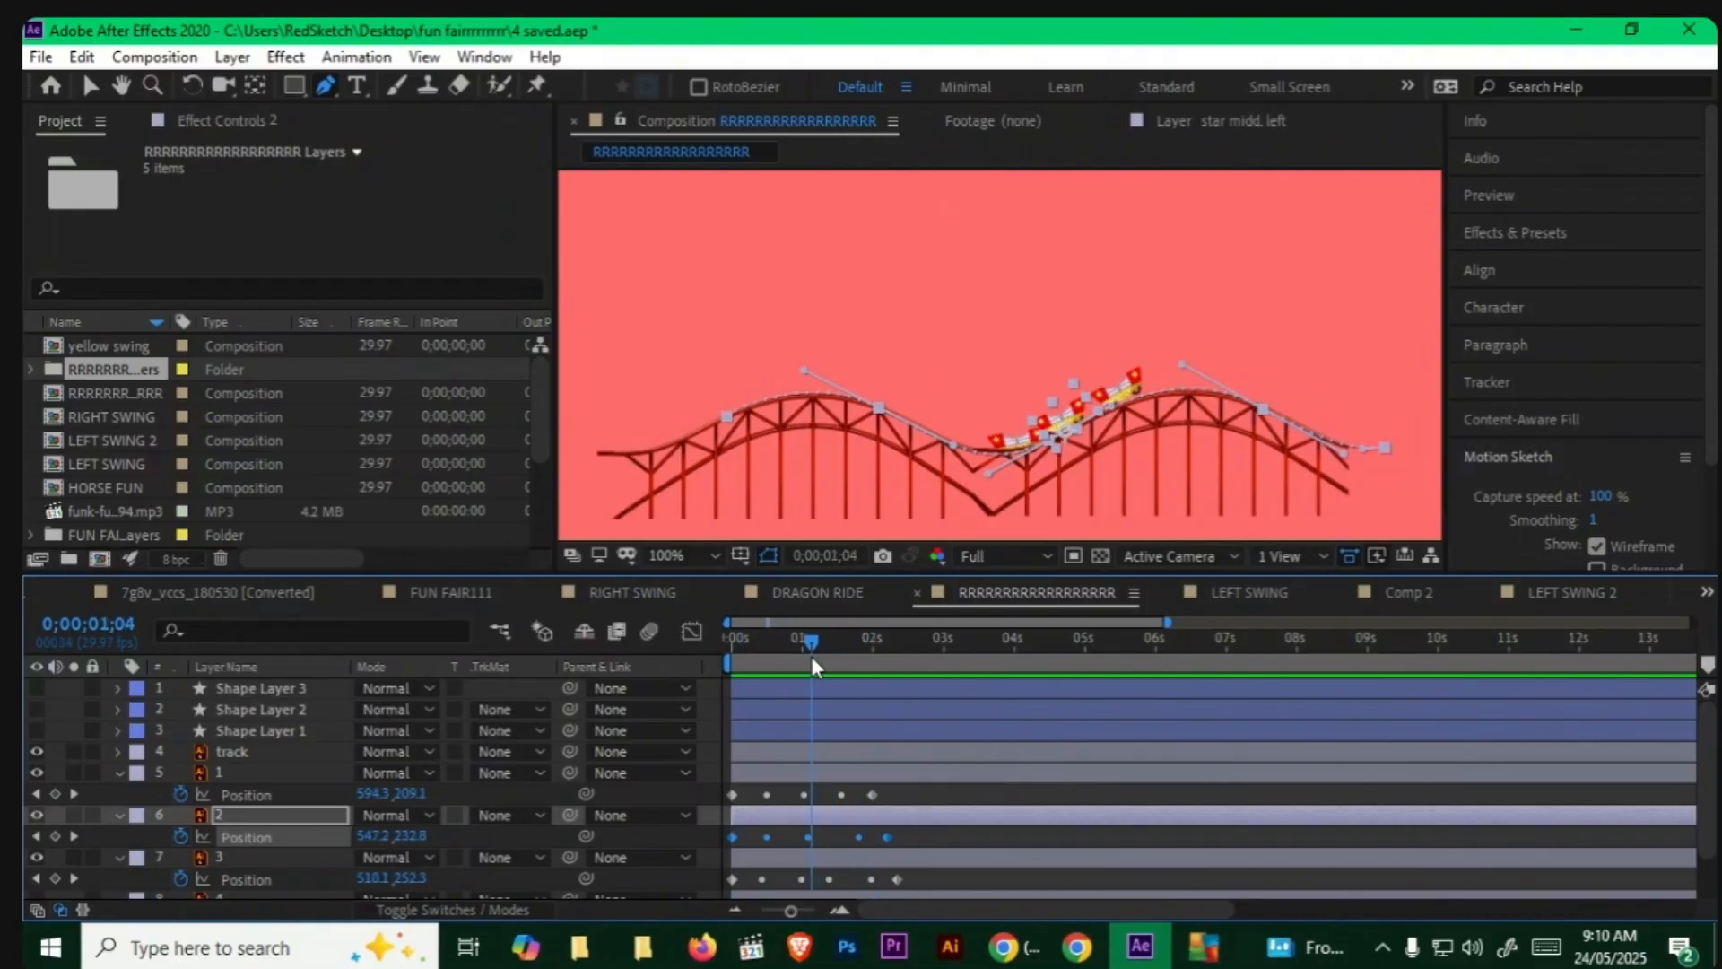
click(823, 838)
drag(809, 837, 811, 837)
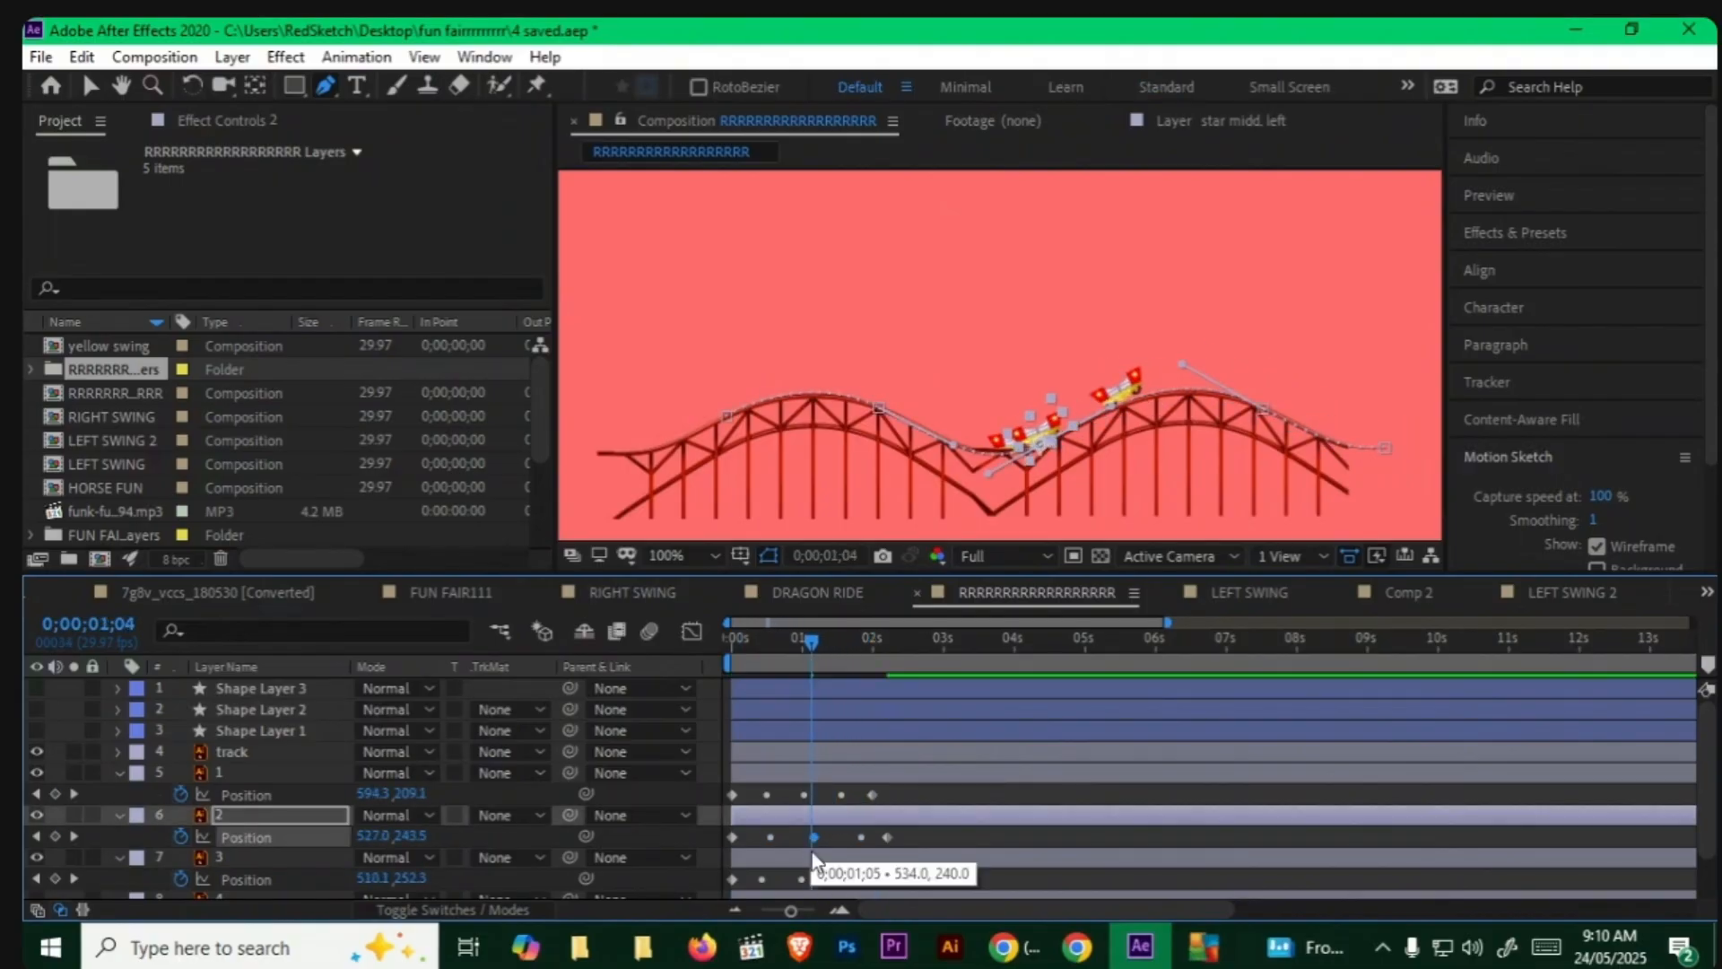
drag(802, 879, 815, 879)
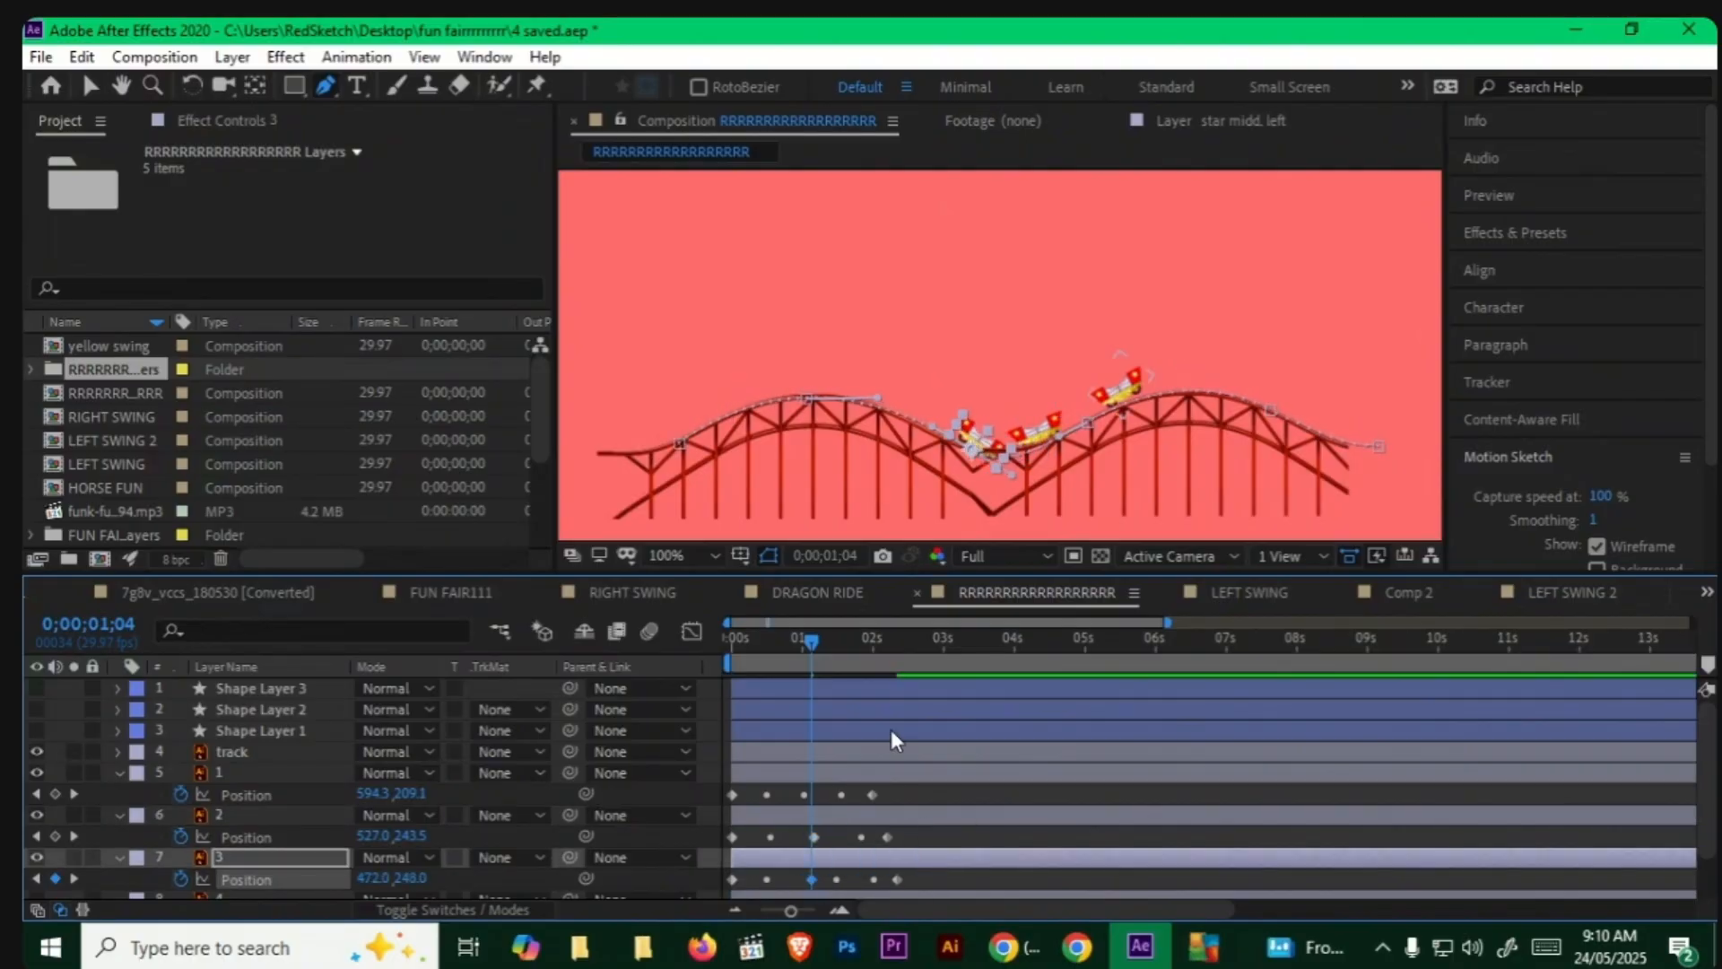
key(space)
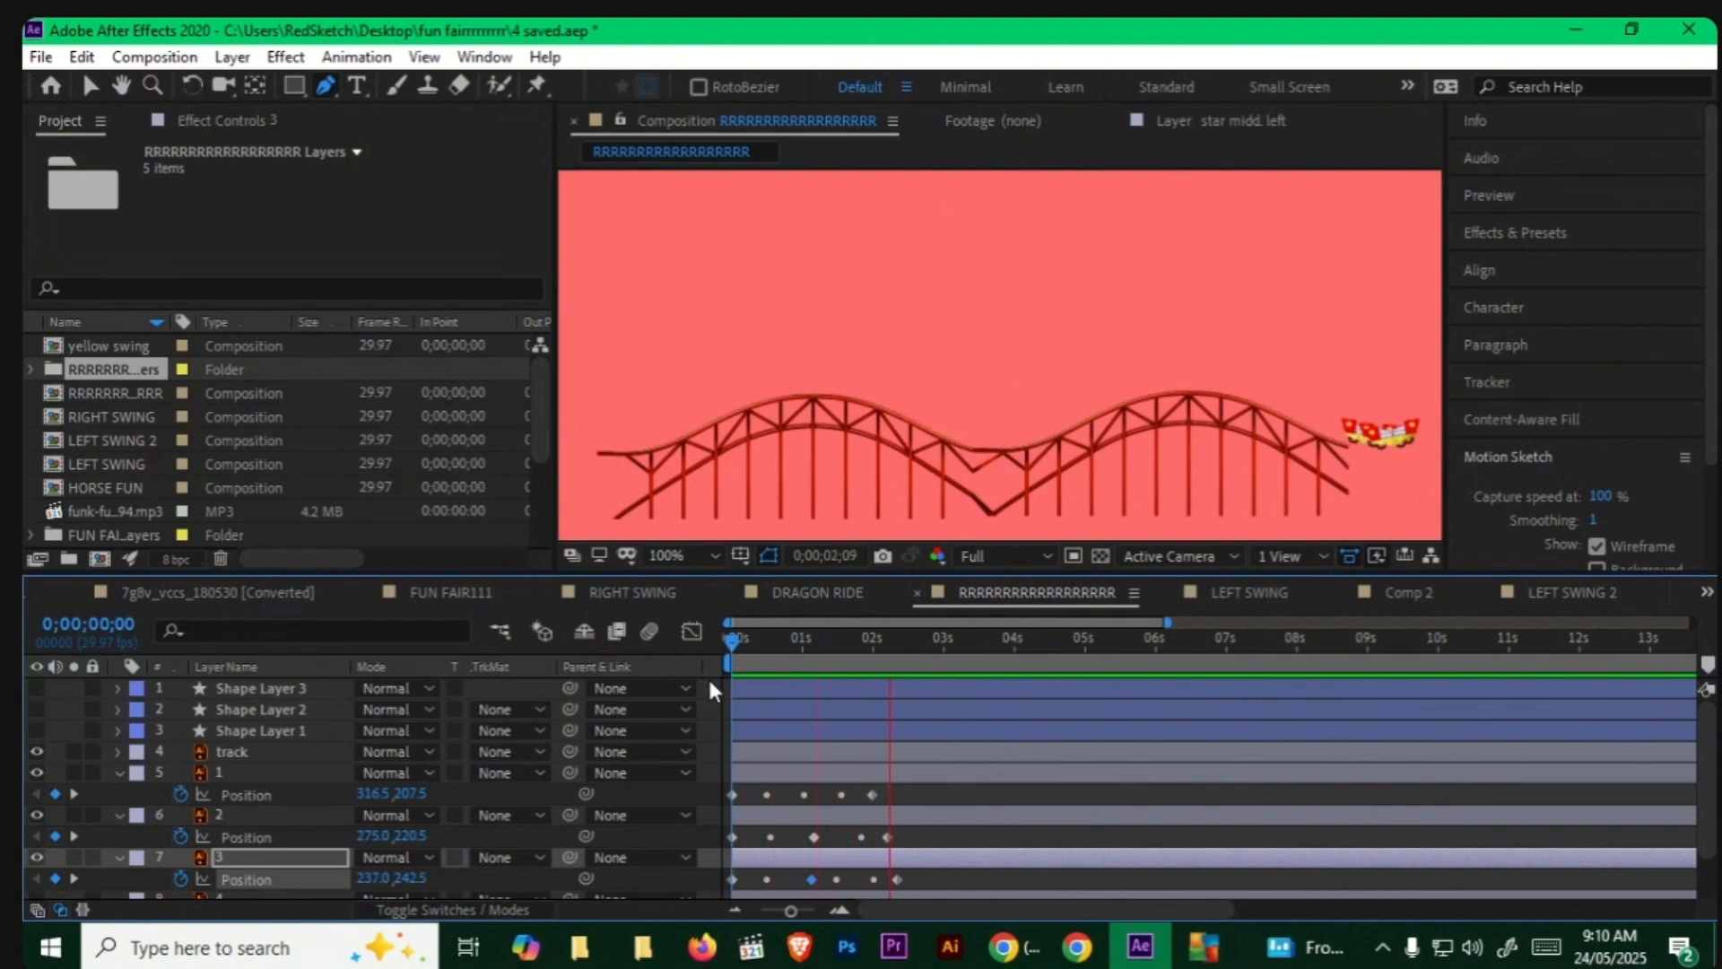
key(space)
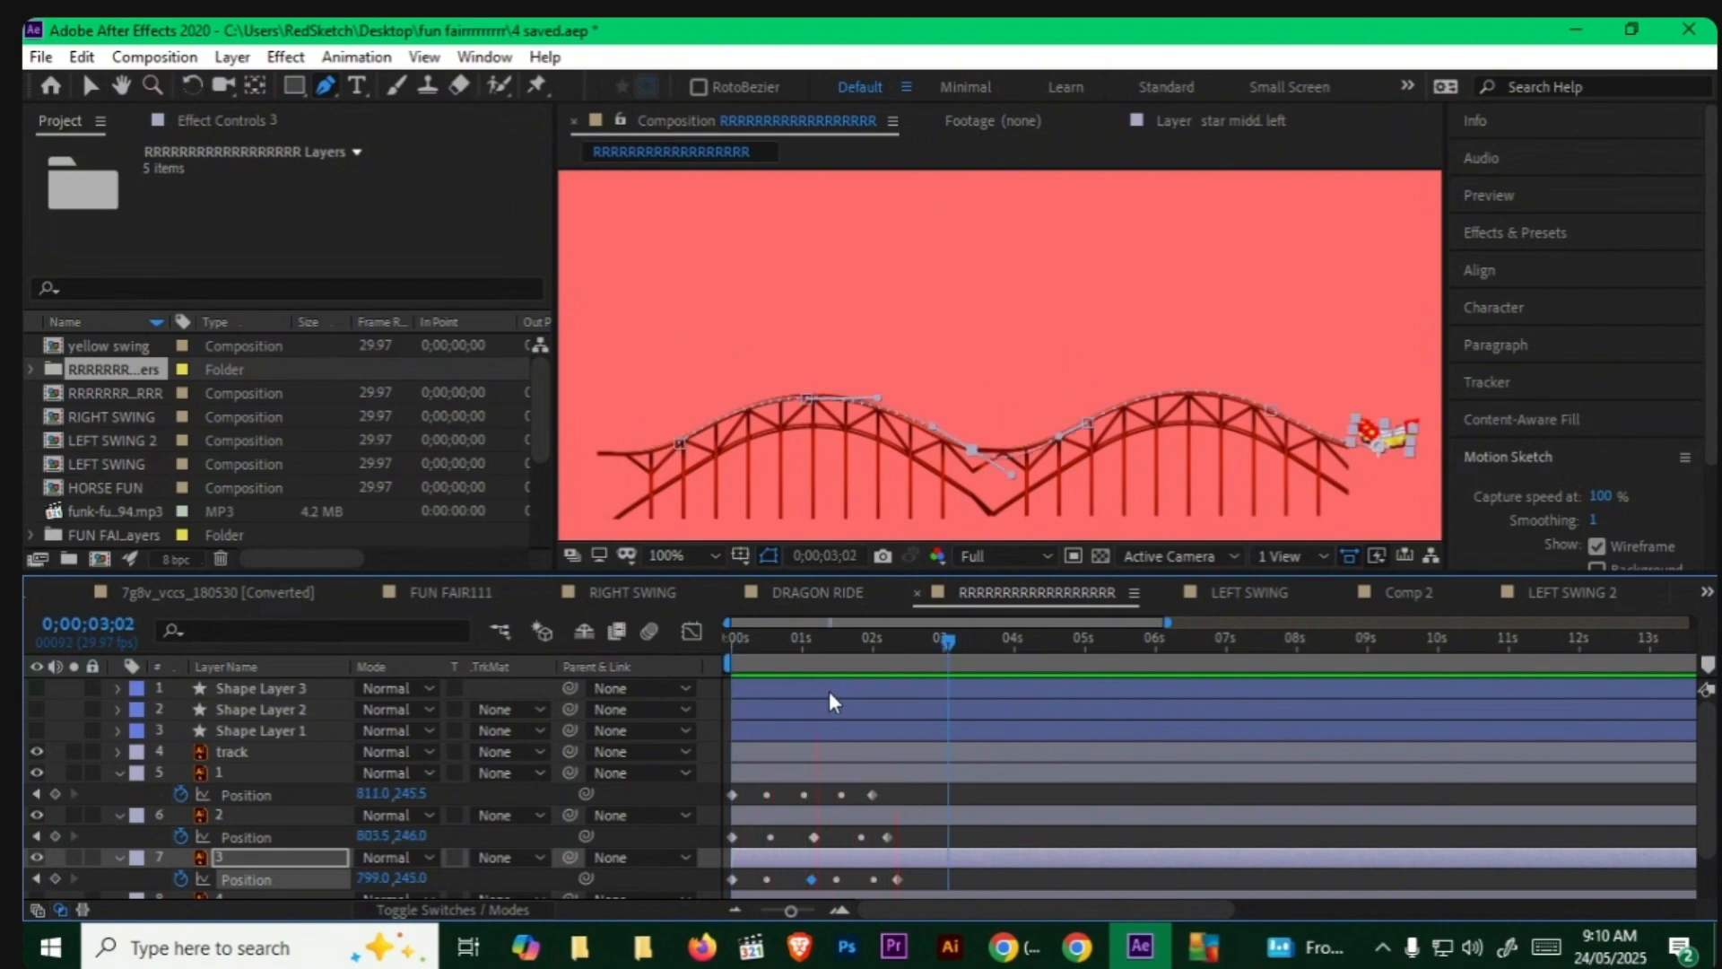
Step: Collapse the properties of layers 1 to 4 in the timeline and save the project
click(120, 772)
click(119, 795)
click(116, 815)
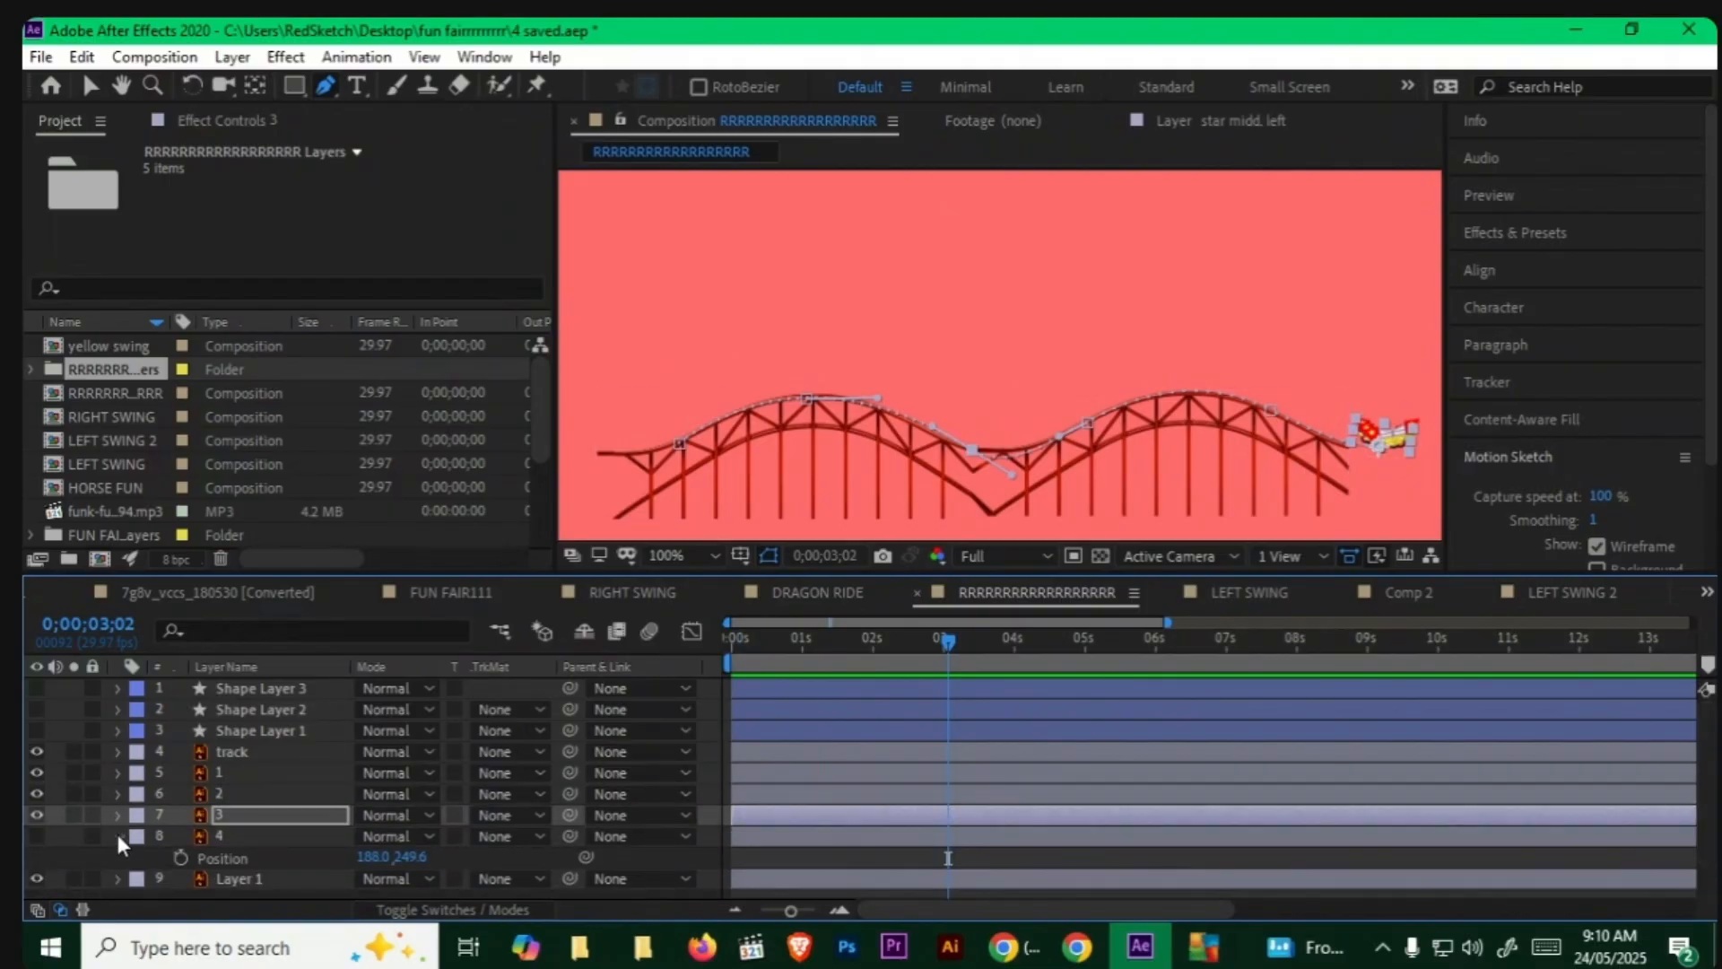
click(116, 834)
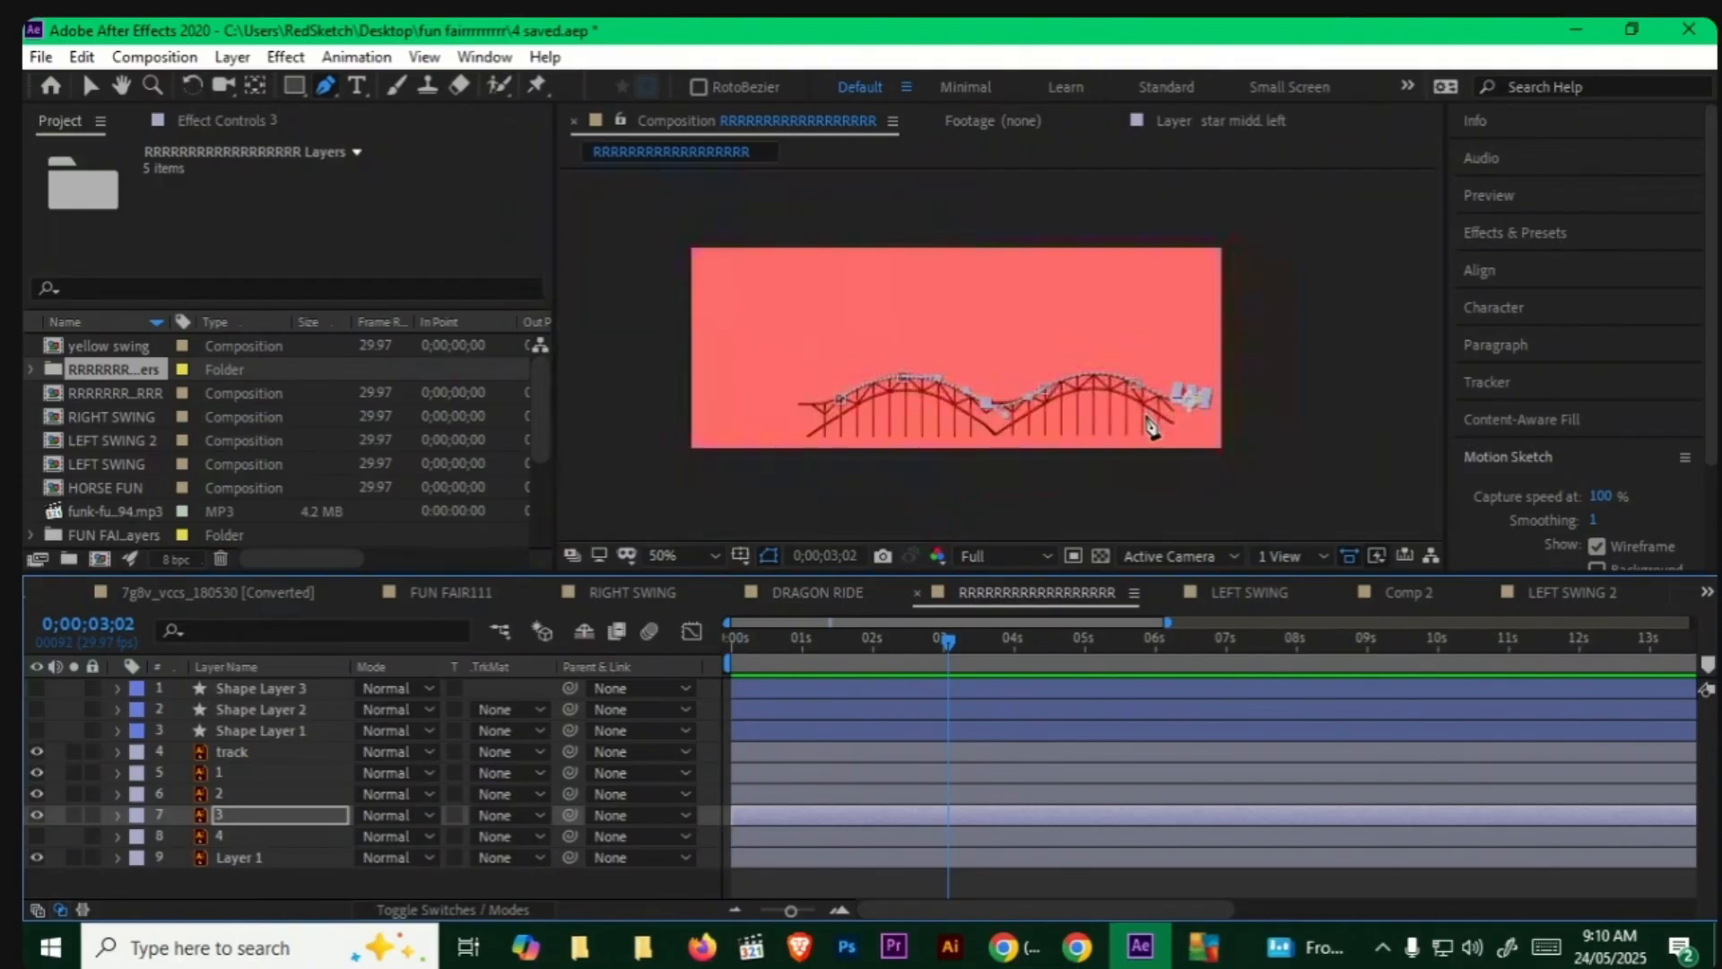
key(ctrl+s)
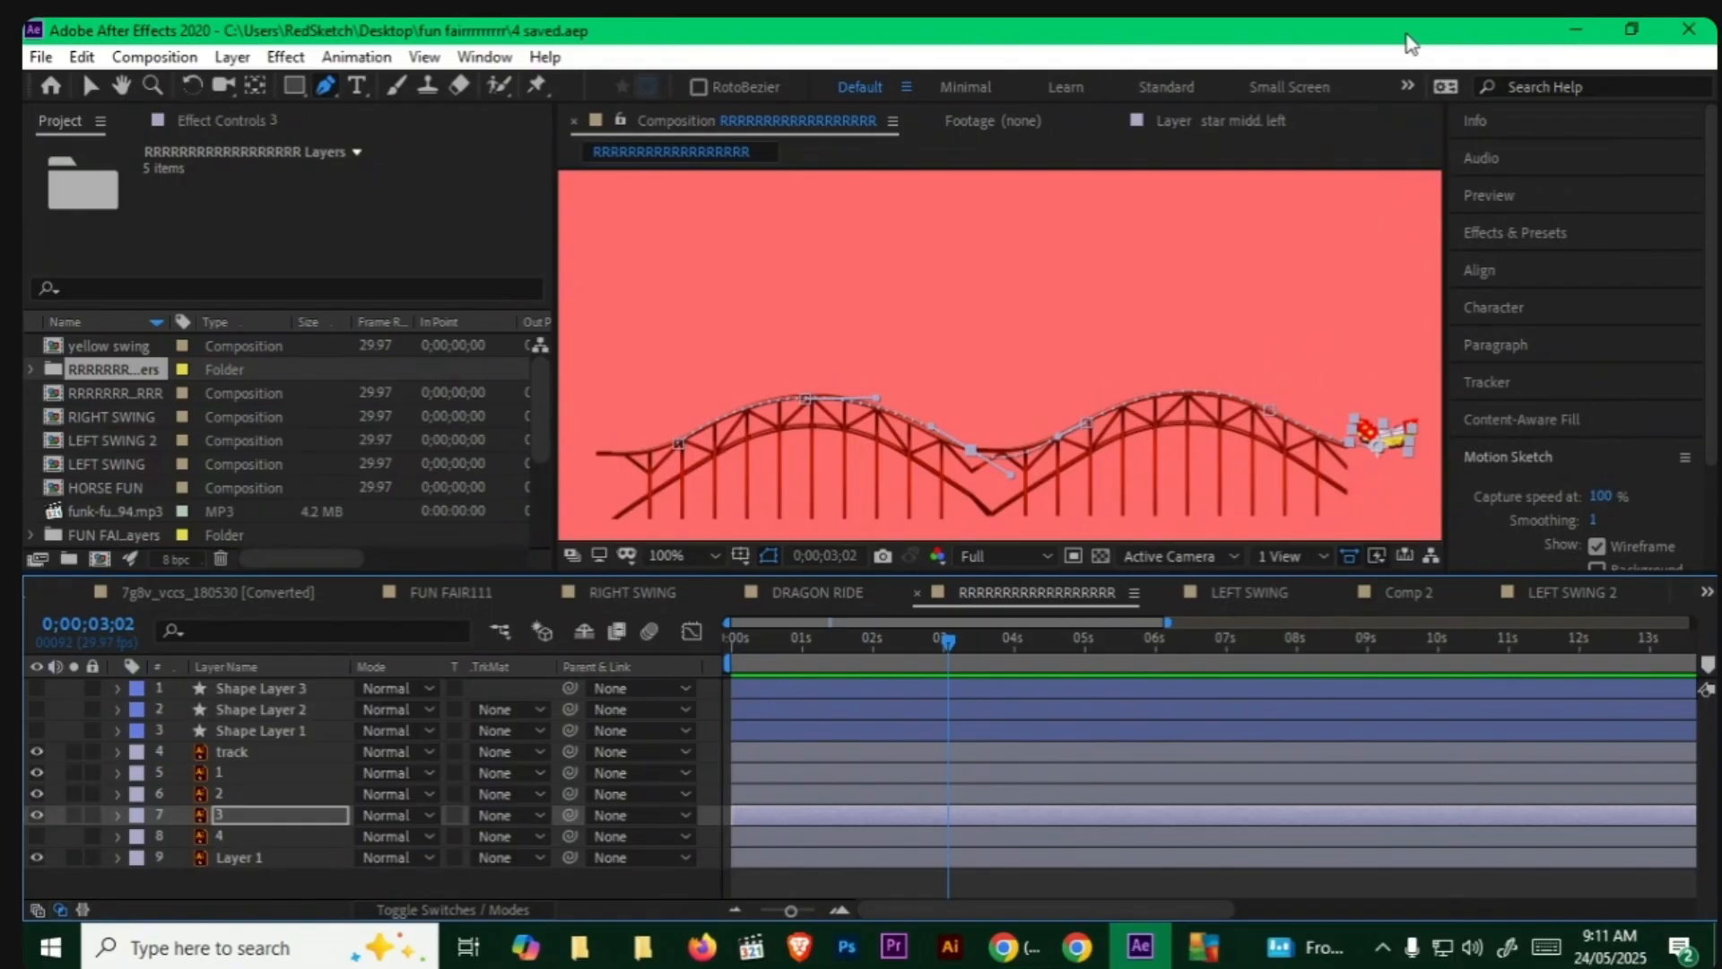
Step: Create a new 852 x 323 px composition at 29.97 fps, 30 seconds long, named Comp 4
click(177, 61)
click(235, 90)
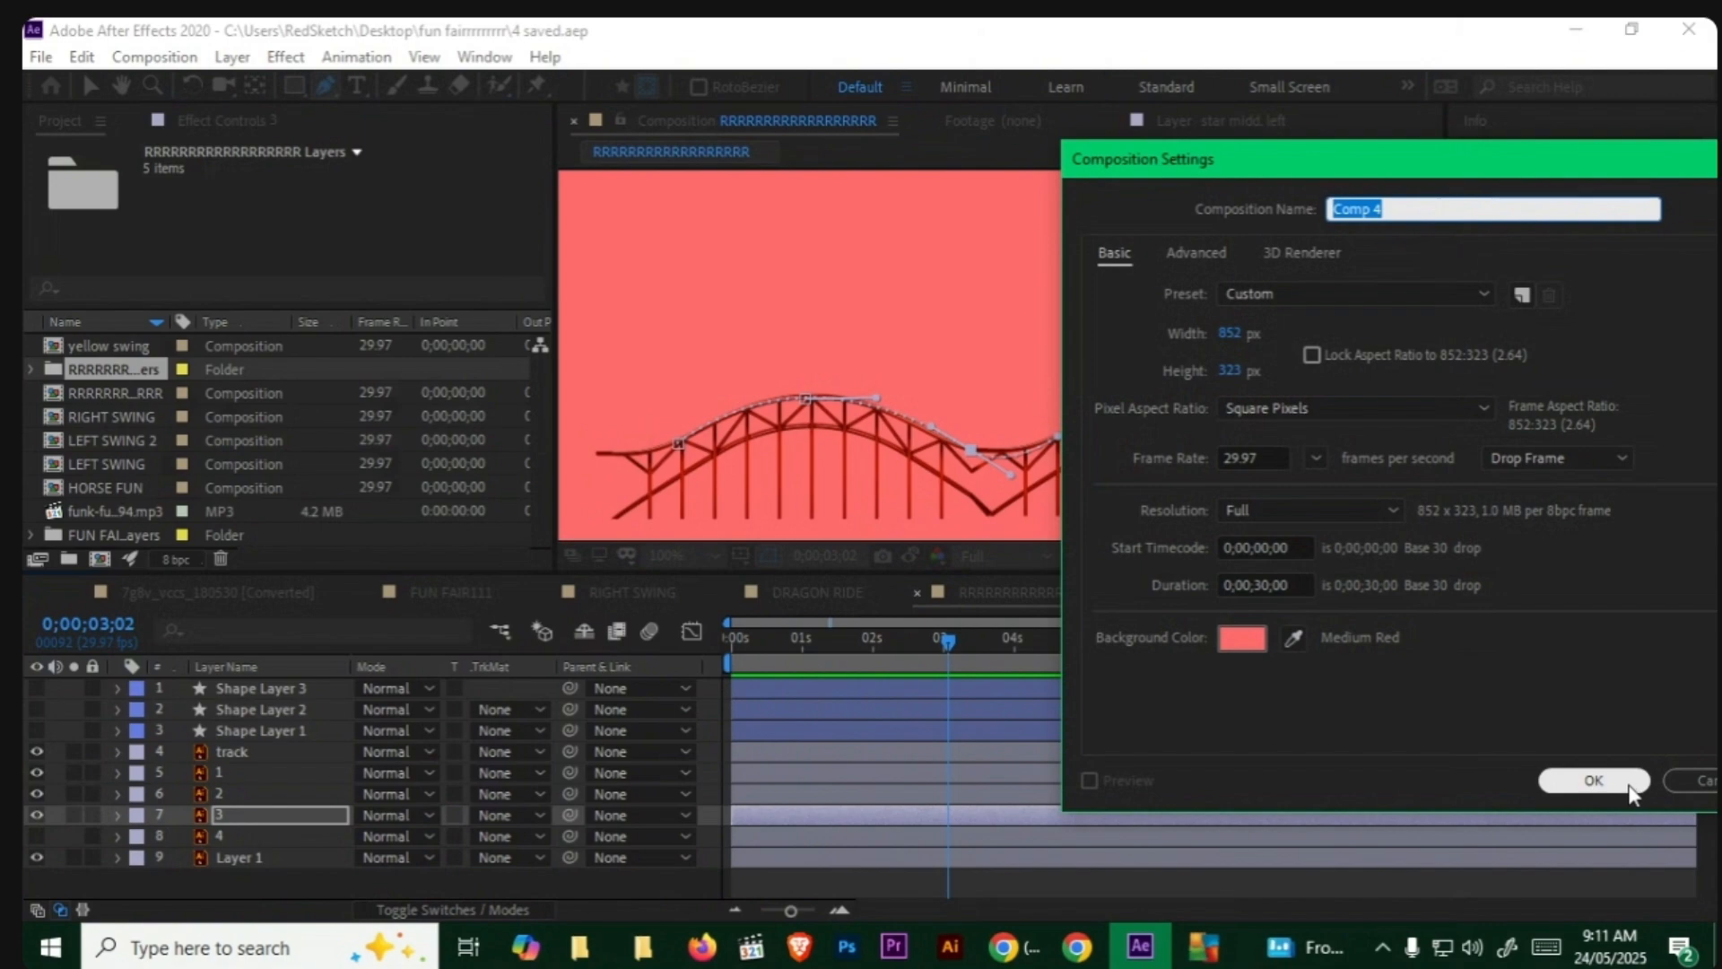
click(1628, 788)
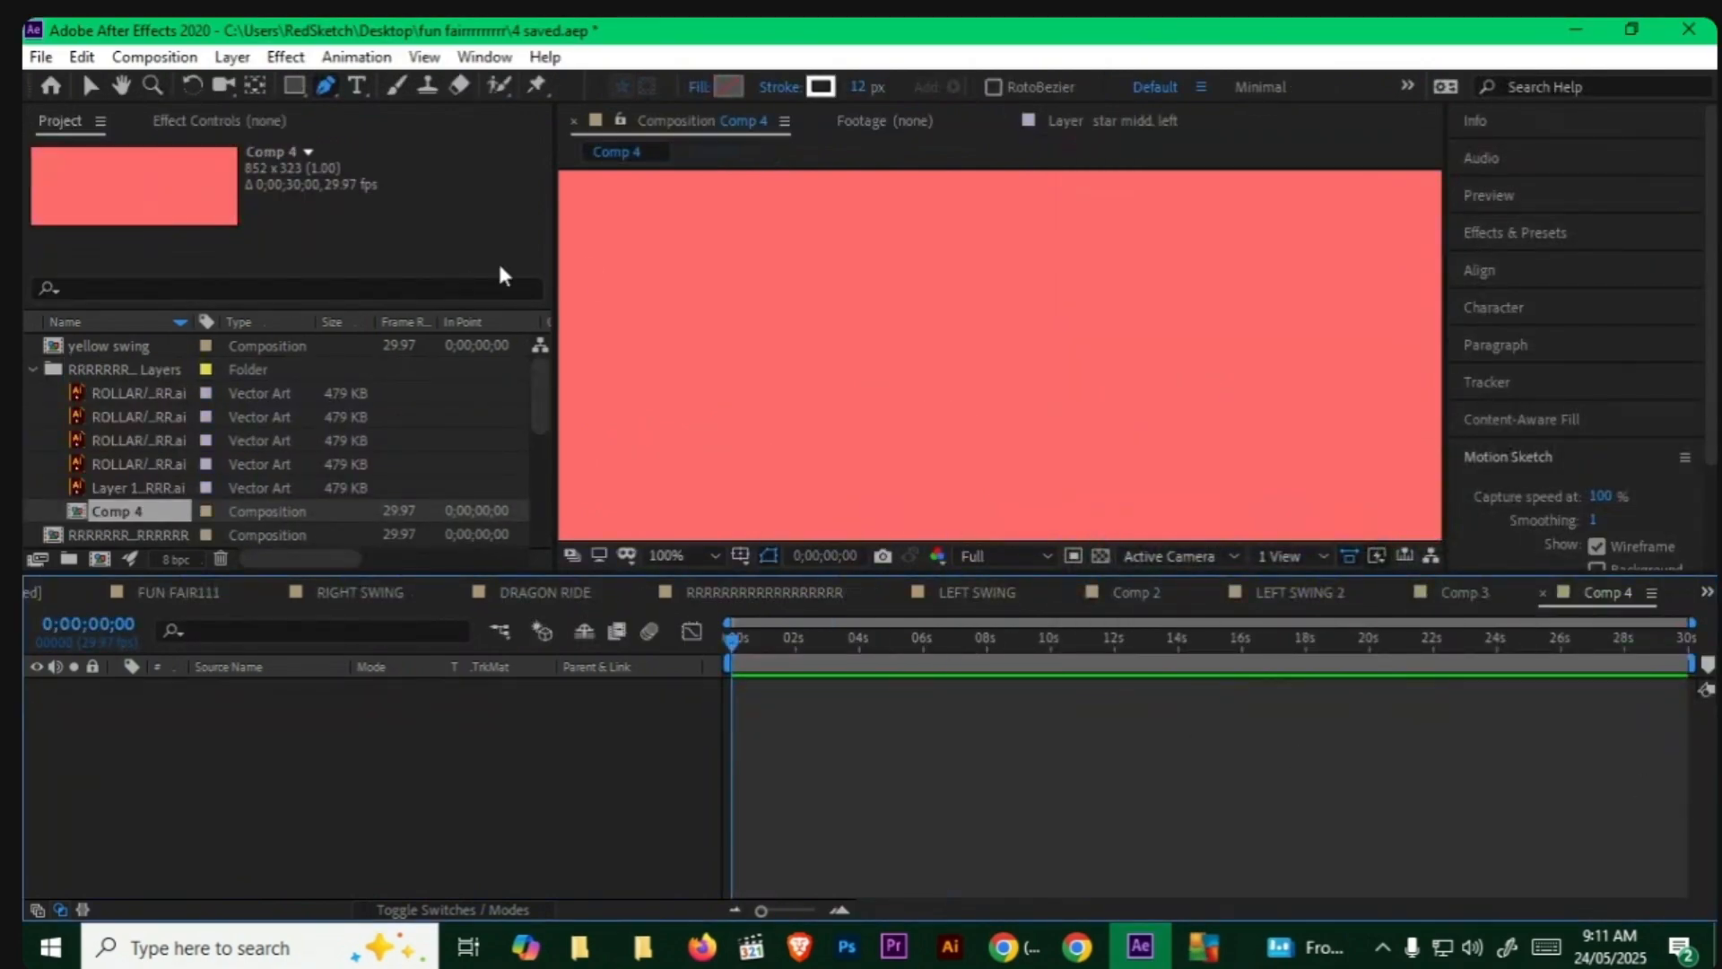
Step: Close After Effects with the project changes saved, and clear the Illustrator window, the folder windows and the antivirus alert from the desktop
click(1689, 29)
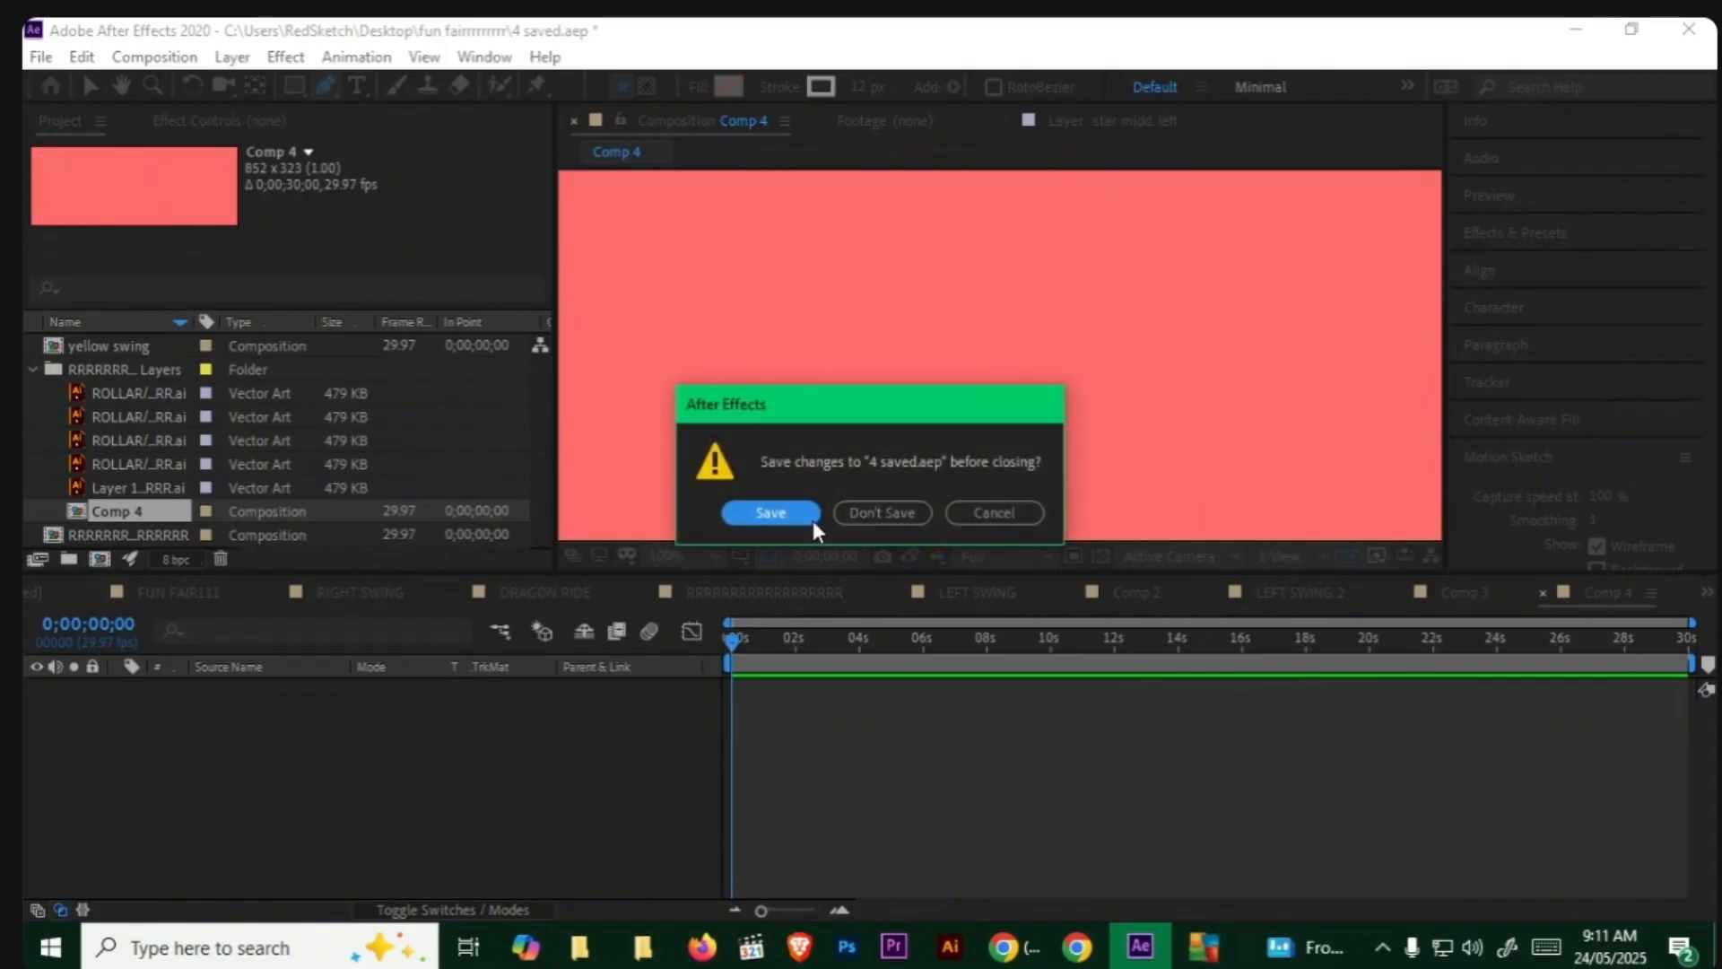
click(771, 513)
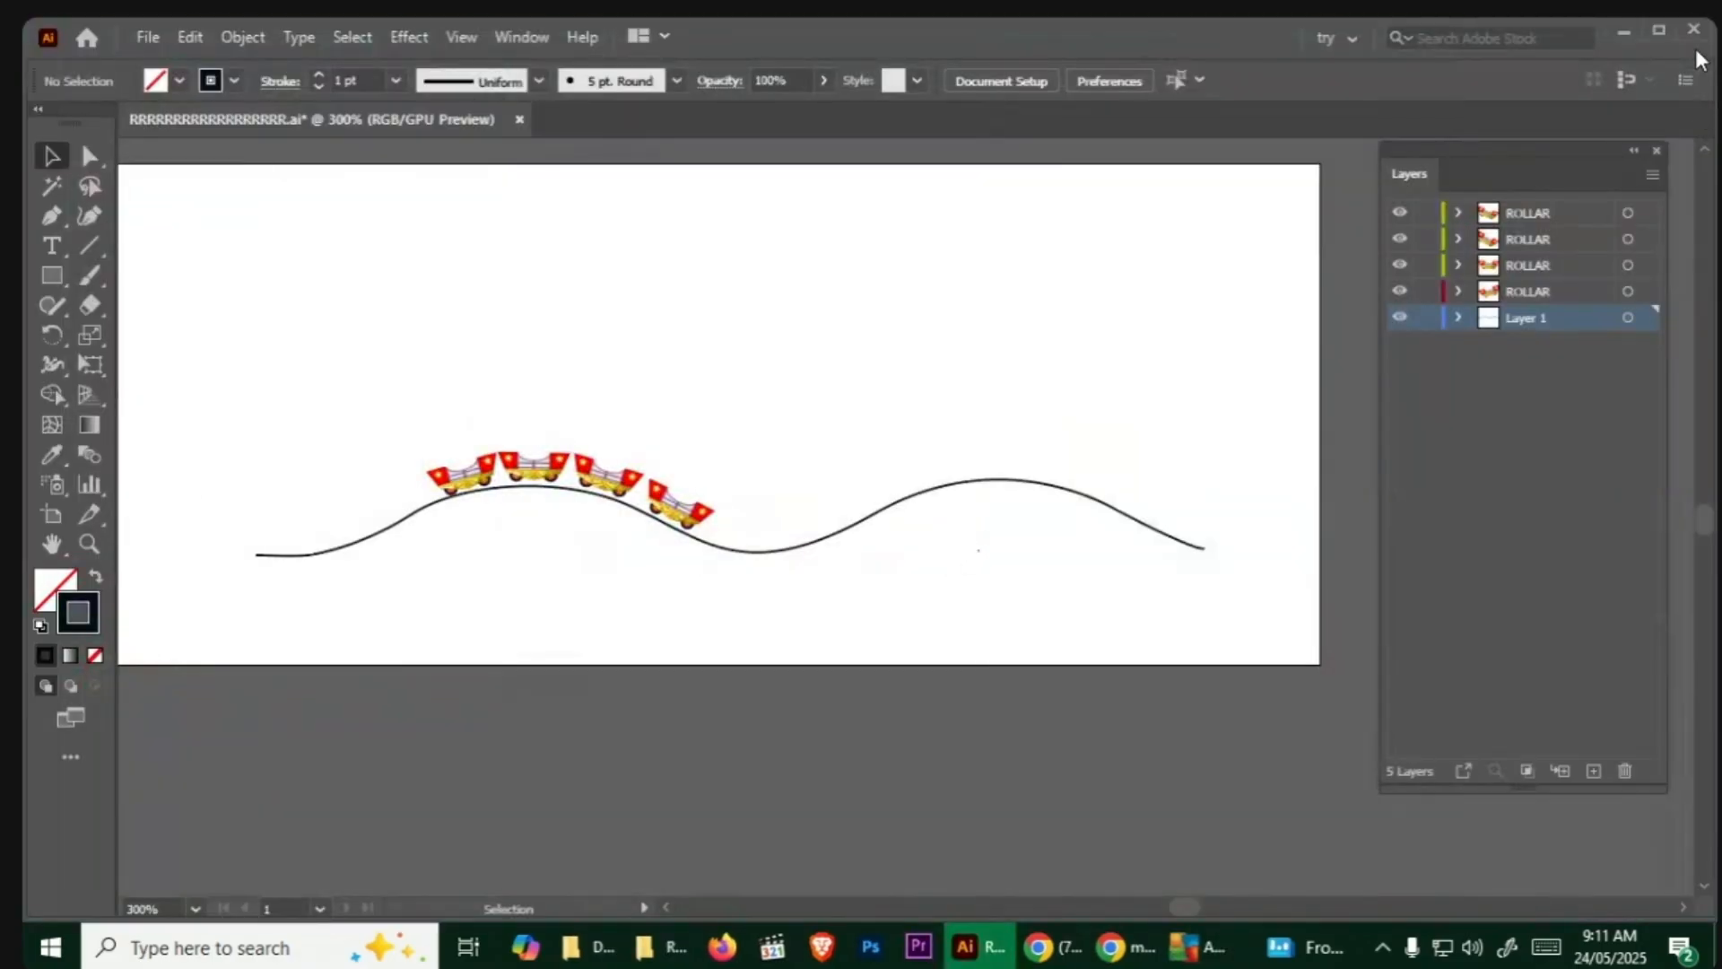
click(1629, 32)
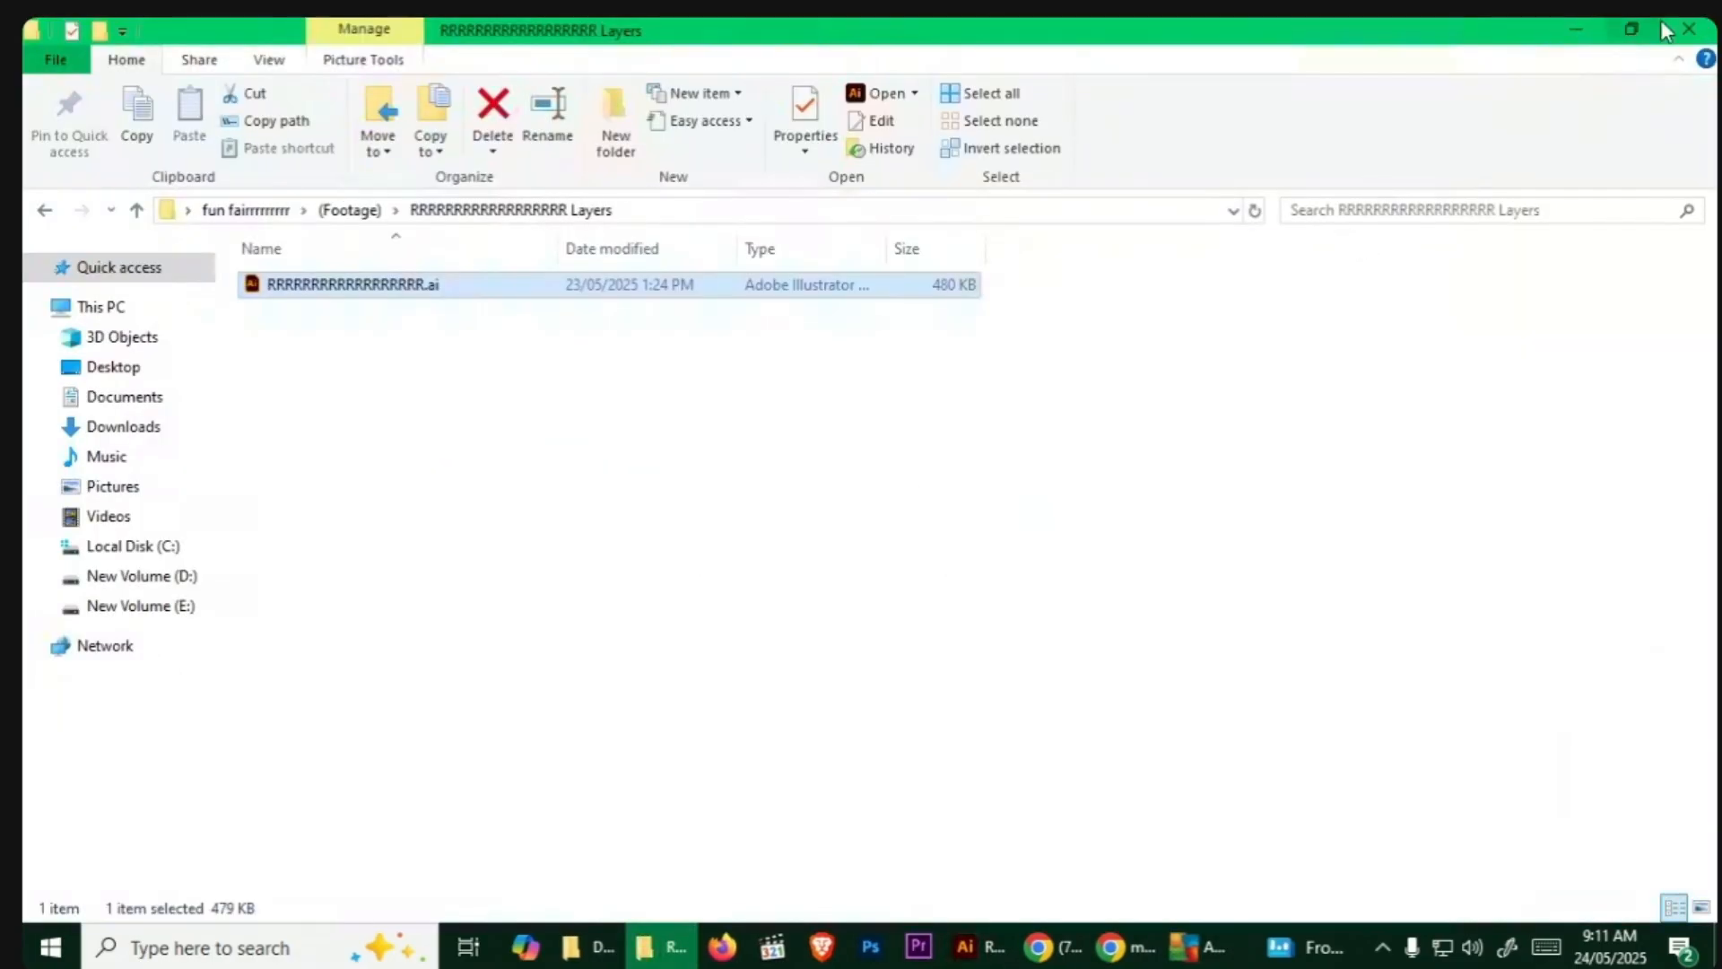
click(1687, 29)
click(1687, 30)
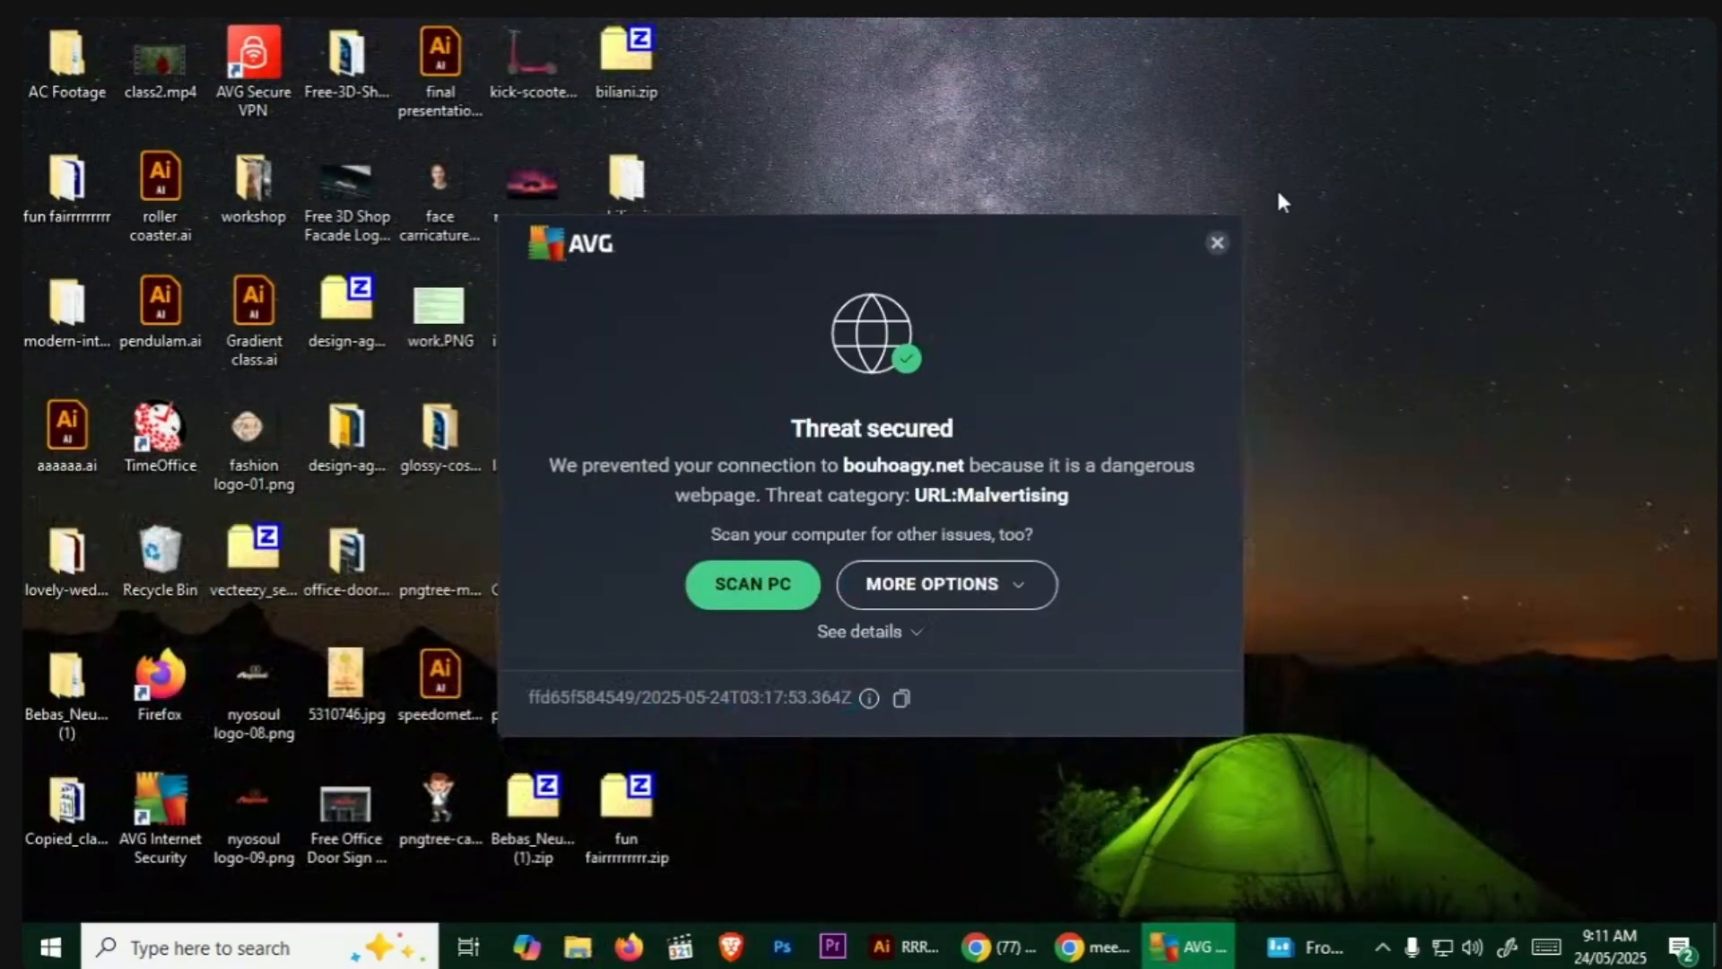
click(1217, 242)
Step: Find and launch Adobe After Effects 2020 from Windows search, dismissing the plug-in error during startup
click(252, 960)
text(afgt)
key(BackSpace)
key(BackSpace)
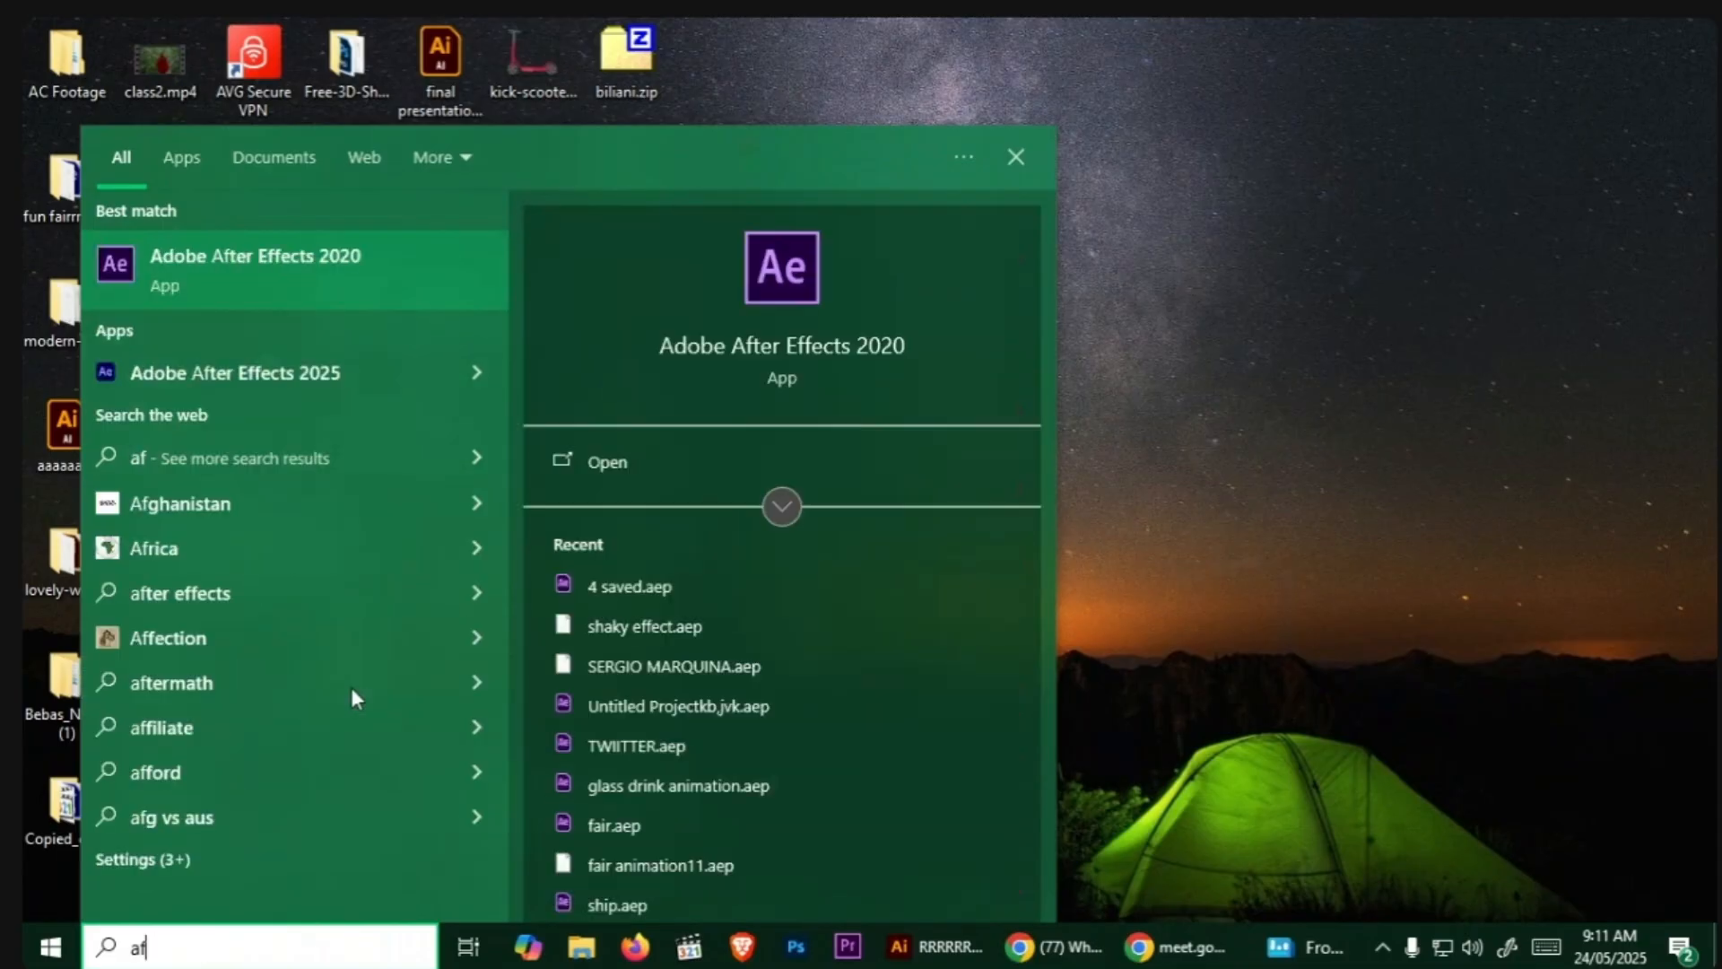
text(ter)
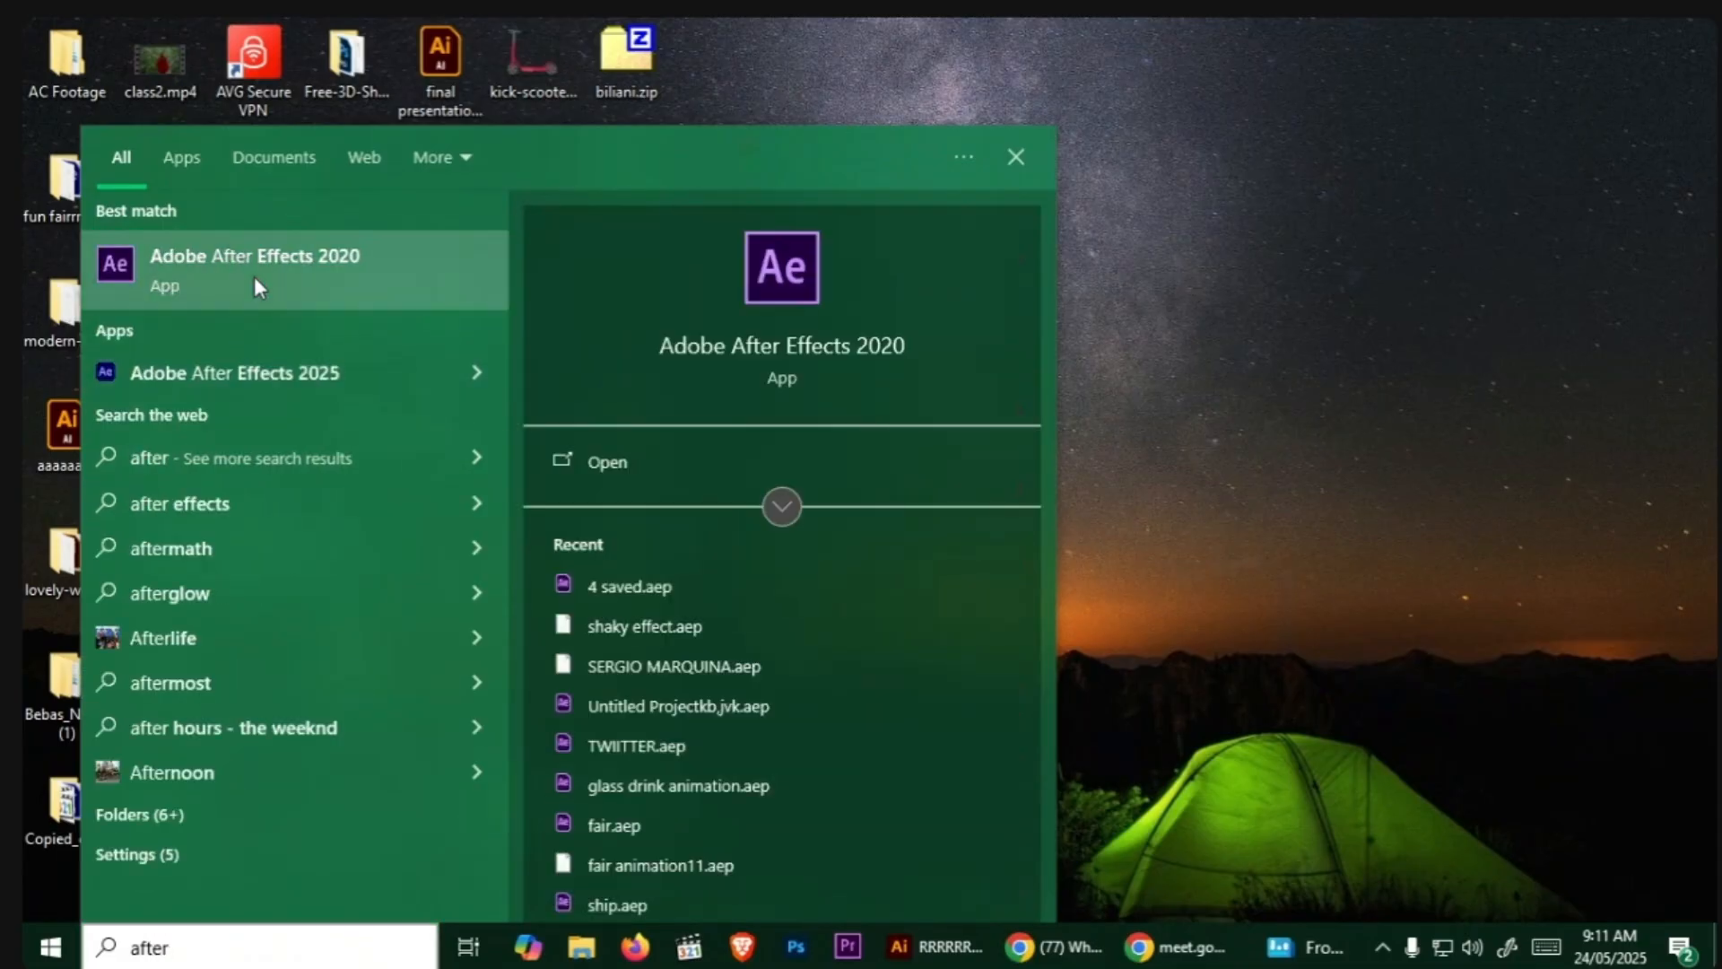
click(255, 276)
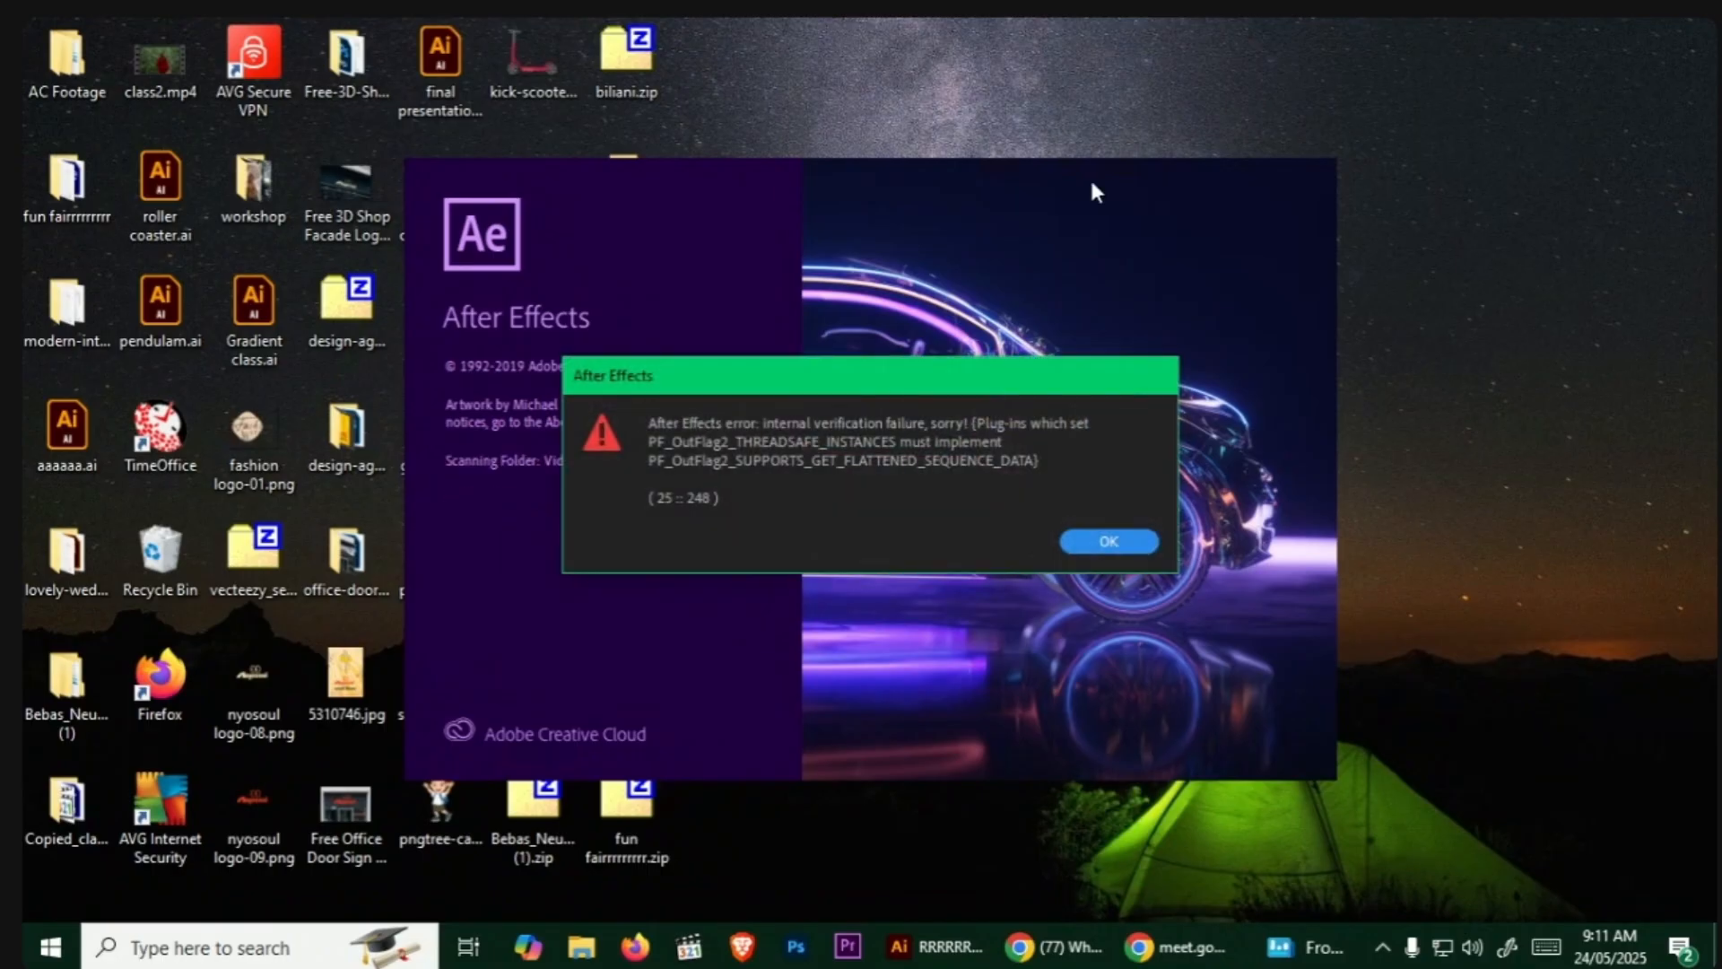
click(1121, 538)
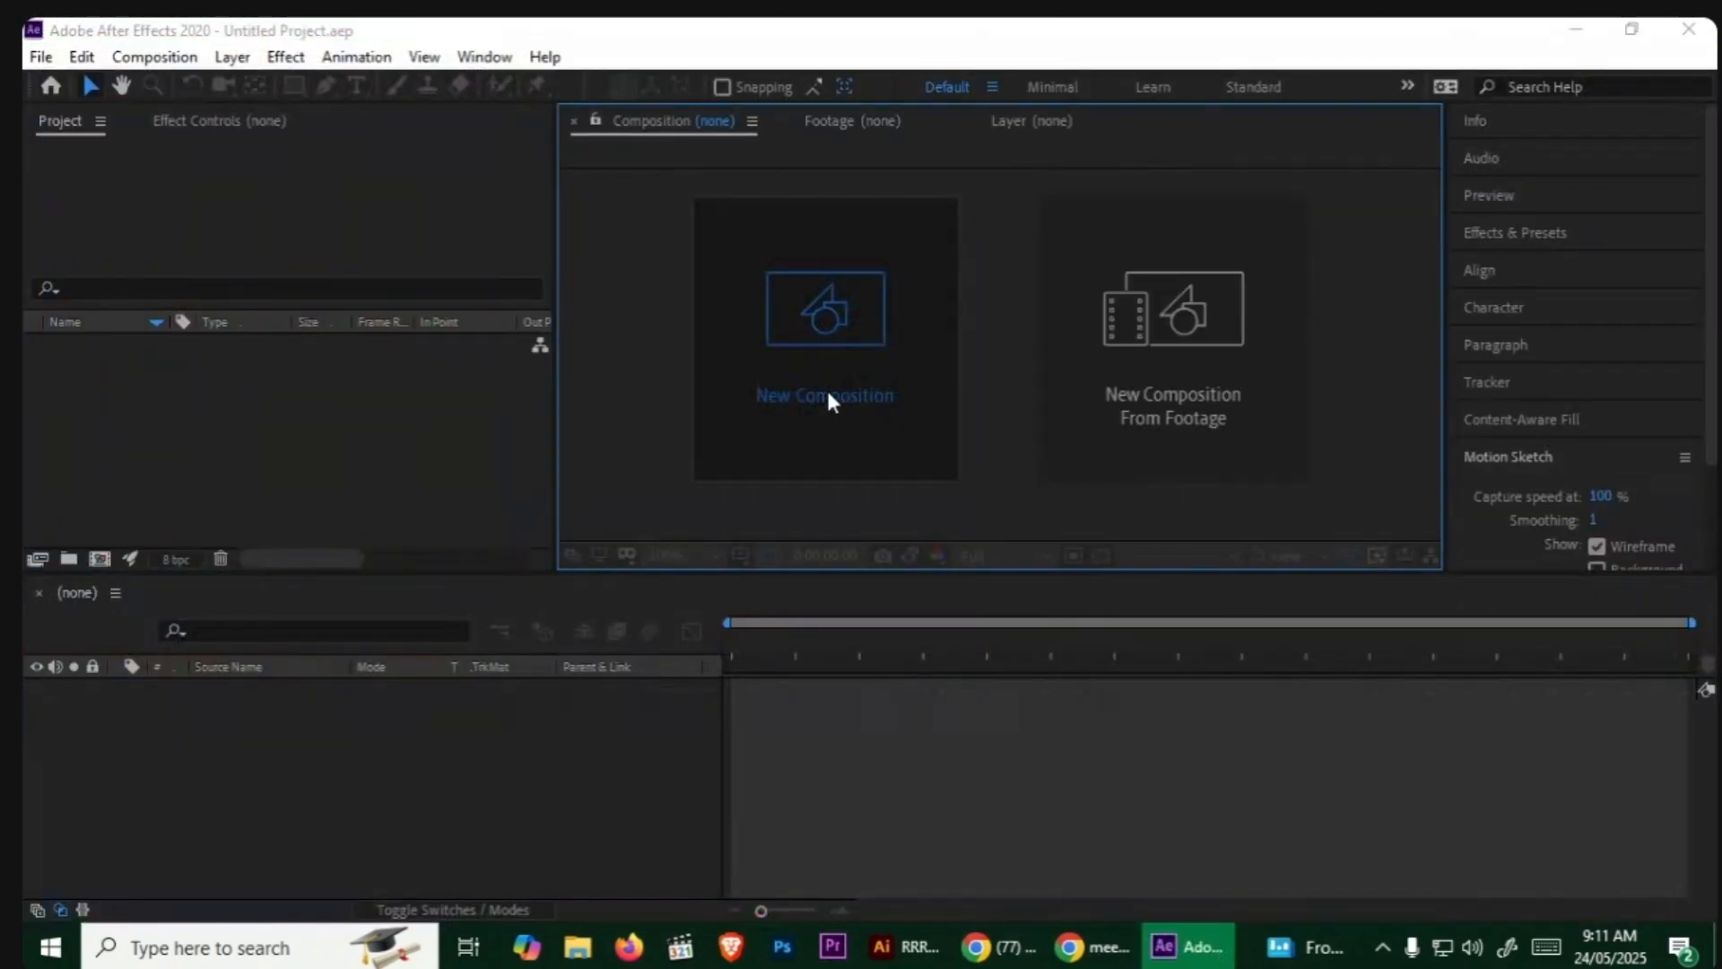
Step: Create a new 852 x 323 px composition named Comp 1 in the empty project and fit it to the viewer
click(826, 385)
click(1588, 769)
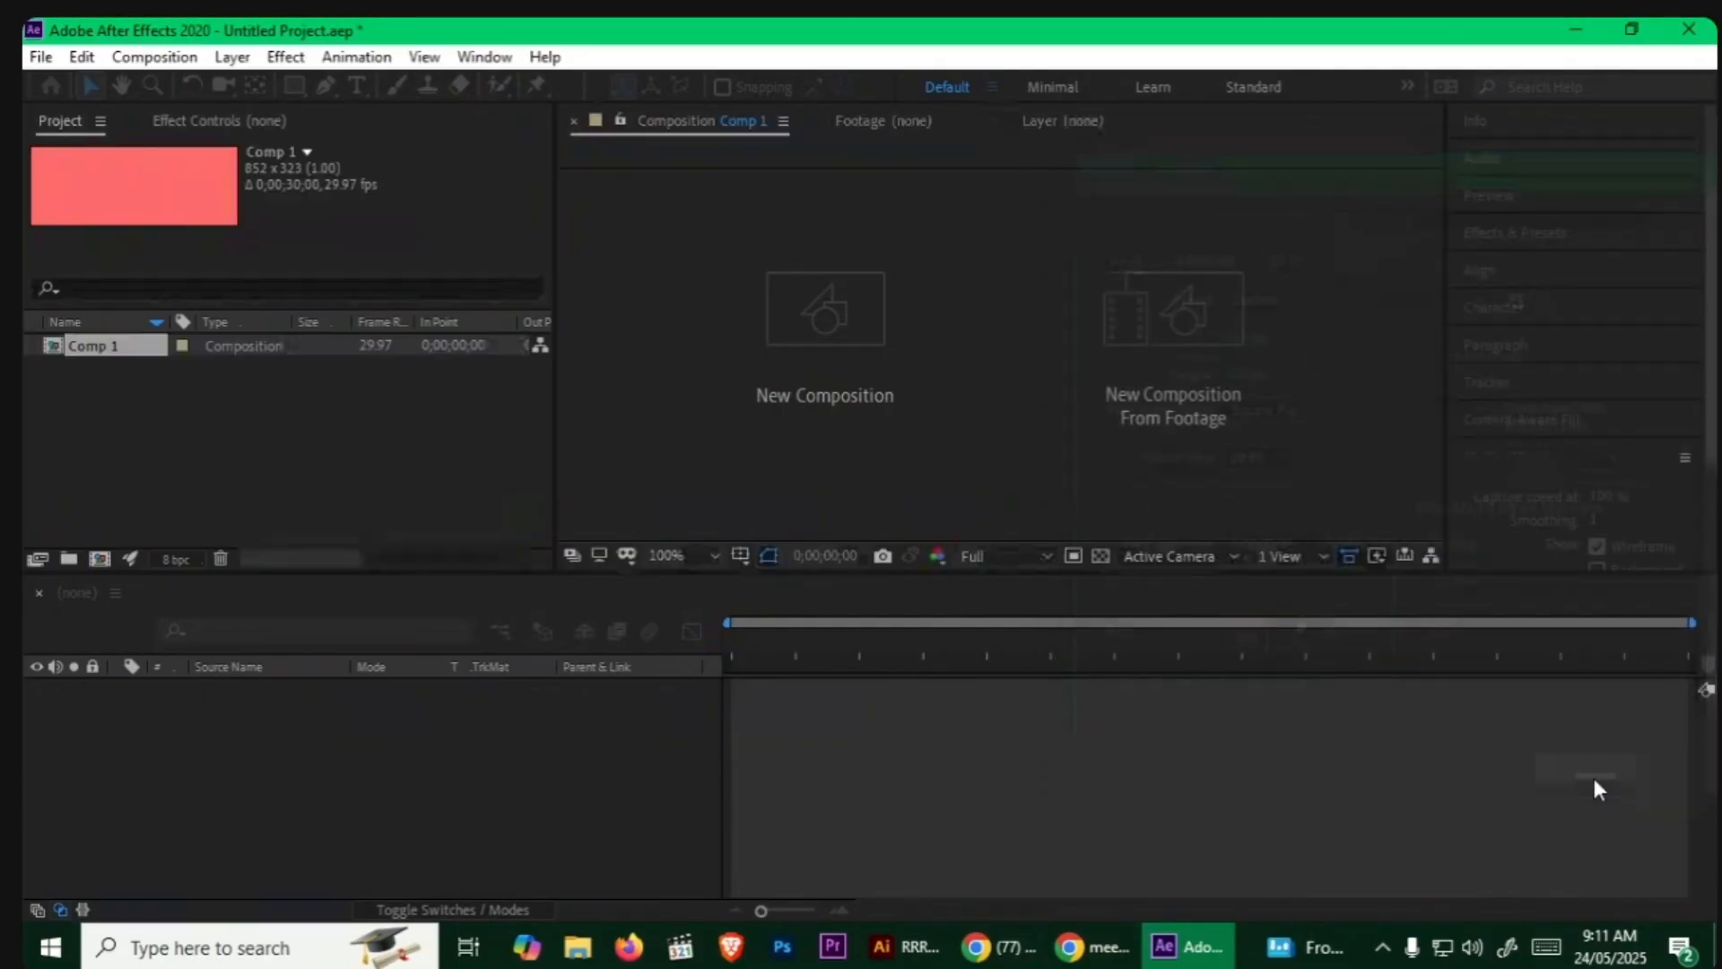
click(694, 552)
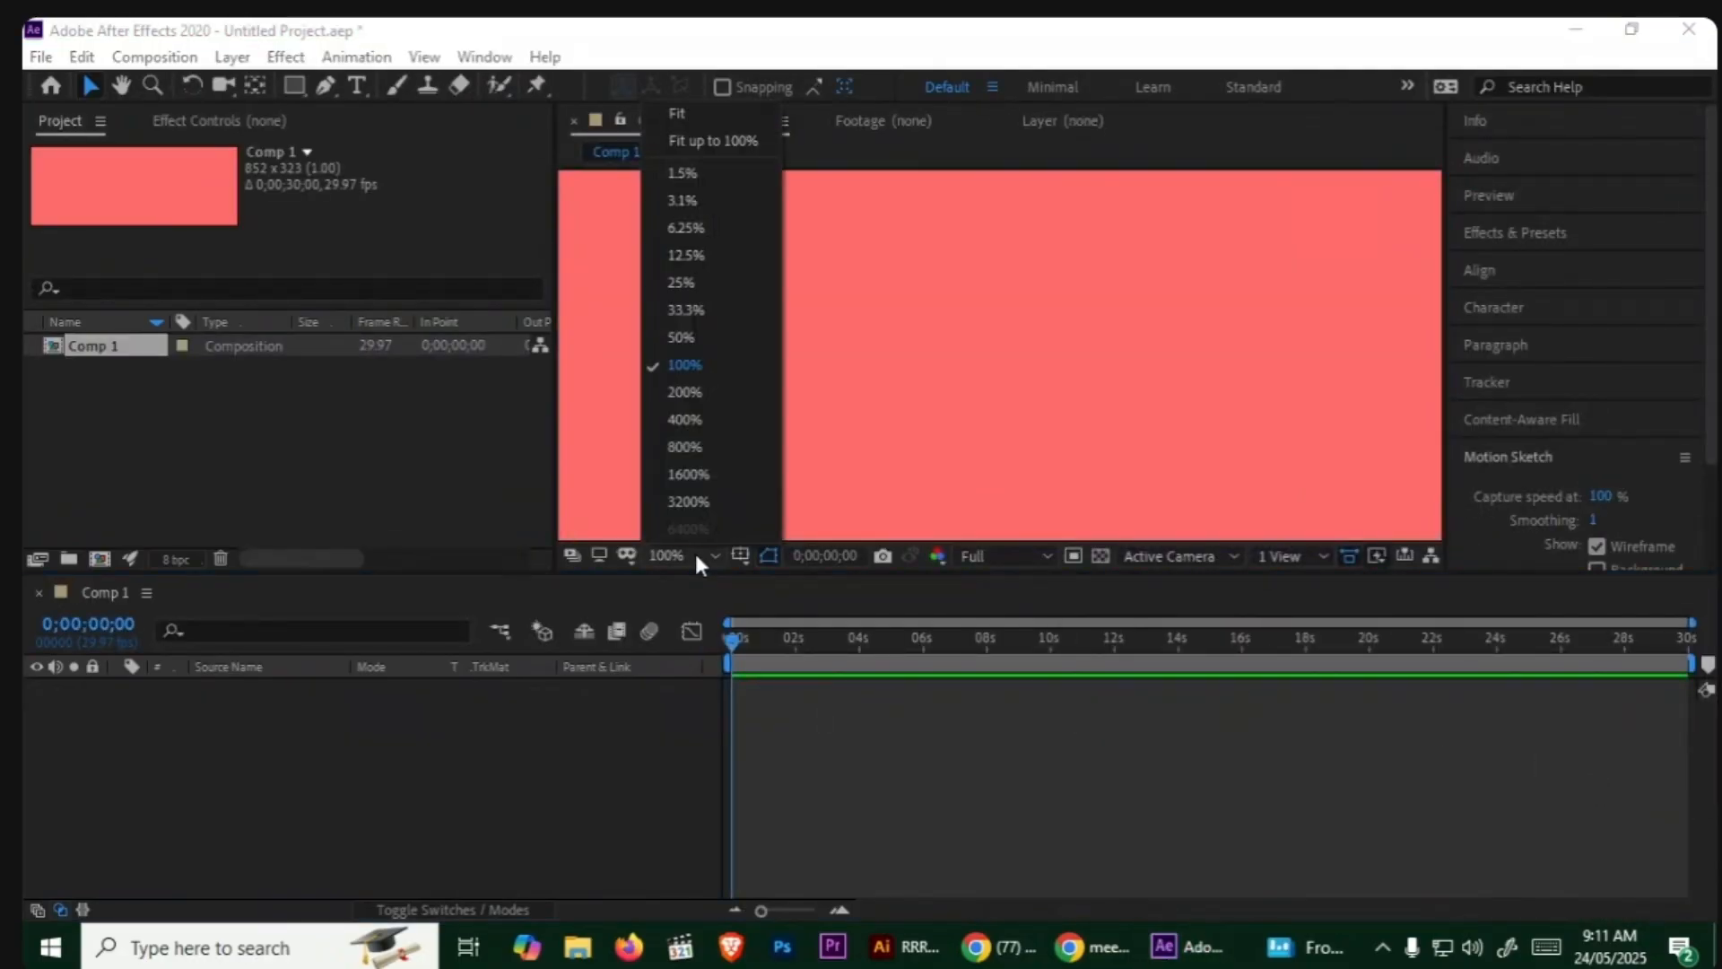
click(735, 115)
Step: Enlarge the composition viewer and draw a small rectangle with the Rectangle tool near the composition's upper-left corner
drag(294, 85, 380, 85)
drag(558, 430, 405, 436)
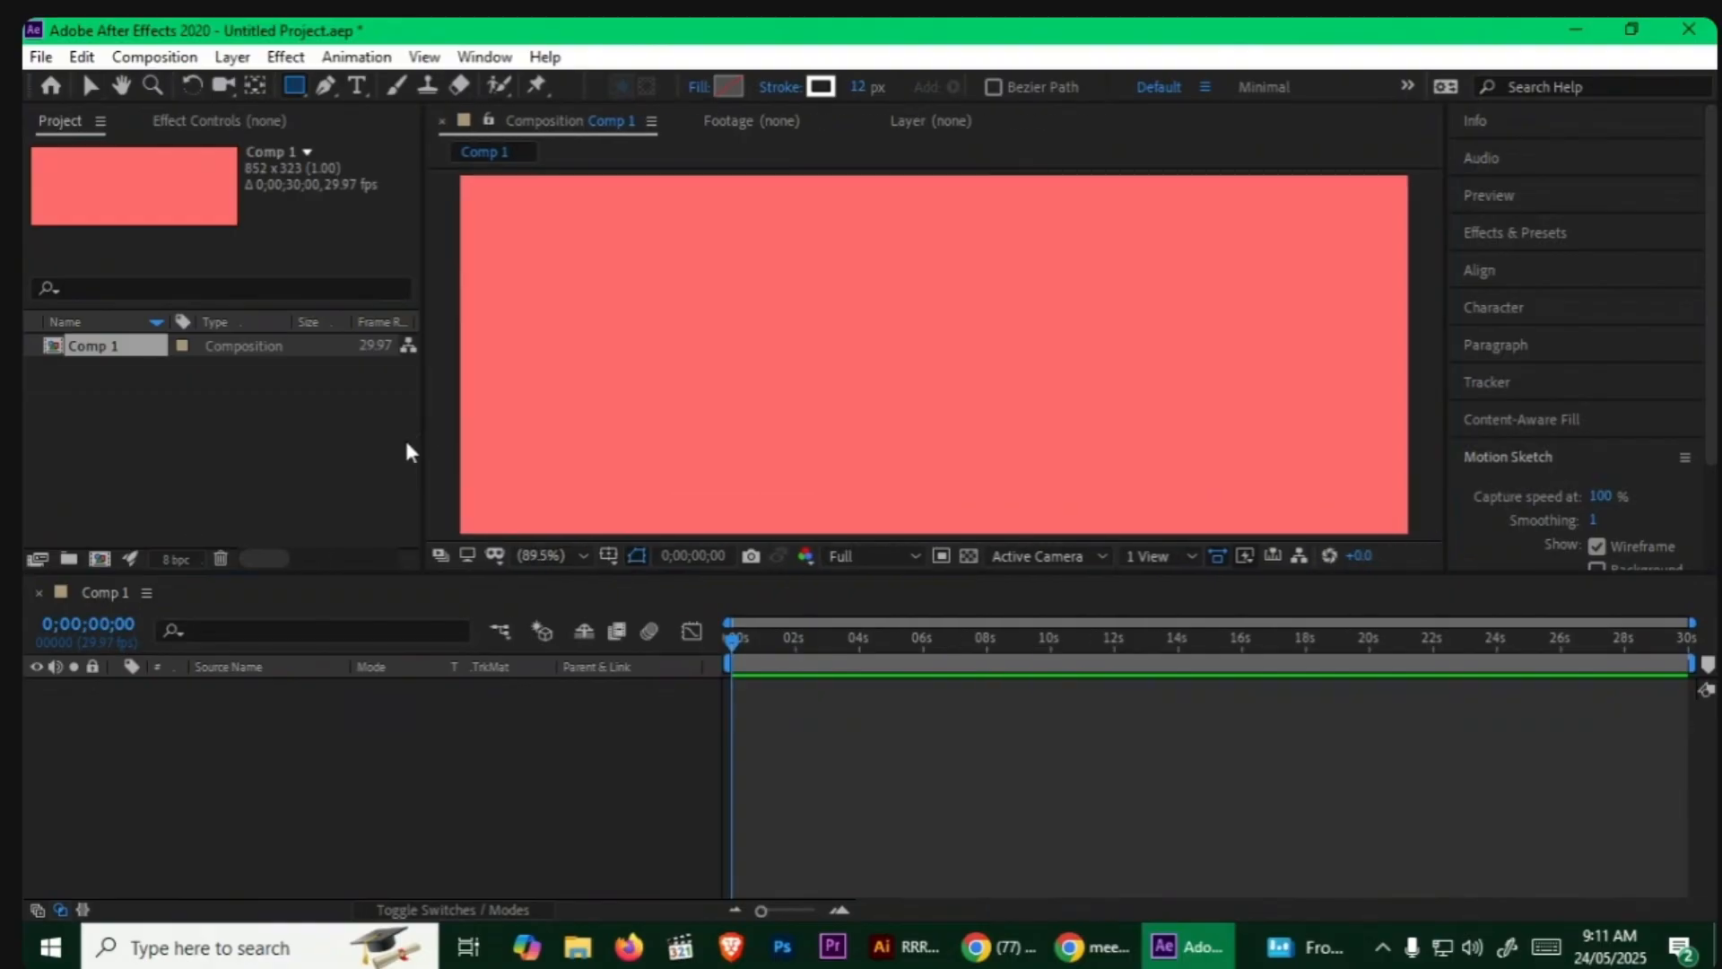
drag(575, 574, 575, 659)
mouse_move(462, 233)
mouse_down()
mouse_move(543, 325)
mouse_move(621, 340)
mouse_up()
Step: Give the rectangle a pure red FF0000 fill and set its stroke to none
click(727, 86)
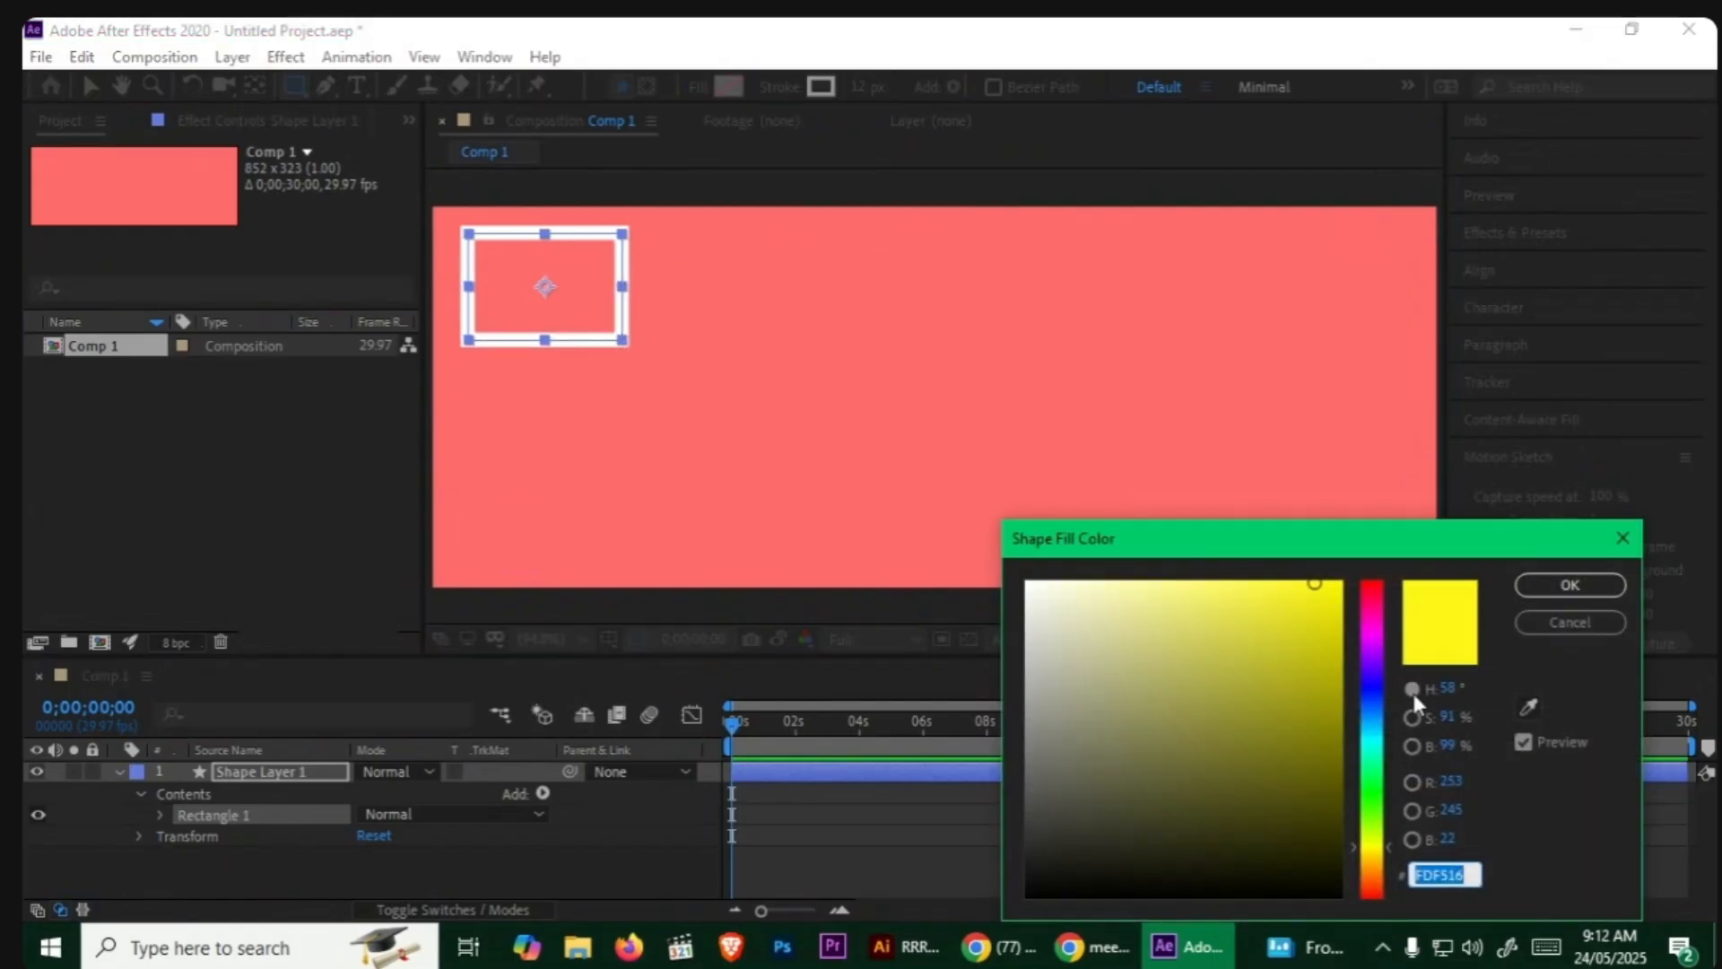
click(1372, 617)
click(1380, 588)
click(1546, 592)
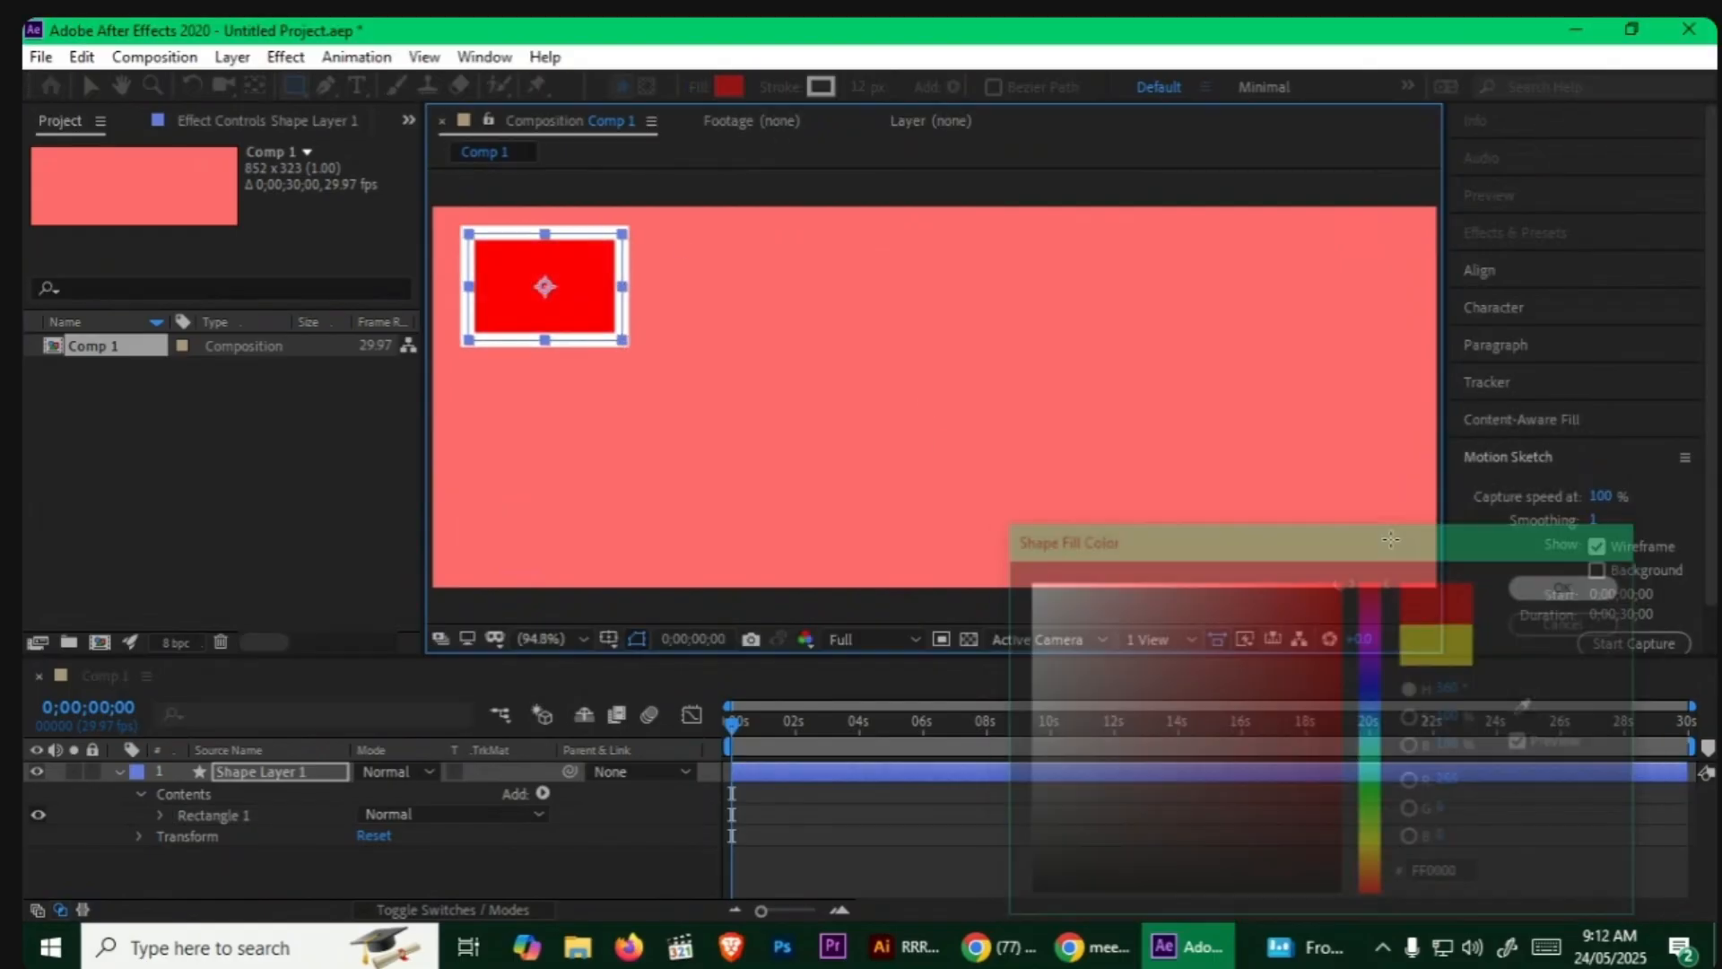
click(810, 88)
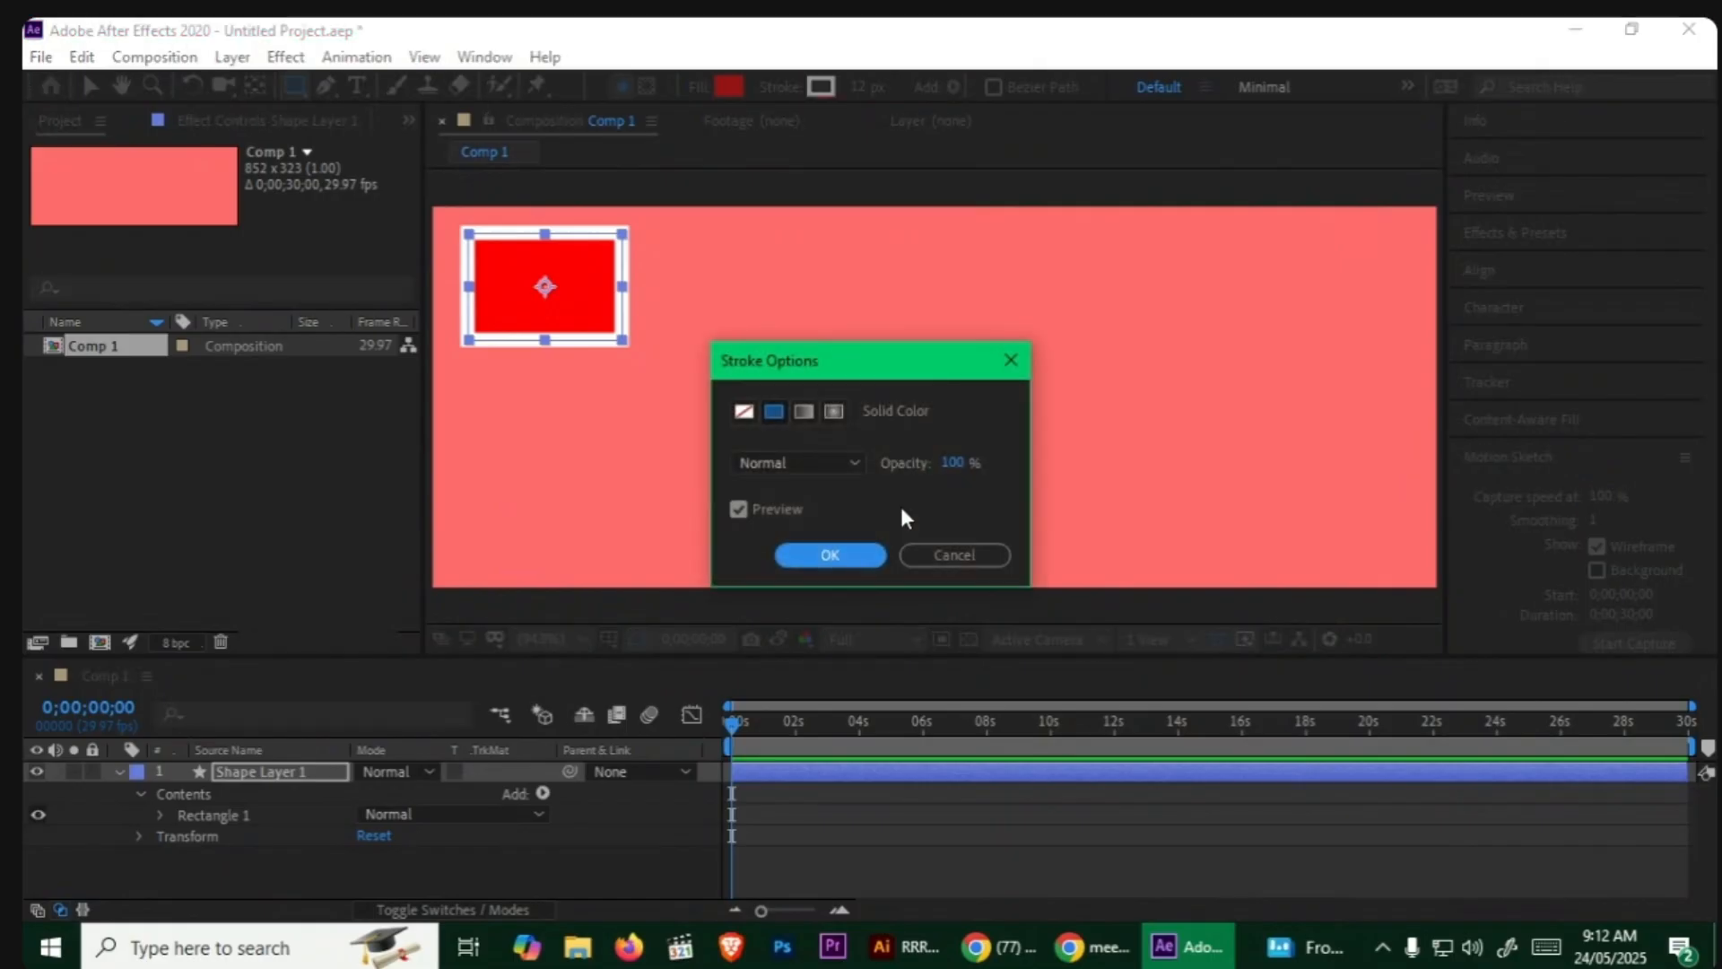
click(743, 411)
click(822, 553)
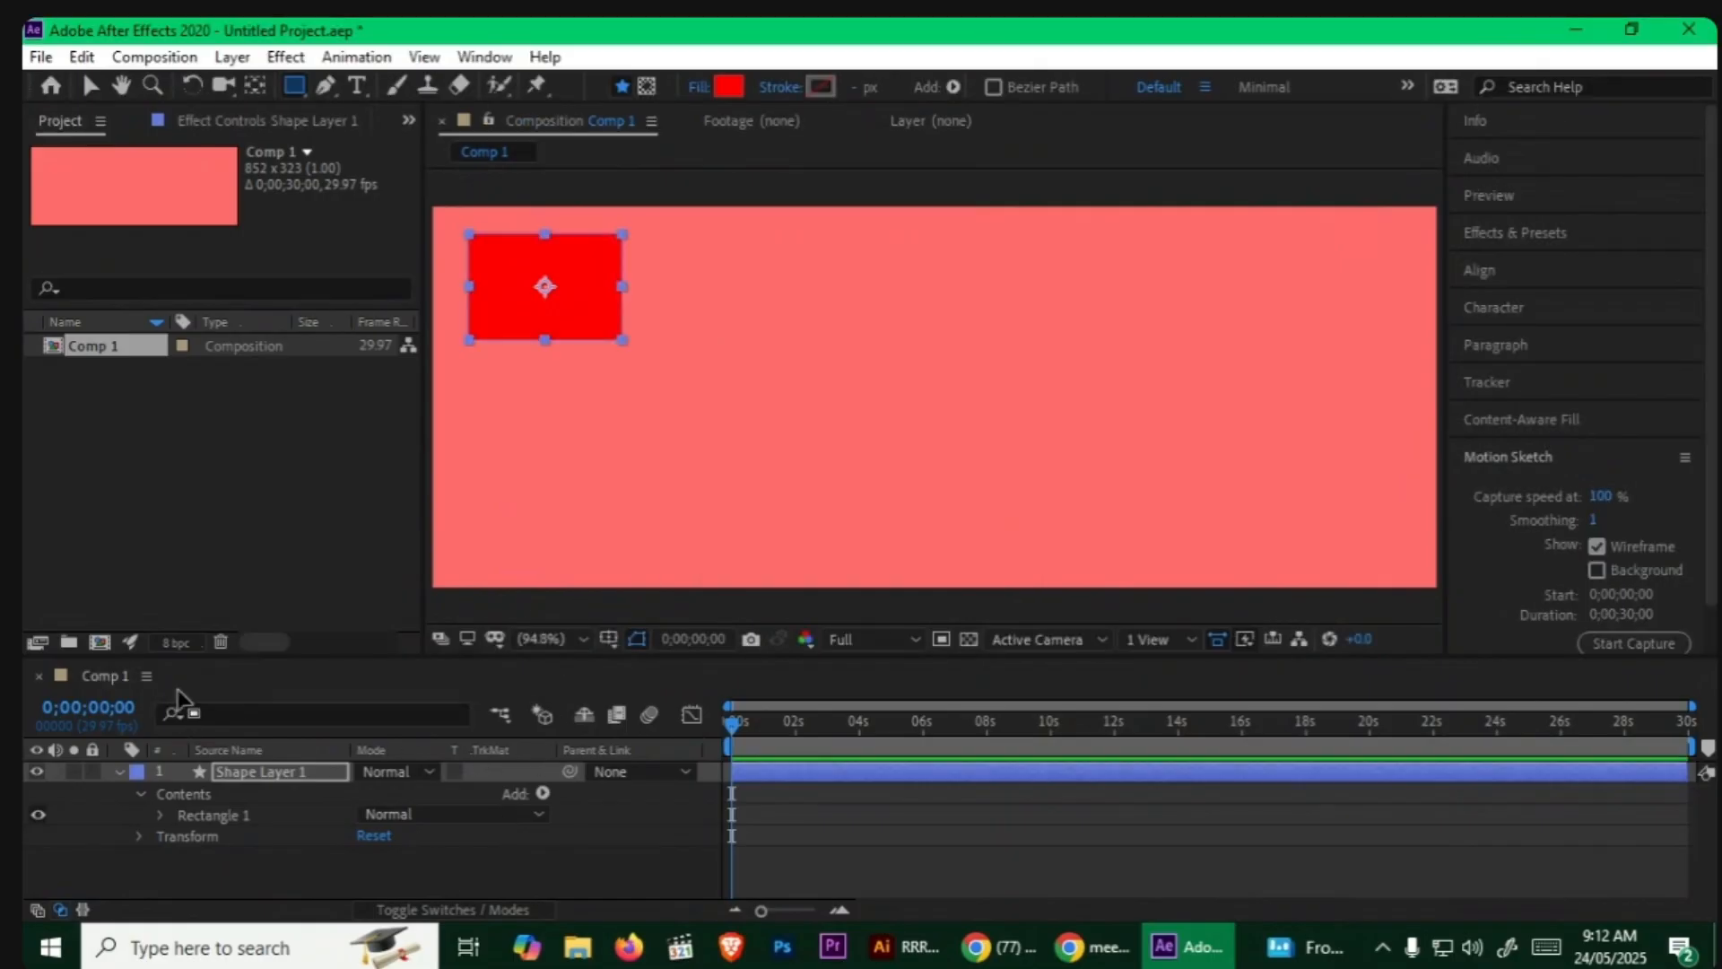
Step: Change Comp 1's background color to black, 000000, in the composition settings
click(146, 675)
click(231, 213)
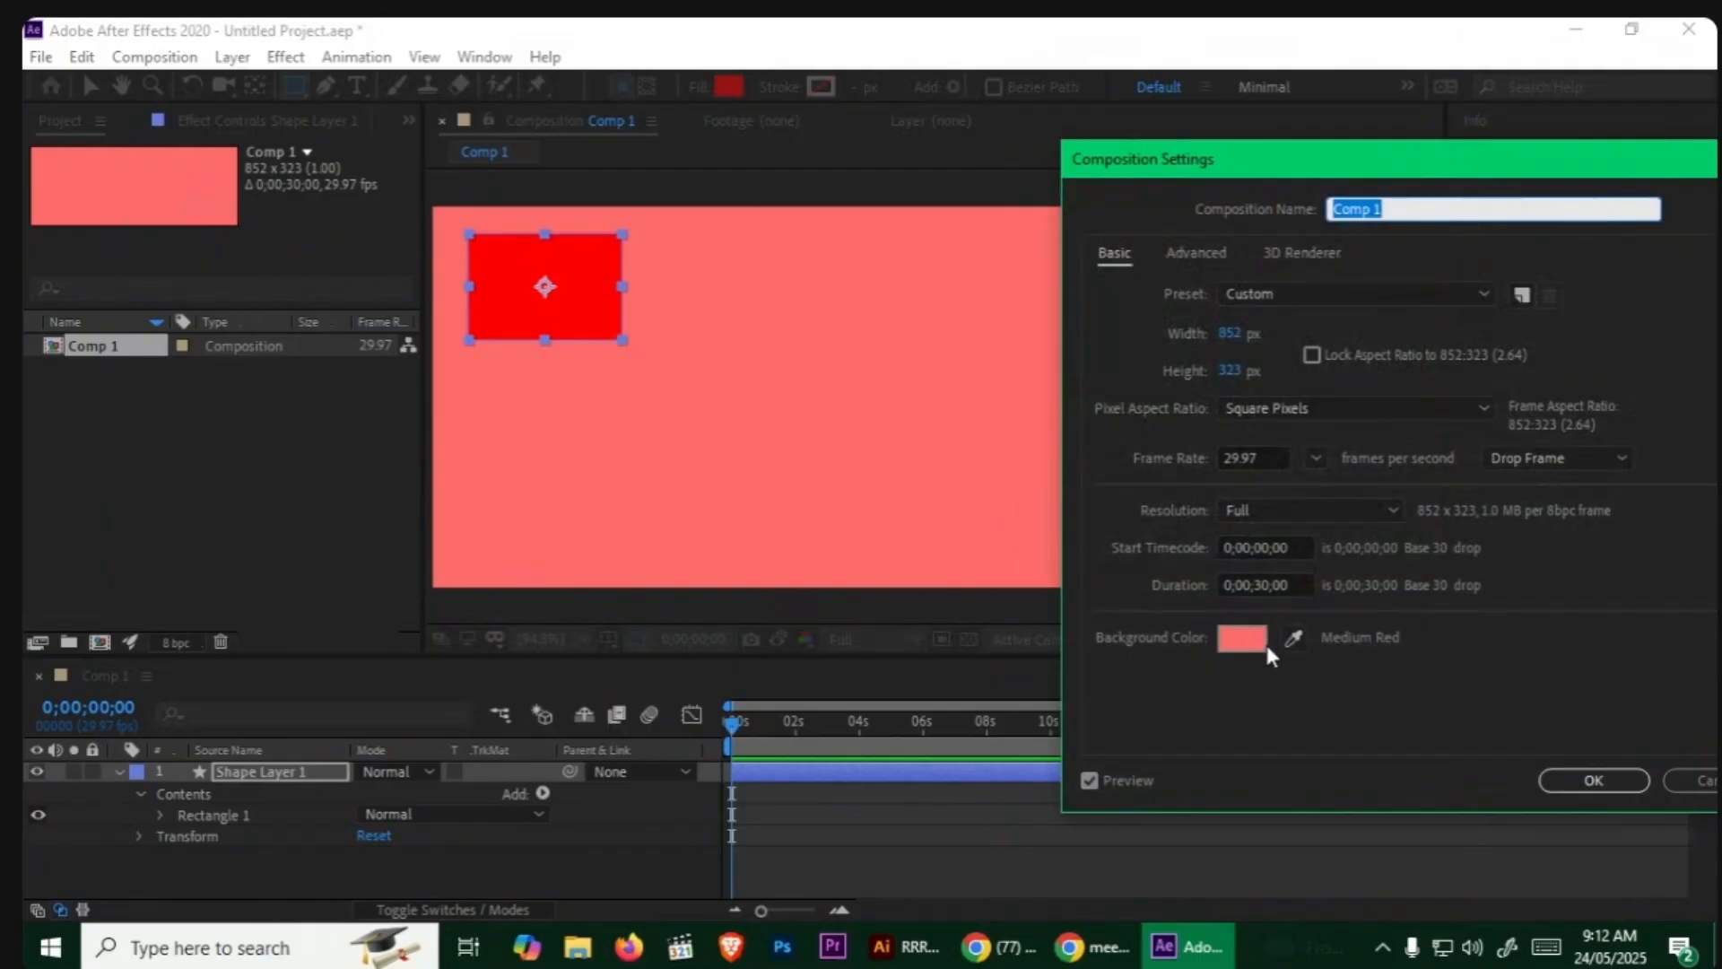
click(1243, 637)
text(000000)
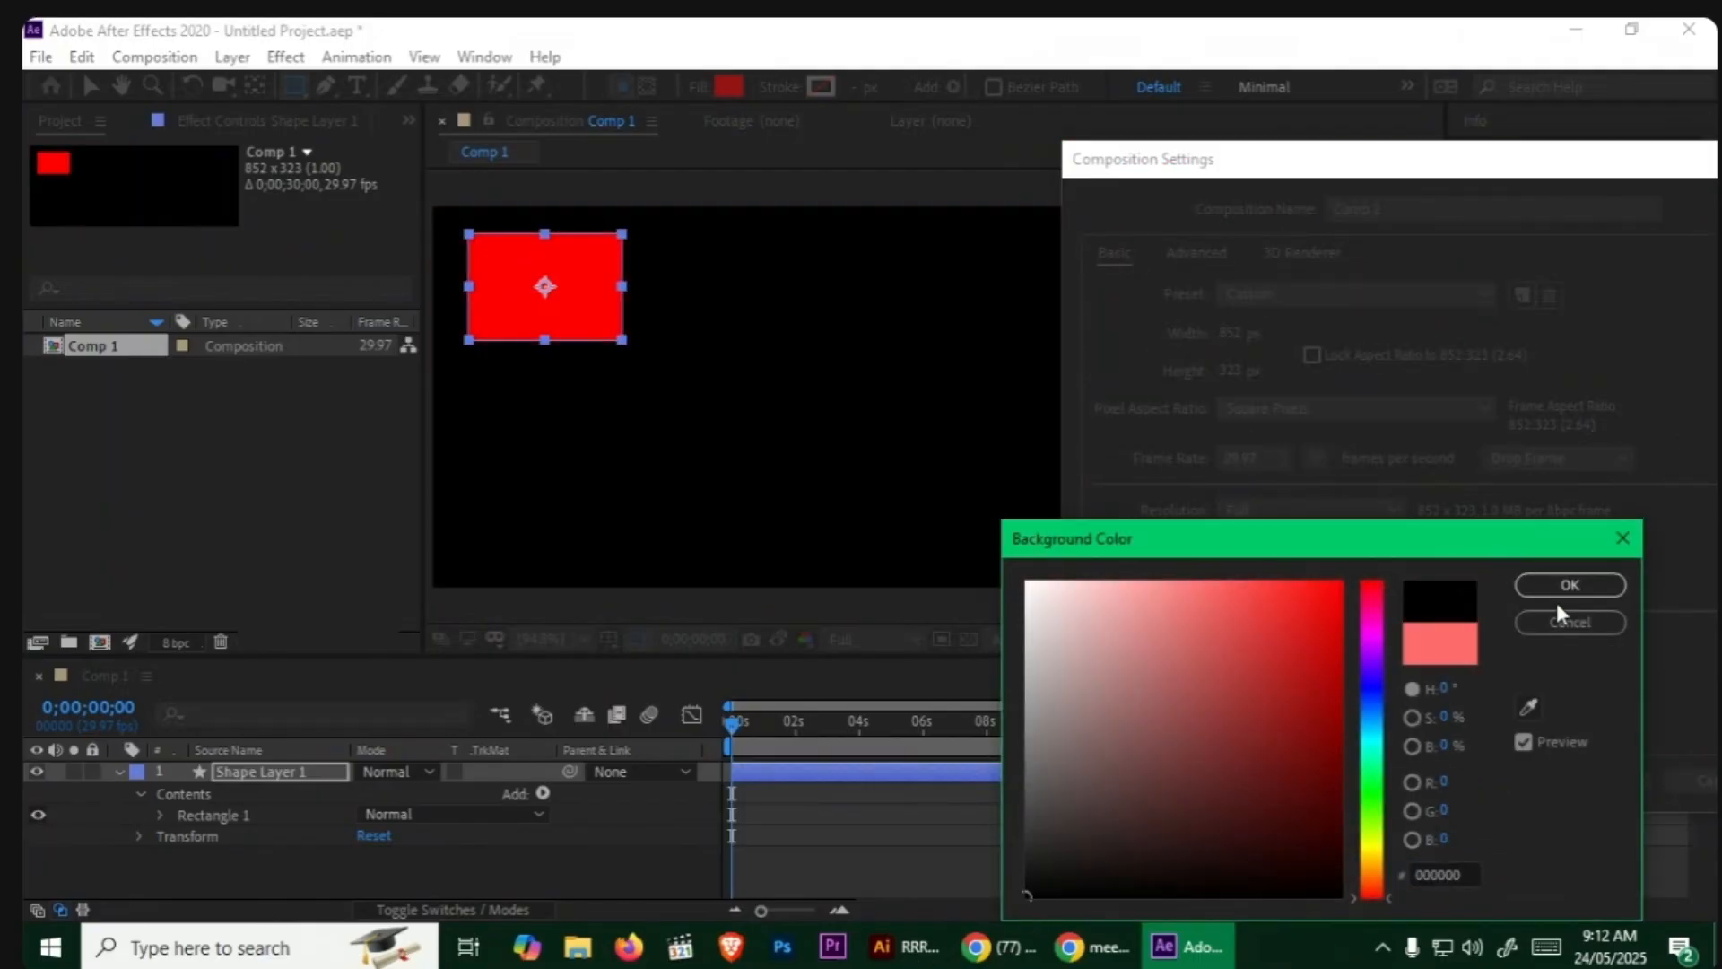
click(1560, 588)
click(1639, 784)
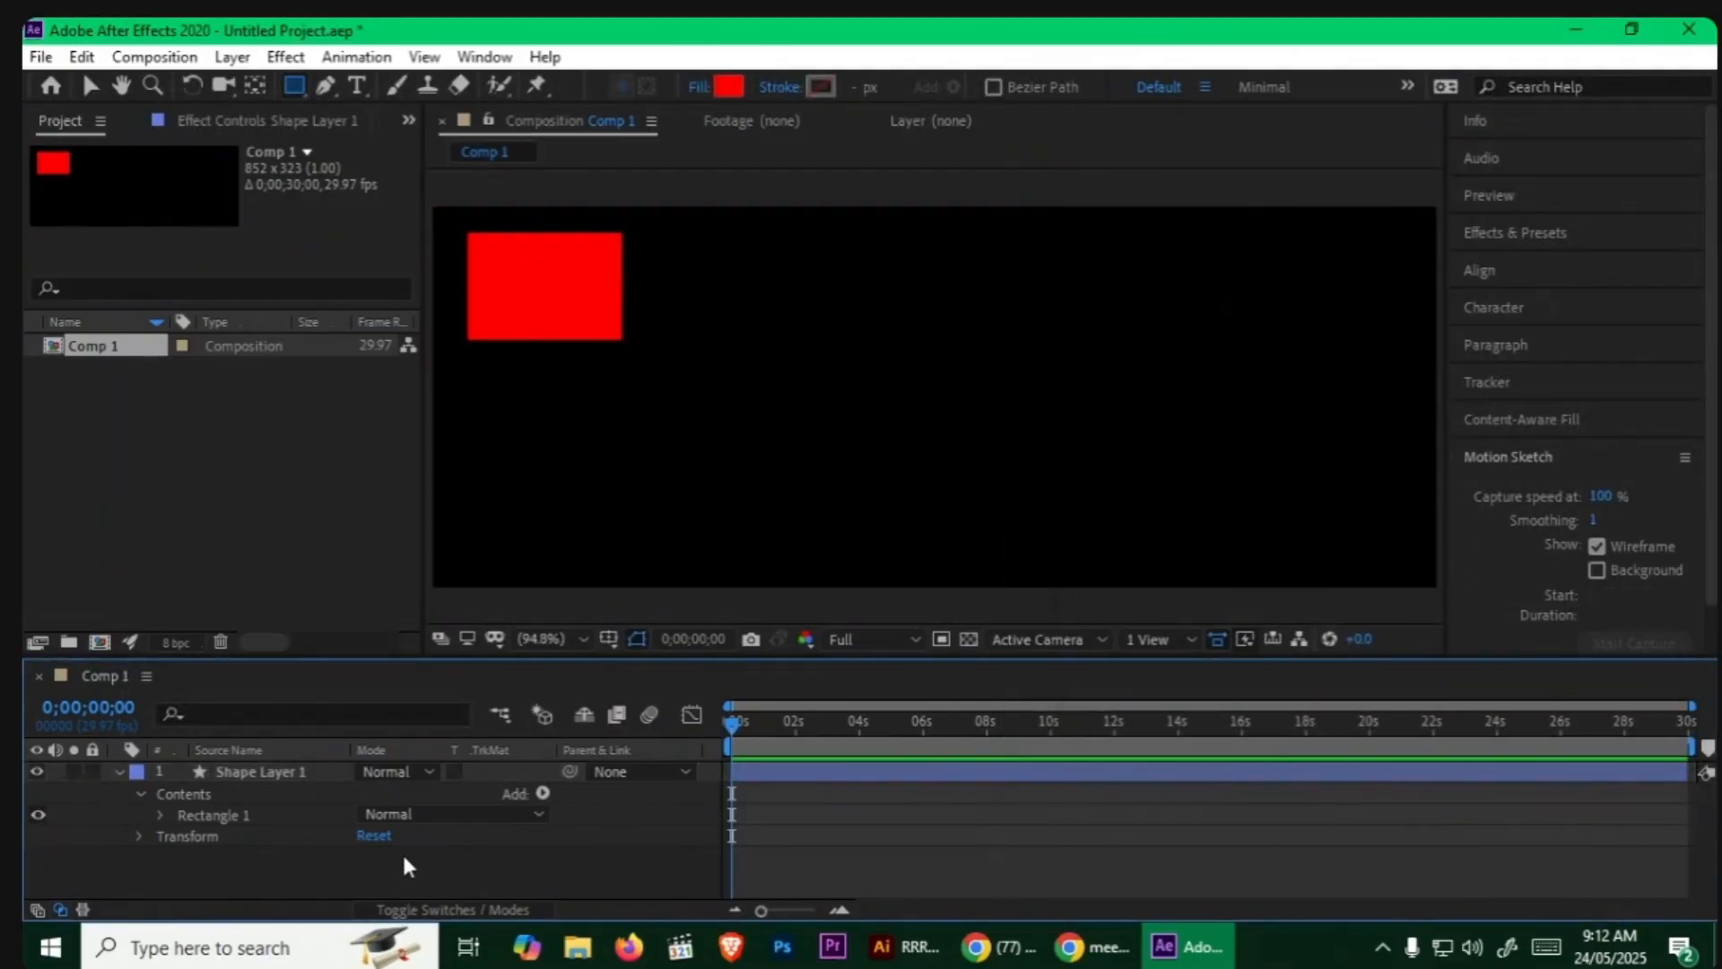
Step: Keyframe the rectangle's position at 0;00;00;00 and move it horizontally to about 765.5, 67.5 at 0;00;03;29
key(v)
click(535, 293)
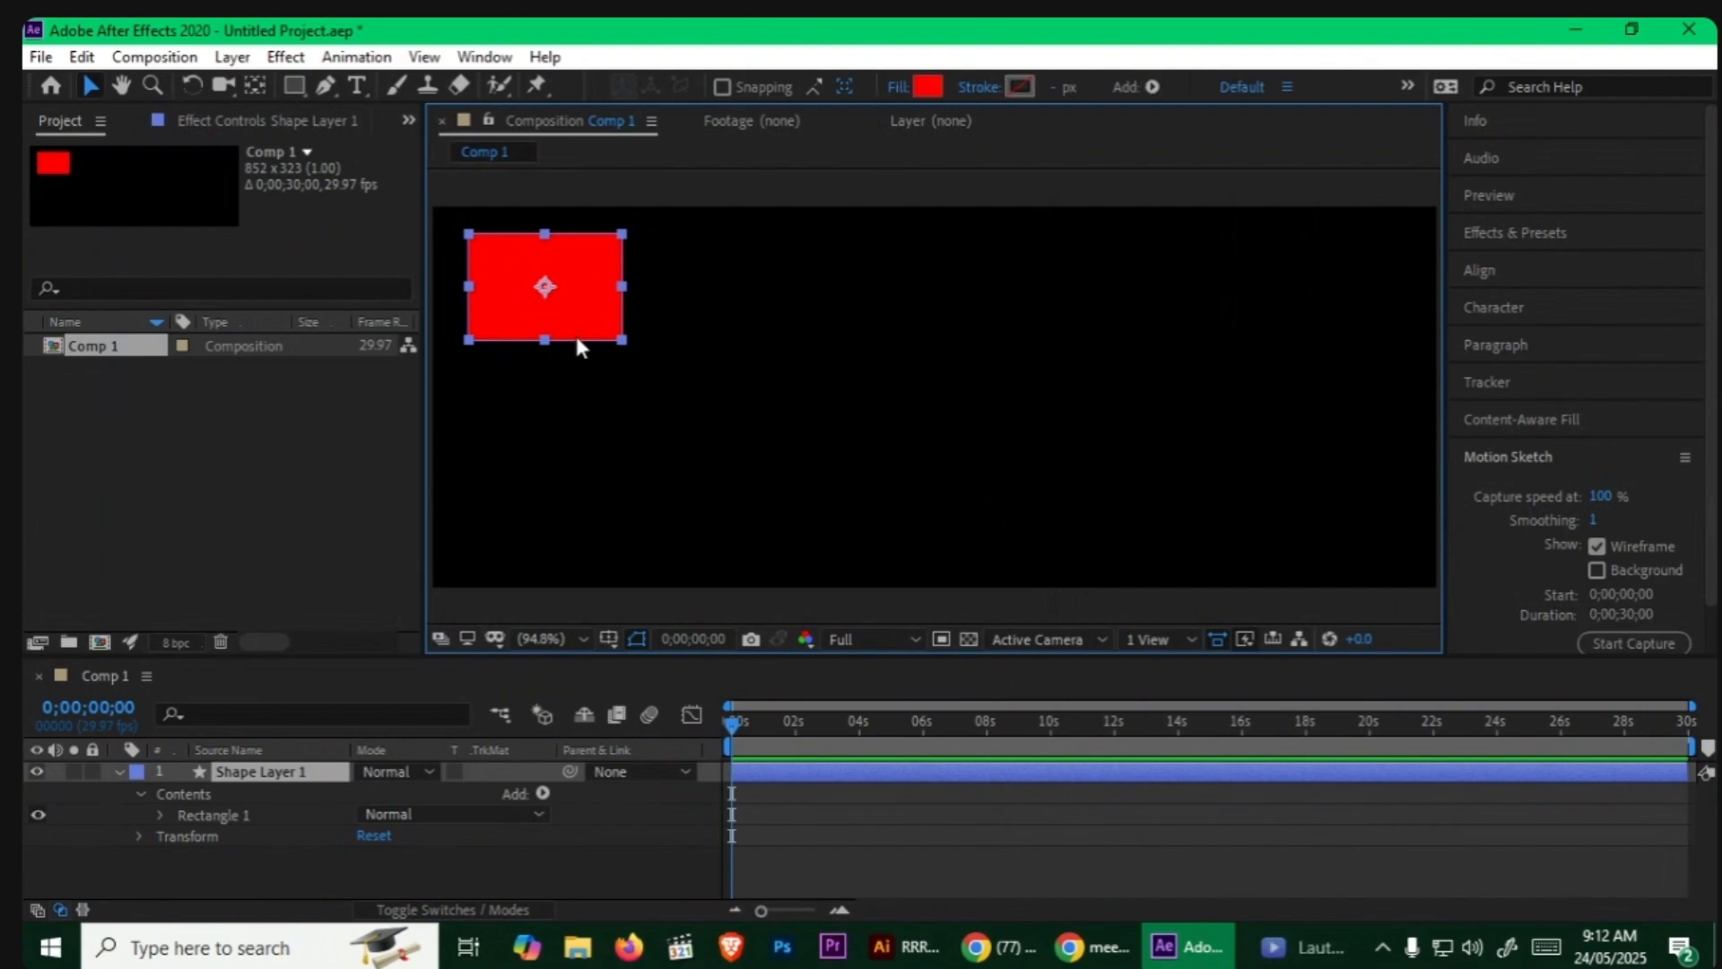
key(p)
click(181, 793)
drag(730, 723, 857, 736)
drag(574, 301, 1038, 300)
drag(1132, 335, 1391, 315)
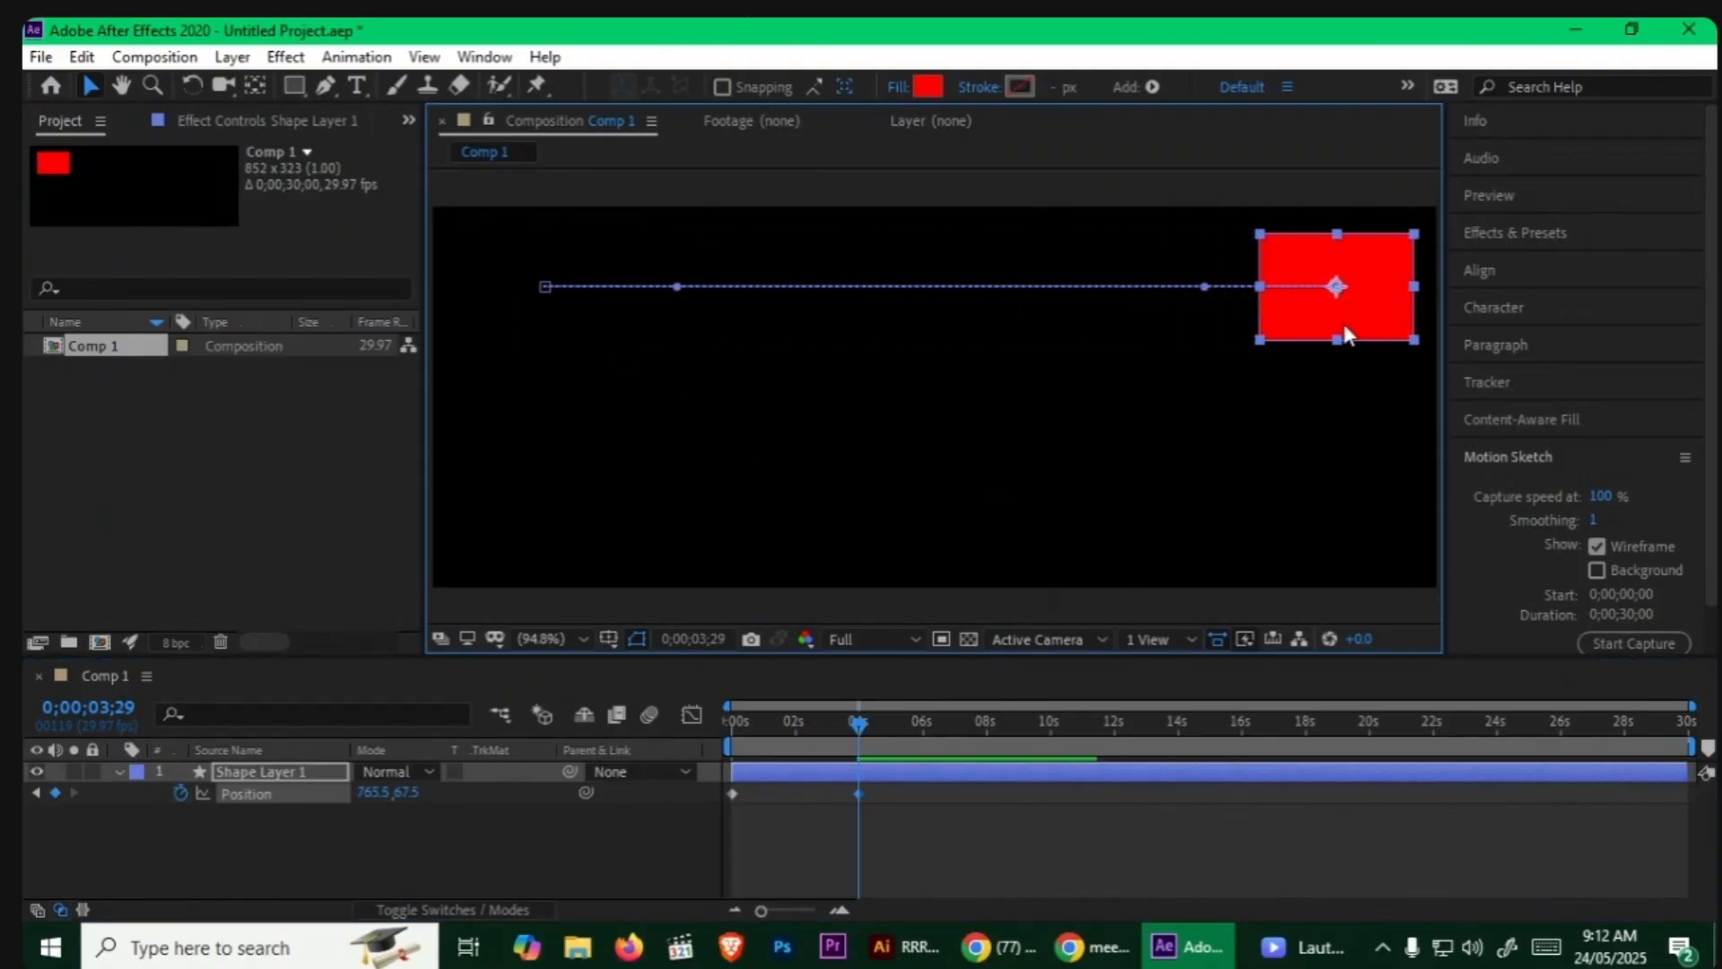
Step: End the work area just after the 4-second mark and preview the rectangle's movement
click(460, 880)
drag(863, 717, 868, 723)
key(n)
key(space)
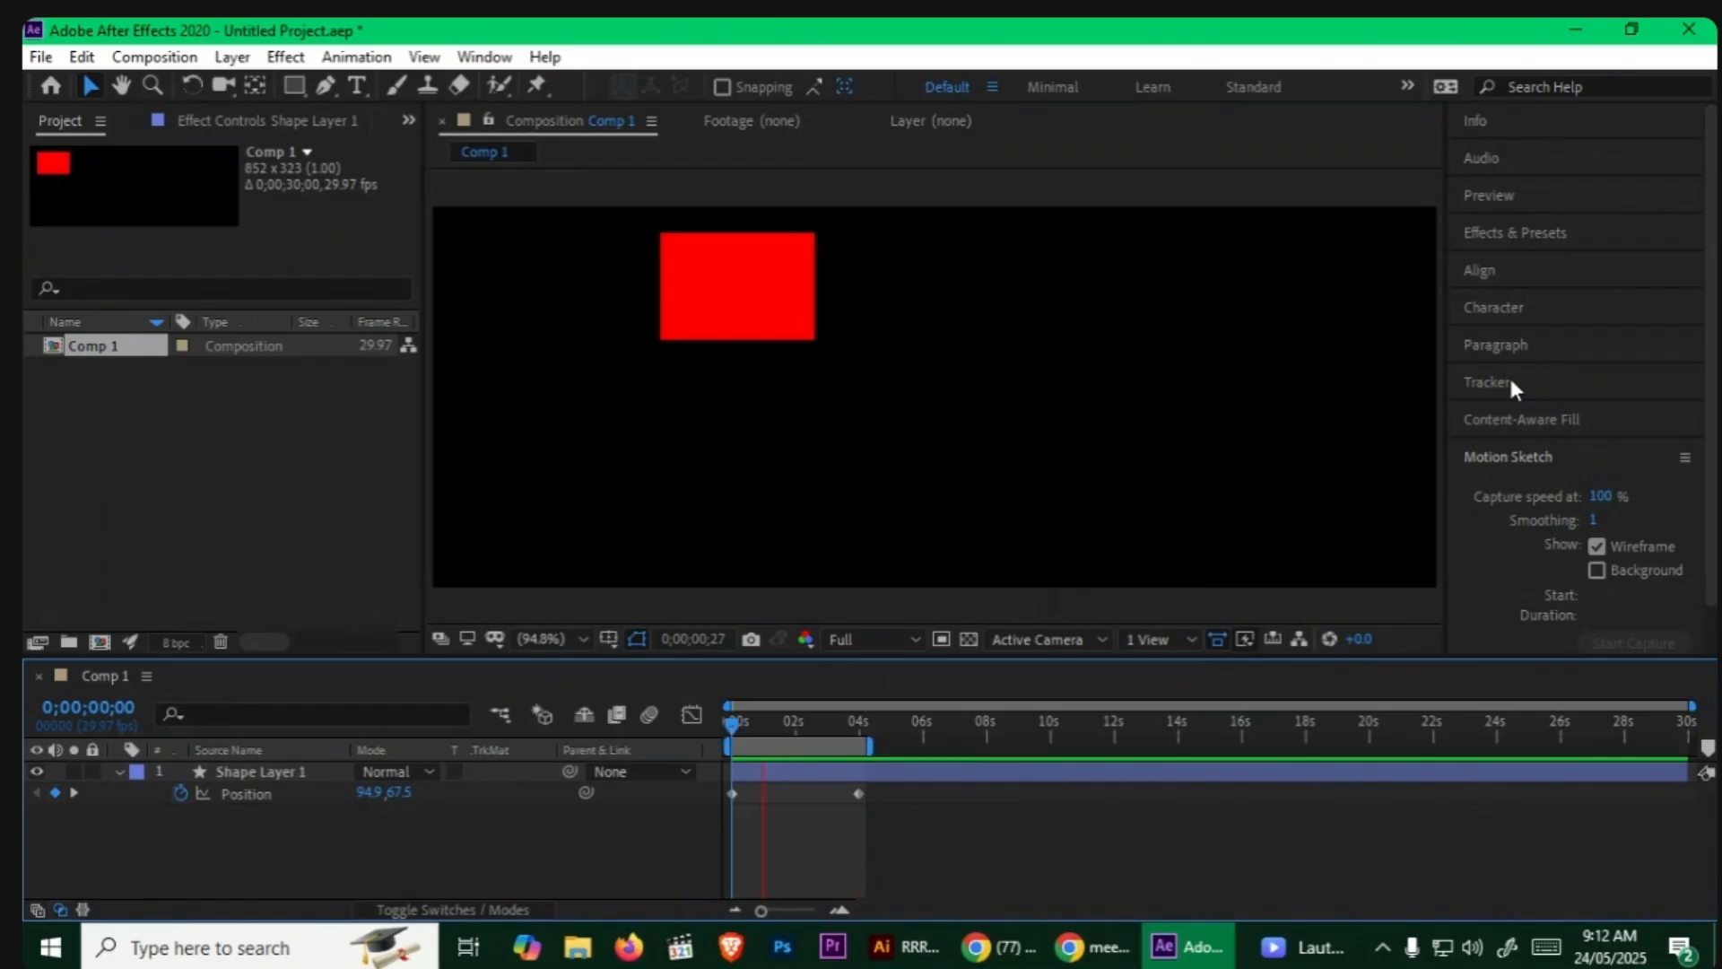
key(space)
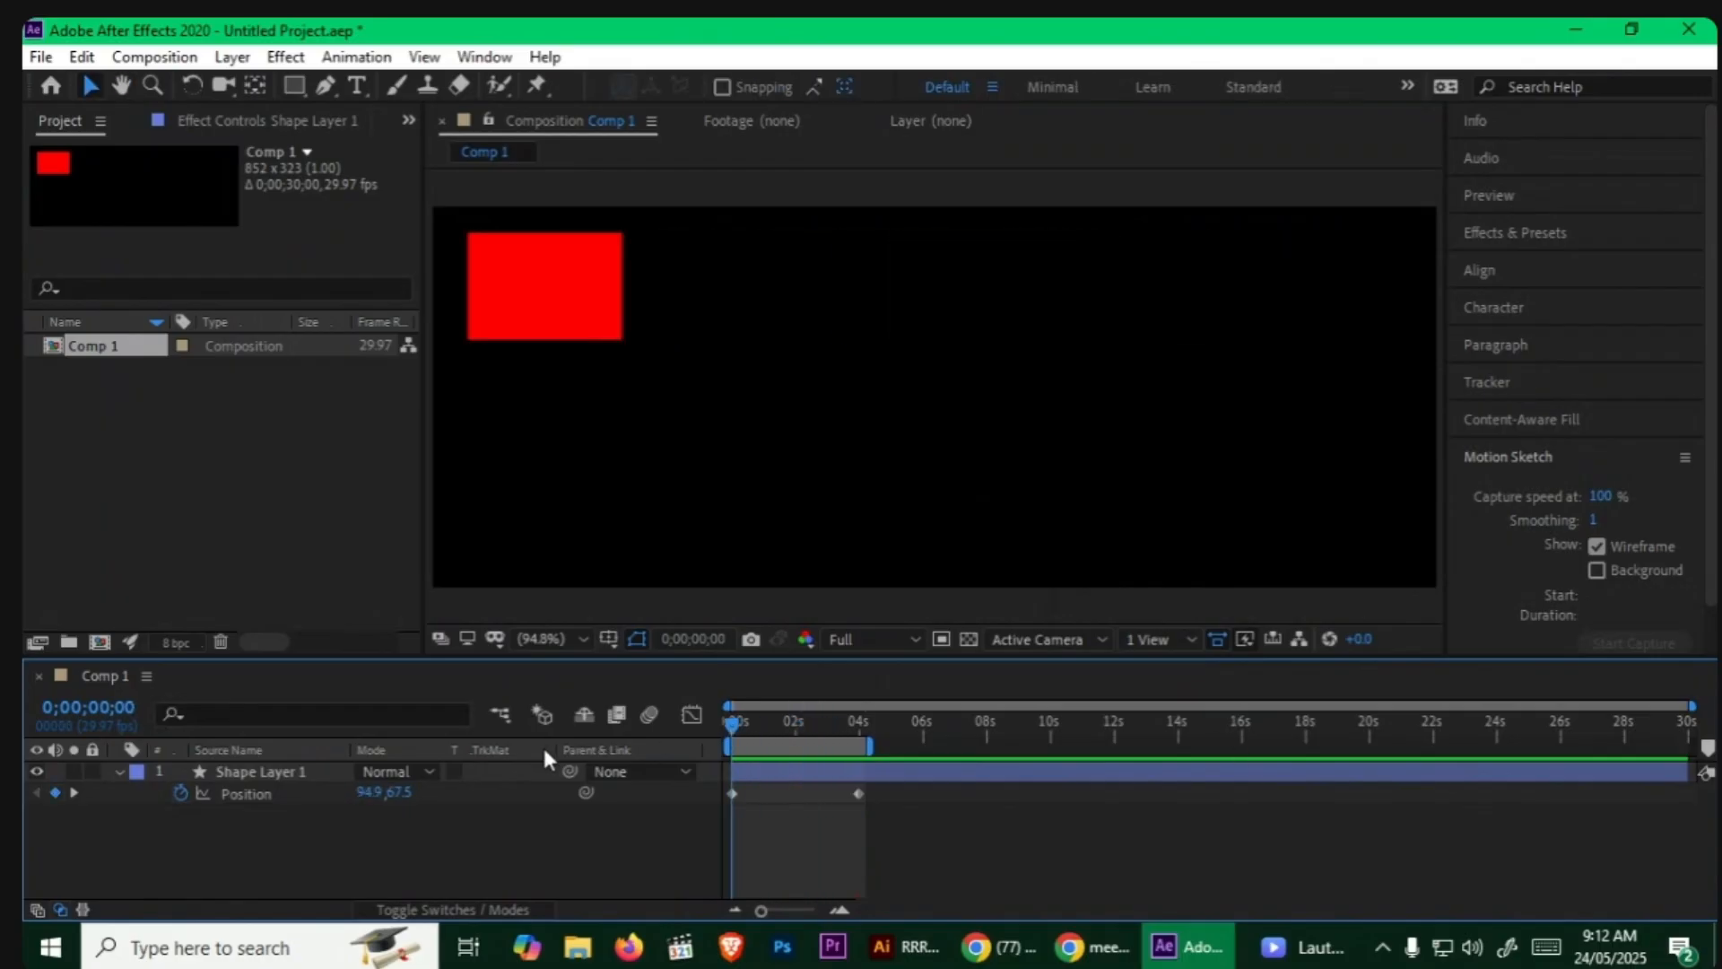
Step: Draw a red pentagon on its own shape layer below the rectangle with the Polygon tool and collapse both layers
click(296, 90)
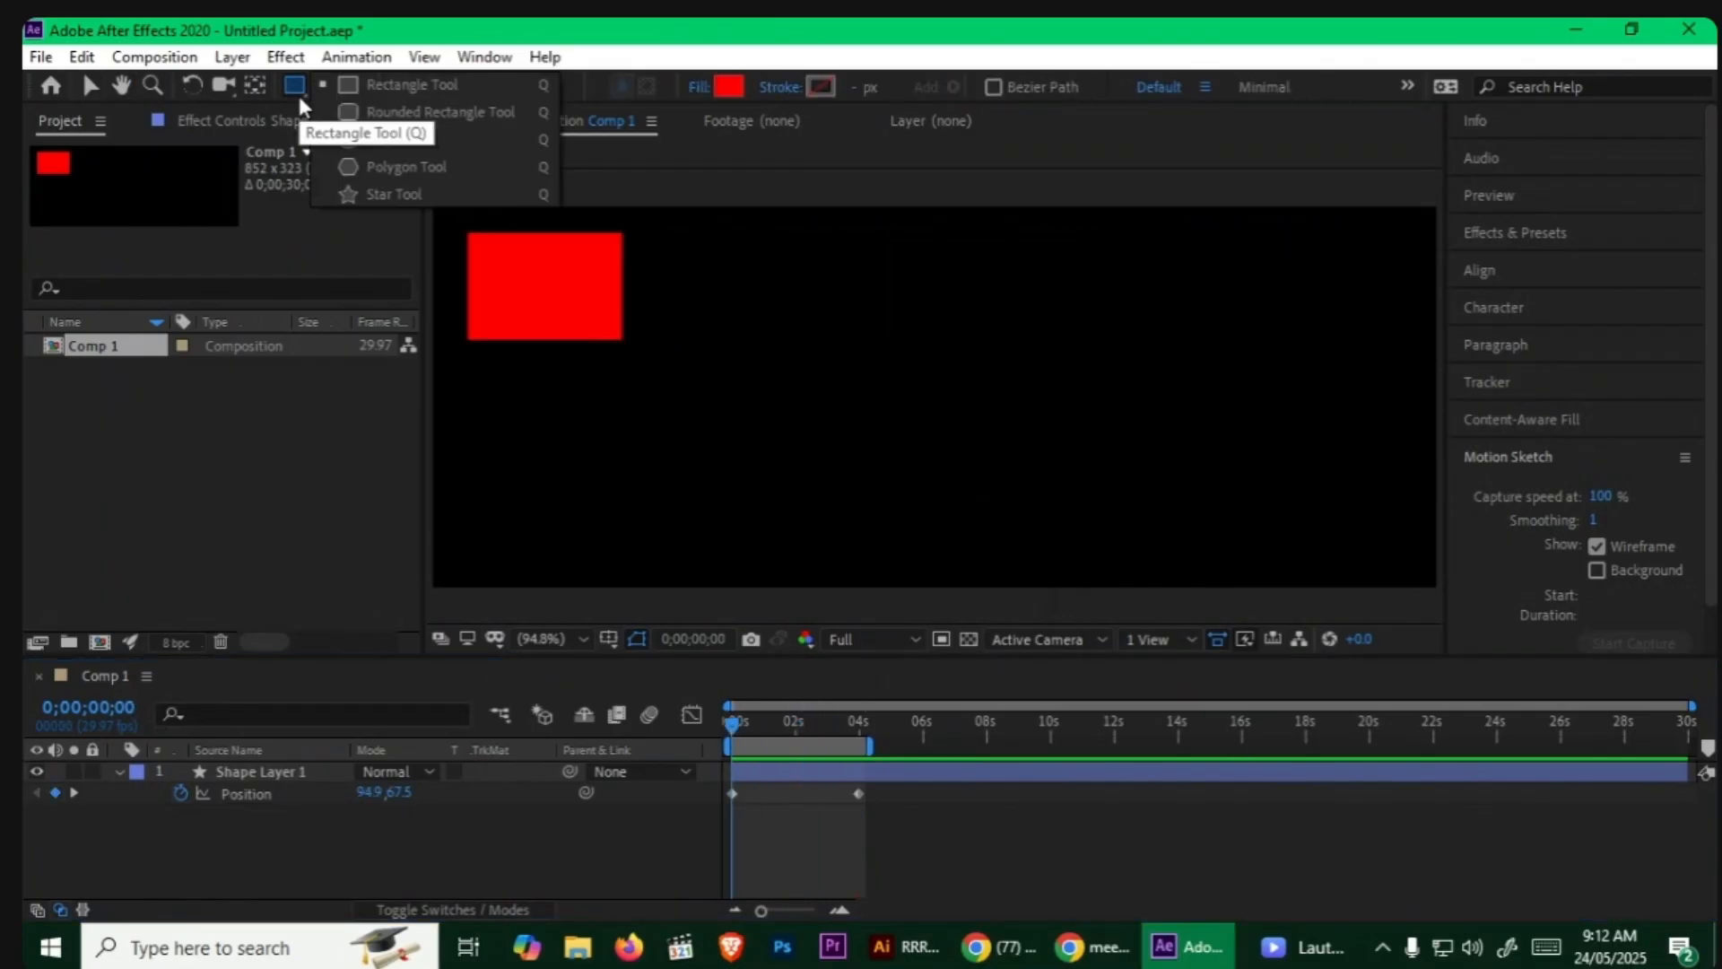
click(406, 167)
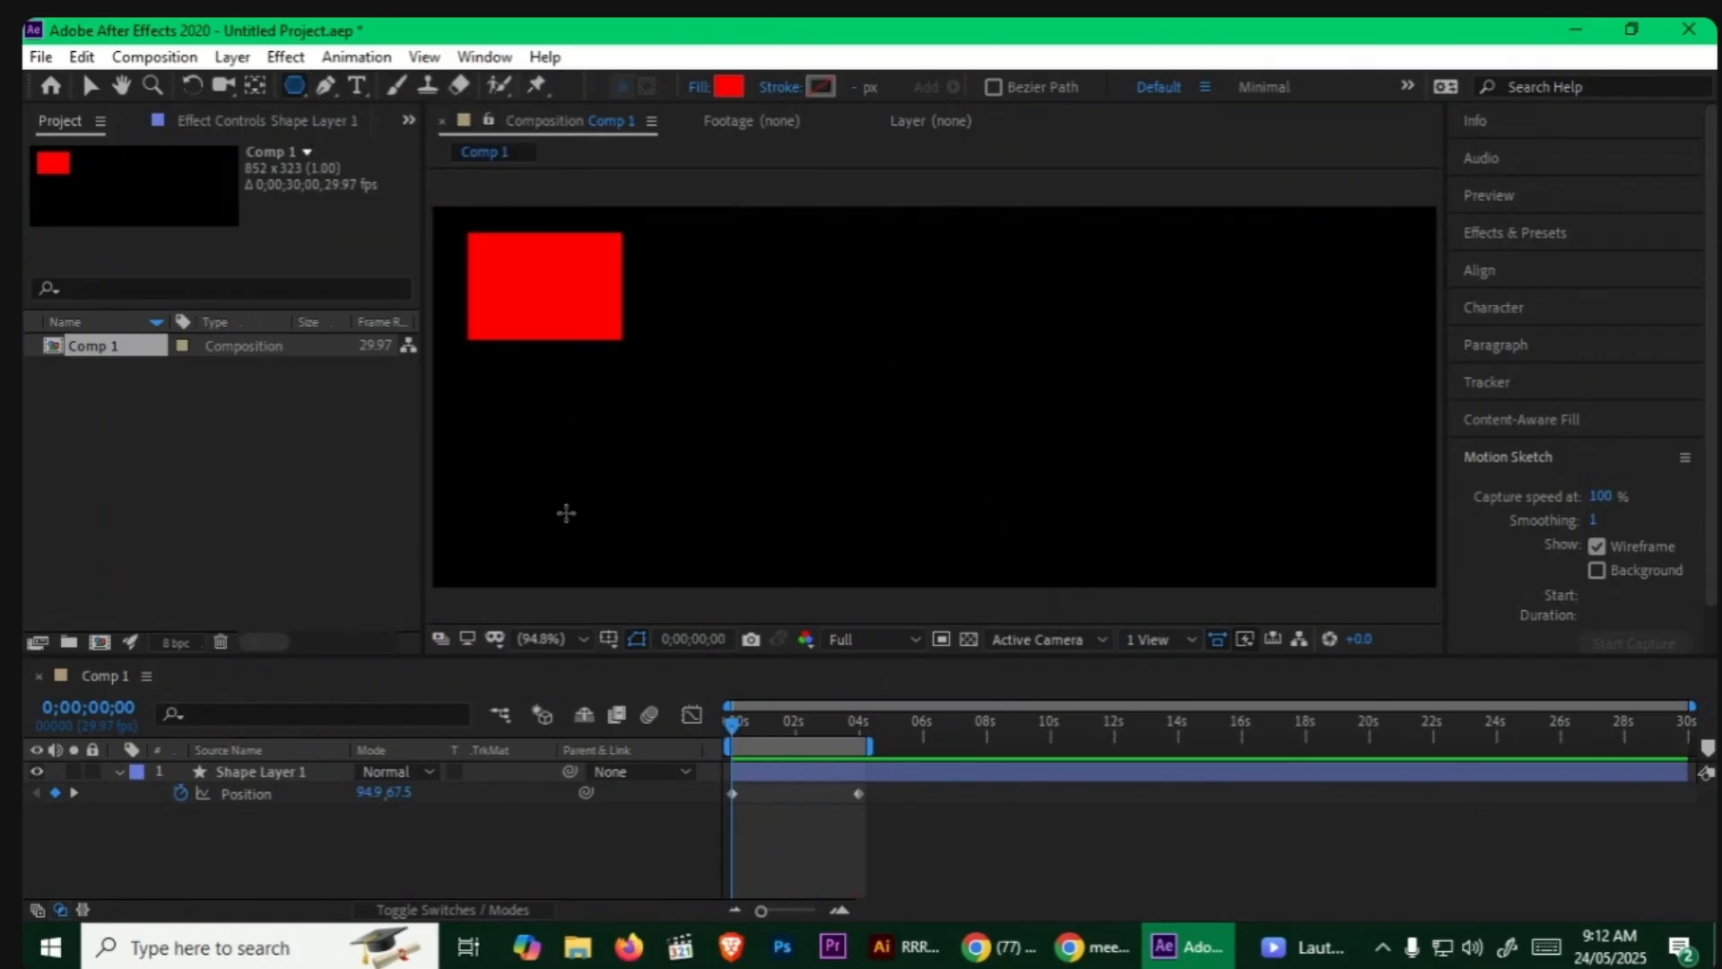
drag(542, 503, 549, 549)
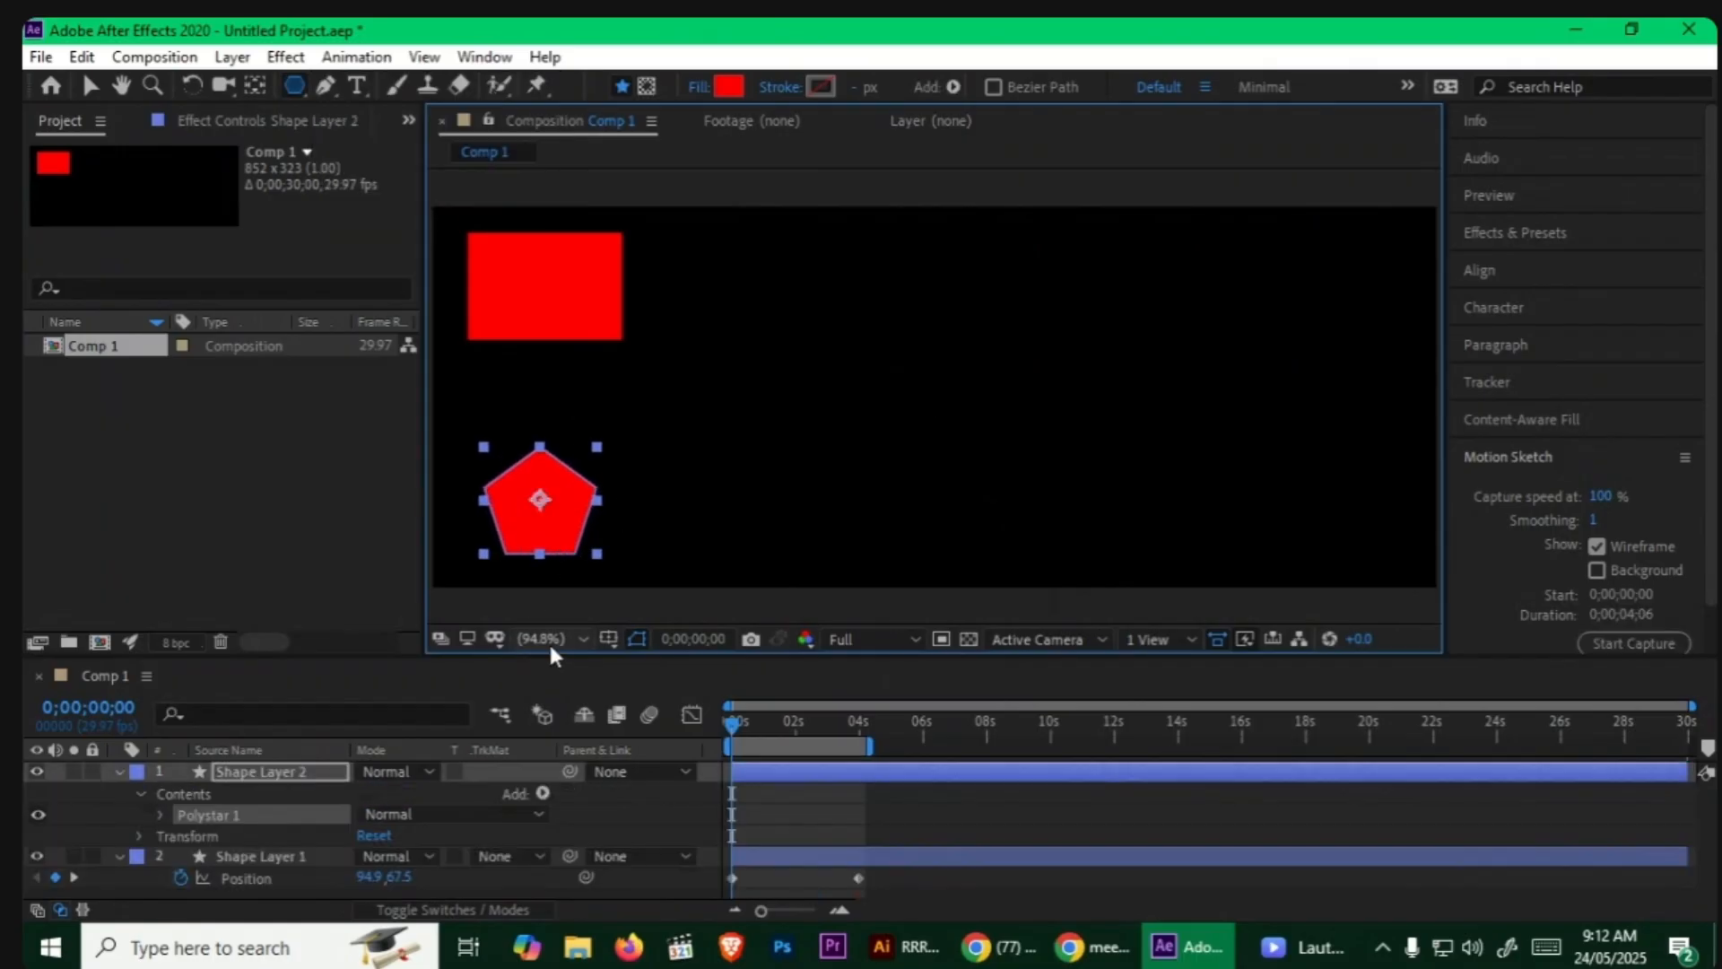
drag(552, 655, 556, 641)
click(117, 760)
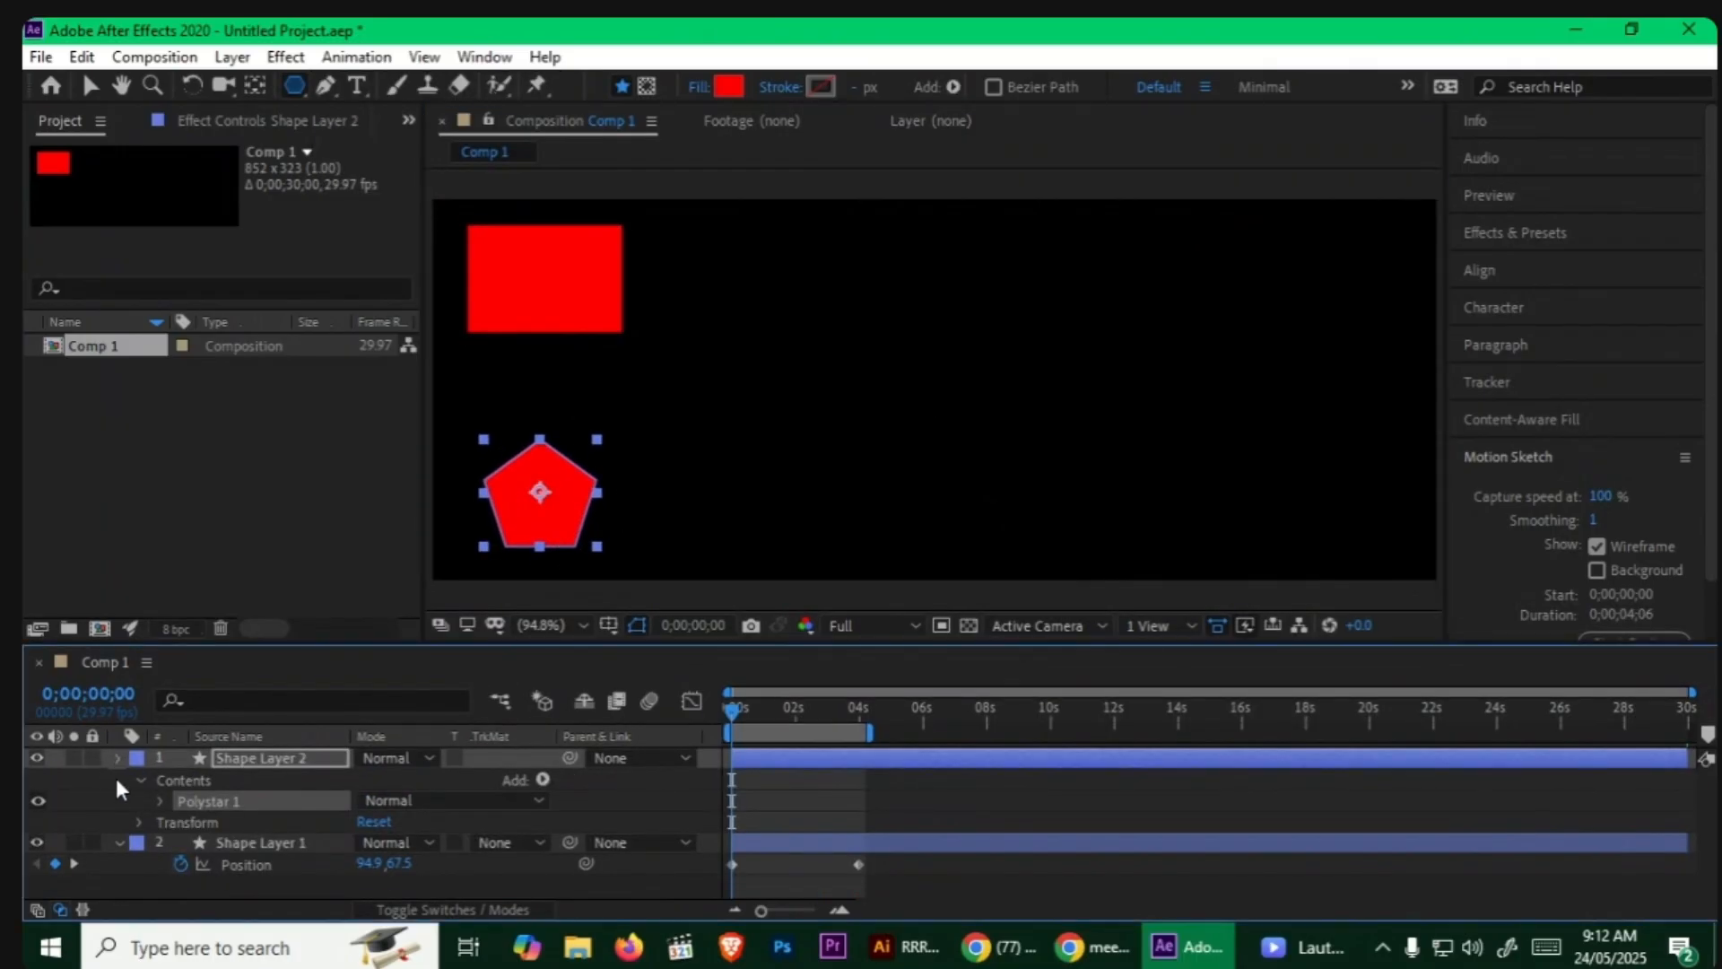
click(117, 778)
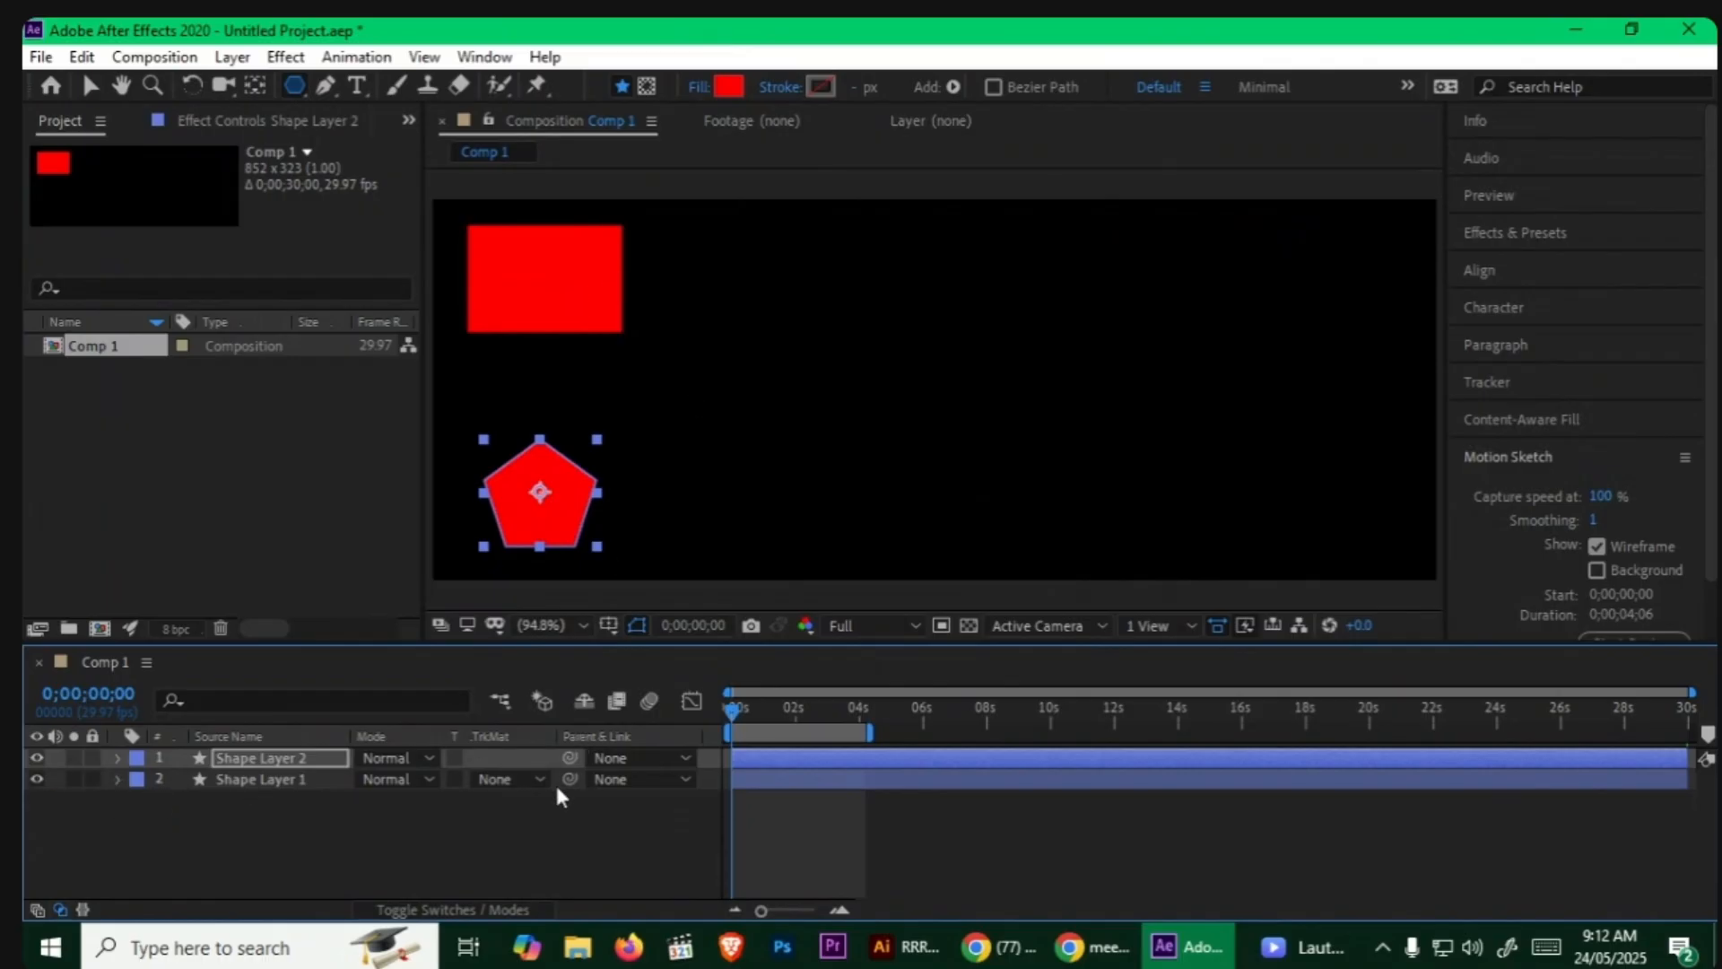
click(453, 842)
Step: Parent the pentagon's Shape Layer 2 to the rectangle's Shape Layer 1 and preview their shared movement
click(302, 756)
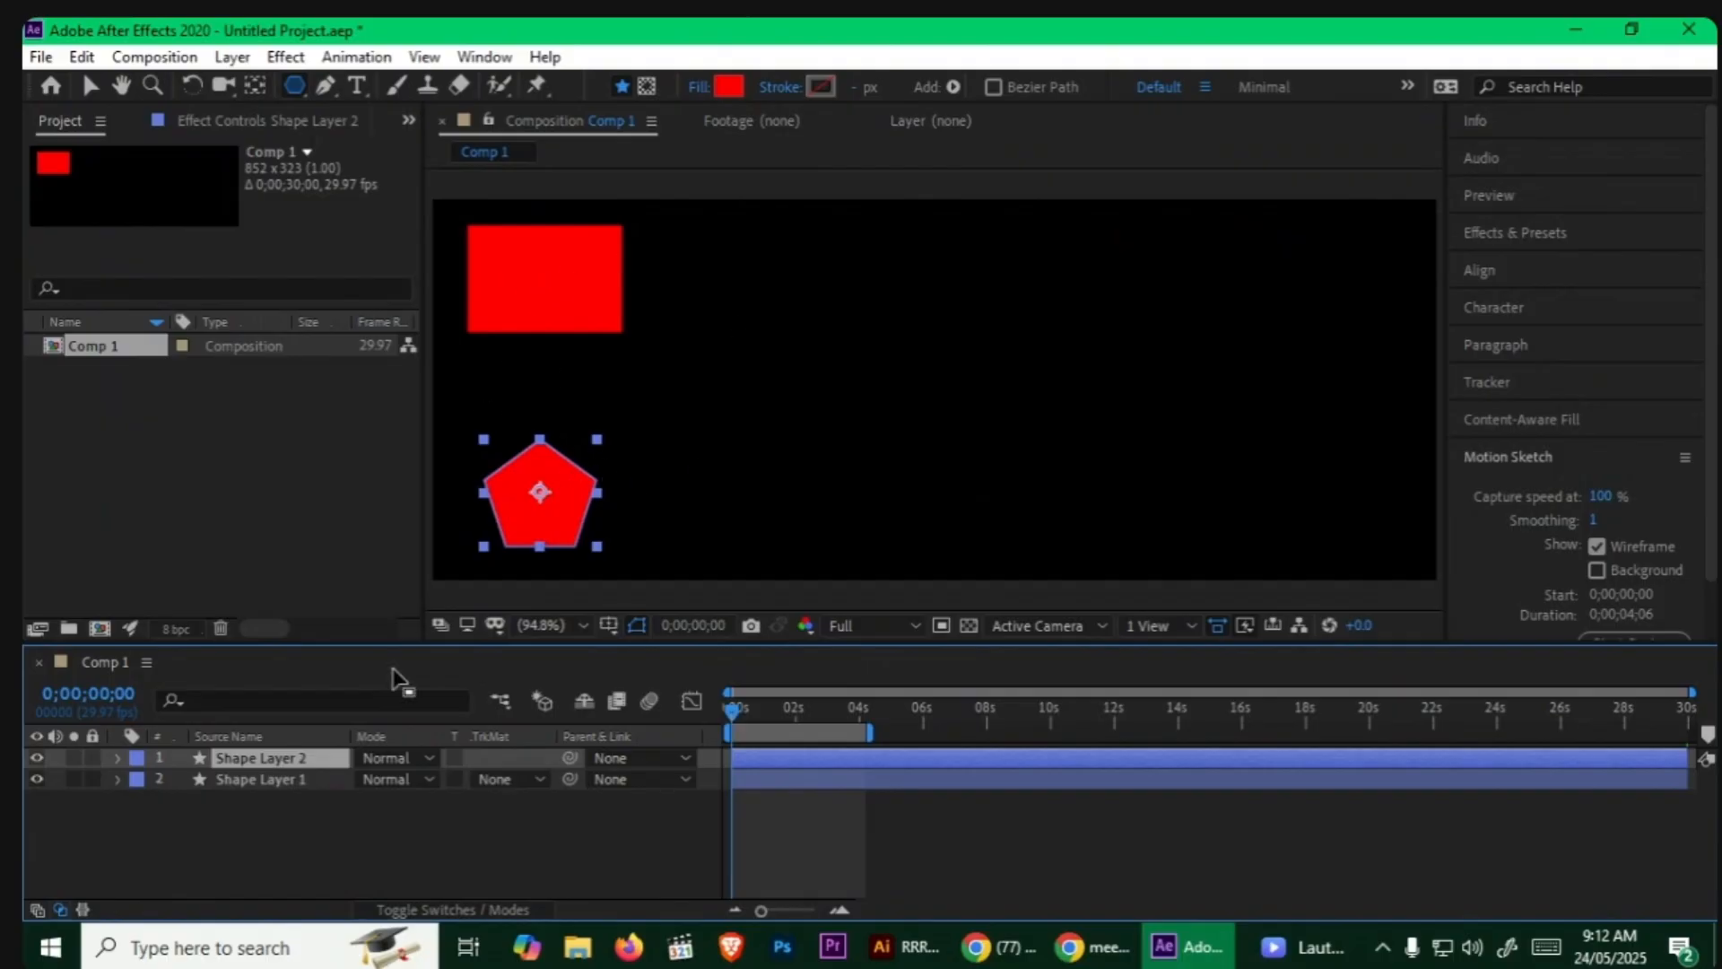
drag(569, 757, 296, 778)
key(space)
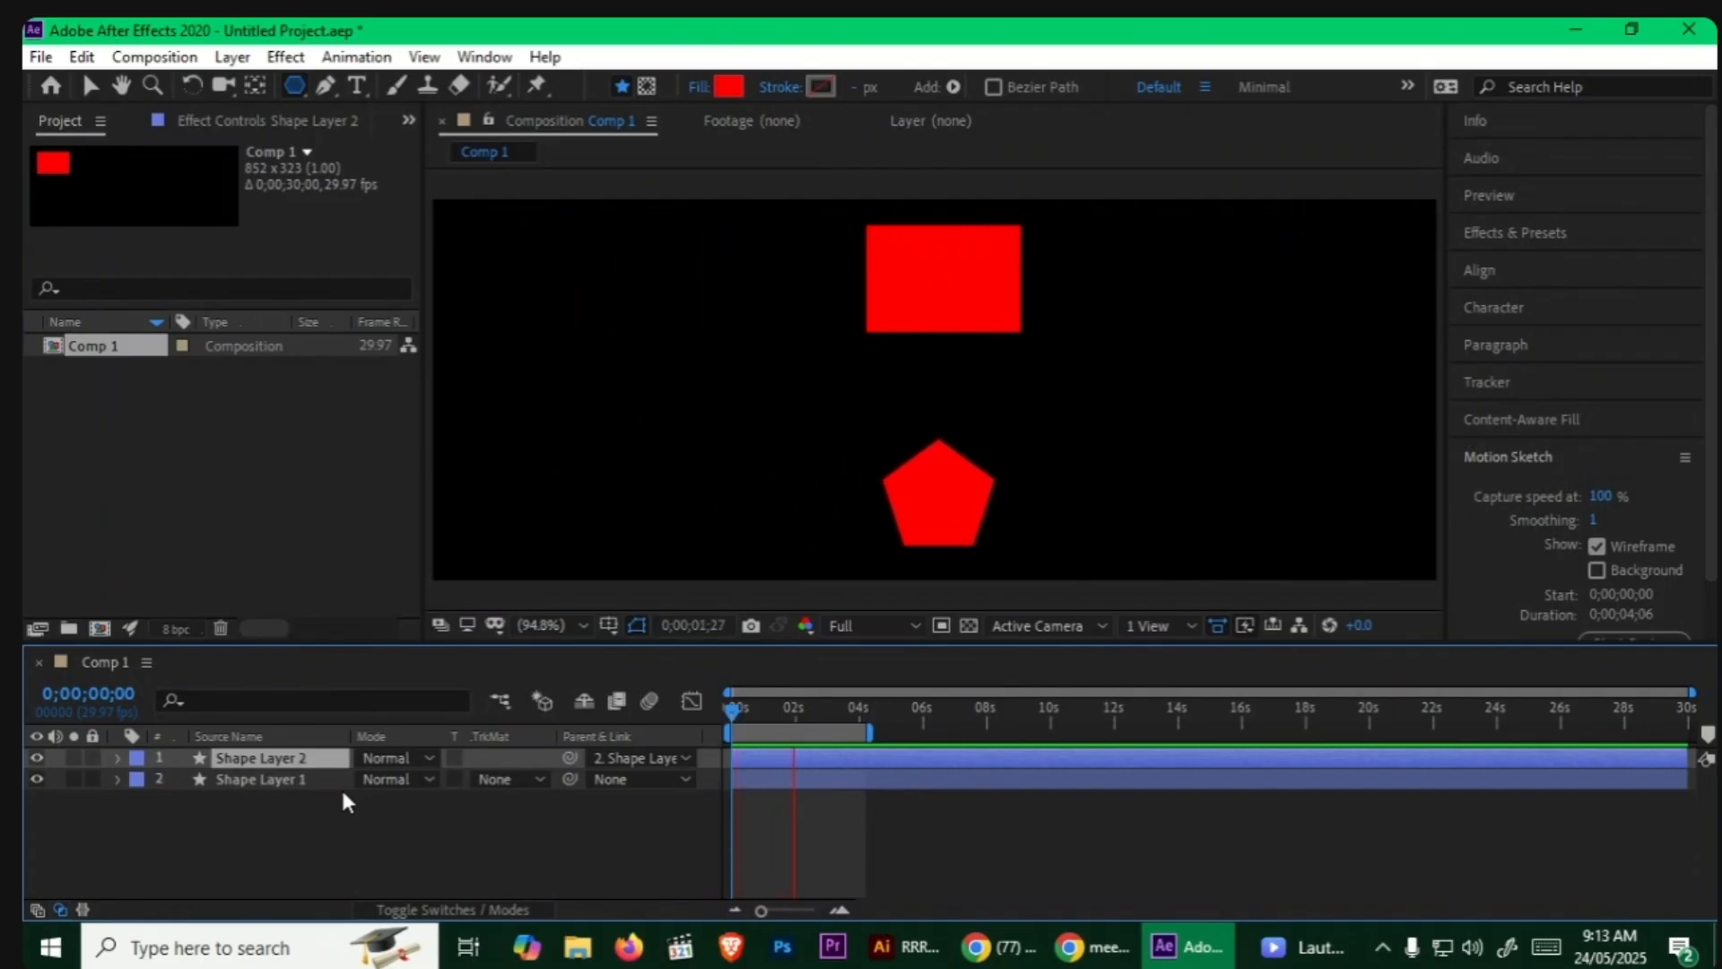
key(space)
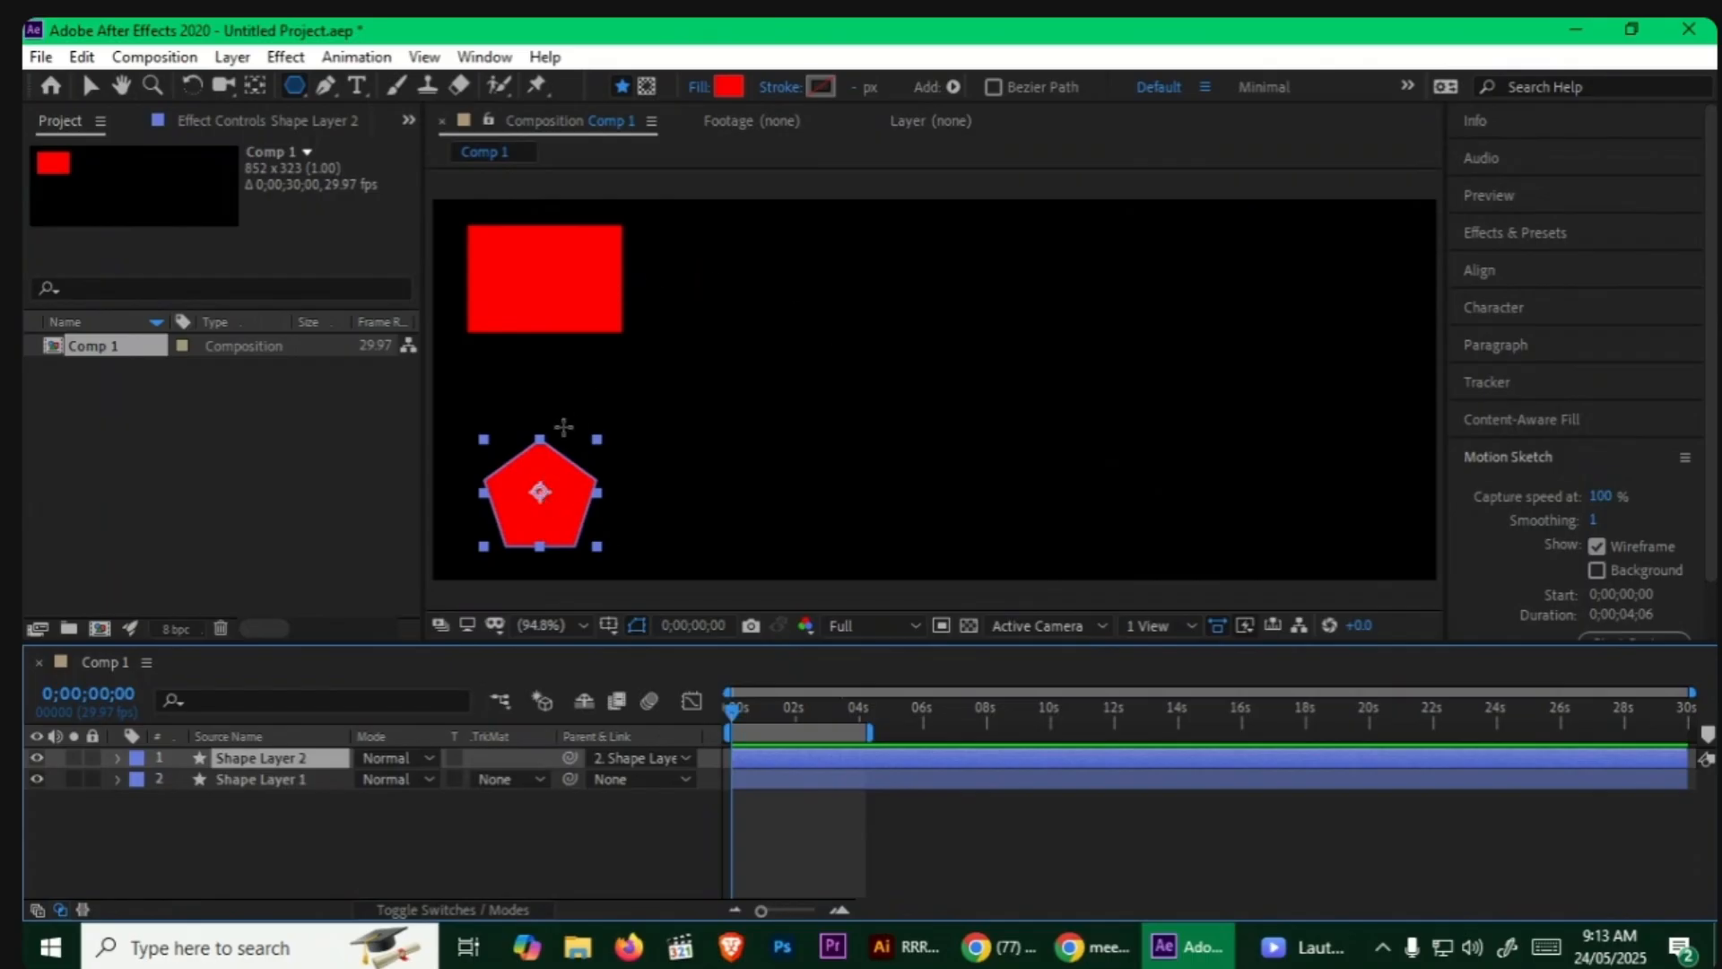
Step: Keyframe the pentagon's rotation at 0;00;00;00, add full revolutions just before the 4-second mark and preview the spin
key(r)
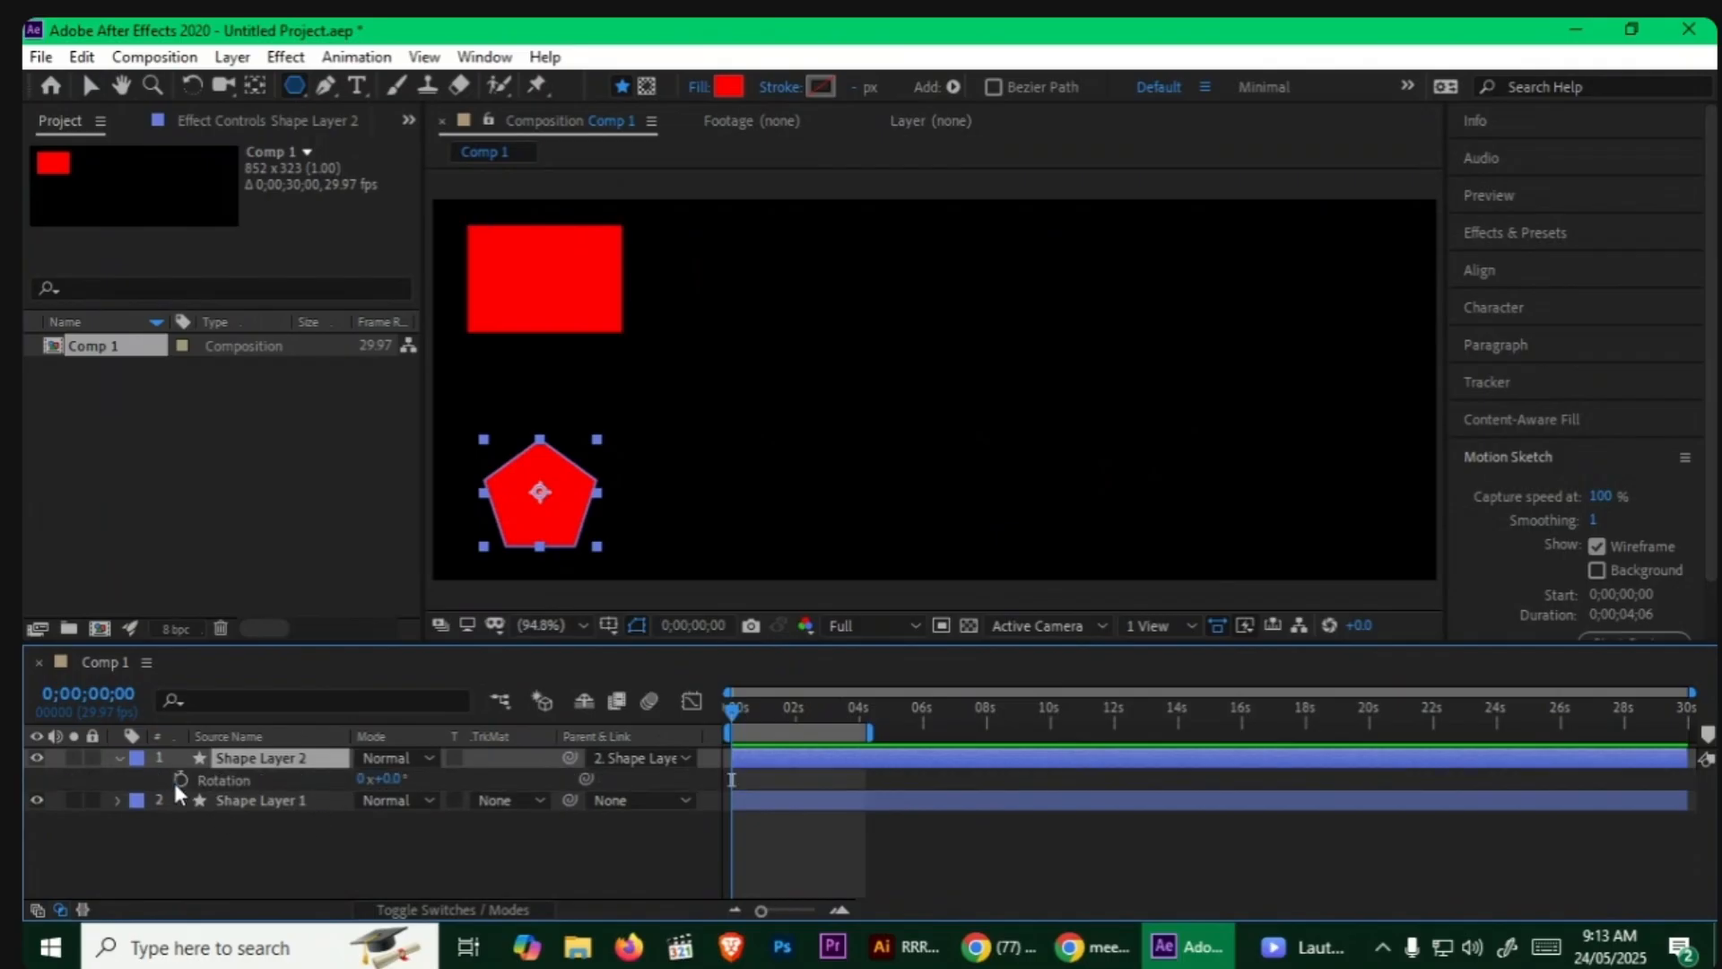
click(181, 778)
drag(750, 716, 638, 734)
click(363, 780)
text(1)
click(497, 857)
key(space)
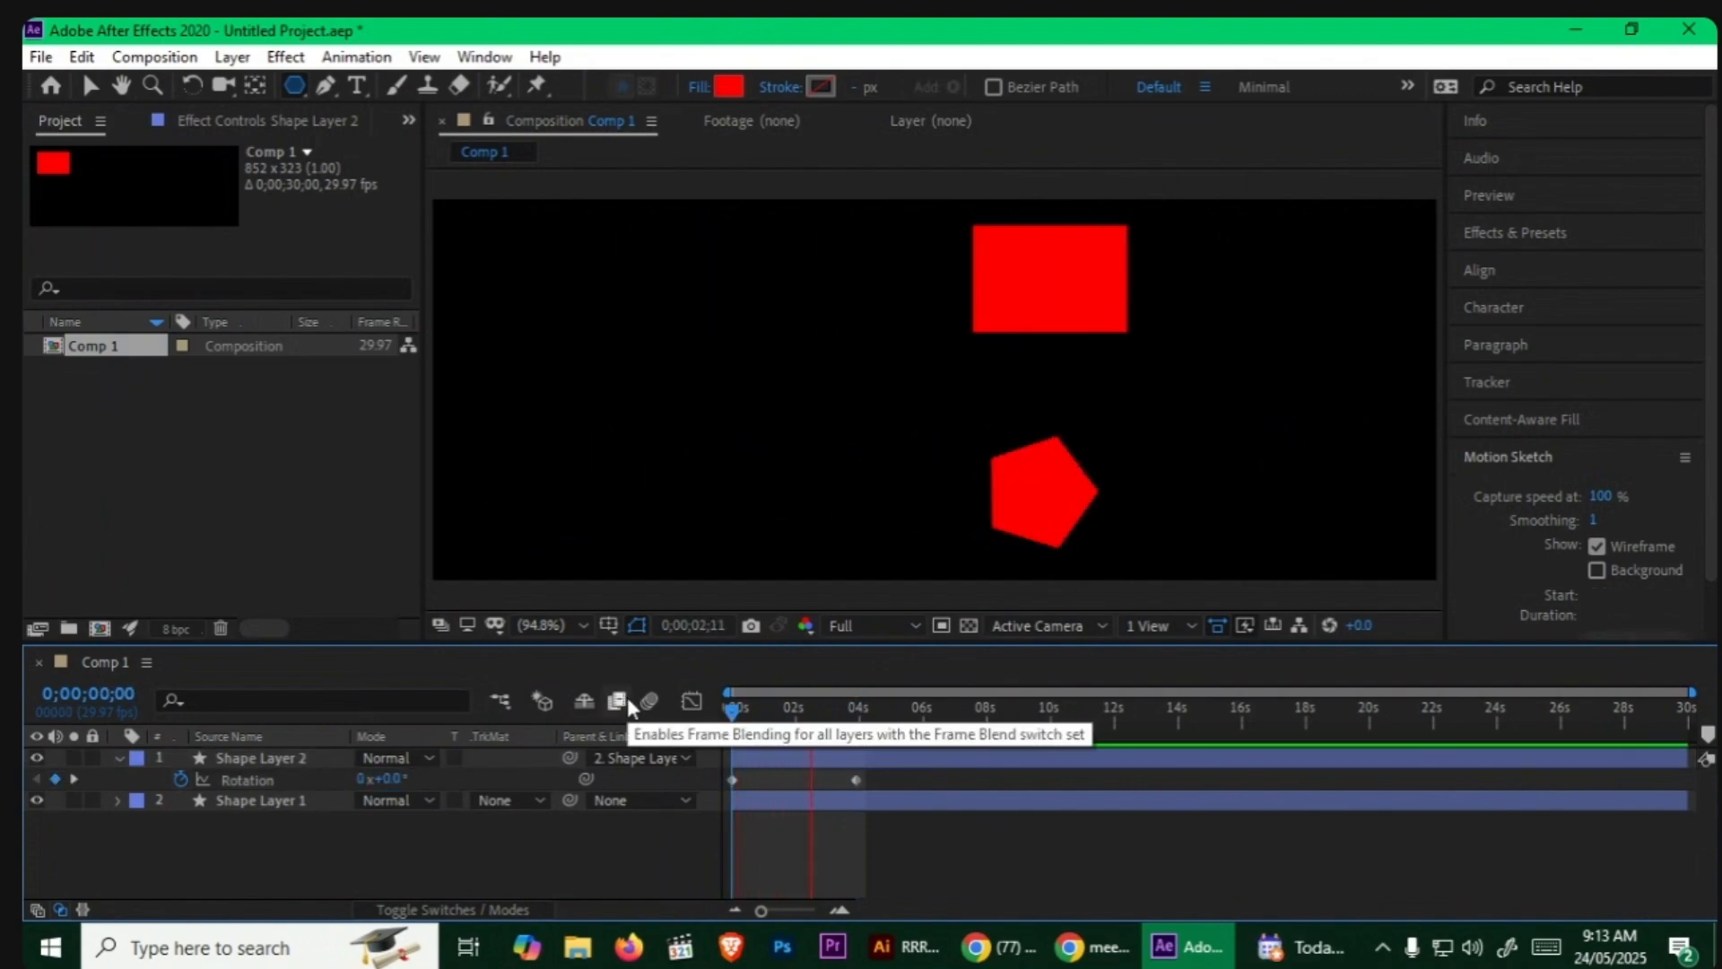
Step: Keyframe the pentagon's vertical position from the start, lowering it to about 118.8 at 0;00;00;14 and raising it to about 88.8 at 0;00;01;02
click(310, 757)
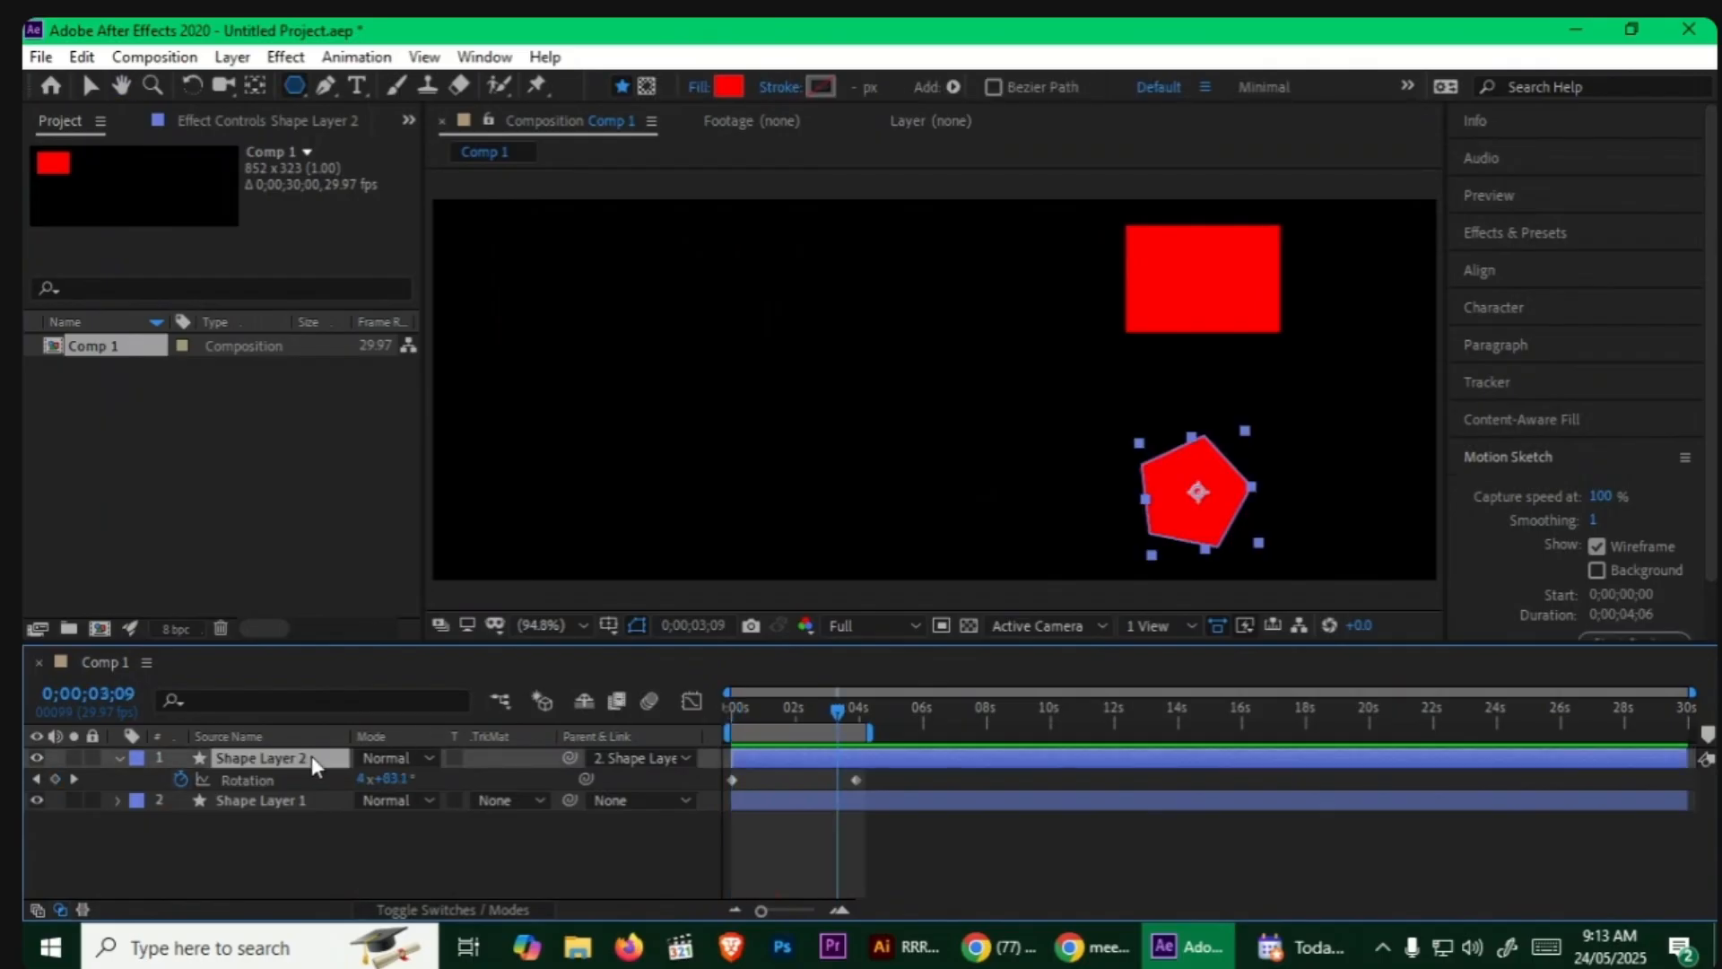
key(p)
mouse_move(759, 705)
mouse_down()
mouse_move(698, 714)
mouse_move(746, 712)
mouse_up()
click(180, 780)
drag(408, 777, 436, 778)
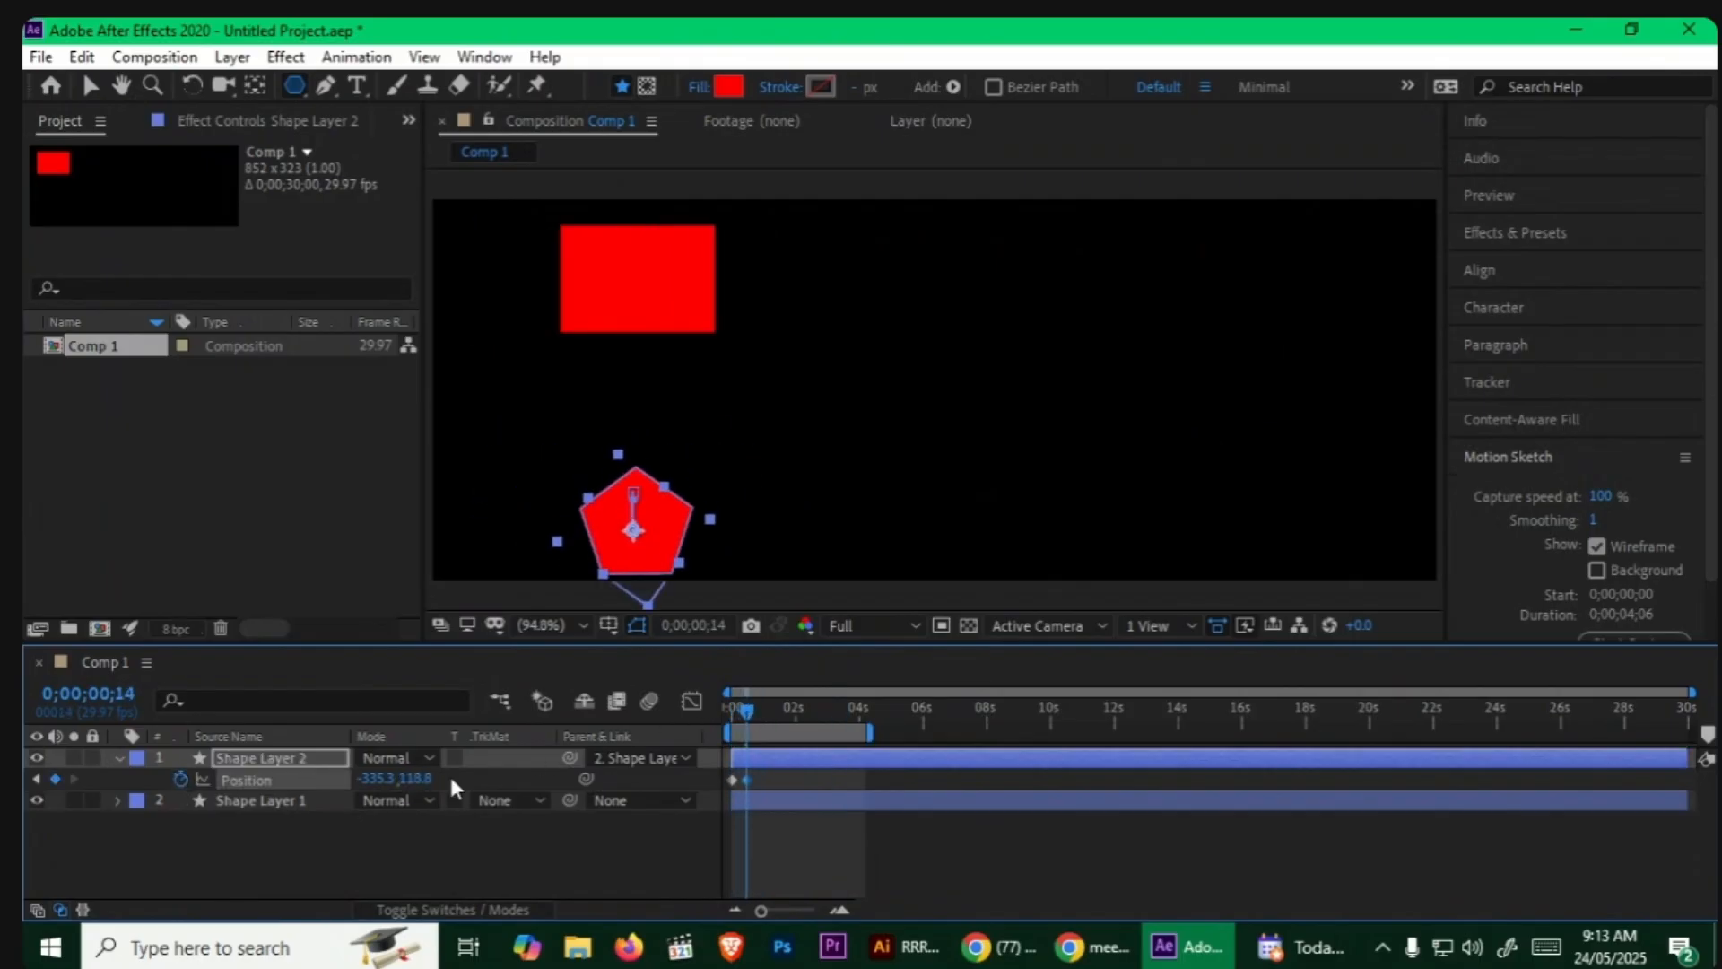
drag(750, 710, 768, 714)
drag(413, 778, 371, 783)
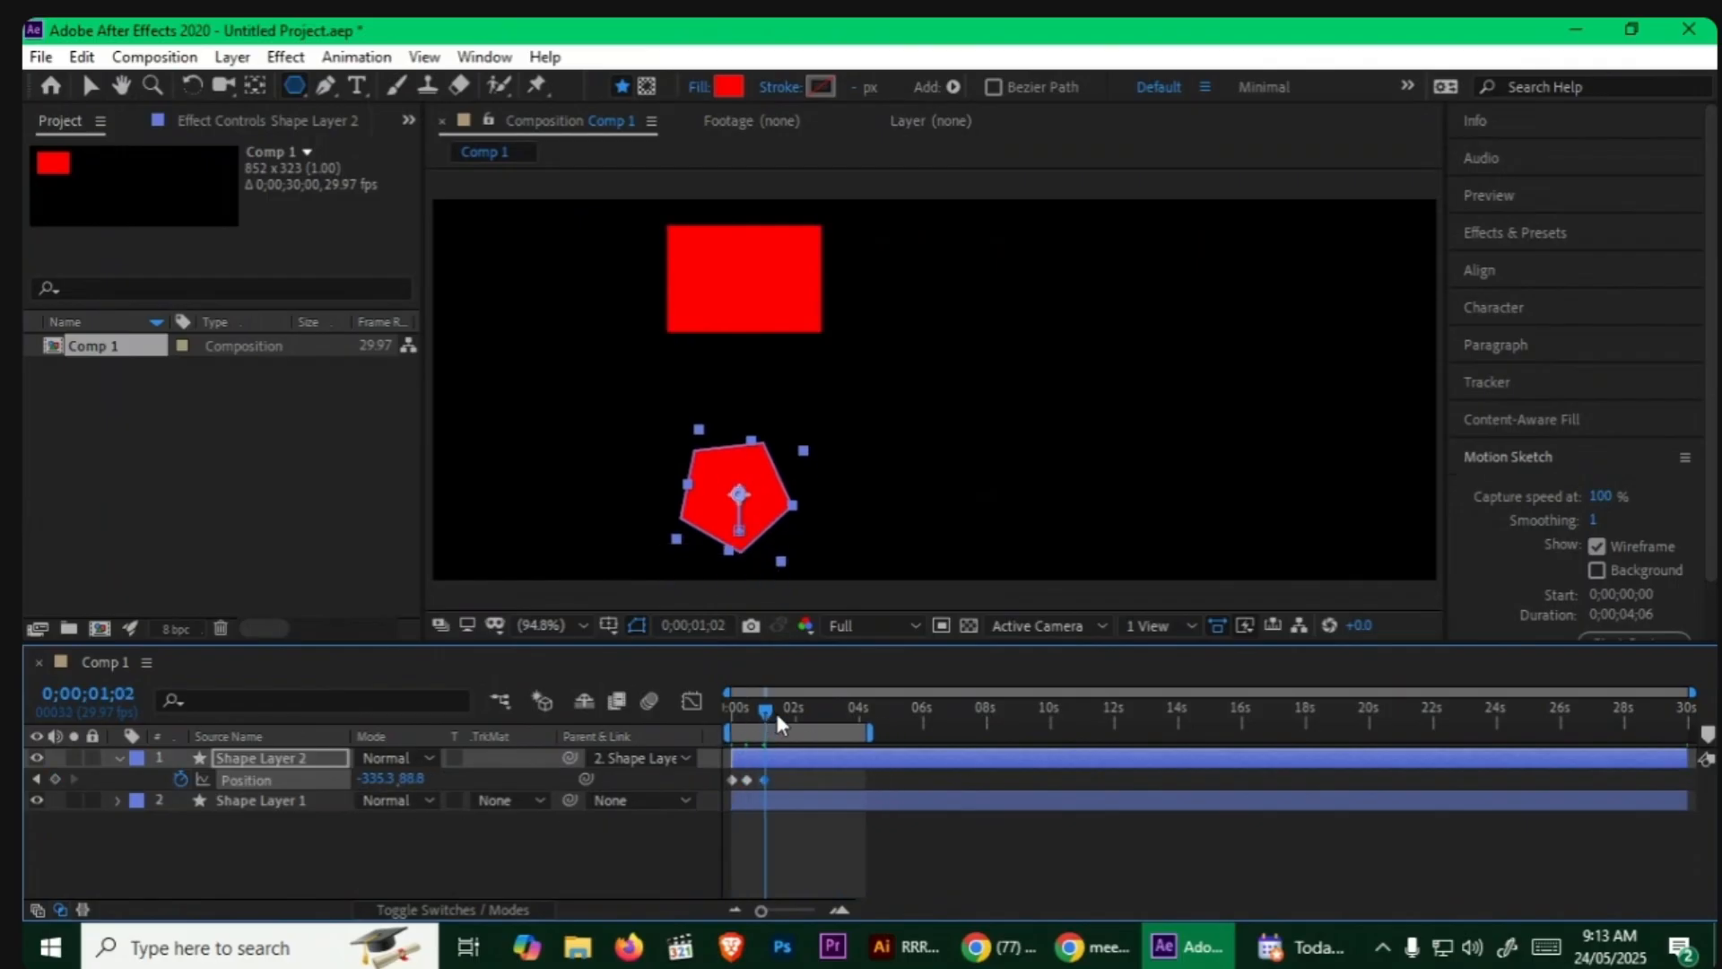
Step: Continue the pentagon's up-and-down position keyframes through 0;00;02;17 at about 87.8 and on to 0;00;03;18, and preview the bounce
drag(766, 713, 789, 713)
drag(422, 786, 457, 786)
drag(789, 712, 815, 723)
drag(418, 778, 348, 793)
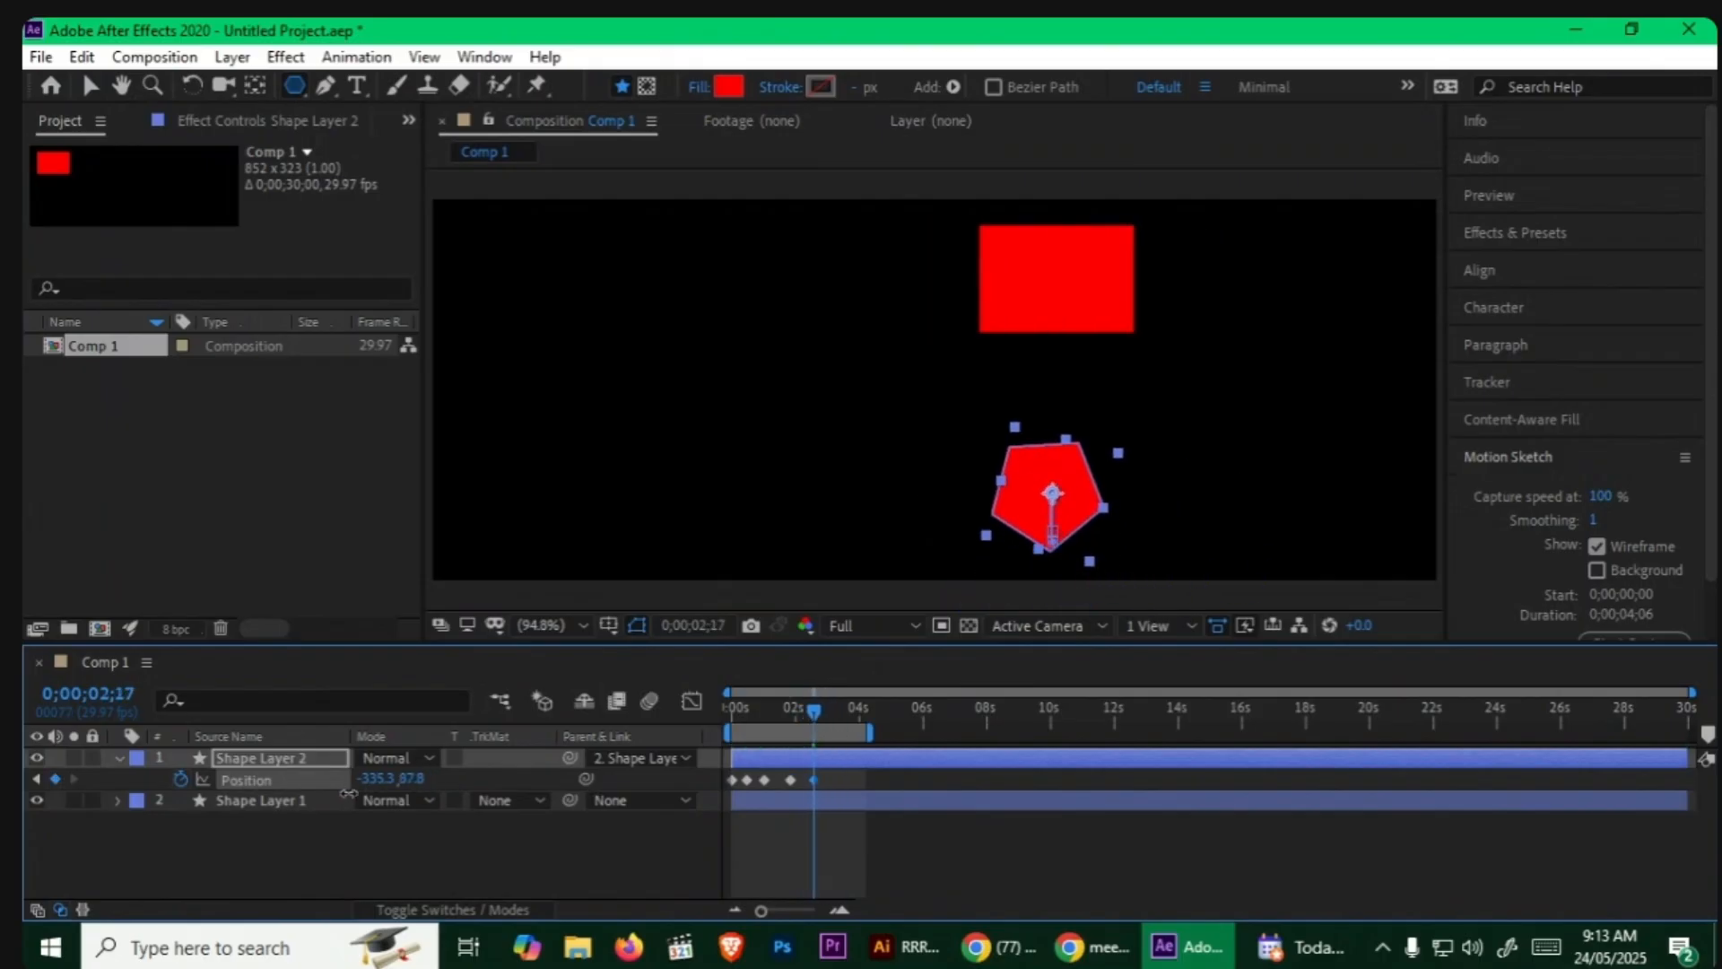
drag(820, 712, 836, 710)
drag(414, 779, 720, 749)
drag(836, 710, 848, 714)
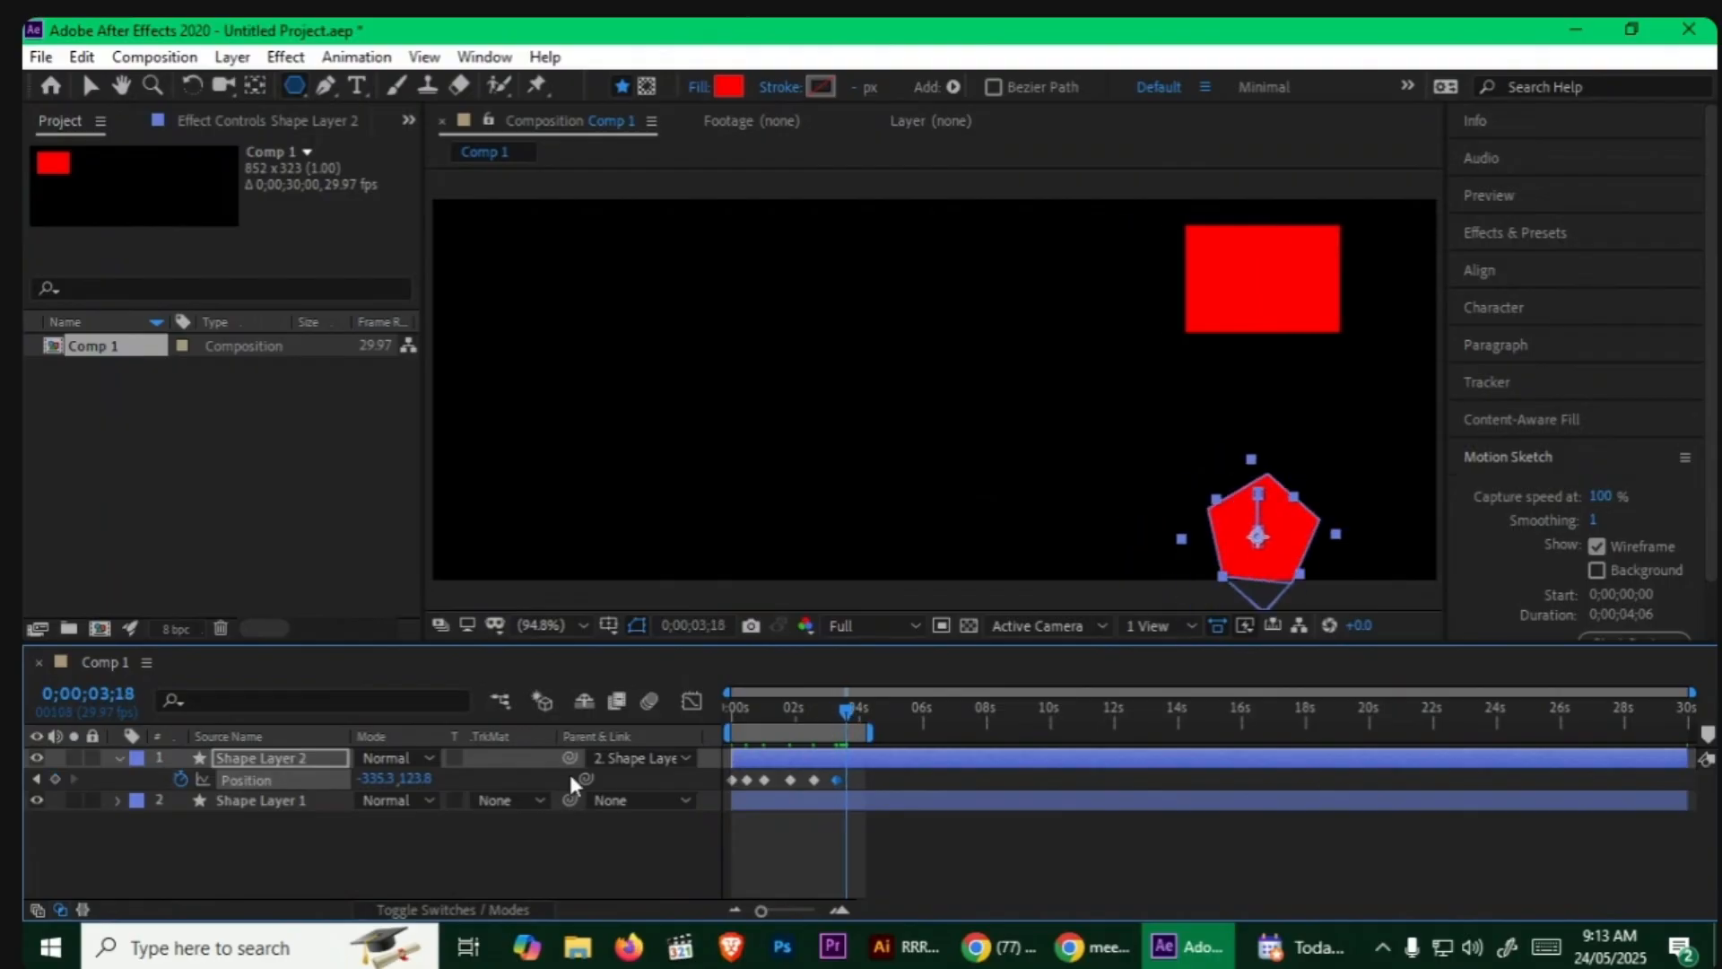
drag(429, 786, 377, 791)
key(space)
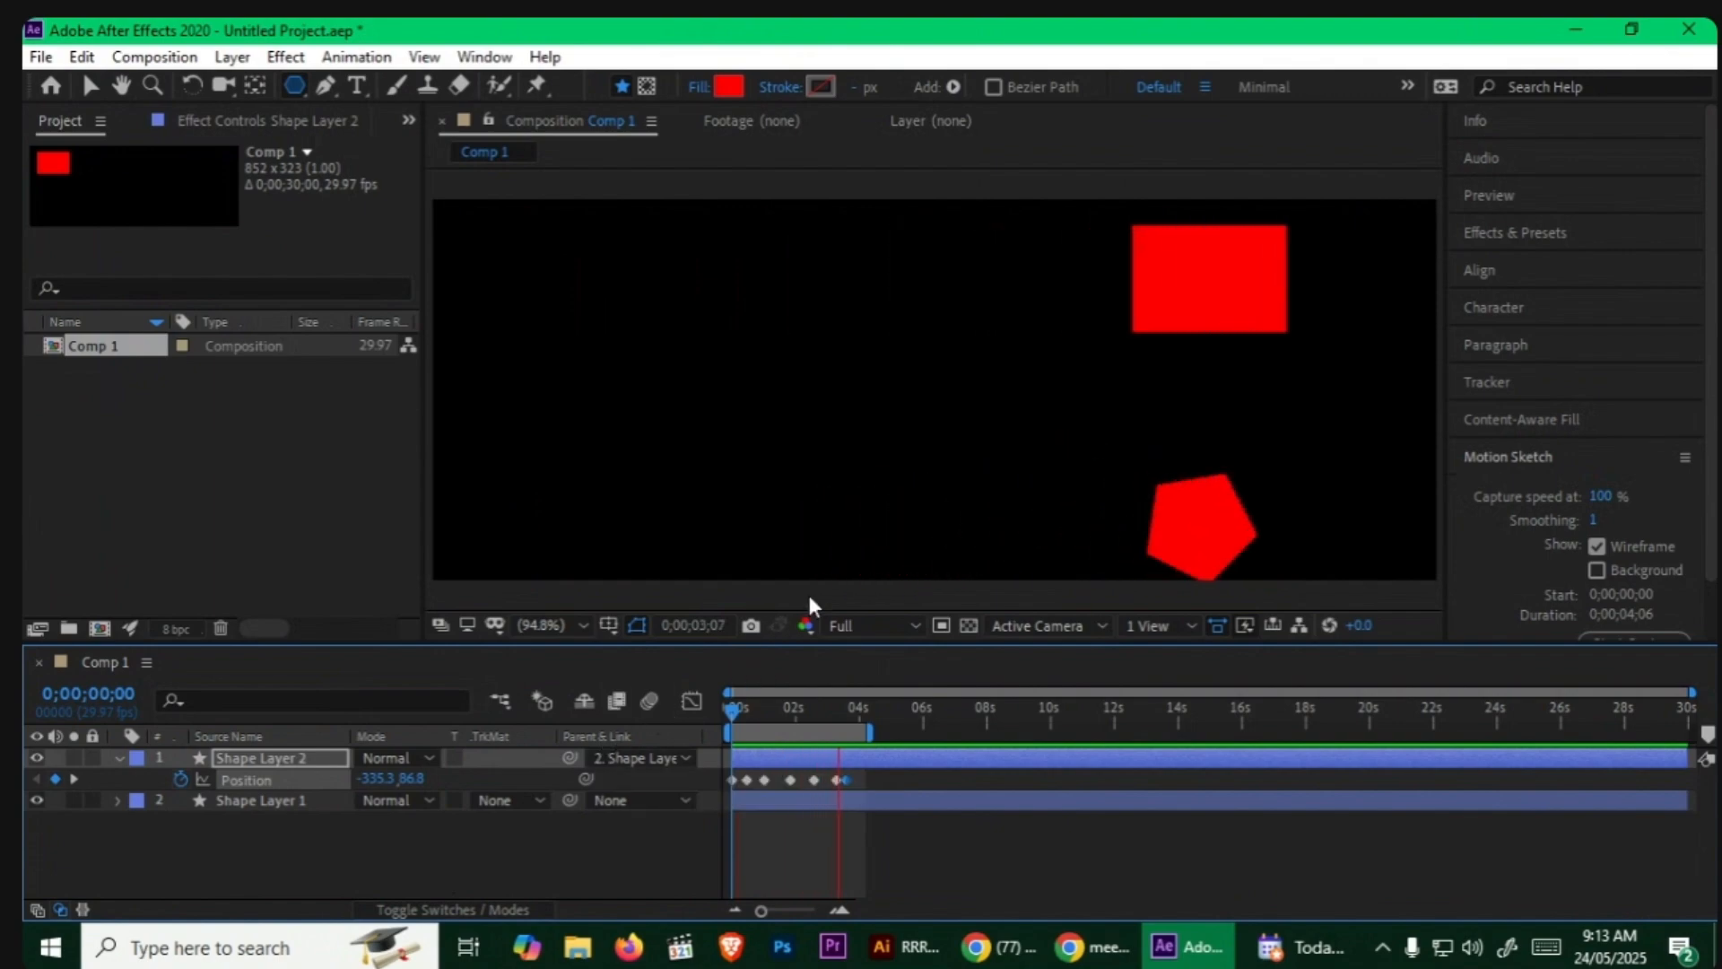
key(space)
Step: Keyframe the rectangle's rotation from 0 at 0;00;00;00 to 2 revolutions at 0;00;03;18
drag(853, 700, 684, 739)
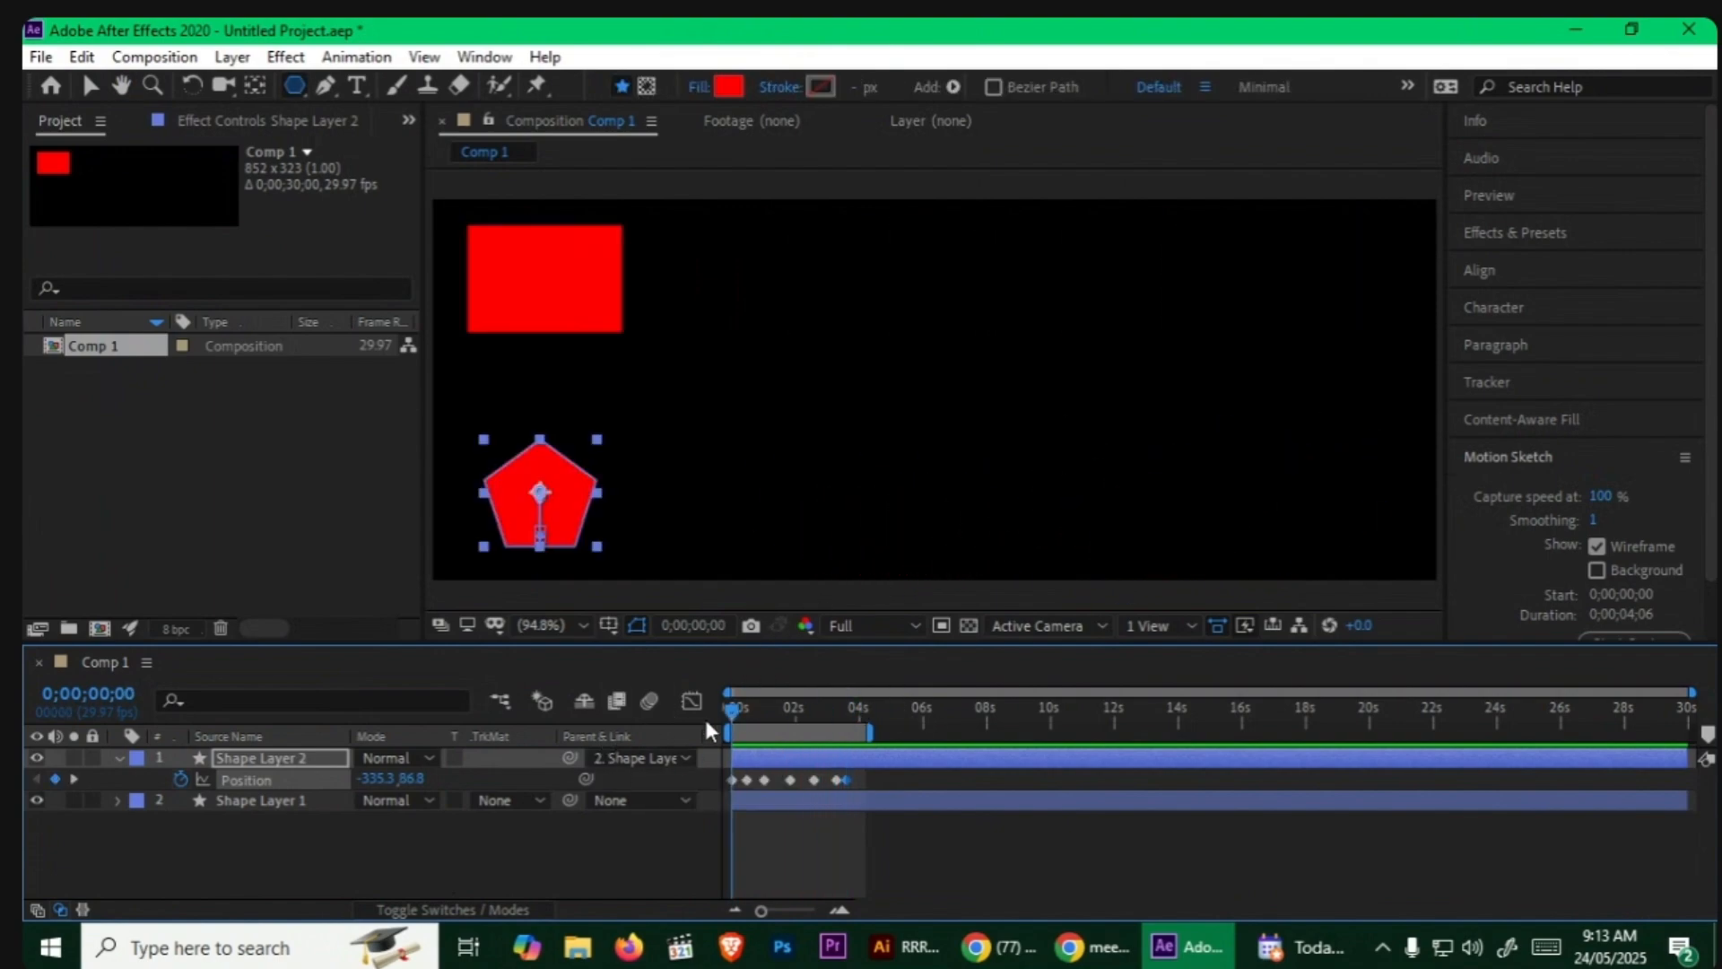
key(comma)
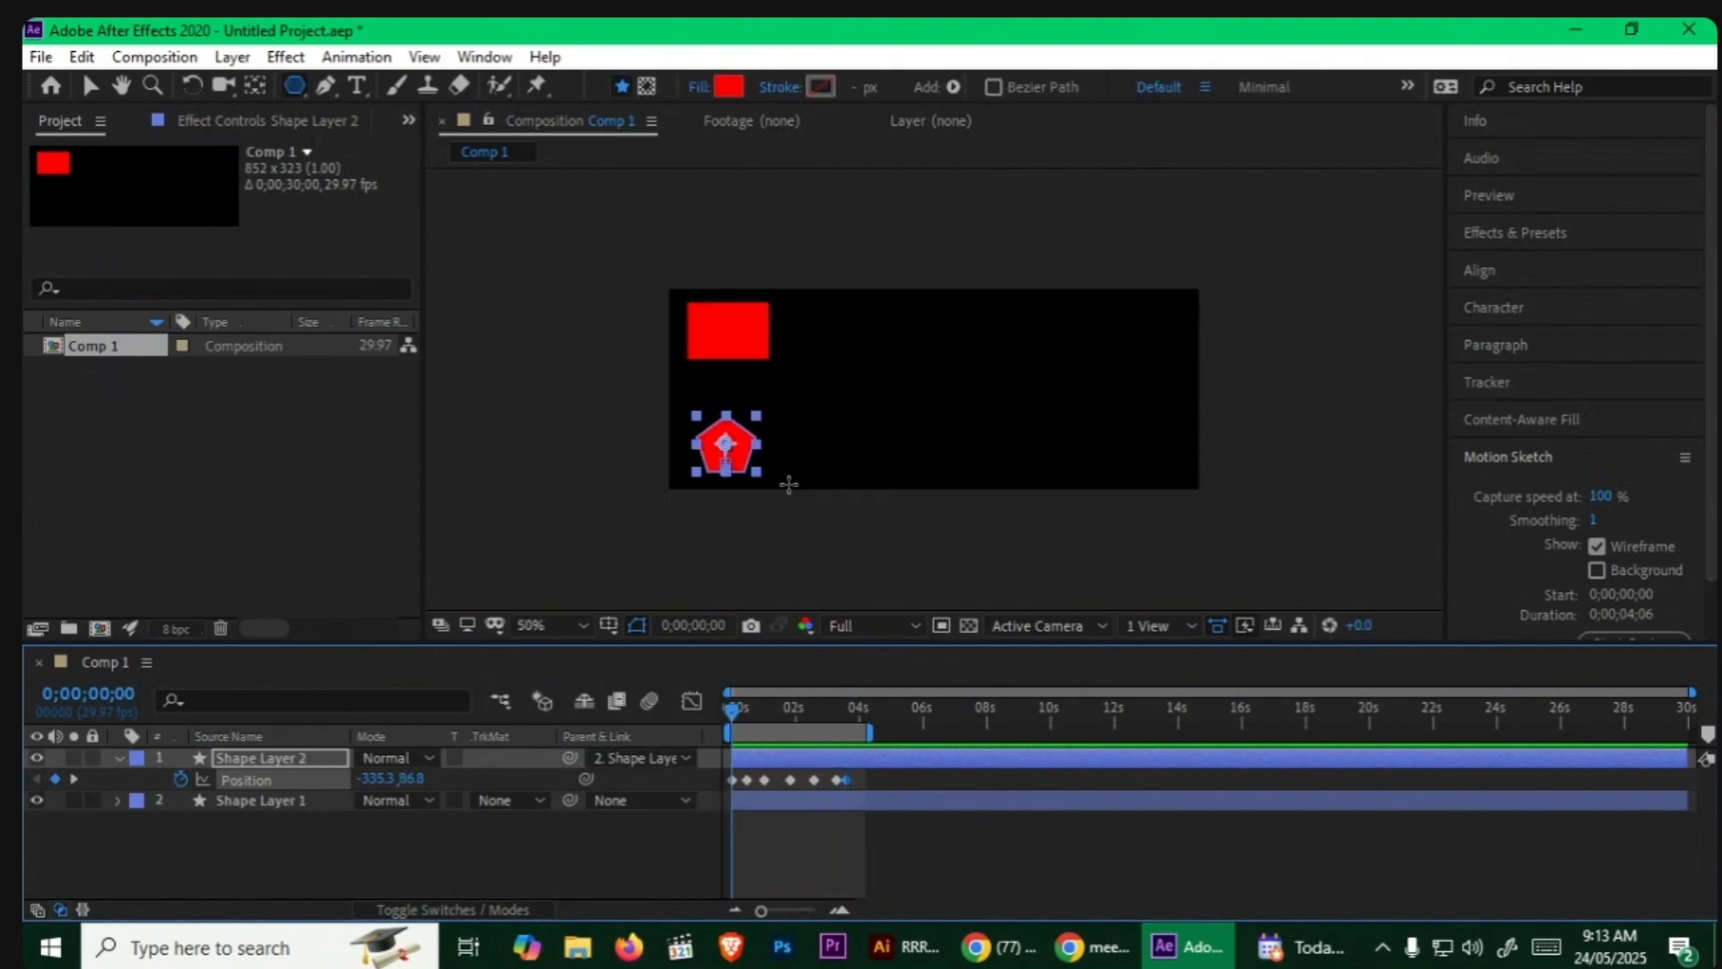
key(v)
click(714, 350)
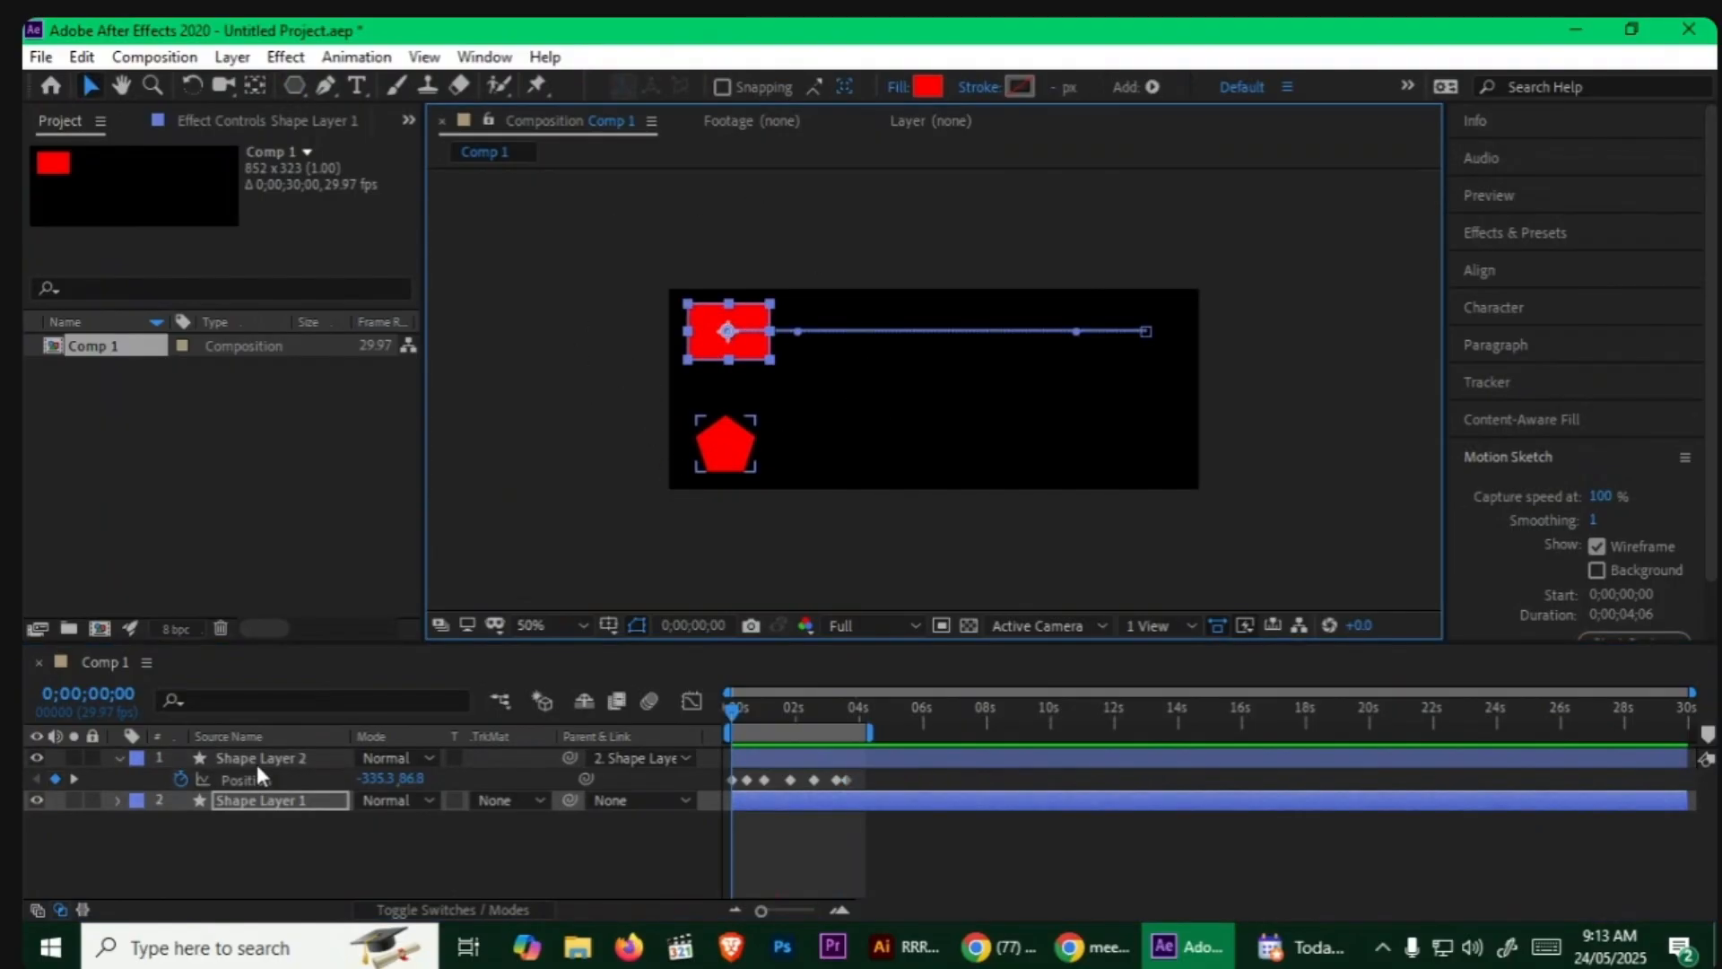
key(r)
click(180, 821)
drag(773, 713, 852, 722)
click(363, 821)
text(2)
key(Return)
click(440, 877)
Step: Preview the composition from the start to check how the pentagon follows the rotating rectangle
drag(795, 707, 632, 730)
key(space)
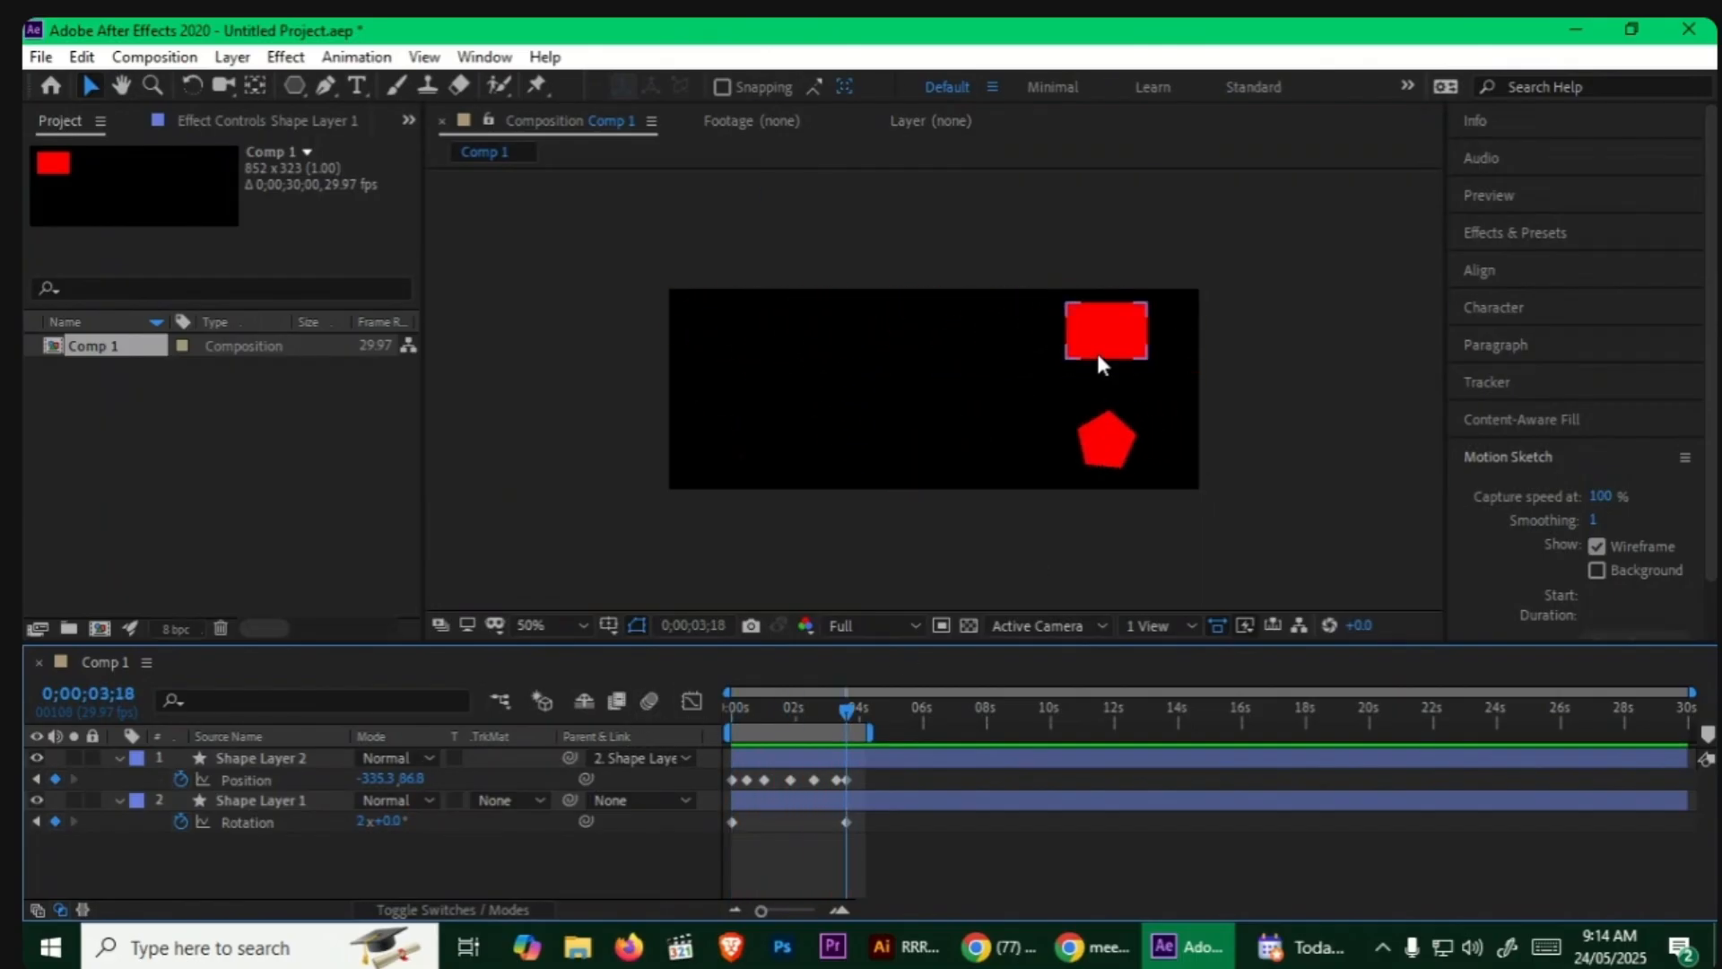
click(1096, 352)
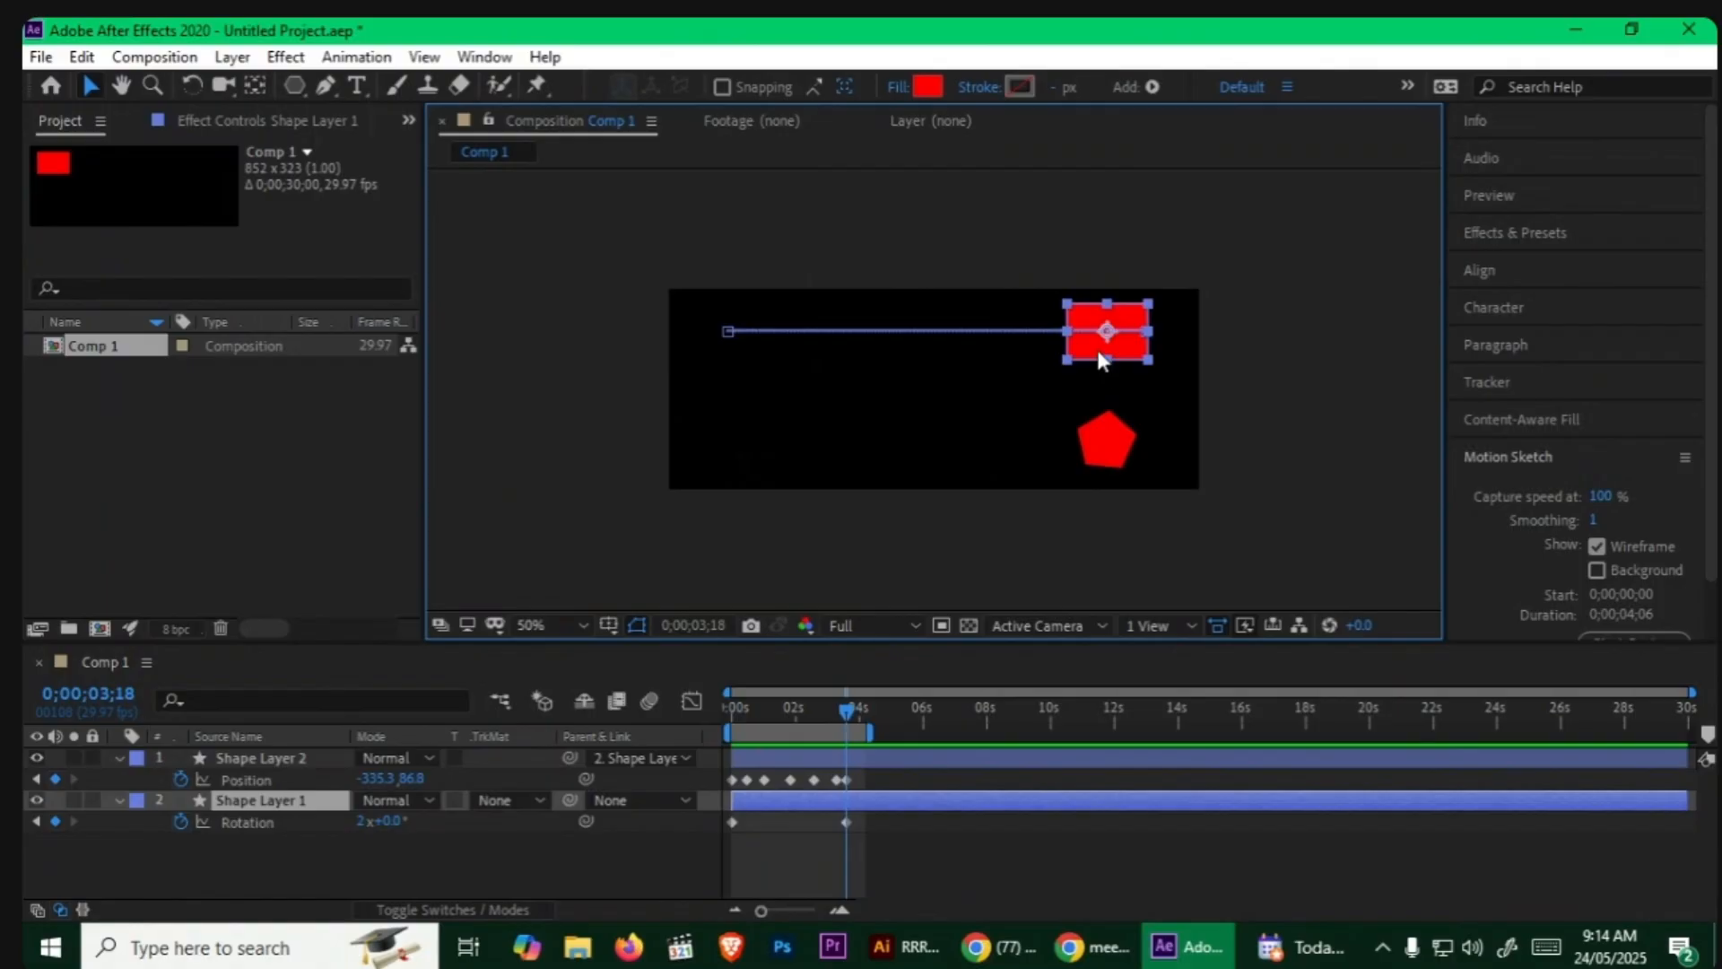
drag(811, 717, 664, 740)
key(space)
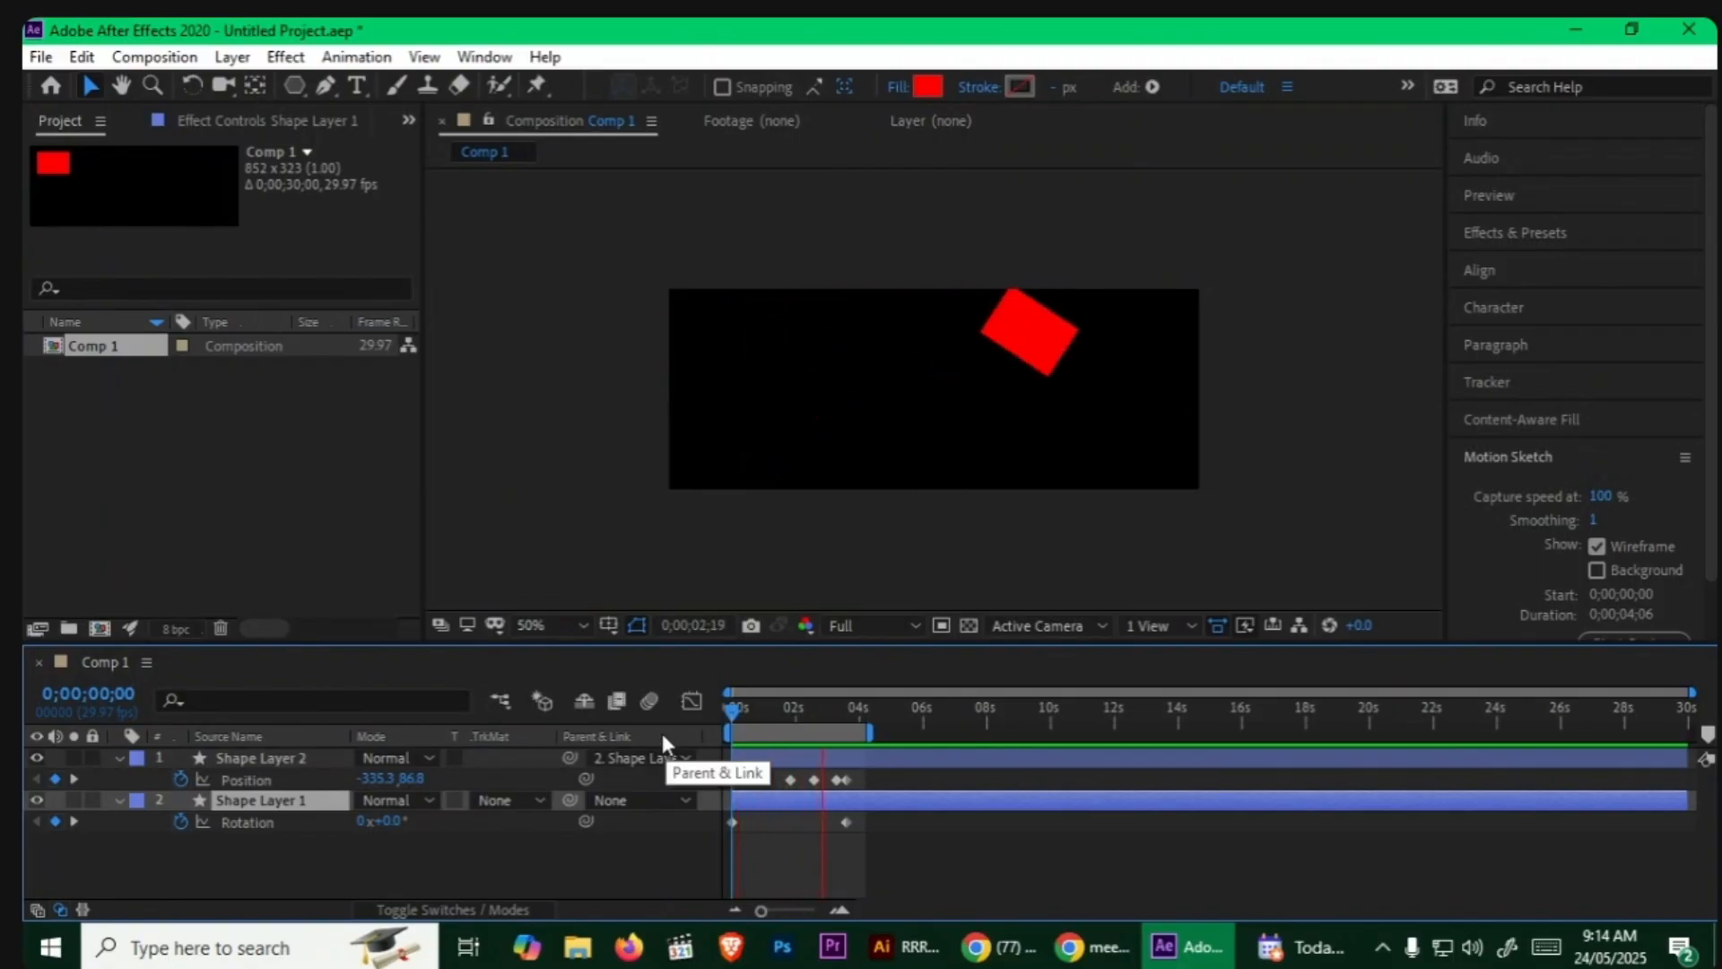
key(space)
Step: Create a new composition with the preset settings and draw a large red rectangle in its left half
click(154, 57)
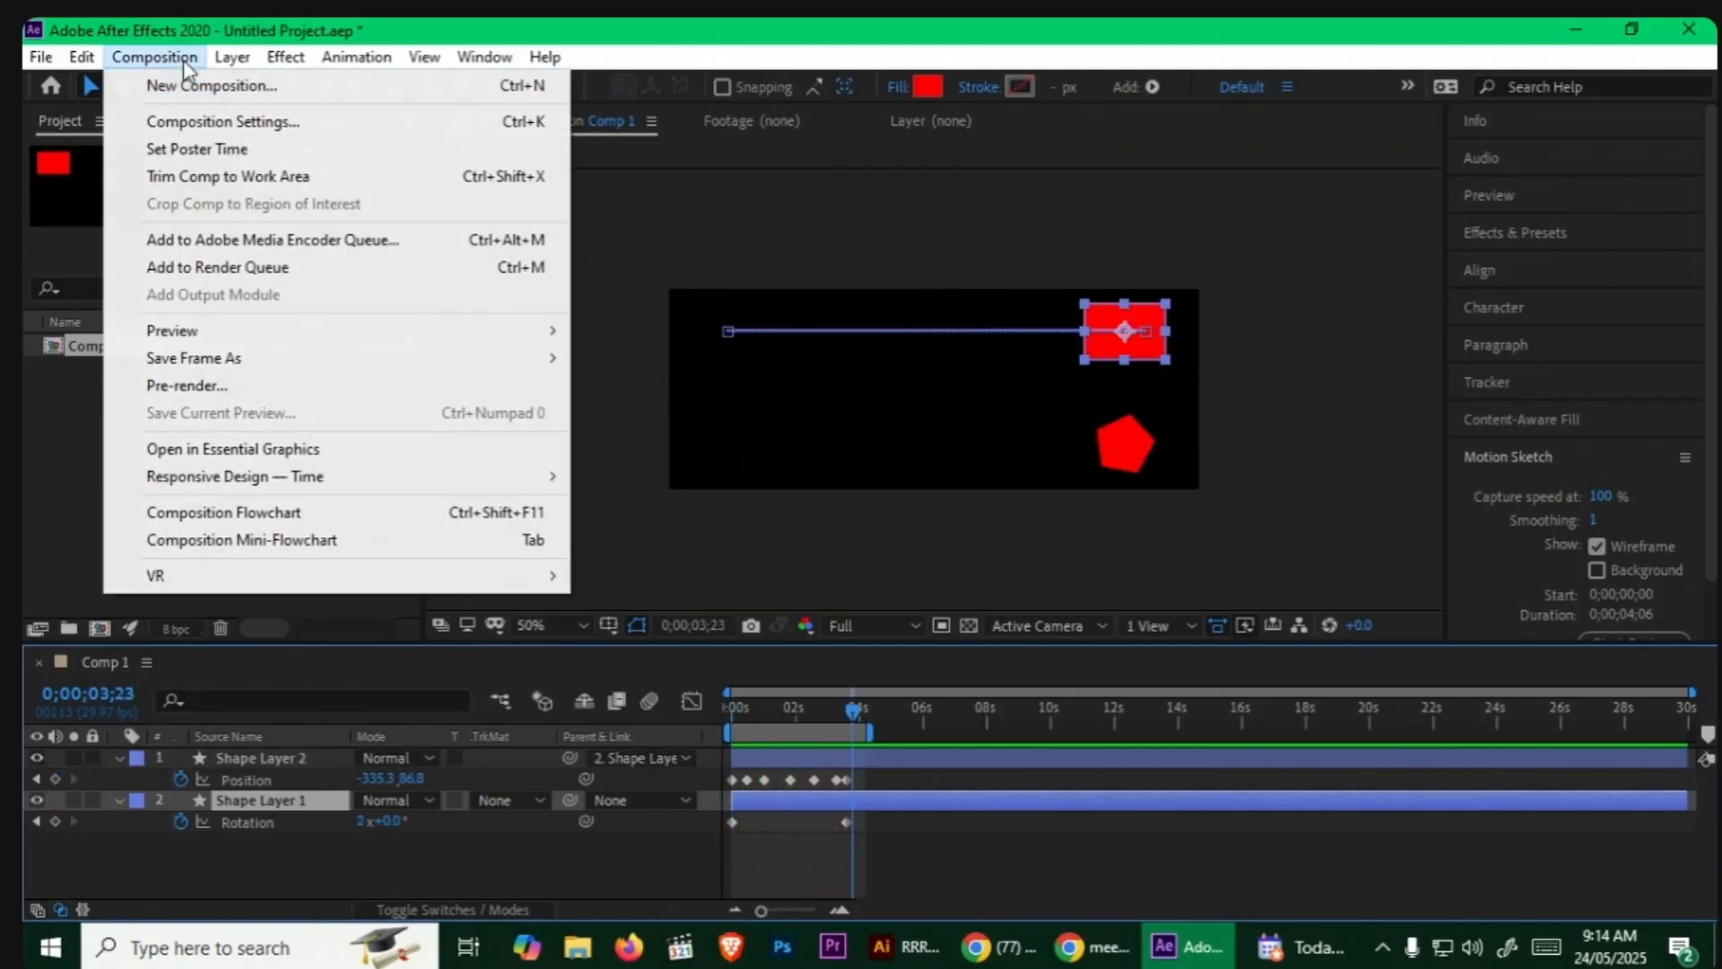
click(240, 94)
click(1592, 781)
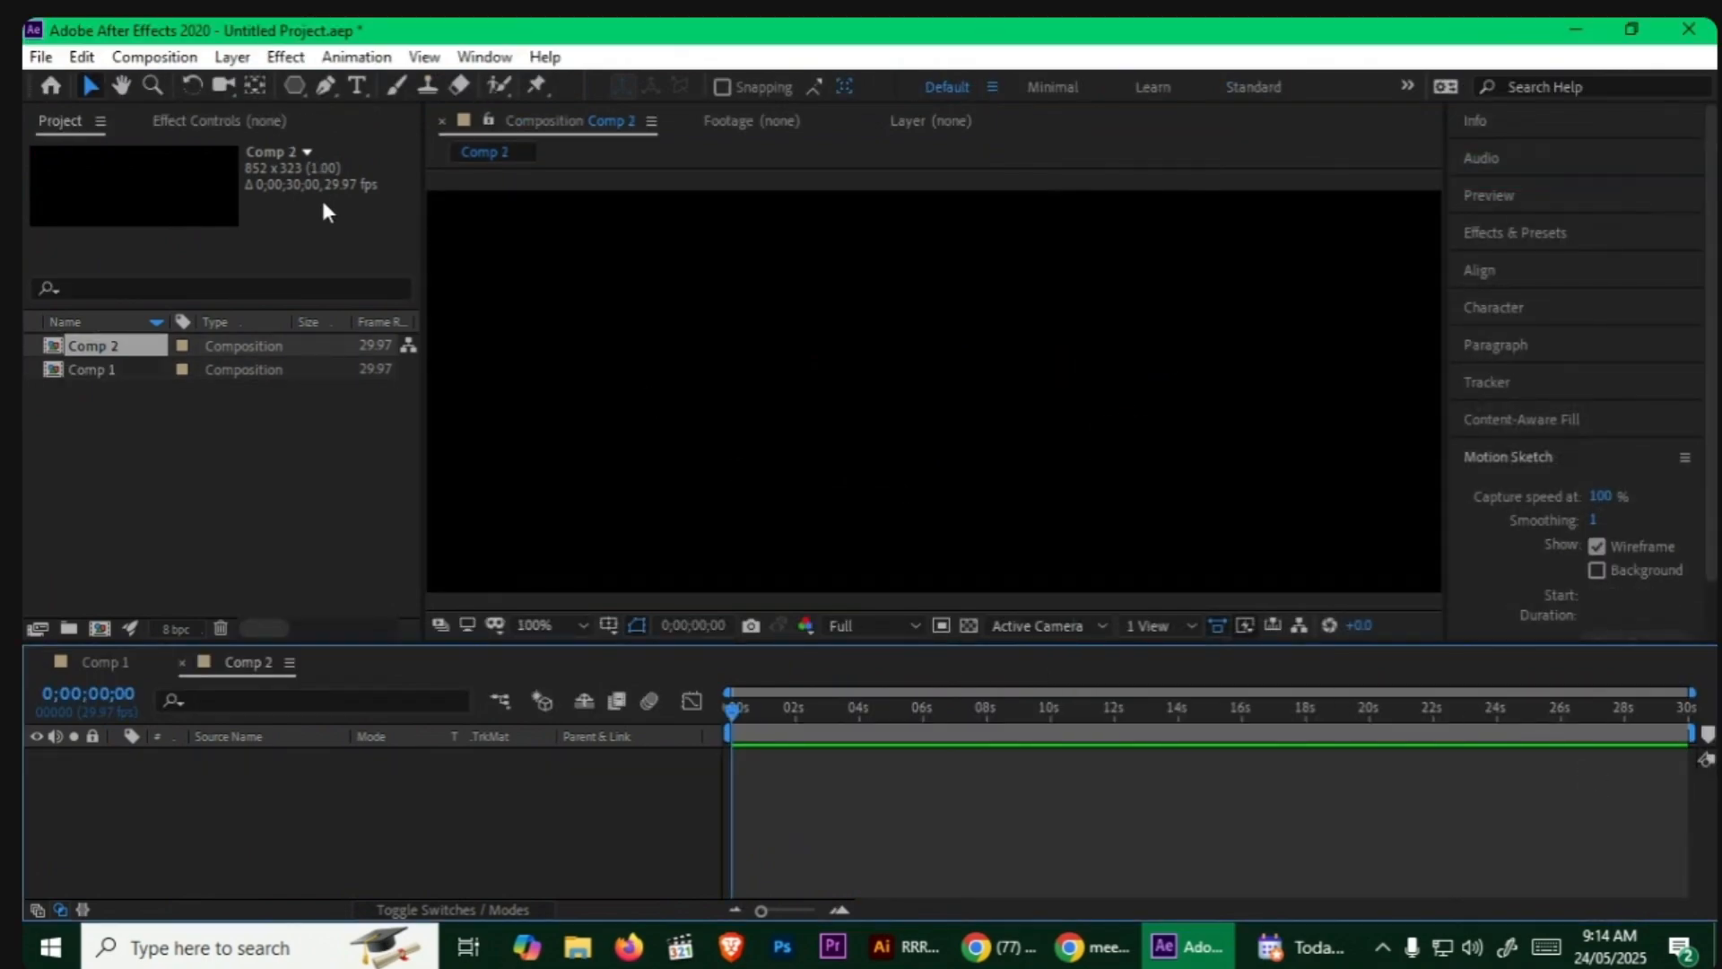
drag(293, 85, 367, 90)
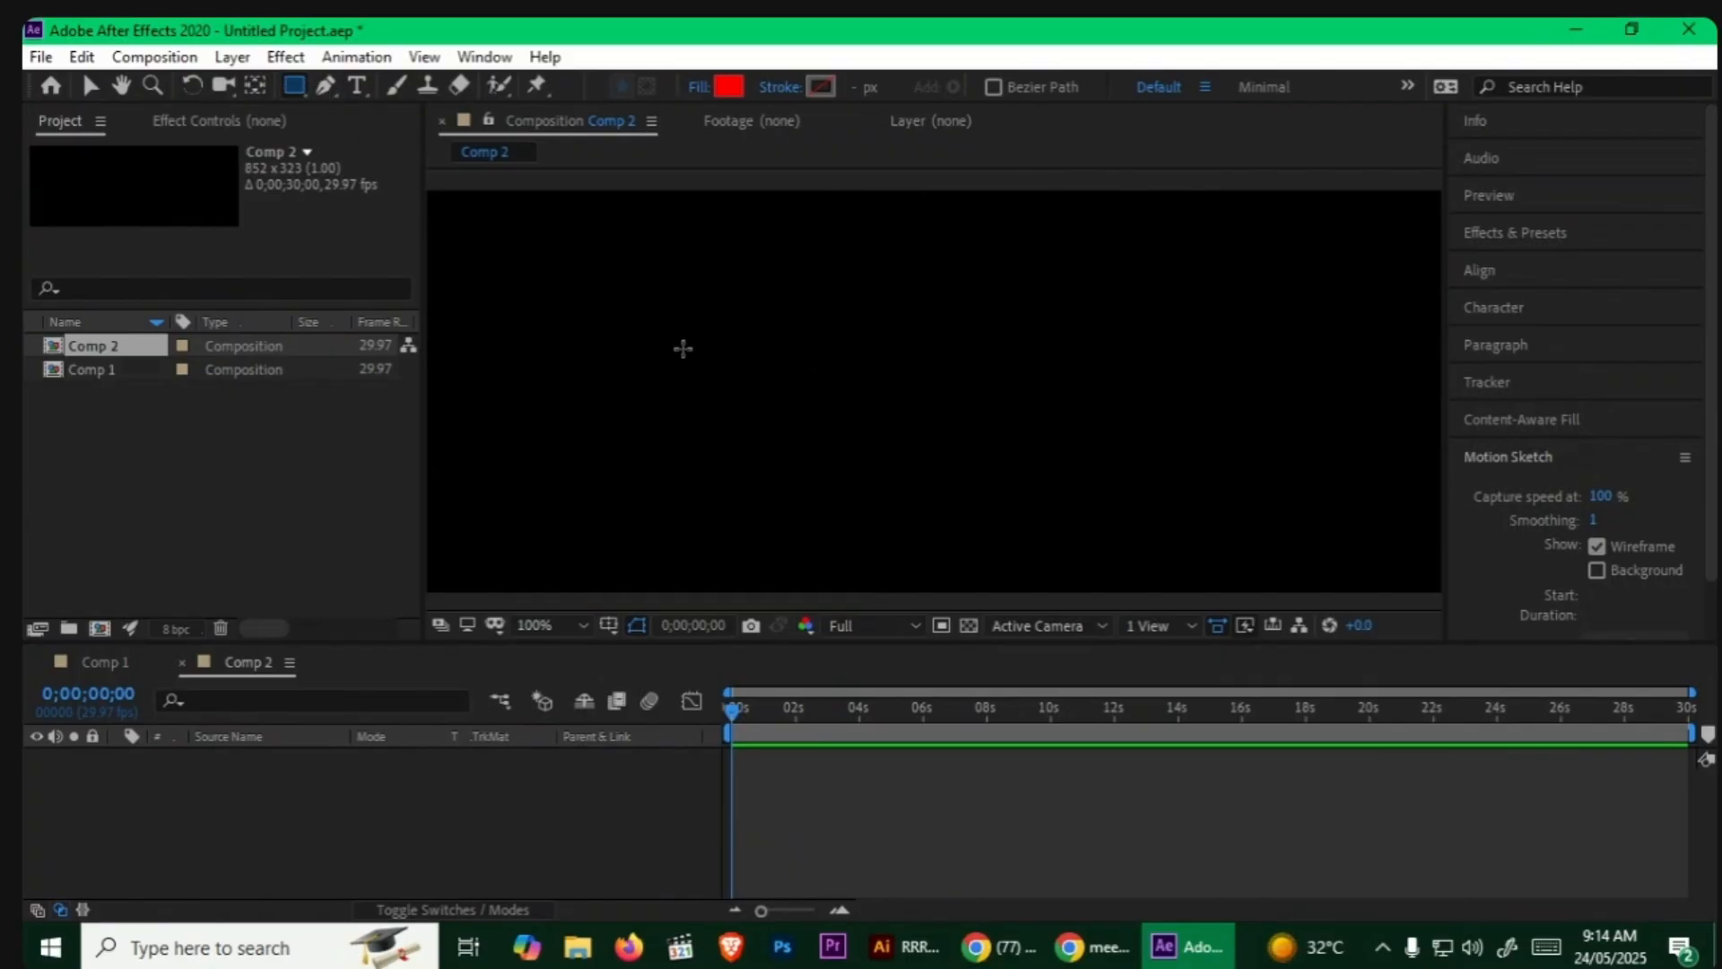
mouse_move(530, 325)
mouse_down()
mouse_move(565, 365)
mouse_move(827, 483)
mouse_up()
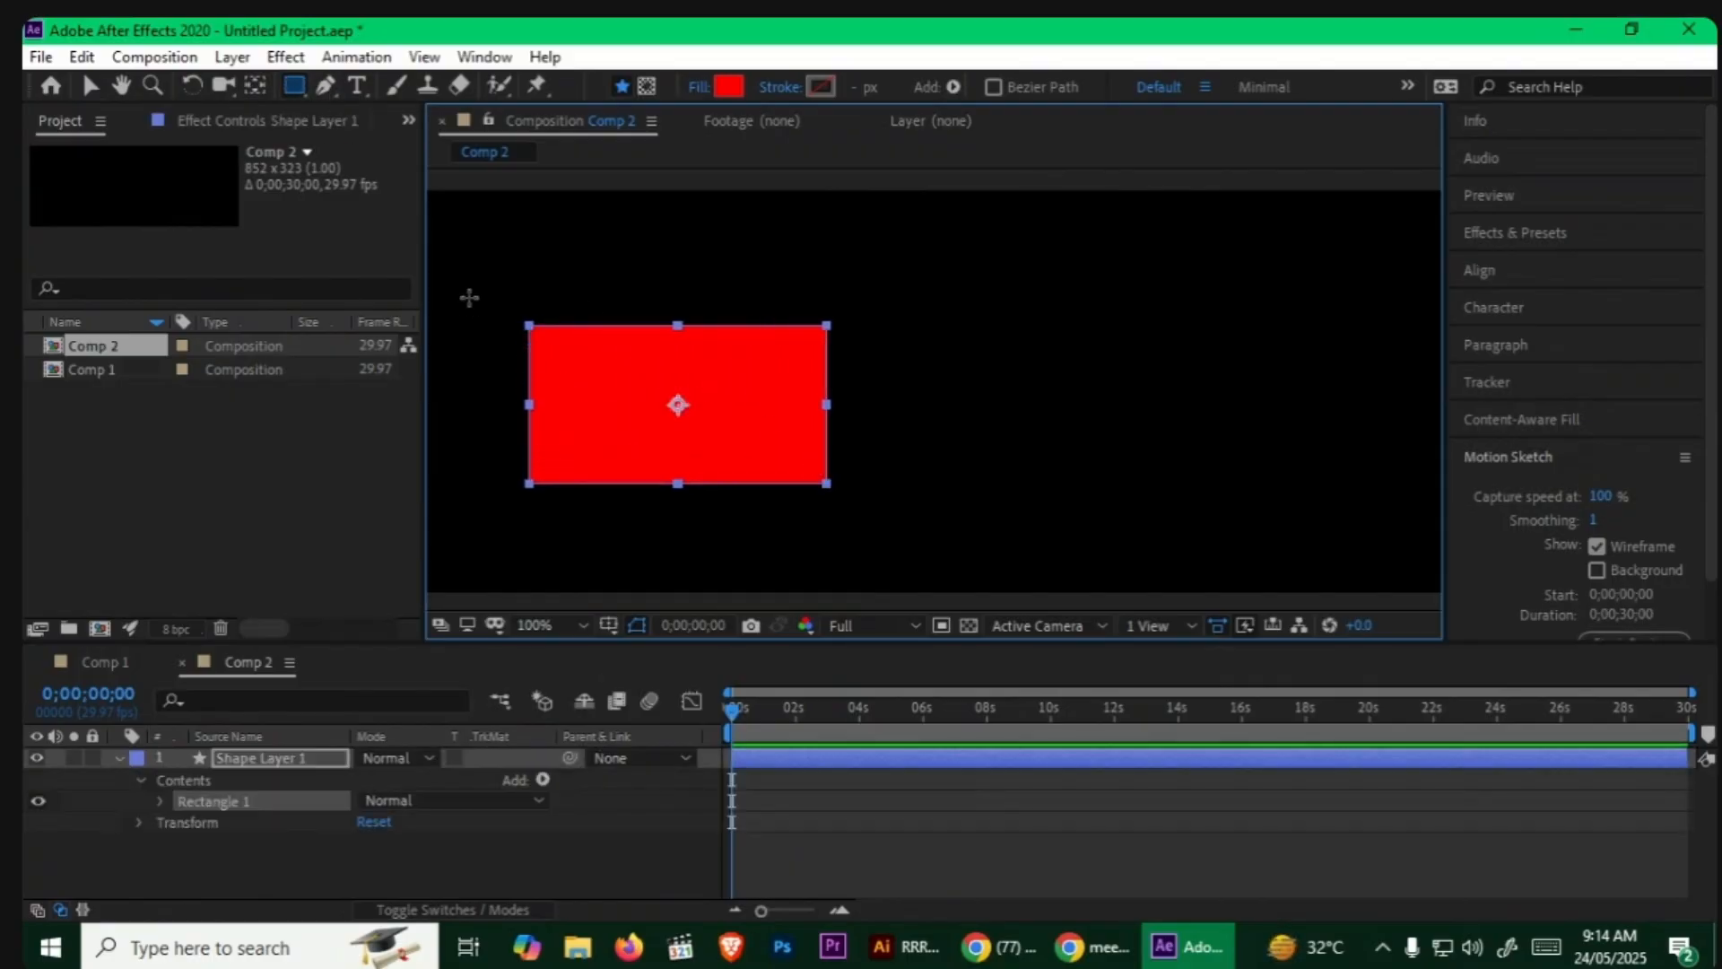
Step: Draw a pentagon on a separate shape layer directly below the rectangle's left end
drag(283, 81, 375, 163)
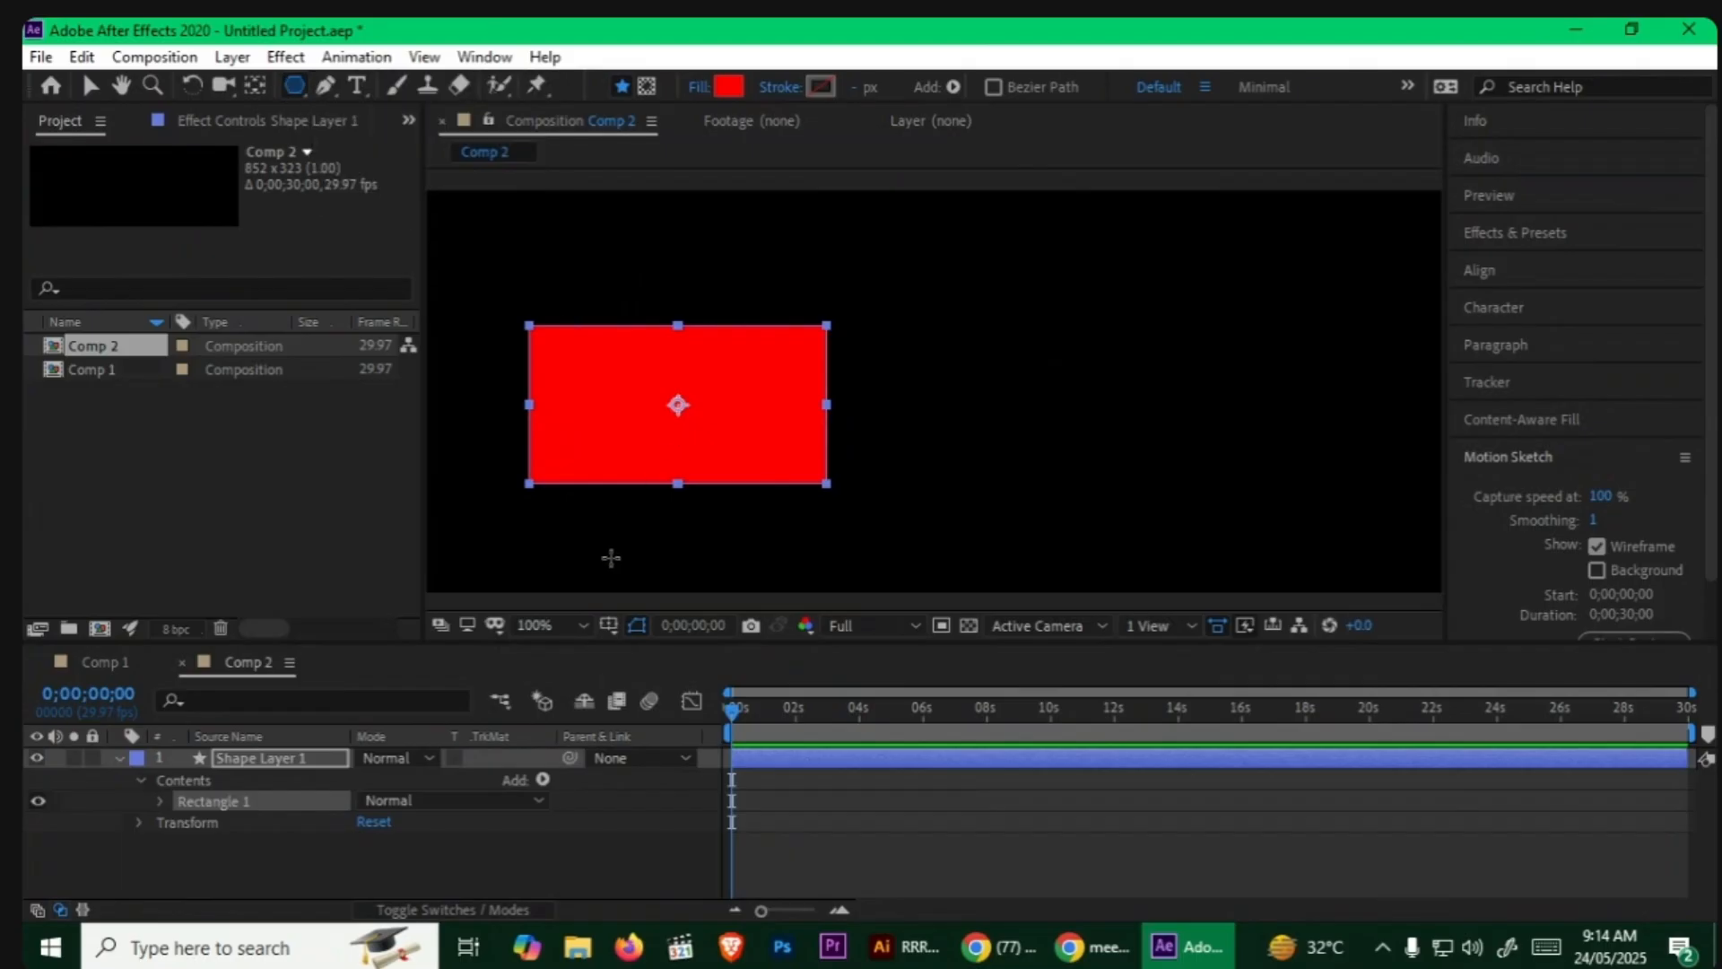
click(464, 843)
drag(570, 532, 601, 572)
Step: Duplicate the pentagon layer, move the copy horizontally under the rectangle's right end and collapse the layers
click(242, 755)
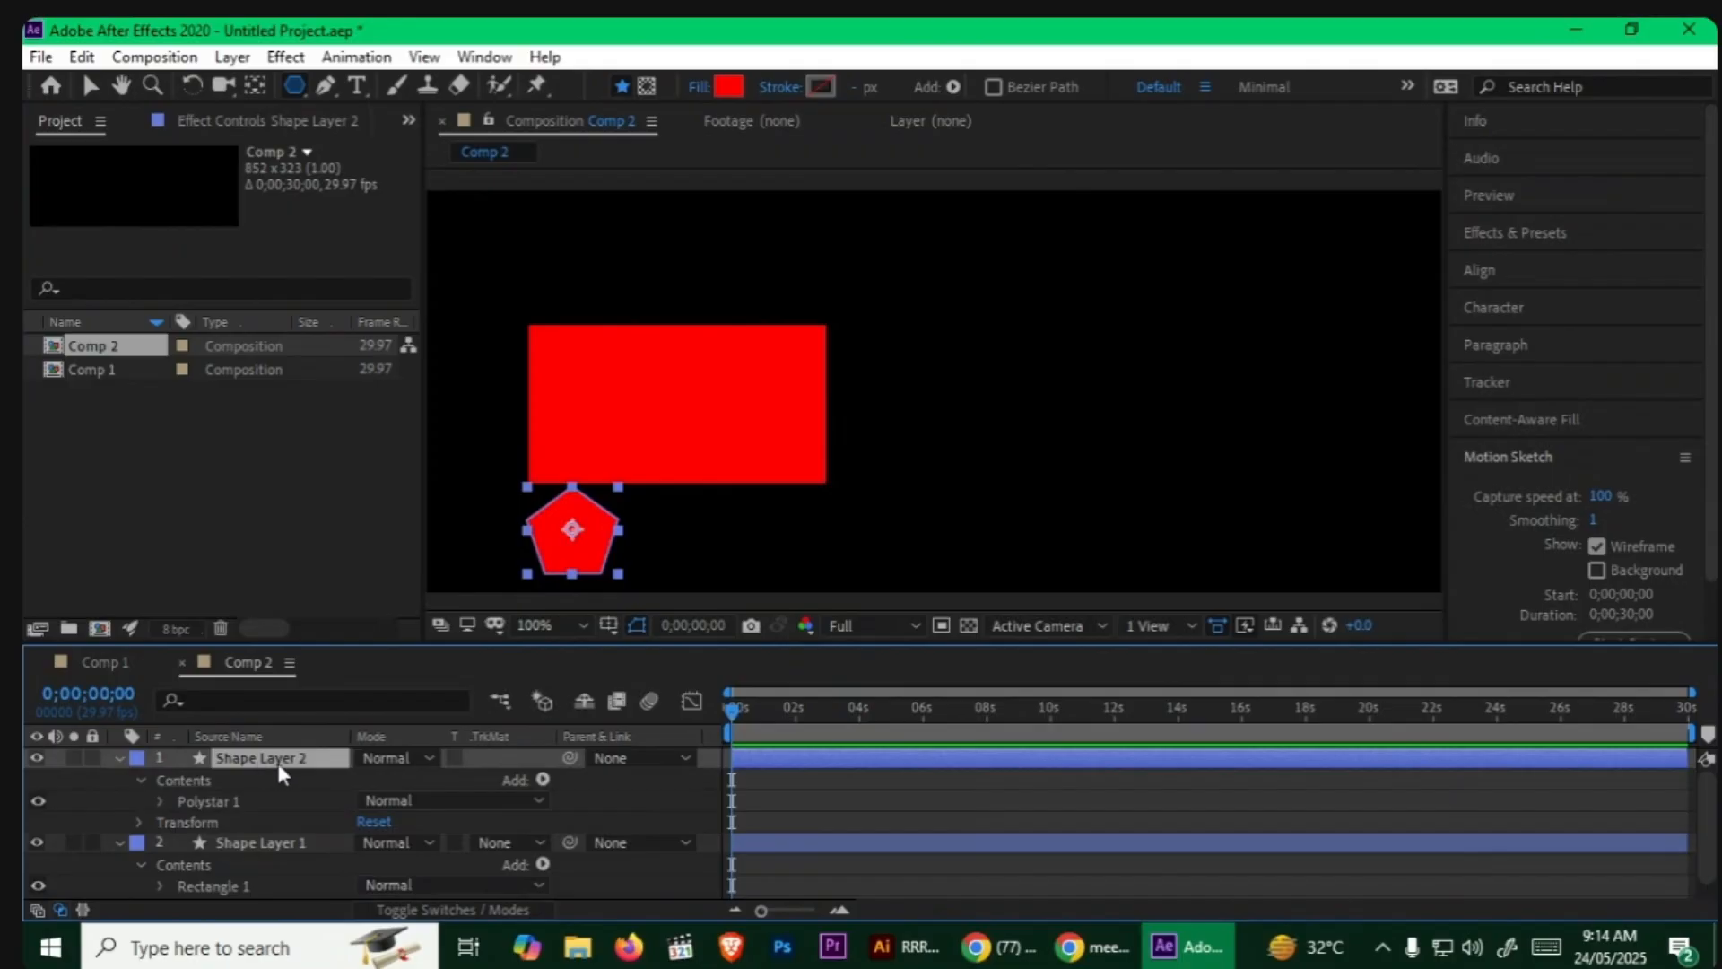
key(ctrl+d)
key(v)
drag(583, 531, 763, 549)
click(117, 778)
click(117, 800)
Step: Draw a small star on its own layer above the middle of the rectangle and nudge it slightly left
drag(289, 88, 289, 83)
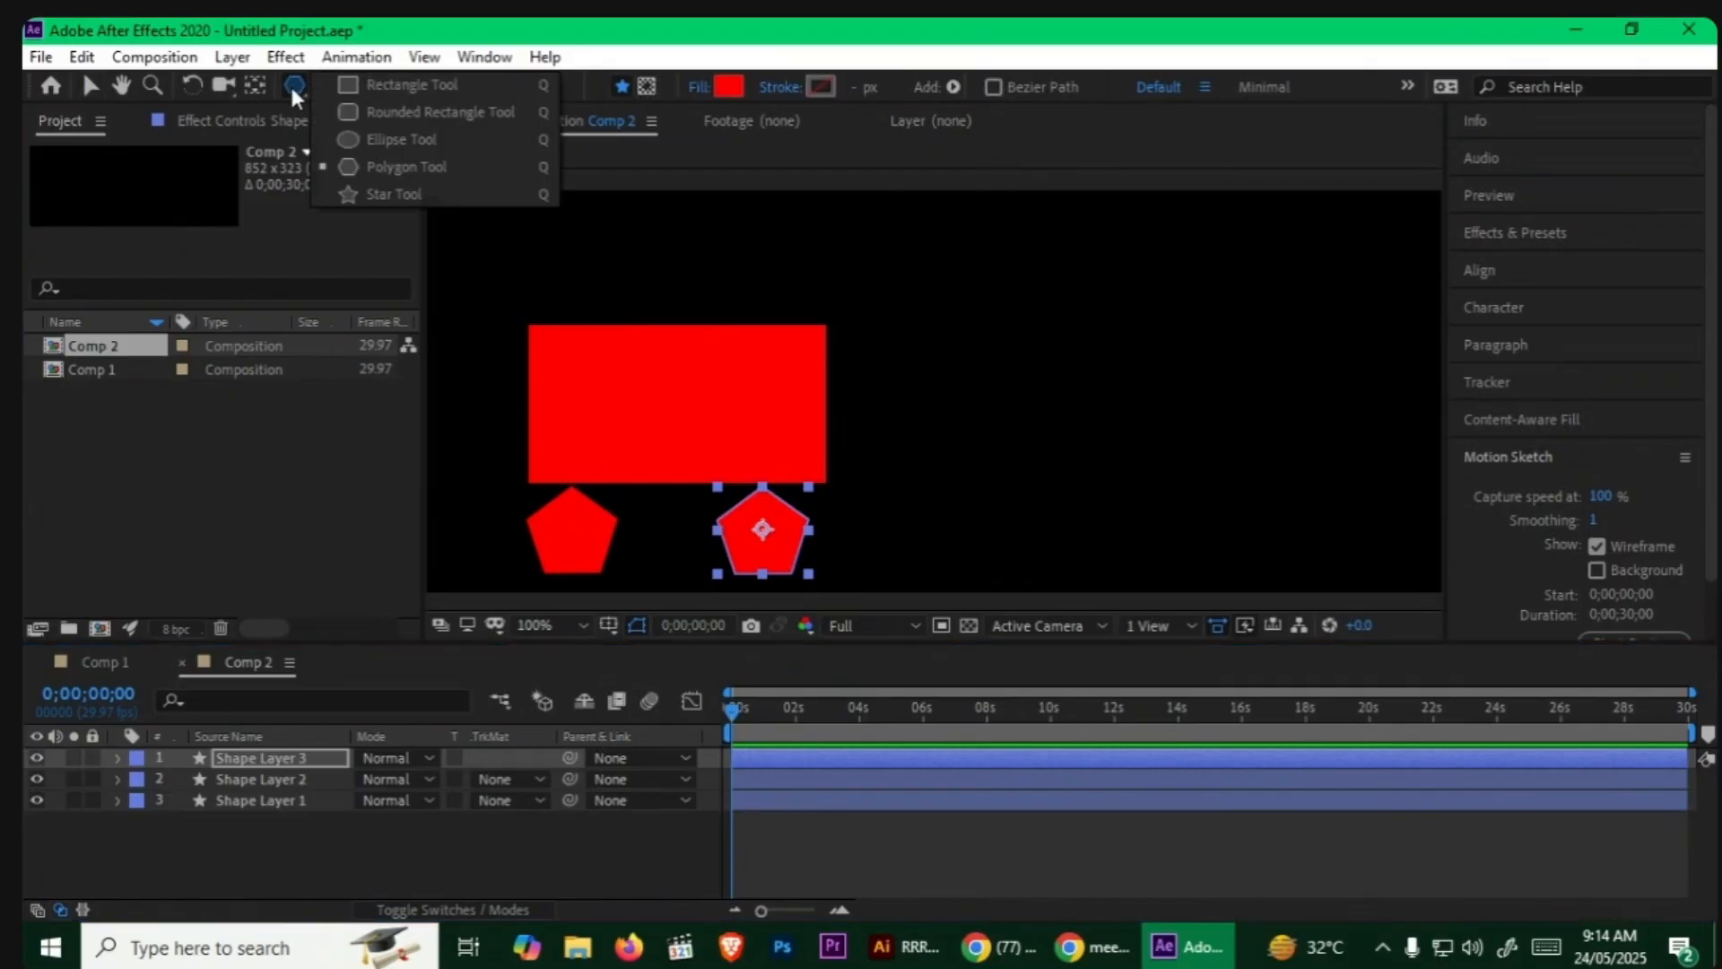
click(396, 186)
drag(672, 291, 692, 316)
key(ctrl+z)
click(654, 813)
click(118, 758)
click(118, 778)
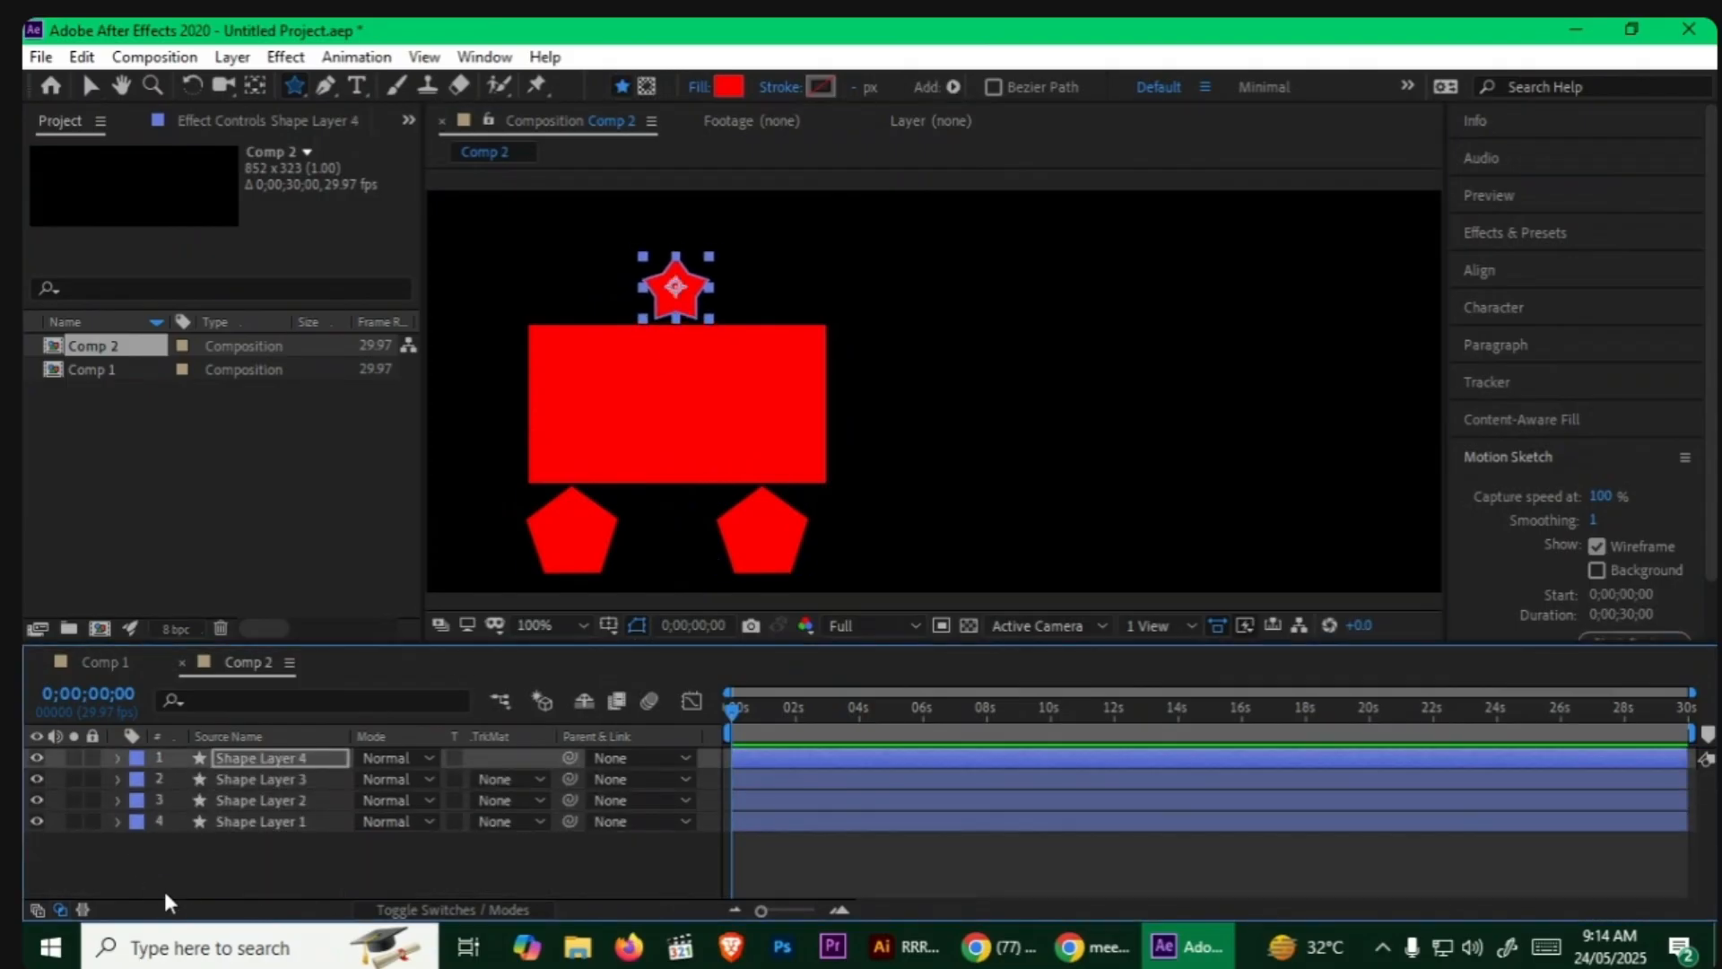
click(136, 854)
key(v)
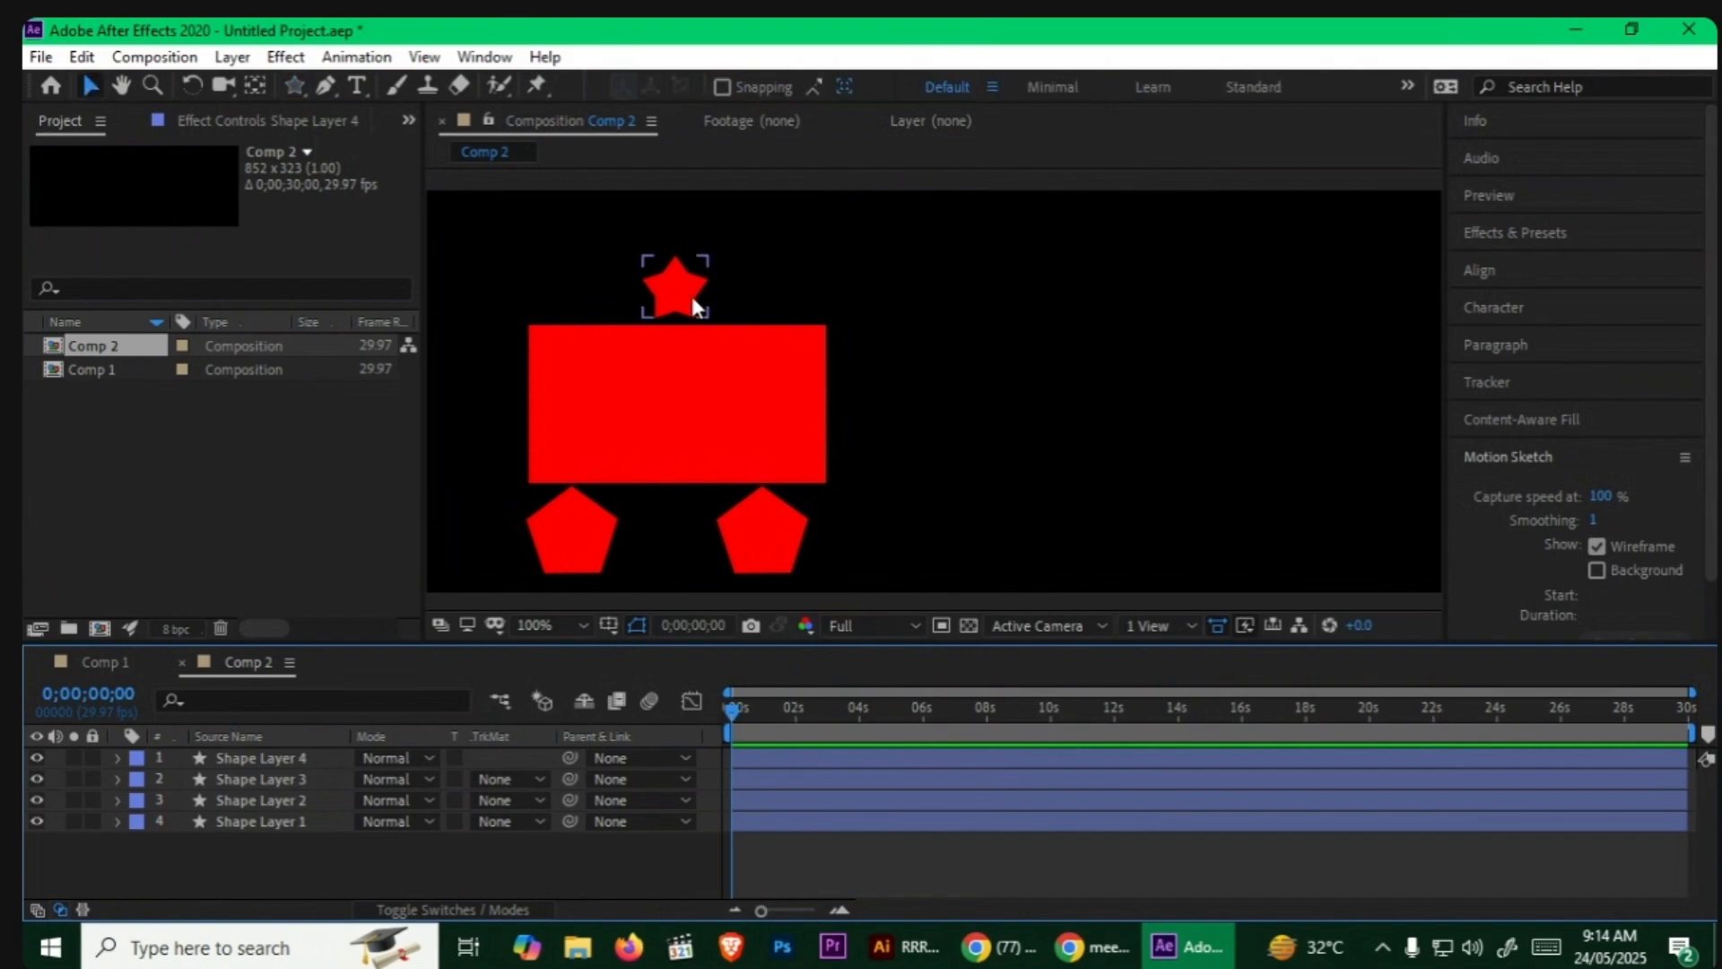
click(687, 292)
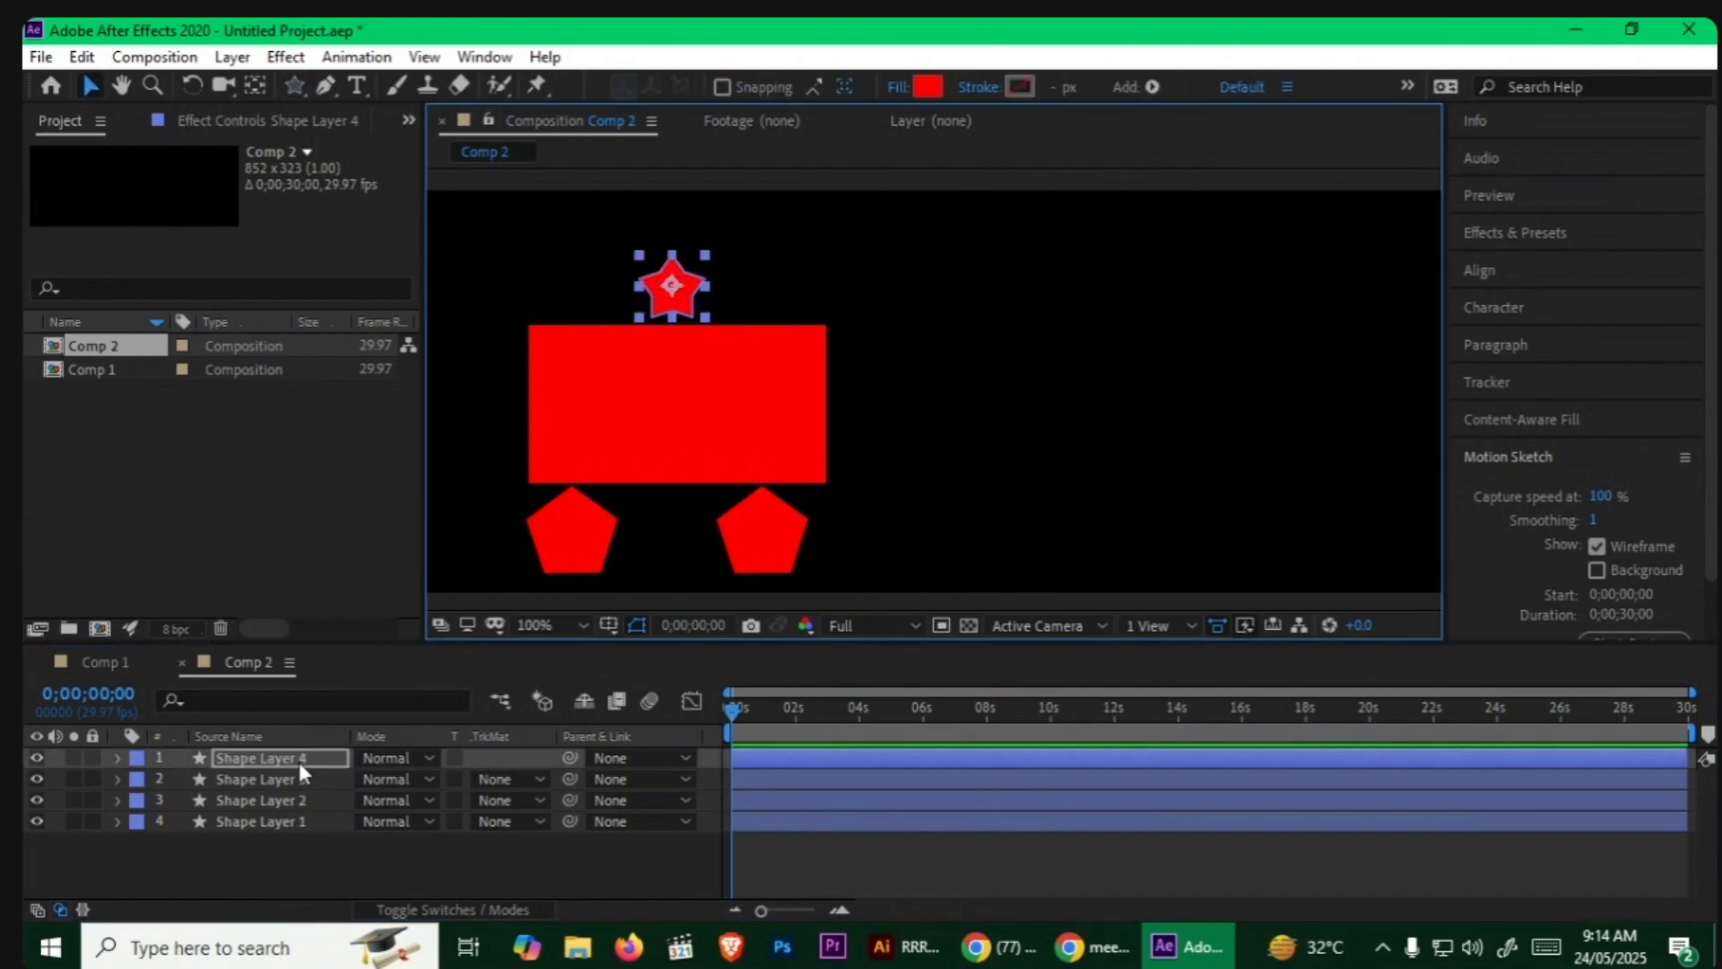
Step: Parent the star and both pentagon layers to the rectangle's Shape Layer 1
ctrl+click(299, 795)
ctrl+click(296, 820)
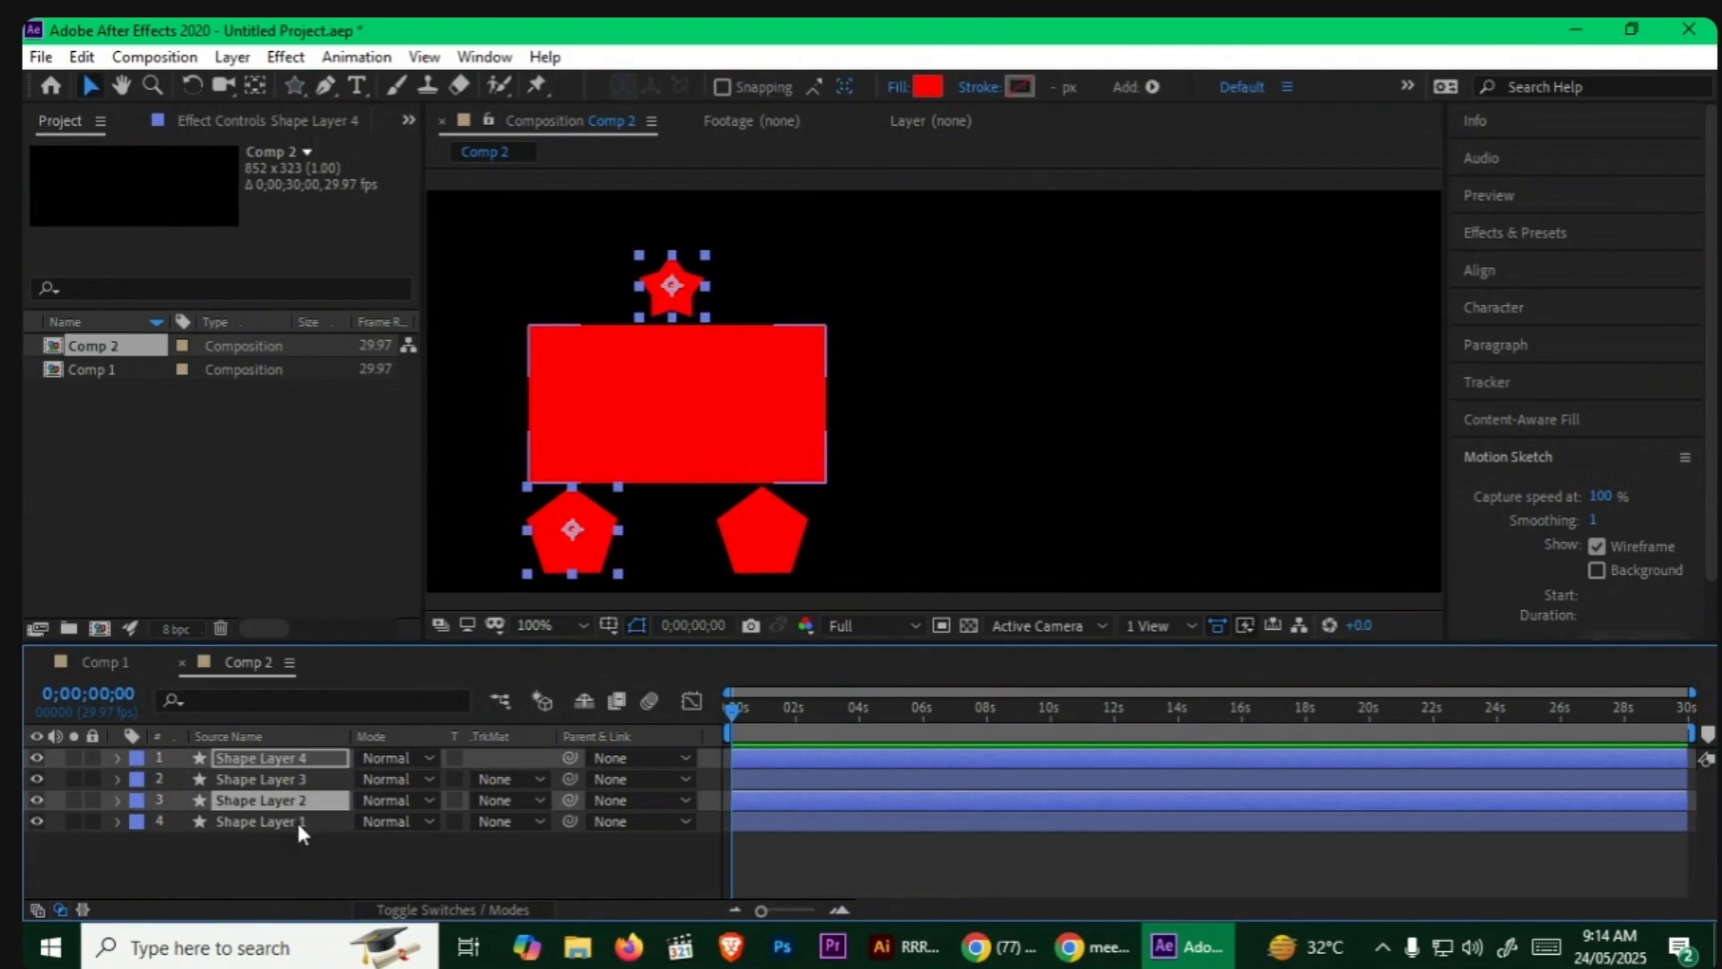
ctrl+click(303, 820)
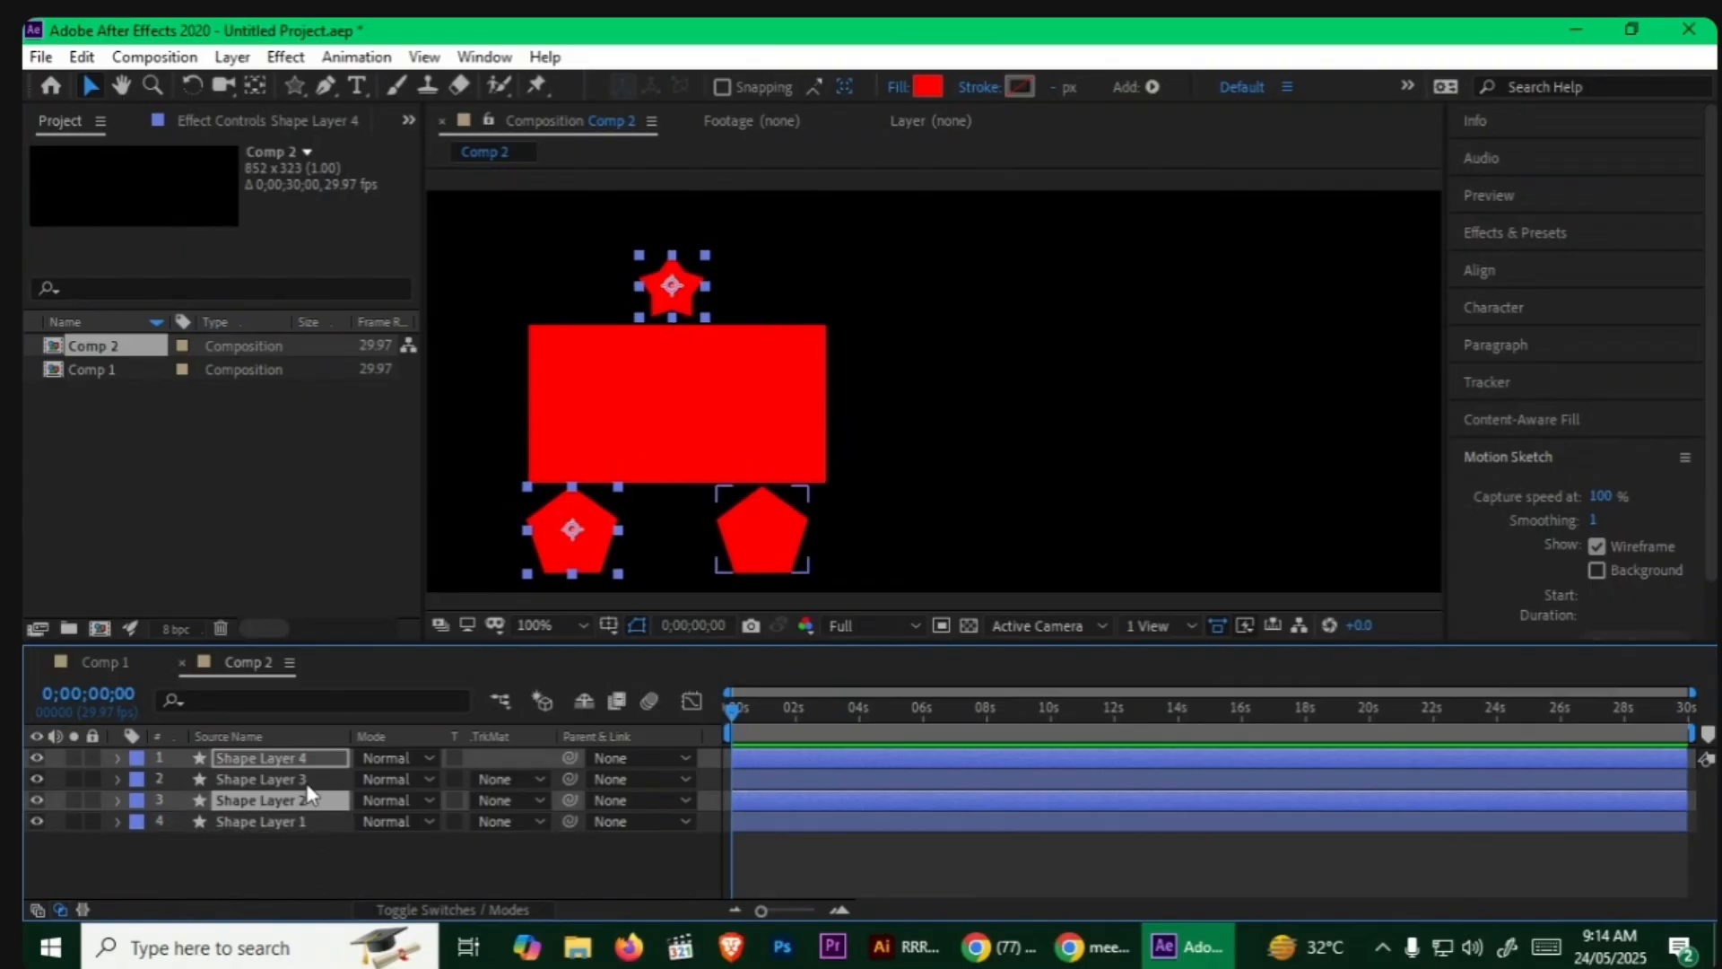
ctrl+click(297, 780)
drag(565, 759, 285, 835)
click(280, 843)
click(270, 823)
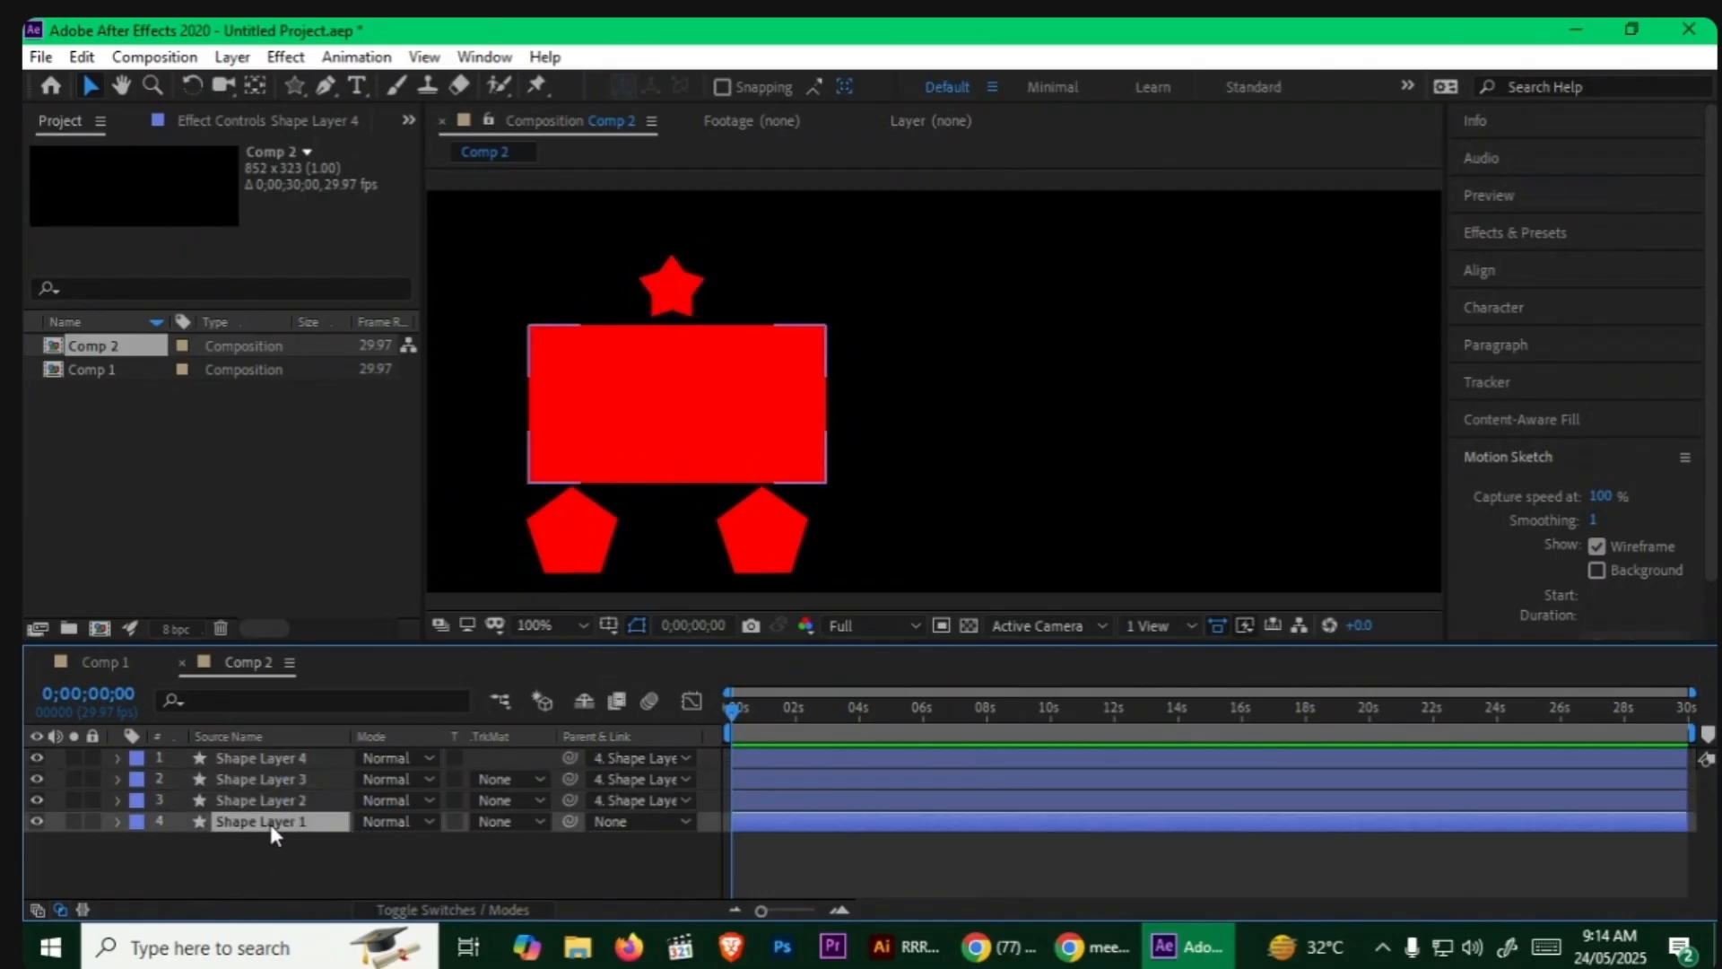
Step: Rename the rectangle's layer to main and check the star and pentagon layers linked to it
key(Return)
text(main)
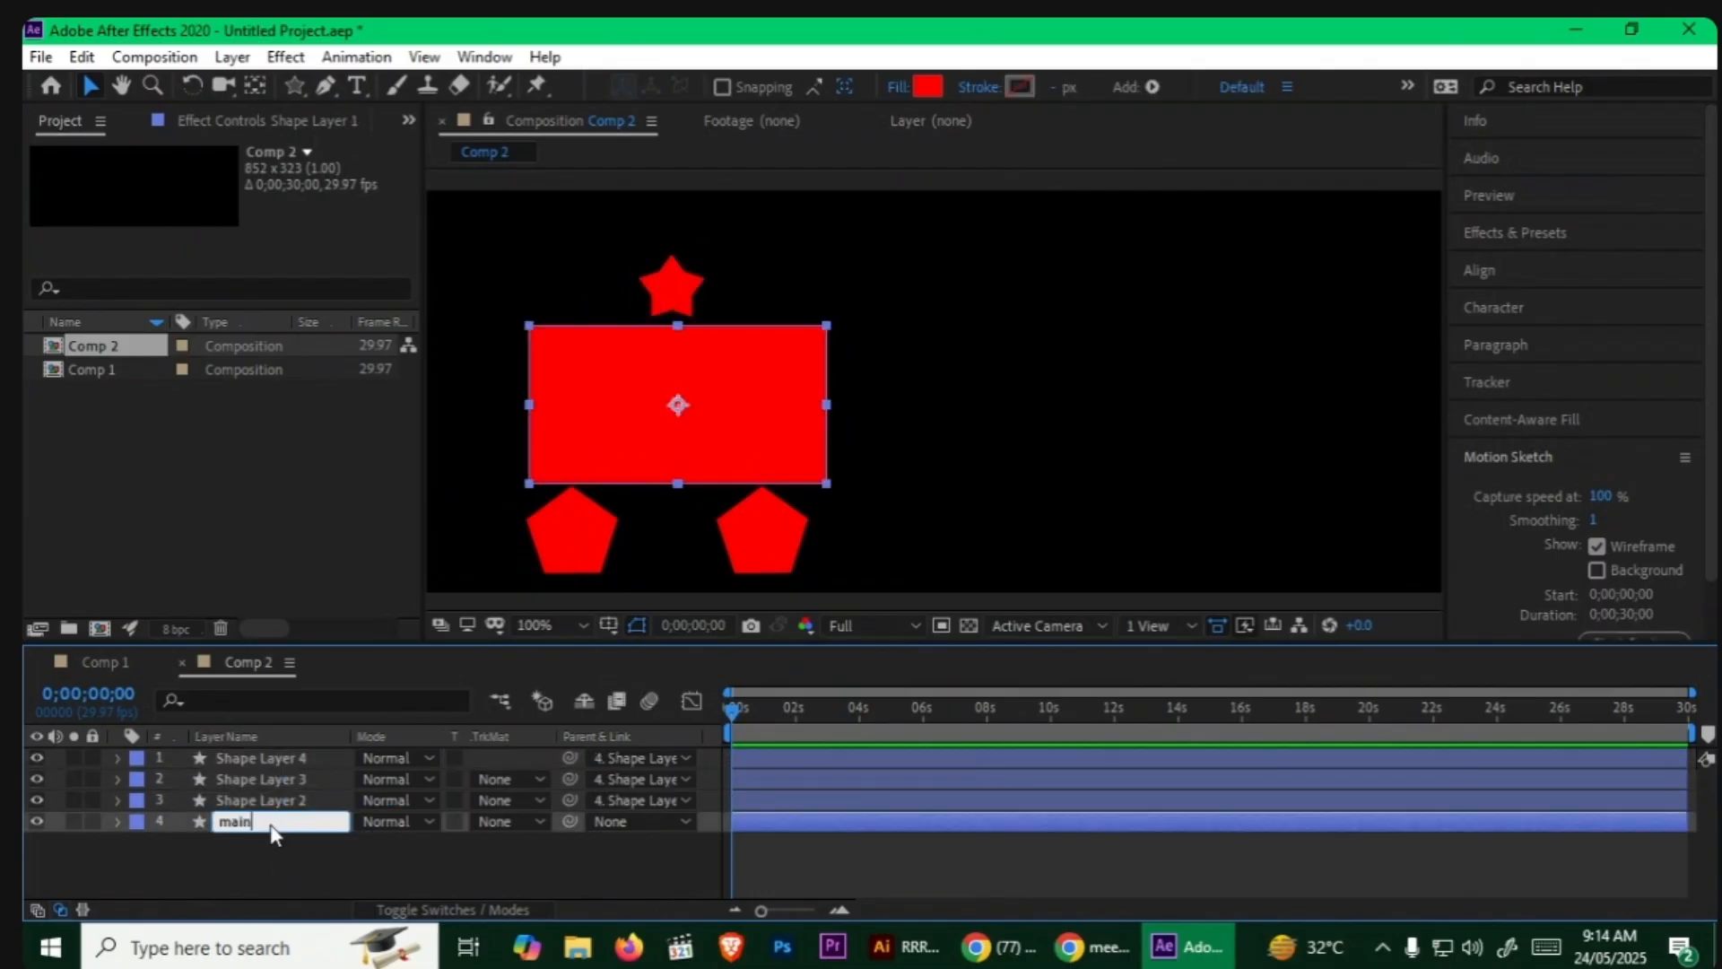
click(370, 868)
click(288, 757)
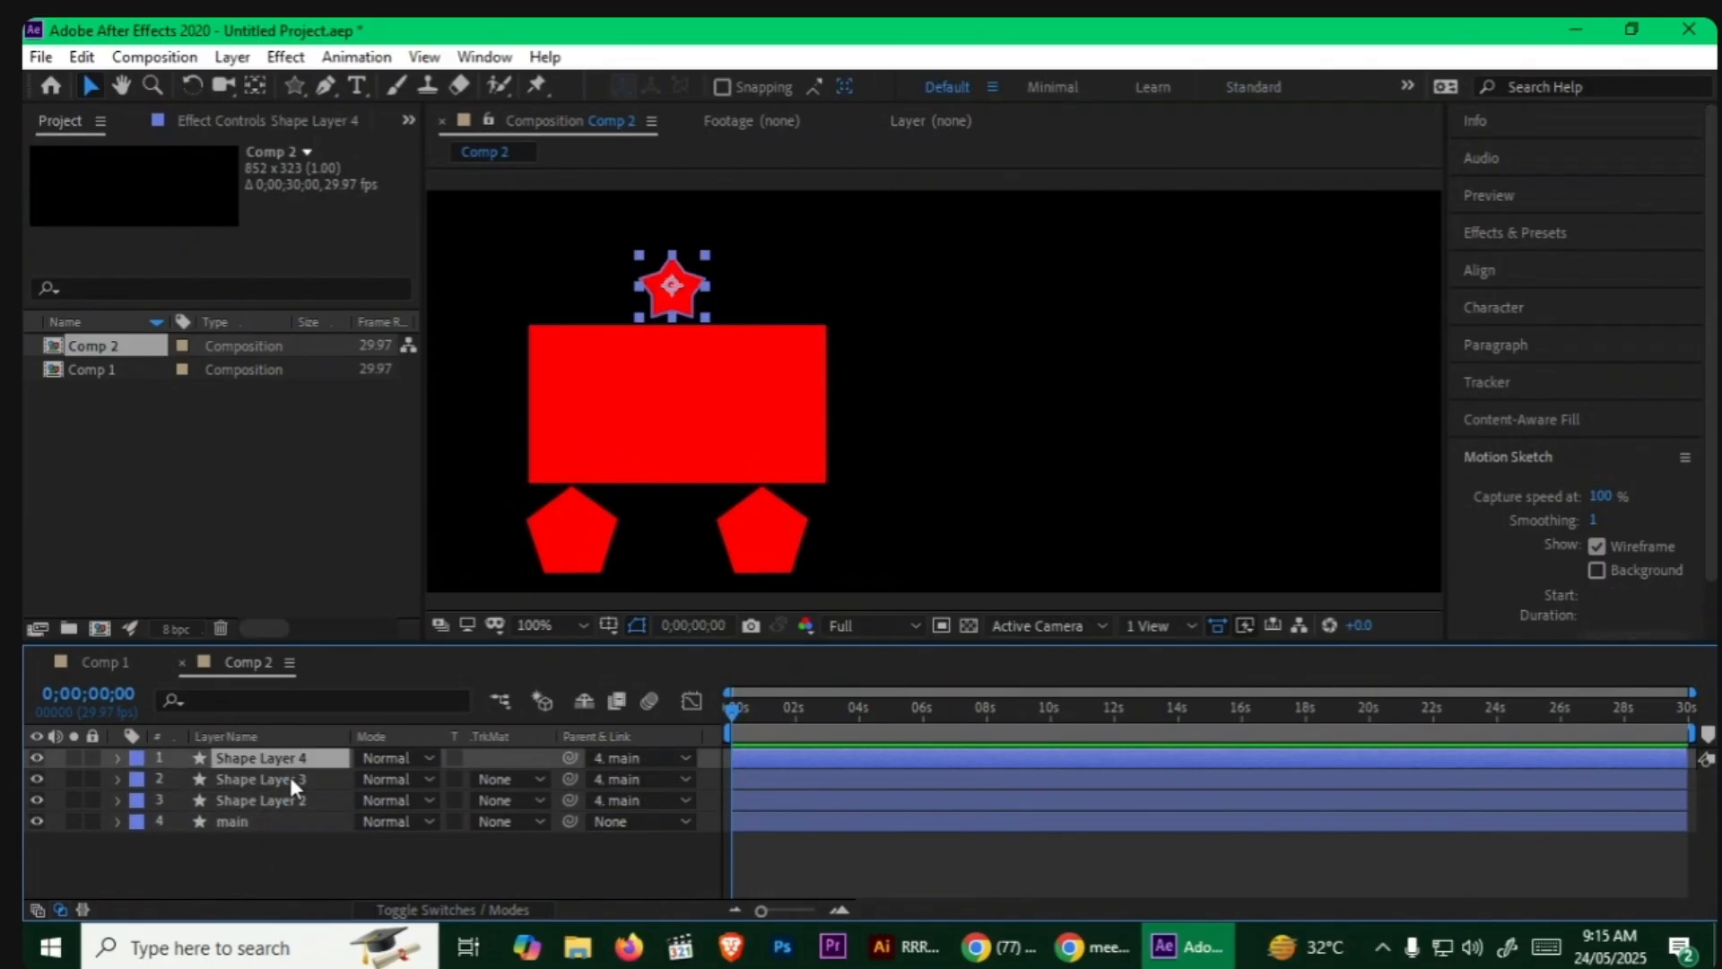
click(281, 799)
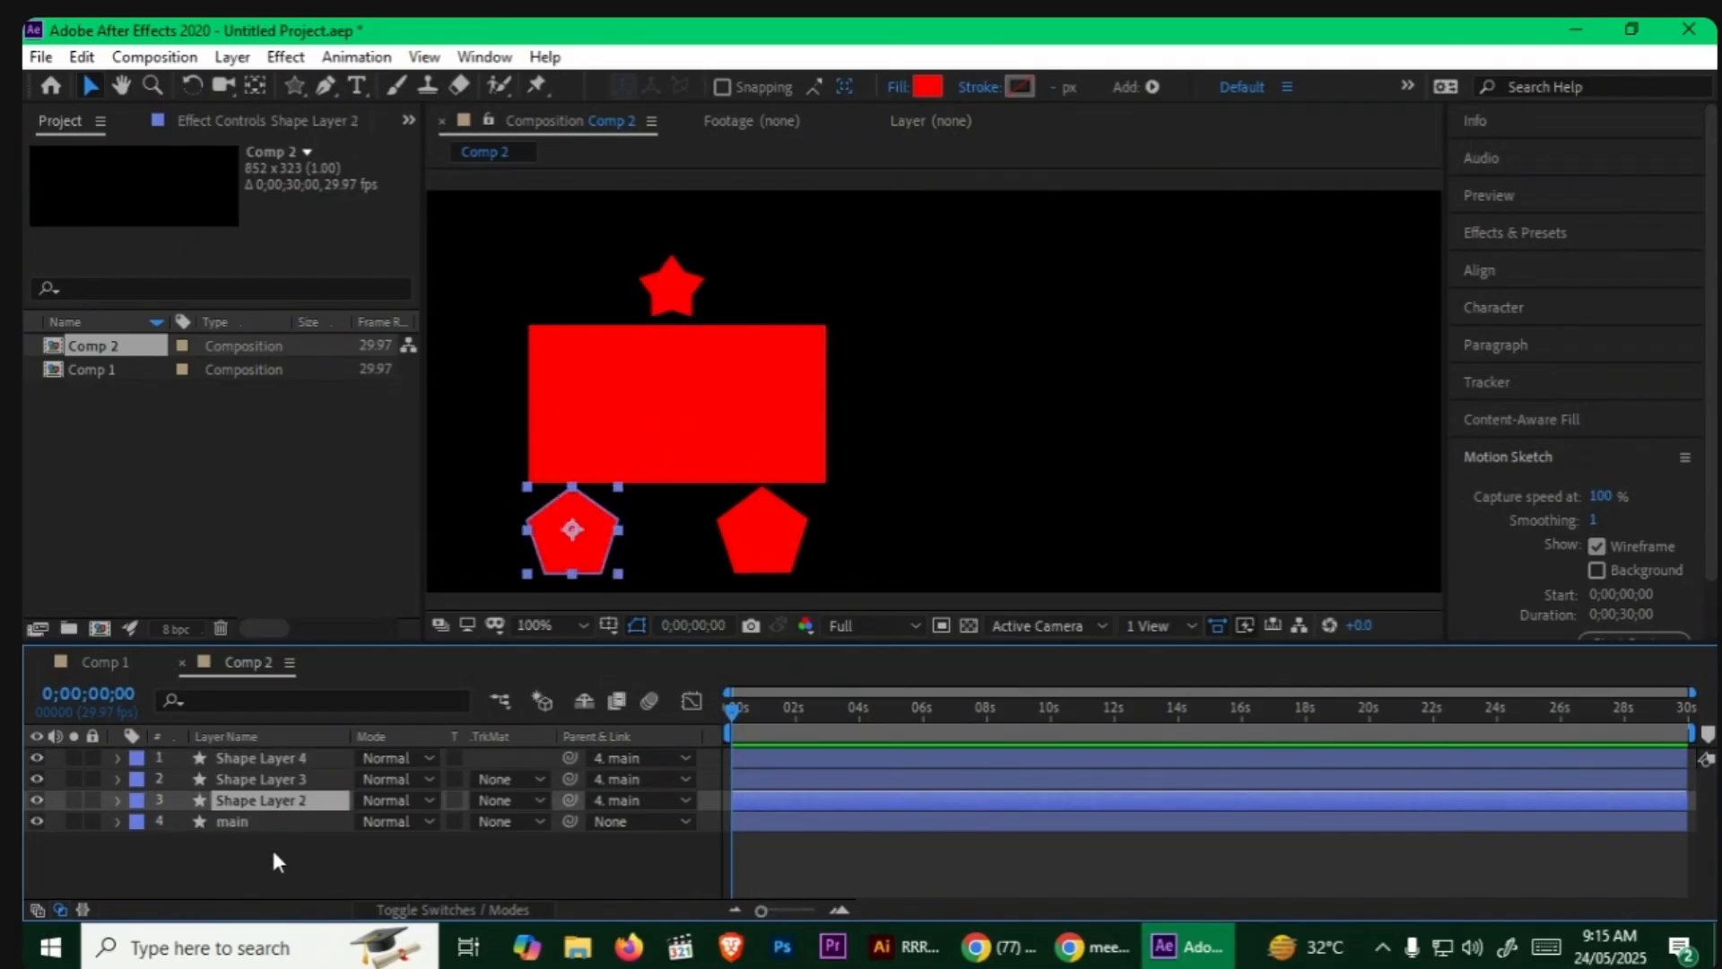
Step: Keyframe the main layer's position at 0 s, and at 6 s move it horizontally to X 739.5
click(271, 847)
click(265, 829)
key(p)
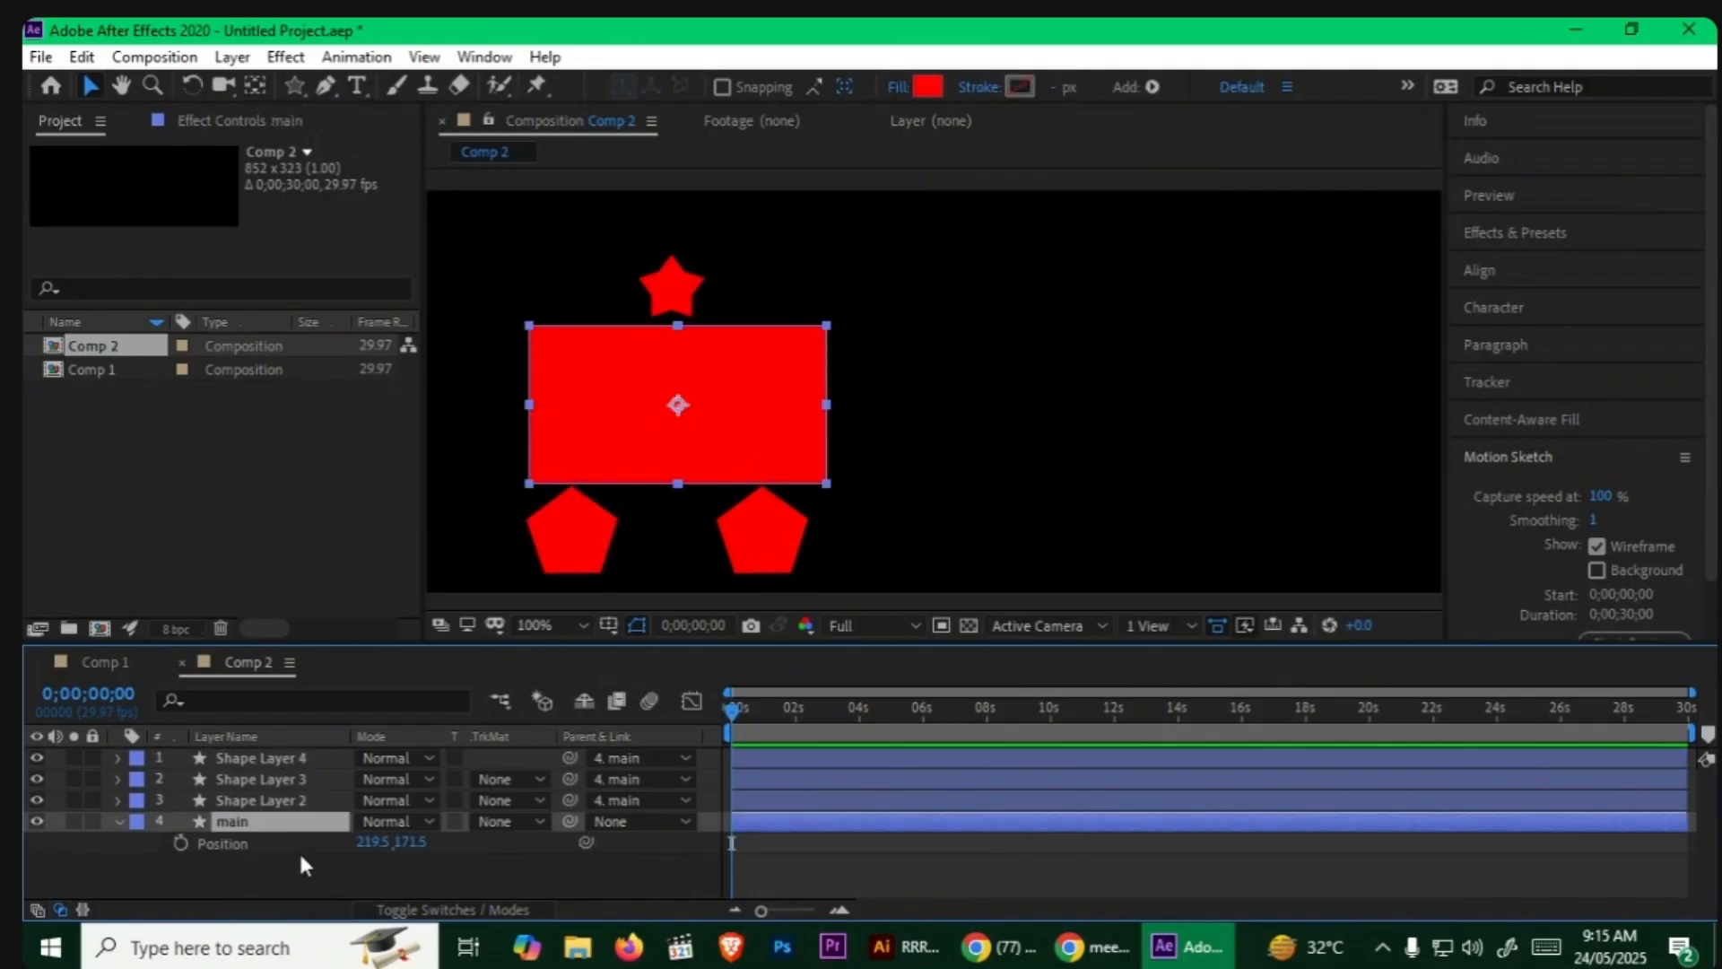
click(180, 843)
drag(767, 717, 923, 718)
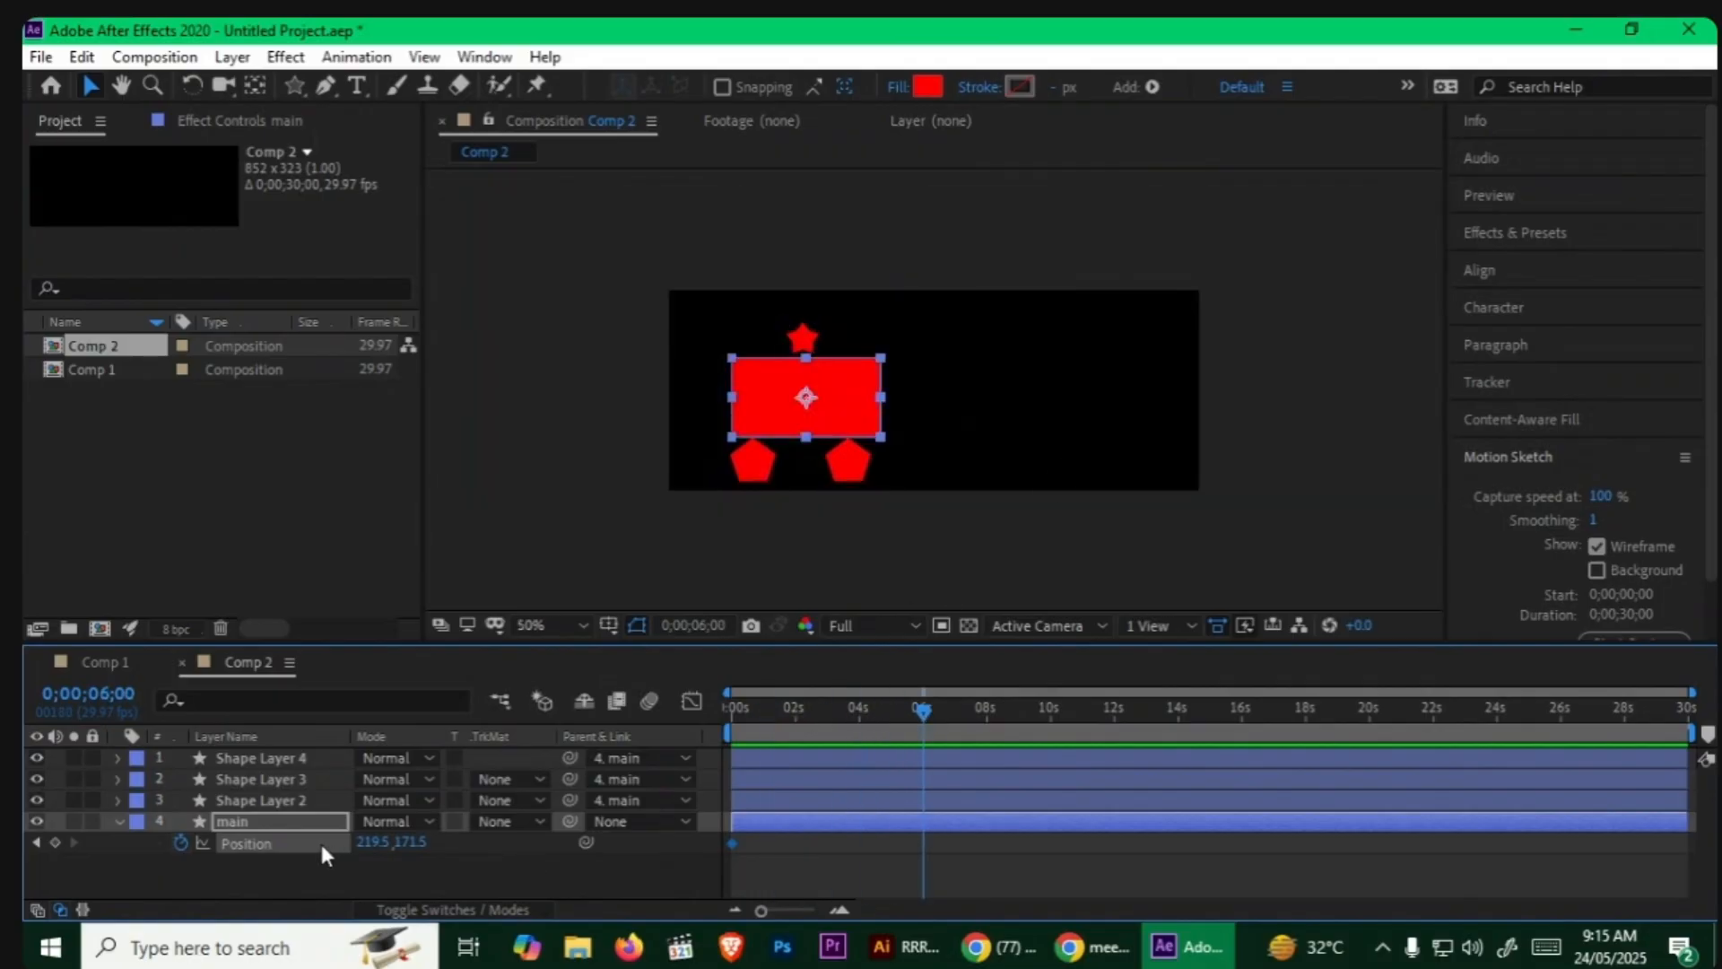
drag(368, 848, 560, 868)
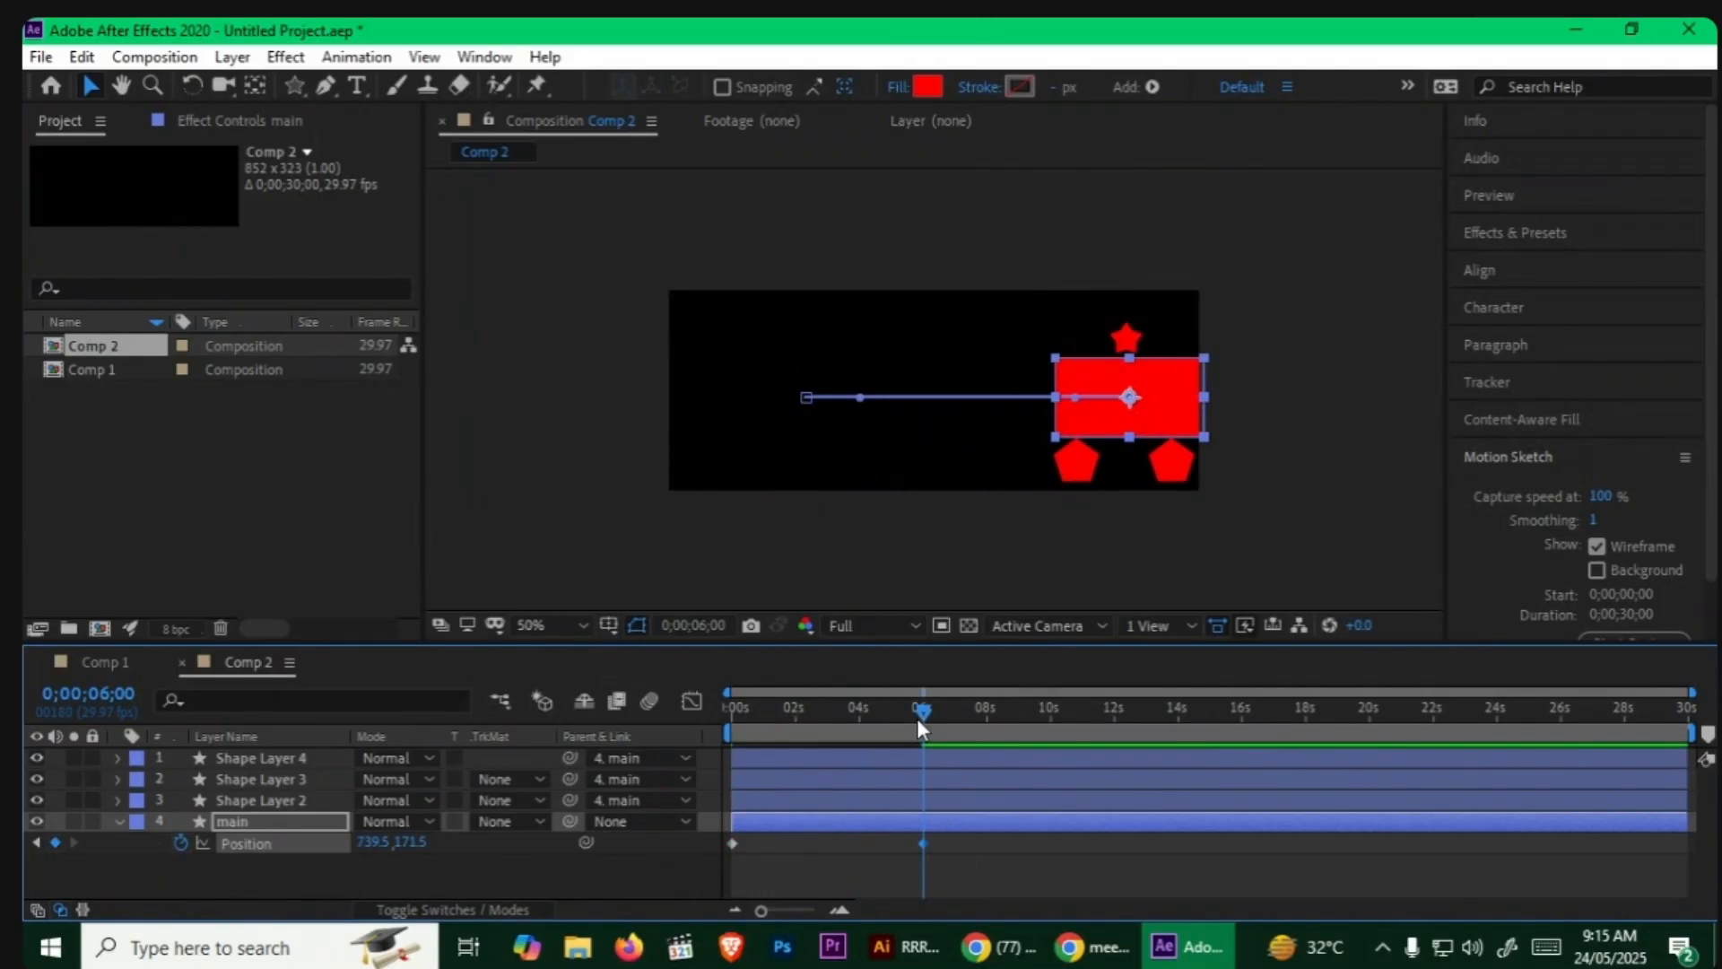
Step: Set the main layer's starting X position to -130.5, outside the frame, and preview the movement
drag(919, 718, 710, 720)
drag(369, 846, 241, 852)
key(space)
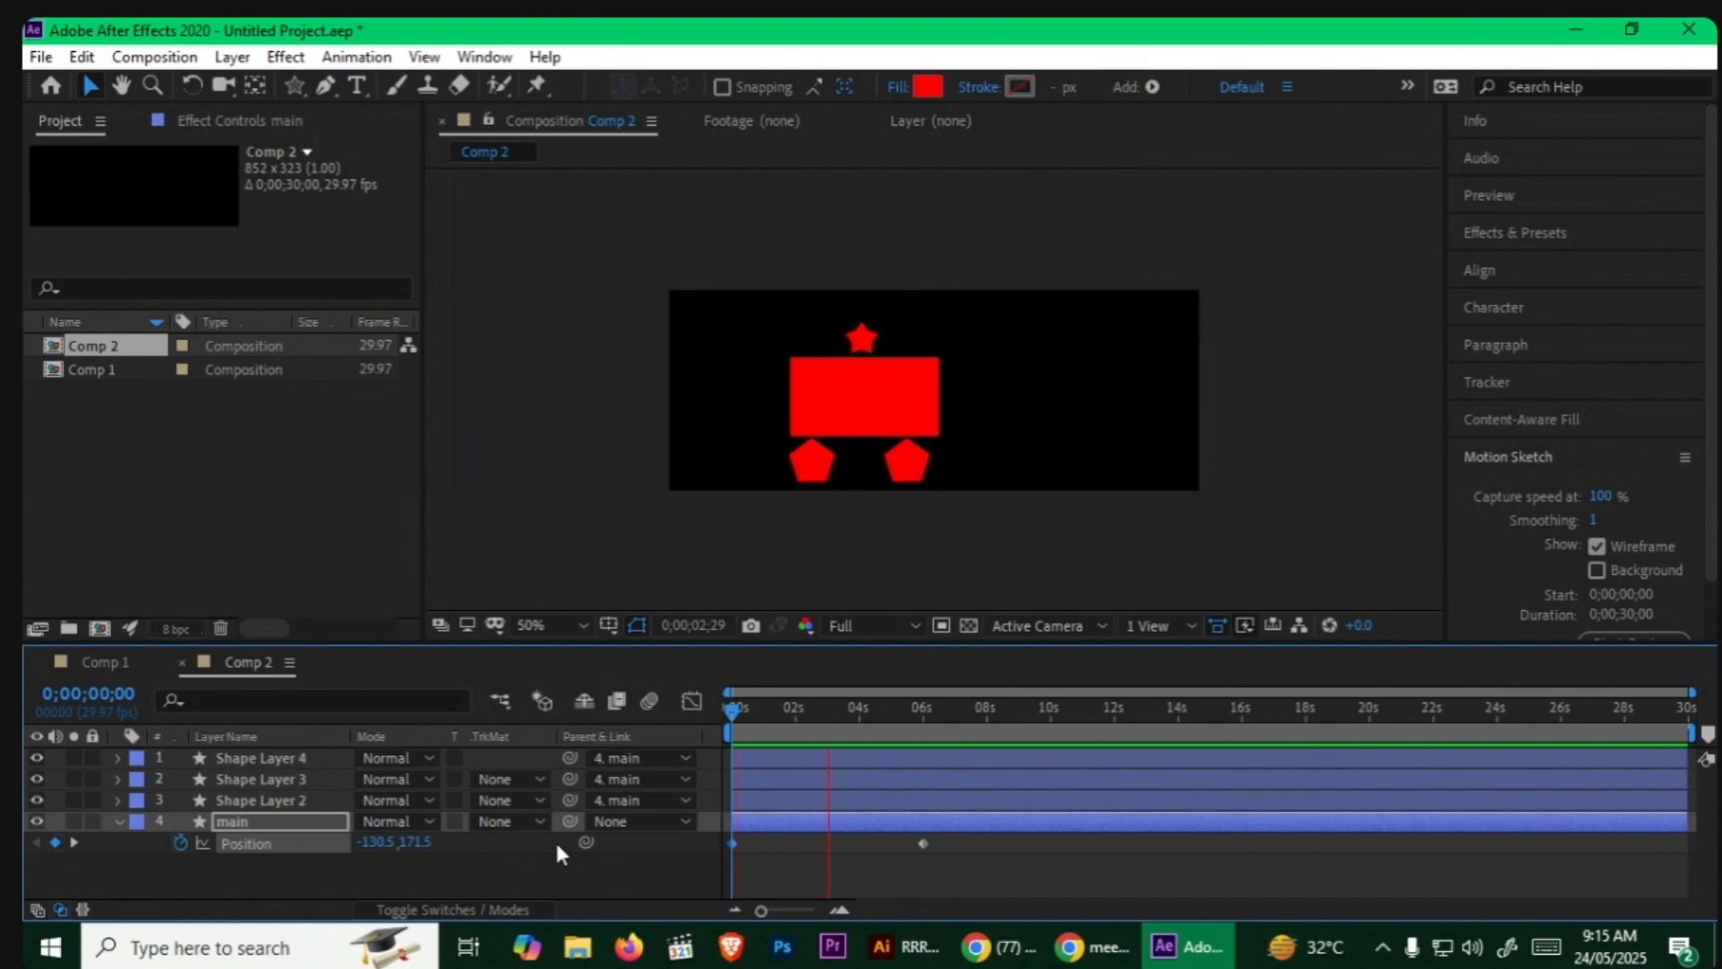
key(space)
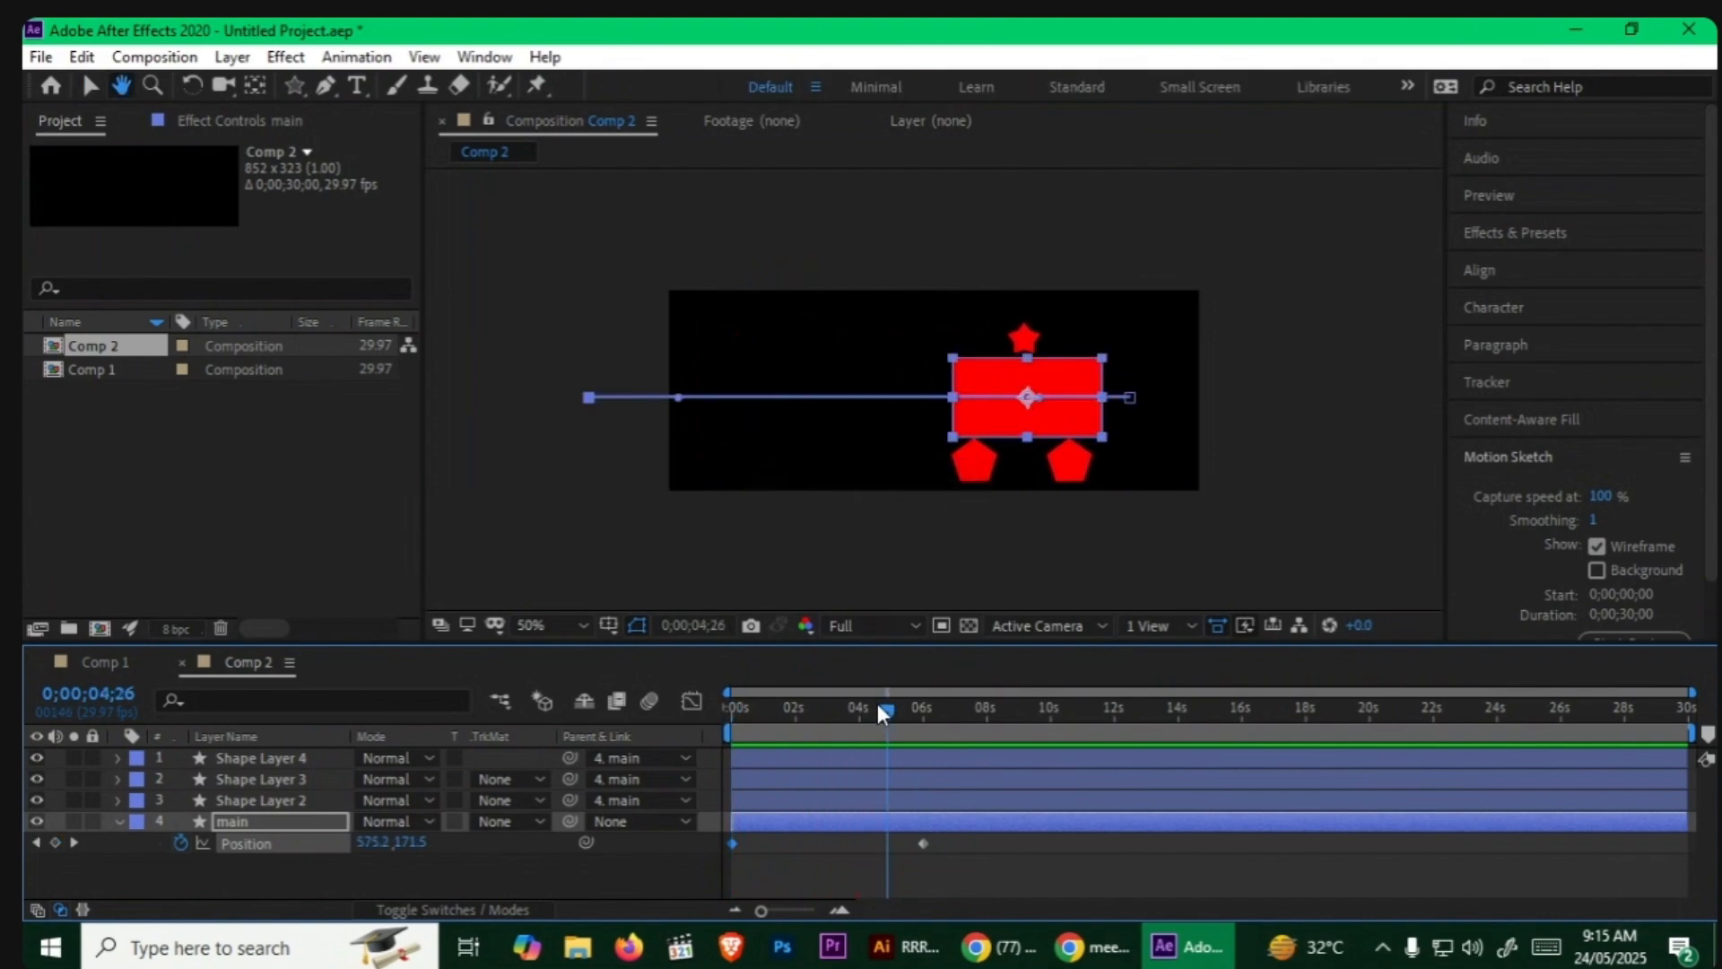
Step: Add rotation keyframes at 0 s to the star and both pentagon layers together
click(305, 757)
shift+click(299, 798)
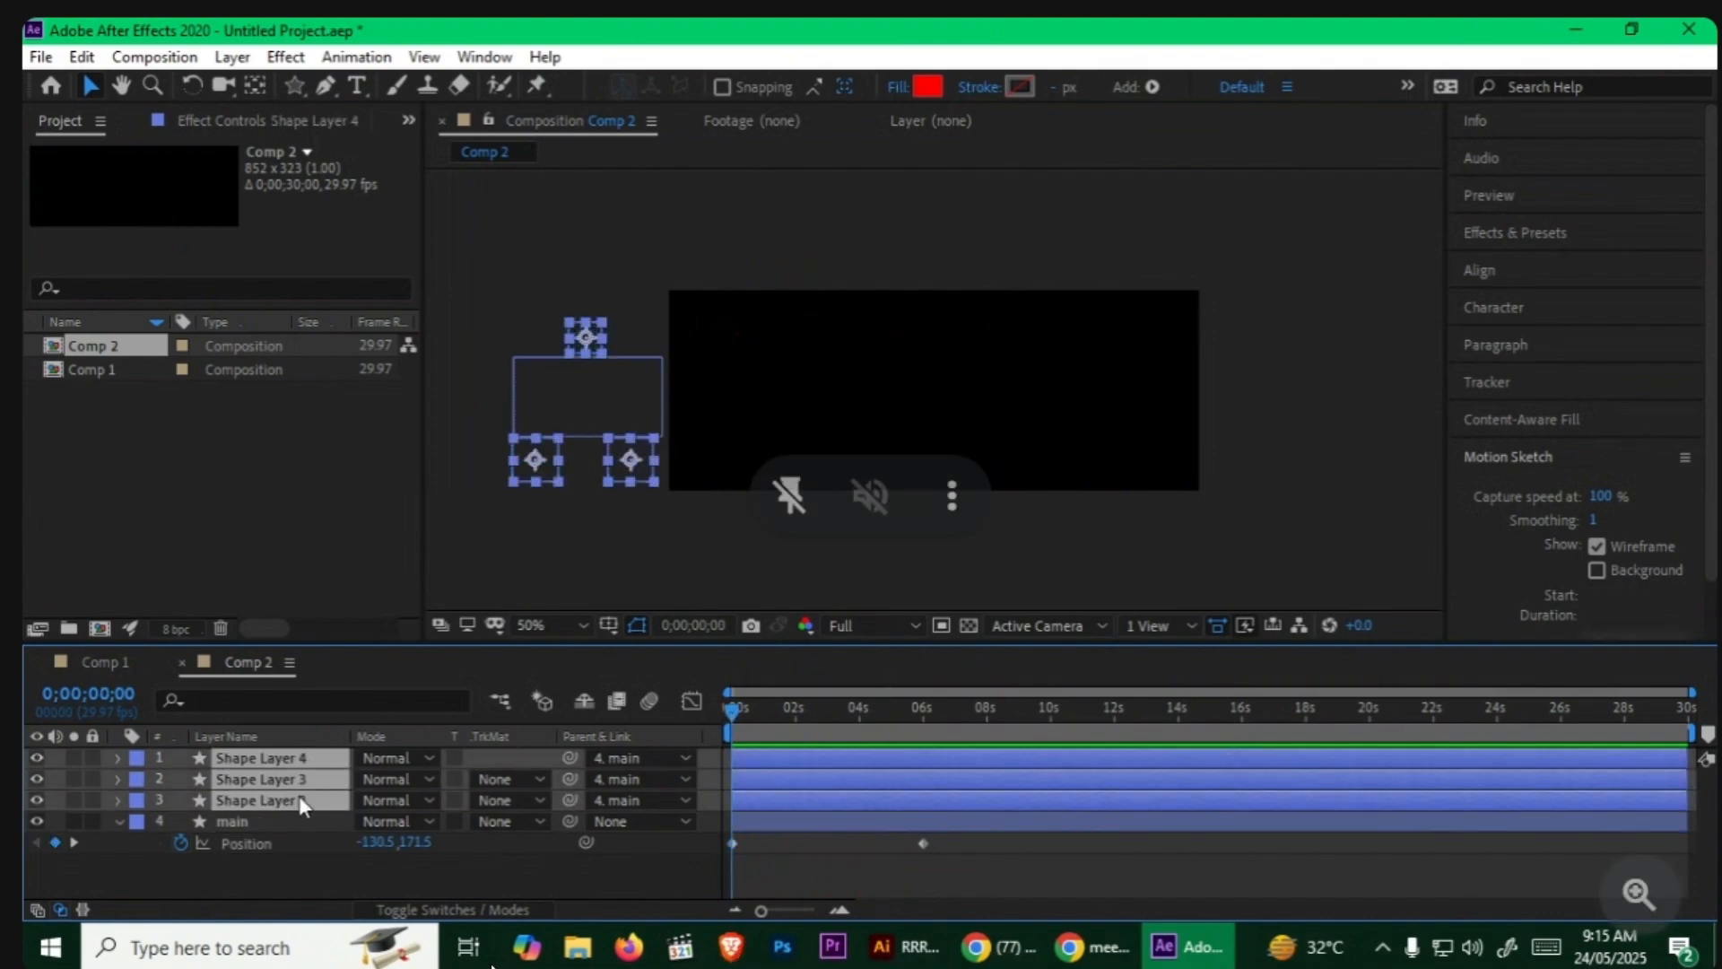
key(r)
click(179, 778)
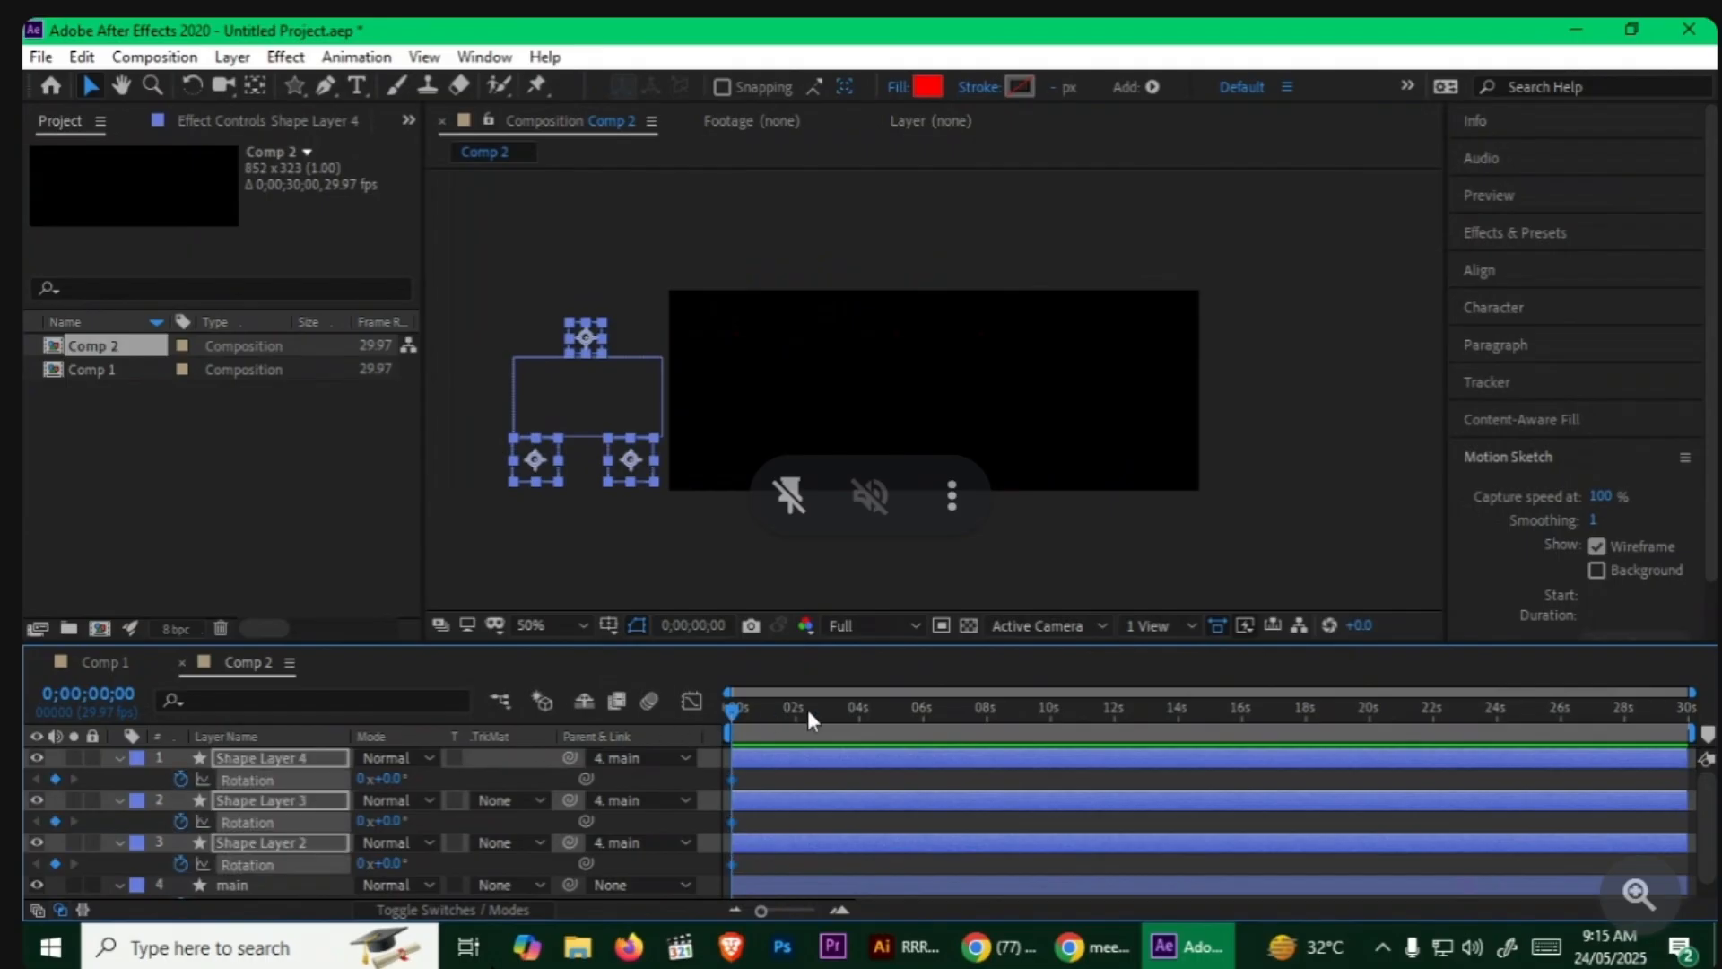
Step: Set the rotation of the star and pentagon layers to 3 full turns at 6 s and preview from the start
scroll(864, 816, down, 1)
drag(868, 723, 906, 719)
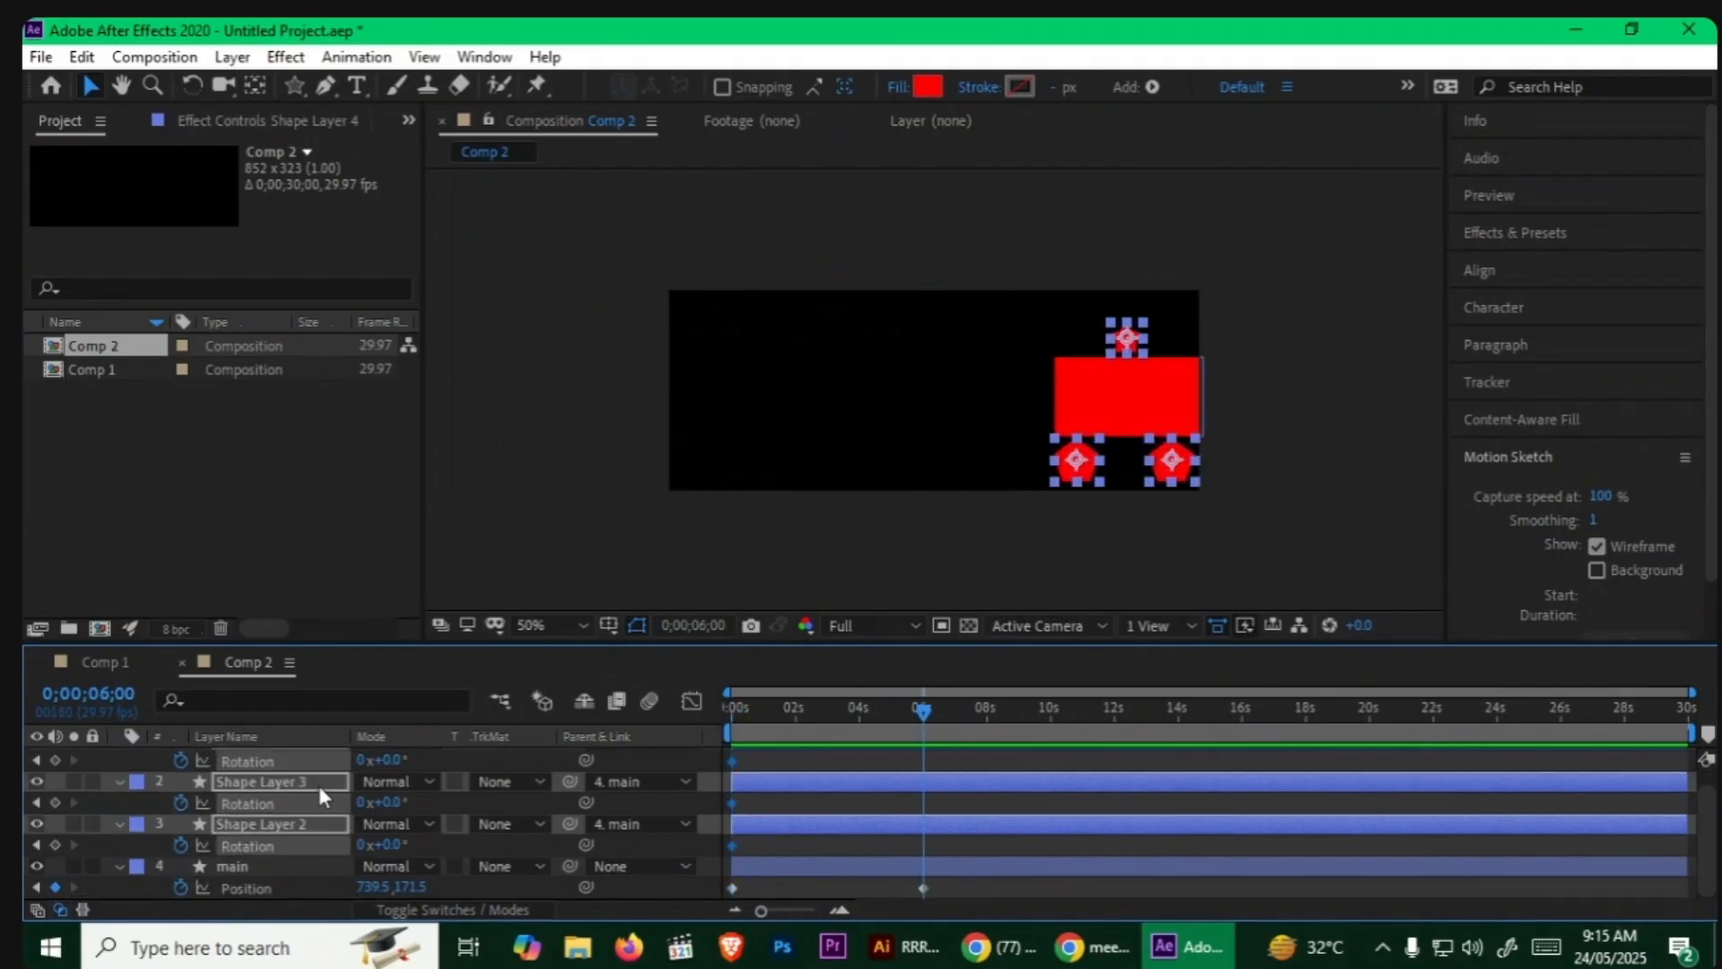
click(362, 761)
text(3)
click(529, 843)
drag(796, 711, 748, 707)
key(space)
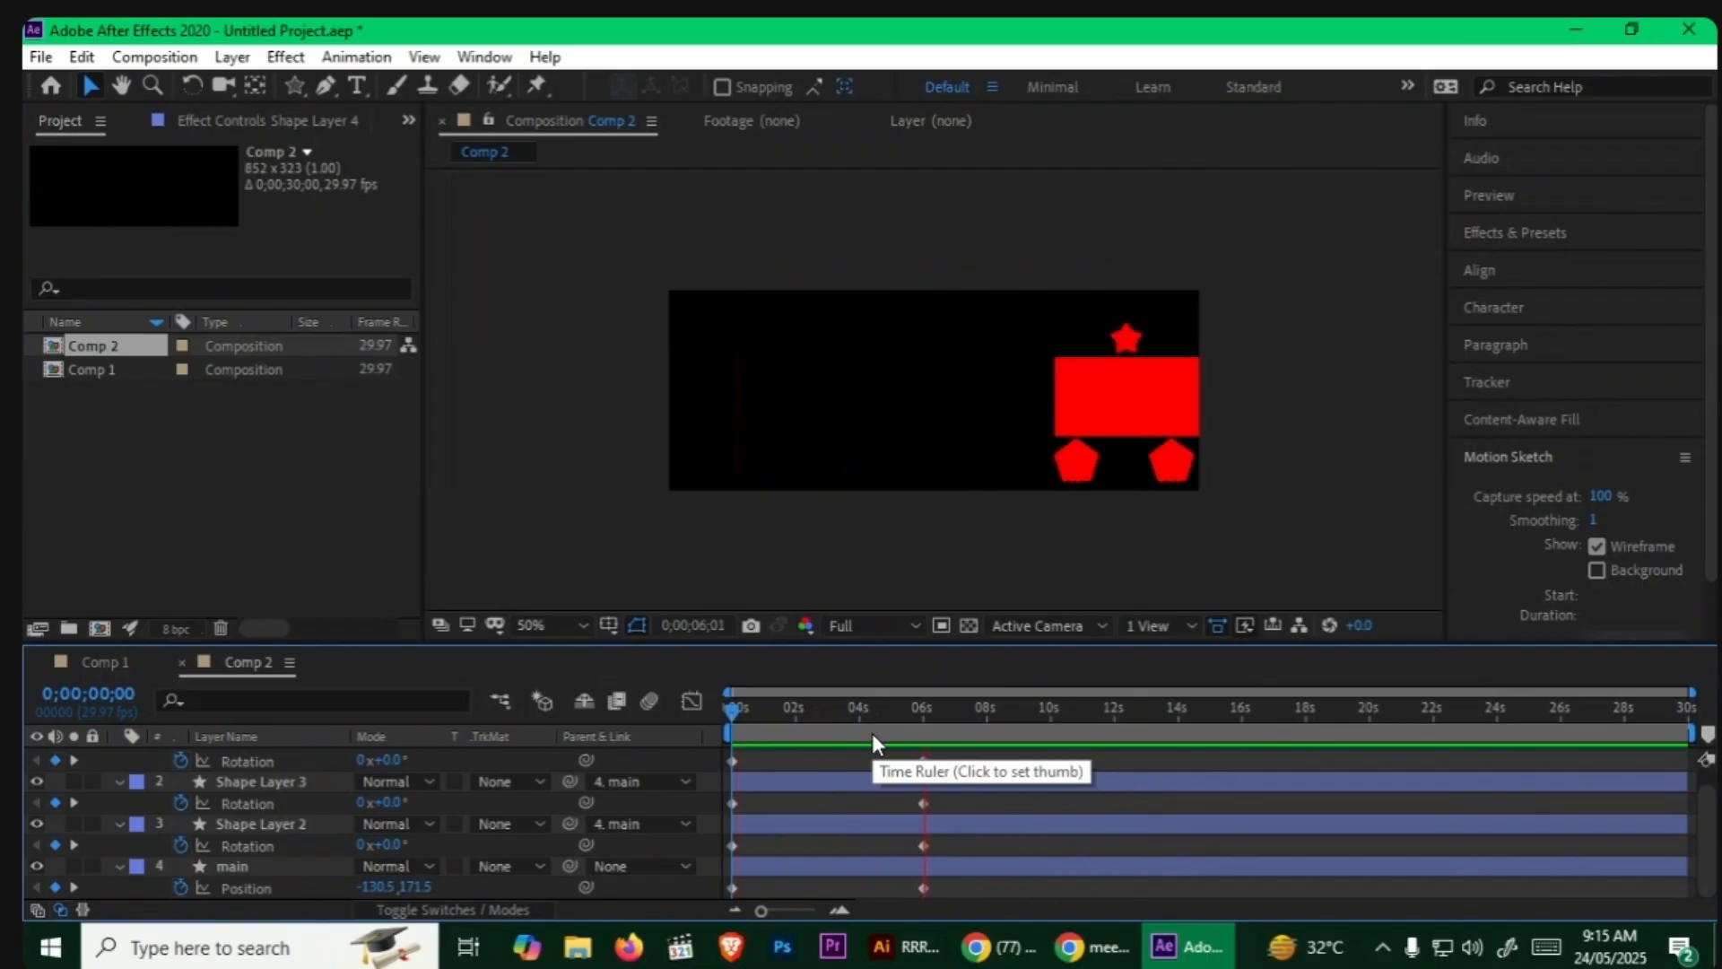
key(space)
Step: Return to the start of the timeline and collapse the properties of all four layers
drag(944, 712, 703, 742)
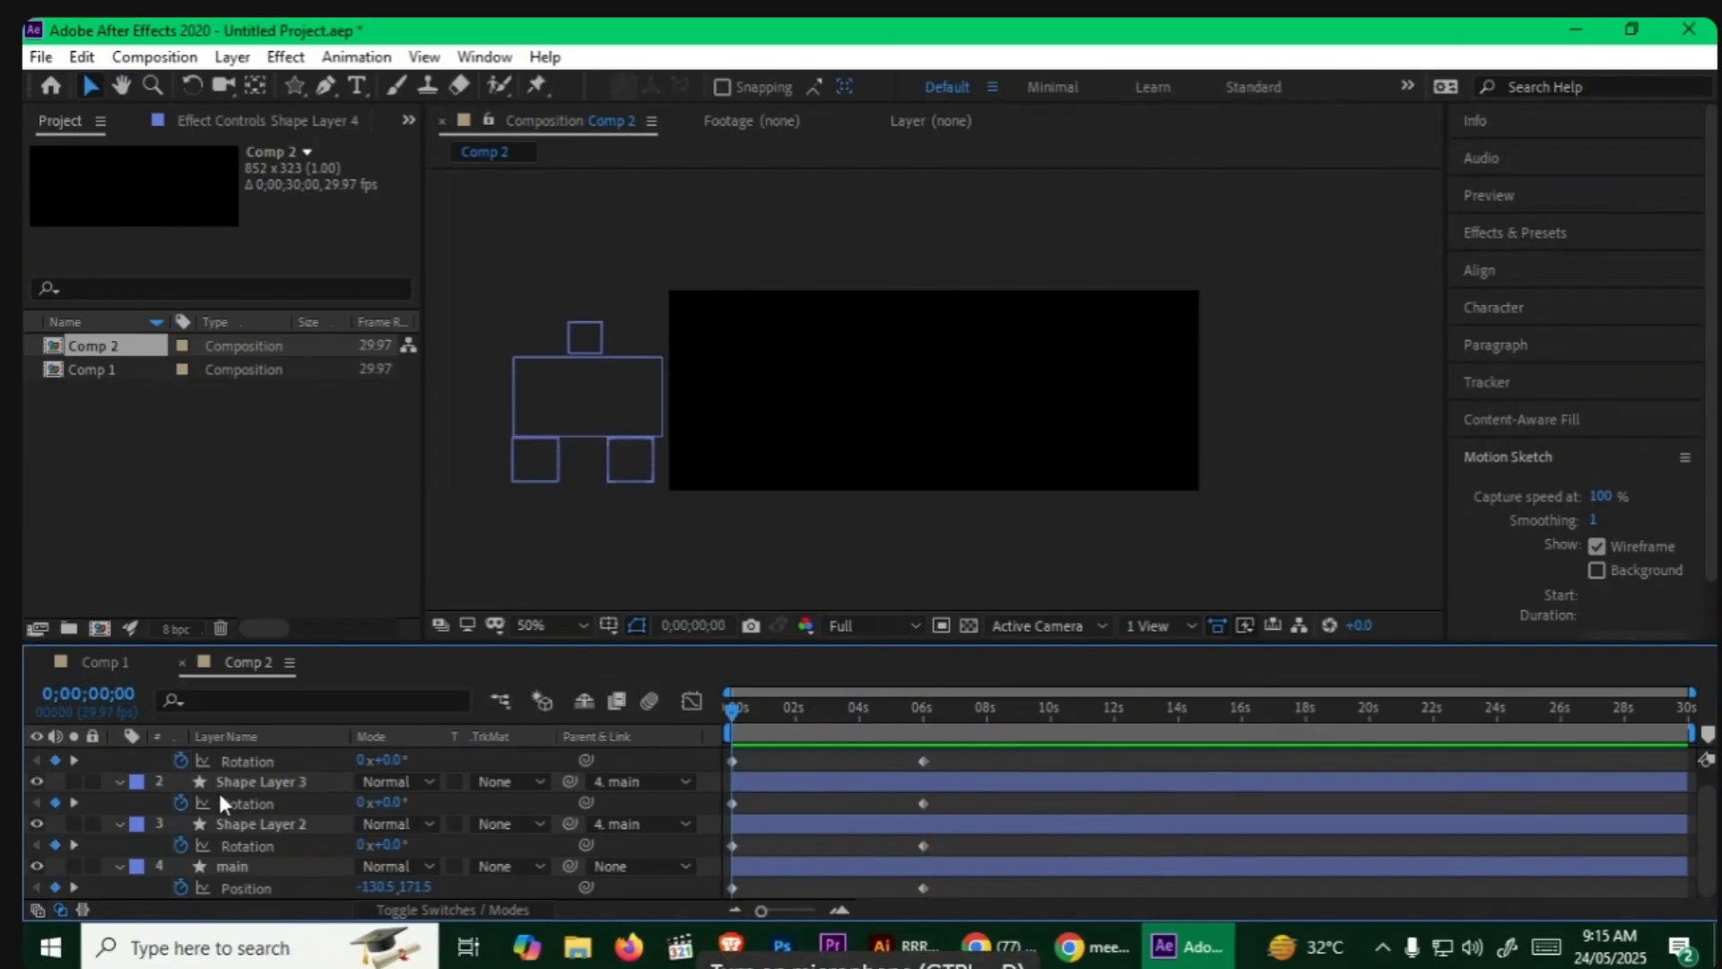
scroll(238, 808, up, 1)
click(119, 758)
click(115, 778)
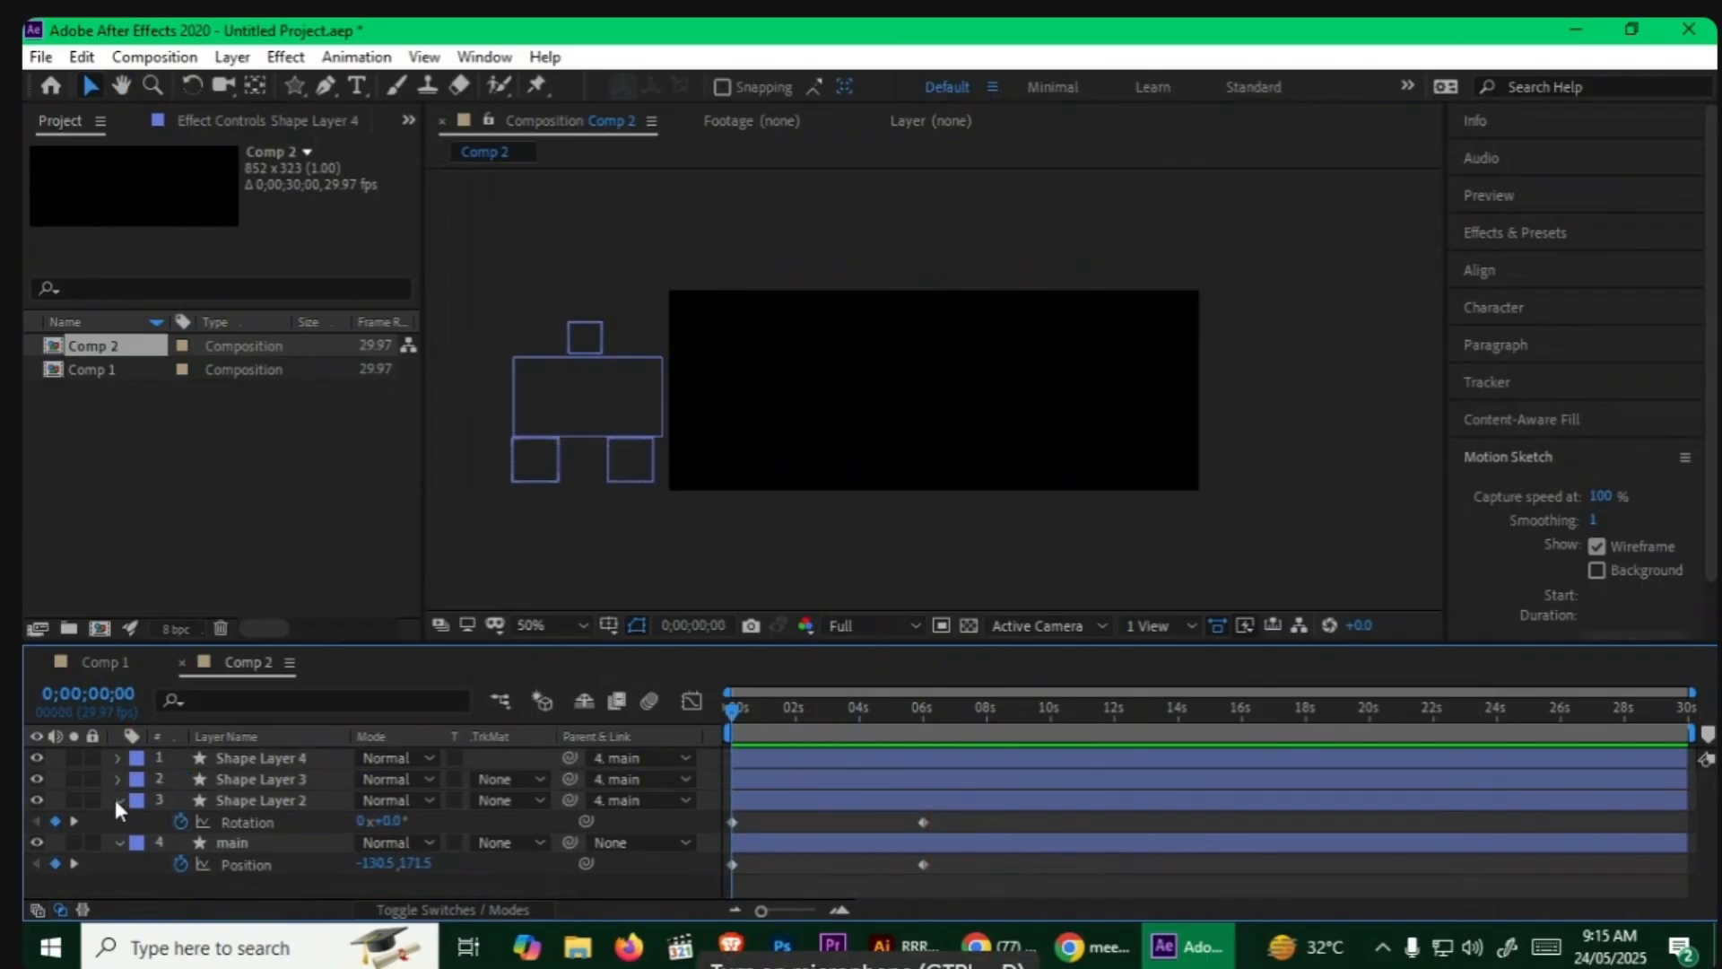
click(116, 800)
click(117, 821)
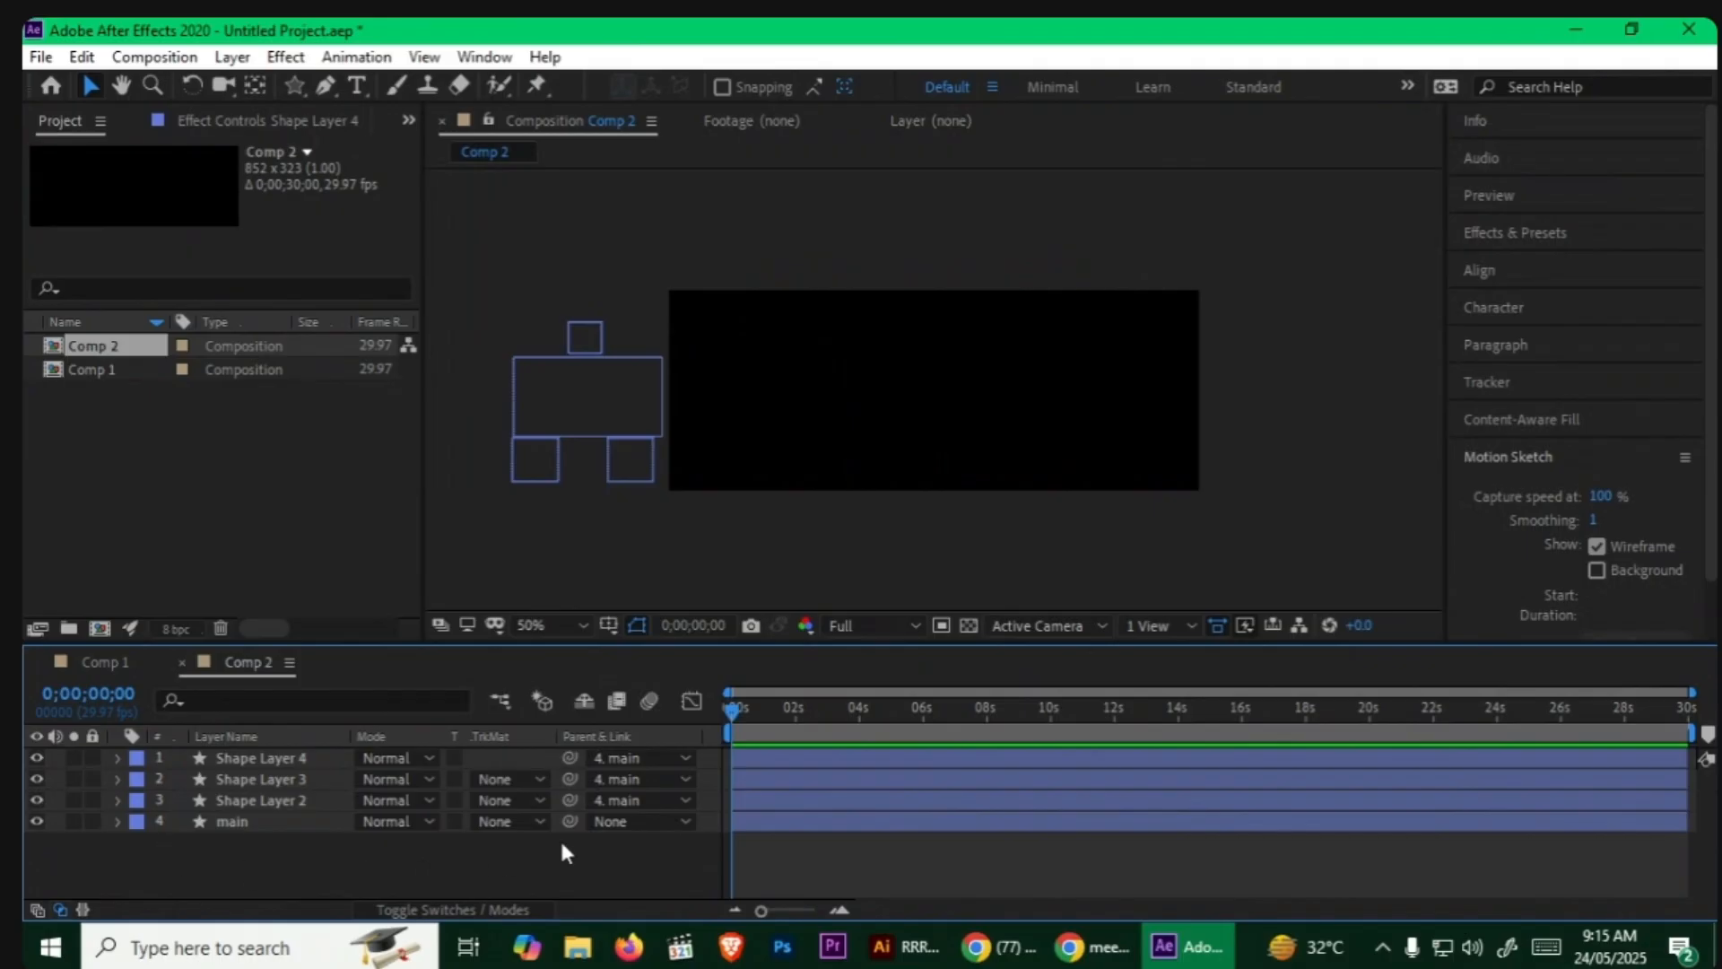
drag(740, 707, 816, 709)
click(427, 85)
click(424, 57)
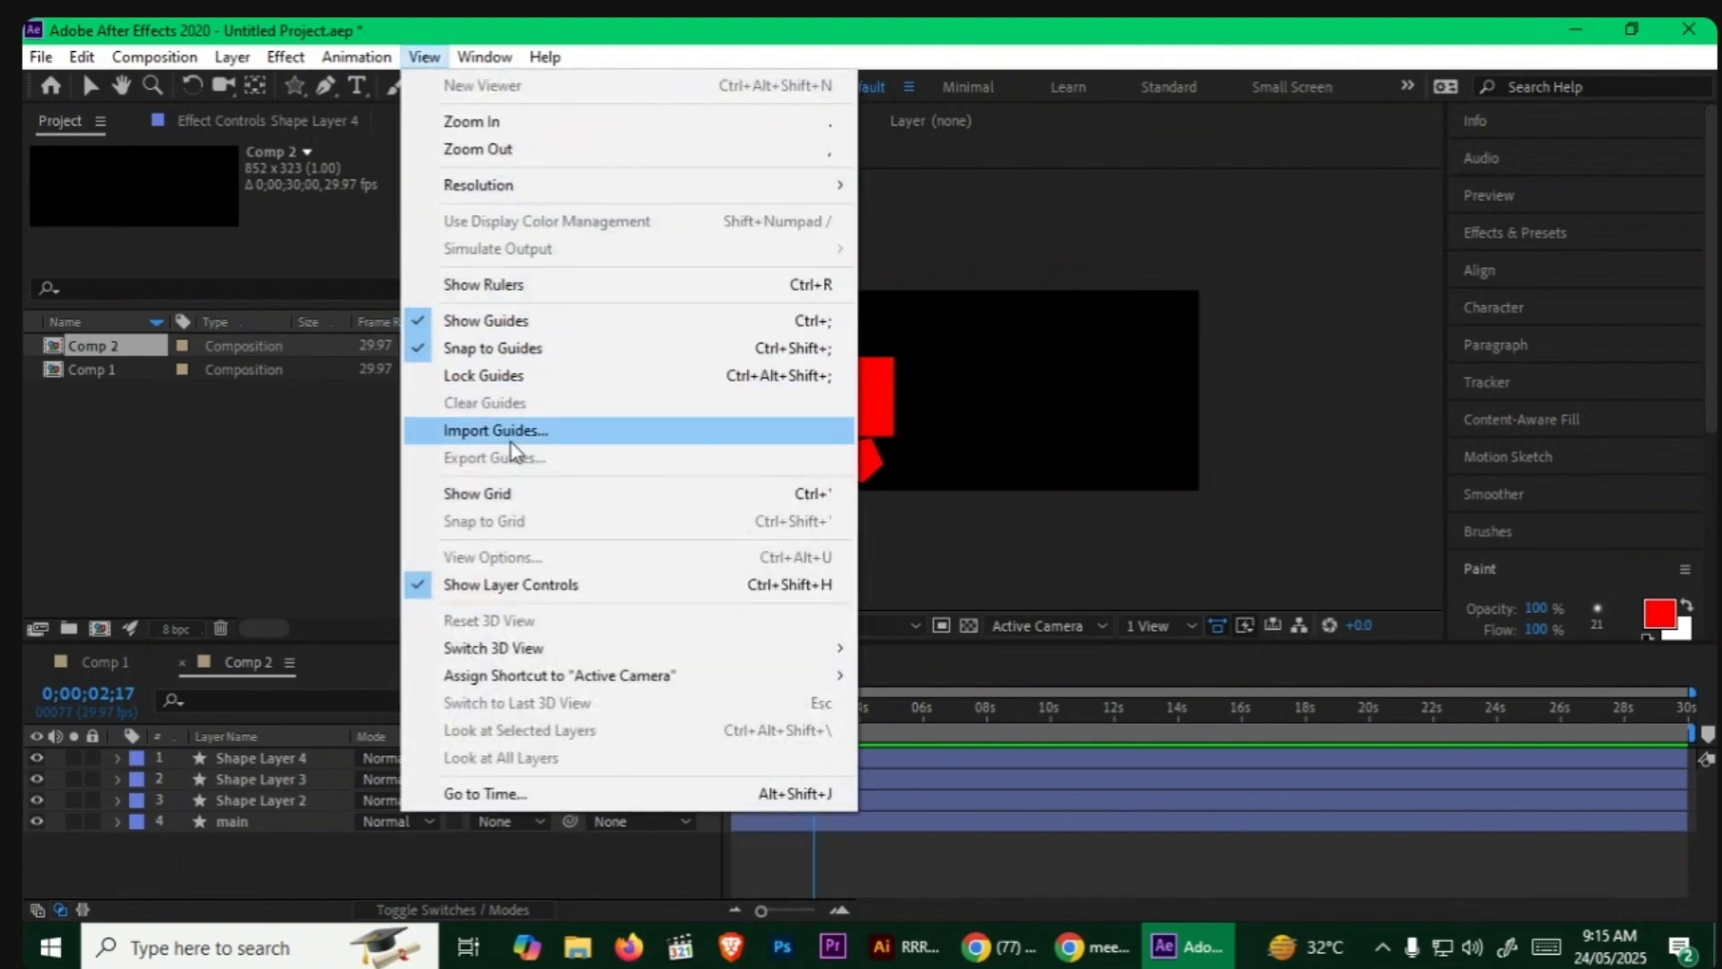
click(579, 584)
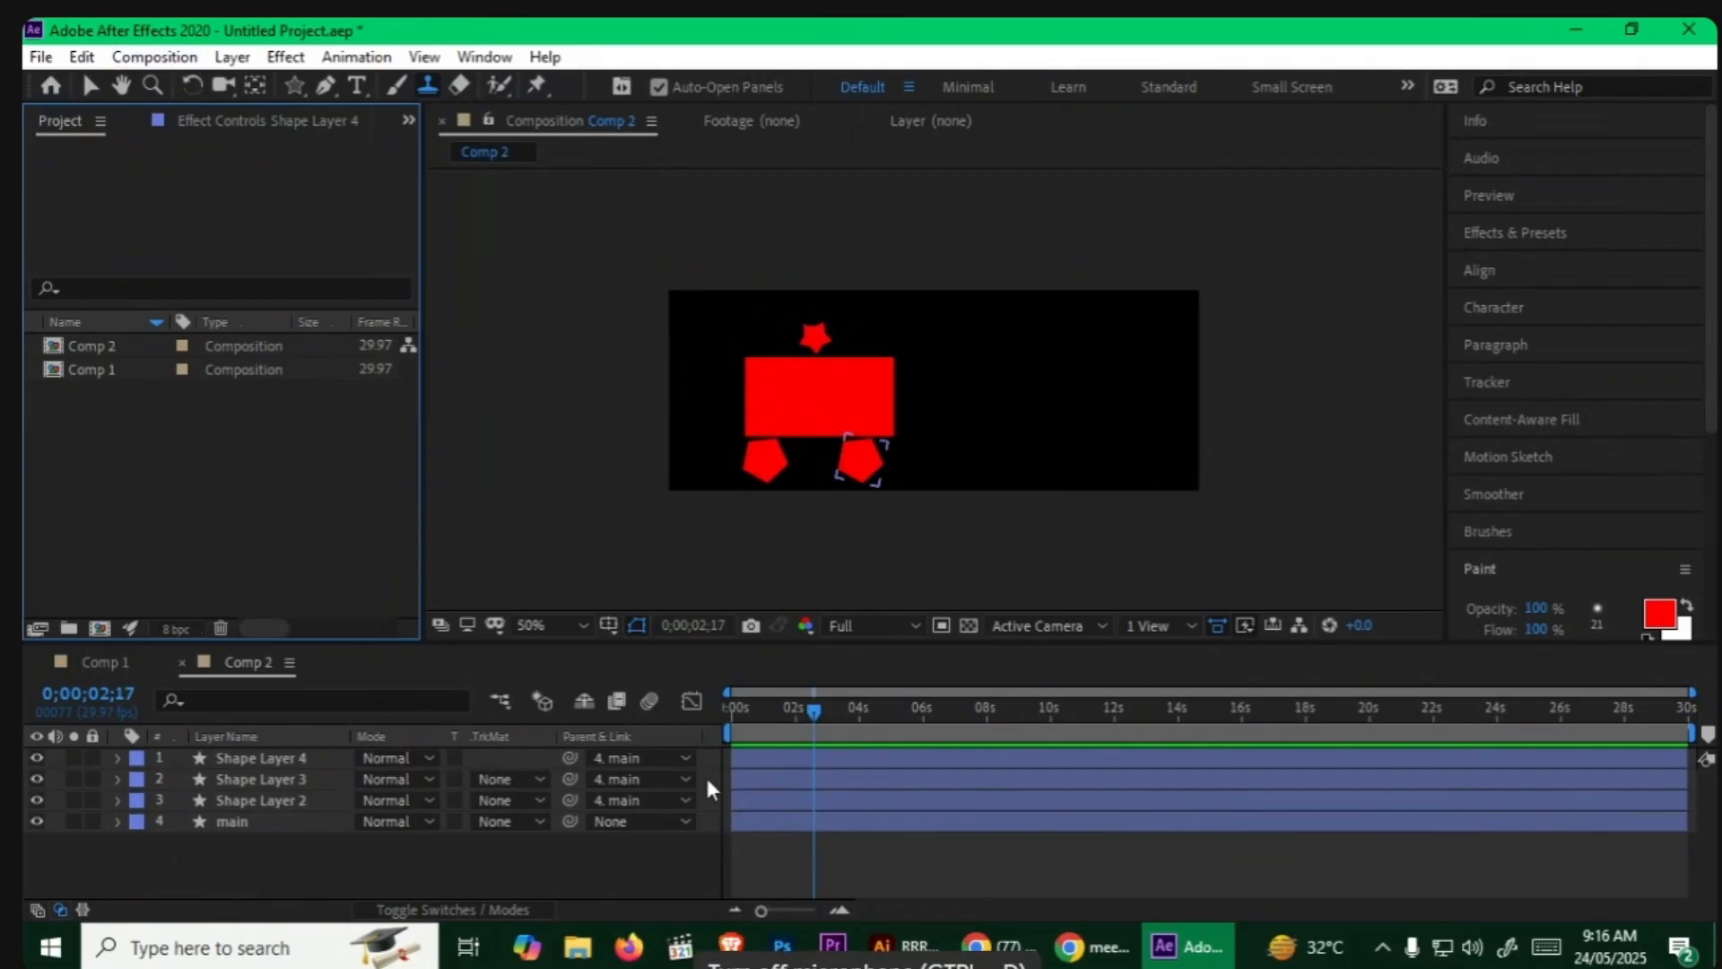
Step: Return to the start of the timeline and delete all four shape layers from Comp 2
drag(792, 718, 702, 728)
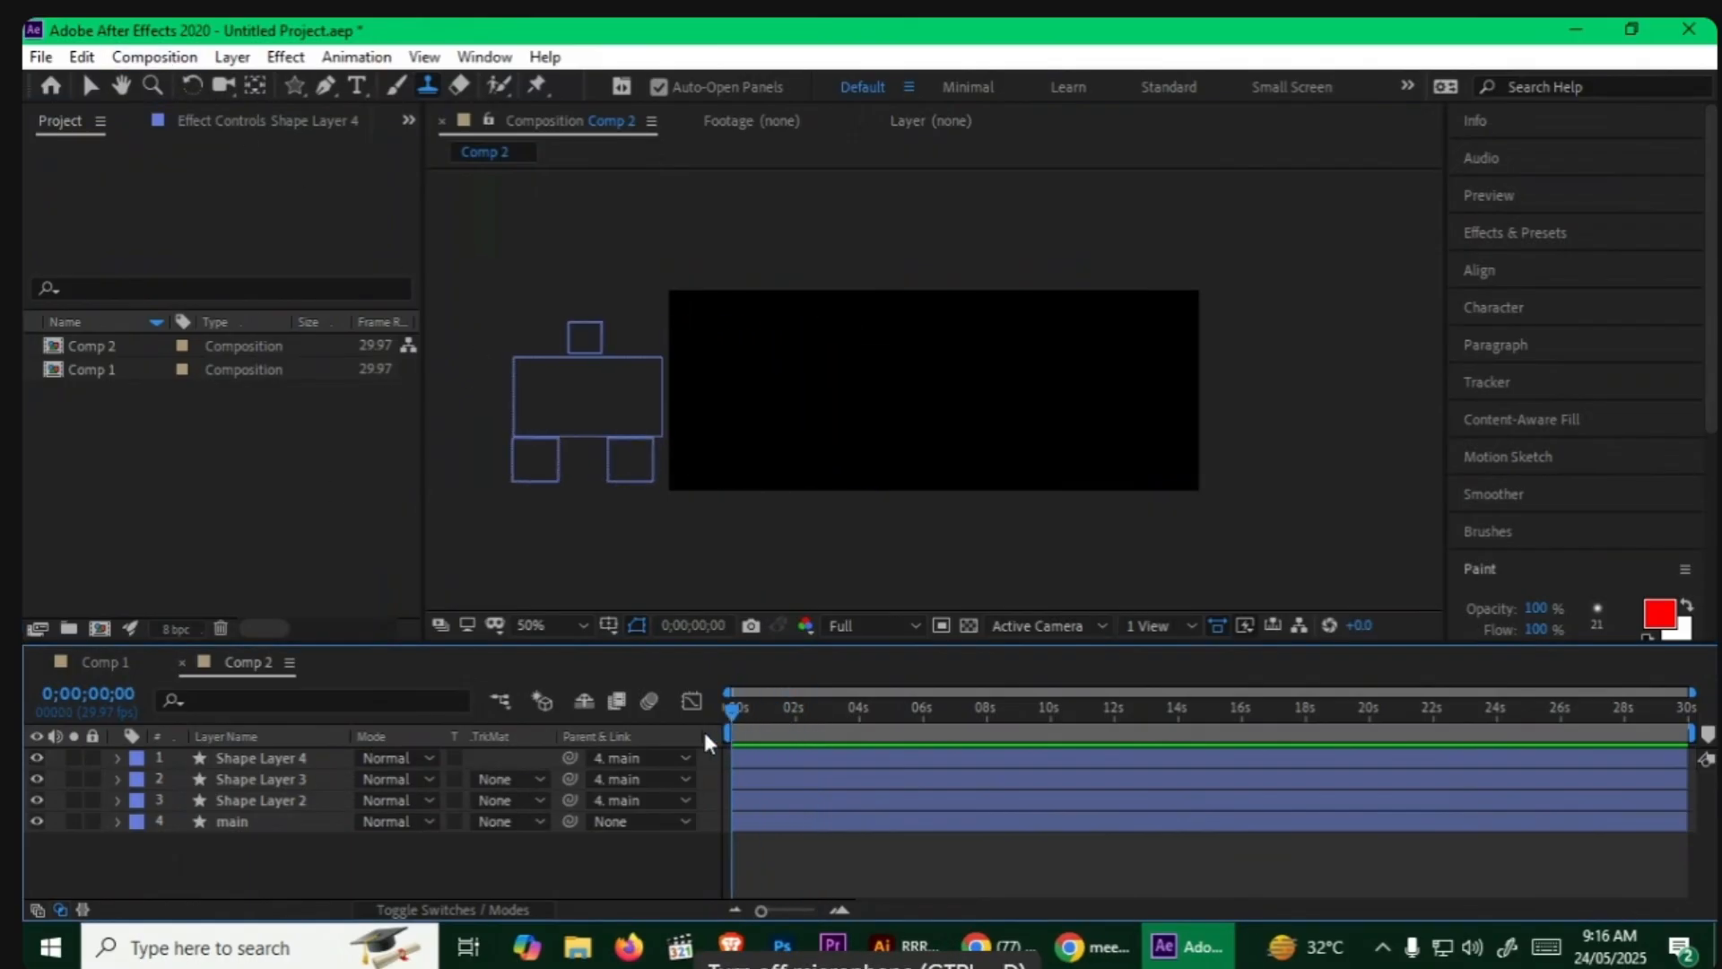
drag(289, 852, 269, 741)
key(Delete)
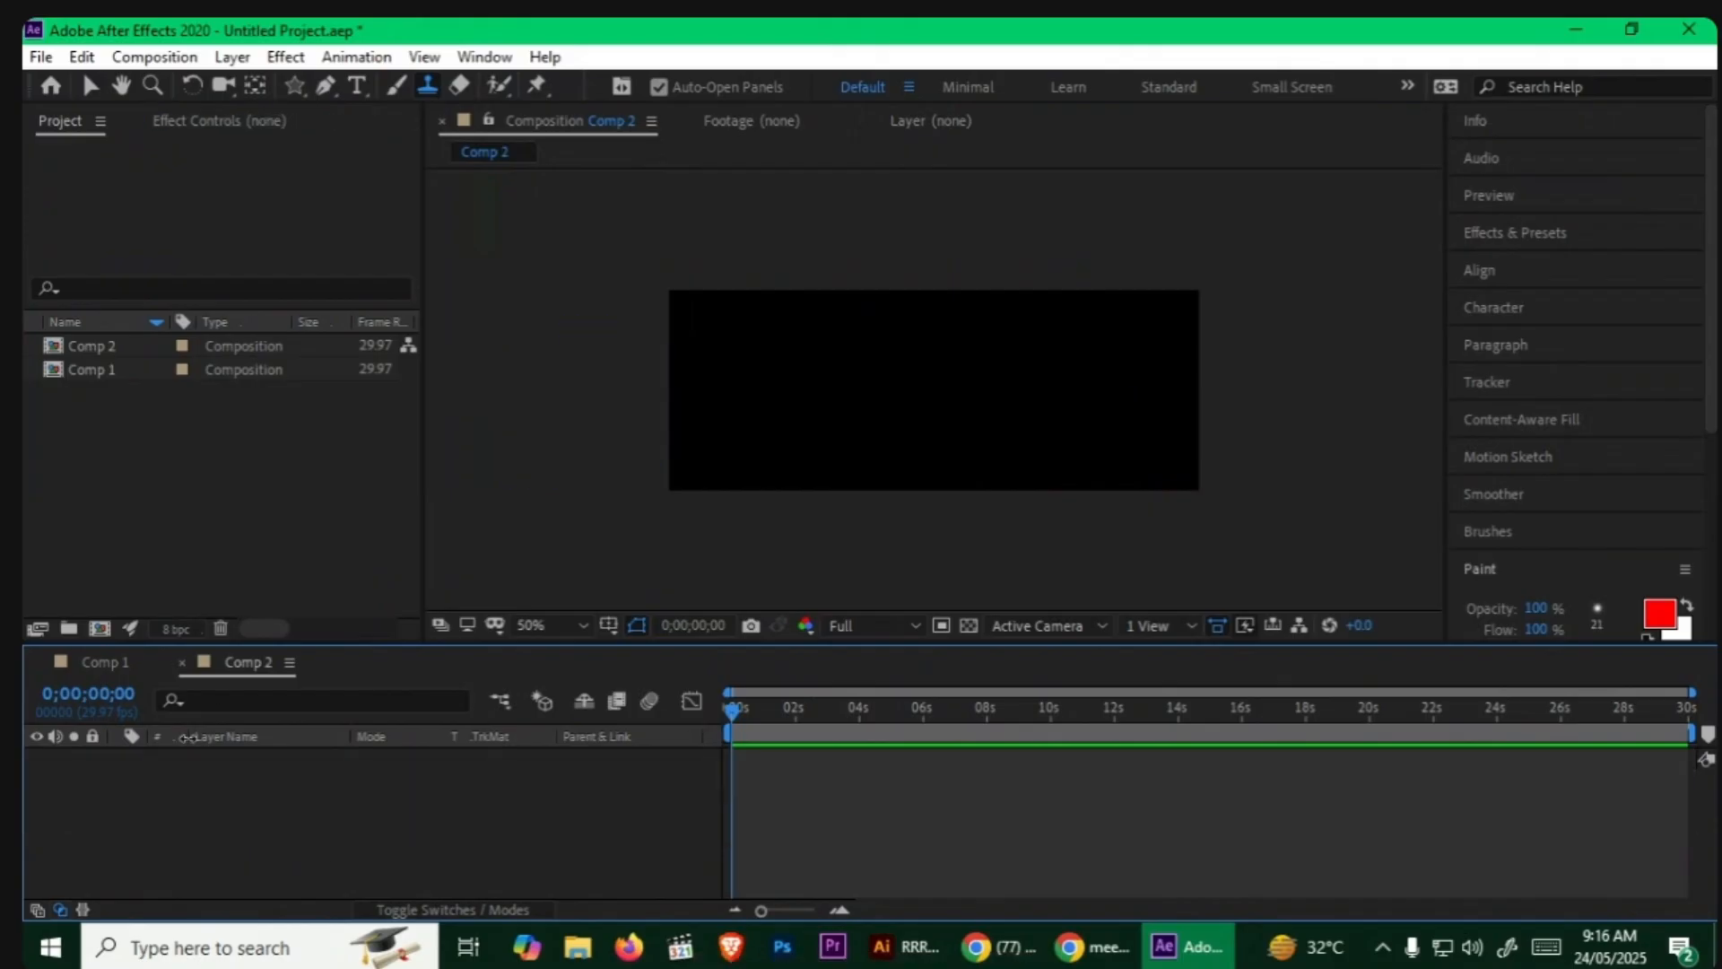
Step: Switch to File Explorer and open the Parenting folder in D: under Assignments, 2.Audio Video, 2.After effects, assets
key(super+e)
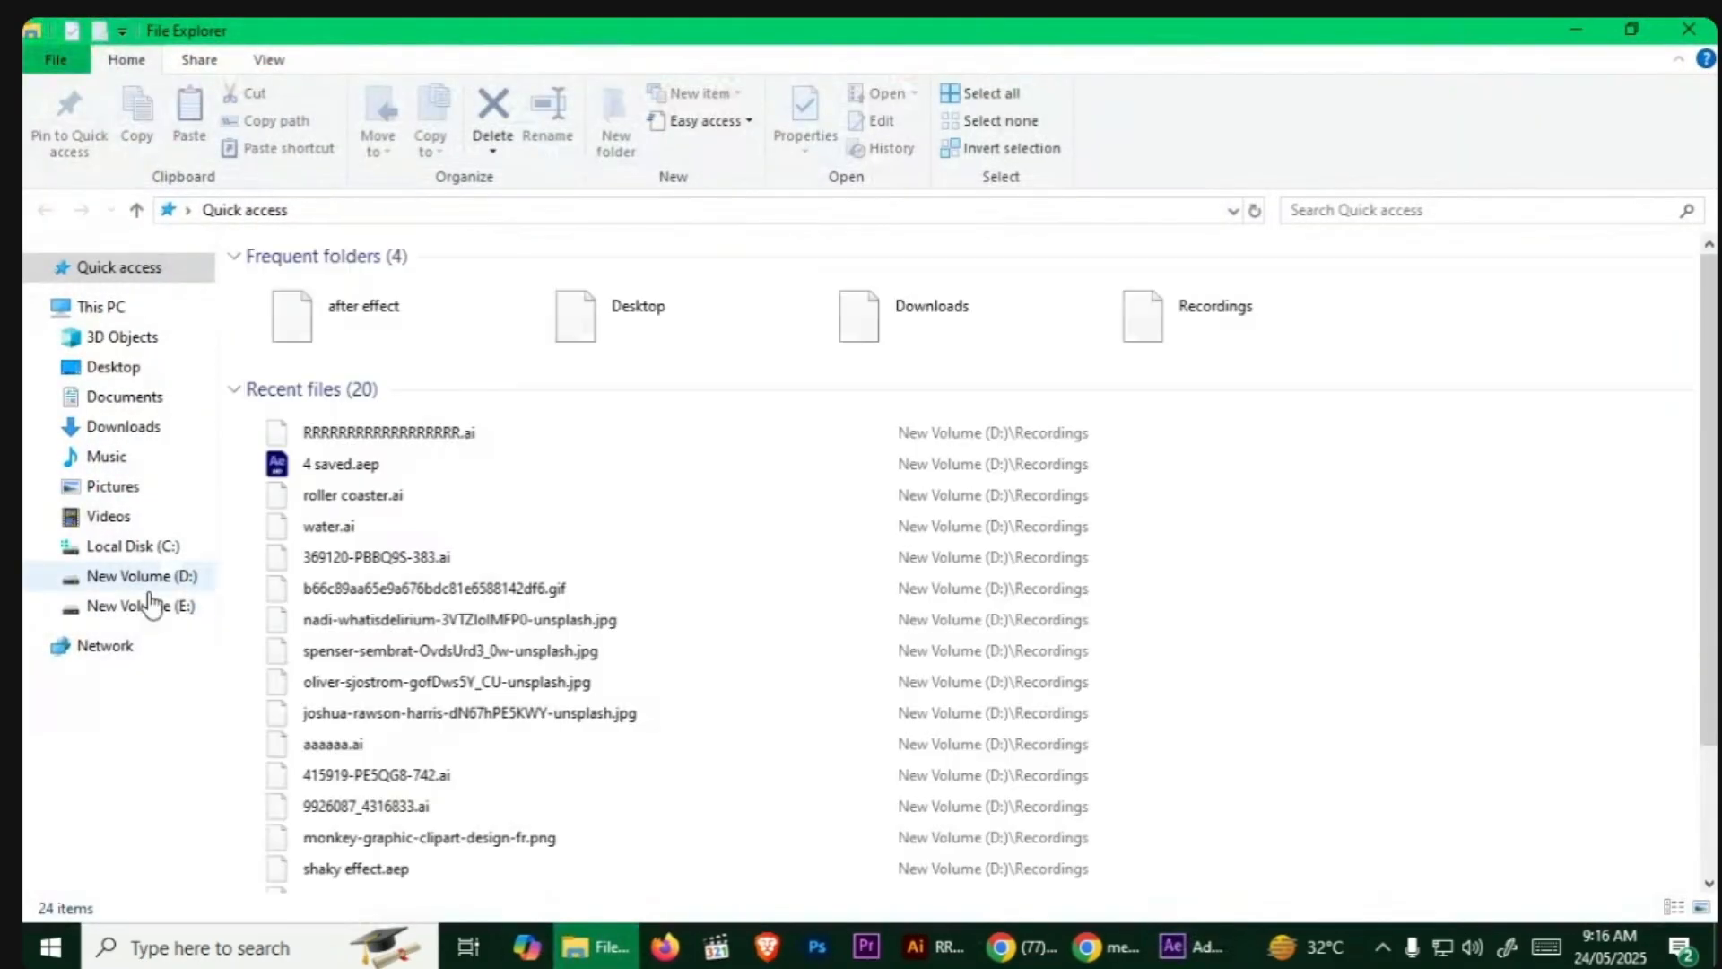
click(153, 603)
click(139, 575)
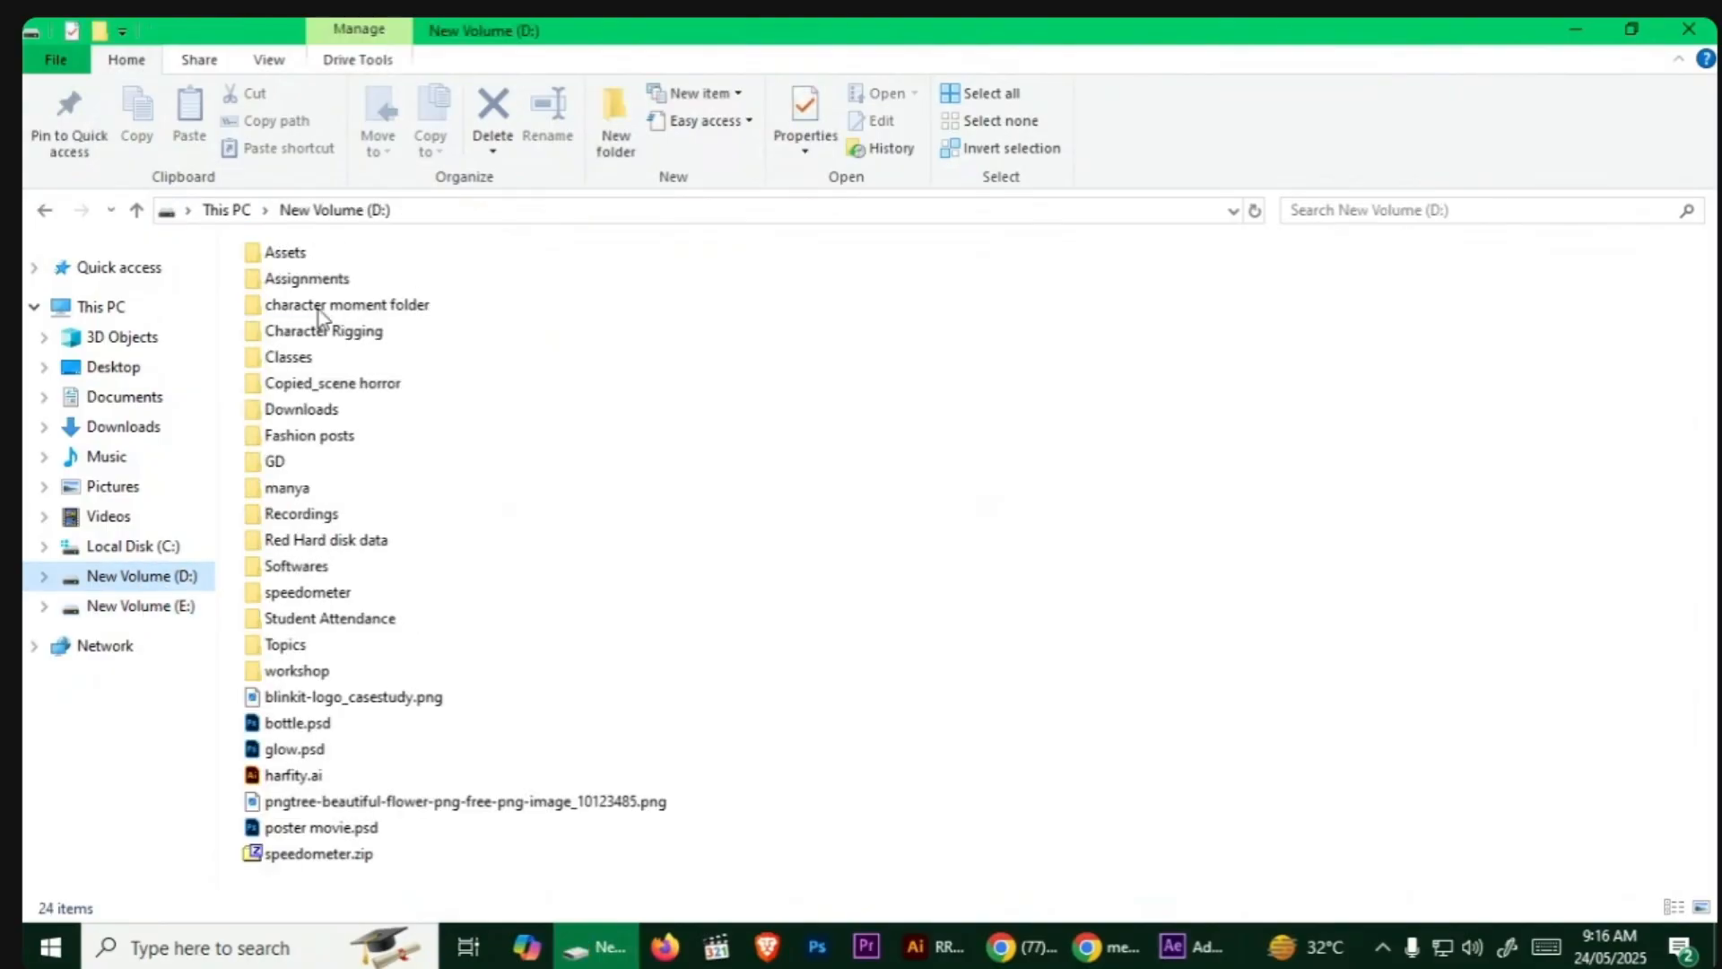
double_click(316, 277)
double_click(352, 254)
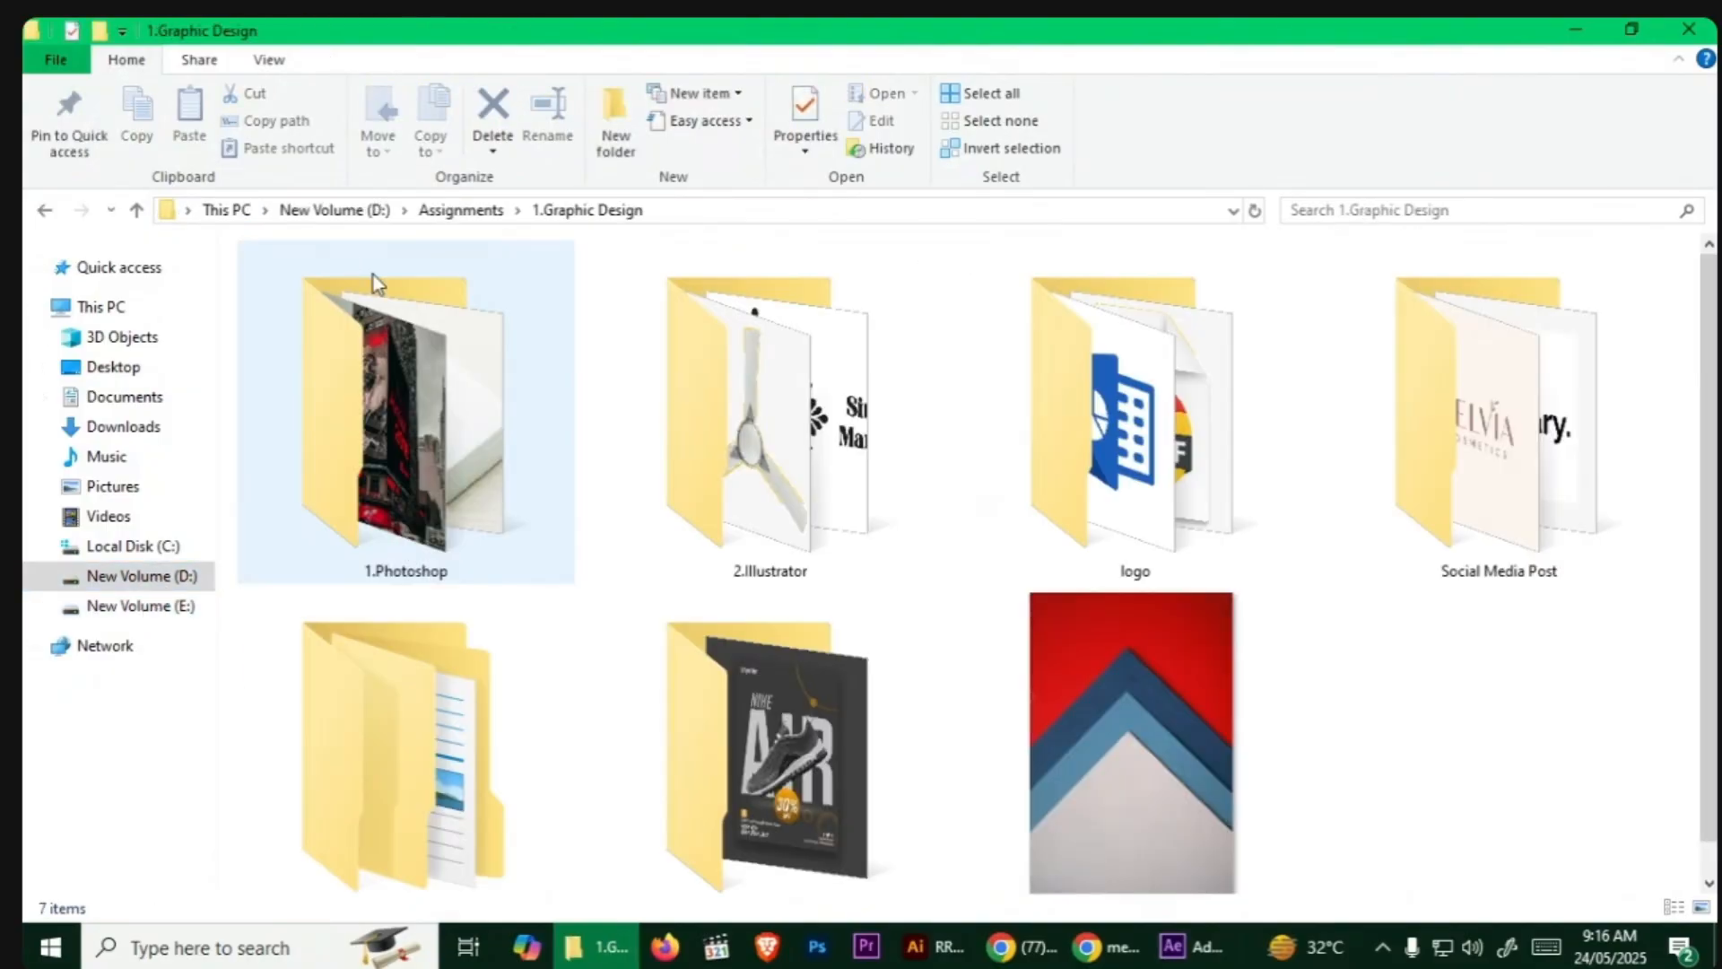
click(47, 210)
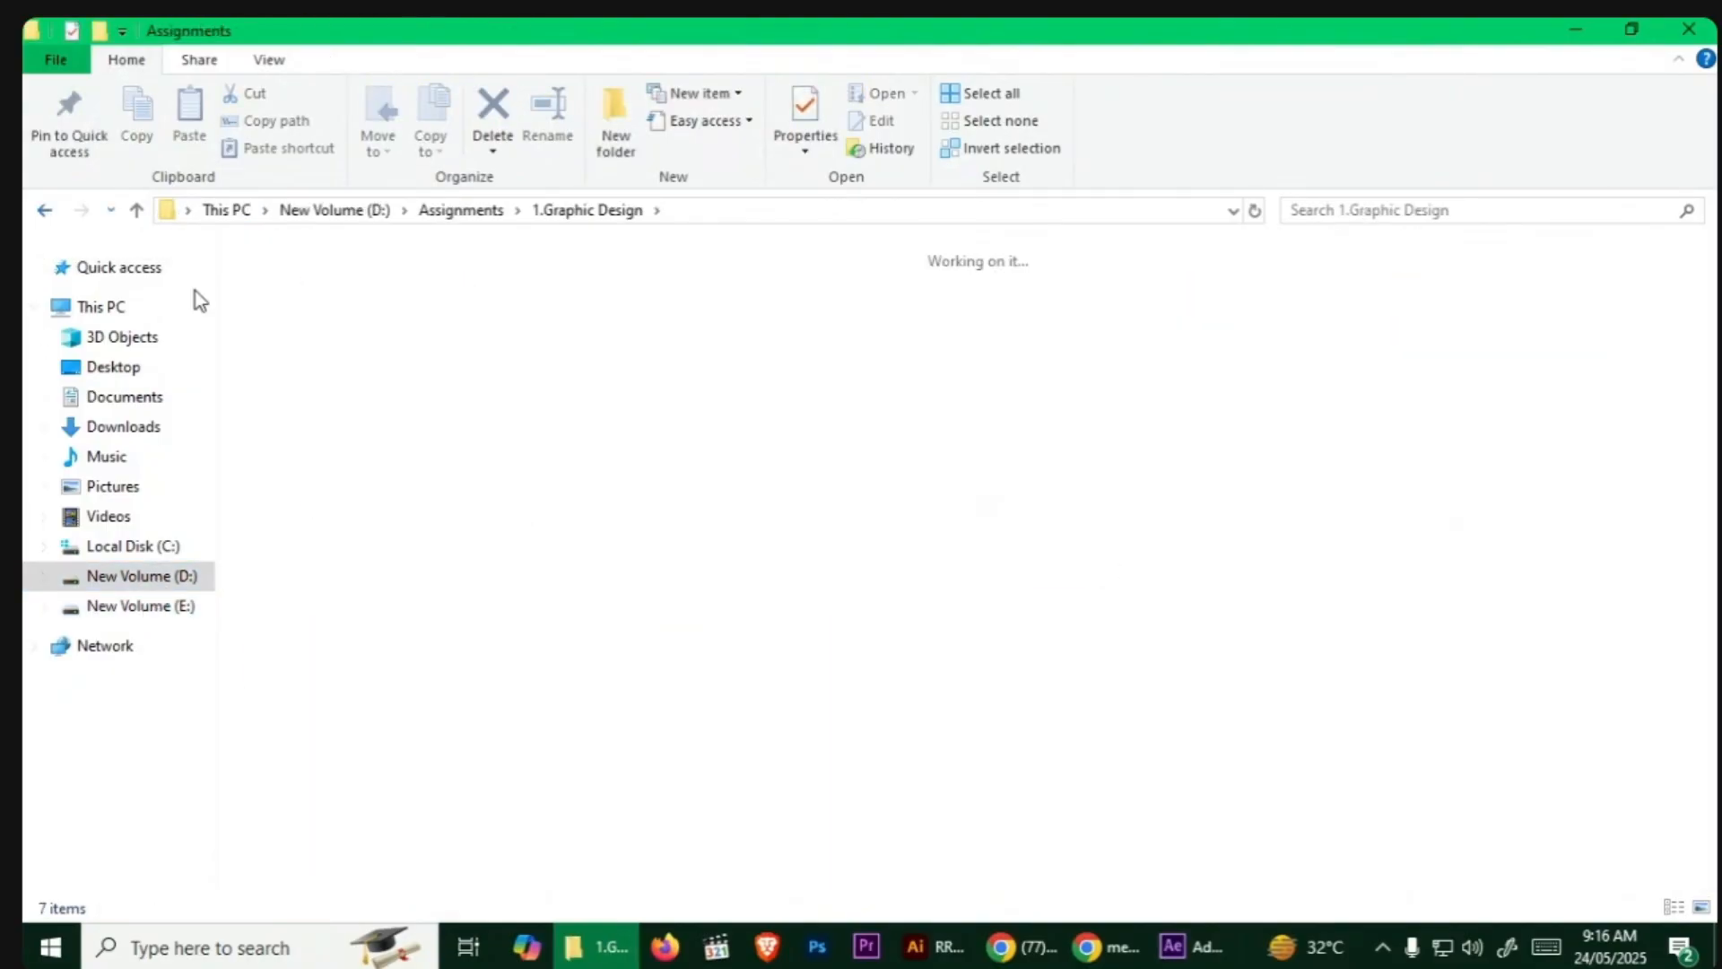
double_click(358, 284)
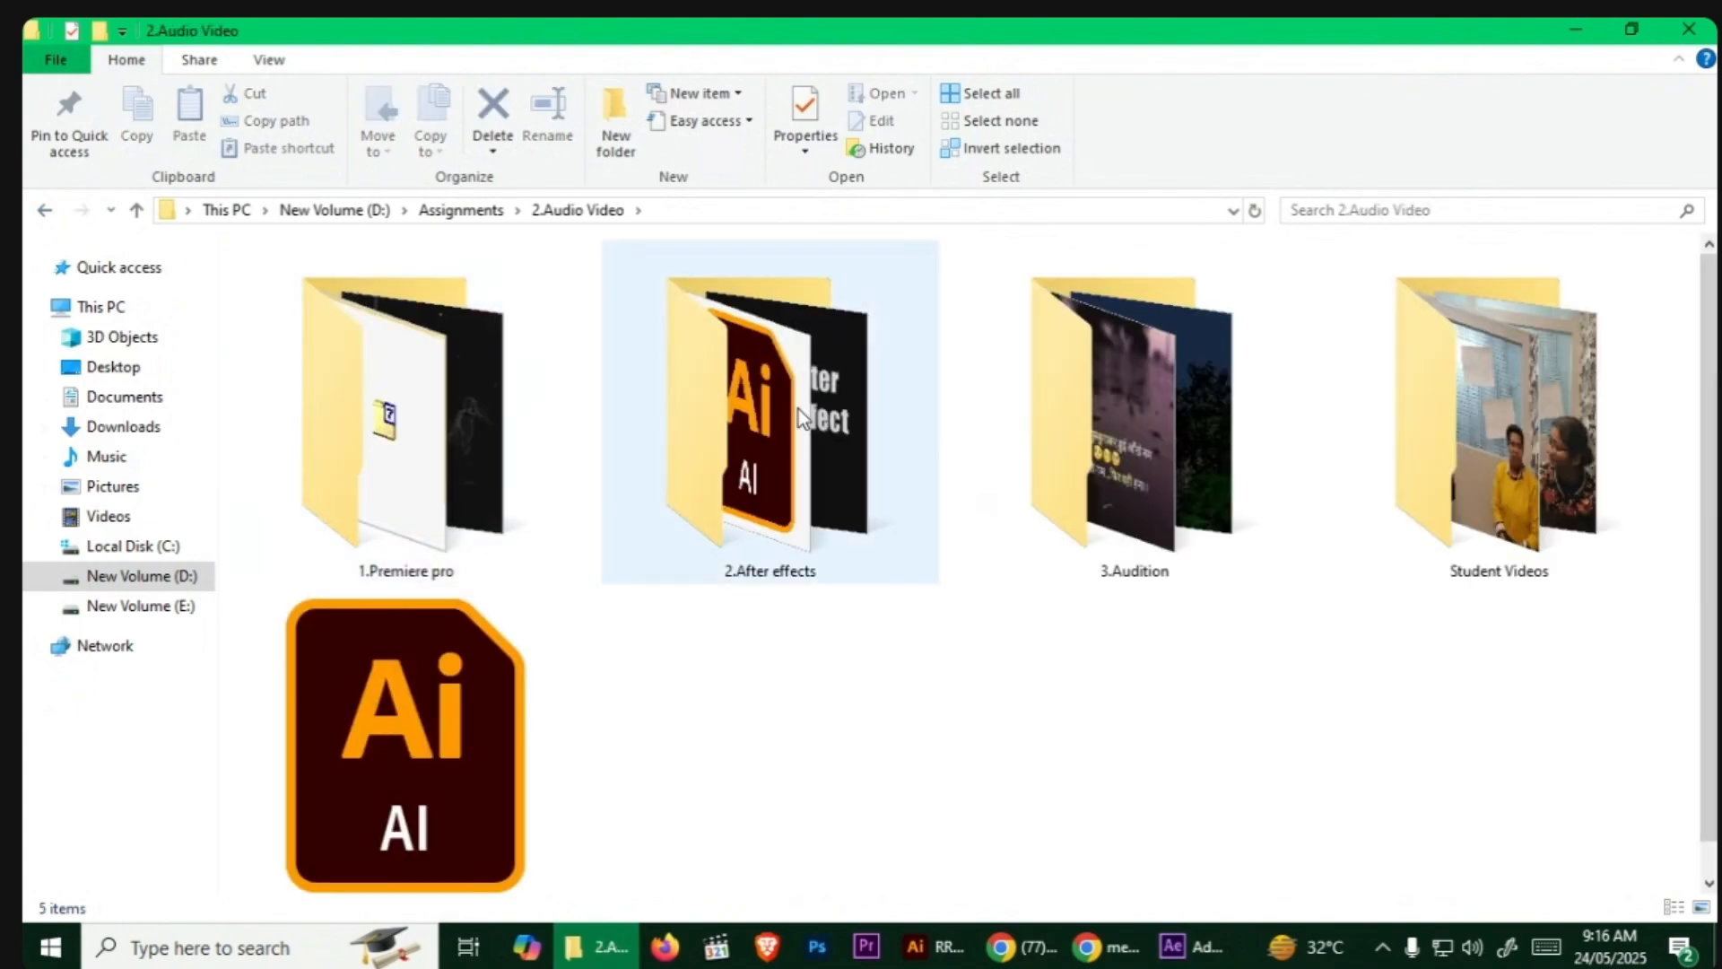
double_click(798, 409)
double_click(1208, 490)
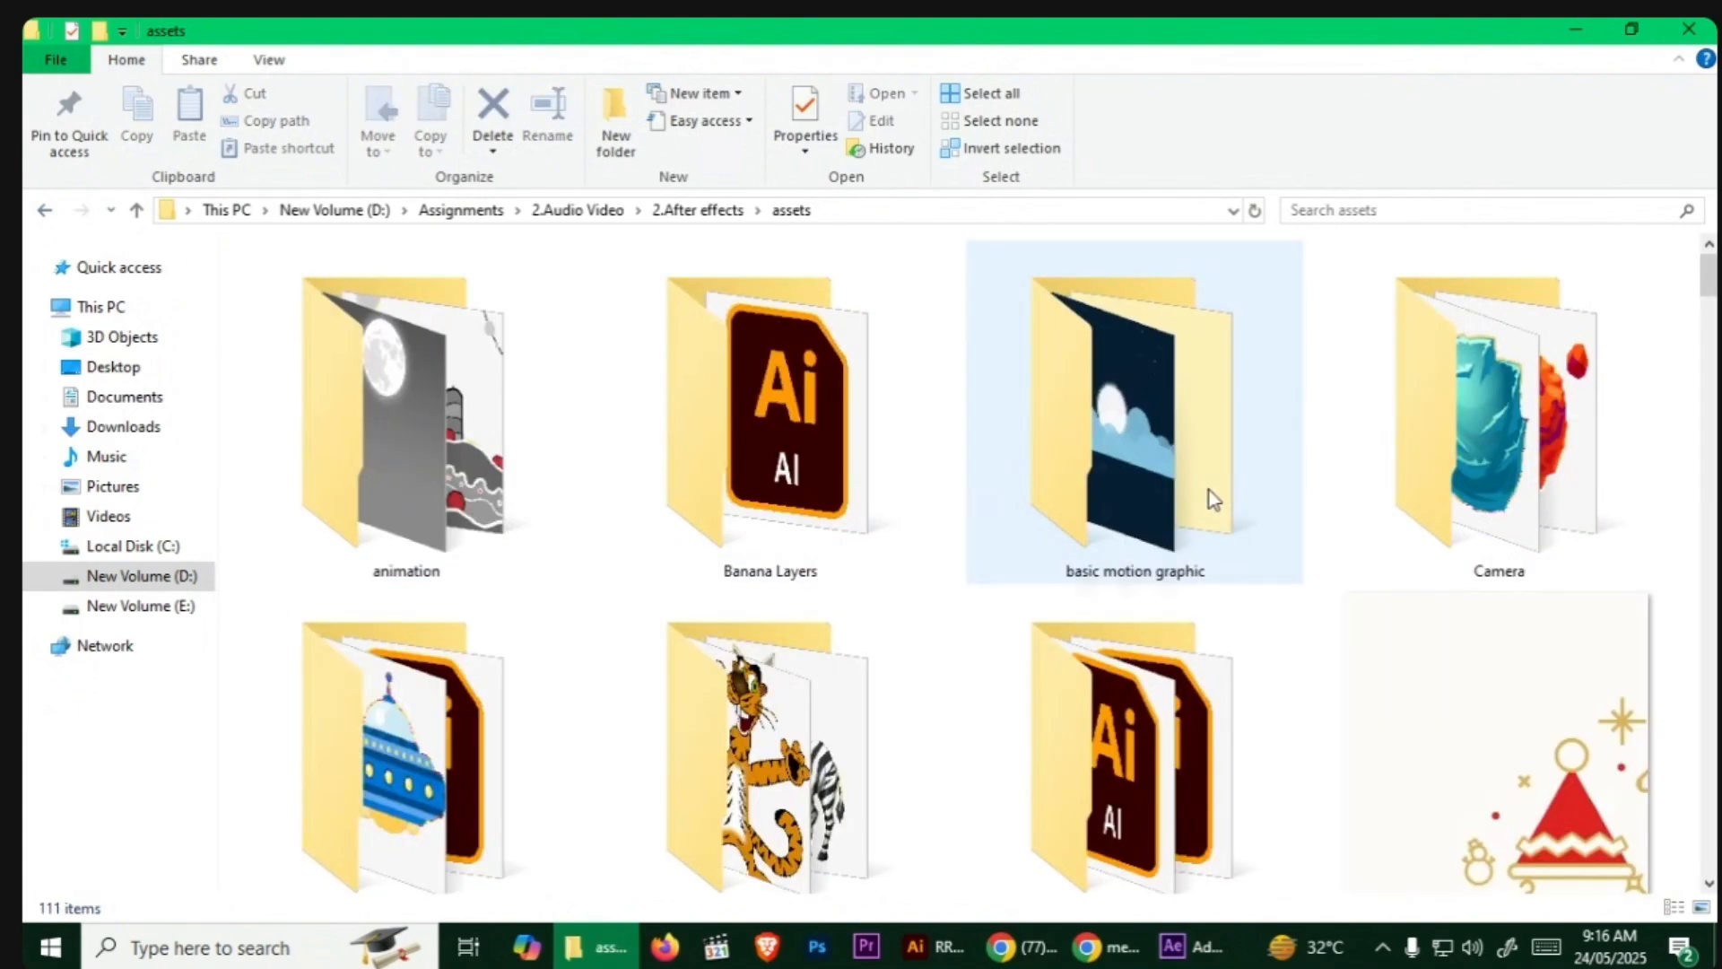
scroll(976, 653, down, 1)
double_click(554, 674)
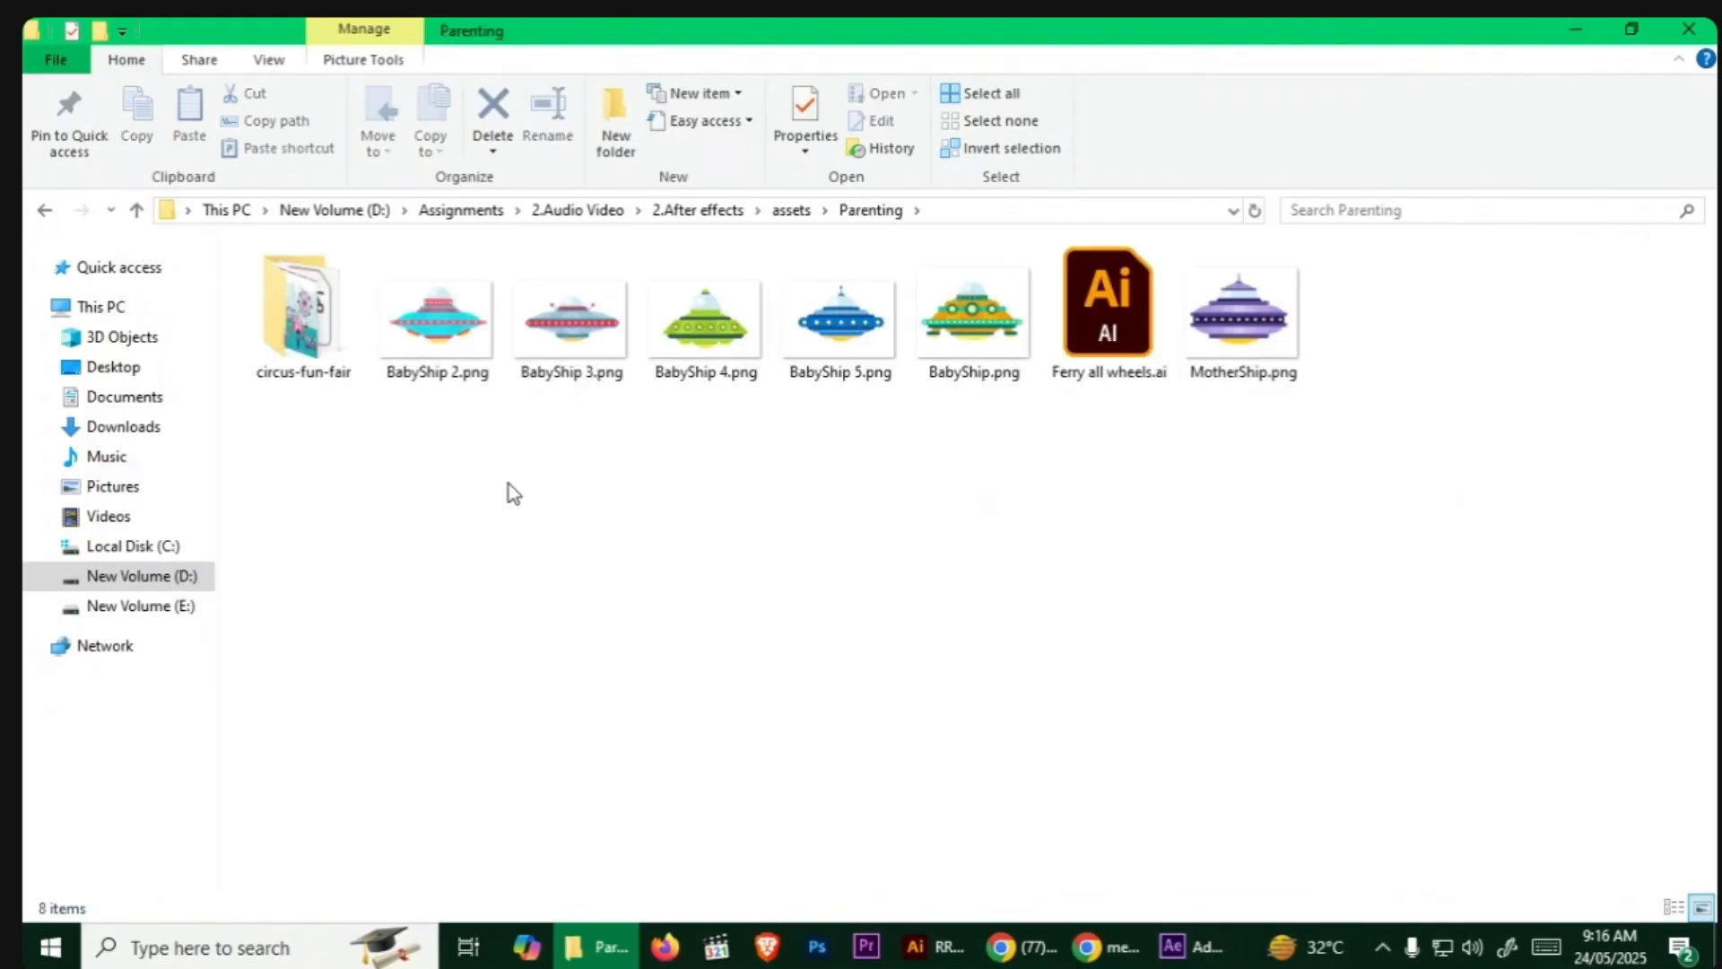
Step: Import BabyShip 4.png and MotherShip.png from the Parenting folder into the After Effects project
drag(608, 422, 417, 309)
drag(783, 468, 687, 319)
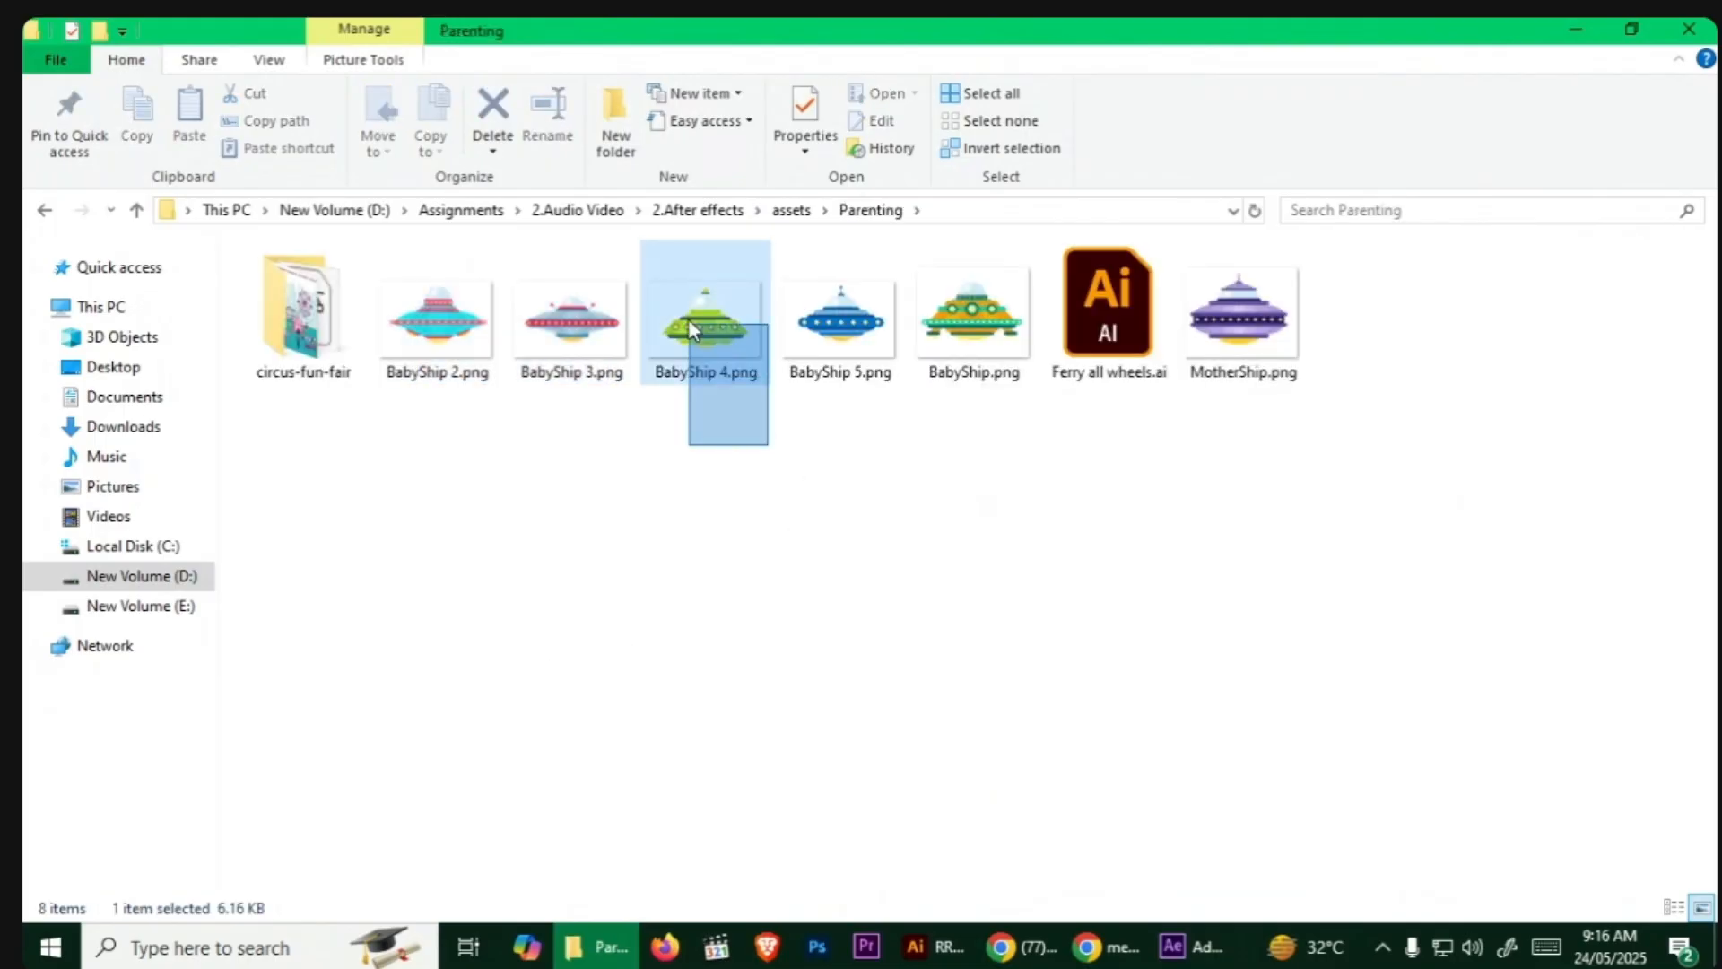
ctrl+click(1272, 343)
drag(1271, 342, 301, 540)
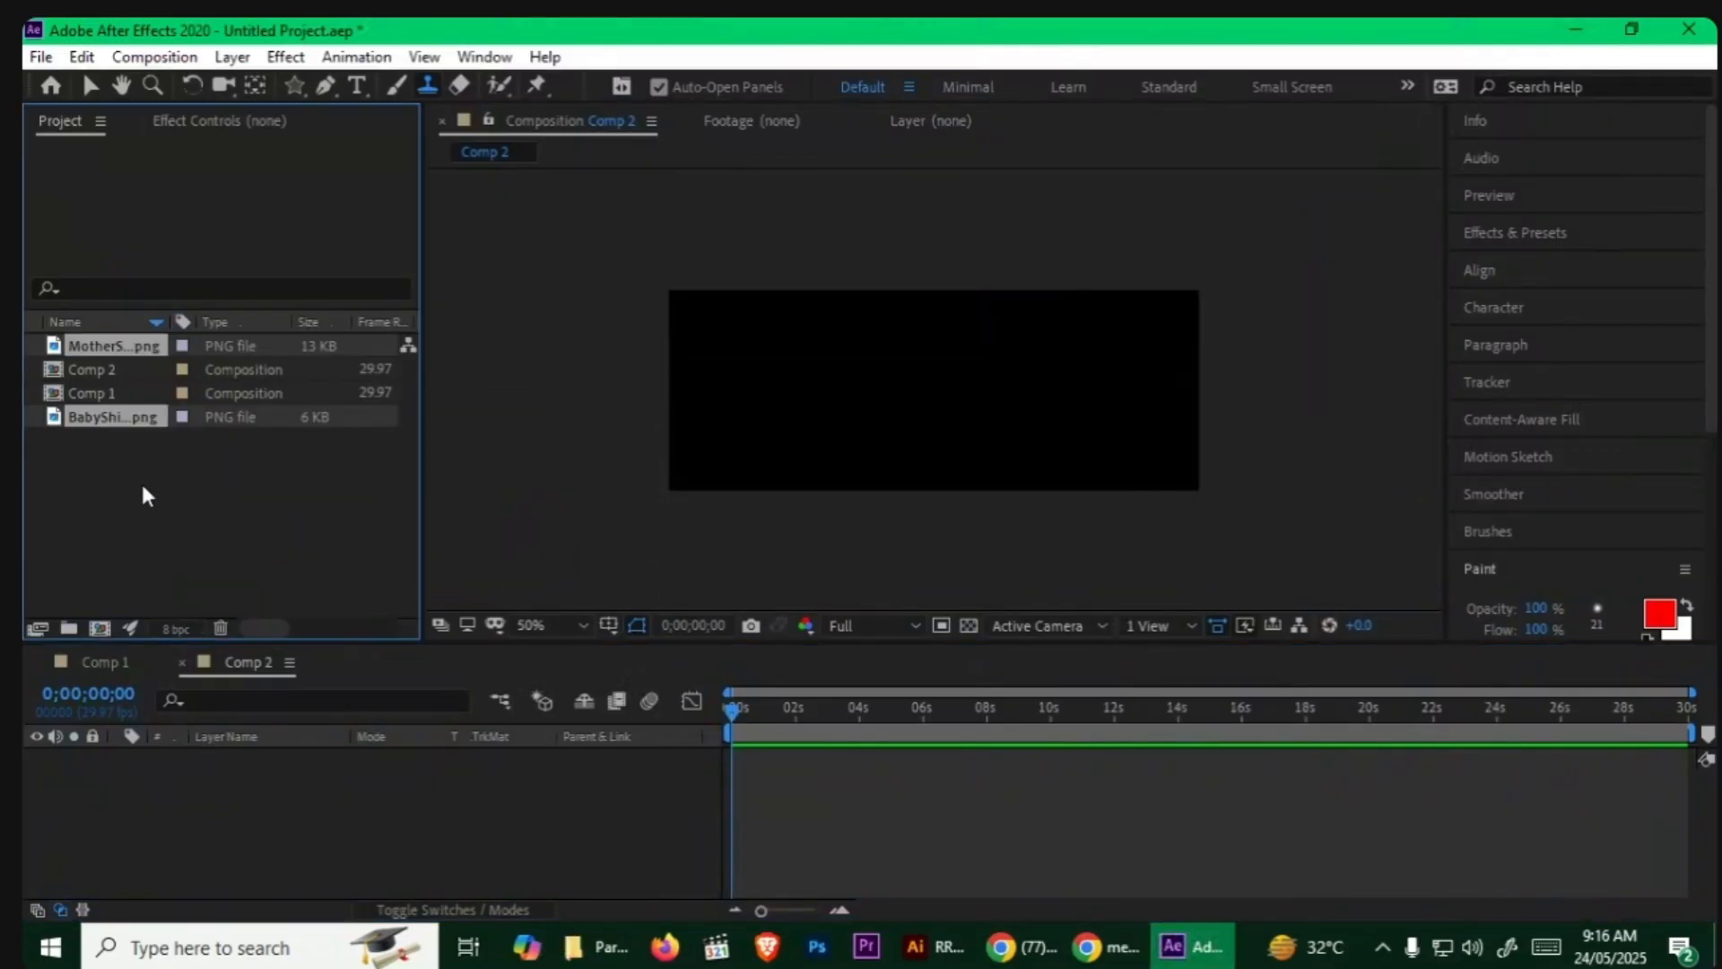
Step: Add BabyShip 4.png and MotherShip.png to Comp 2, with the baby ship's layer above the mother ship's
click(133, 345)
shift+click(134, 415)
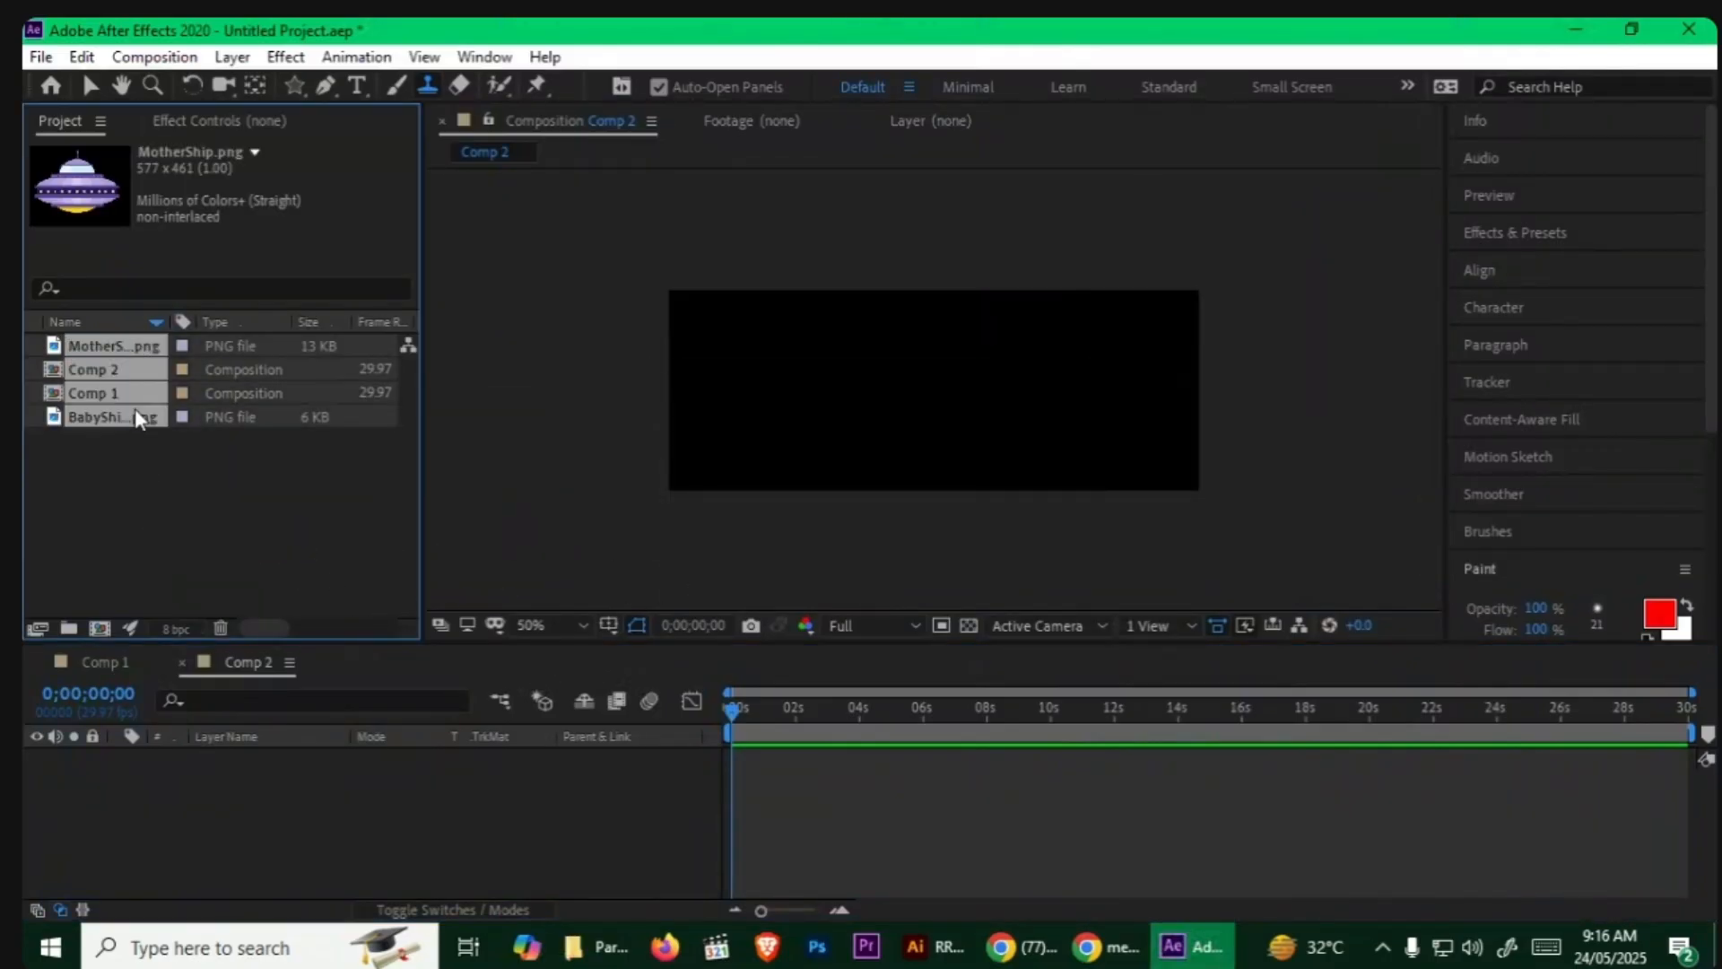
drag(146, 464, 269, 790)
ctrl+click(134, 345)
key(period)
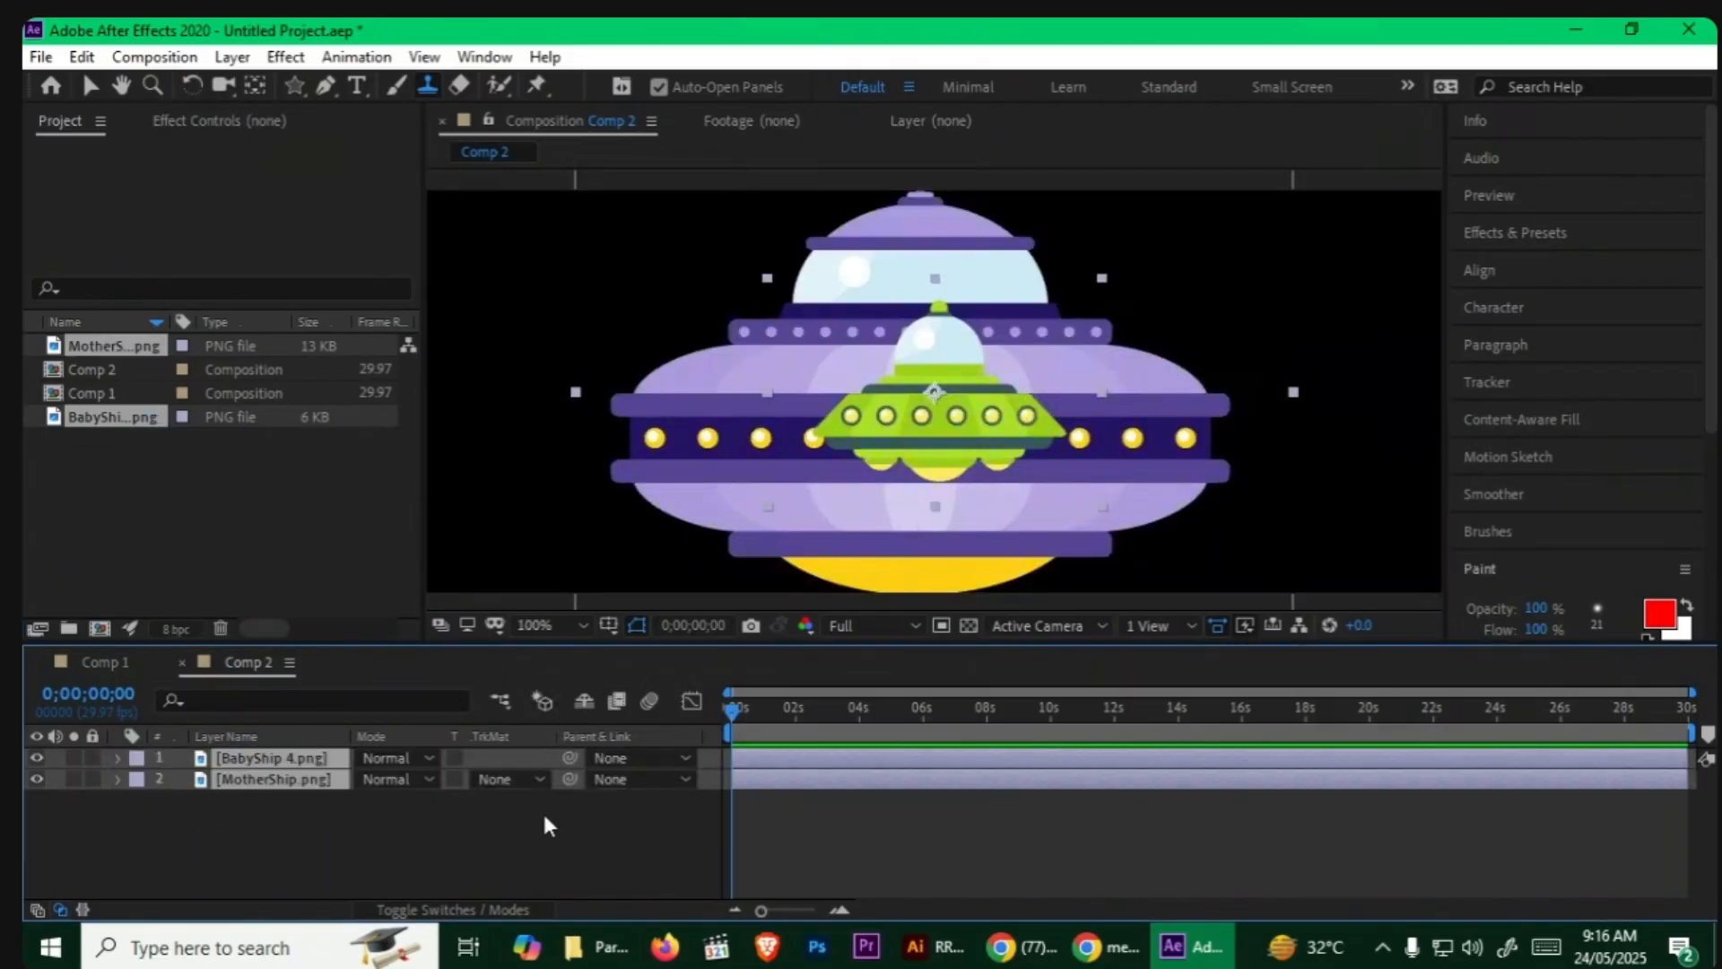
key(comma)
click(427, 830)
Step: Resize Comp 2 to 1920 px wide and 1080 px high in its composition settings
right_click(248, 662)
click(382, 198)
click(1229, 334)
text(1920)
click(1238, 371)
text(10)
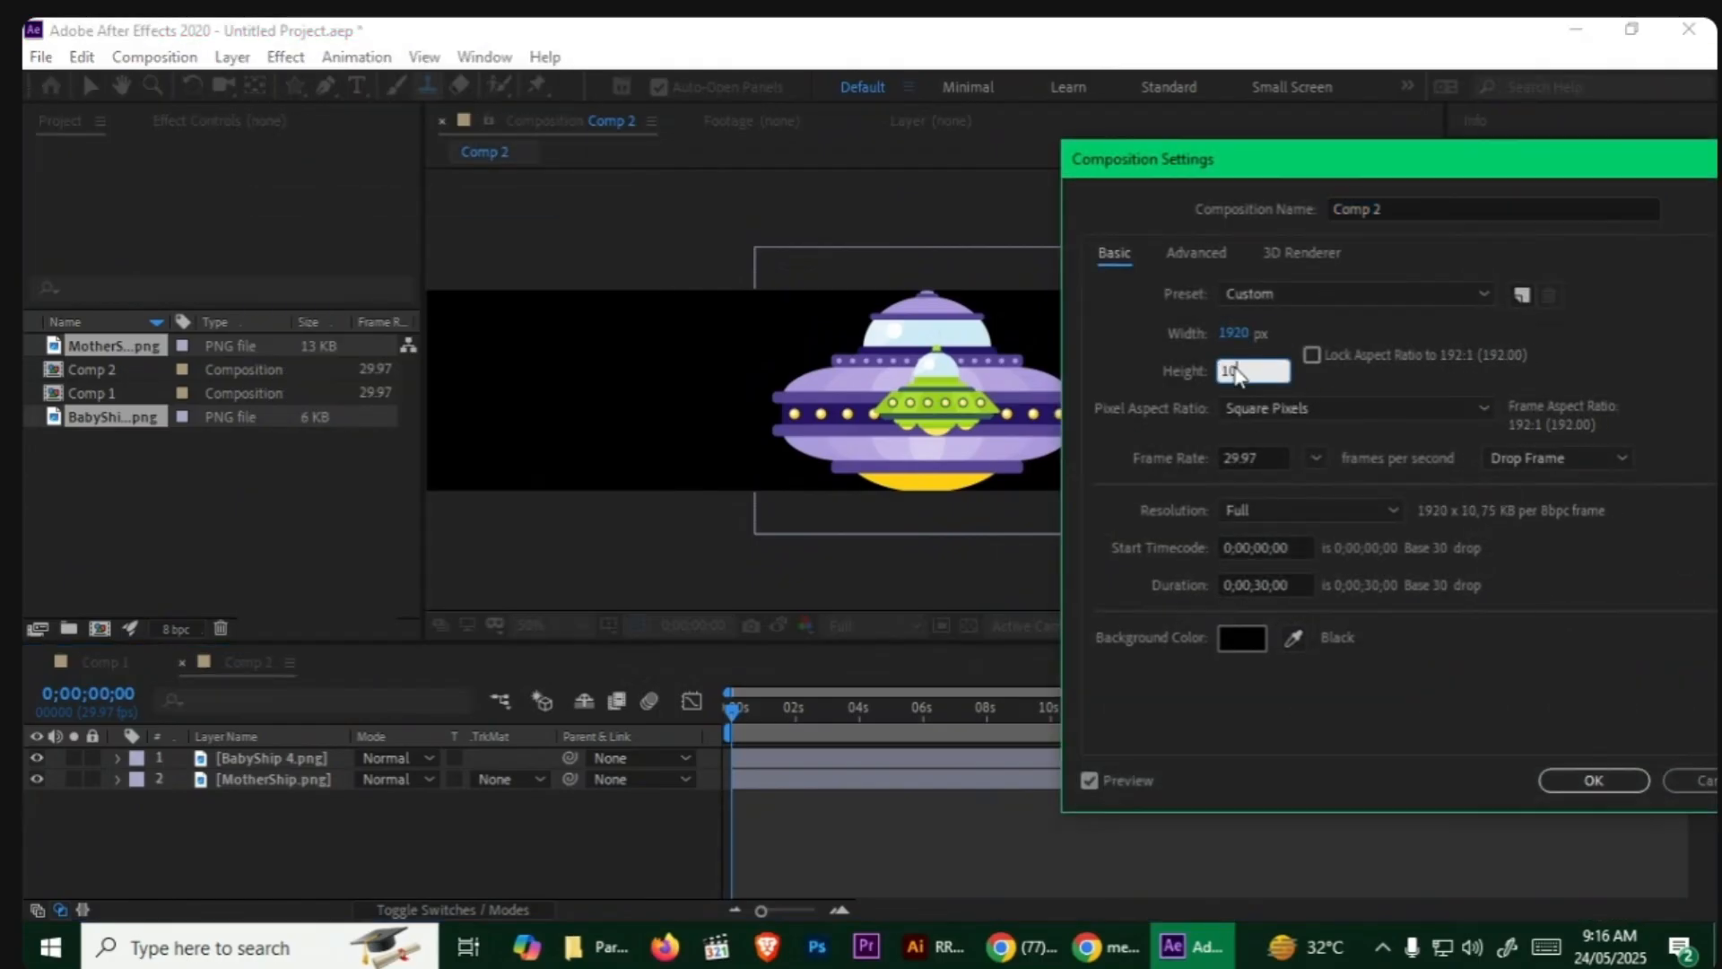
text(80)
click(1619, 779)
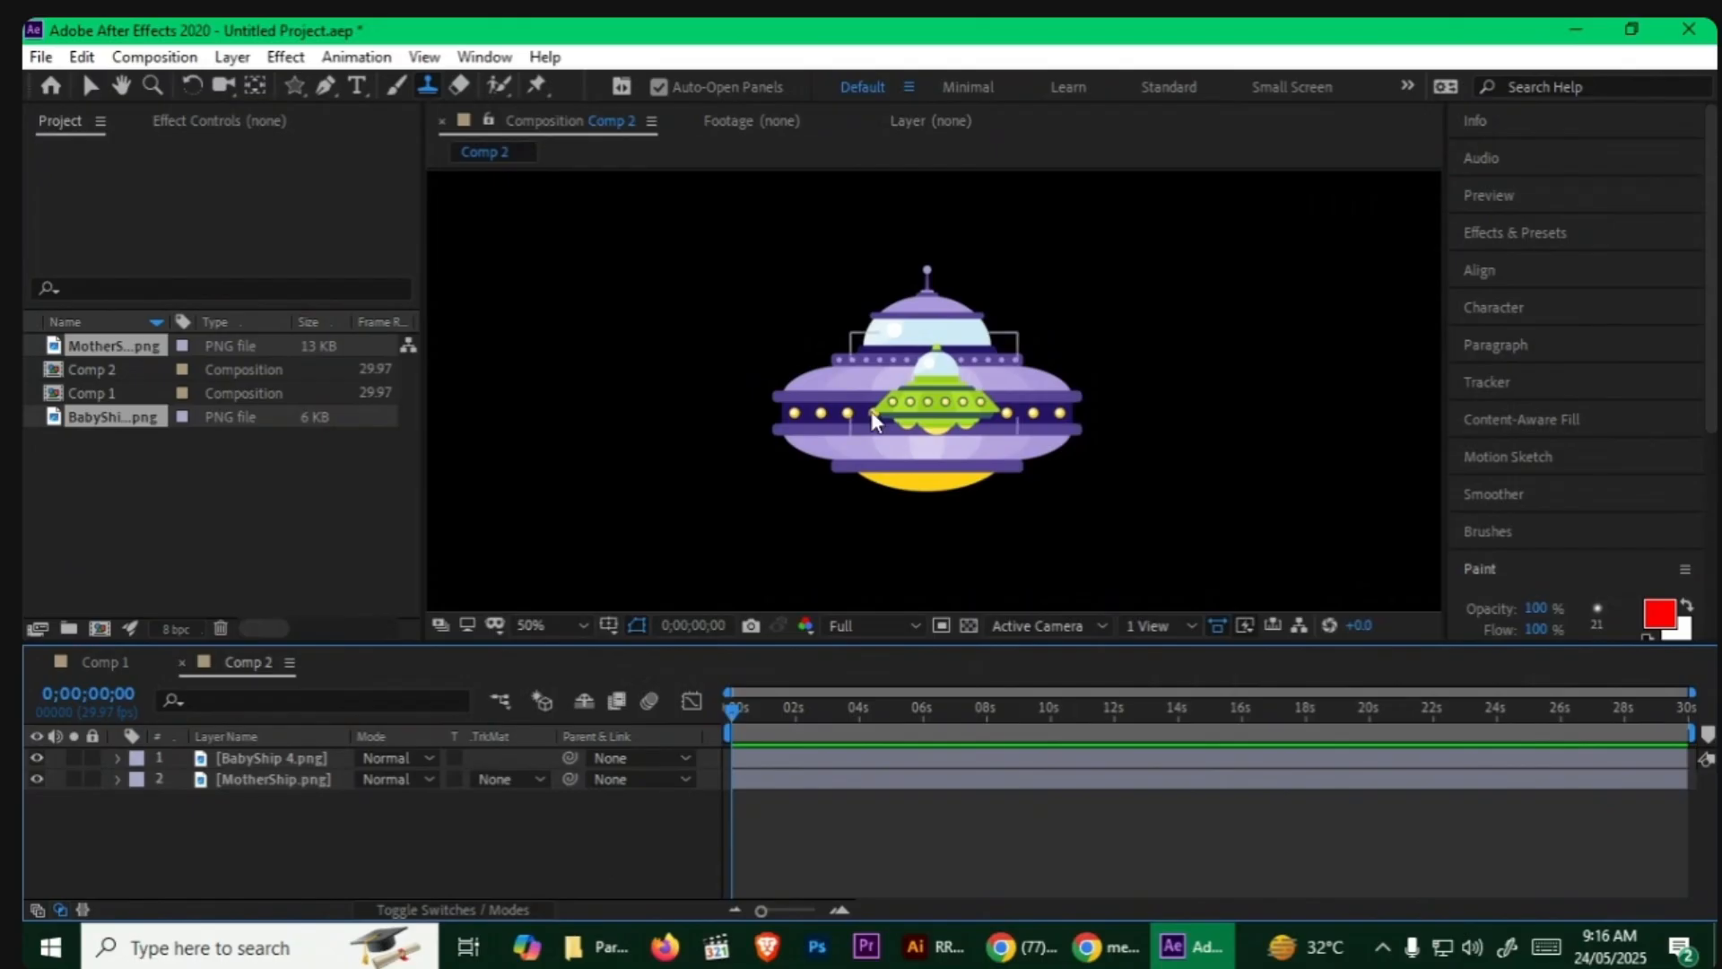
Step: Place the mother ship near the frame's left edge with the baby ship just to its right, and show the mother ship's Scale property
scroll(874, 421, down, 1)
click(269, 761)
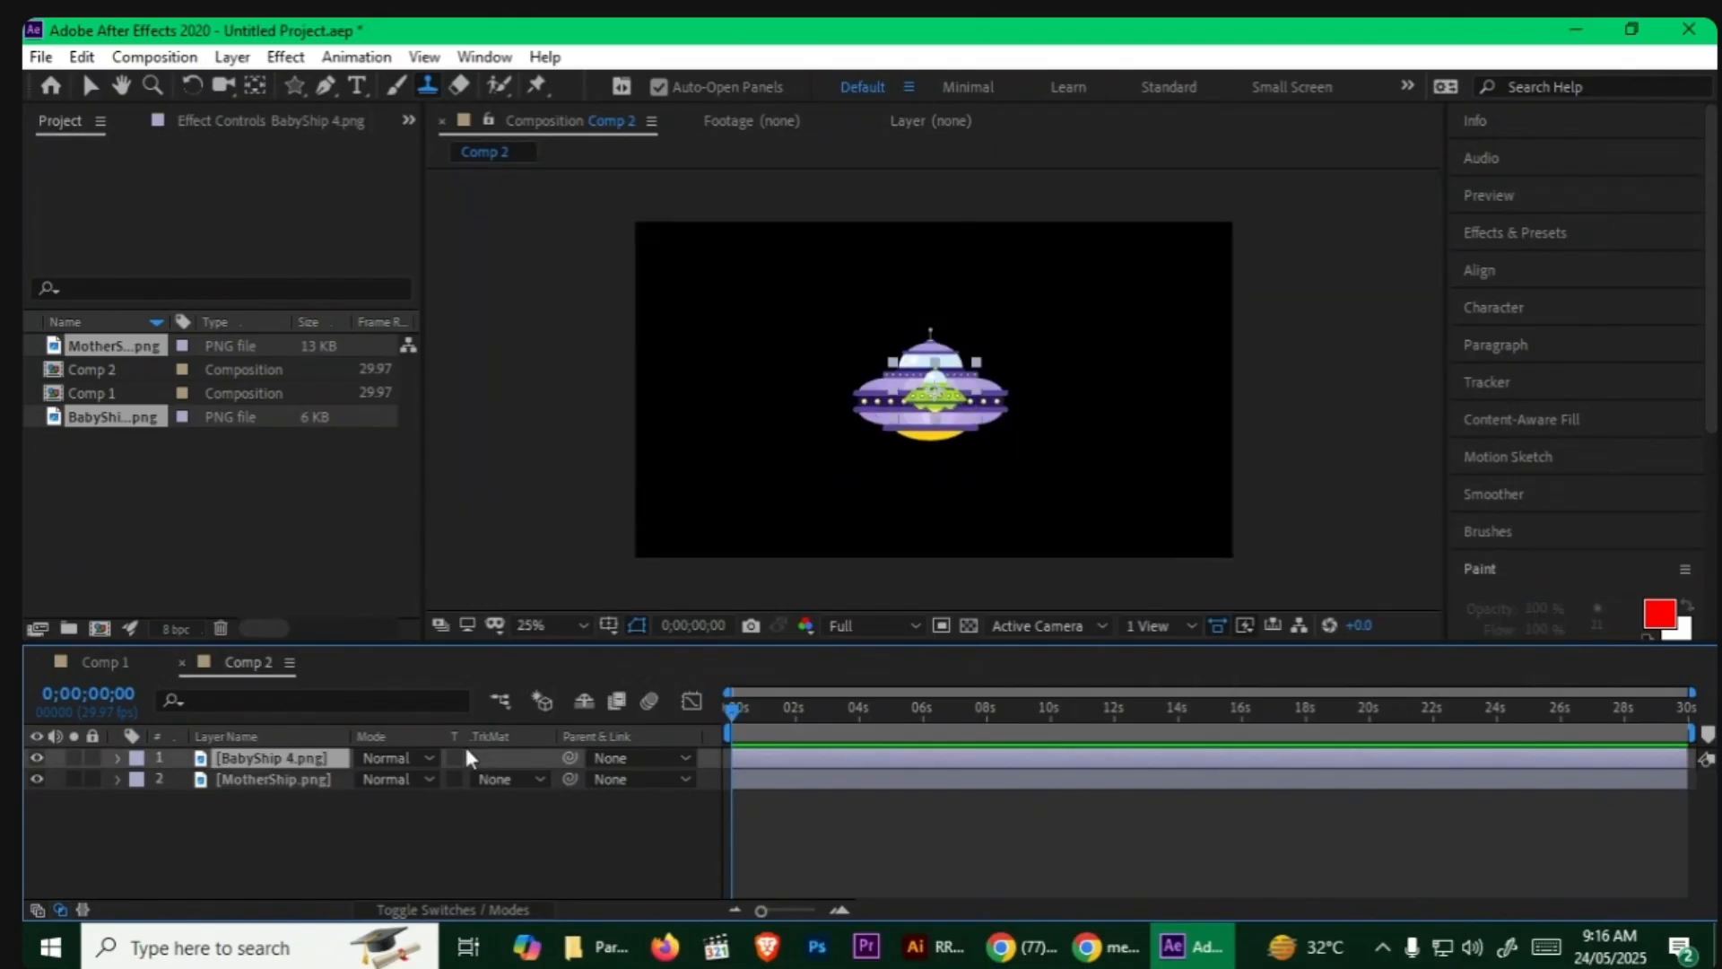
key(v)
mouse_move(910, 398)
mouse_down()
mouse_move(767, 380)
mouse_move(925, 399)
mouse_move(704, 387)
mouse_move(728, 387)
mouse_up()
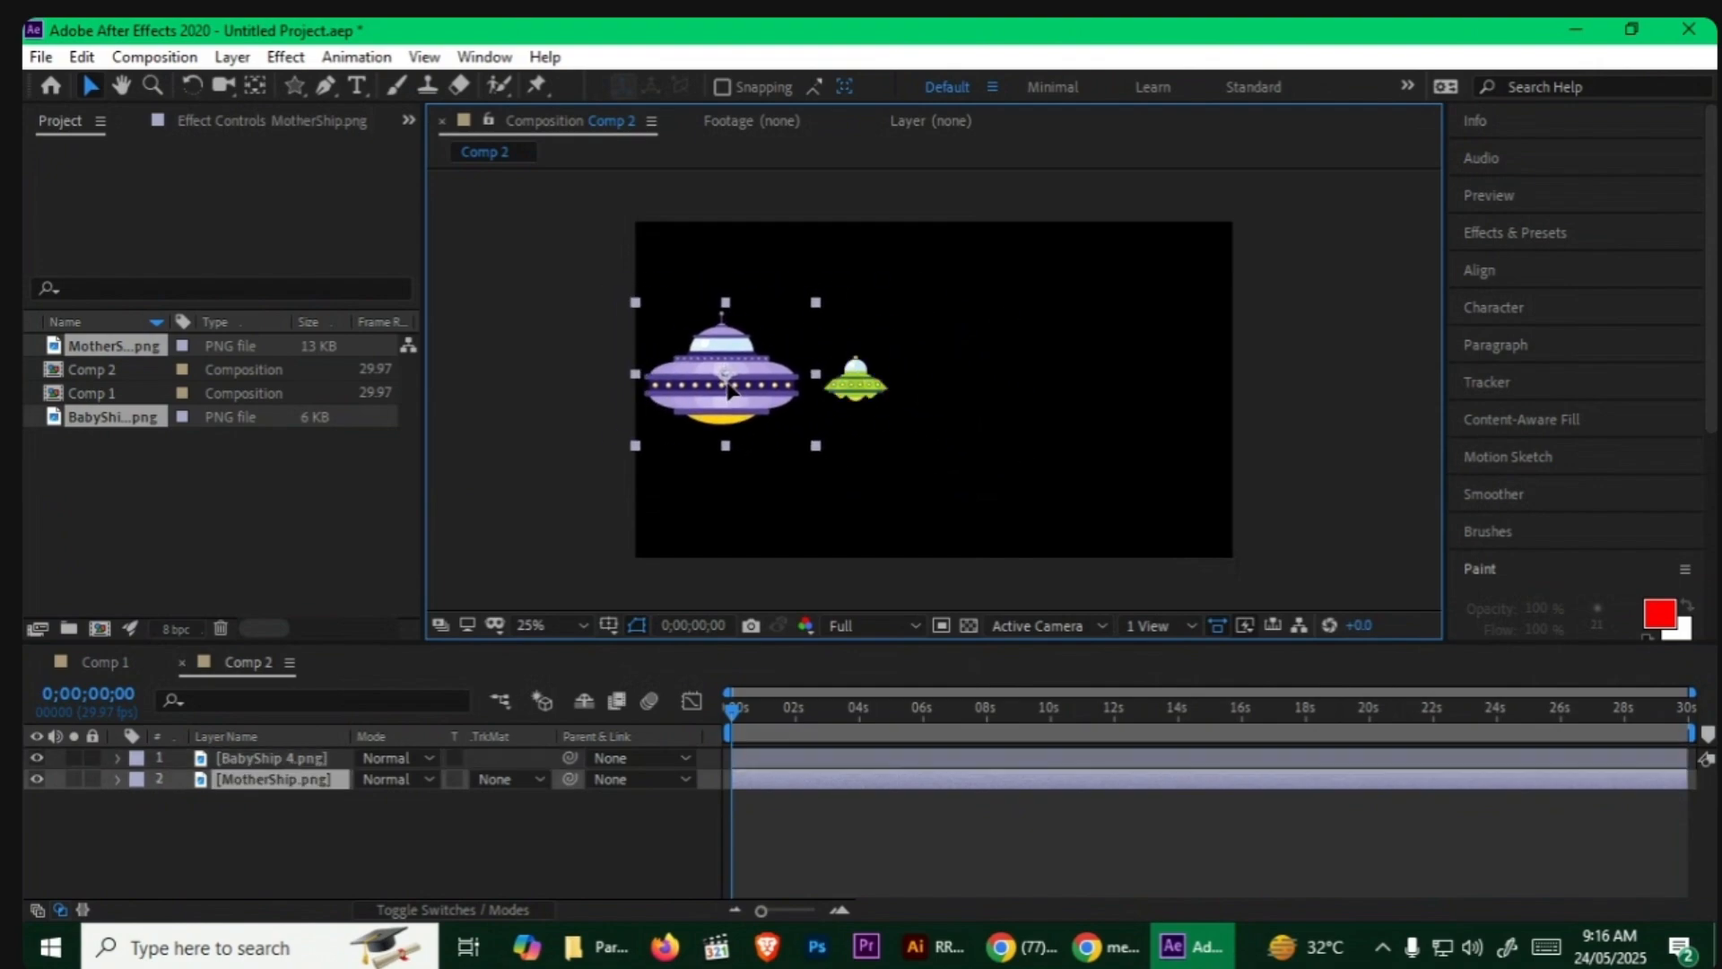
key(s)
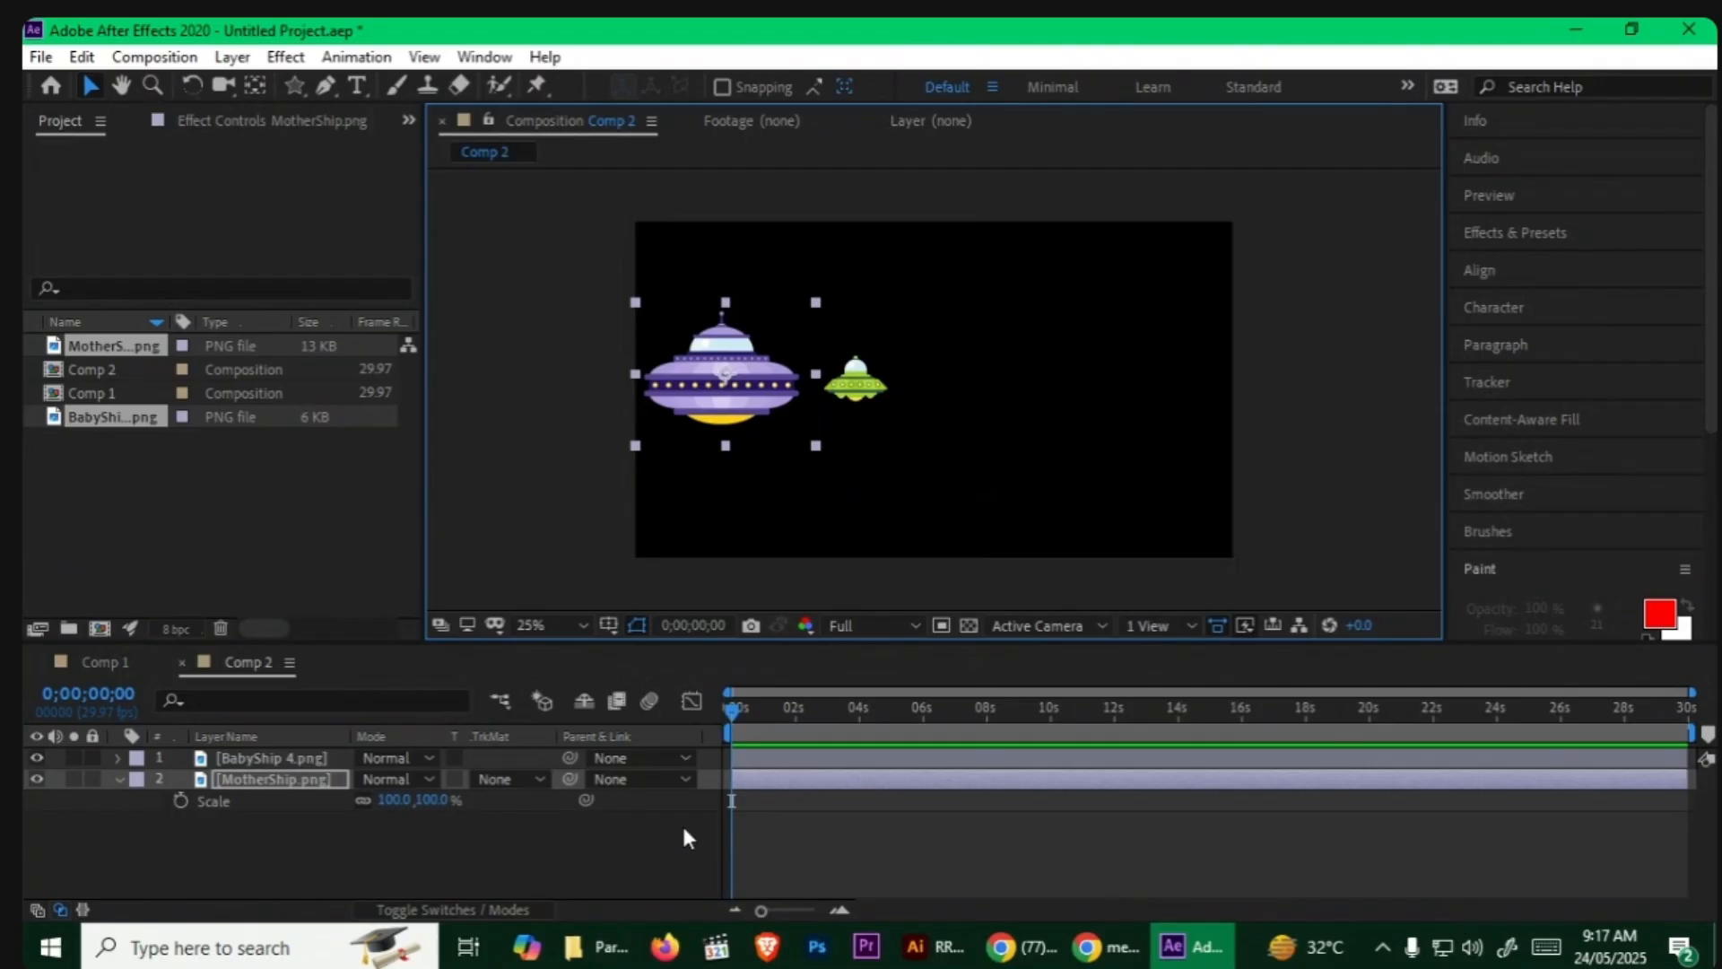
Step: Collapse the mother ship's Scale property and review Comp 2's composition settings
key(s)
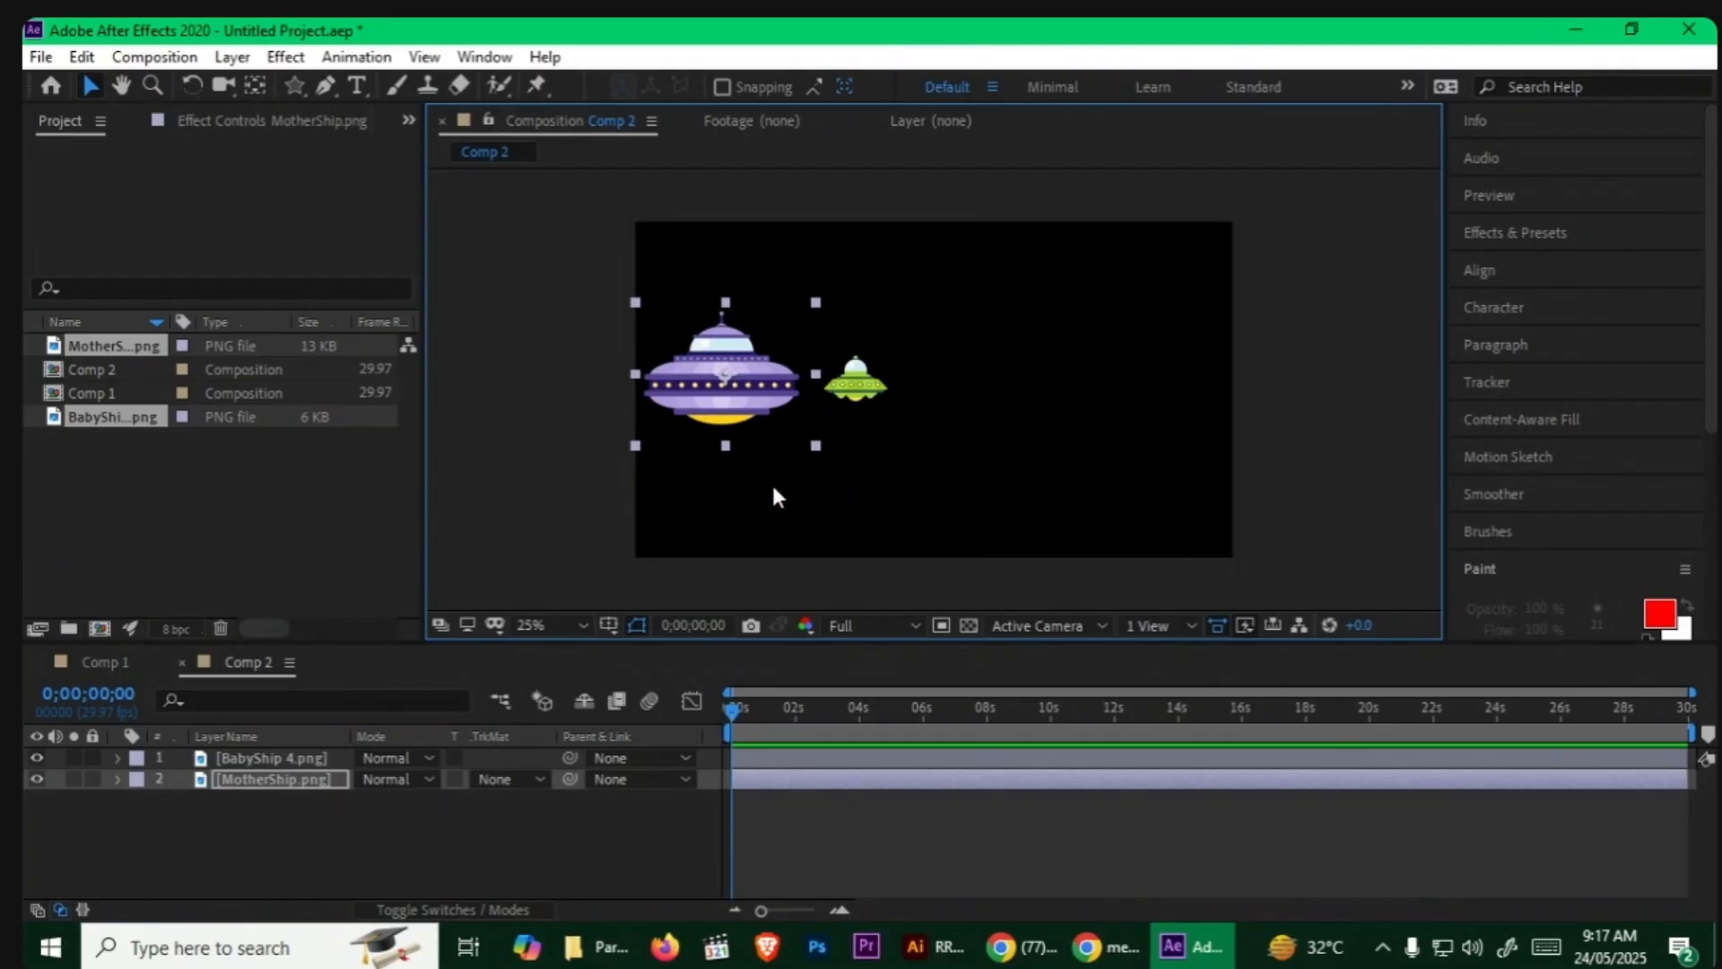
right_click(265, 674)
click(395, 213)
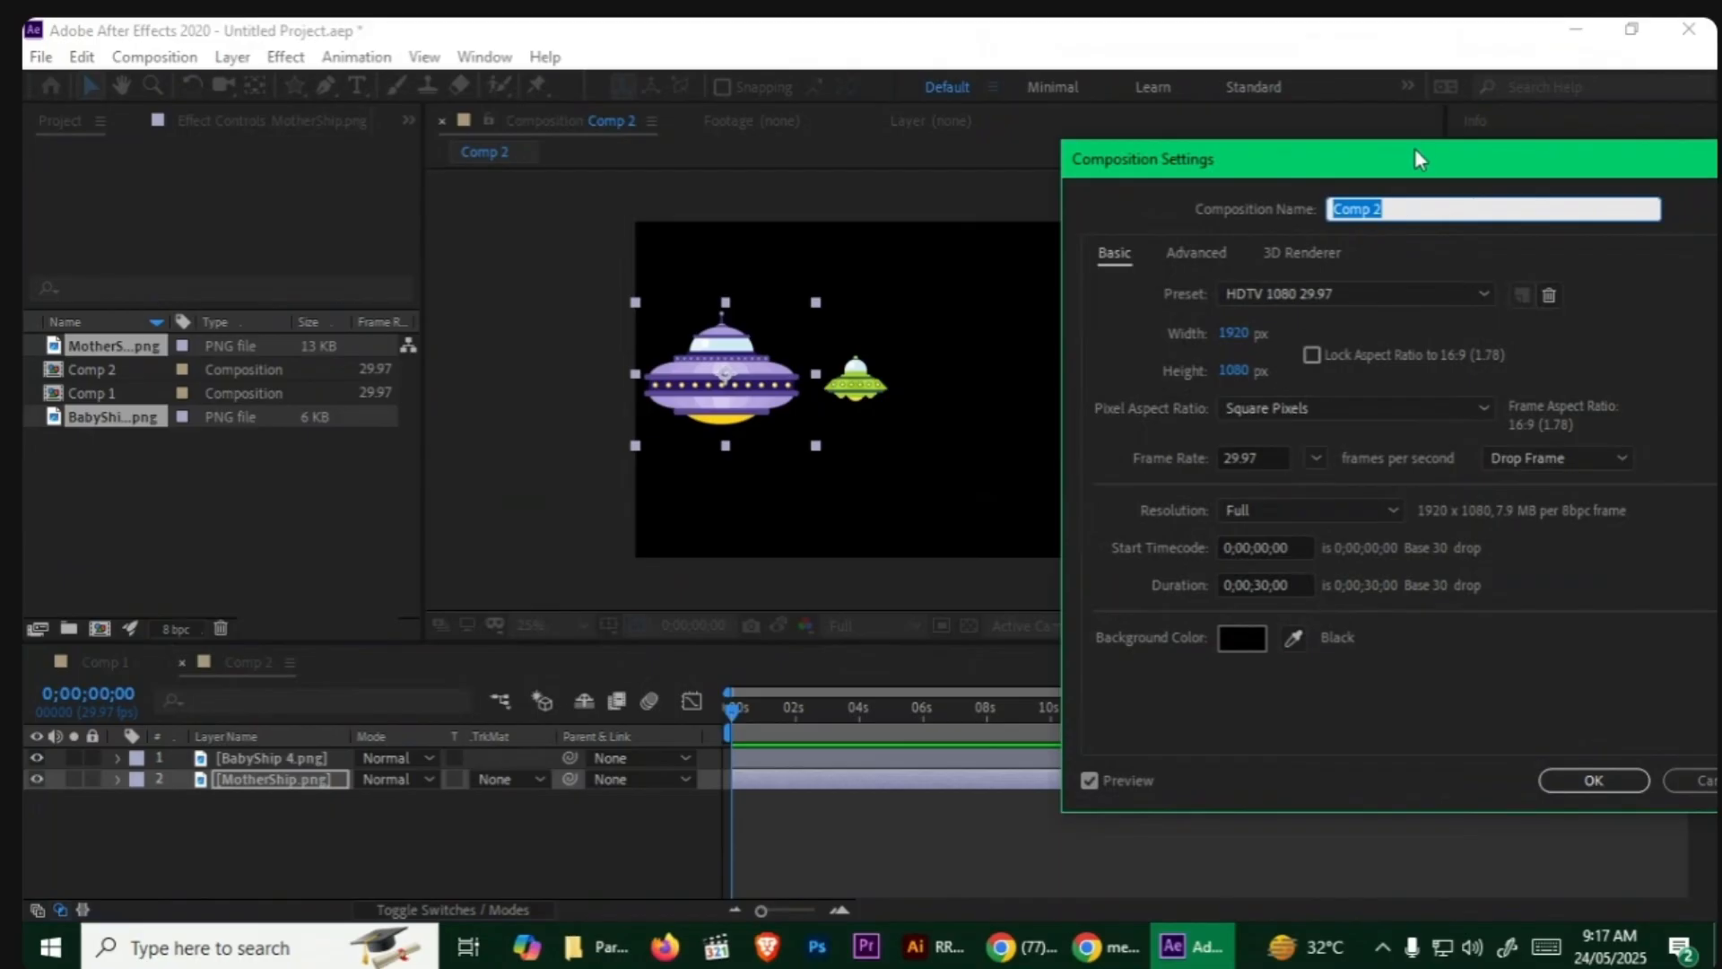
drag(1414, 148, 1234, 157)
click(1541, 794)
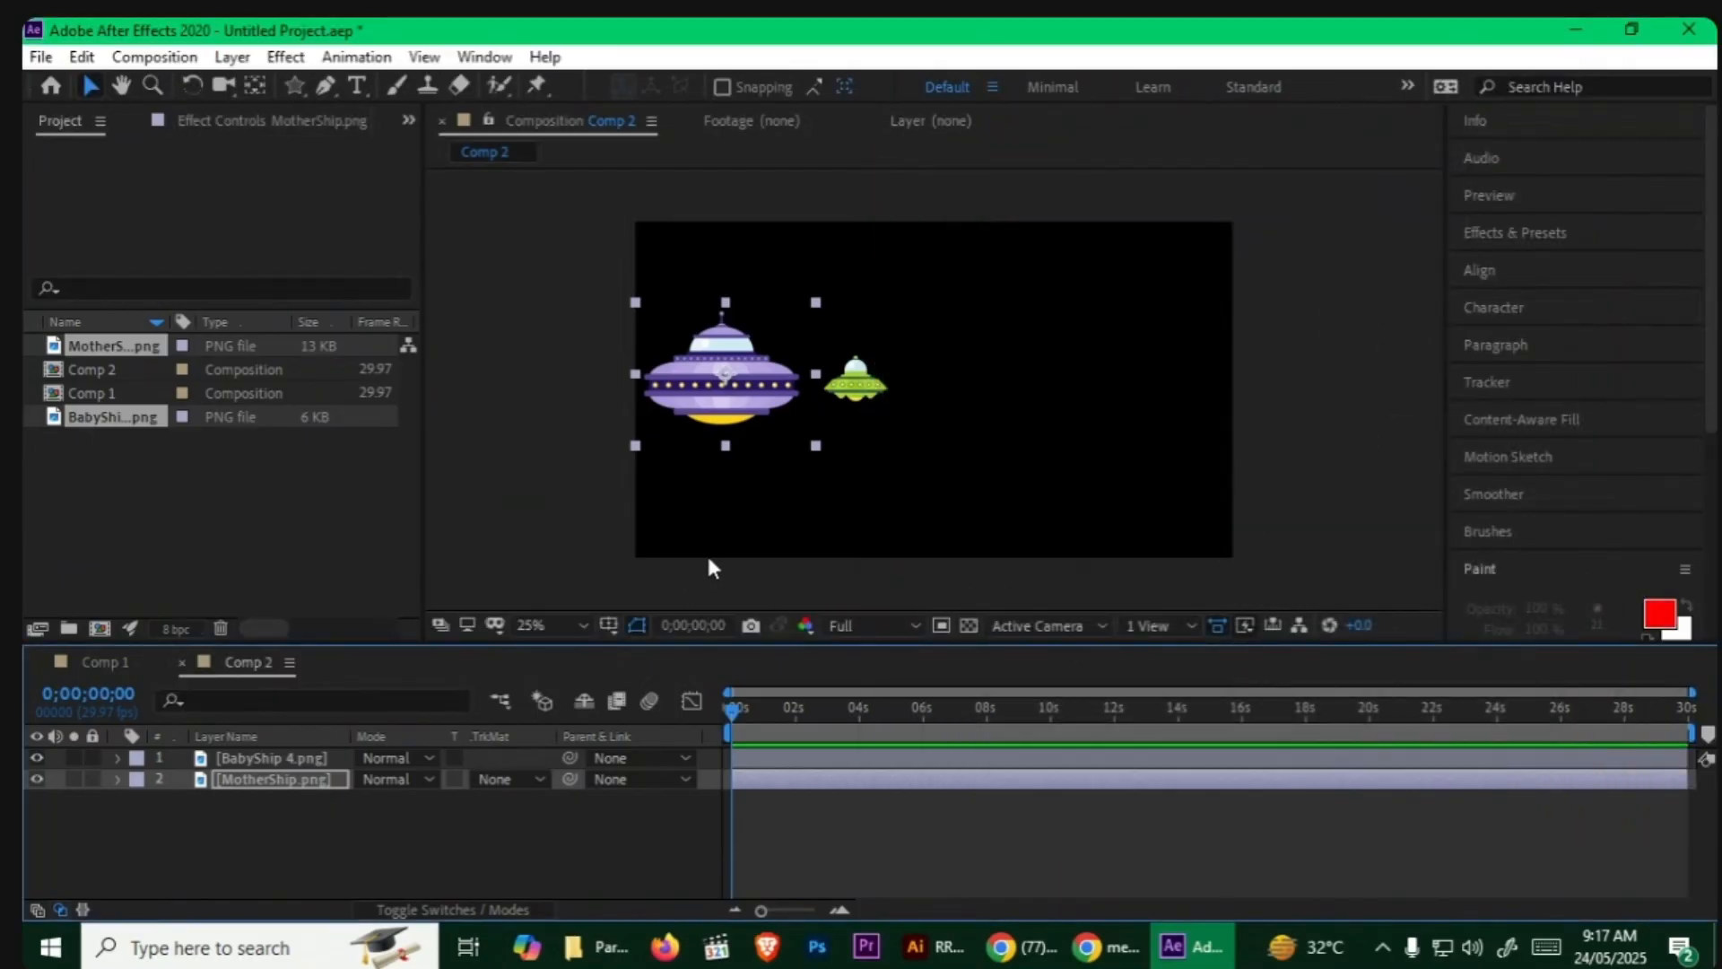
Step: Move the baby ship to the upper middle of the frame and lower the mother ship slightly along the frame's left edge
drag(874, 379, 921, 301)
click(304, 781)
drag(741, 371, 743, 429)
click(911, 319)
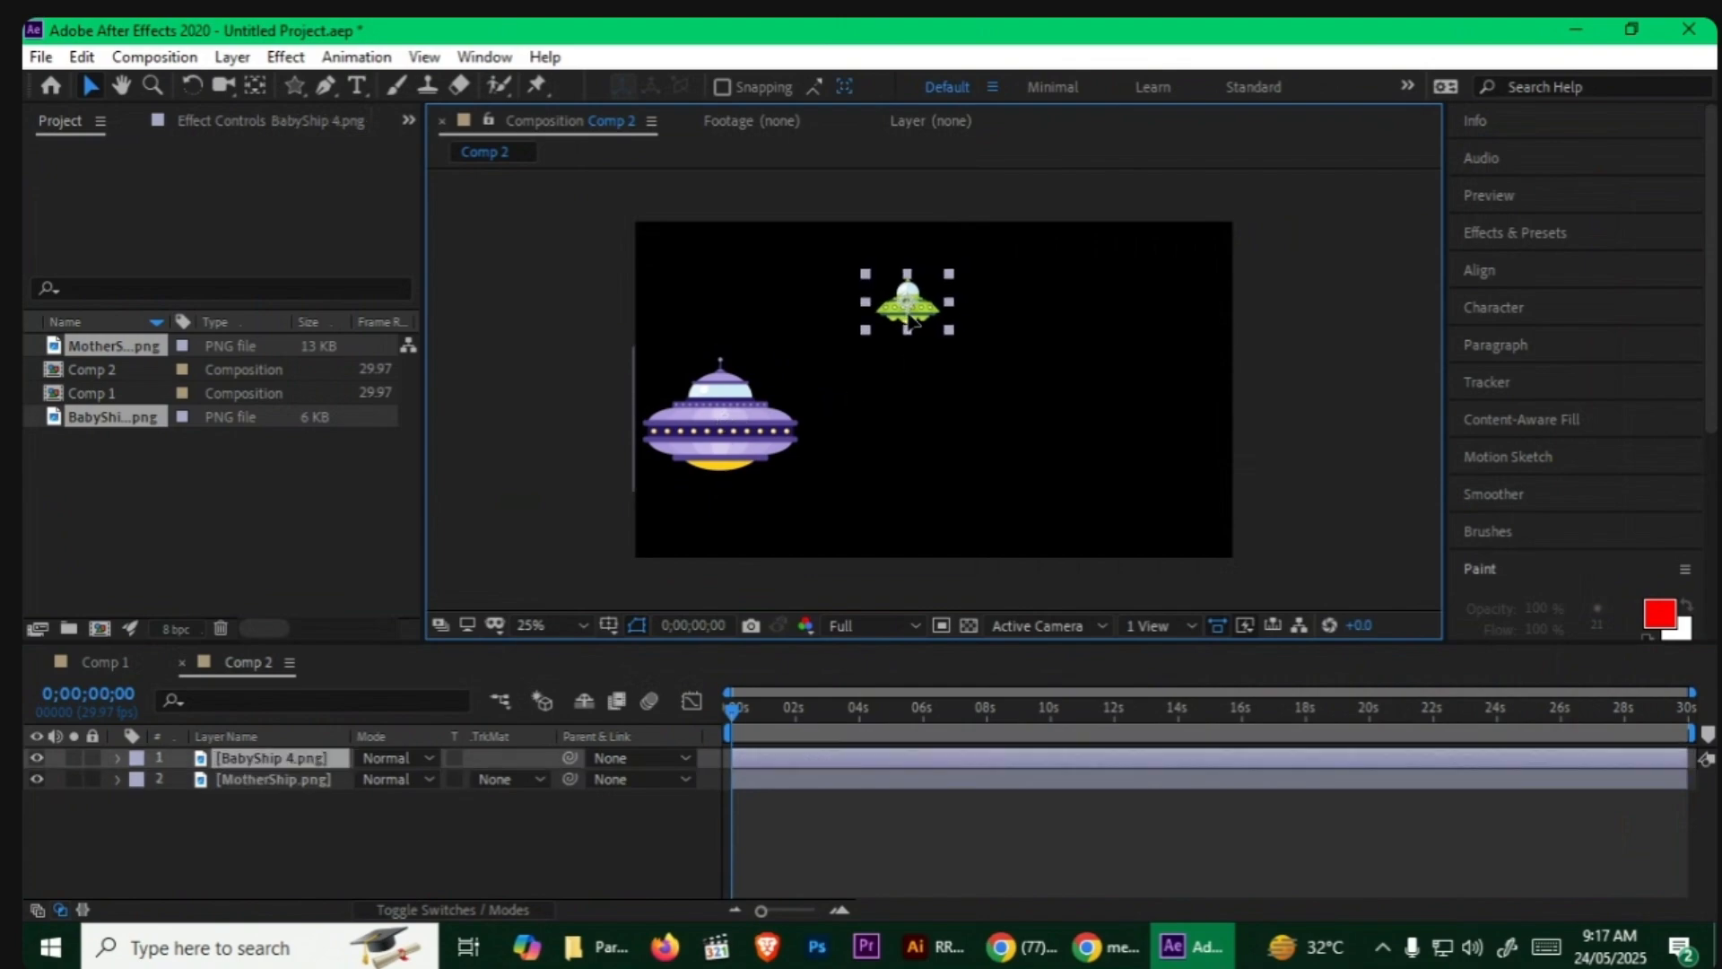
key(period)
click(560, 631)
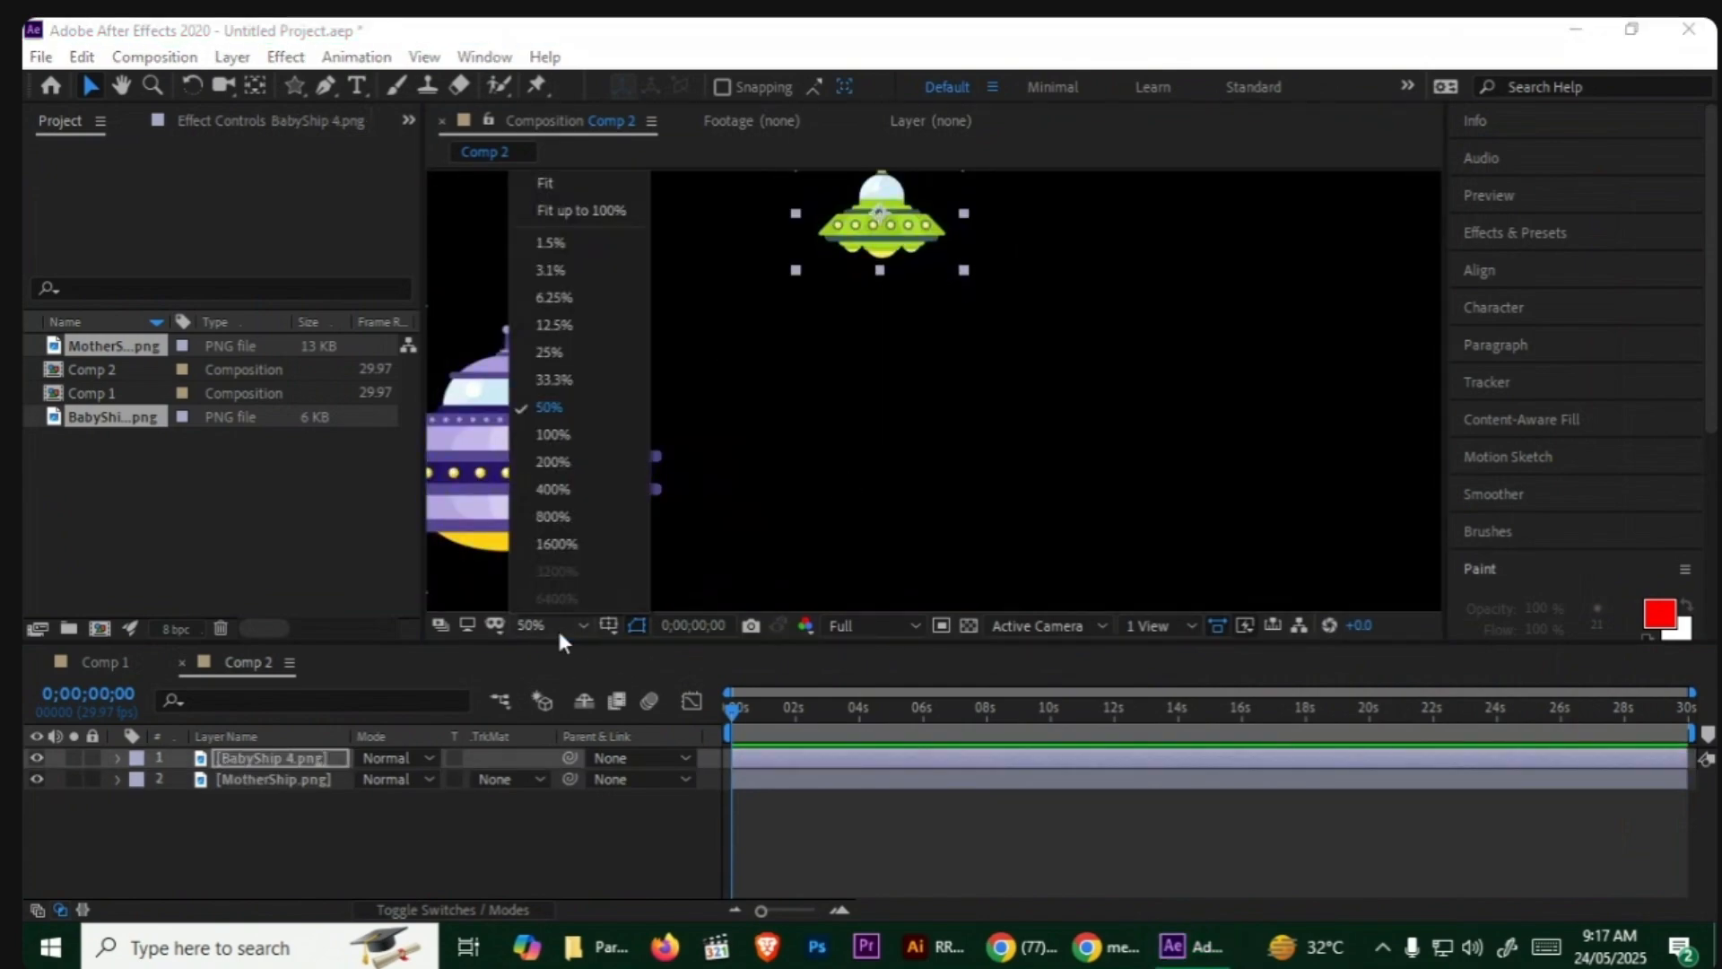
click(556, 187)
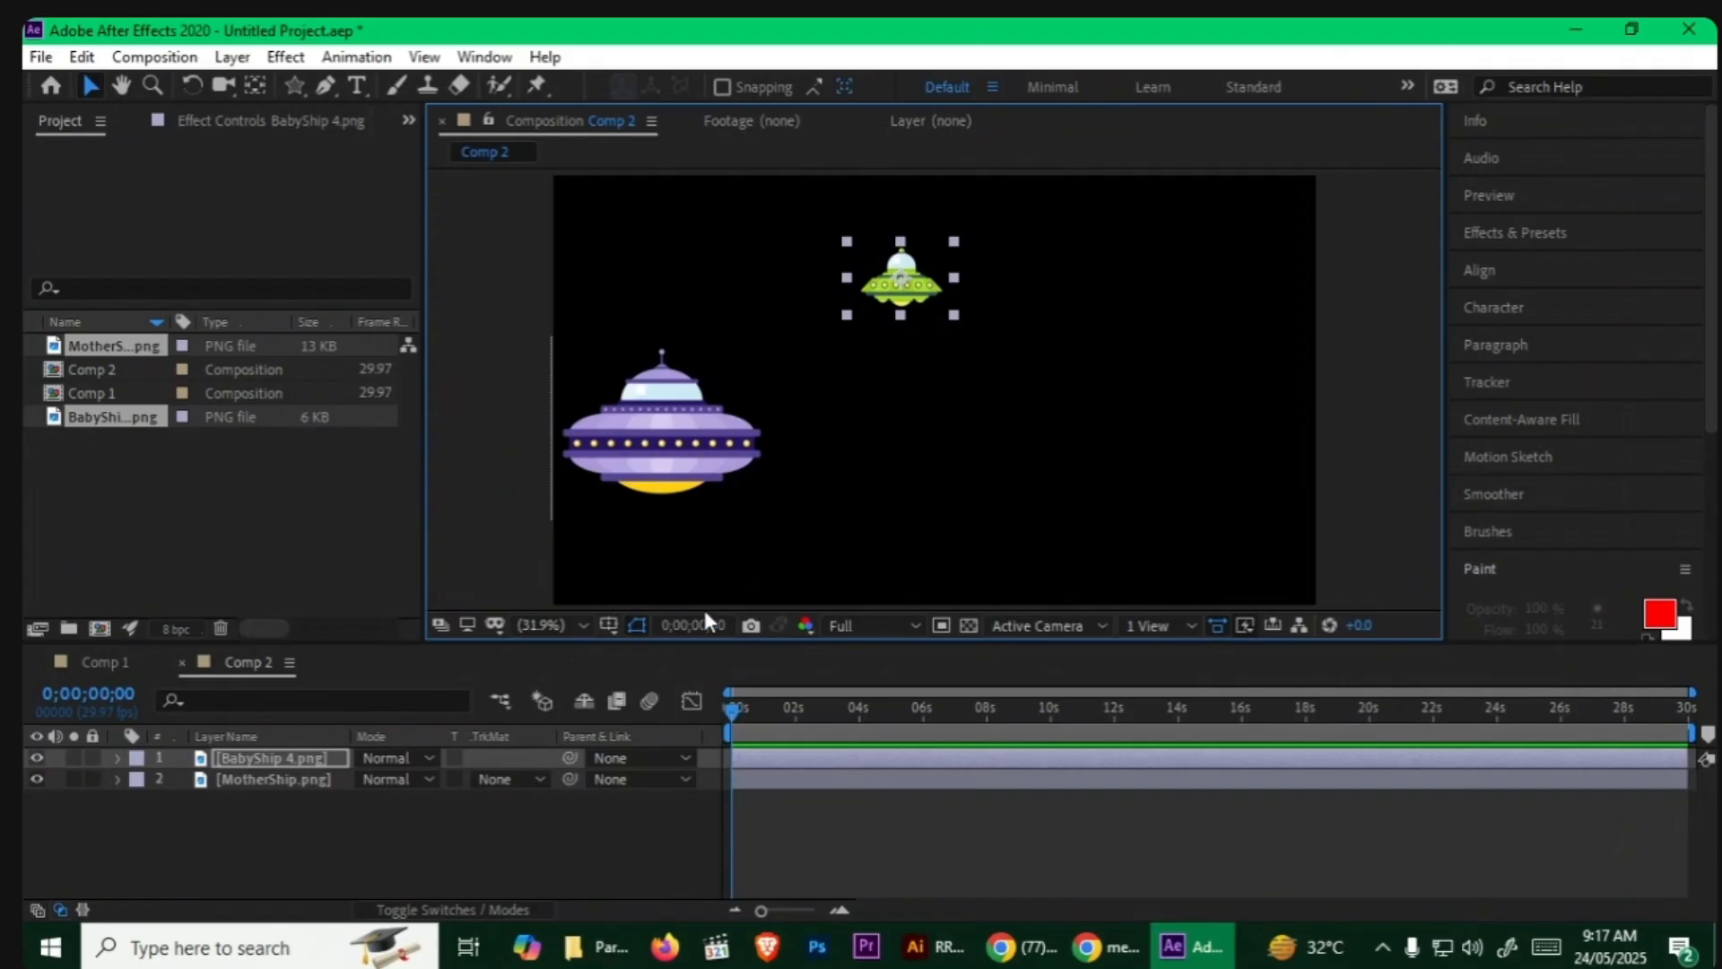
Step: Import Ferry all wheels.ai from the Parenting folder as a layered composition and open that composition
click(1576, 29)
drag(1109, 359, 200, 488)
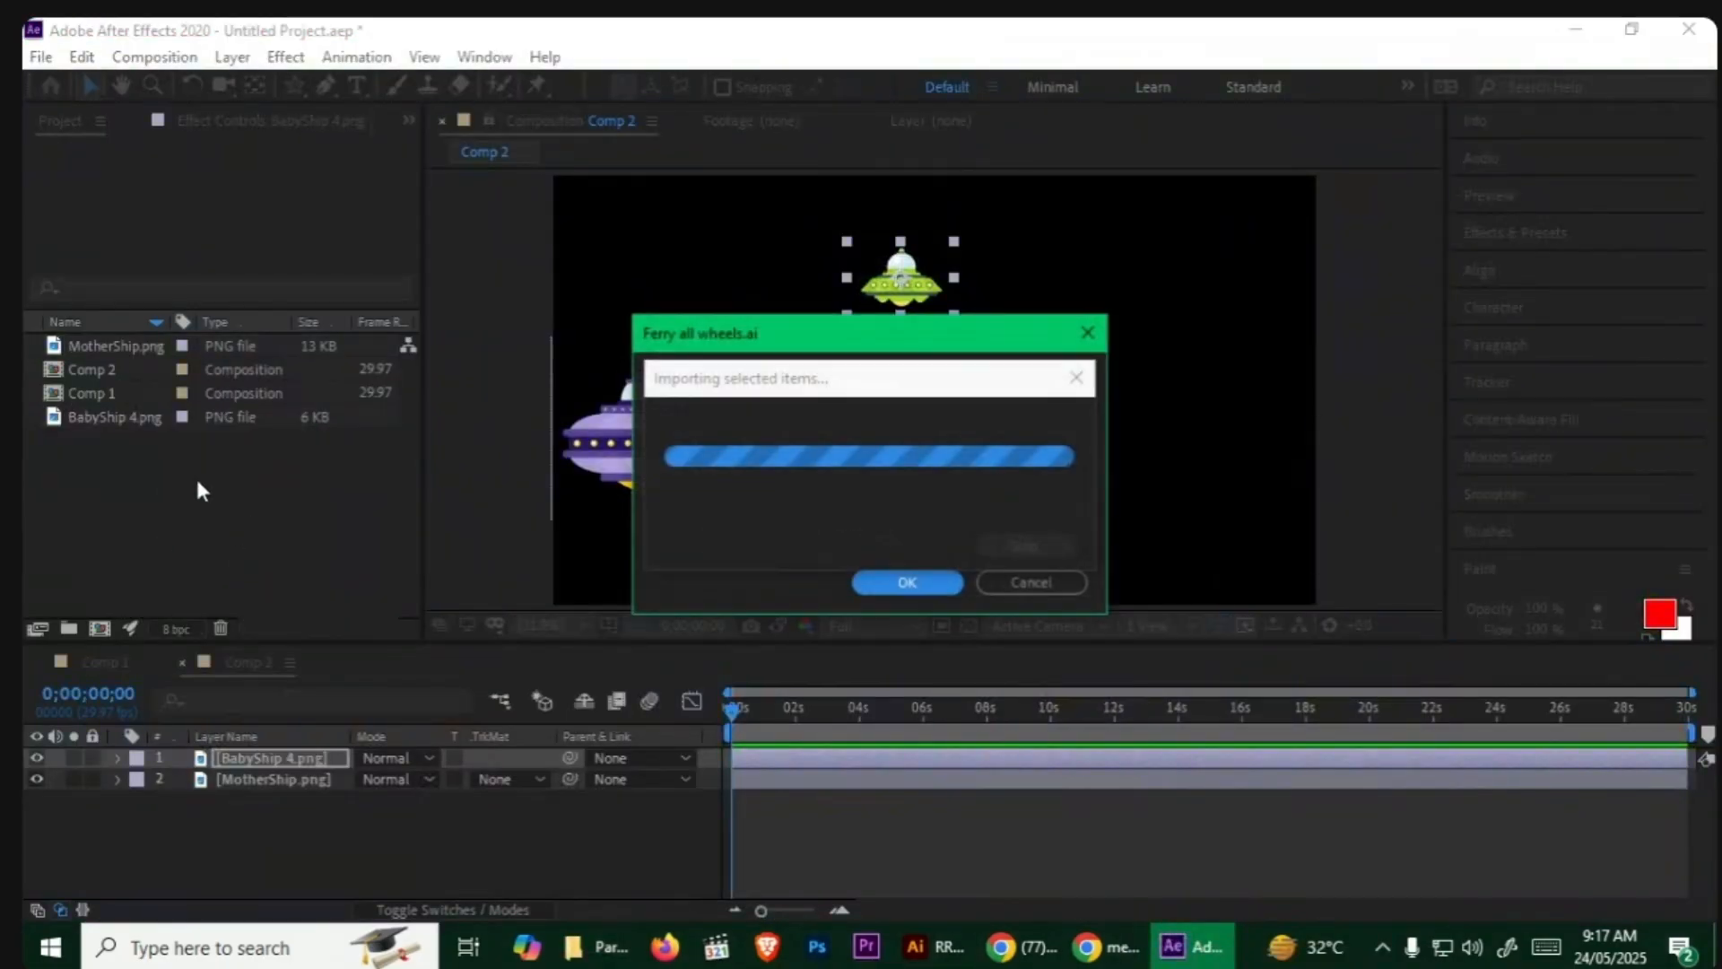
click(874, 581)
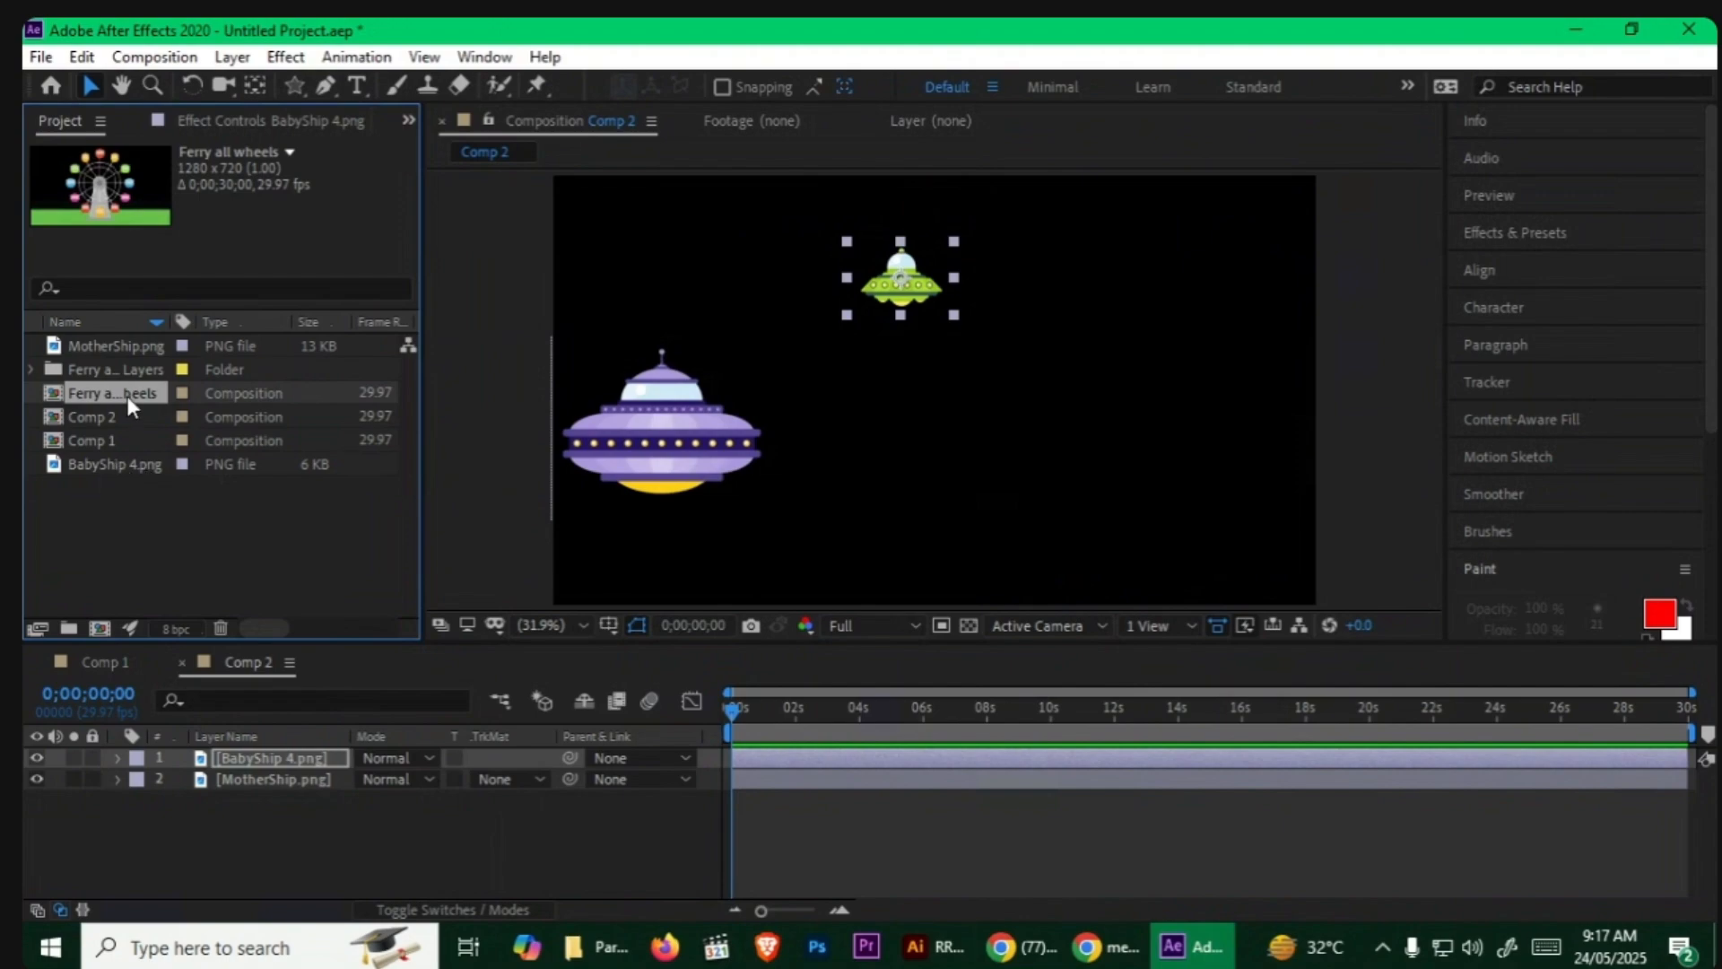
double_click(127, 395)
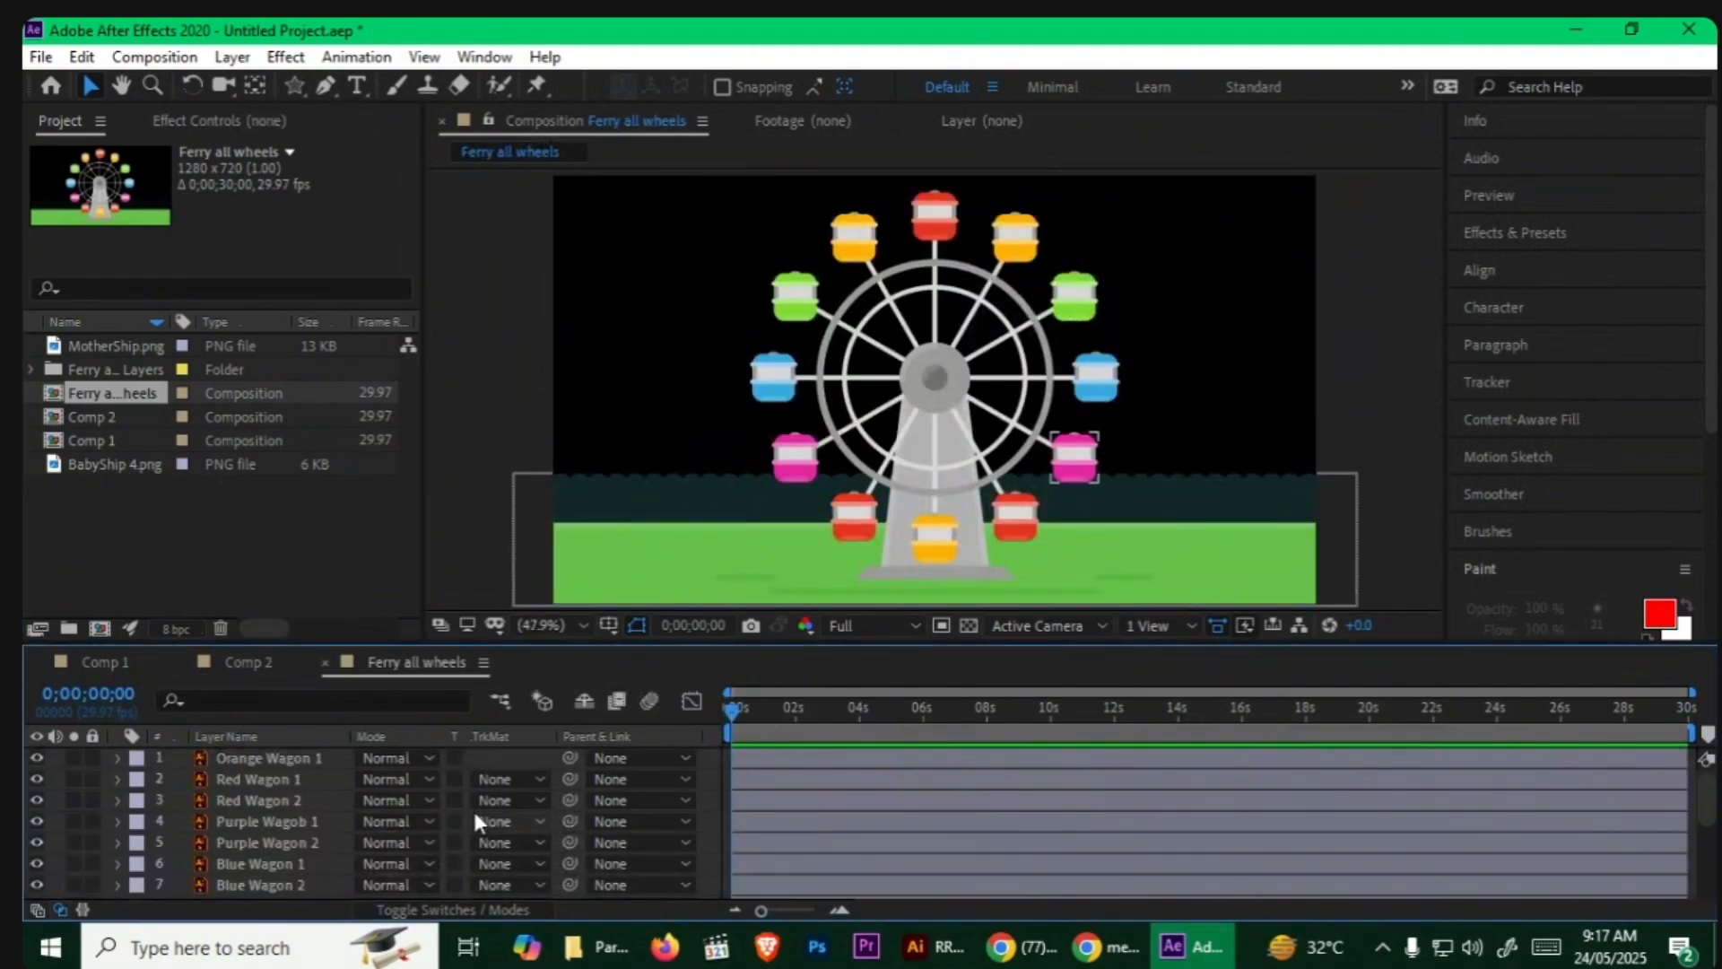
Step: Show the layer switches and enable Continuously Rasterize on all 16 layers of the Ferry all wheels composition
key(grave)
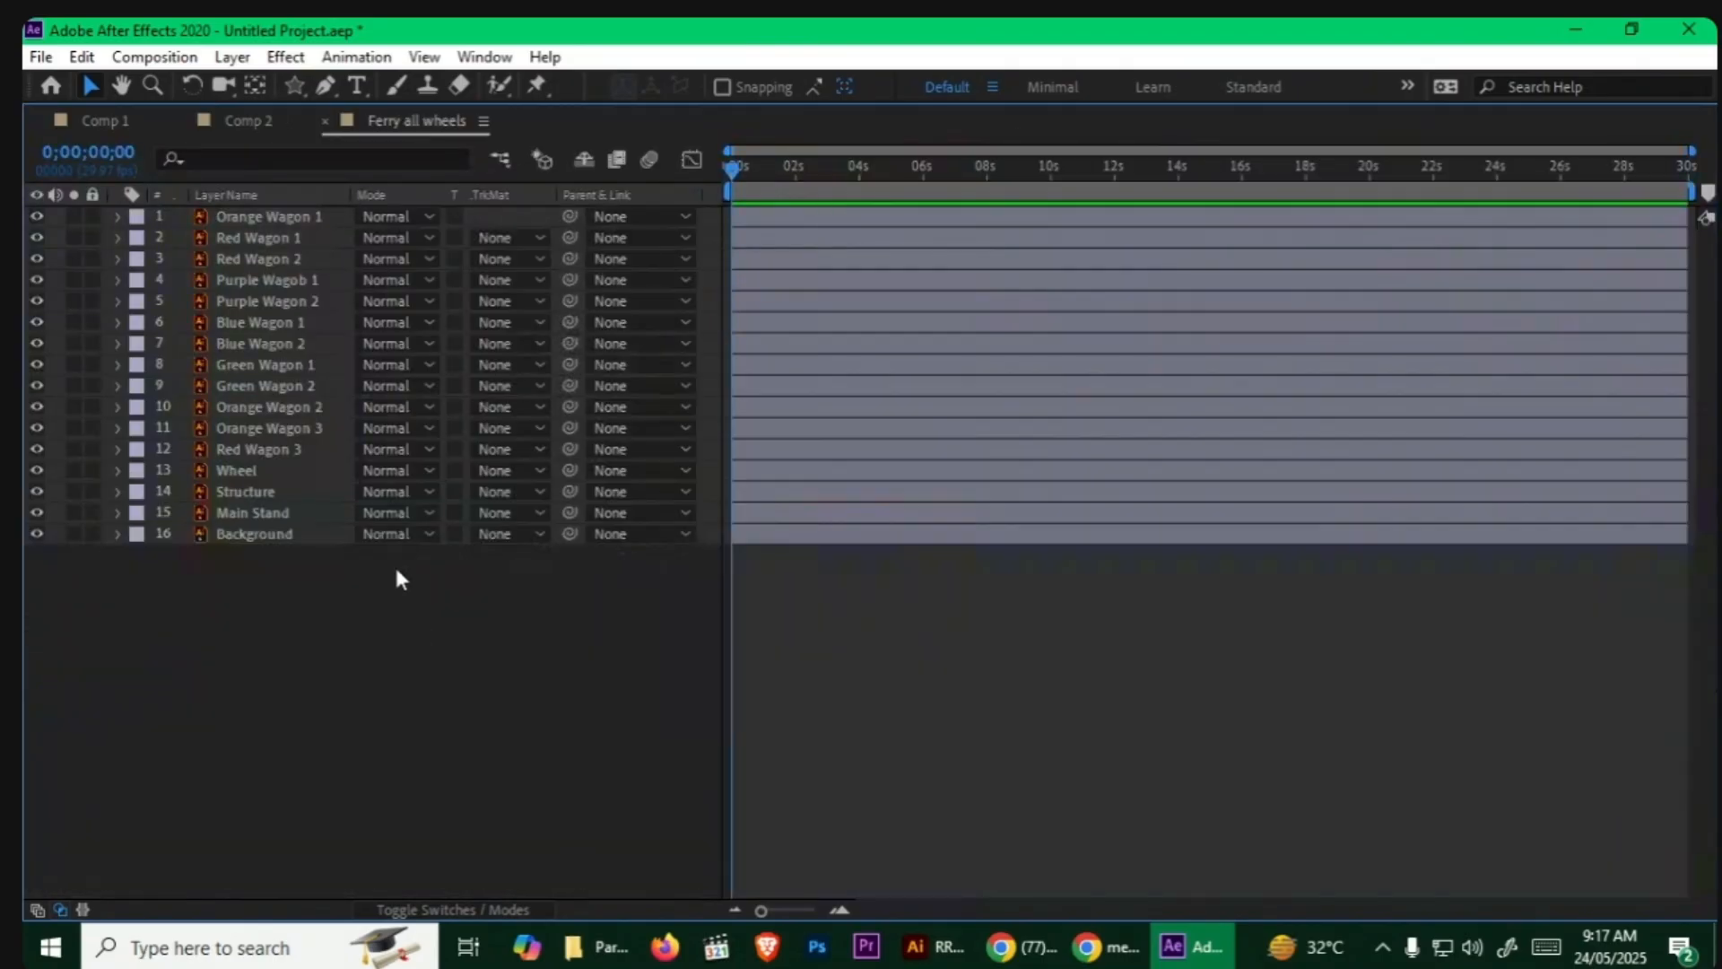
click(35, 909)
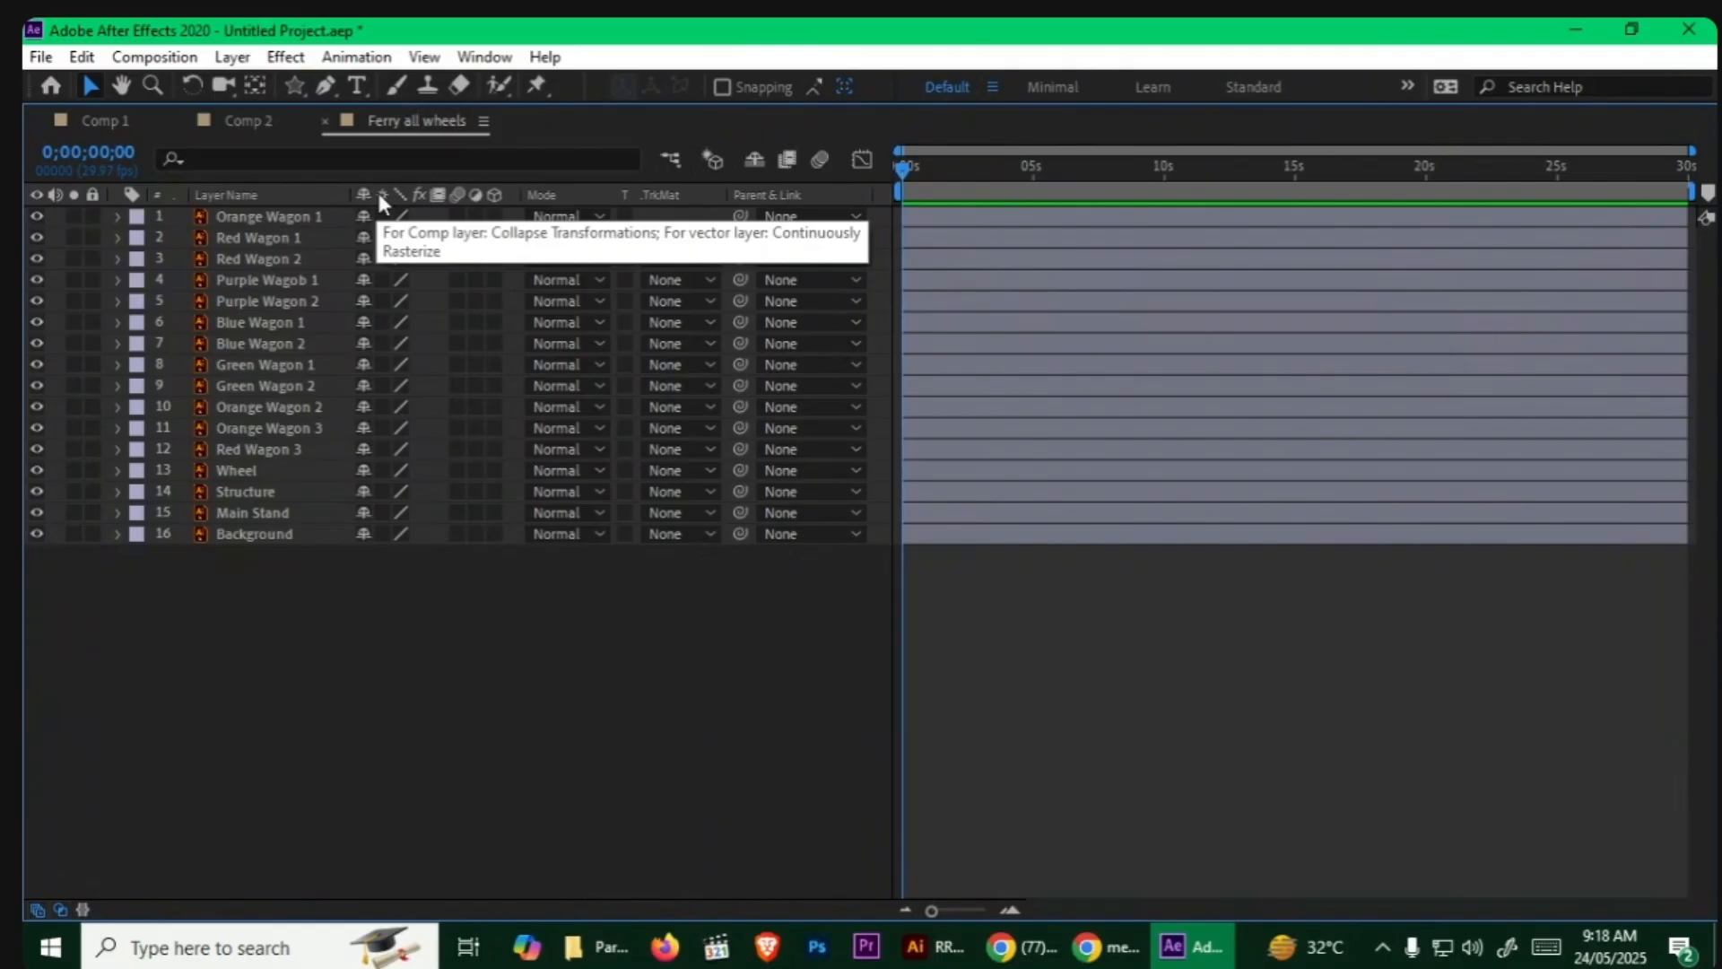
drag(381, 215, 394, 406)
drag(392, 472, 386, 493)
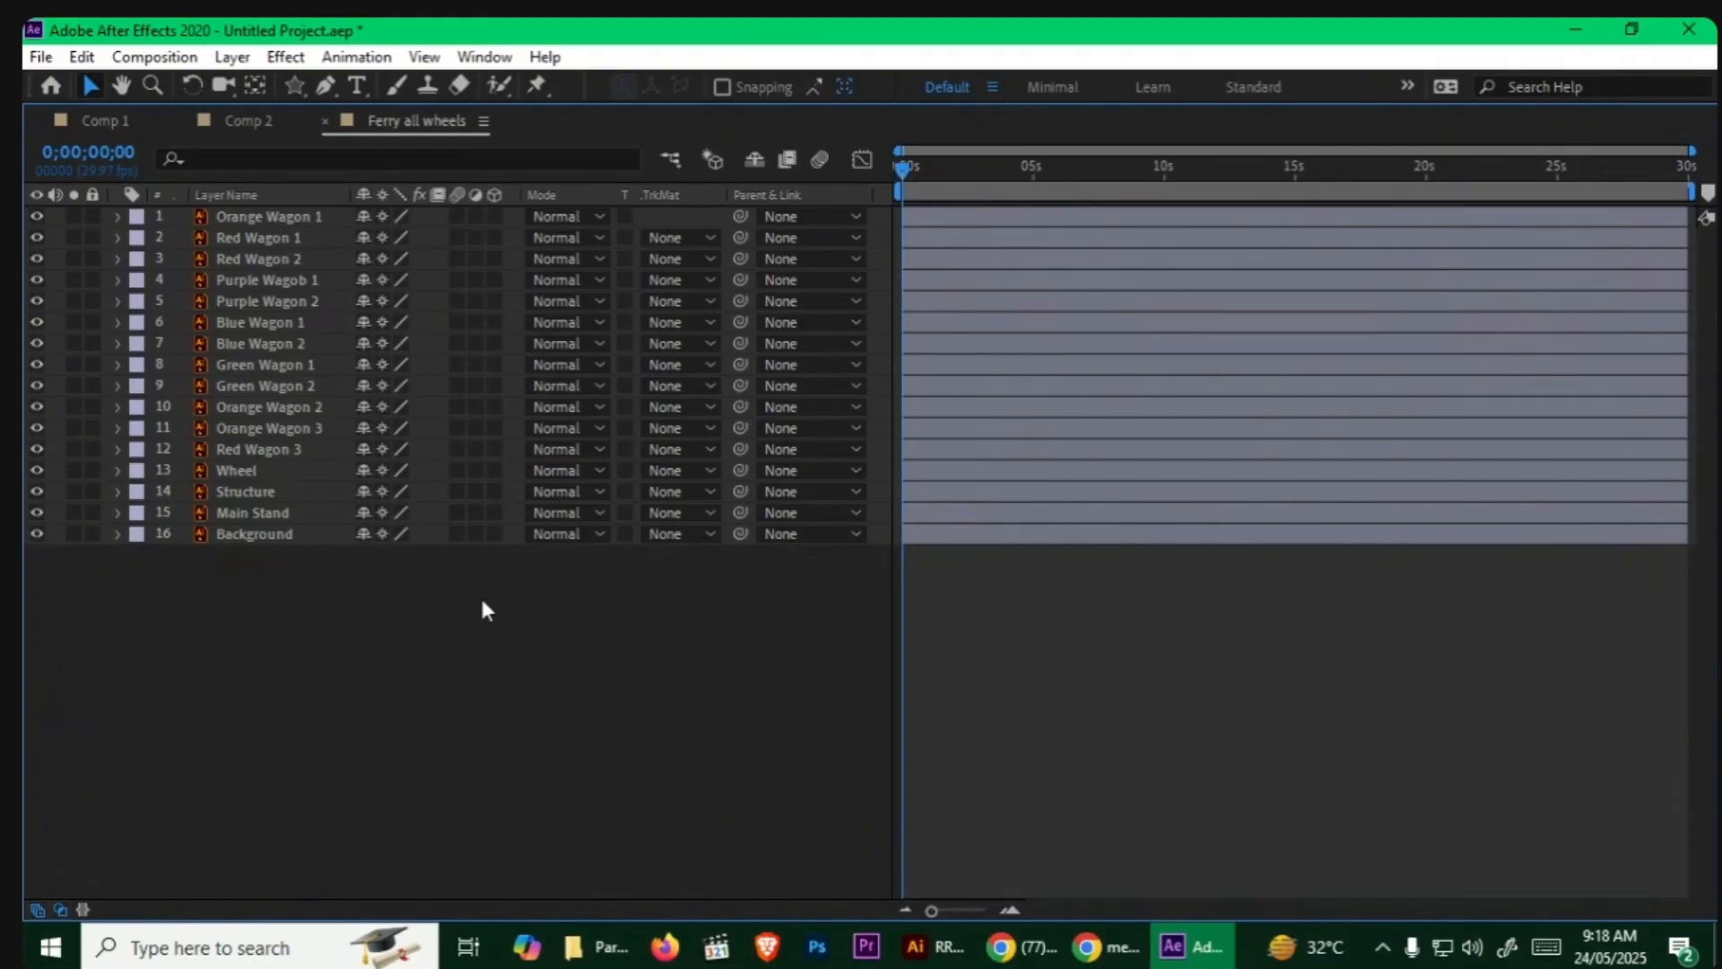
key(grave)
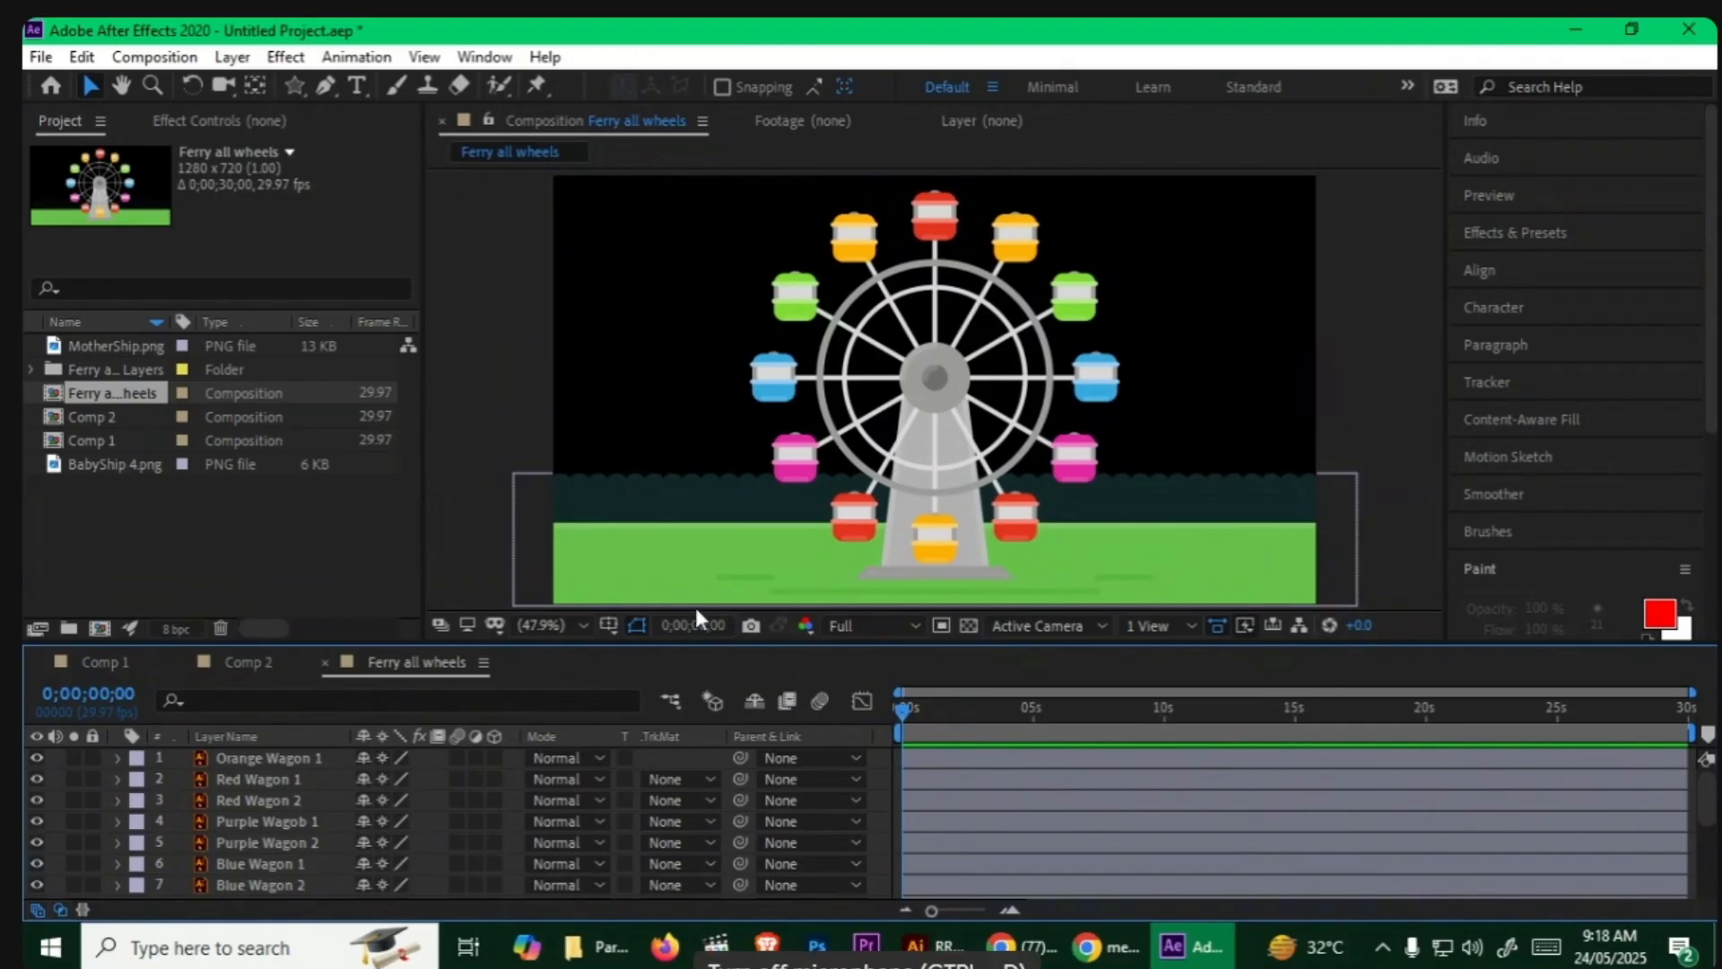
Step: In Comp 2, nudge the baby ship slightly right and set a Position keyframe on the mother ship at 0 seconds
click(252, 655)
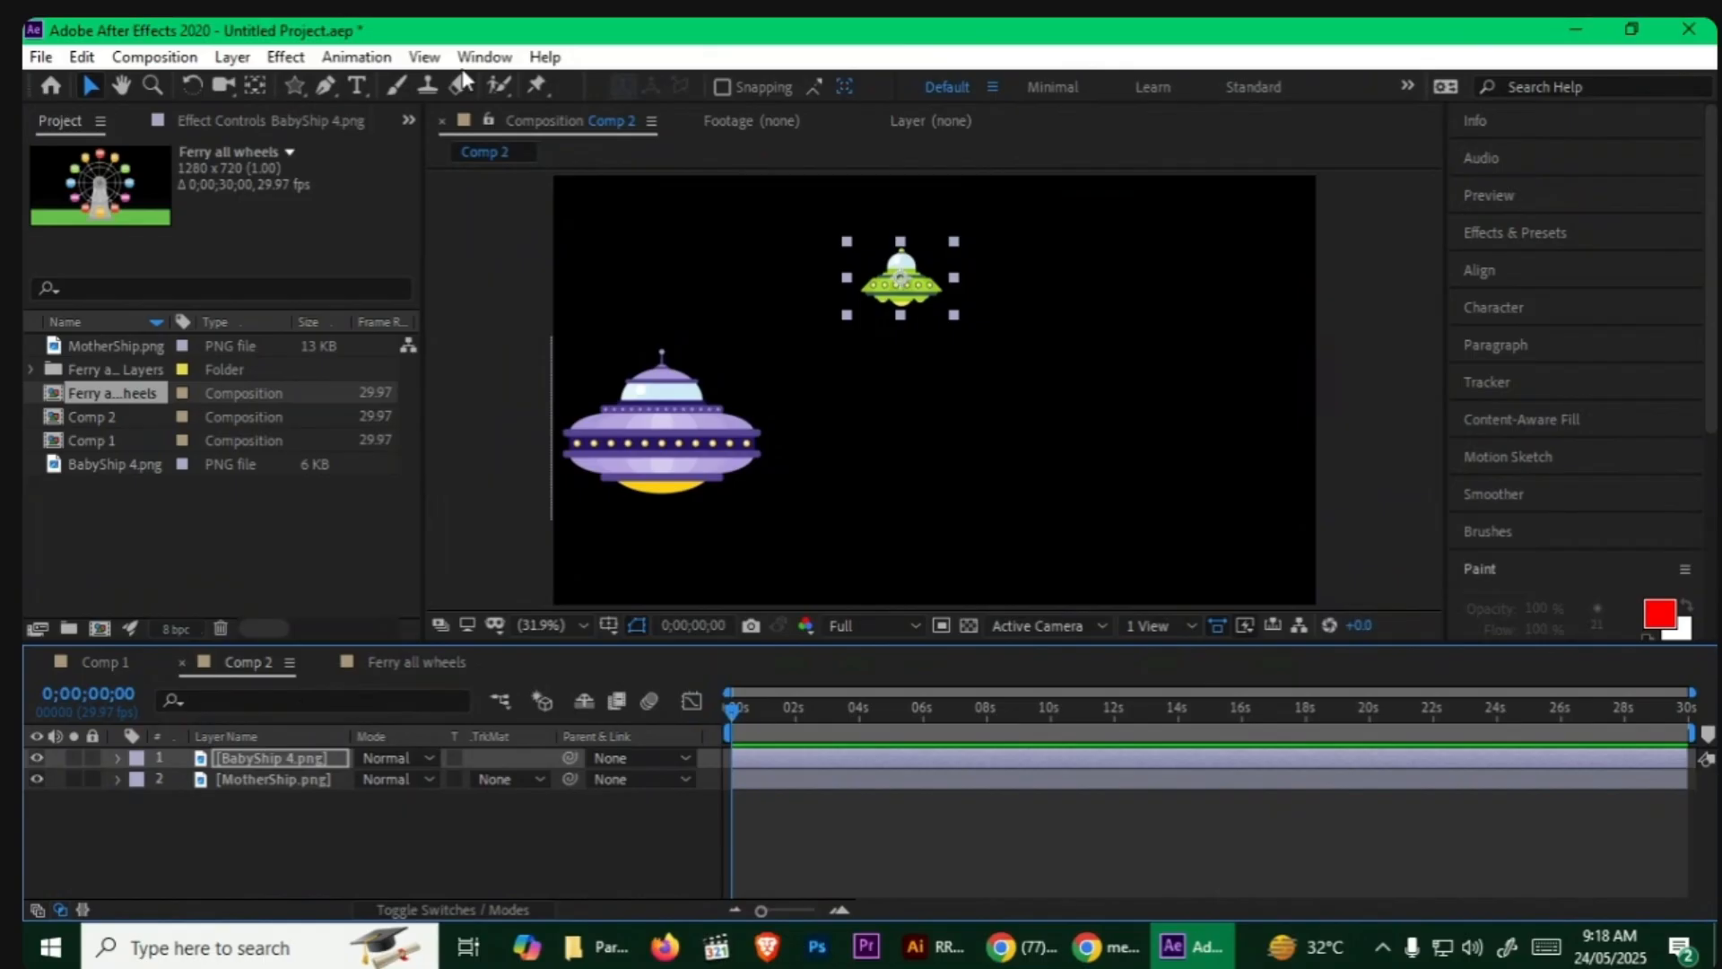
mouse_move(898, 297)
mouse_down()
mouse_move(918, 308)
mouse_move(915, 278)
mouse_move(913, 299)
mouse_up()
click(704, 452)
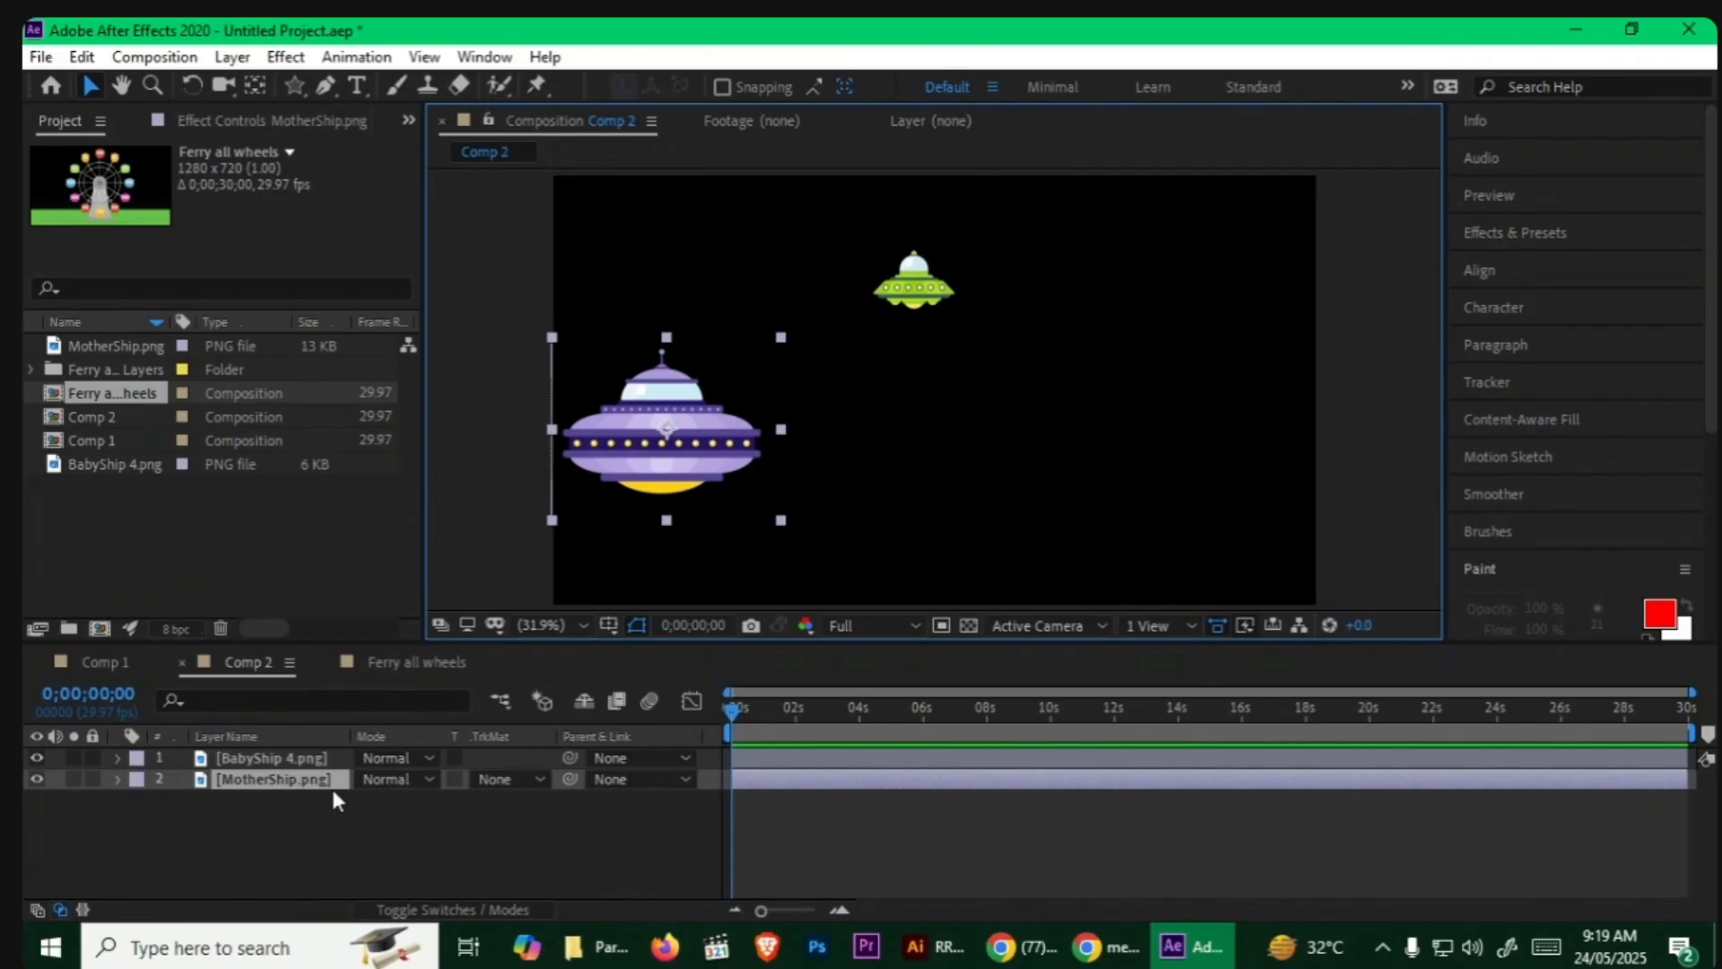
key(p)
click(177, 798)
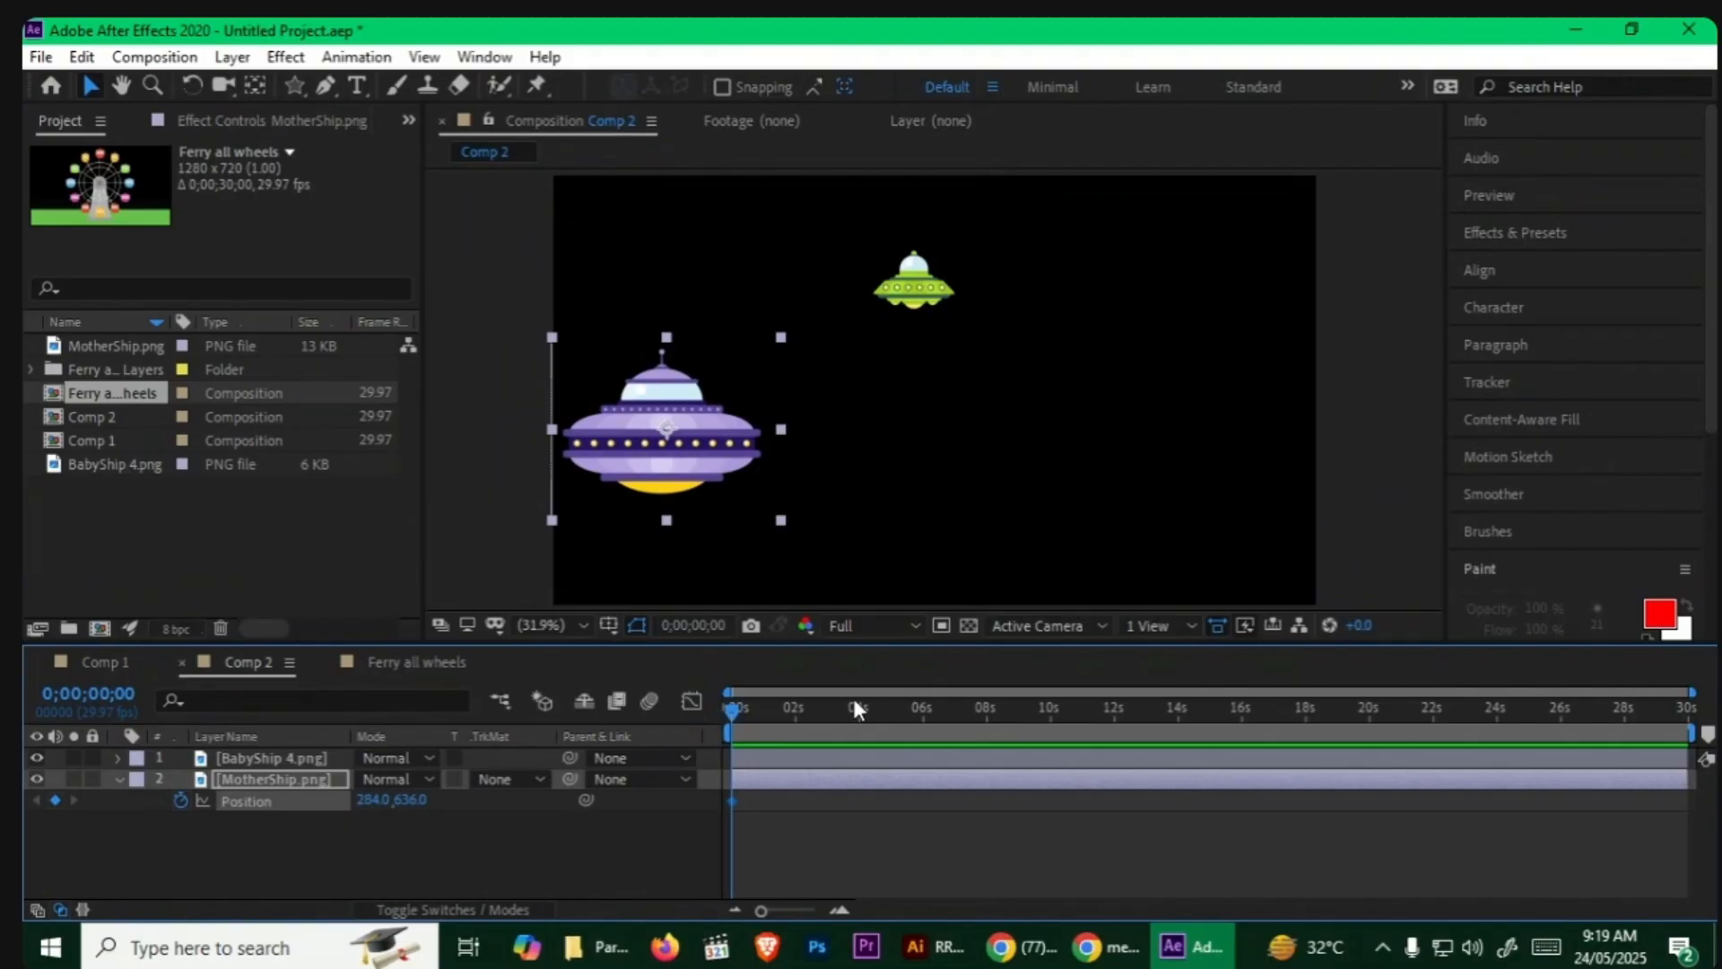
Step: Keyframe the mother ship's position at about 1, 2, 3 and 4 seconds, moving it rightward in alternating up-and-down waves
drag(761, 910, 793, 909)
click(803, 708)
drag(689, 460, 740, 413)
drag(845, 708, 891, 709)
drag(775, 409, 833, 448)
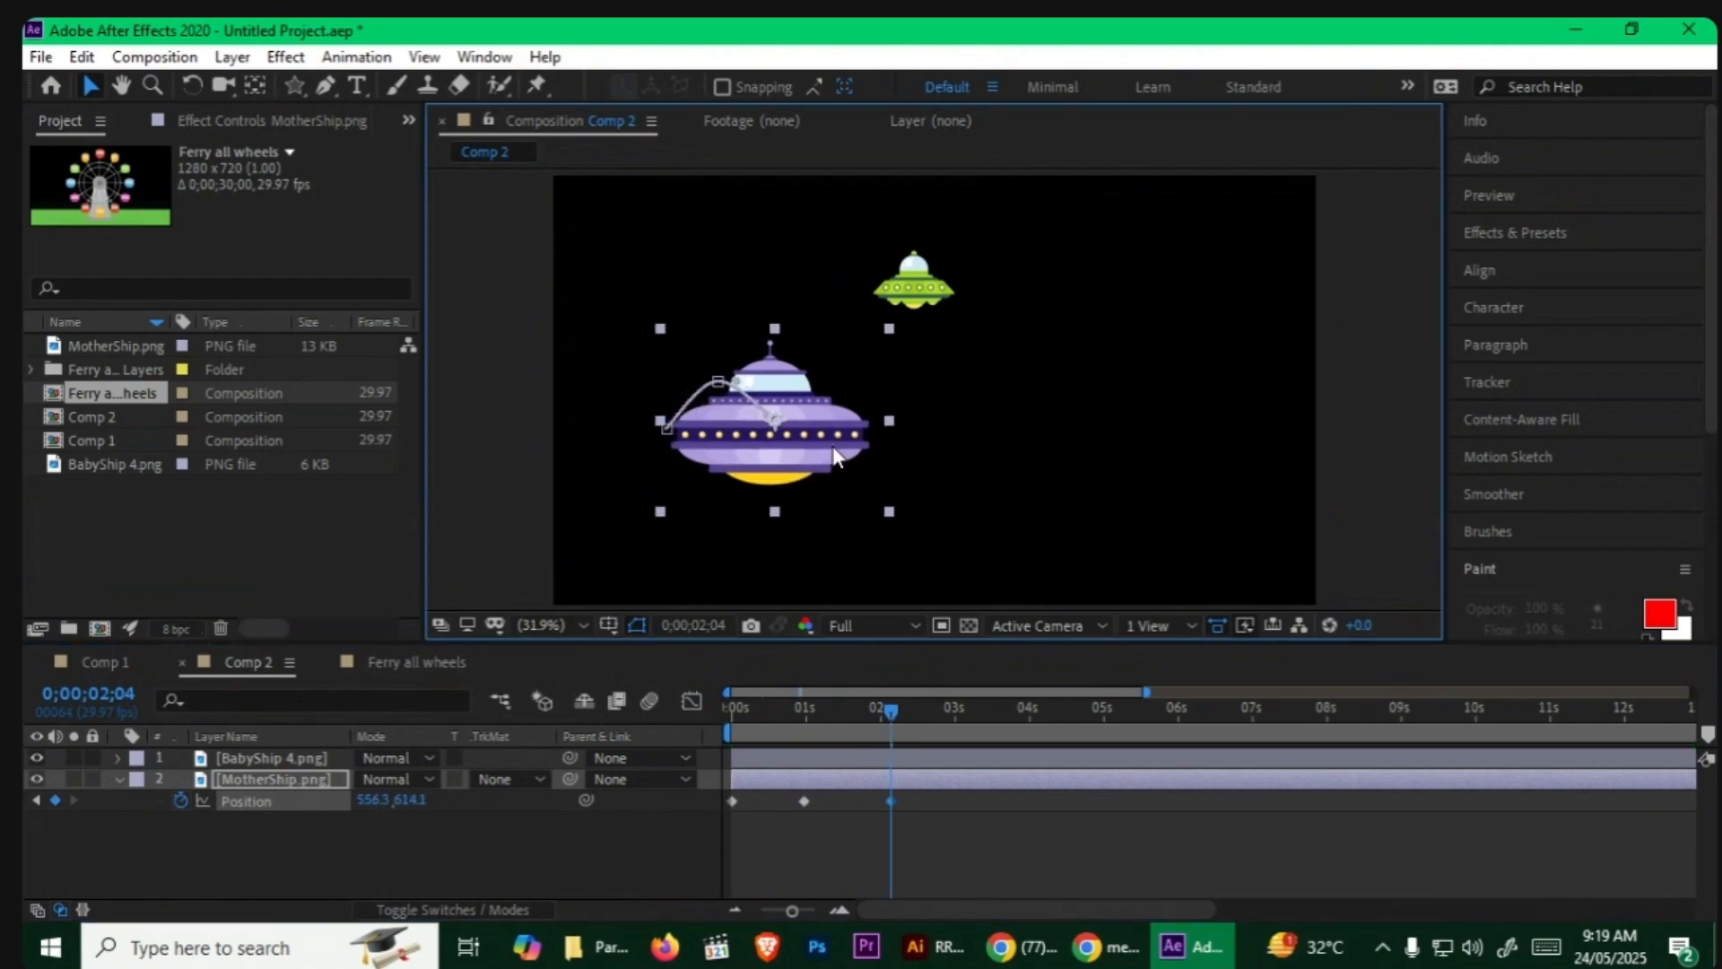
drag(901, 718, 957, 718)
drag(816, 448, 877, 415)
drag(984, 713, 1029, 717)
drag(934, 458, 992, 492)
Step: Continue the mother ship's wavy path toward the frame's right side with Position keyframes at about 5, 6, 7 and 8 seconds
drag(1045, 717, 1105, 722)
drag(895, 456, 968, 431)
drag(1141, 714, 1182, 715)
drag(1020, 419, 1085, 449)
drag(1153, 715, 1257, 716)
drag(1034, 461, 1088, 422)
drag(1256, 725, 1327, 708)
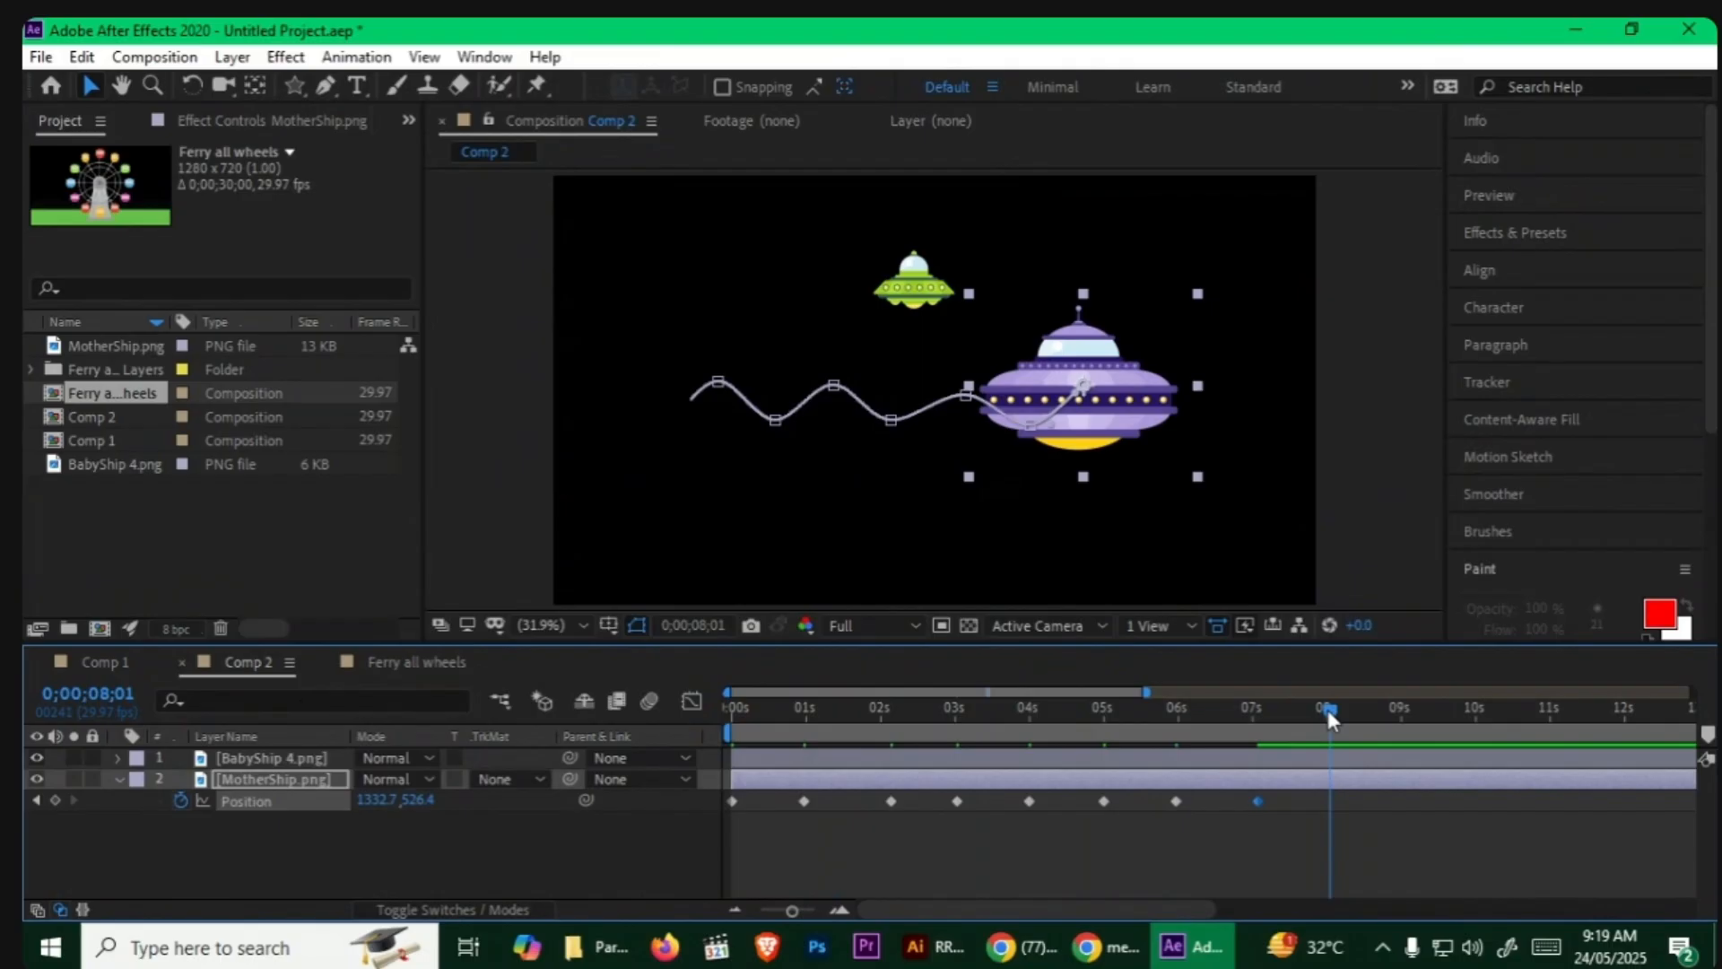
drag(1128, 380, 1166, 411)
Step: Preview the mother ship's wavy flight from the start of Comp 2
key(Home)
key(space)
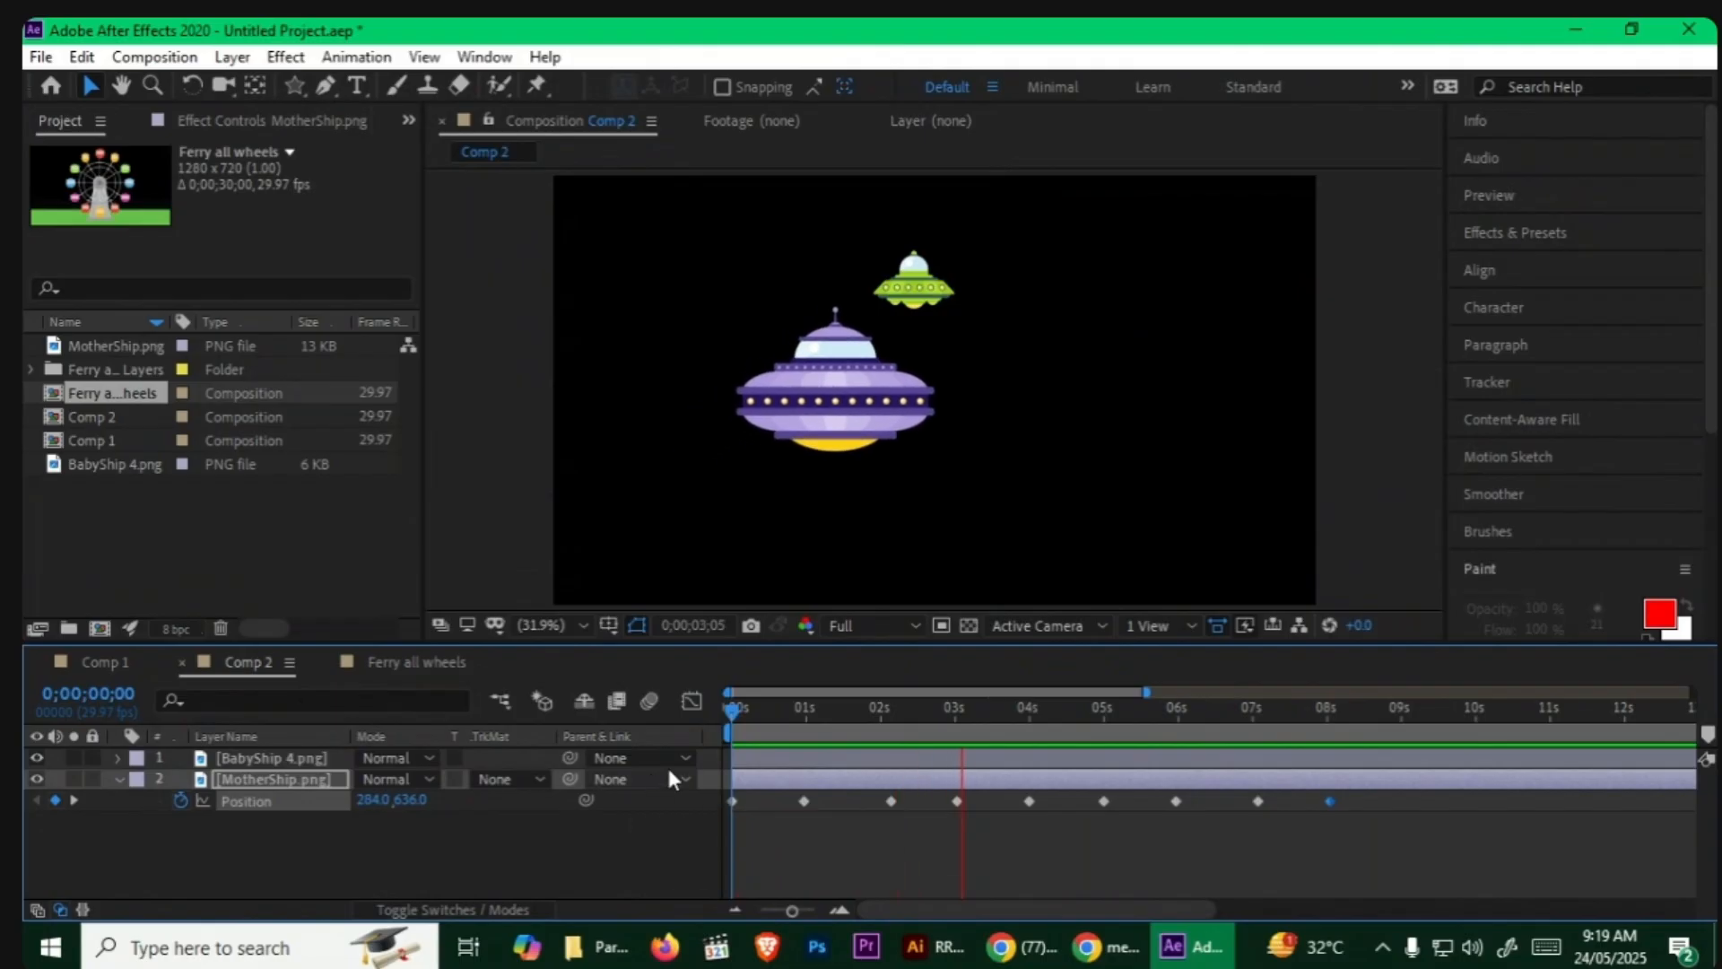
key(space)
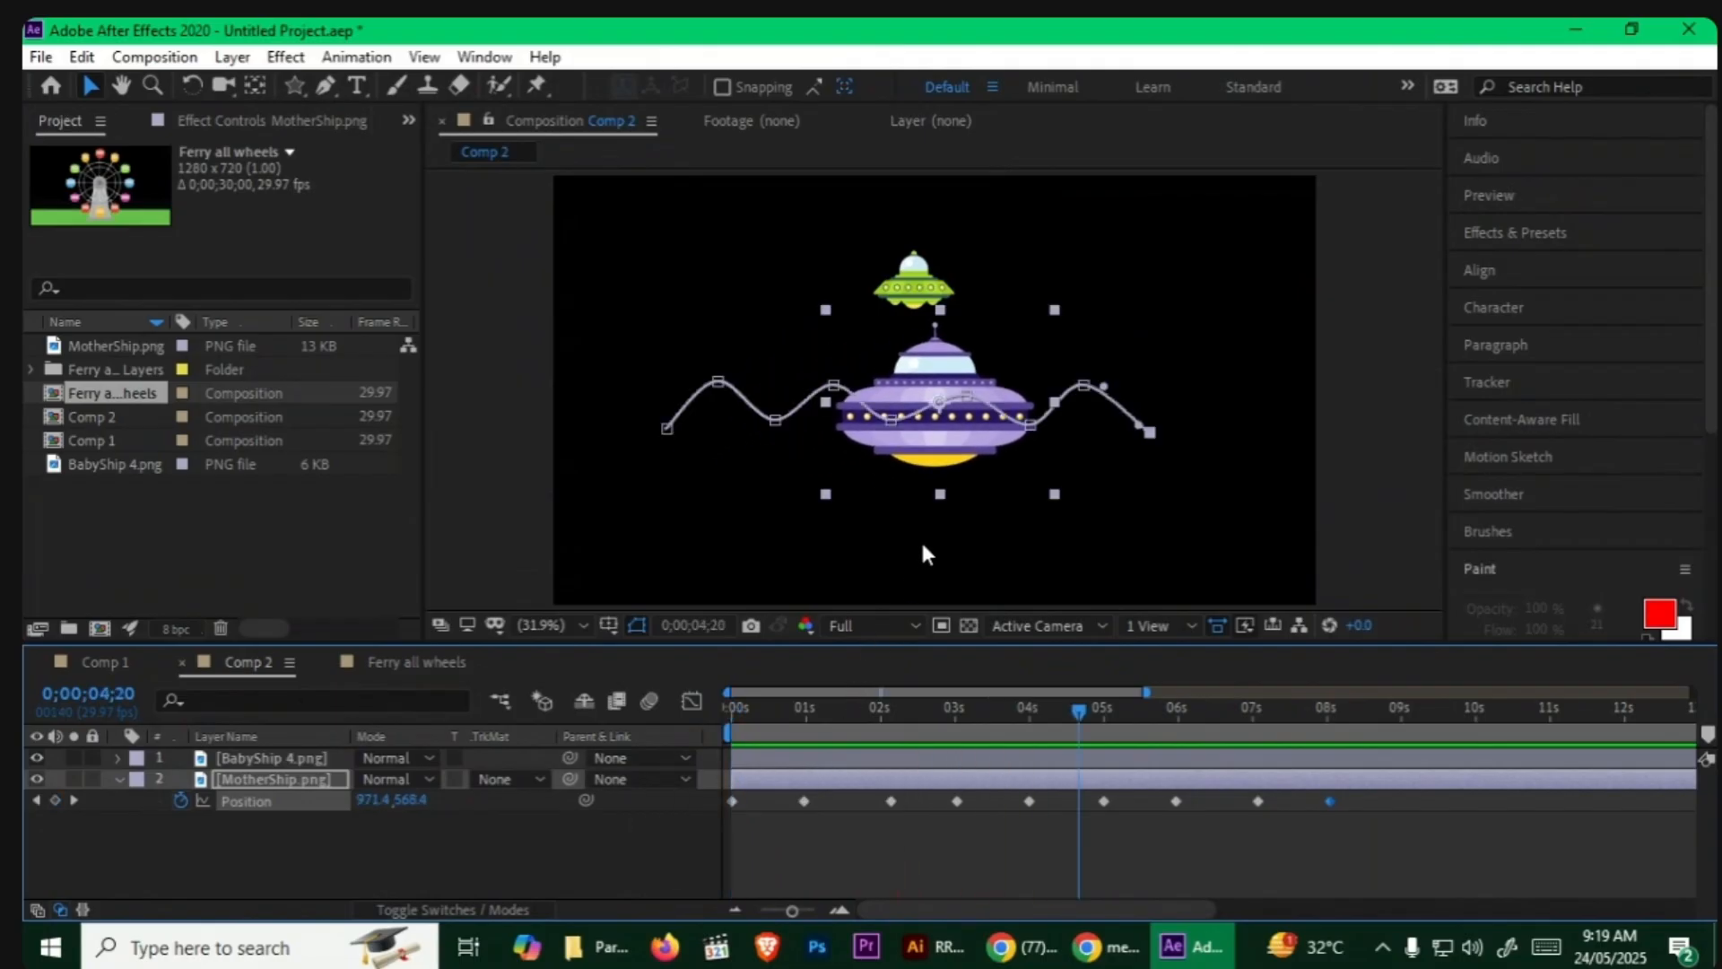
Step: Try parenting the whole baby ship layer to MotherShip.png at the first frame, preview the motion, and undo the parenting
drag(1079, 739, 698, 784)
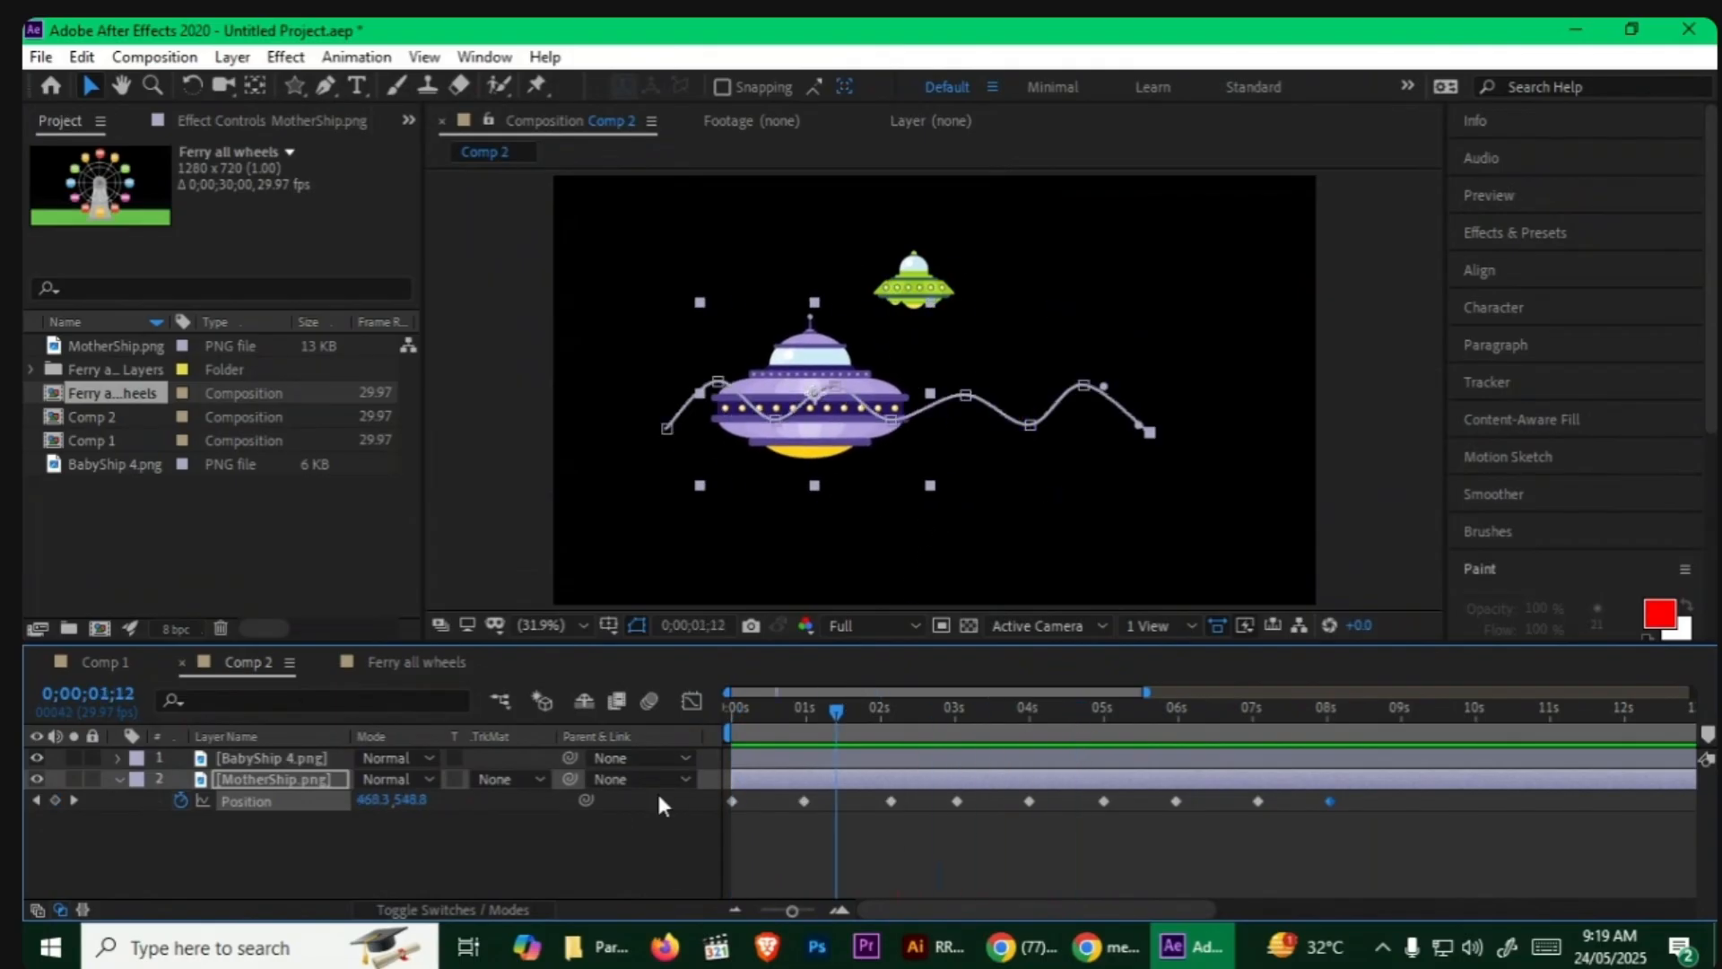
drag(571, 759, 298, 779)
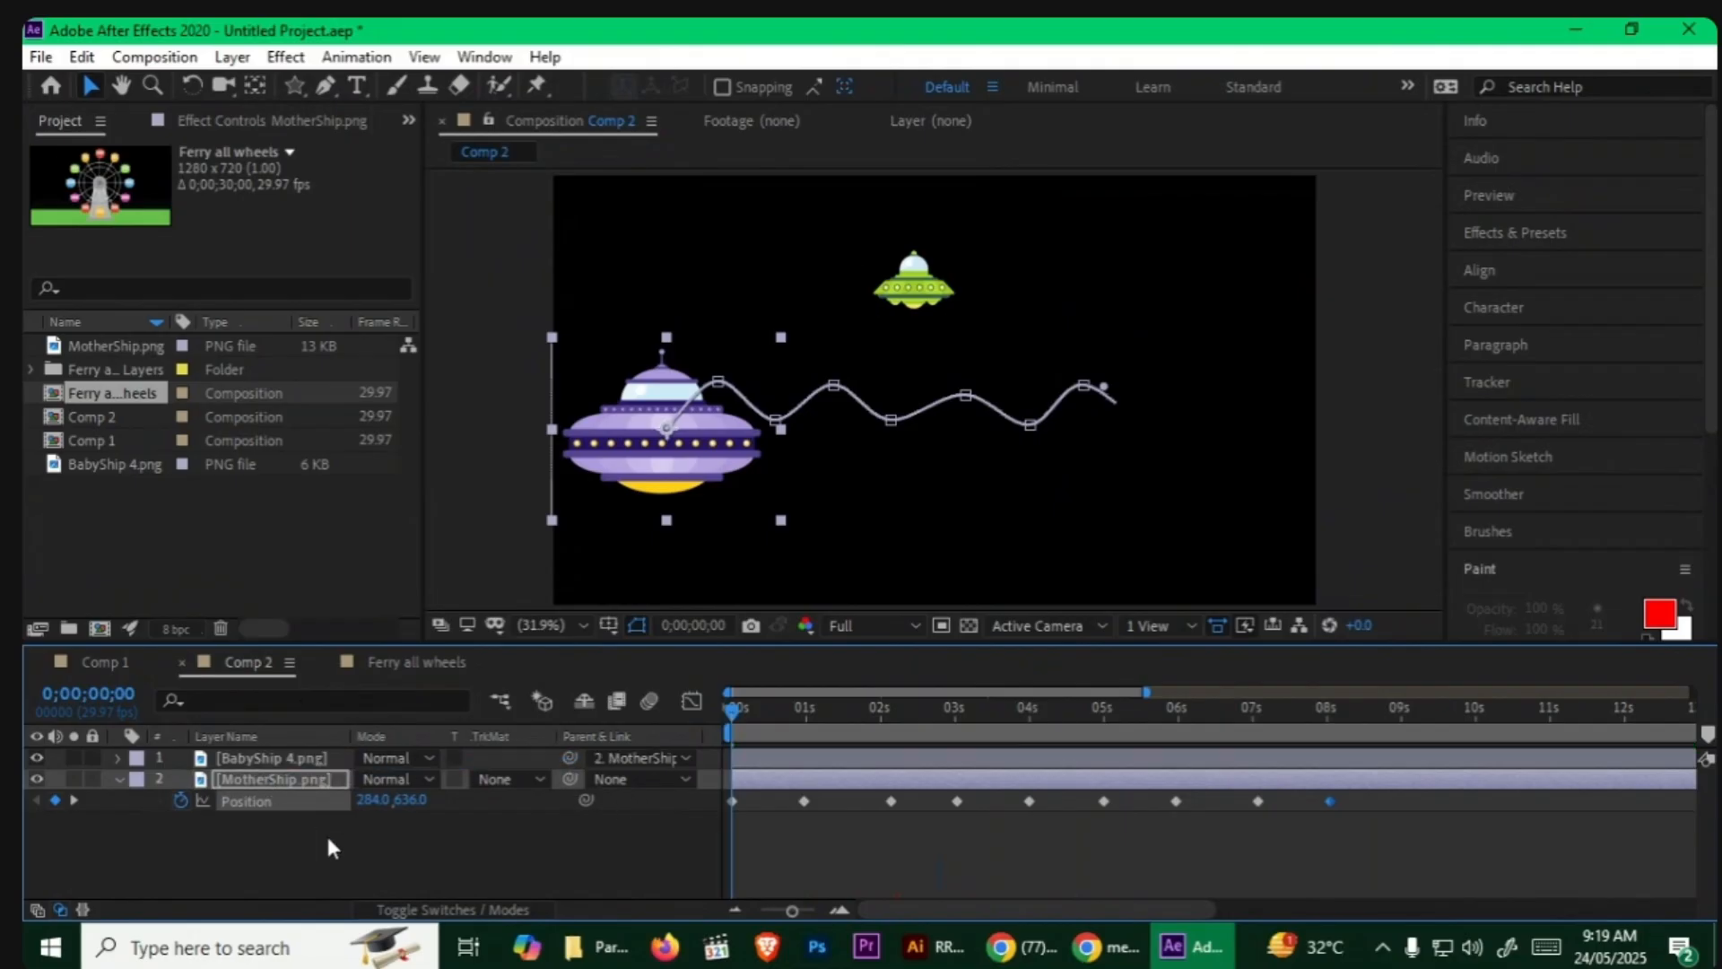
key(space)
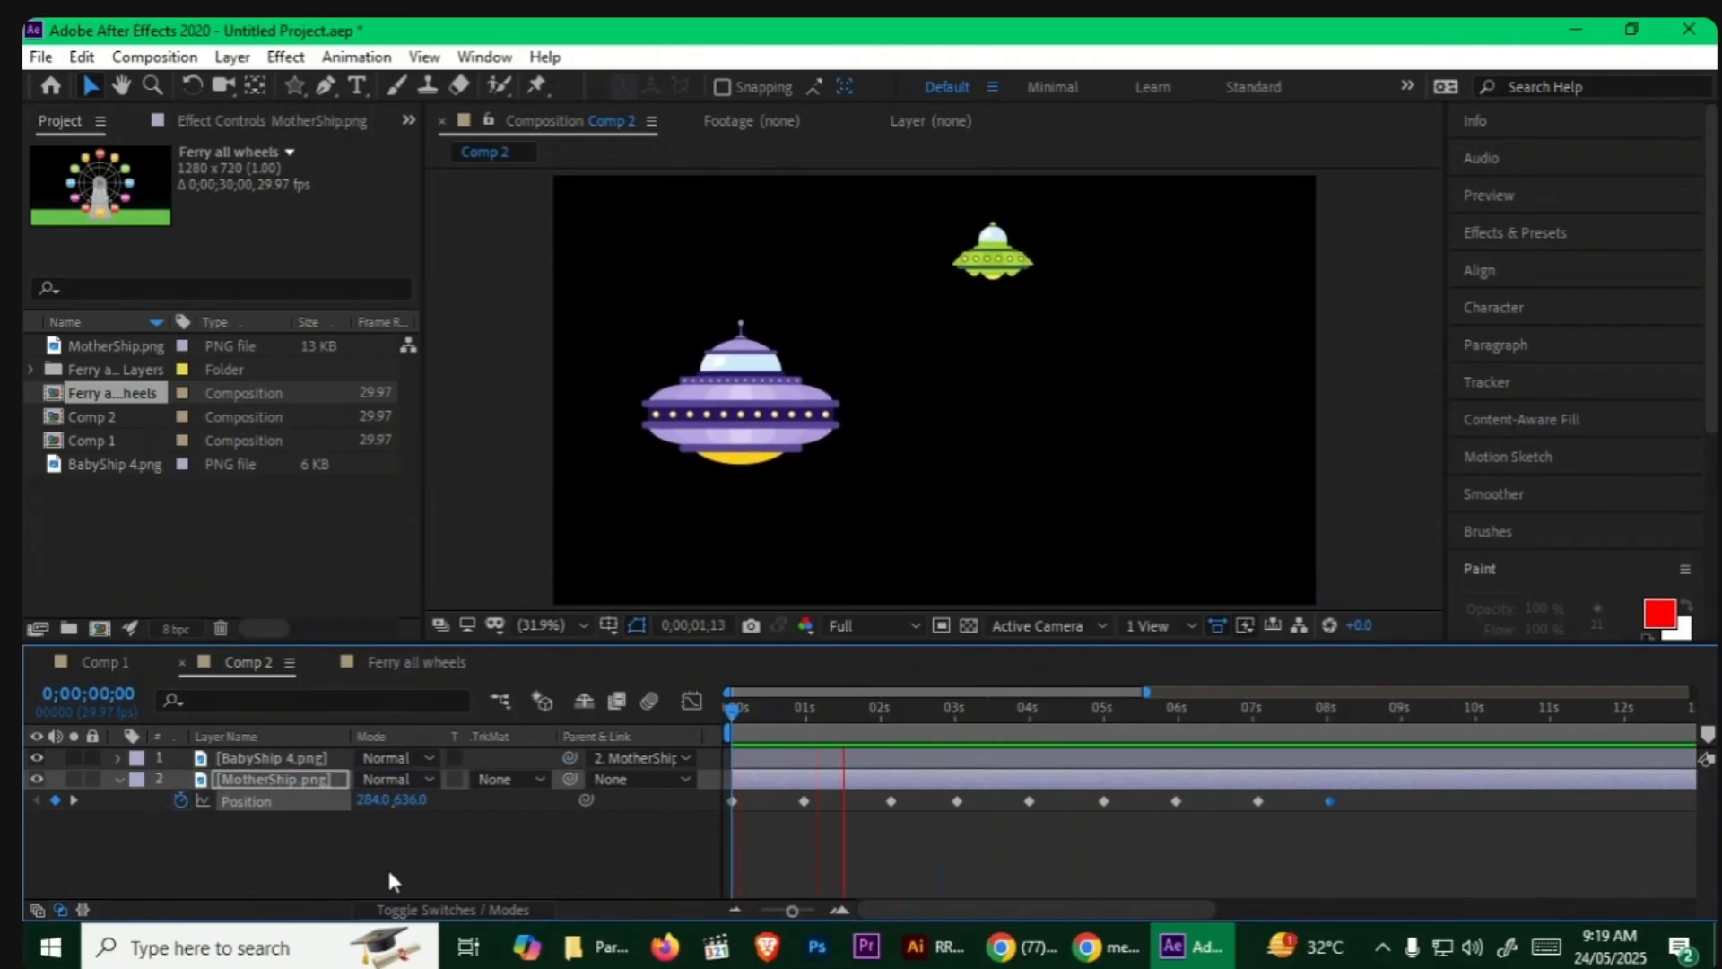
key(space)
key(ctrl+z)
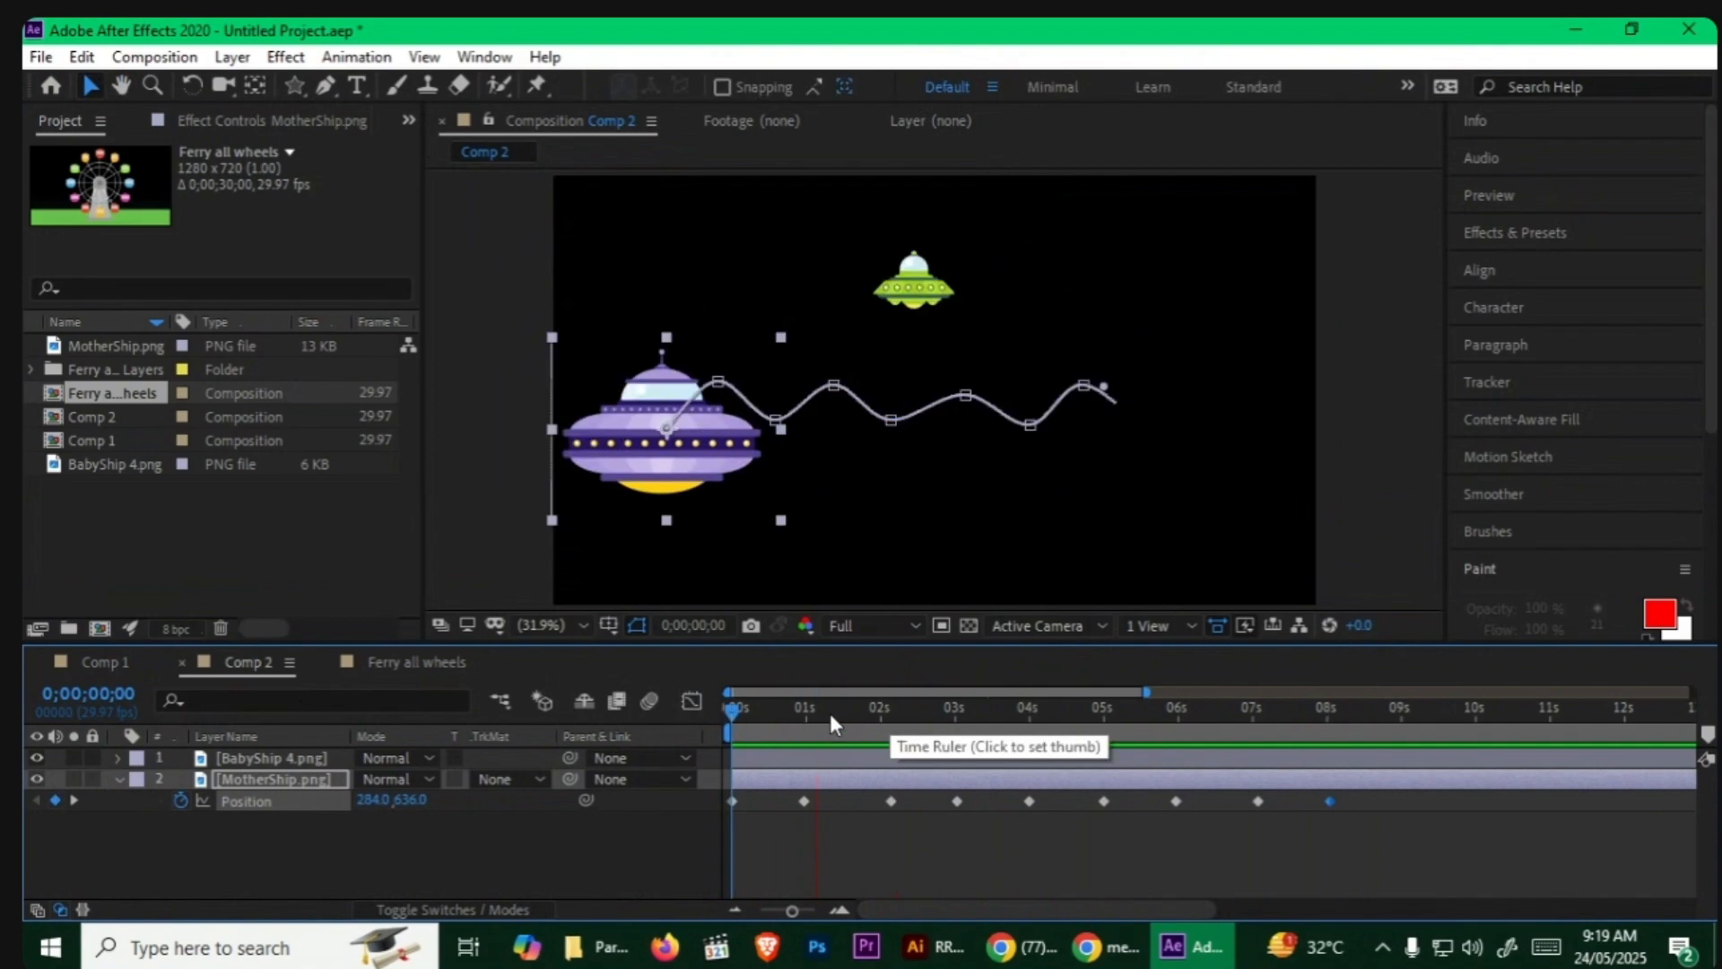
Step: Split the baby ship layer at 0;00;04;10, where the mother ship passes directly beneath it
drag(834, 723, 1053, 751)
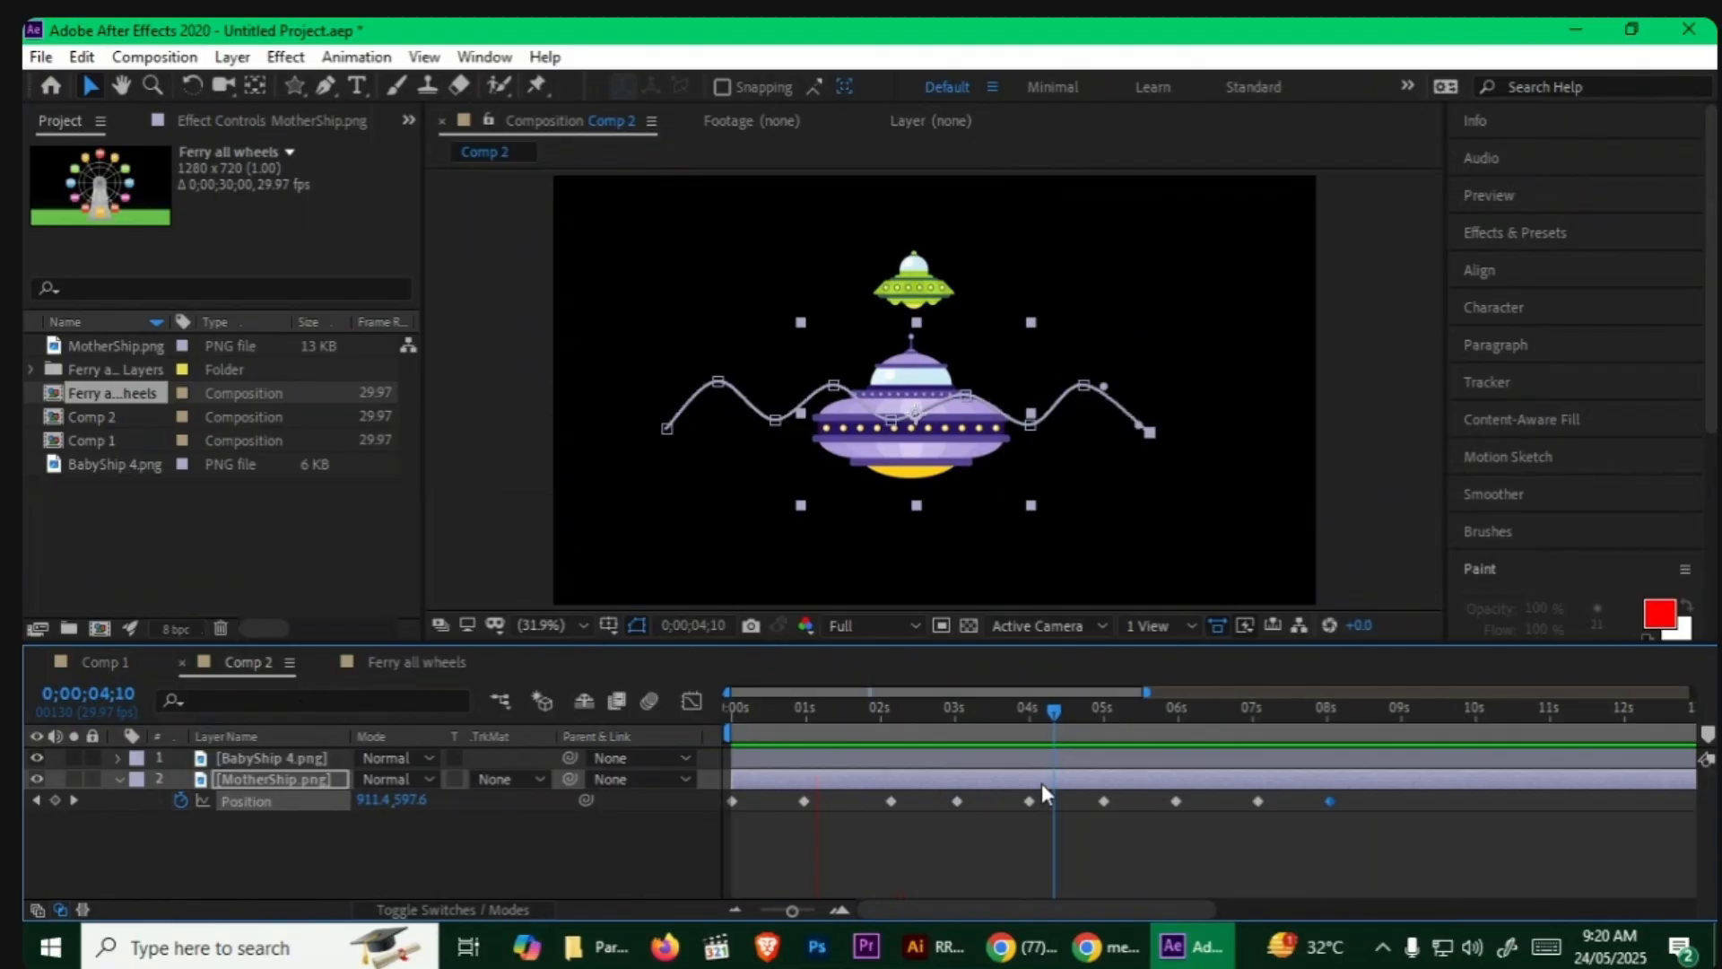
click(250, 758)
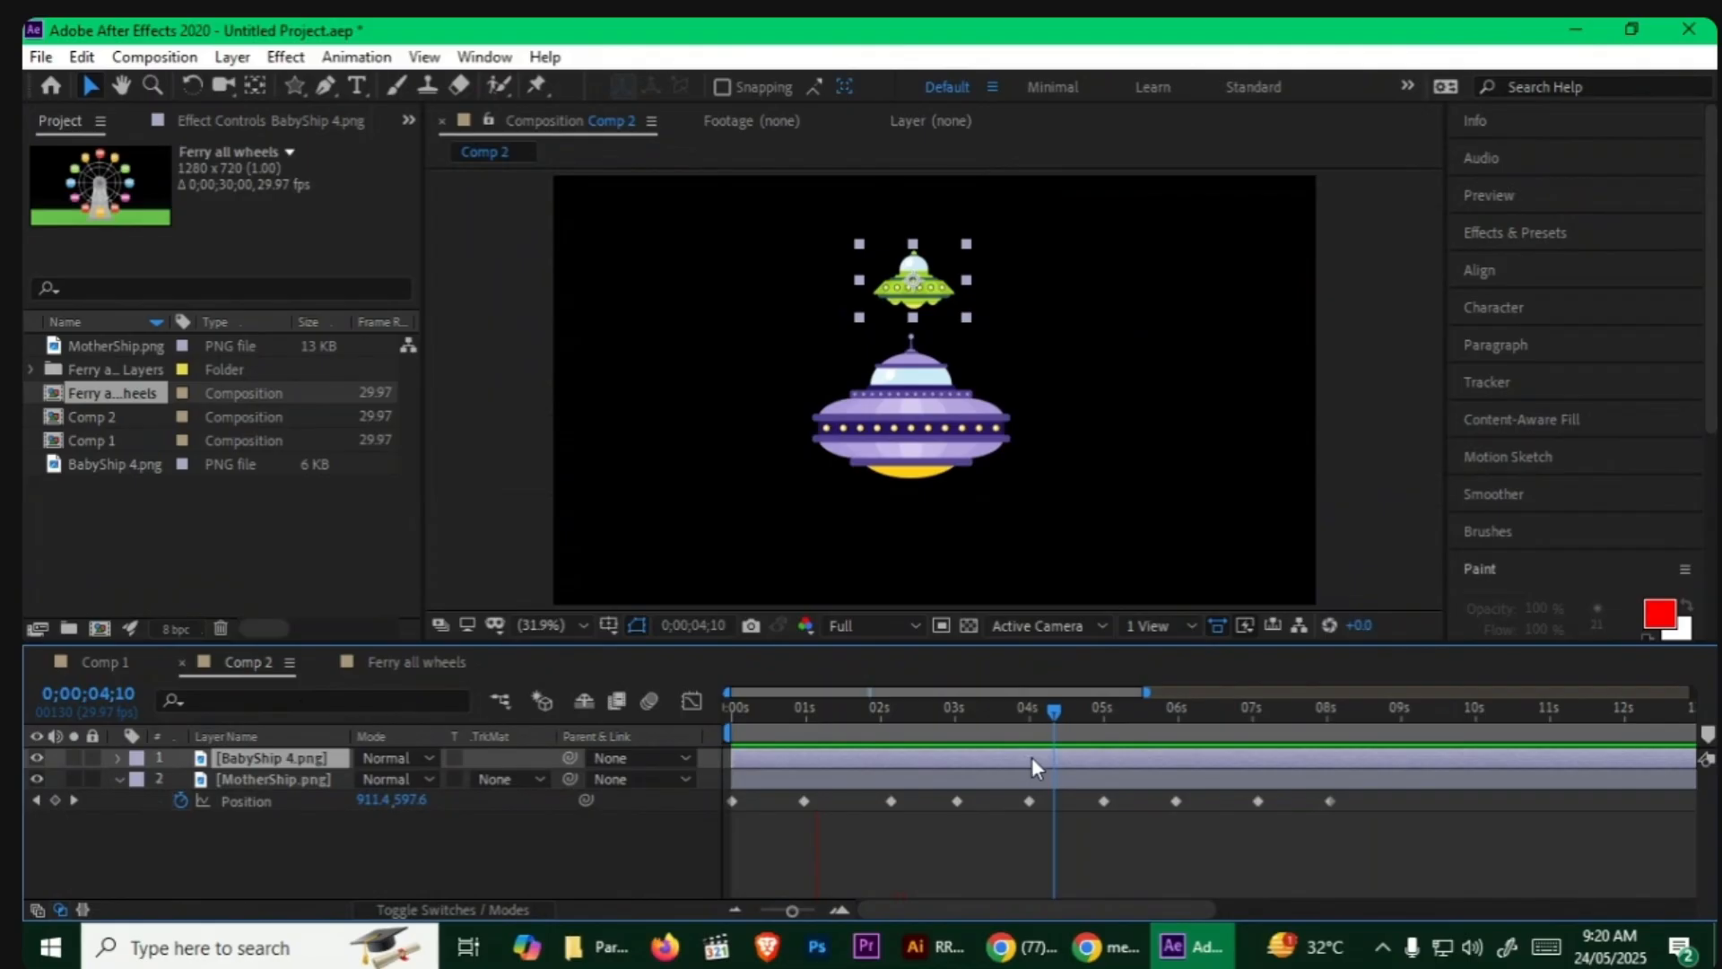
key(ctrl+shift+d)
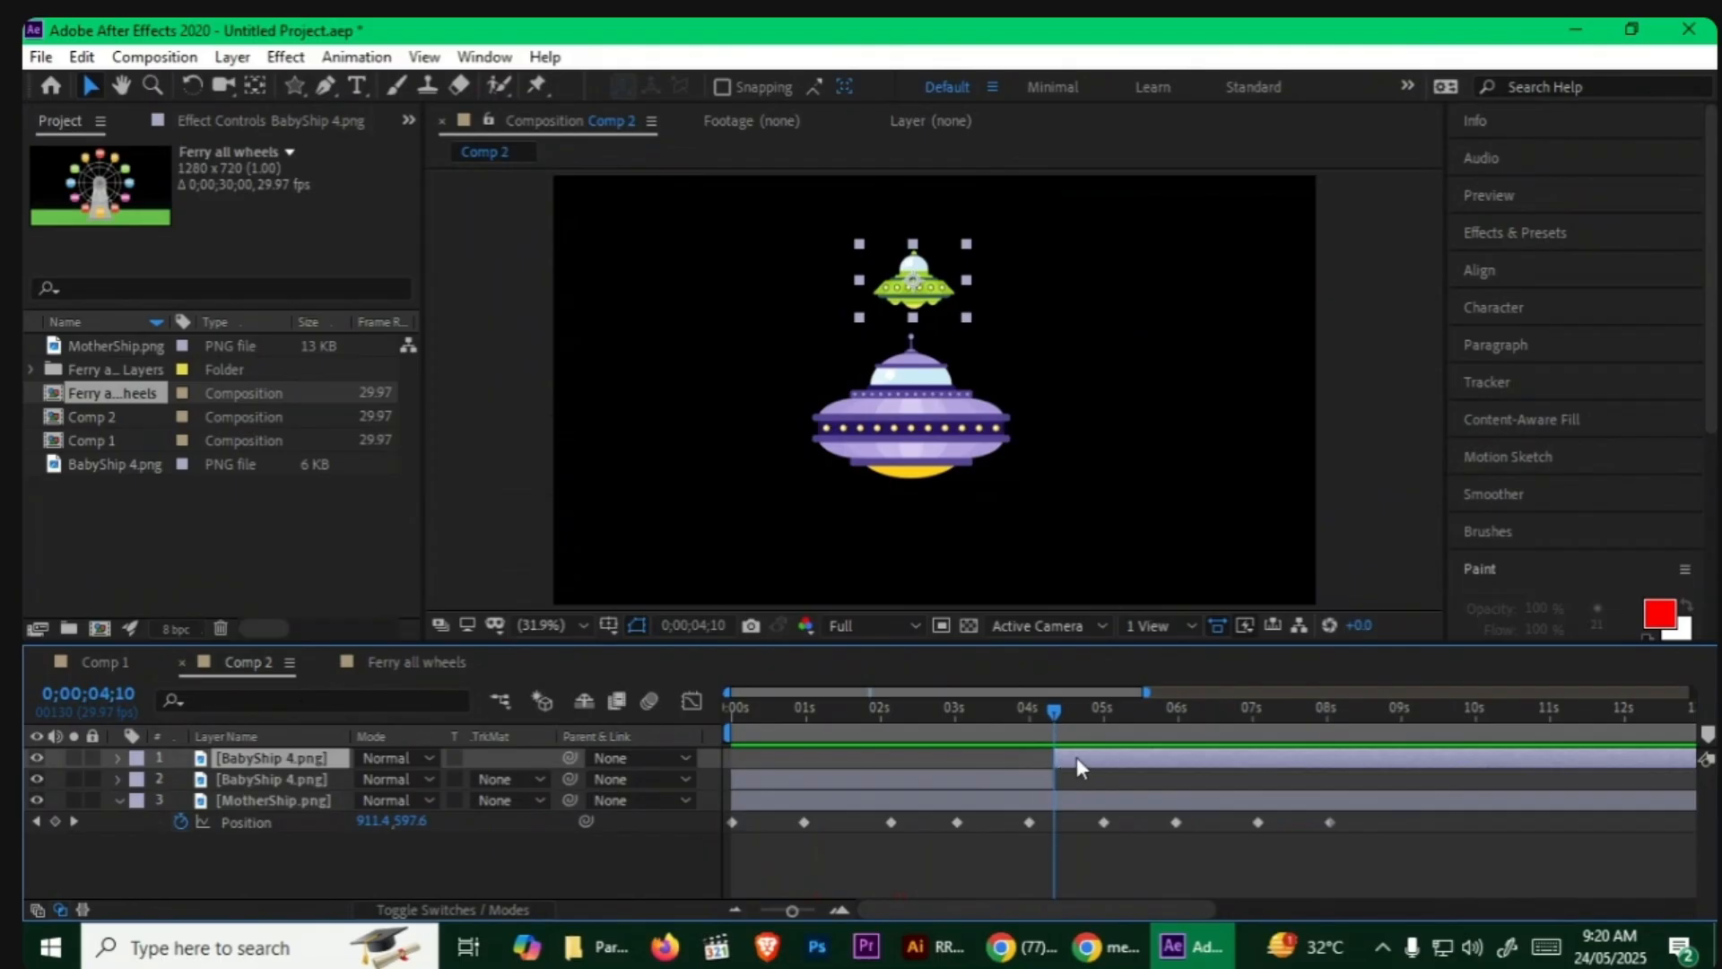
Step: Parent the second part of the split baby ship layer, starting at 0;00;04;10, to MotherShip.png
click(1016, 777)
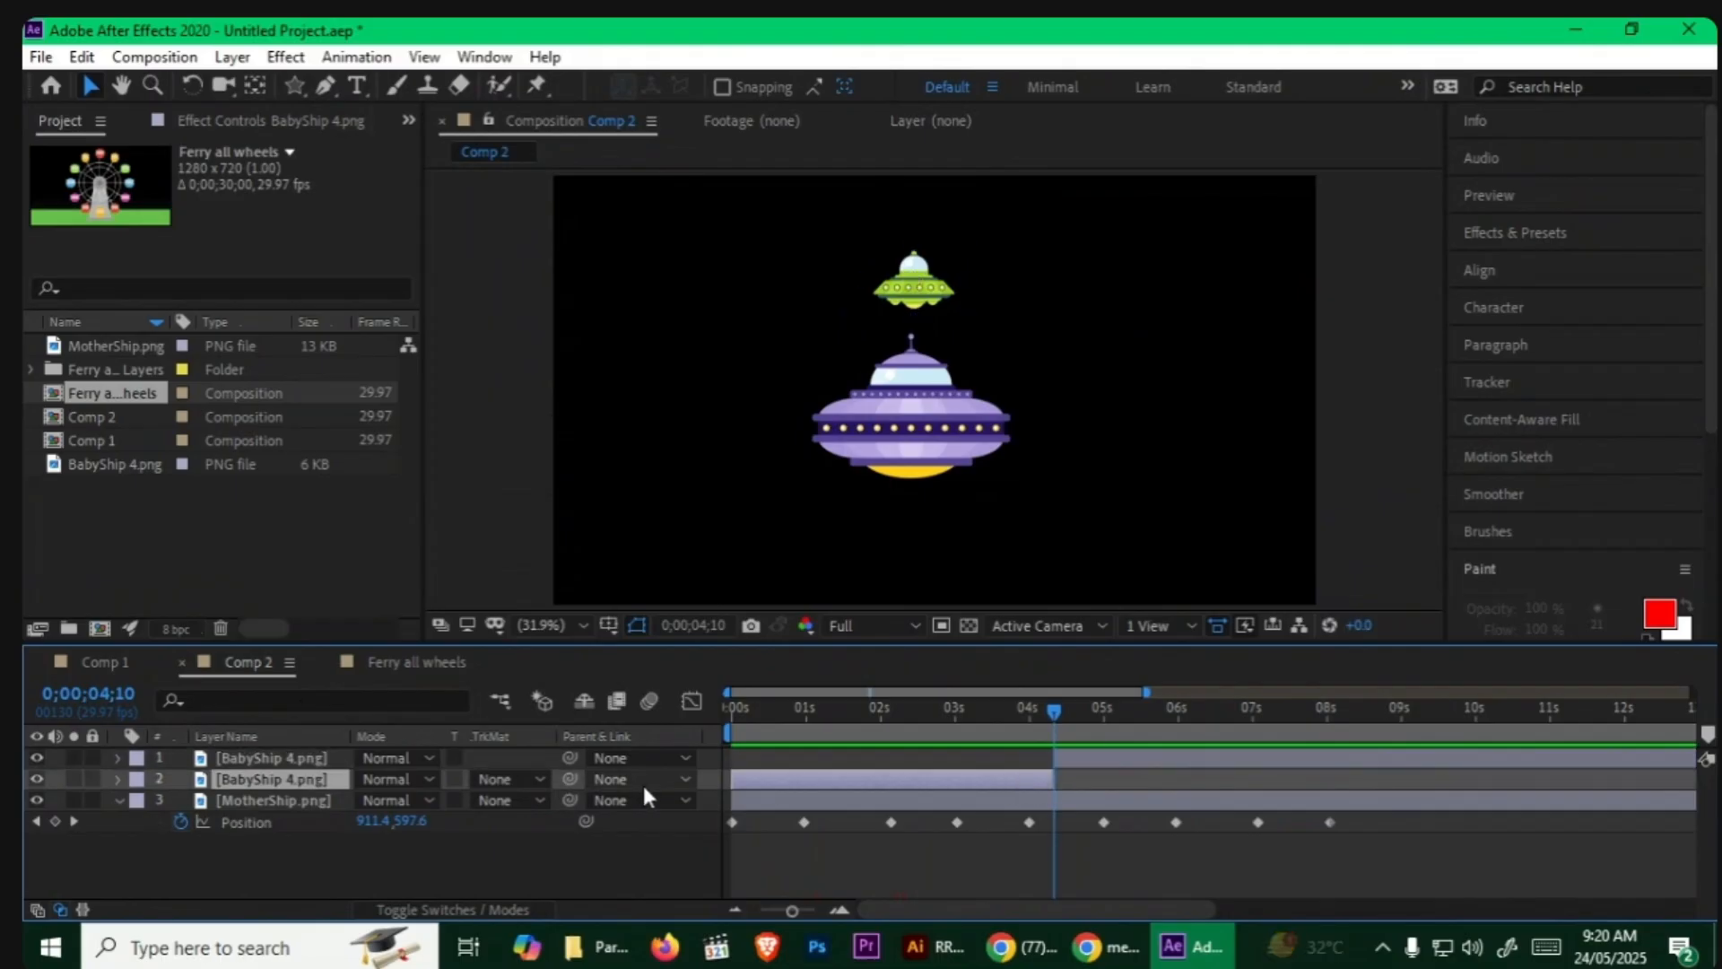
click(1084, 758)
click(617, 759)
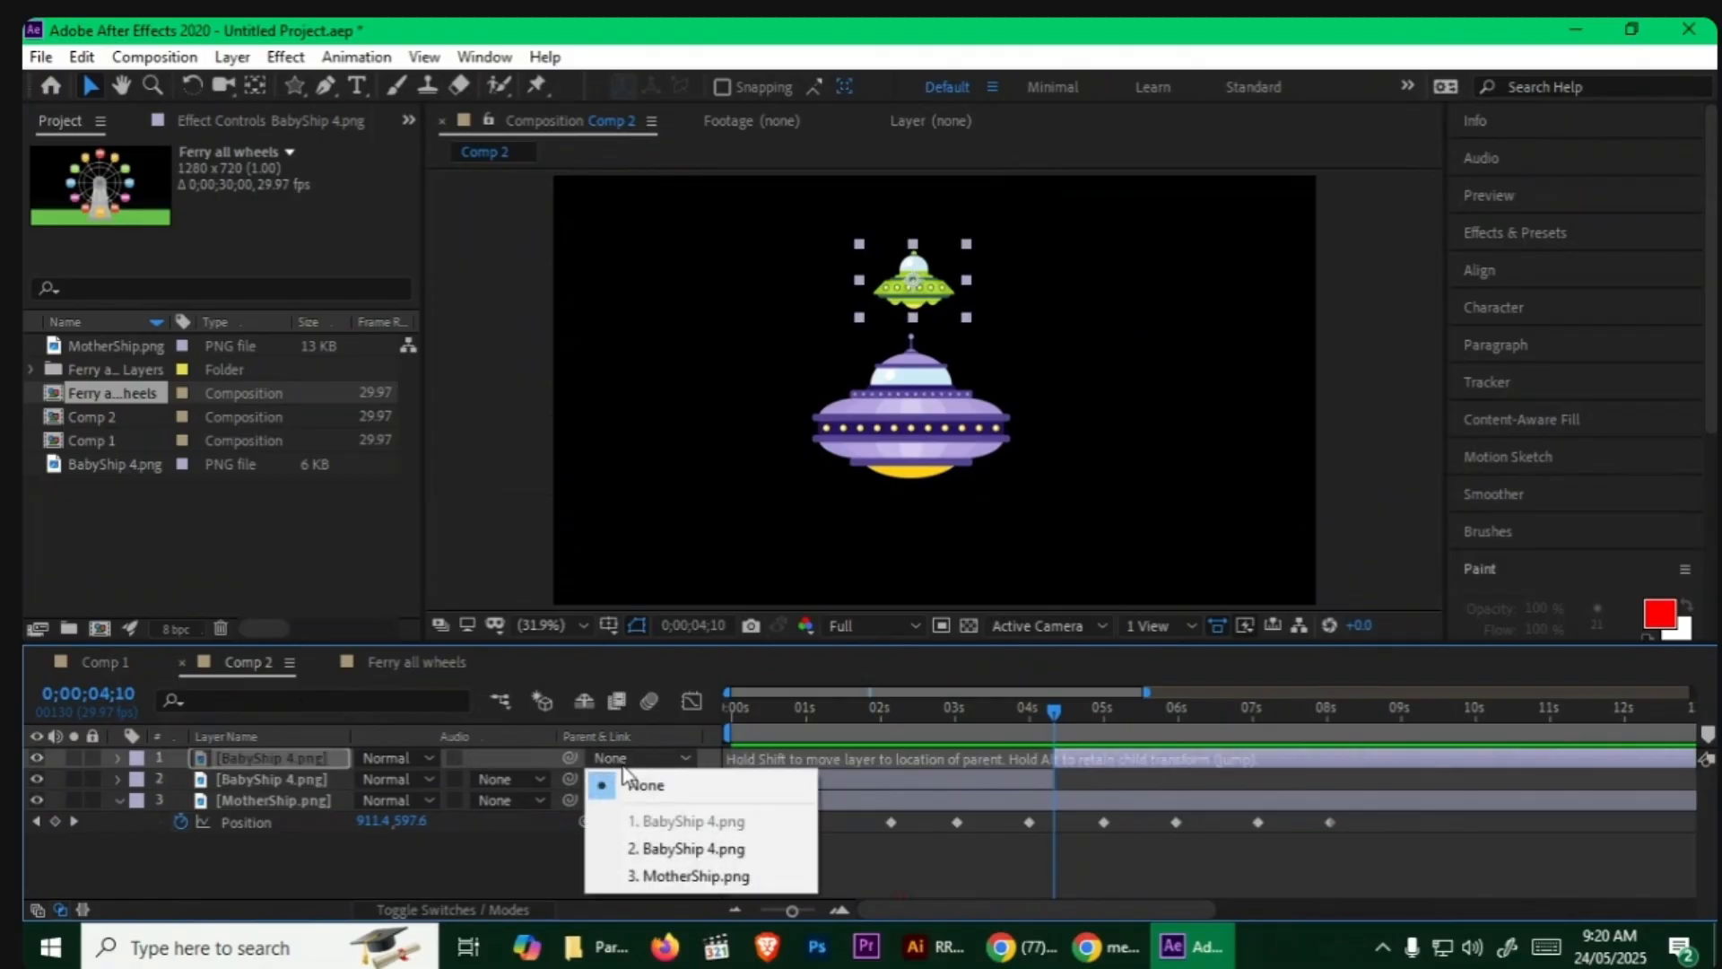
click(686, 875)
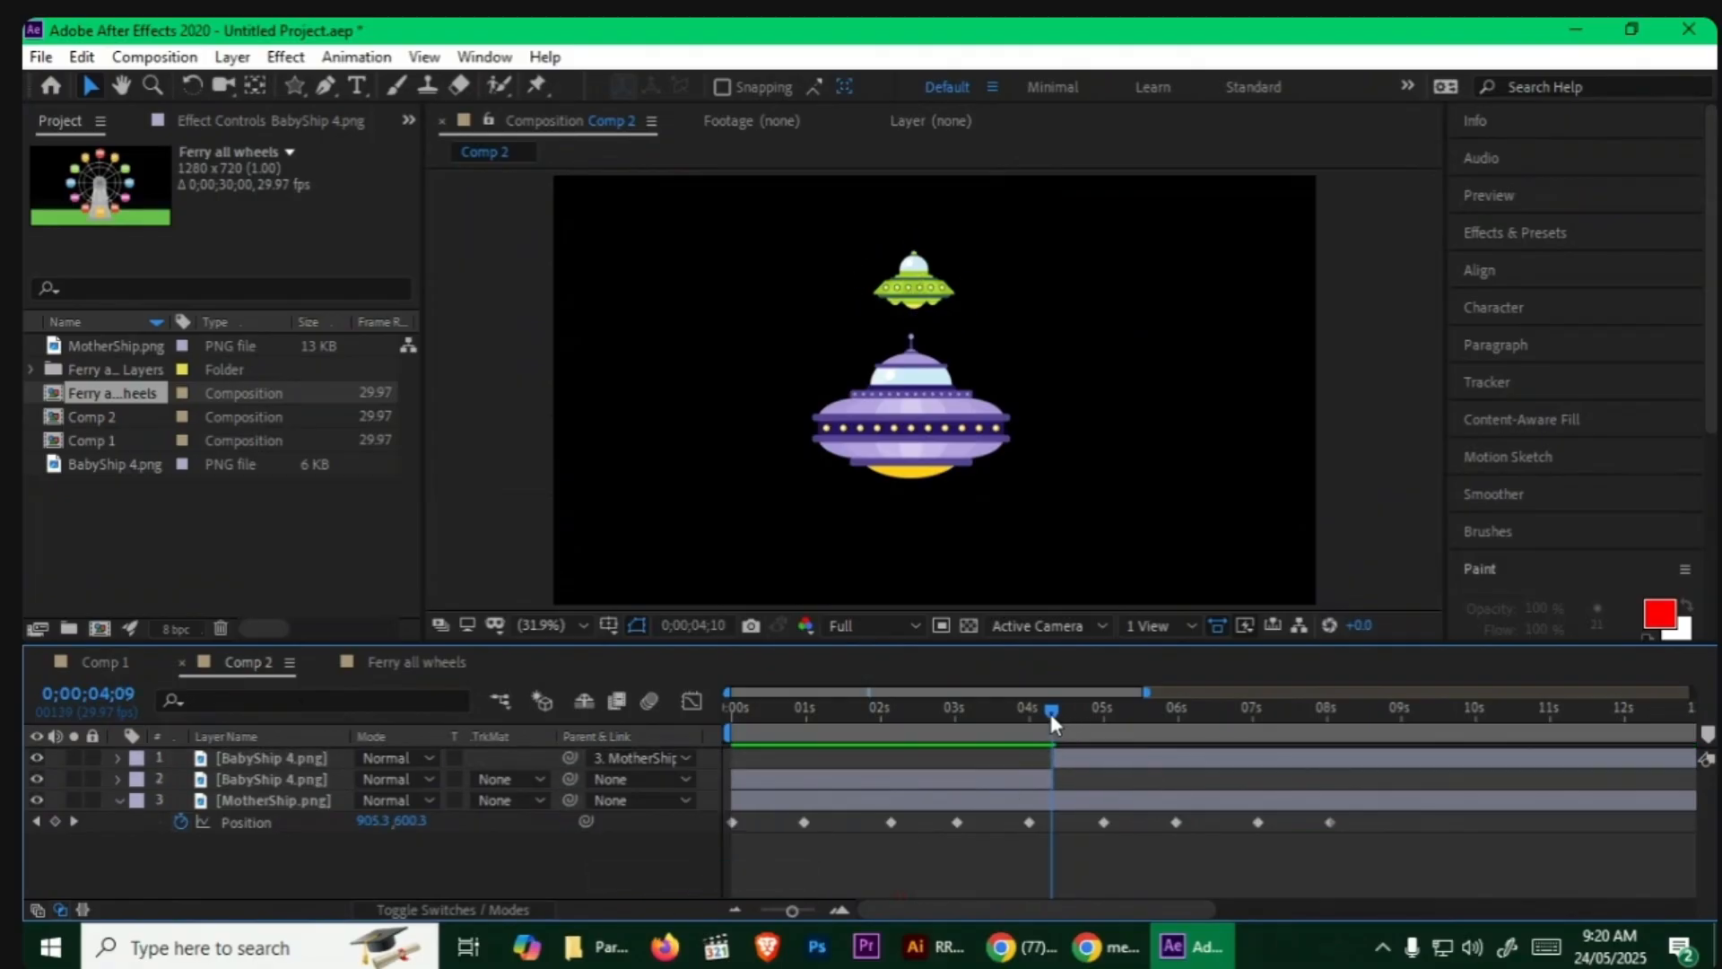
Step: Preview the animation from shortly before the split to check how the baby ship follows the mother ship
drag(1053, 713, 1023, 726)
key(space)
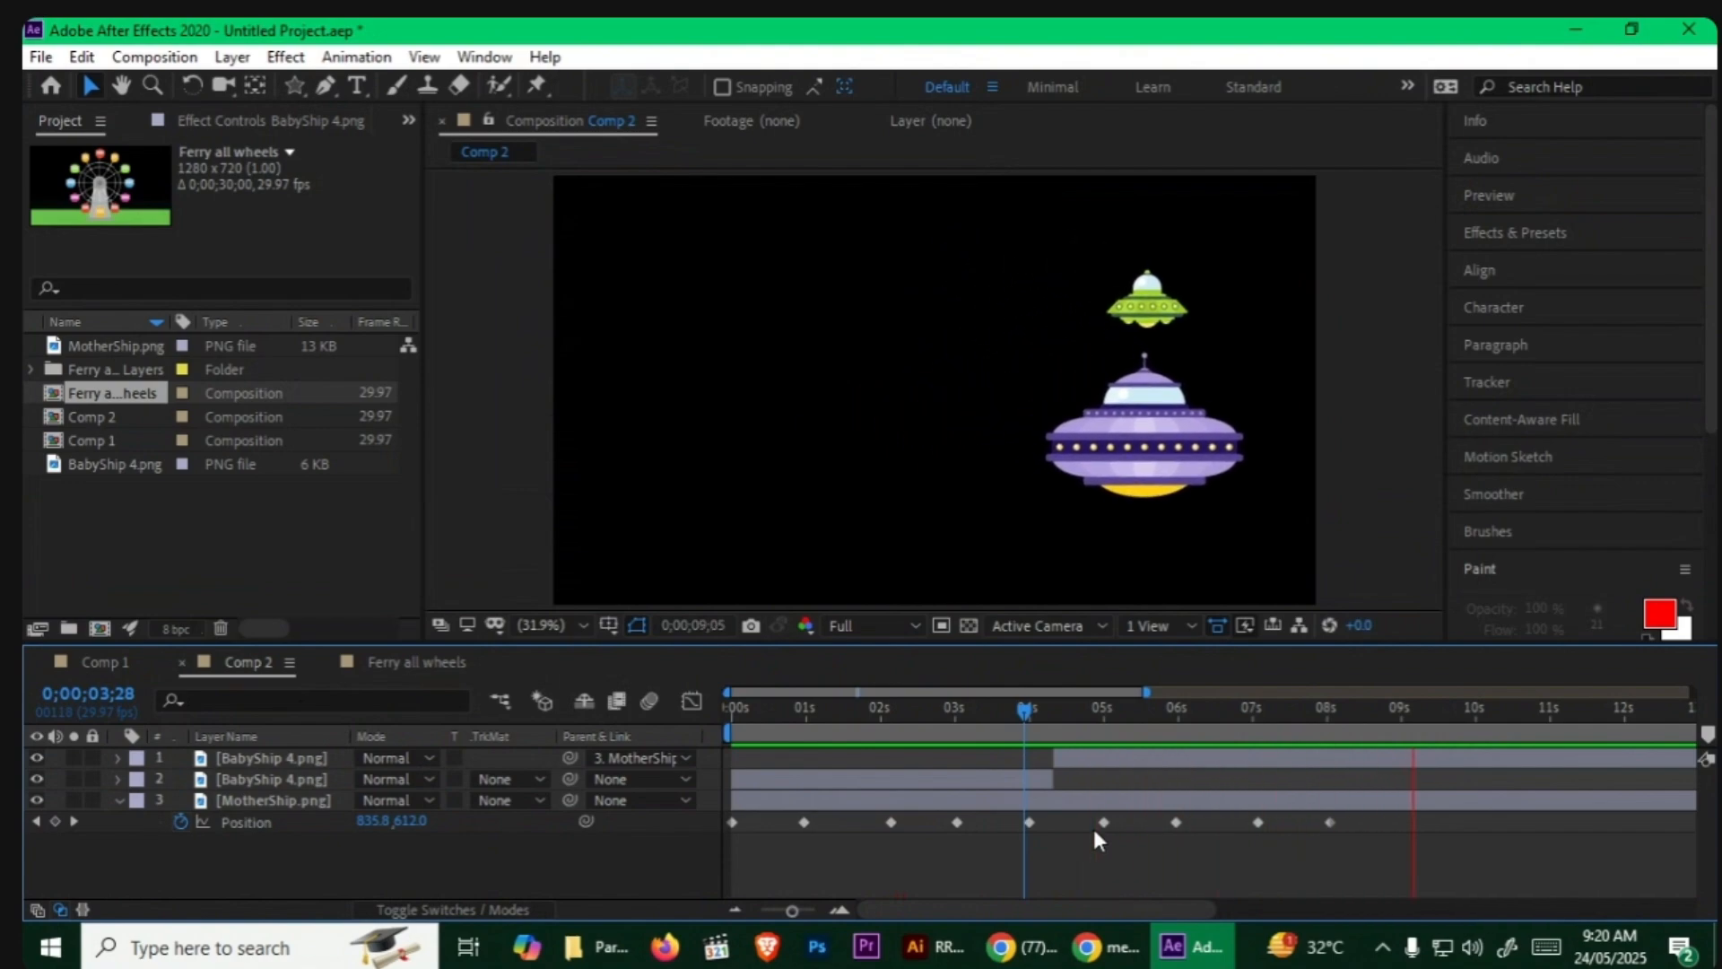
drag(1098, 696, 1044, 868)
key(space)
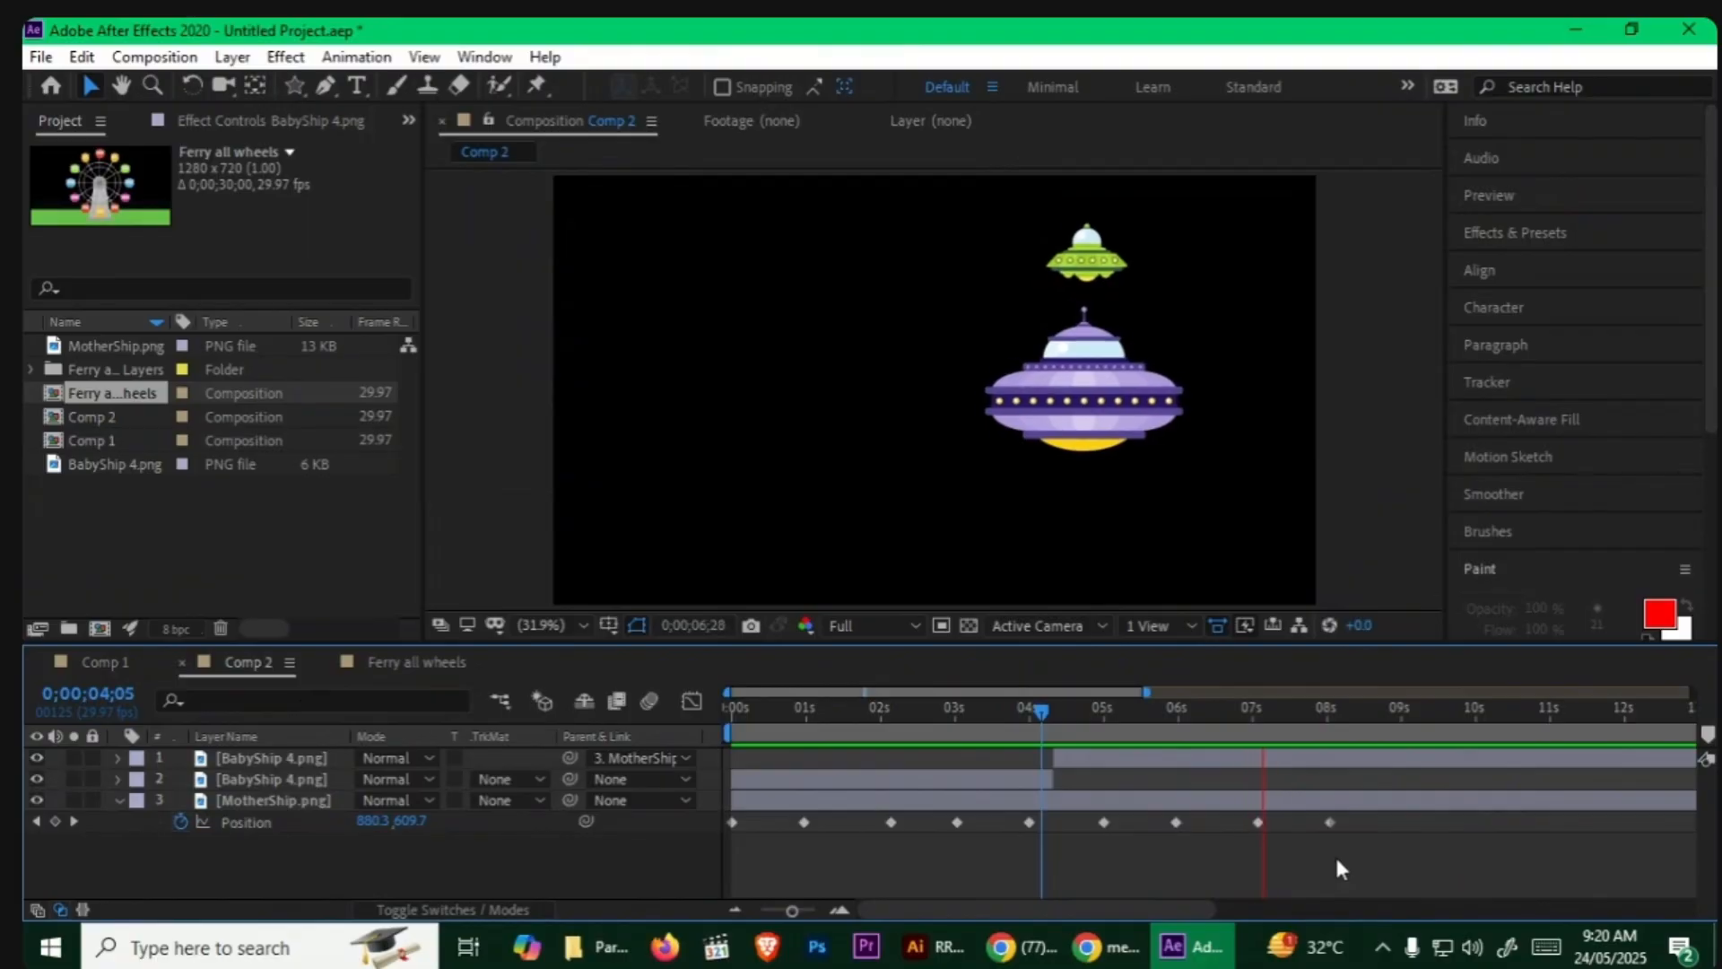
click(155, 57)
click(211, 85)
click(1404, 798)
Step: Switch to File Explorer and search the Downloads folder on New Volume (D:) for "street"
click(1590, 27)
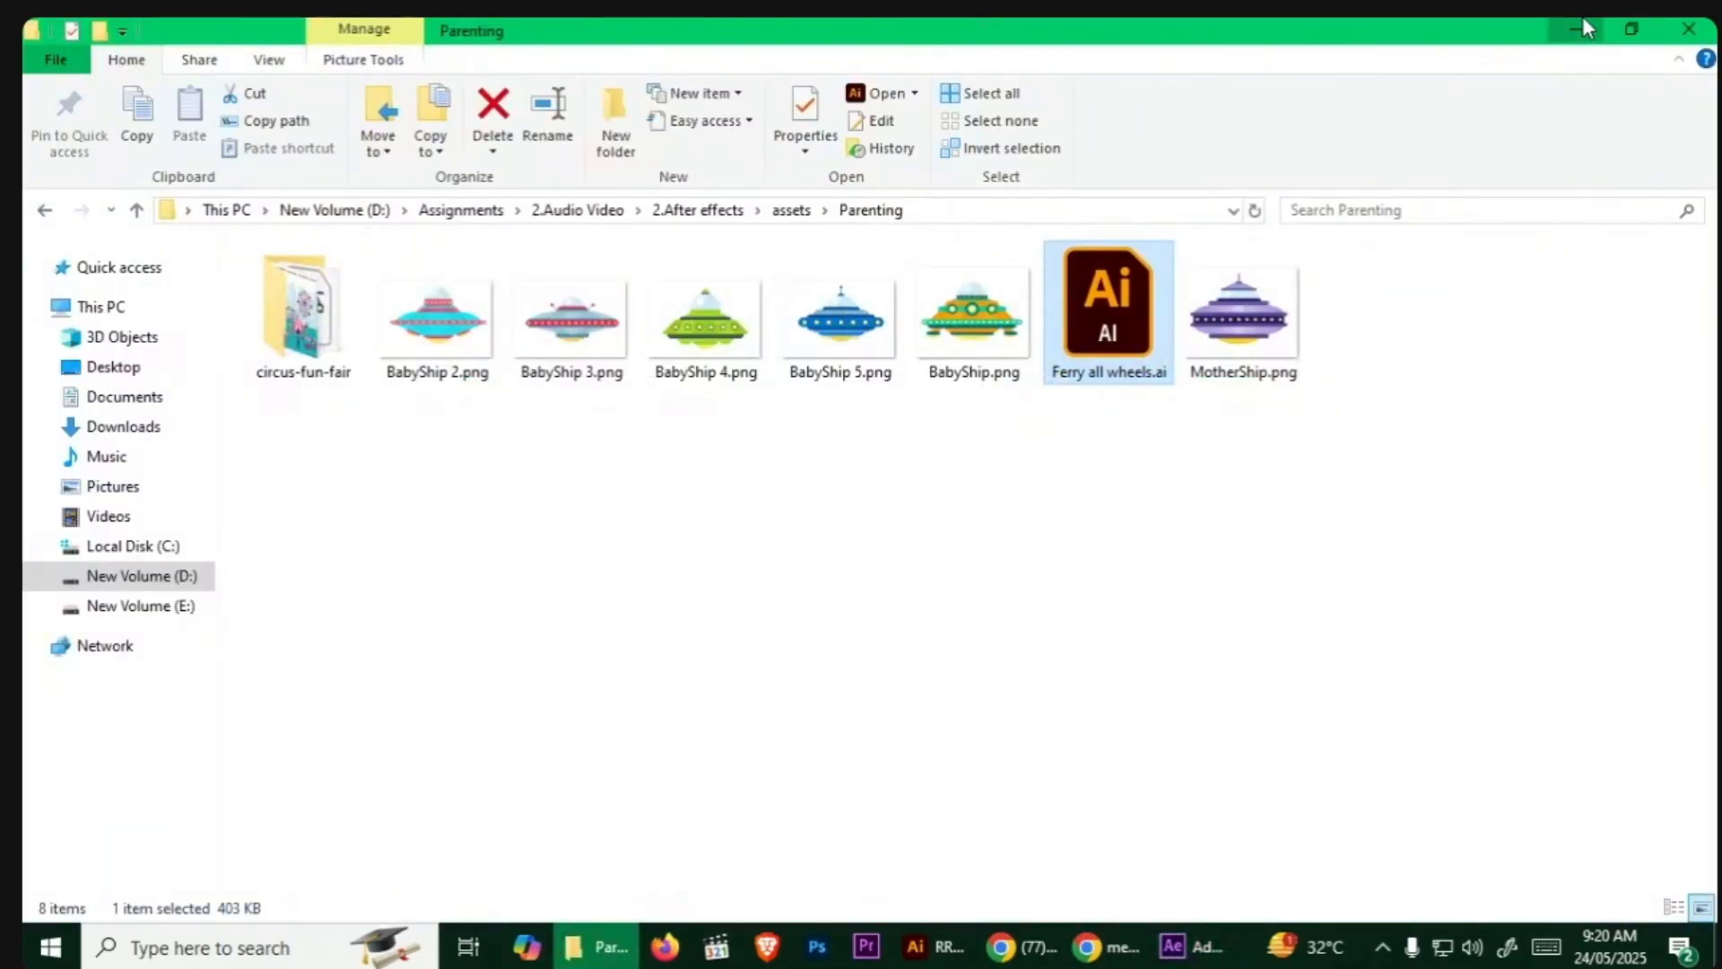
click(1579, 29)
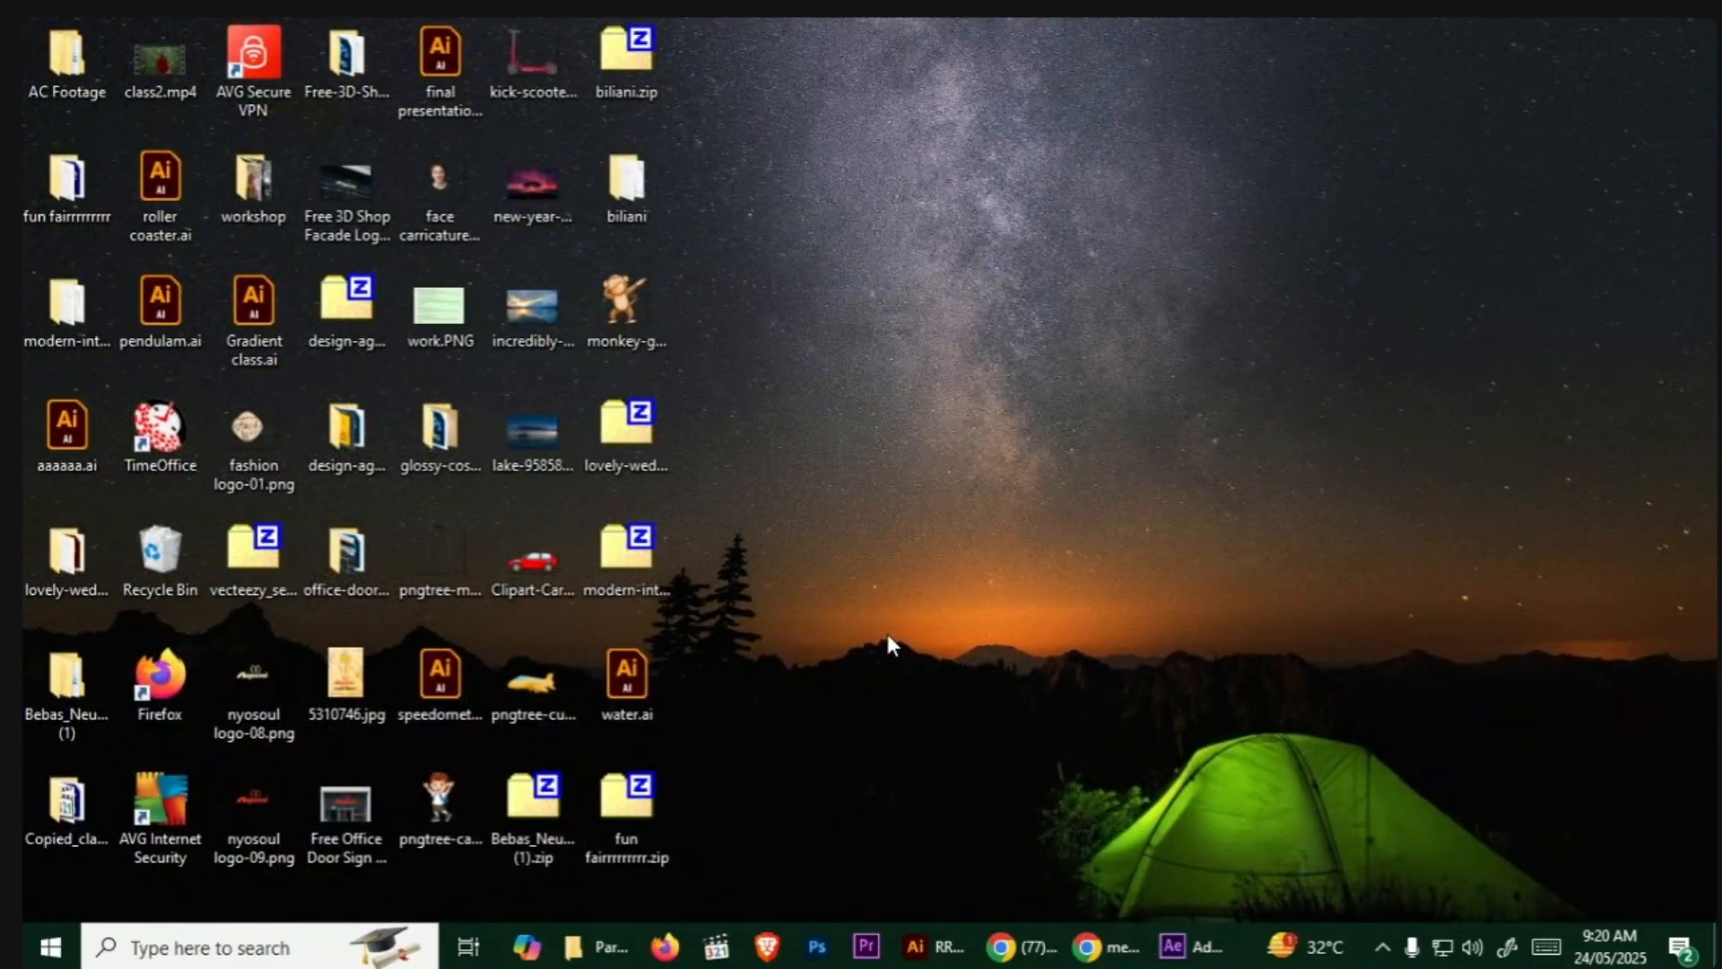
click(597, 946)
click(142, 576)
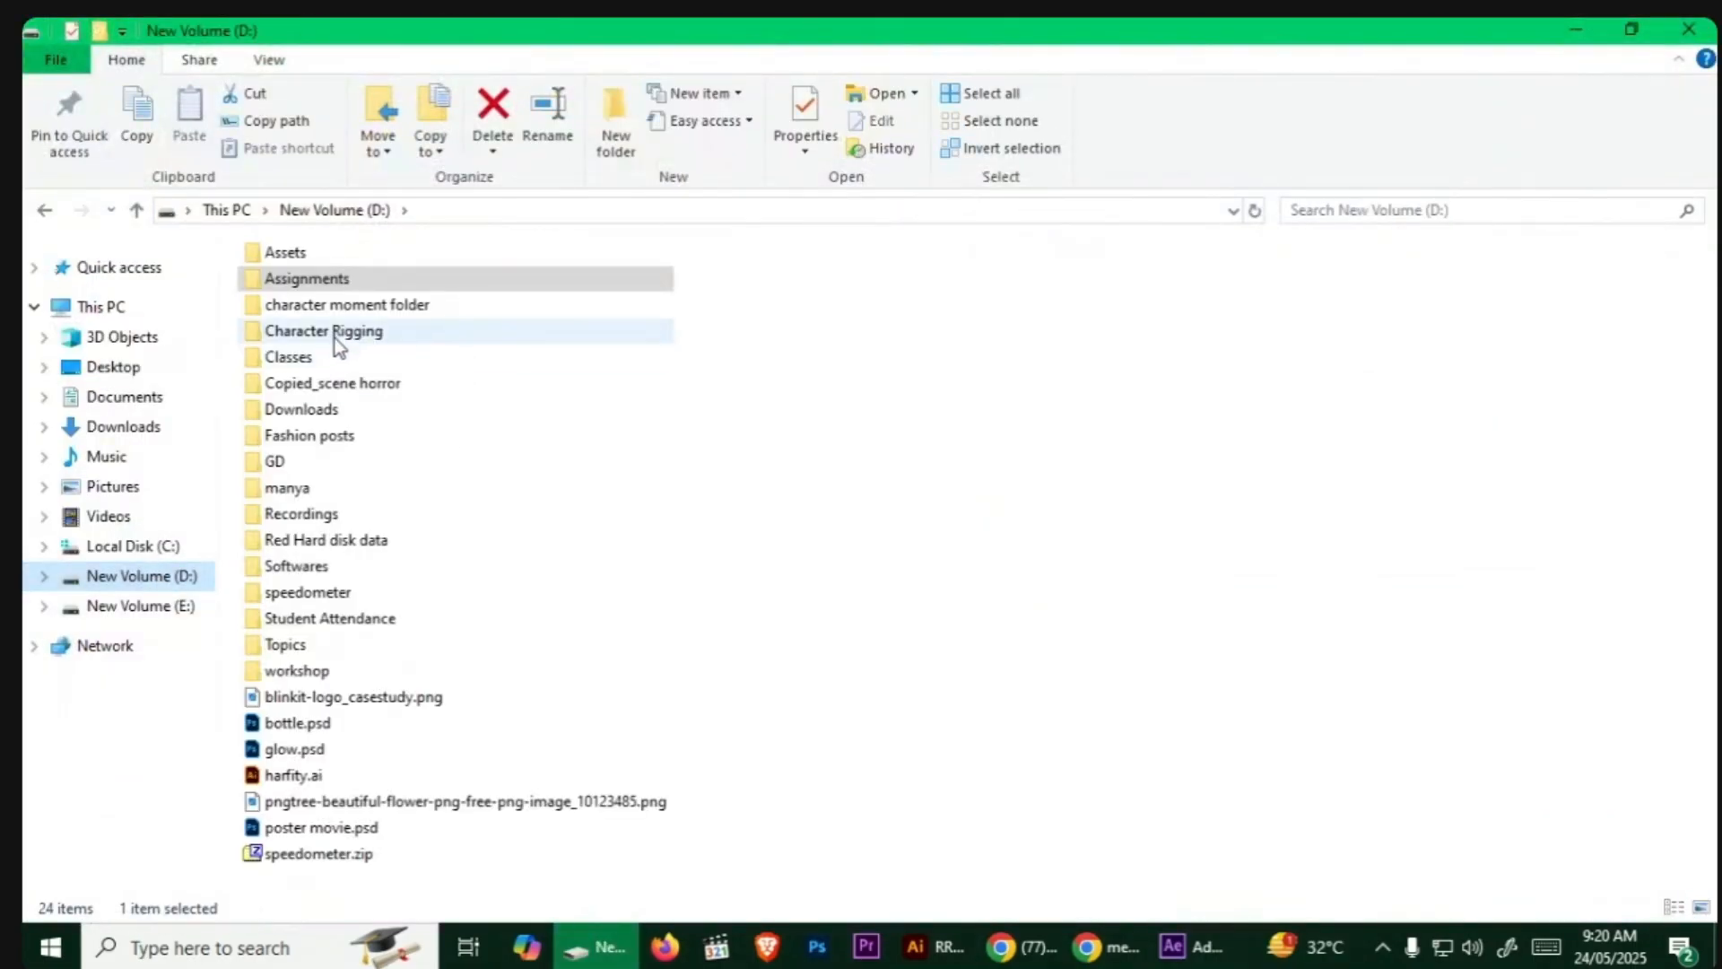
double_click(302, 409)
scroll(1134, 700, down, 5)
click(1443, 210)
text(street)
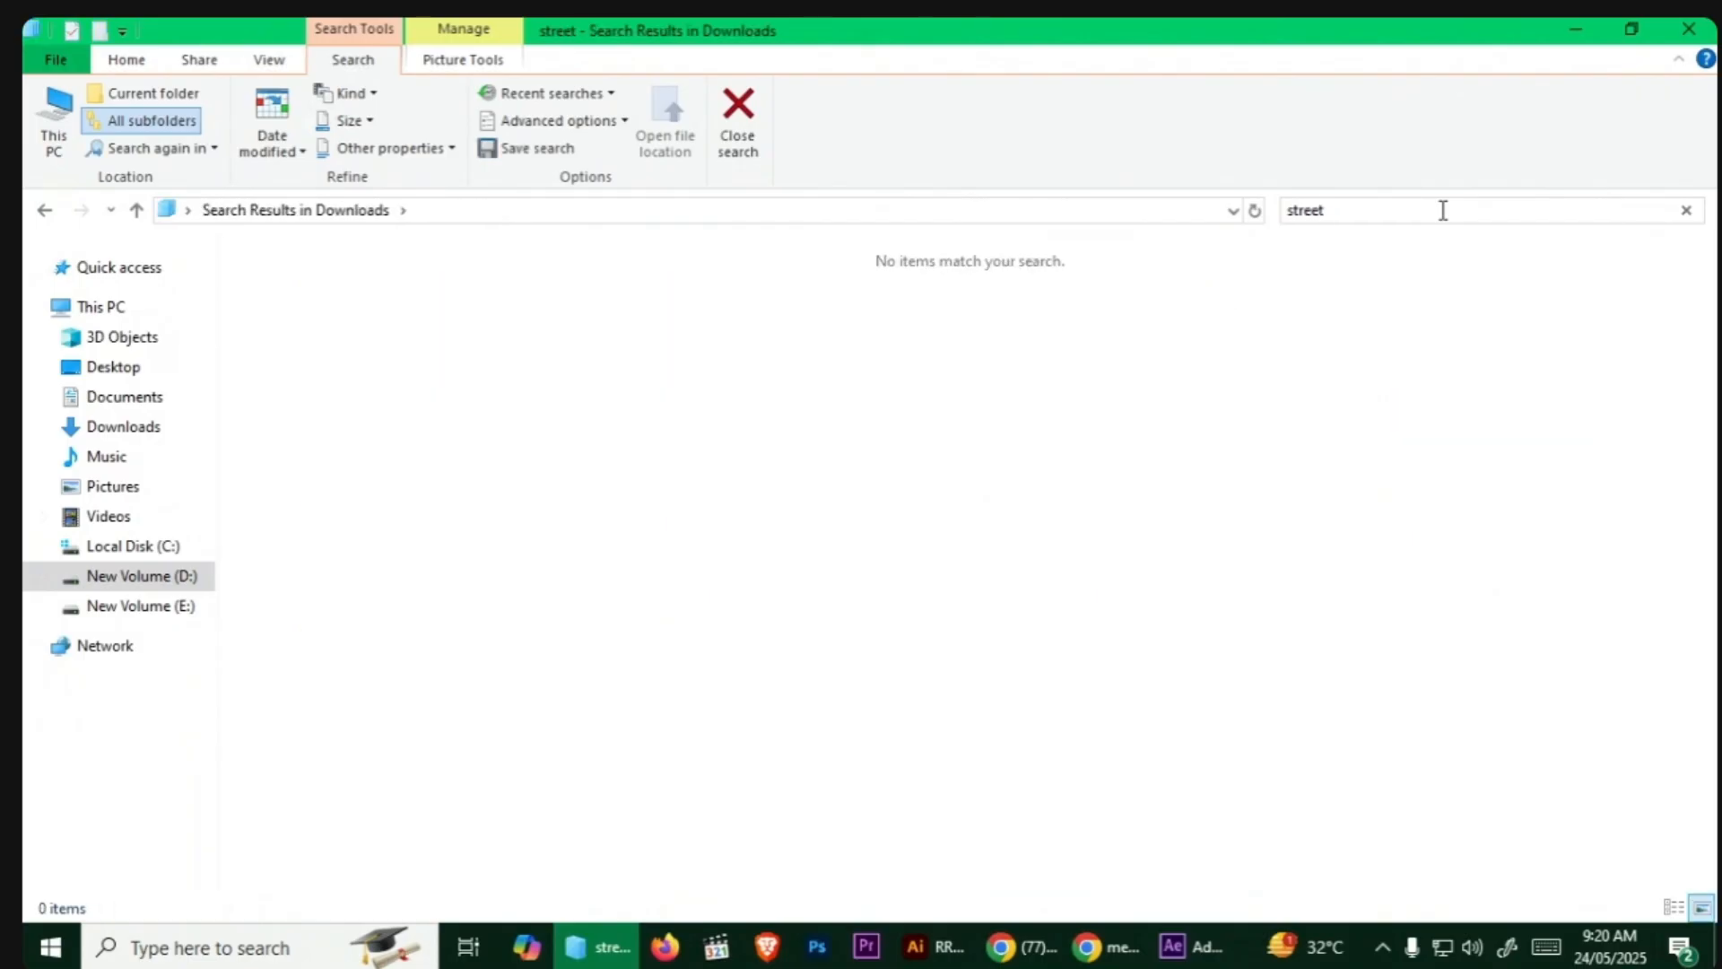
Step: Open the 2.After effects folder inside Assignments > 2.Audio Video on New Volume (D:)
click(197, 574)
click(342, 285)
double_click(342, 285)
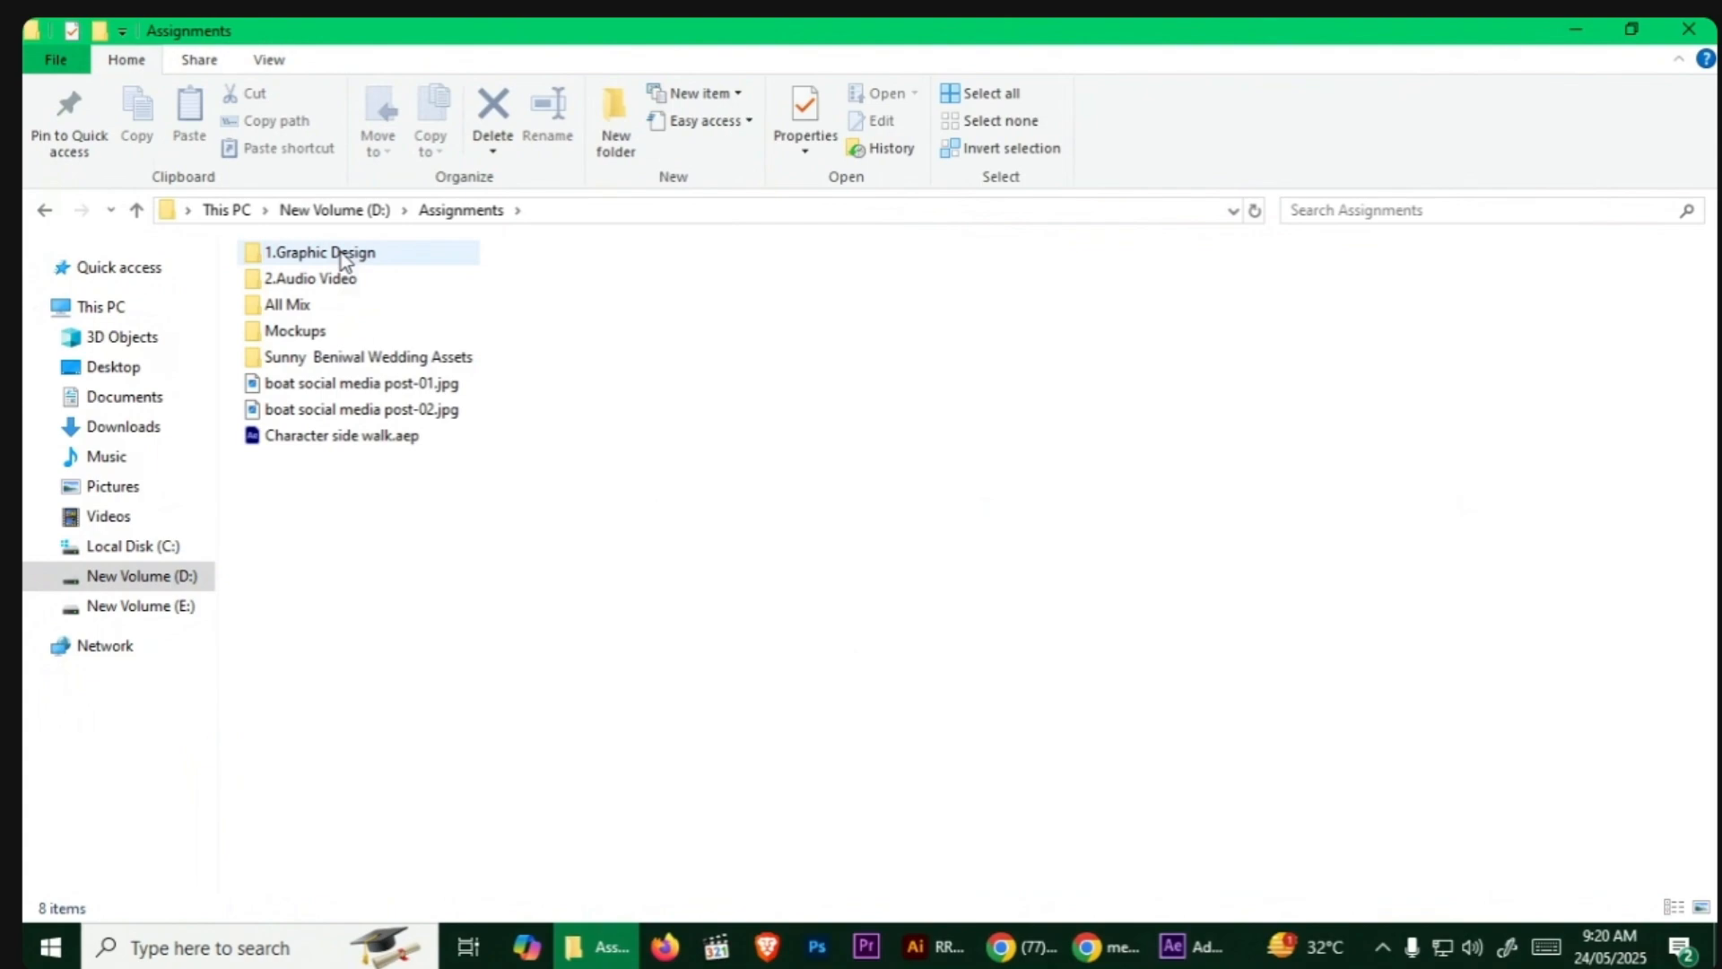
double_click(330, 303)
key(alt+Left)
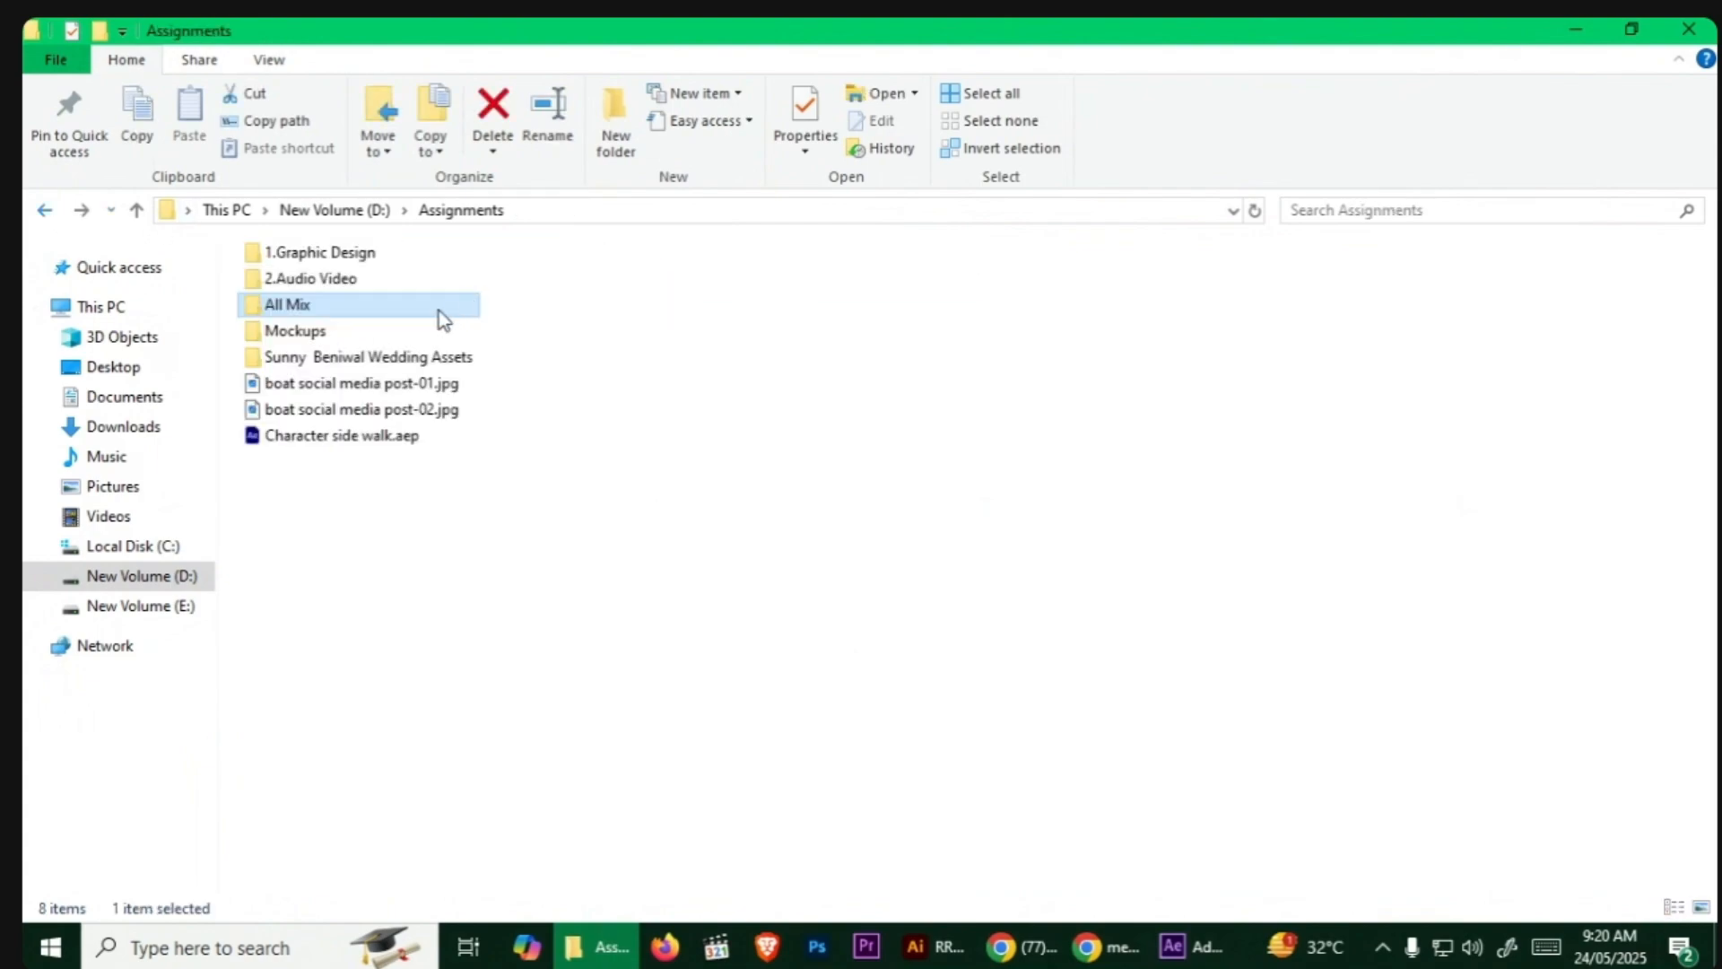
double_click(370, 283)
double_click(783, 404)
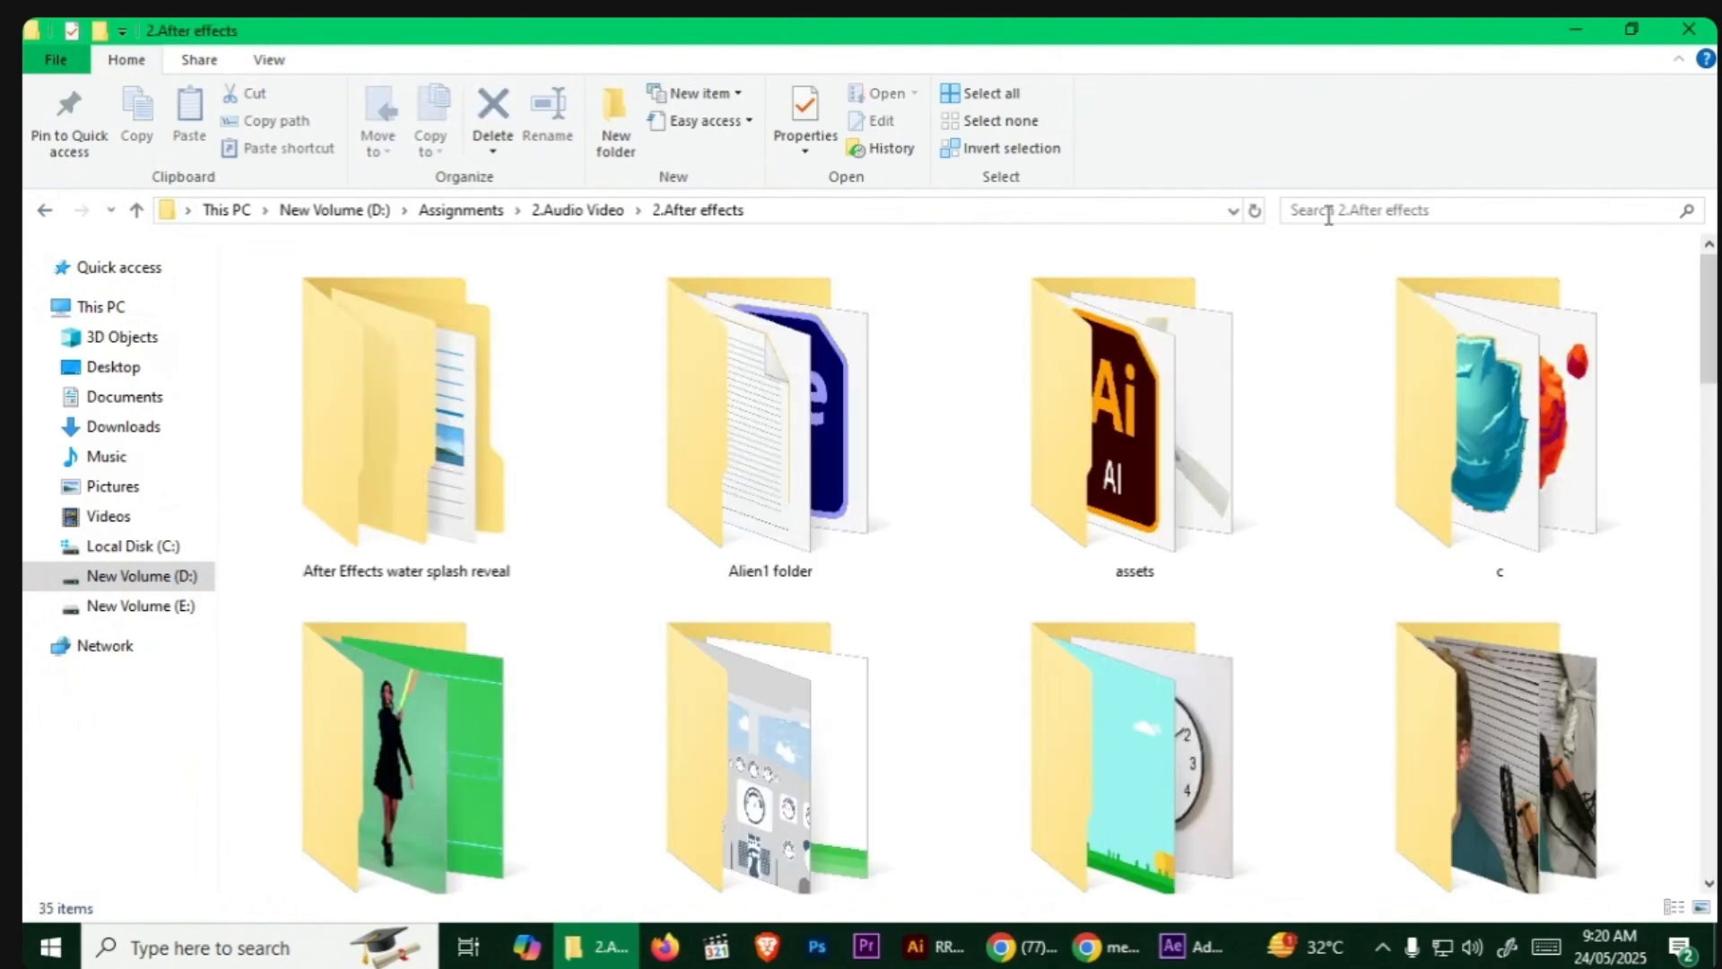
Step: Find the street vector JPG by searching for "street", and bring it into a new After Effects composition scaled to 114%
click(1332, 208)
text(street)
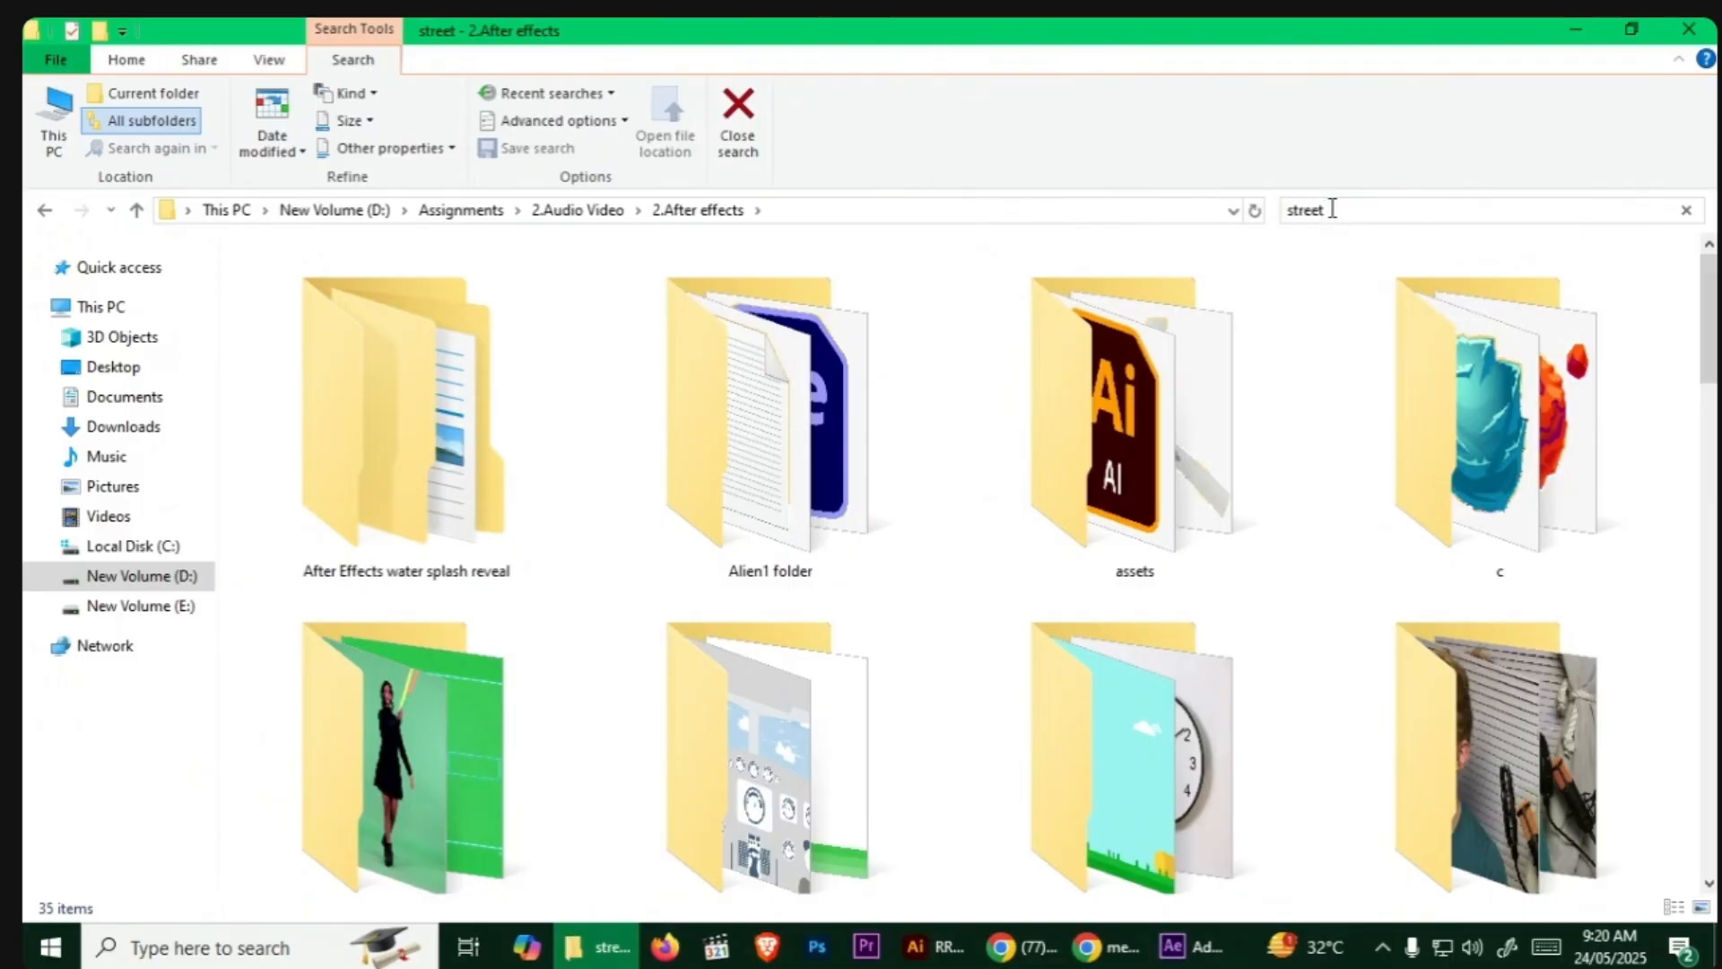
drag(400, 338, 402, 827)
key(s)
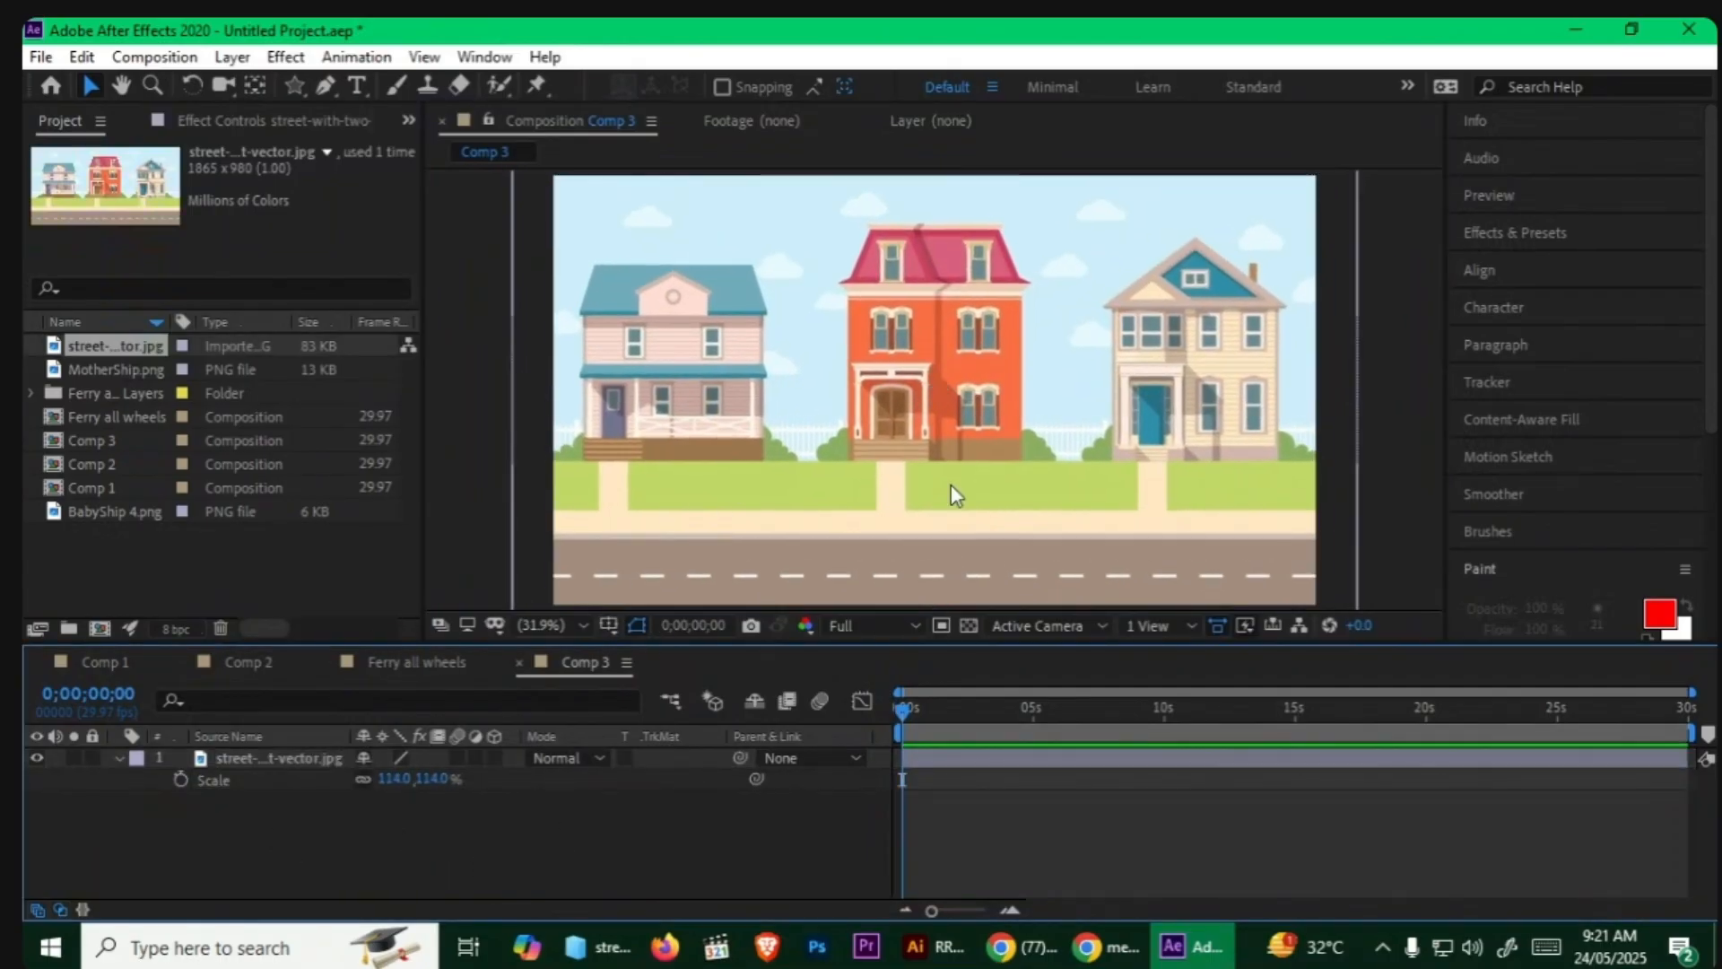
Step: Import the dabbing monkey PNG from the desktop and add it above the street layer in Comp 3
click(1575, 28)
click(1578, 29)
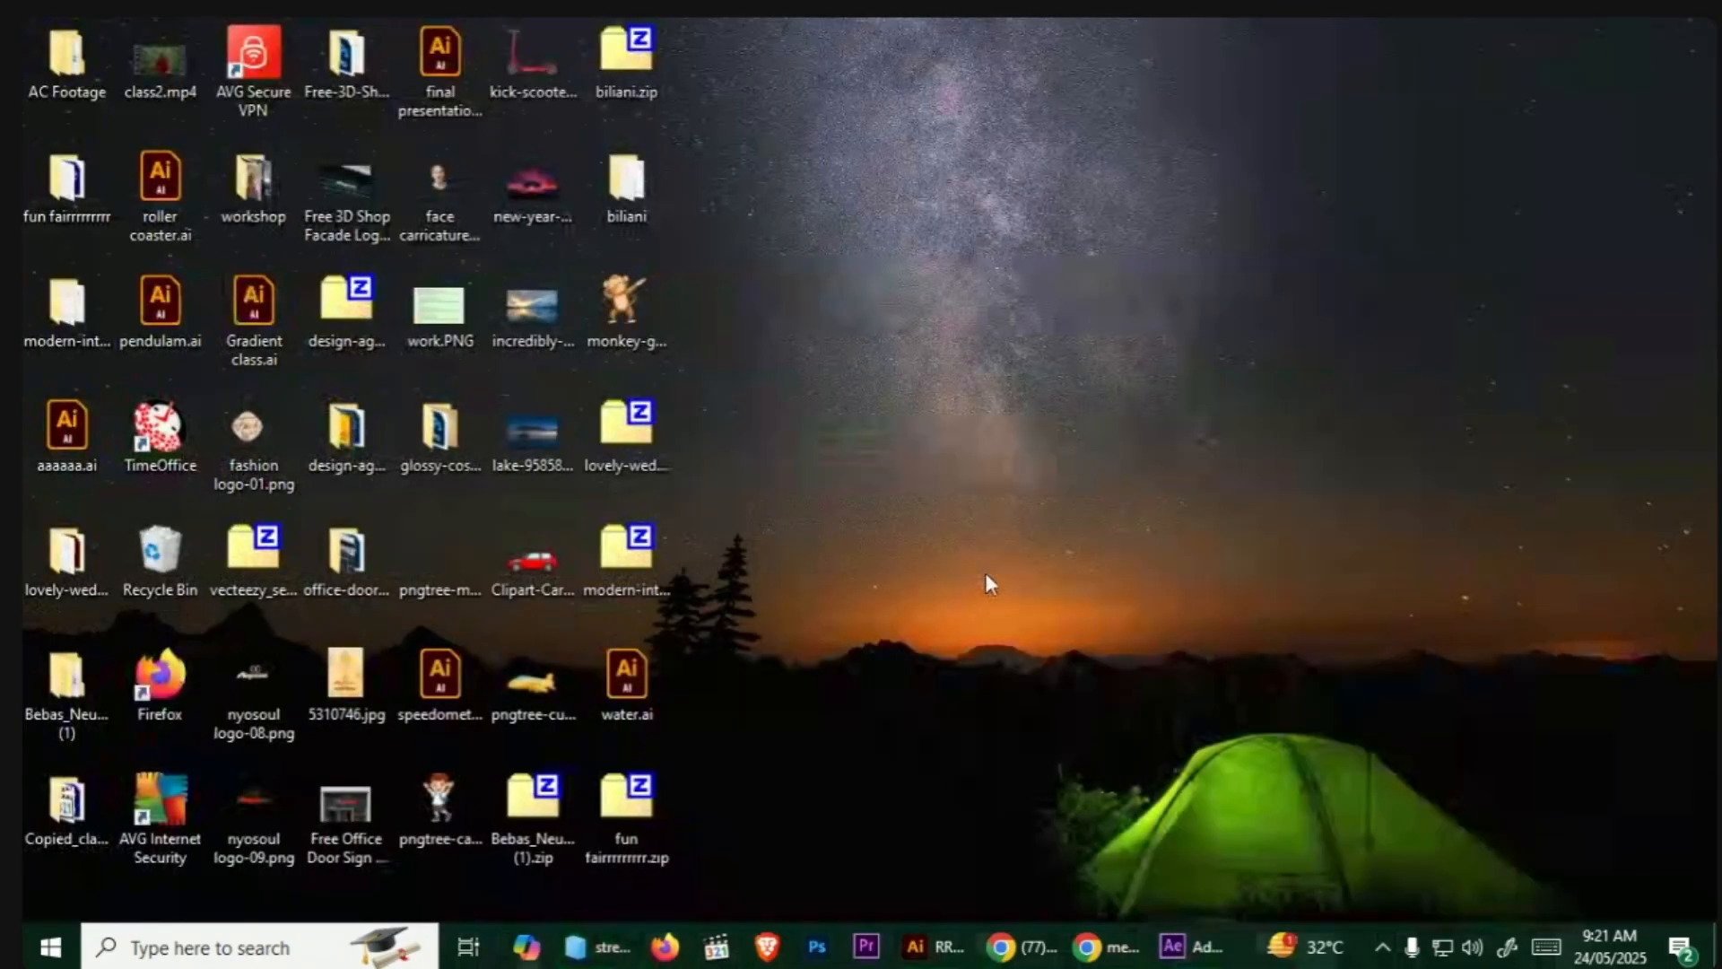
click(1184, 946)
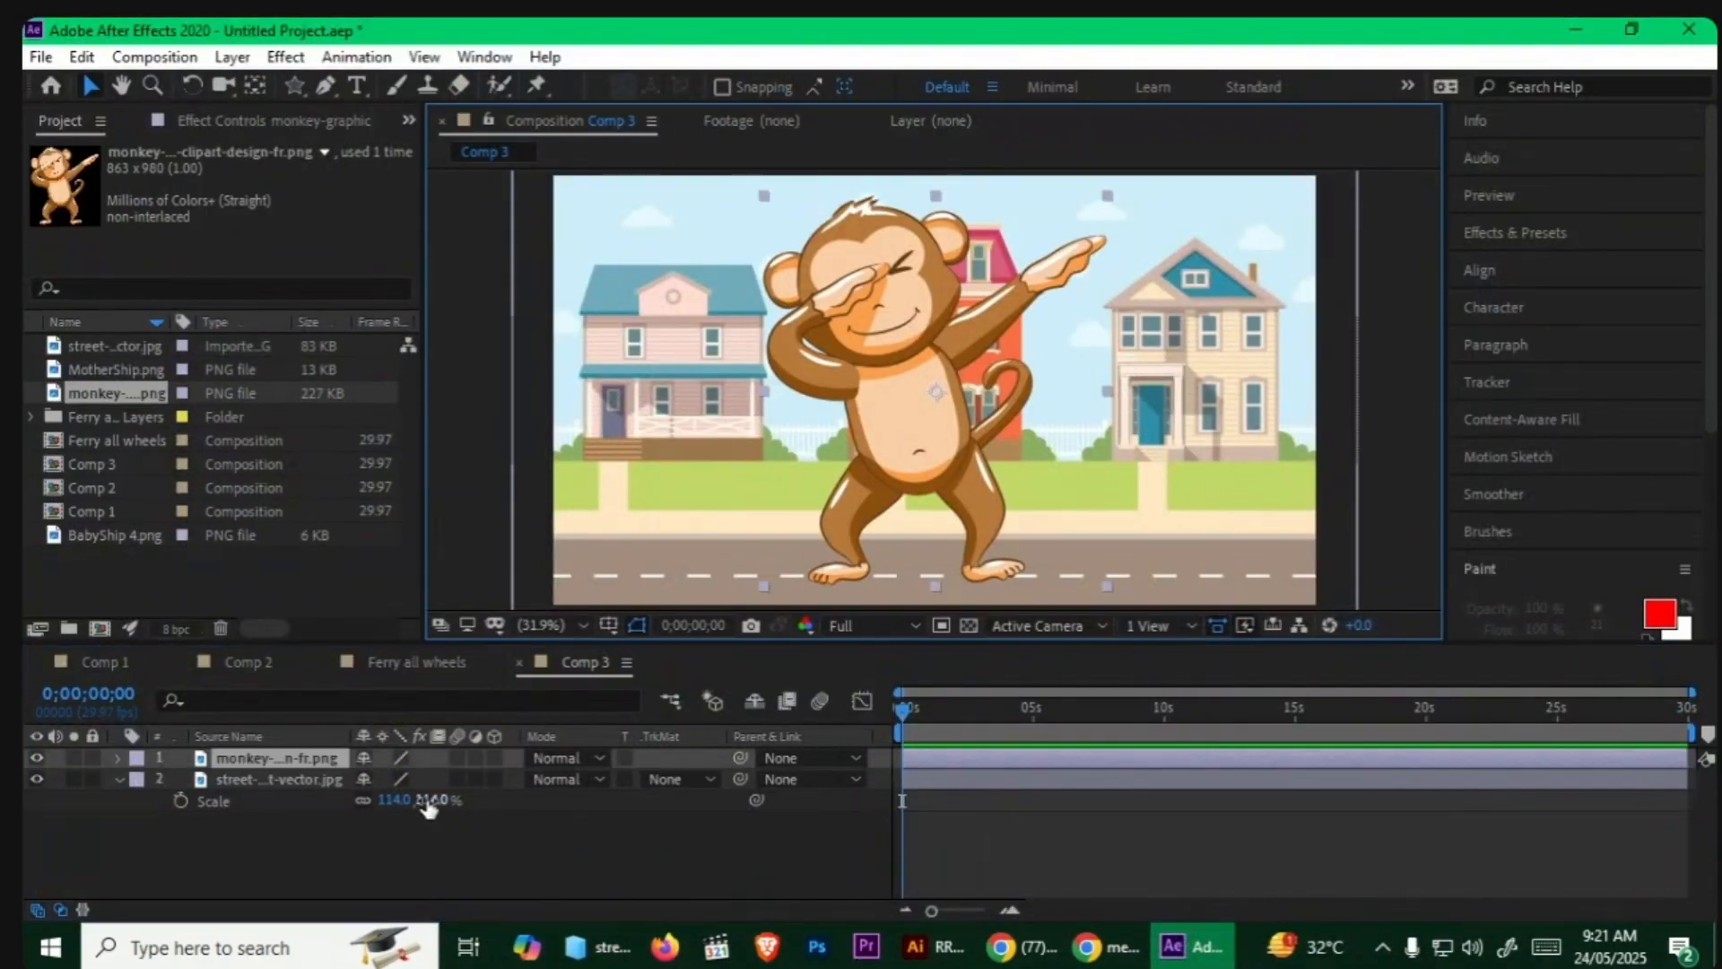
Step: Scale the monkey layer to 24% and place it on the sidewalk in front of the blue-roofed house
key(s)
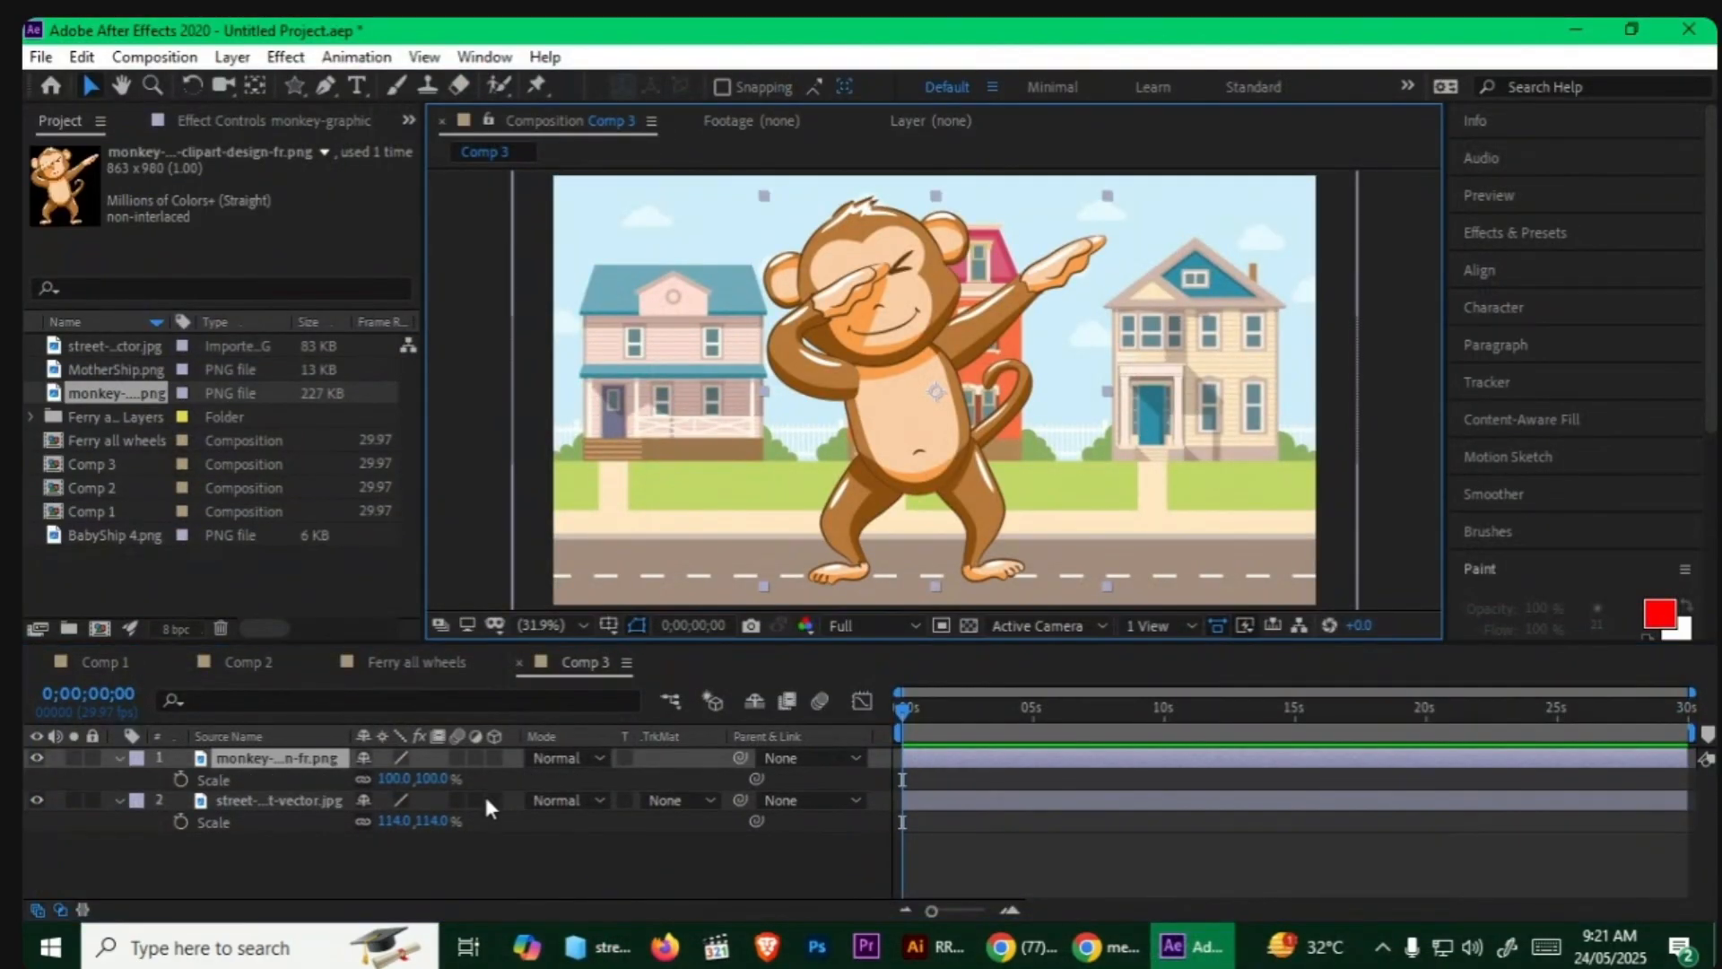
drag(389, 780, 305, 788)
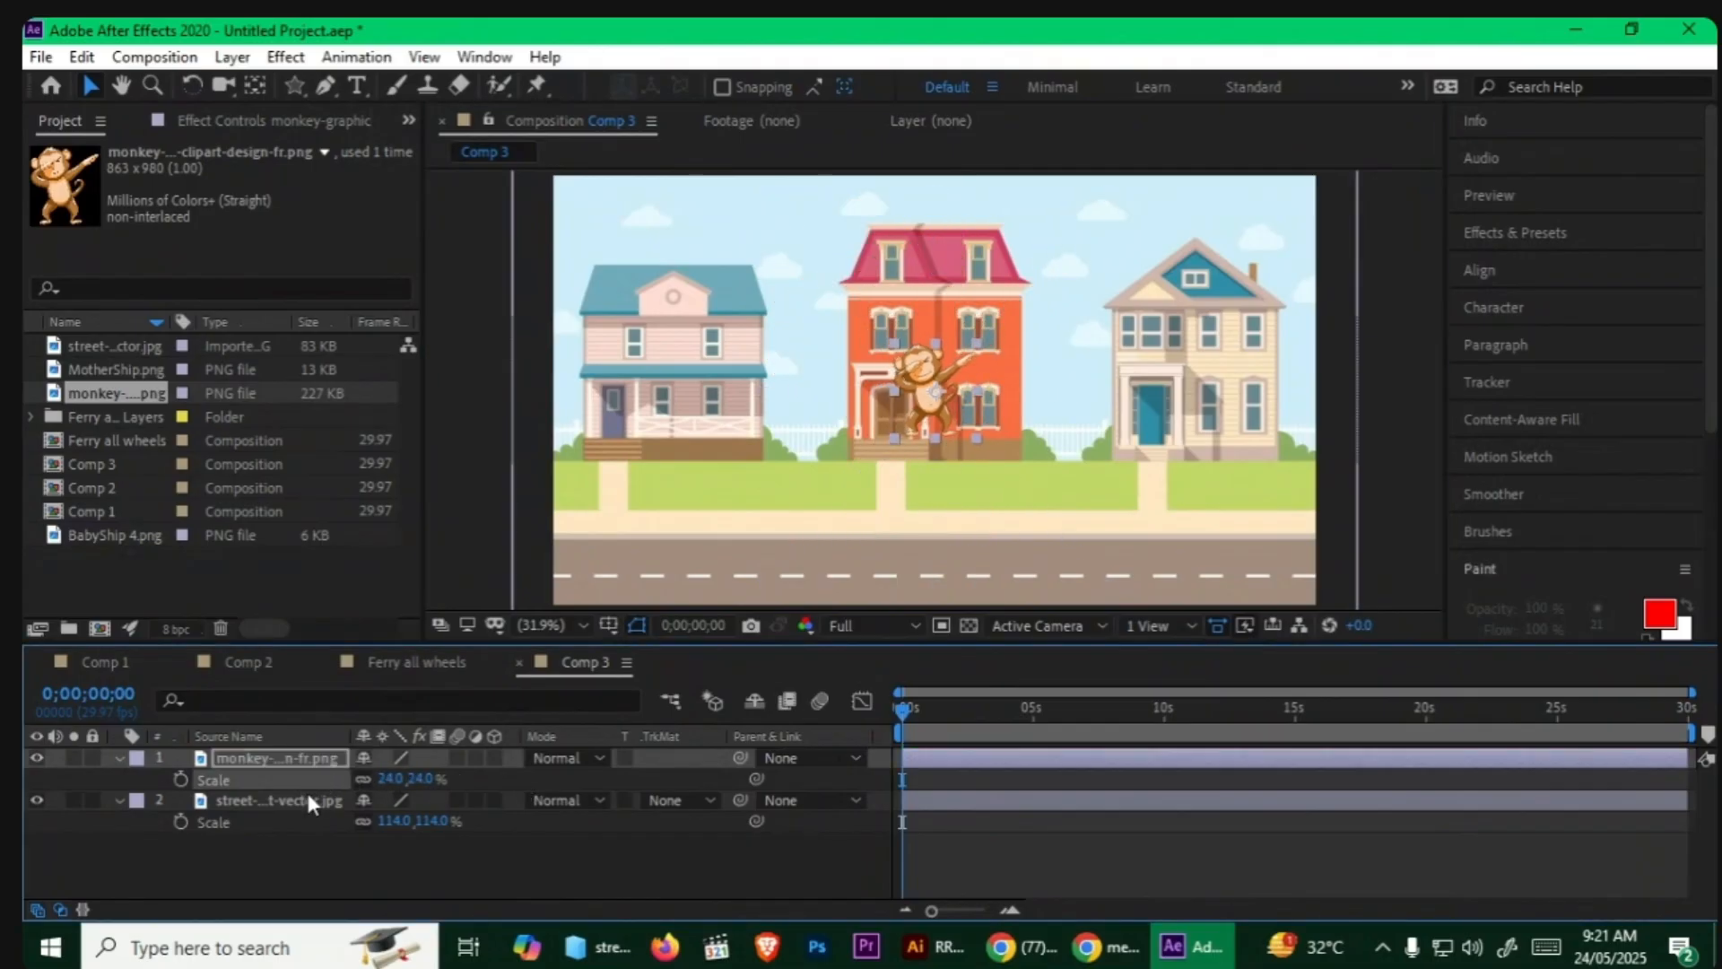
click(893, 387)
drag(893, 387, 618, 476)
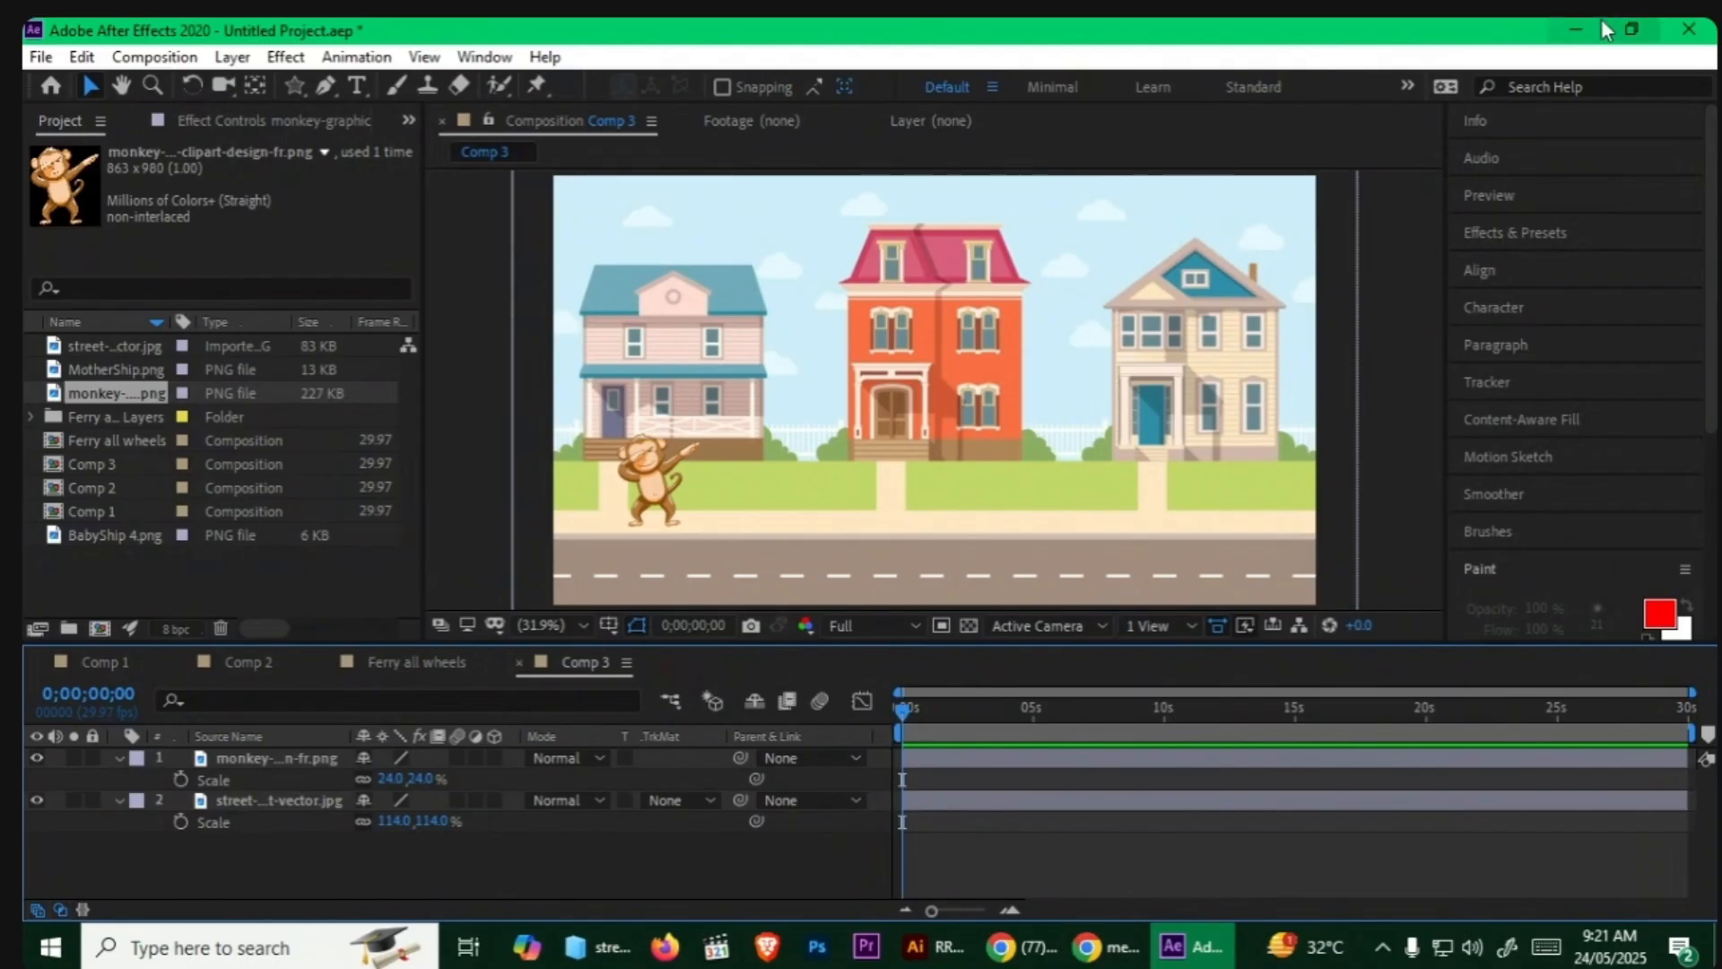
Step: Import the kick scooter PNG from the desktop and add it as the top layer of Comp 3
click(1579, 28)
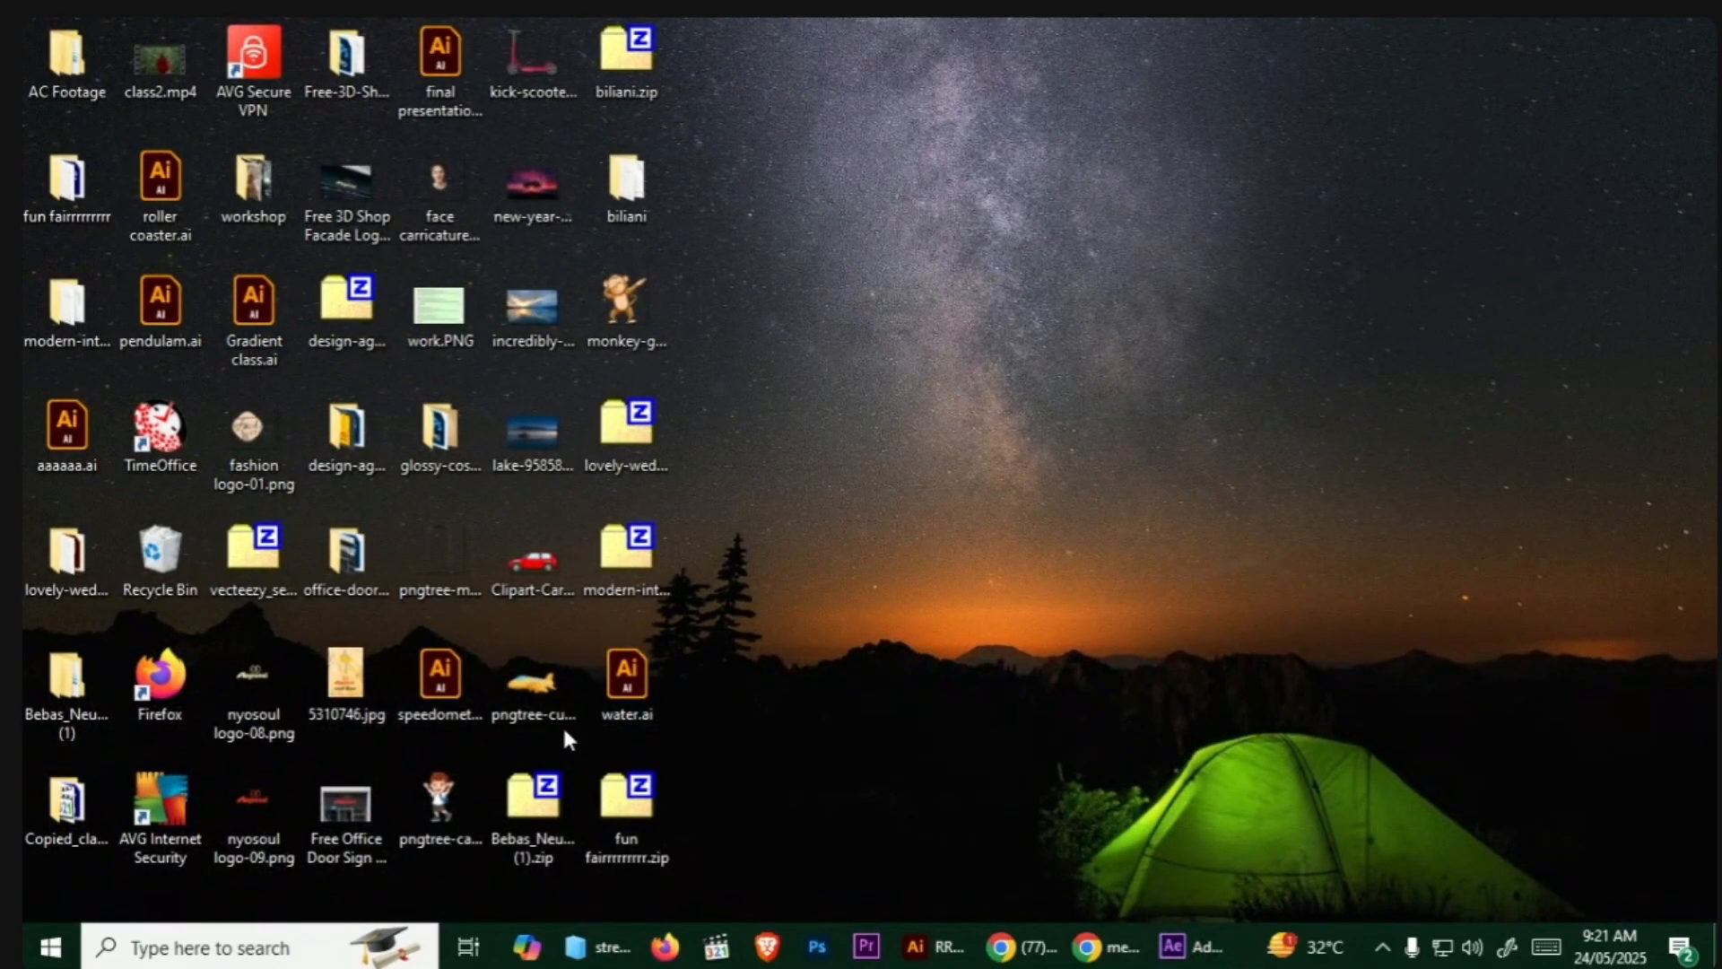
drag(546, 661, 690, 607)
drag(922, 693, 965, 728)
drag(579, 676, 580, 677)
drag(534, 62, 327, 843)
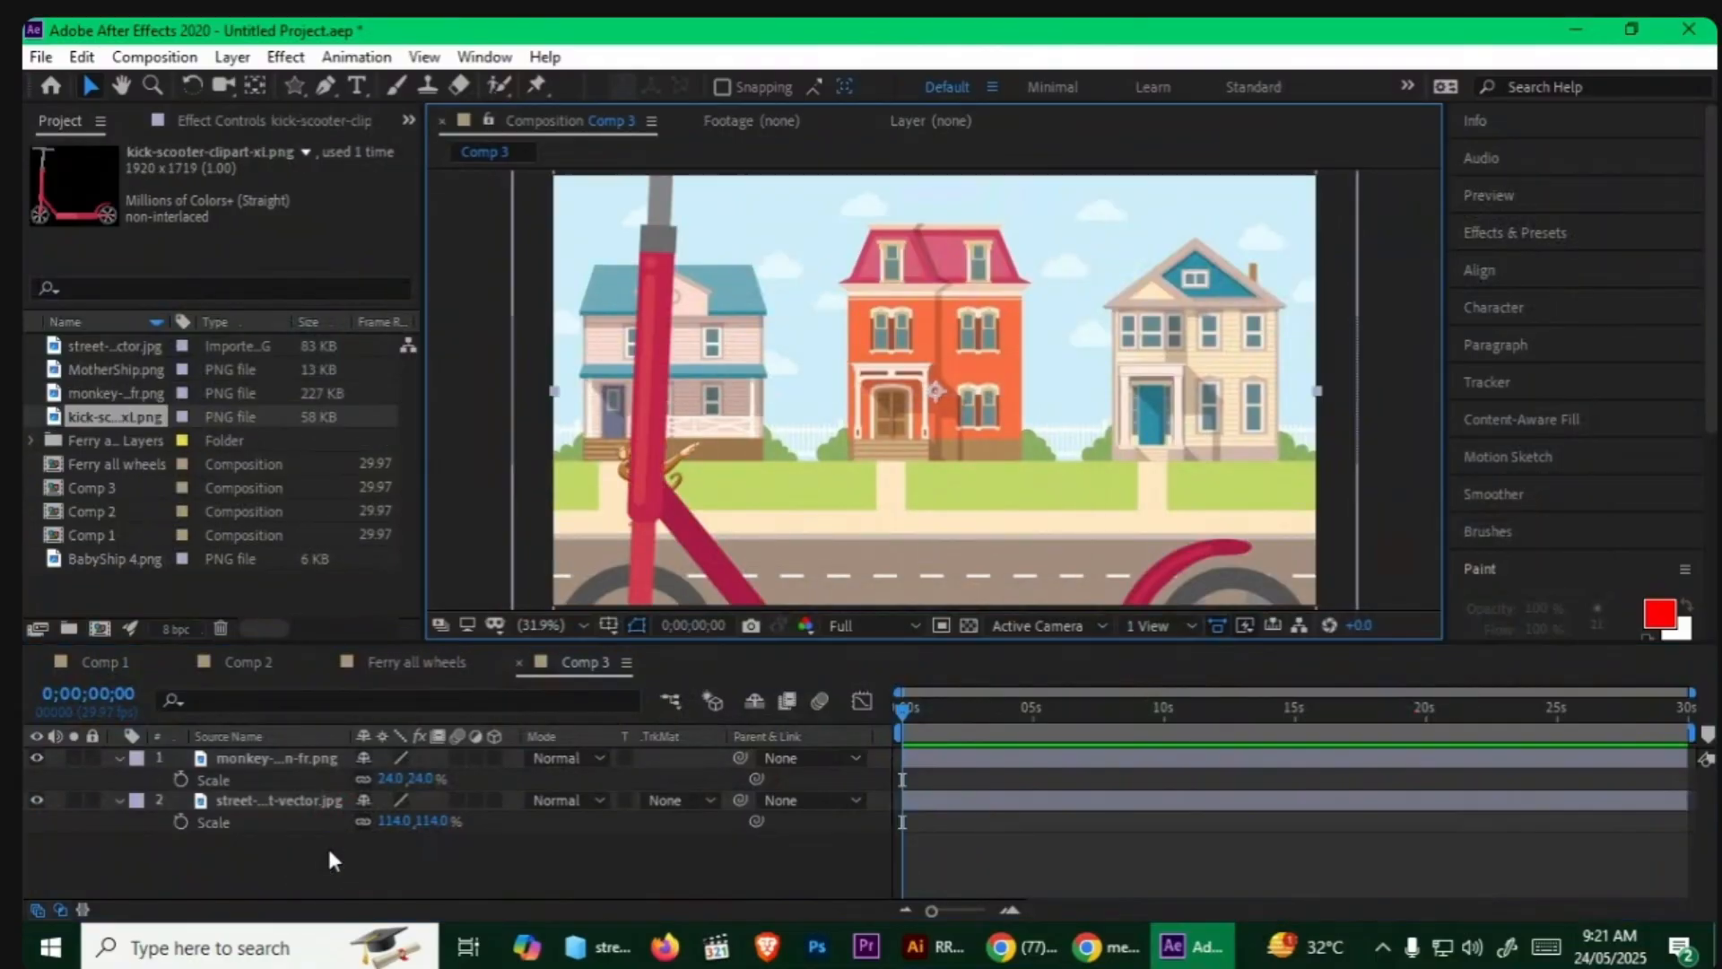
Step: Scale the kick scooter layer to 32% and flip it horizontally
key(s)
drag(399, 778, 334, 801)
right_click(894, 466)
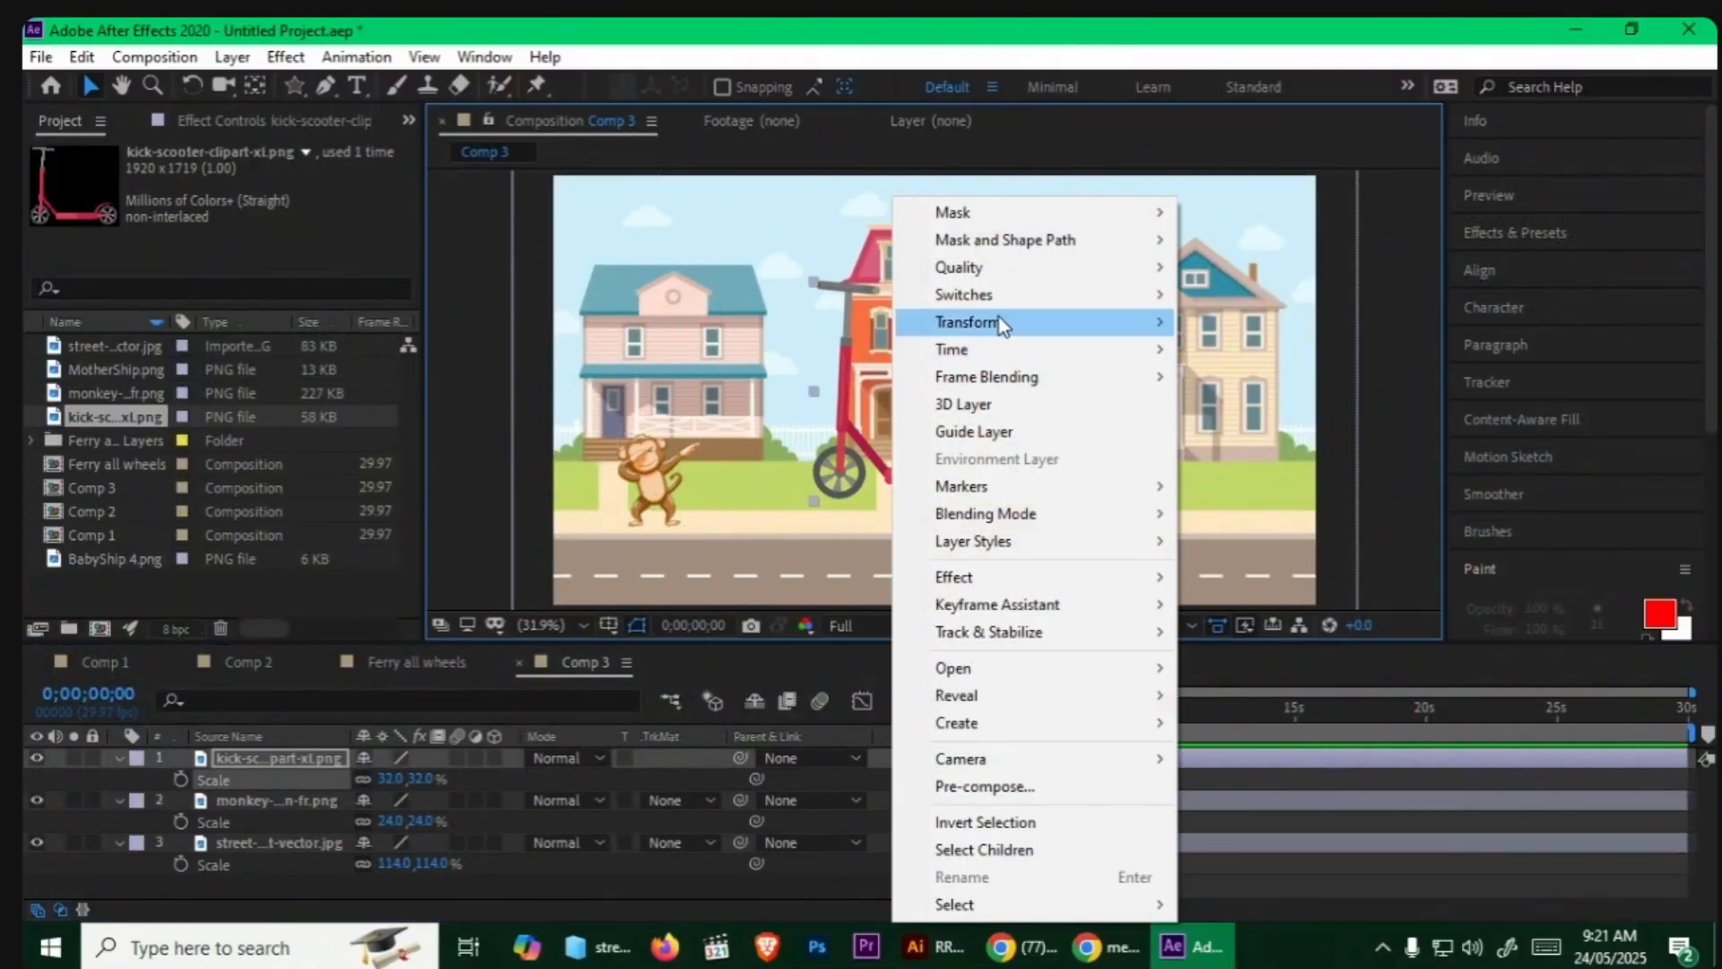
mouse_move(998, 317)
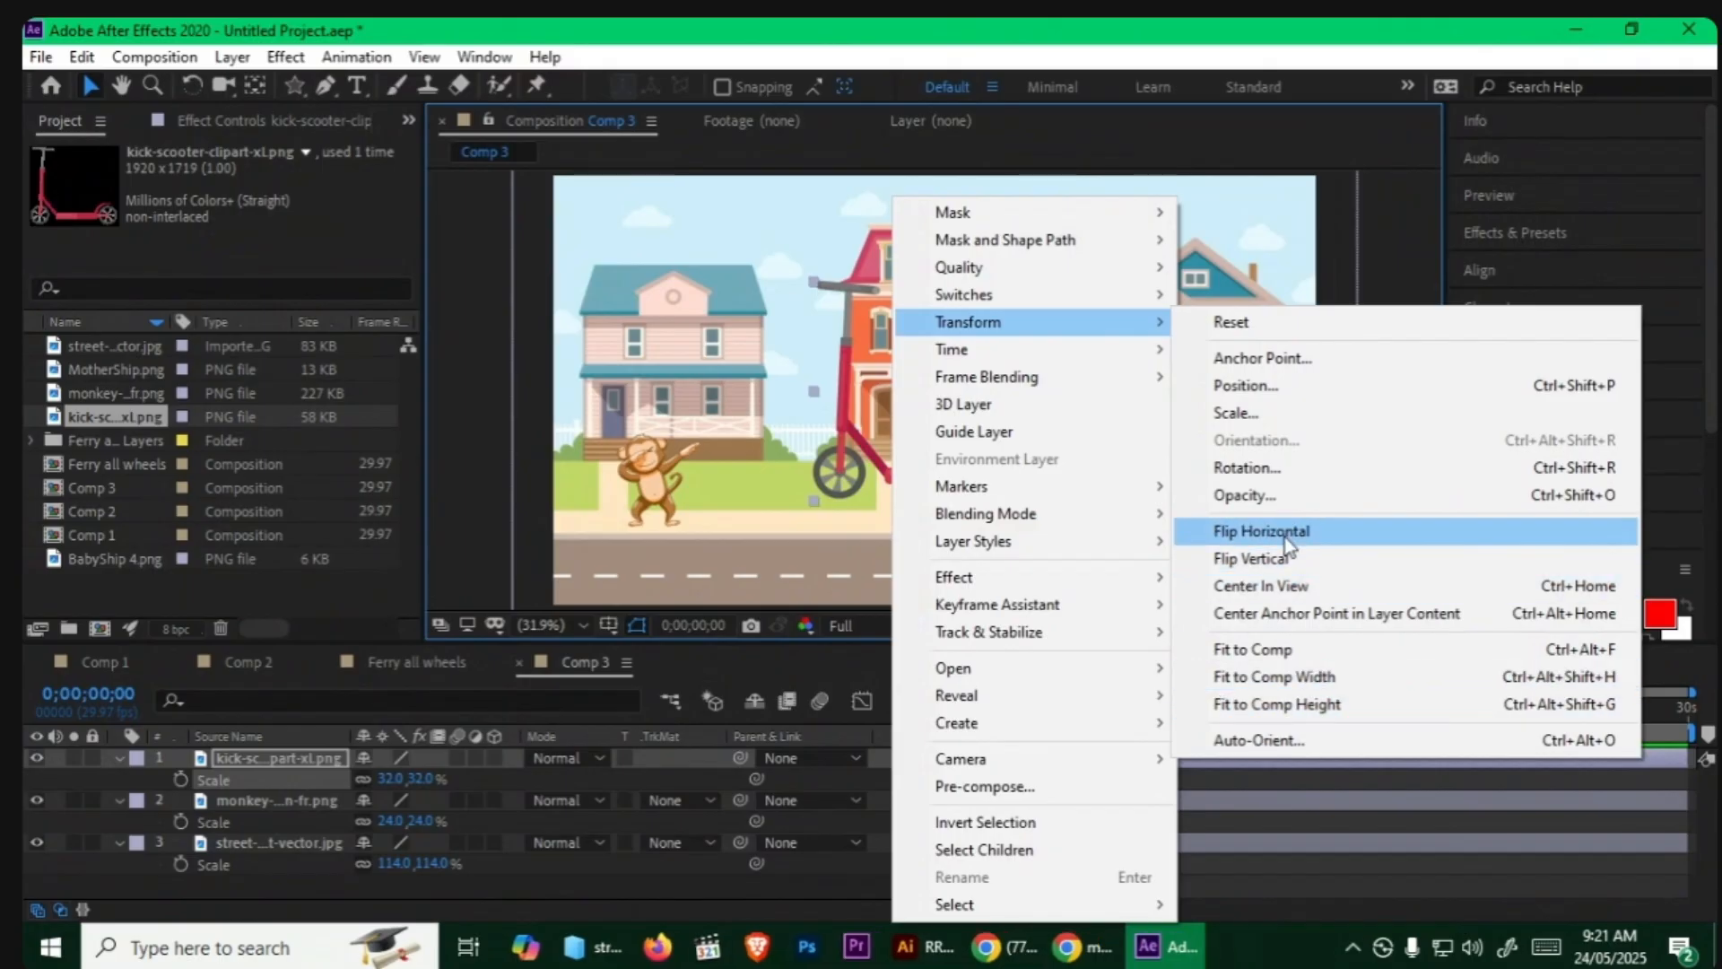
click(1261, 530)
Step: Set the scooter's scale to -13.9, 13.9% and place it on the road below the monkey, then scale the monkey to 14.9%
drag(929, 513, 683, 604)
key(s)
key(s)
drag(395, 785, 614, 773)
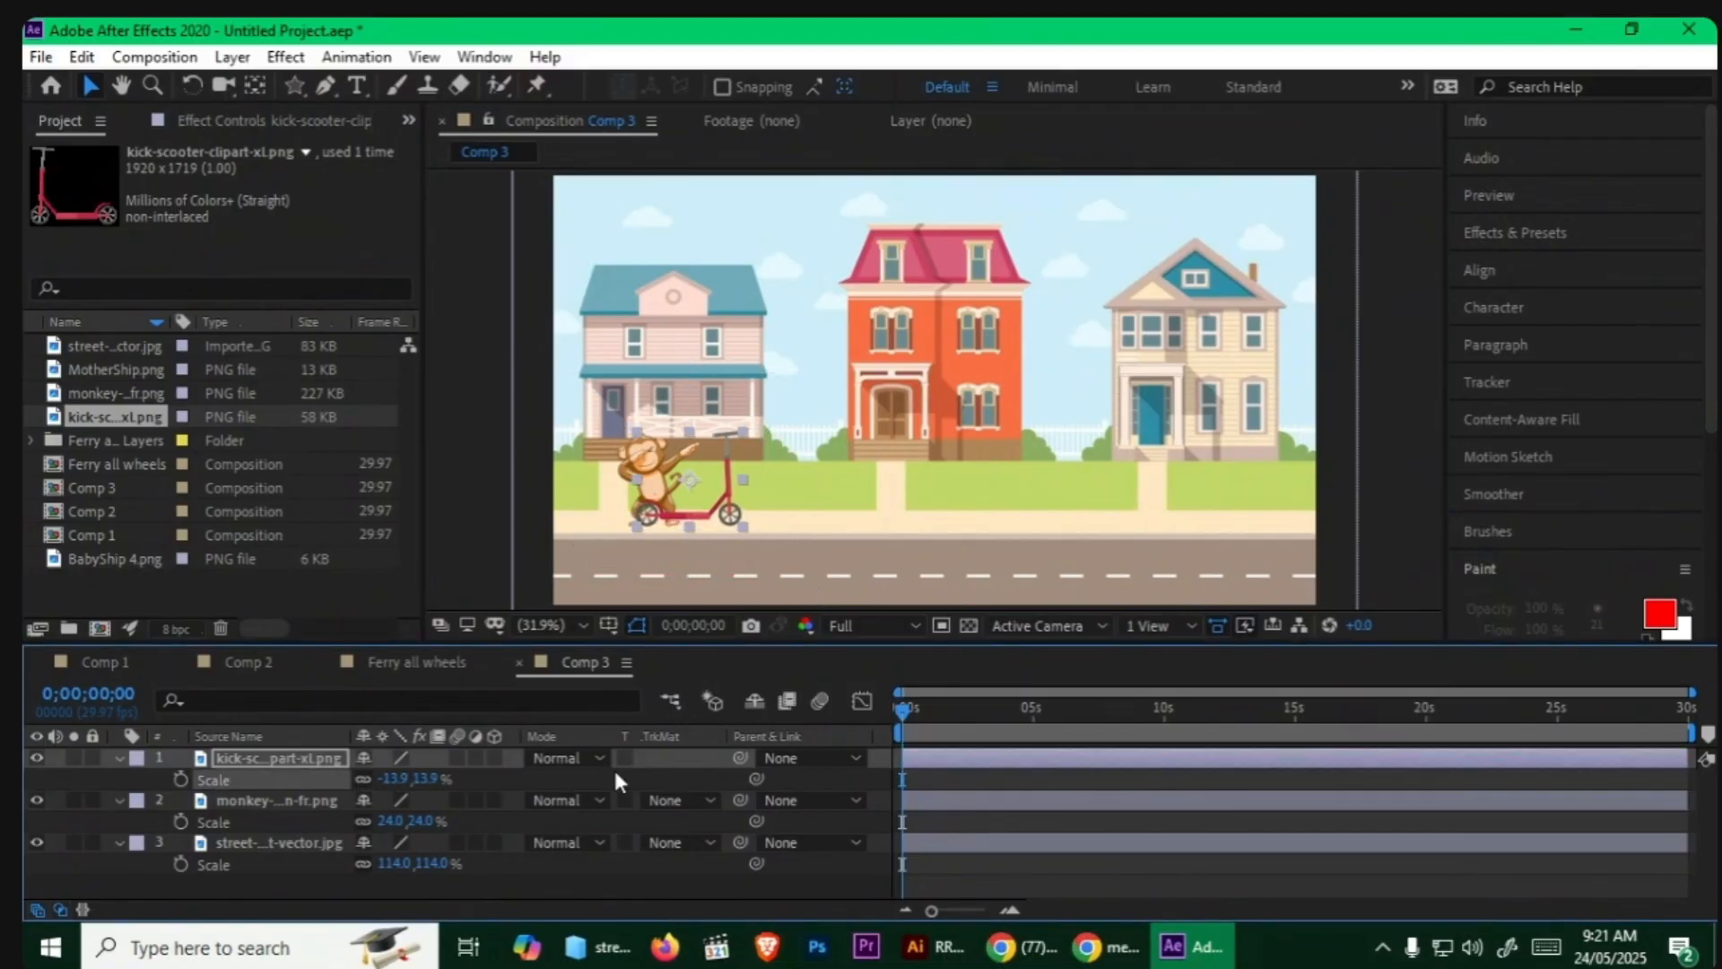
drag(724, 511, 706, 556)
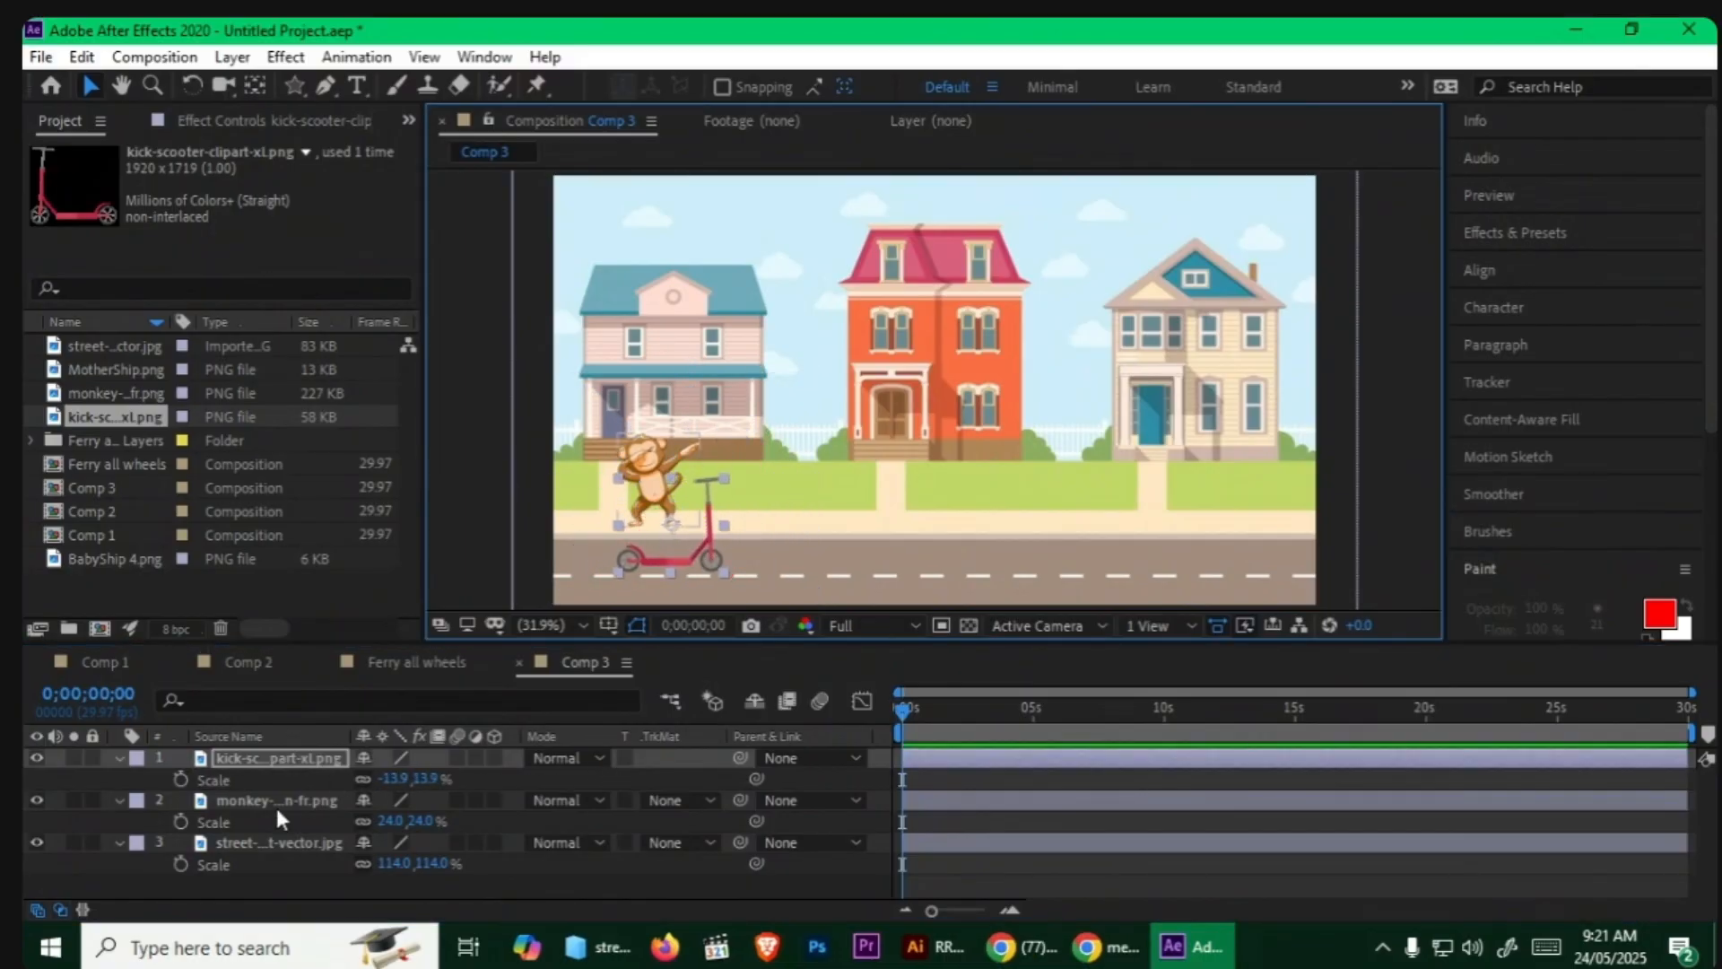
click(275, 799)
drag(390, 821, 273, 824)
Step: Move the scooter just outside the frame beyond the blue-roofed house and keyframe its Position at 0;00;00;00
drag(698, 563, 523, 563)
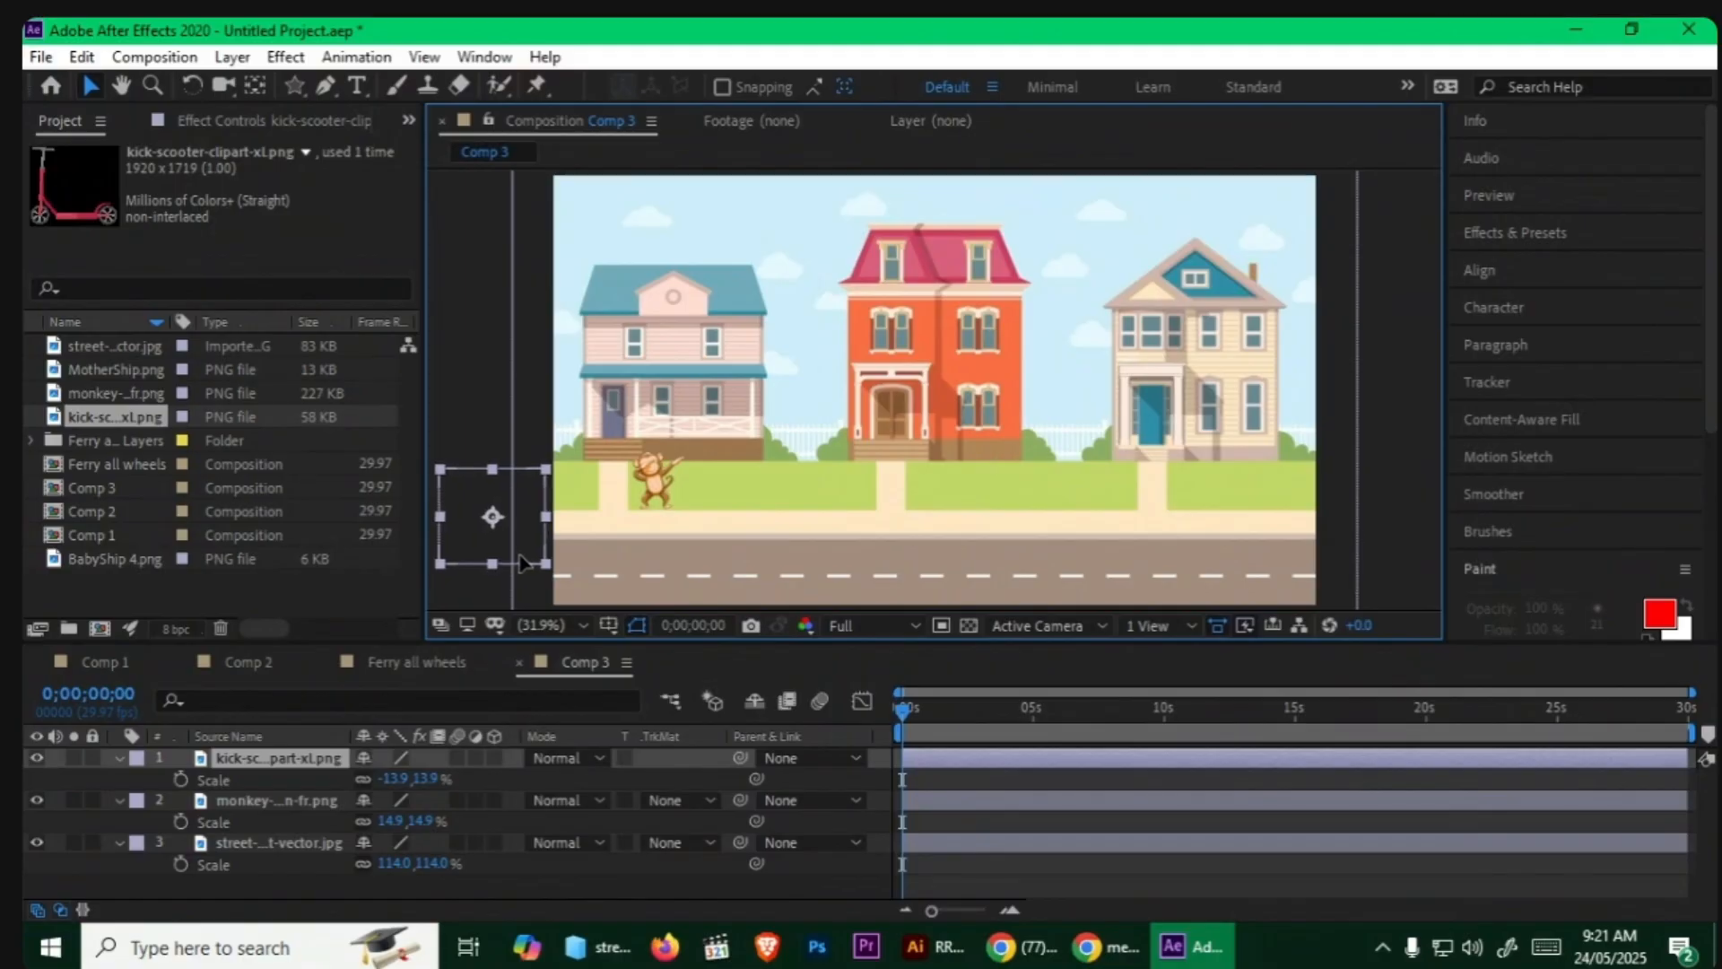
key(p)
click(180, 779)
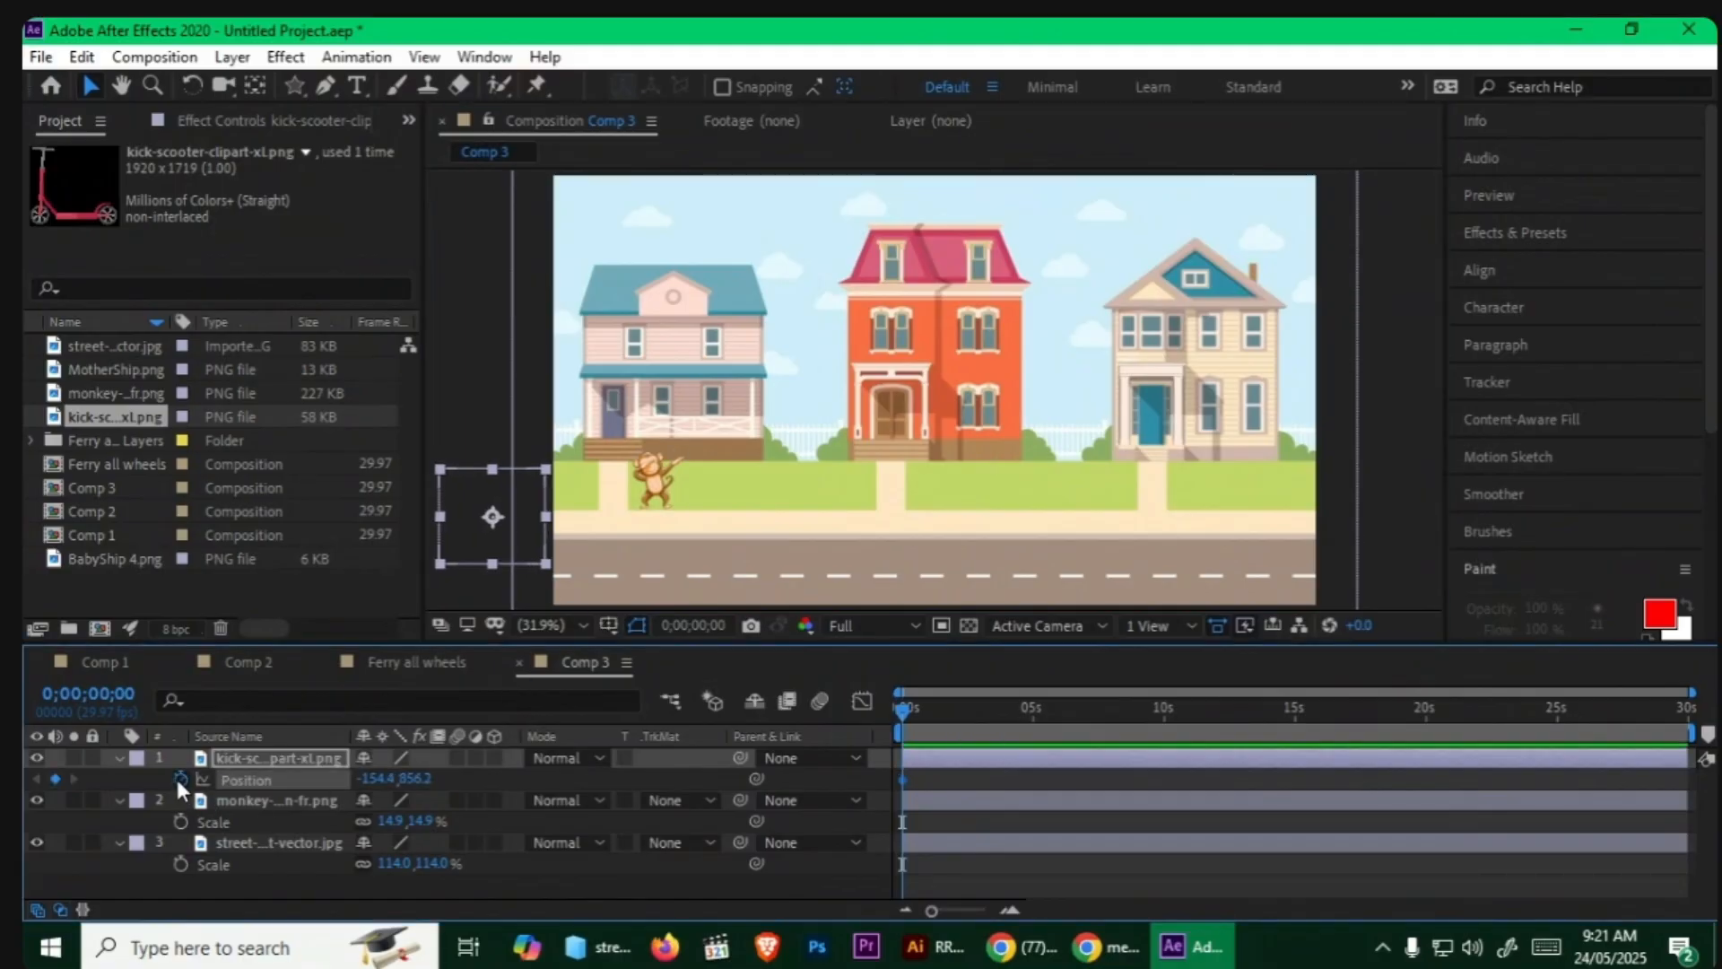
Step: Keyframe the scooter's Position to 297.6, 856.2 at 0;00;02;00 so it rolls in beside the monkey
drag(904, 719, 950, 719)
drag(932, 909, 967, 906)
drag(1052, 727, 1057, 718)
drag(376, 780, 944, 789)
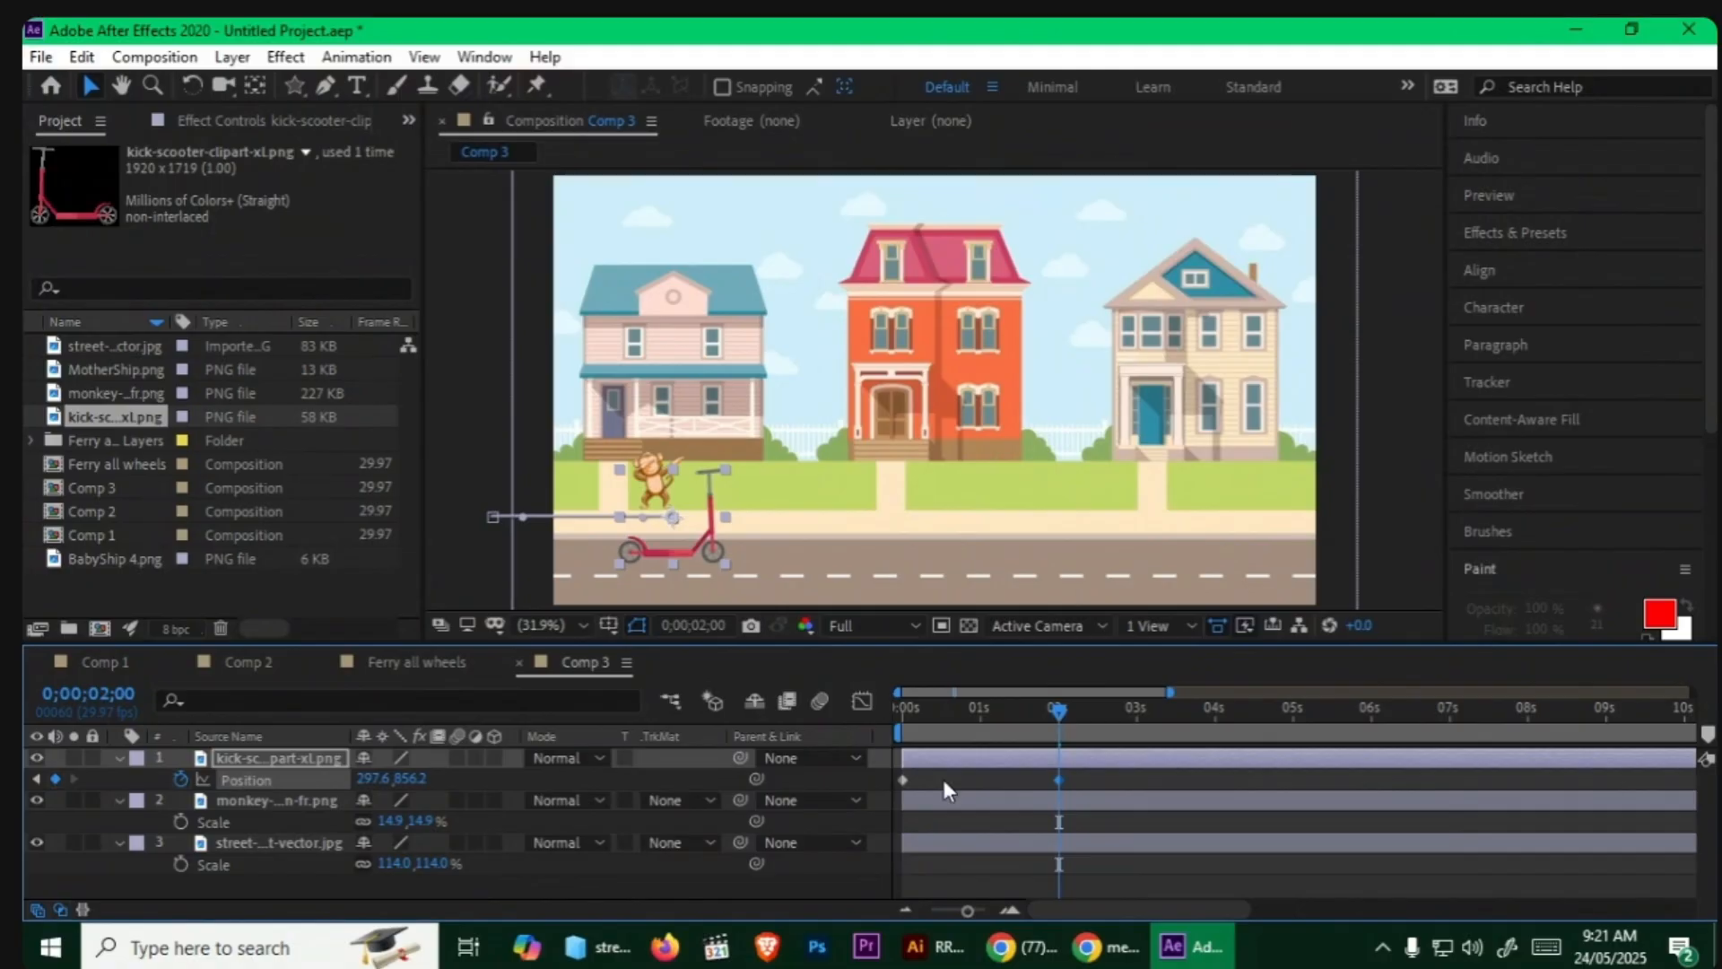
Step: Add a Position keyframe to the scooter at 0;00;03;00 that holds it at 297.6, 856.2
click(911, 534)
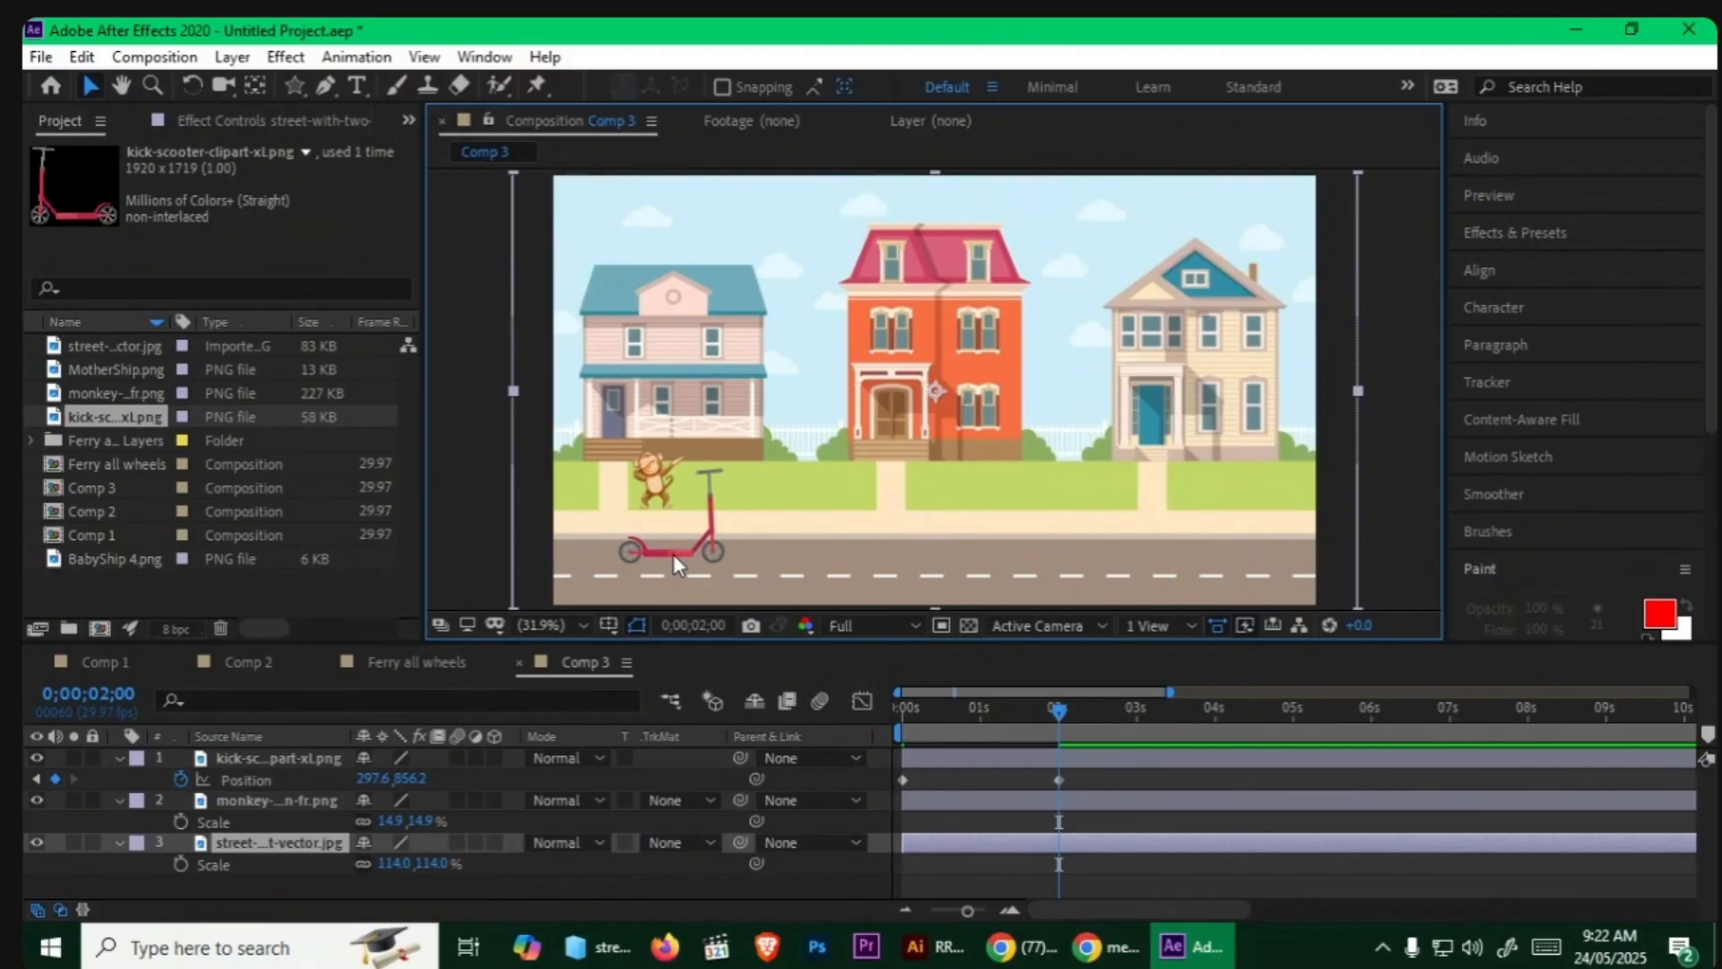
drag(1064, 712, 1144, 719)
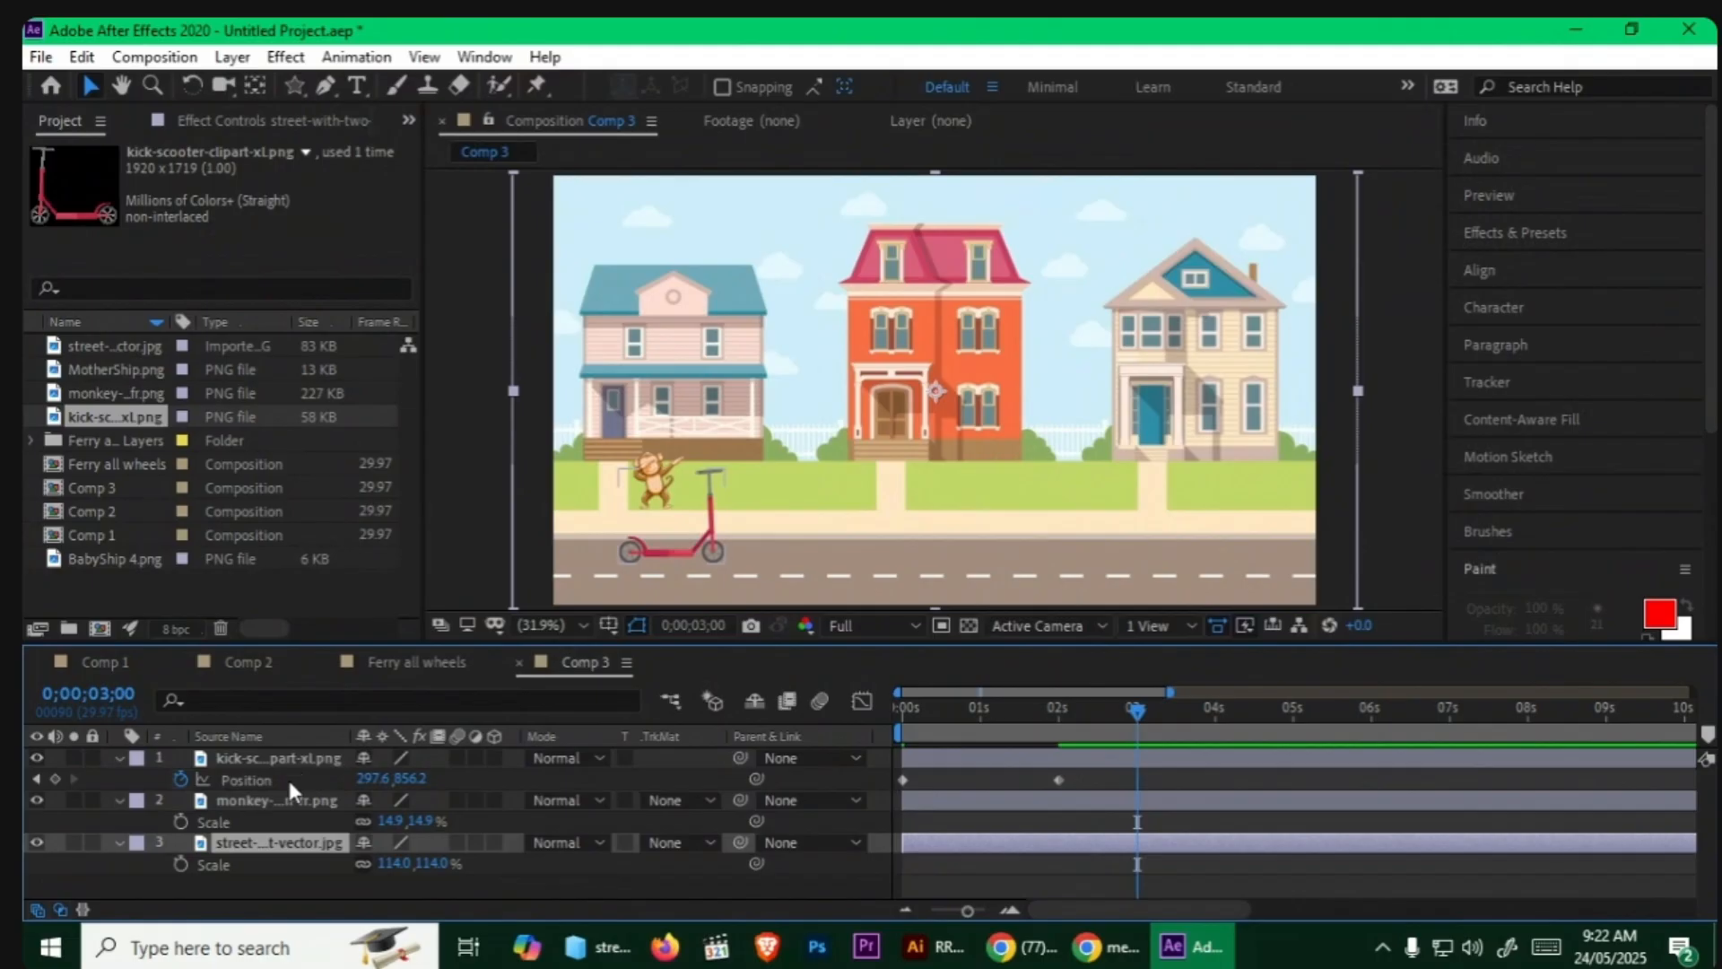
click(1106, 777)
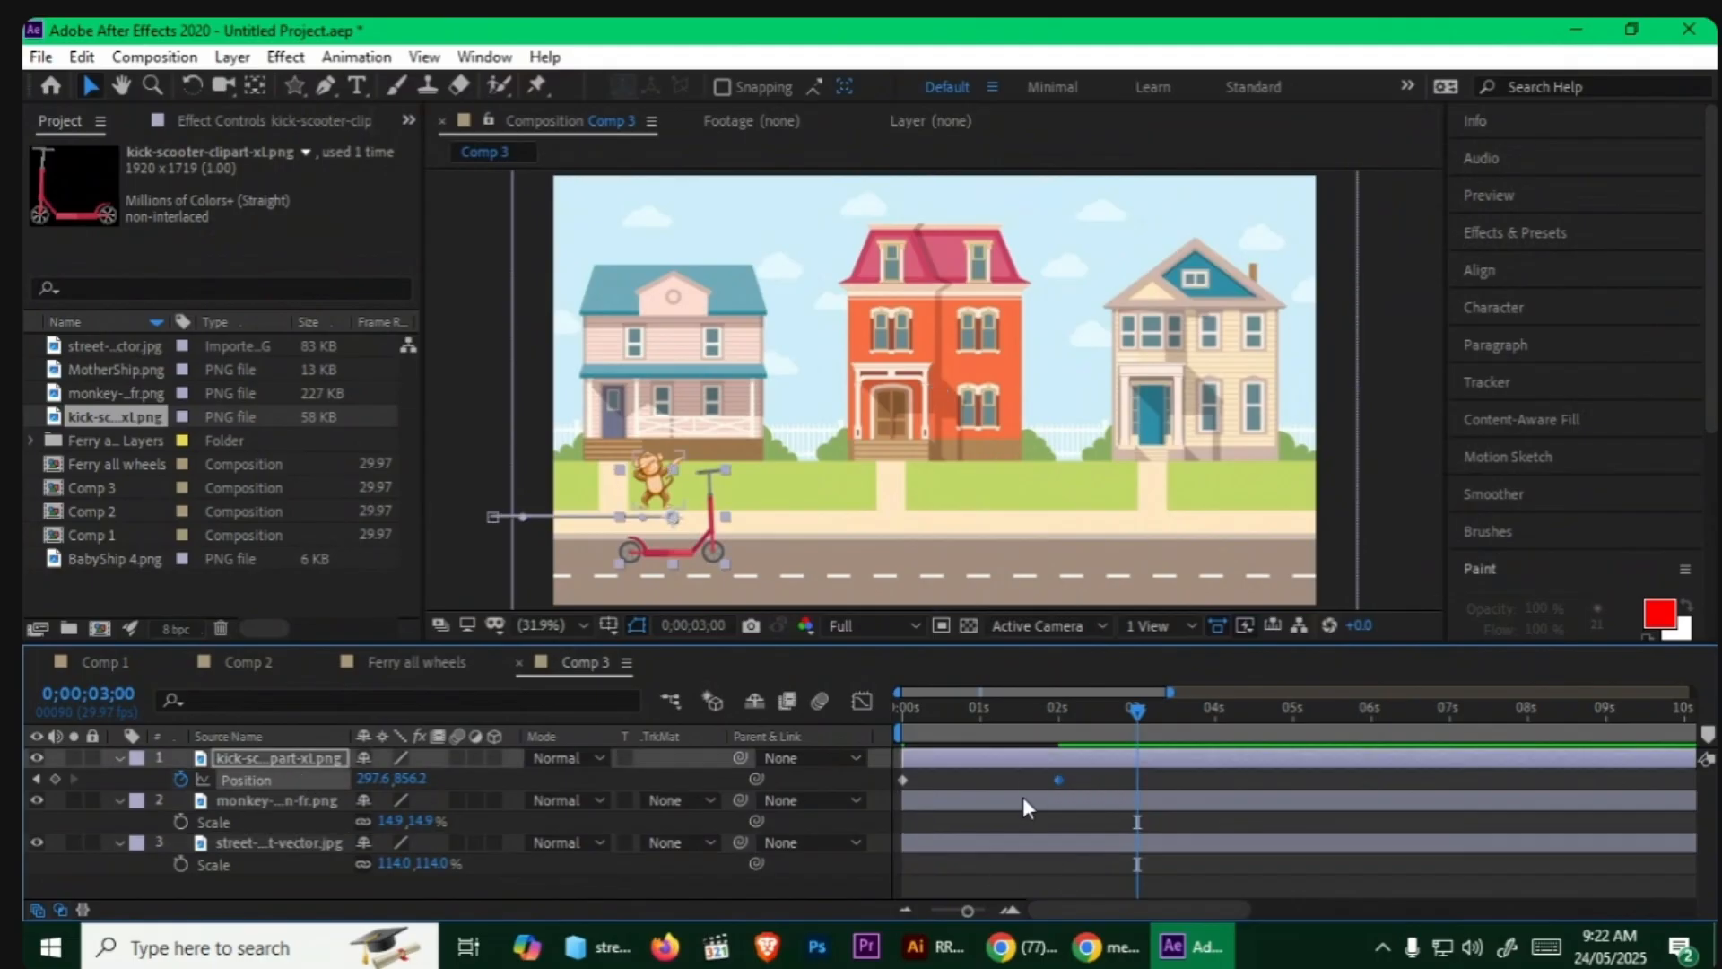
key(alt+shift+p)
Step: Preview the scooter's arrival and stop from the start of the composition
key(Home)
key(space)
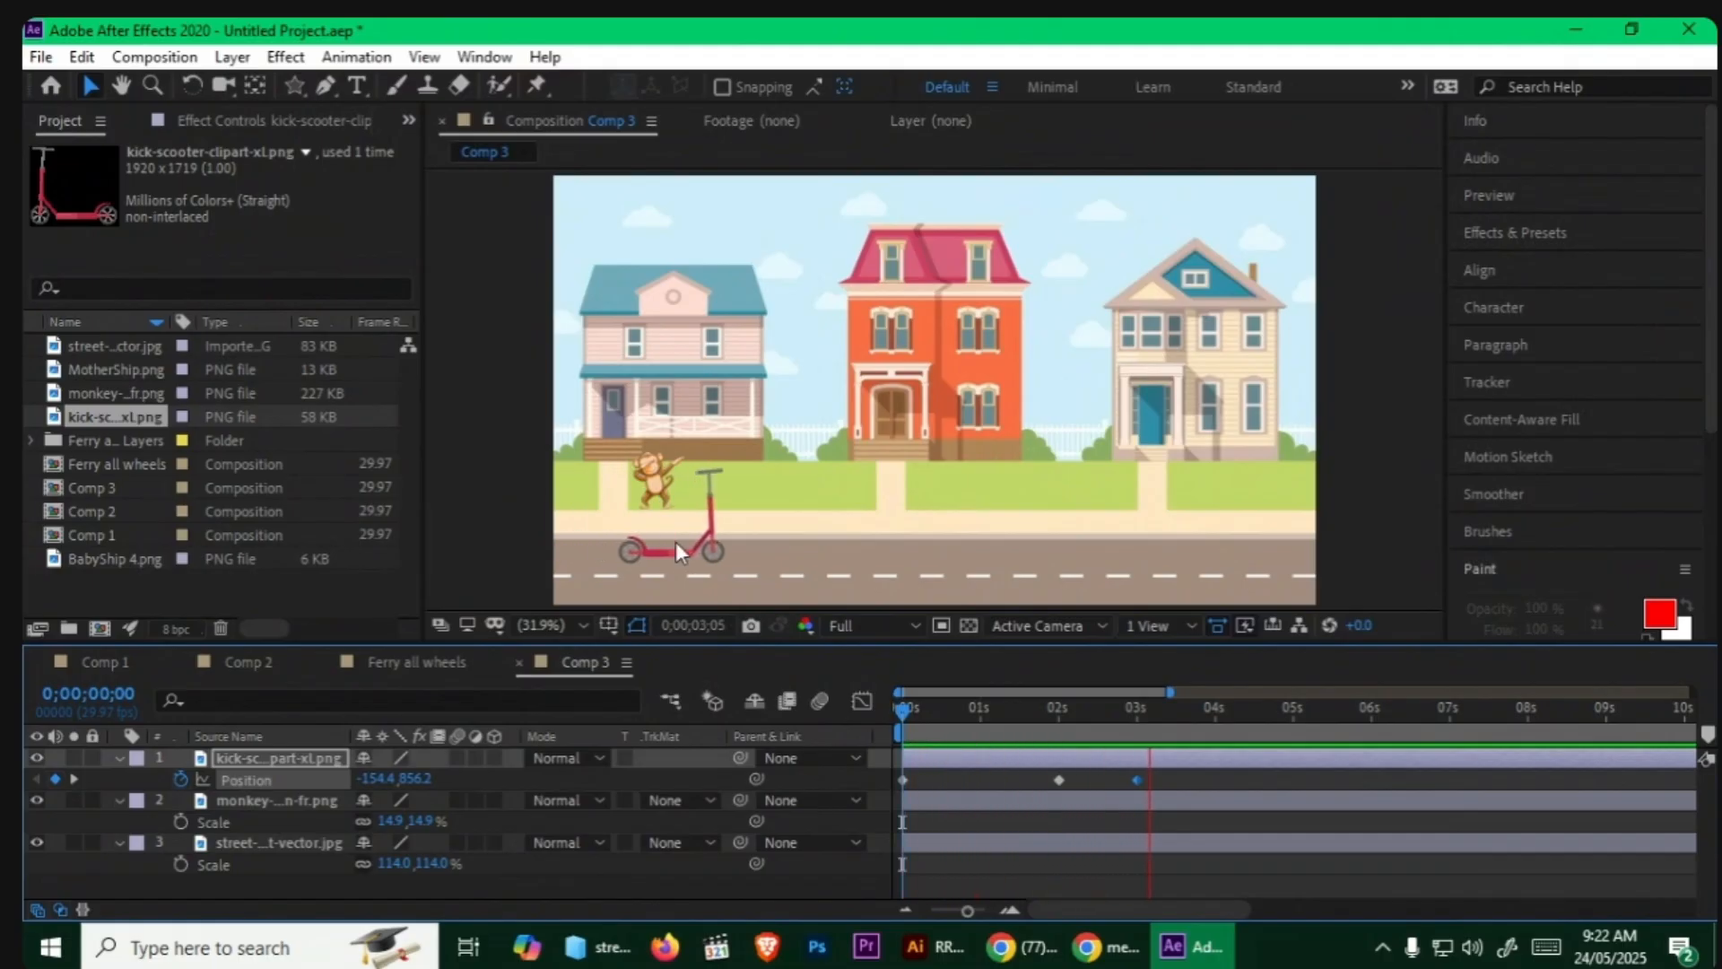
key(space)
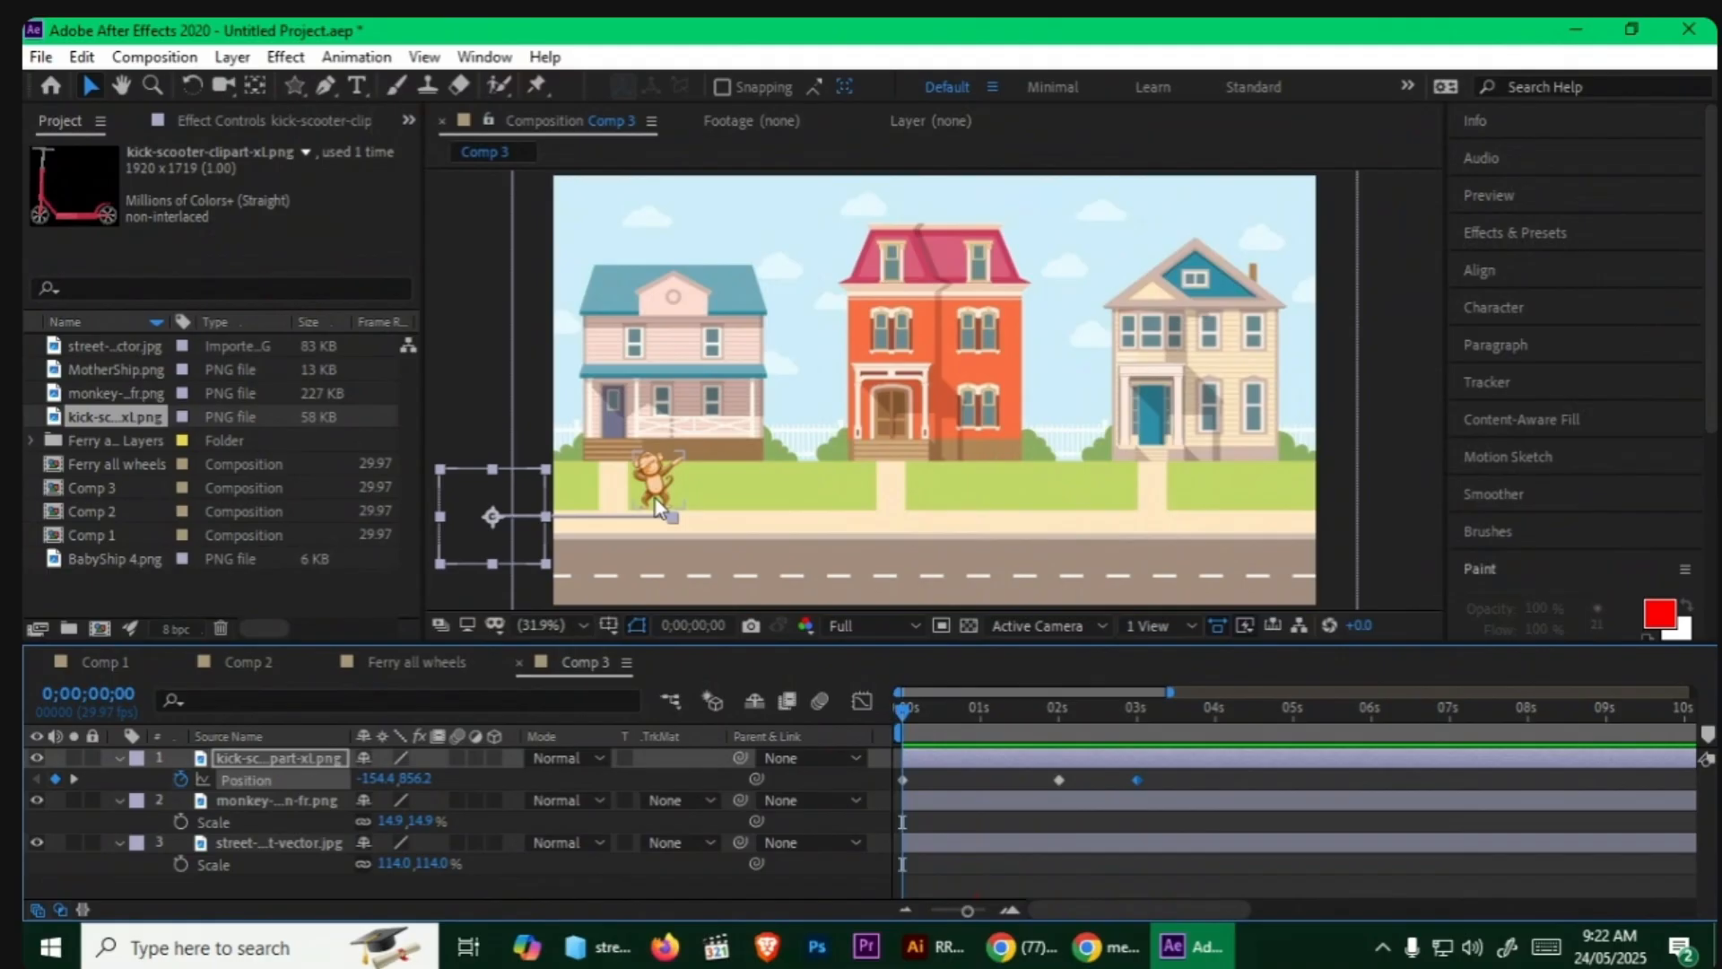
Step: Shift the monkey slightly to 271.3, 799.8 and add a Position keyframe for it at 0;00;02;14
click(659, 496)
click(983, 708)
drag(1004, 717, 1096, 723)
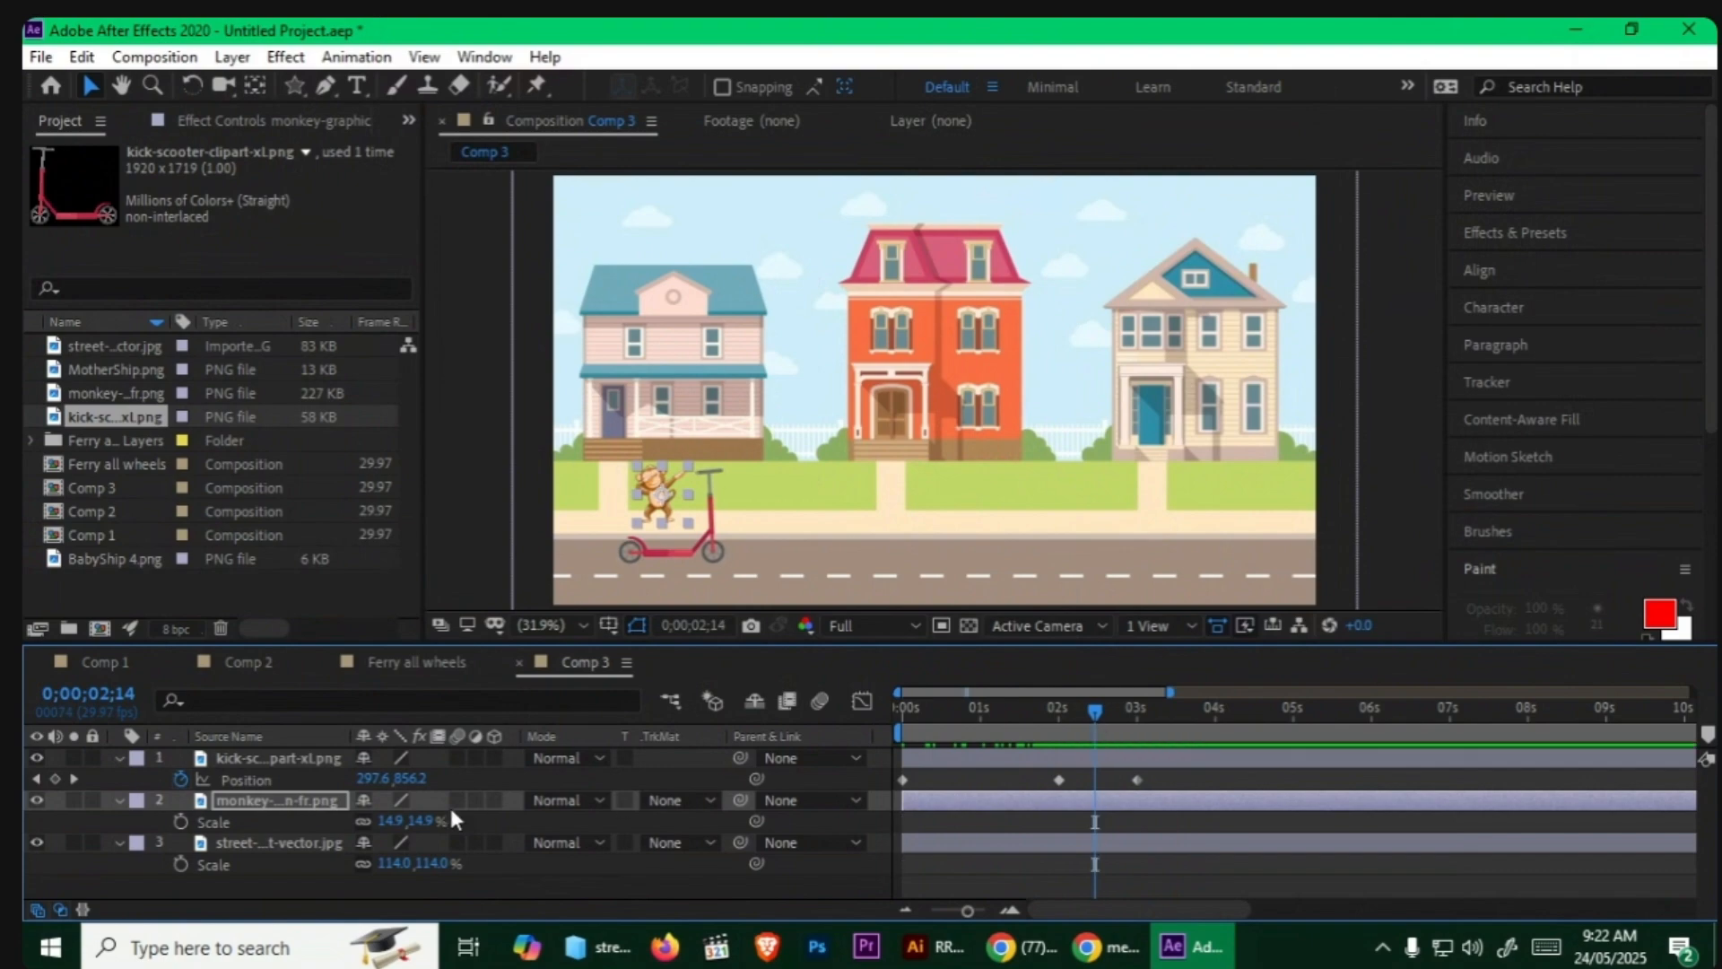
key(p)
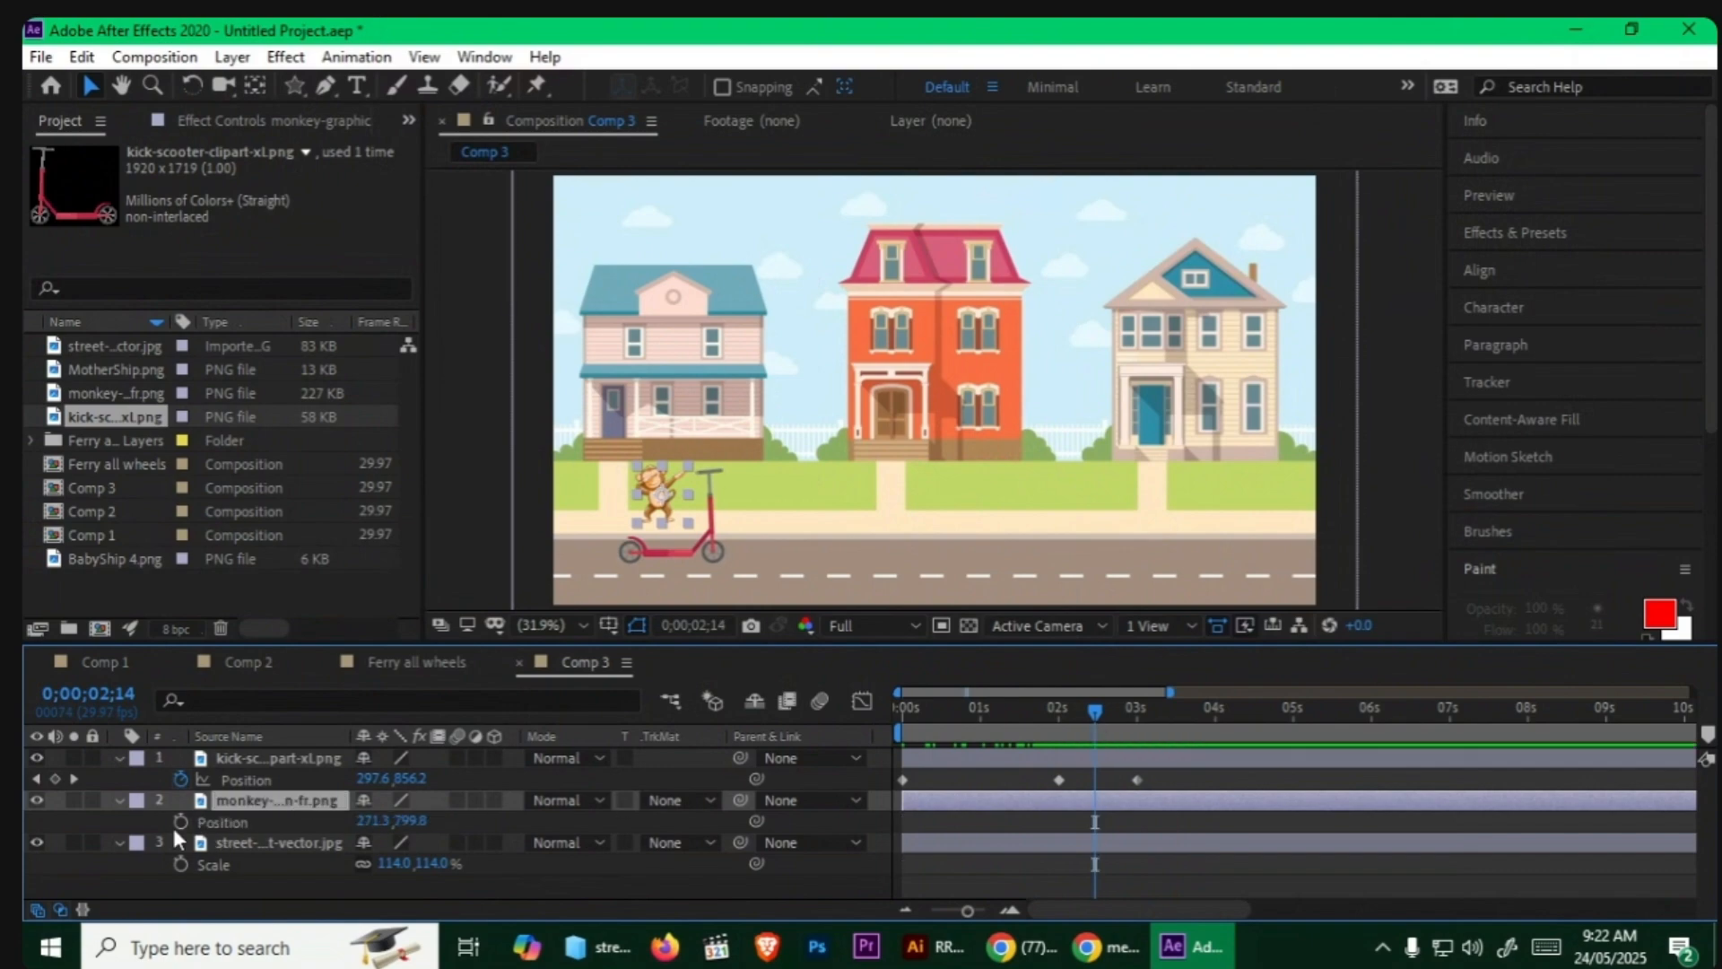
key(alt+shift+p)
Step: Keyframe the monkey's Position to 304.3, 869.8 at 0;00;03;00 so it hops onto the scooter deck
drag(1108, 719, 1132, 719)
drag(416, 821, 511, 822)
drag(380, 822, 422, 822)
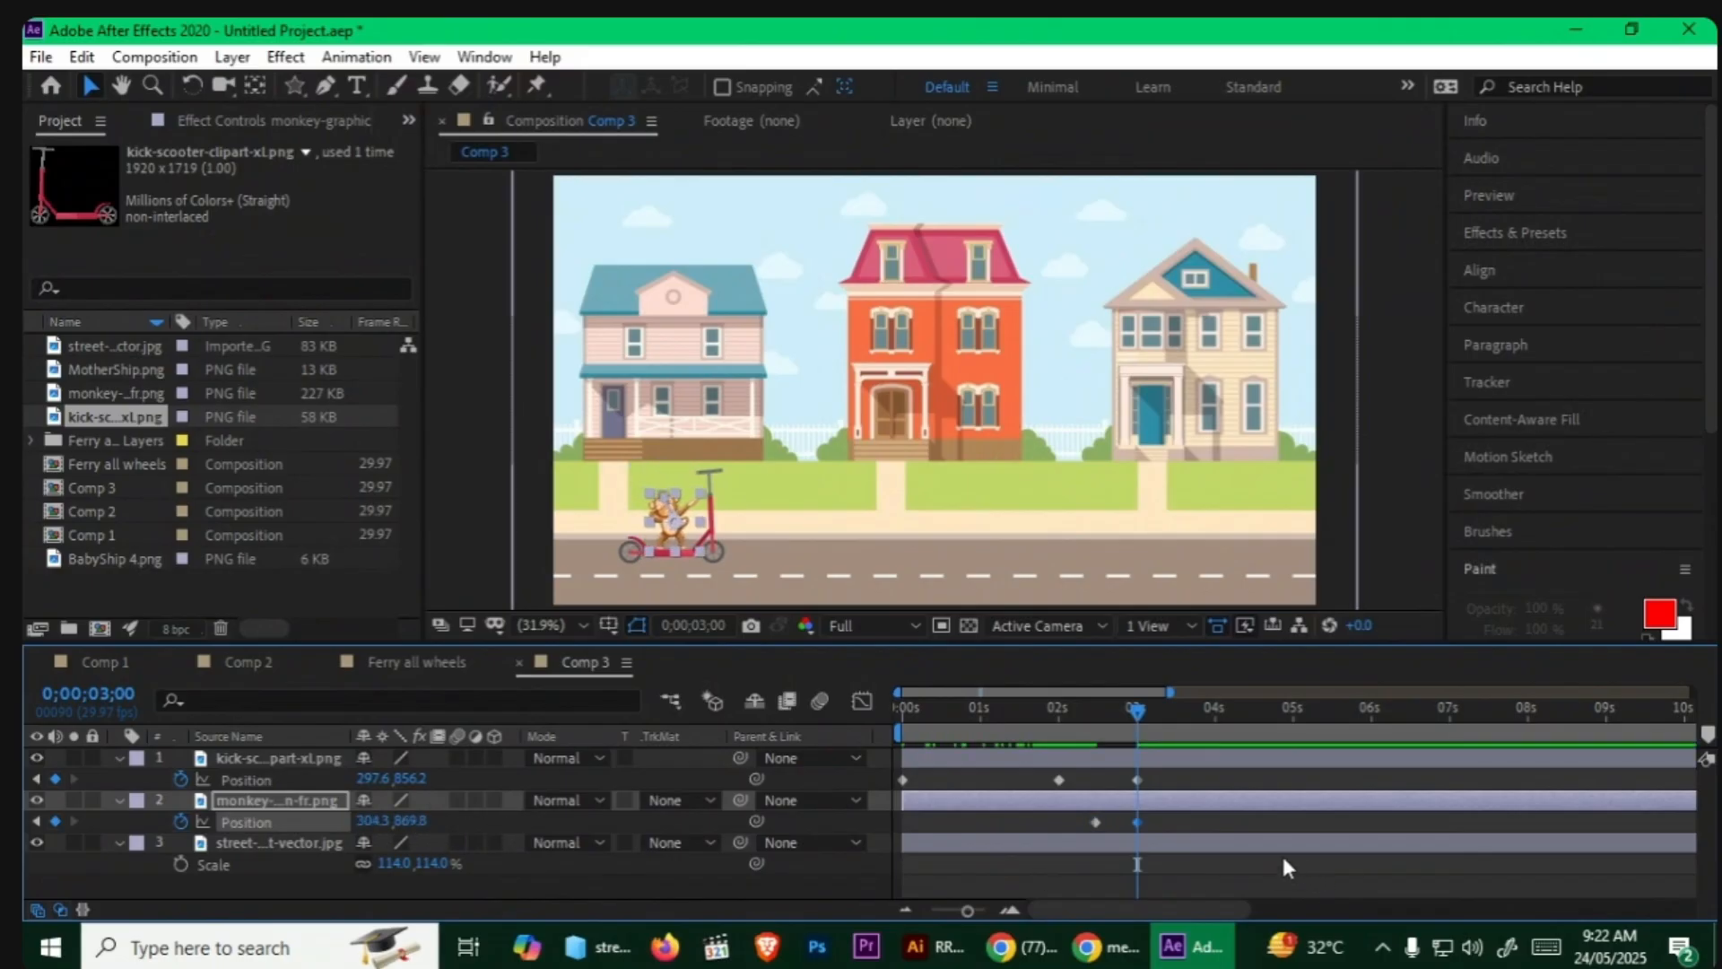
Step: Split the monkey layer at 0;00;03;00 and parent its second part to the kick scooter layer
click(1156, 800)
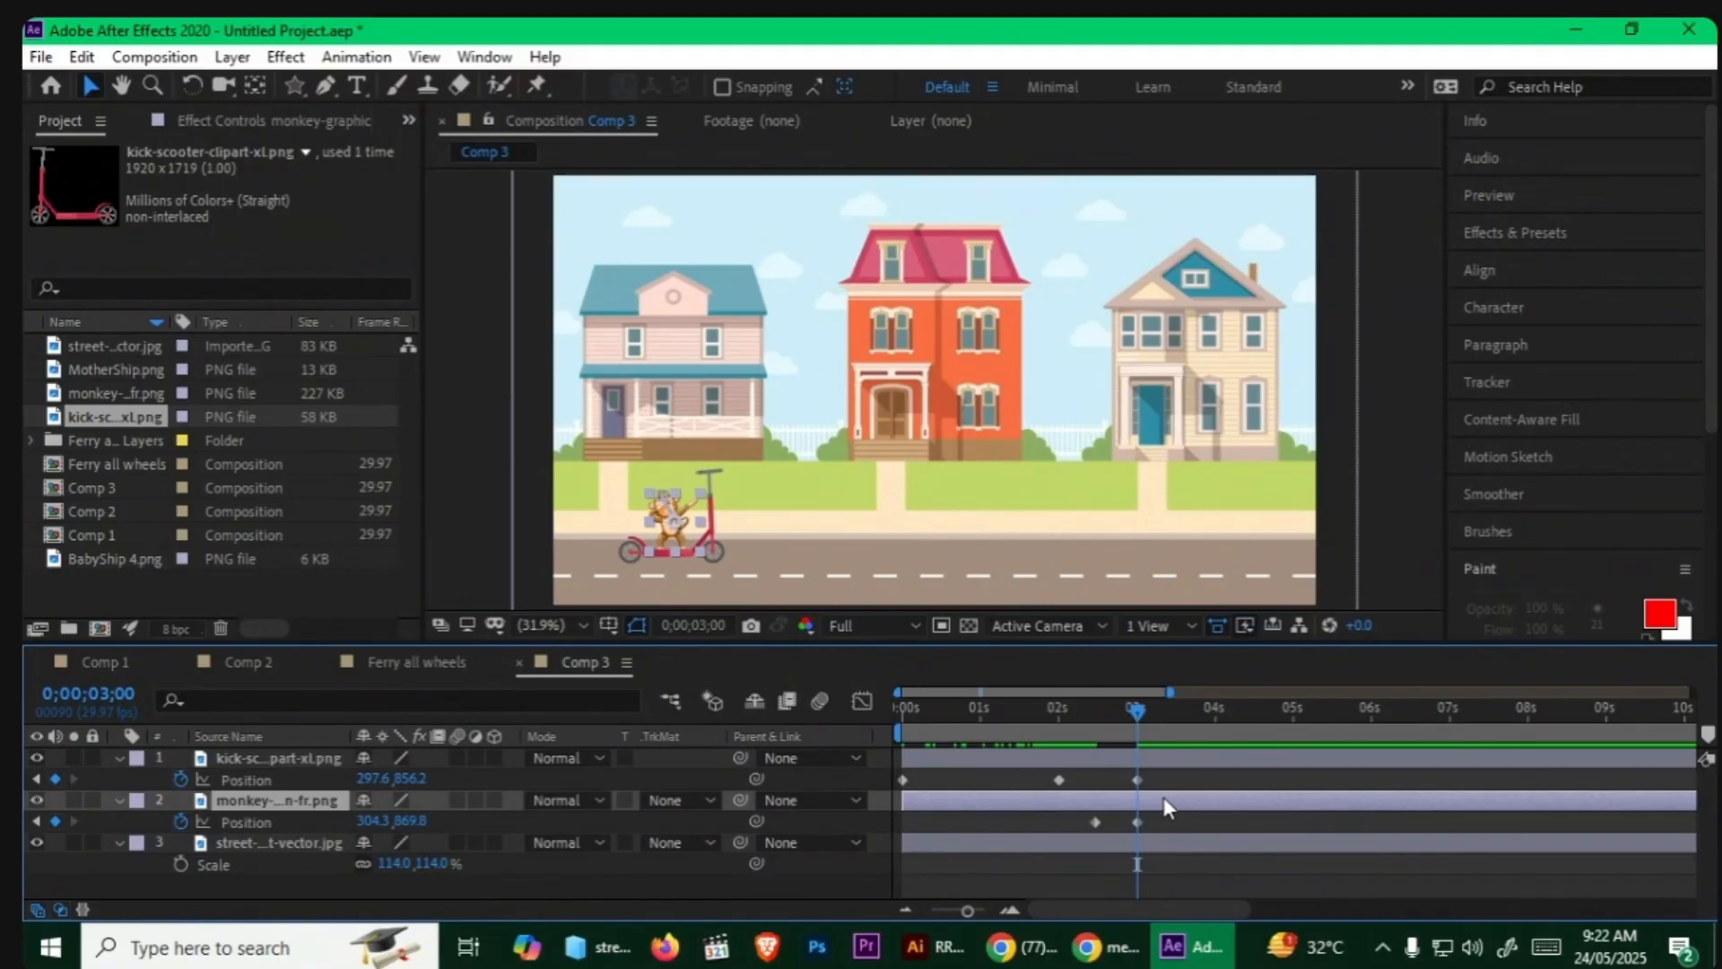
key(ctrl+shift+d)
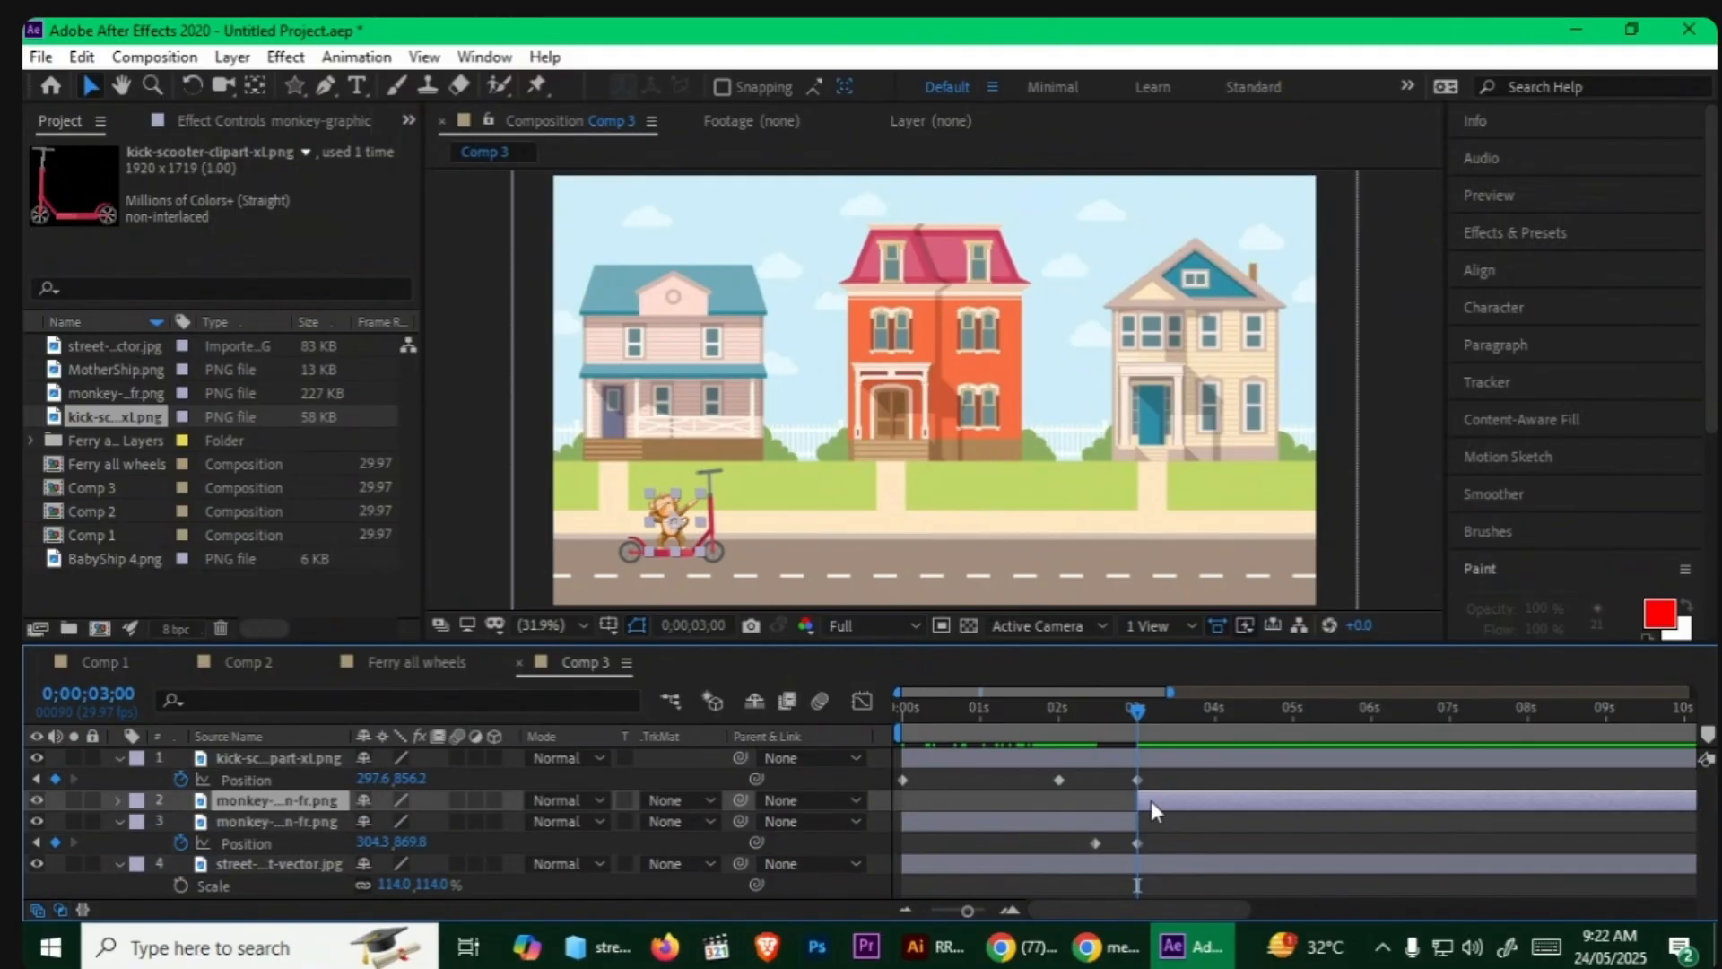
drag(741, 800, 305, 764)
Step: Keyframe the scooter's Position to 1407.6, 856.2 at 0;00;05;01 so it carries the monkey down the road
drag(1138, 713, 1299, 734)
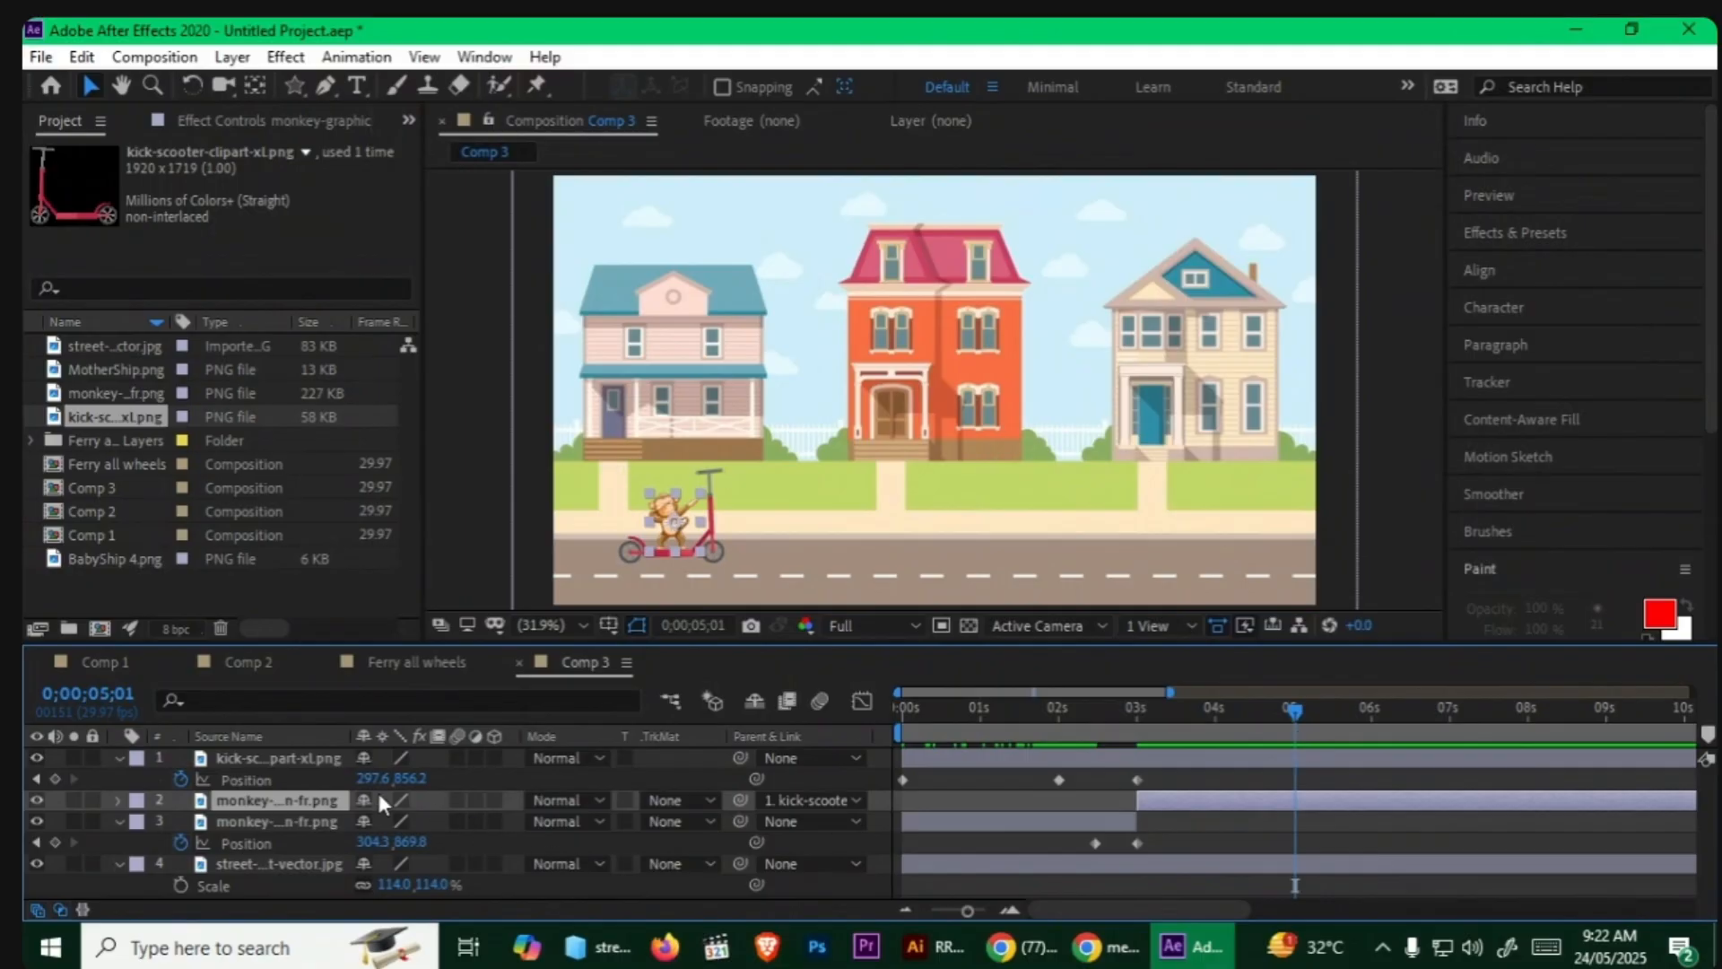
drag(366, 779, 515, 800)
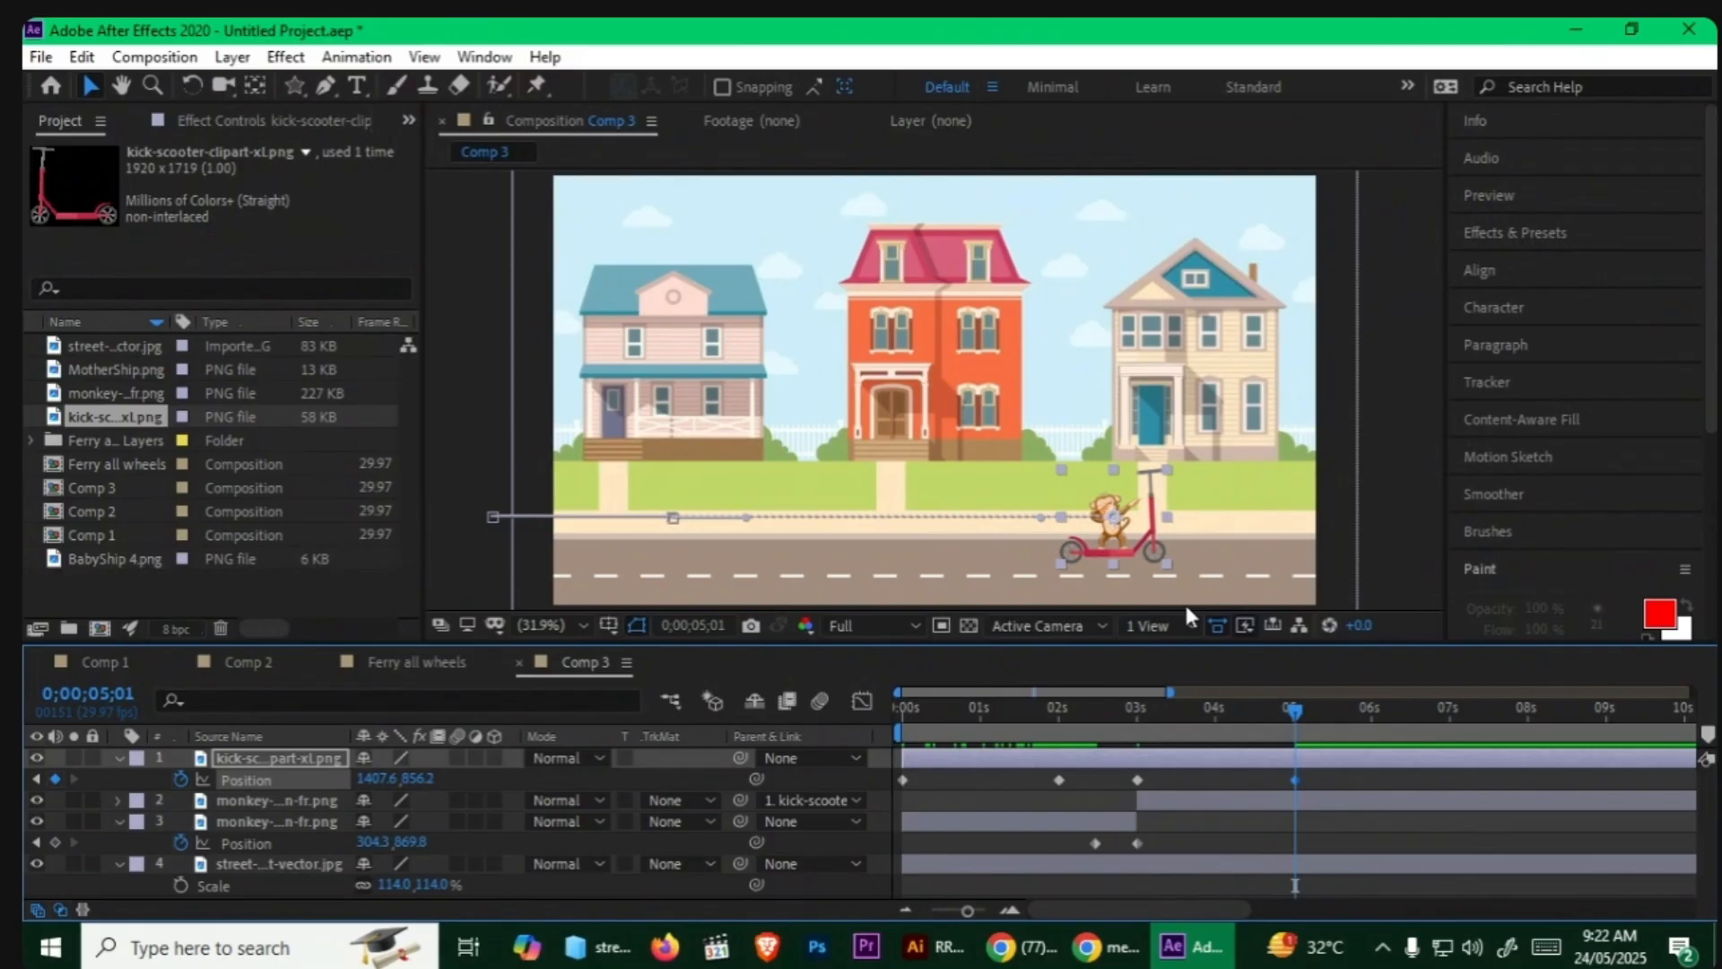
Step: Copy the scooter's Position keyframe and paste it at 0;00;06;01 so the scooter stands still while the monkey gets off
drag(1292, 709, 1369, 712)
drag(1337, 773, 1261, 783)
key(ctrl+c)
key(ctrl+v)
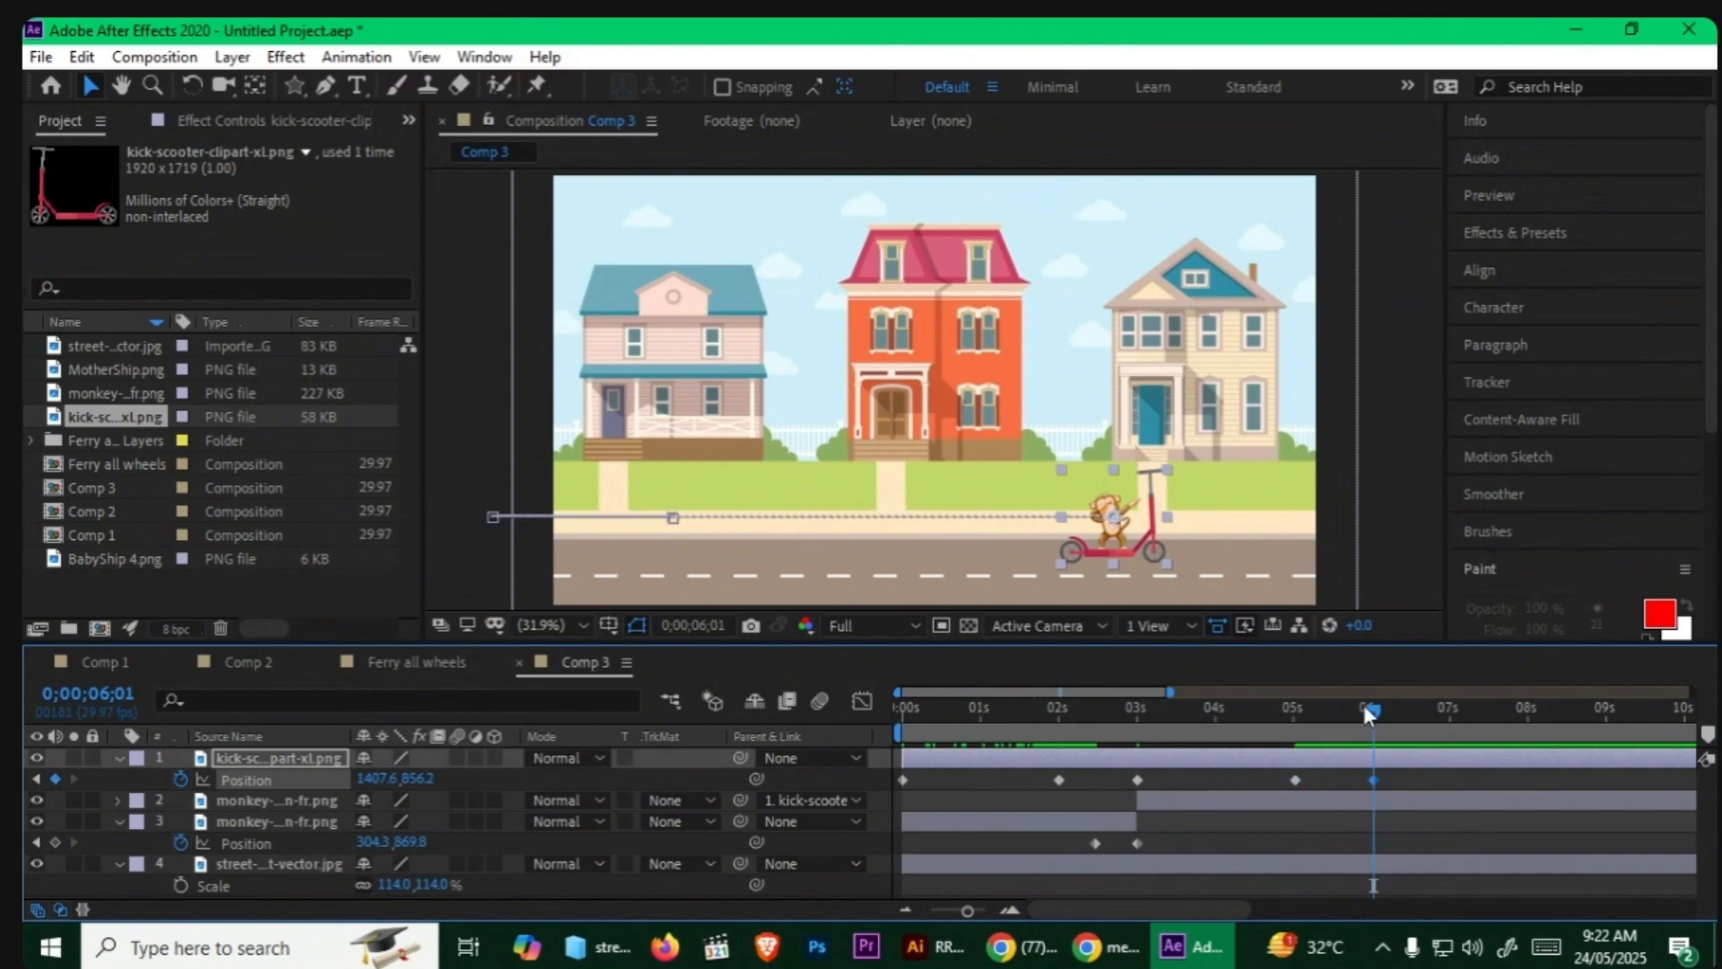
drag(1368, 707, 1293, 708)
click(304, 844)
click(55, 843)
drag(1322, 719, 1334, 720)
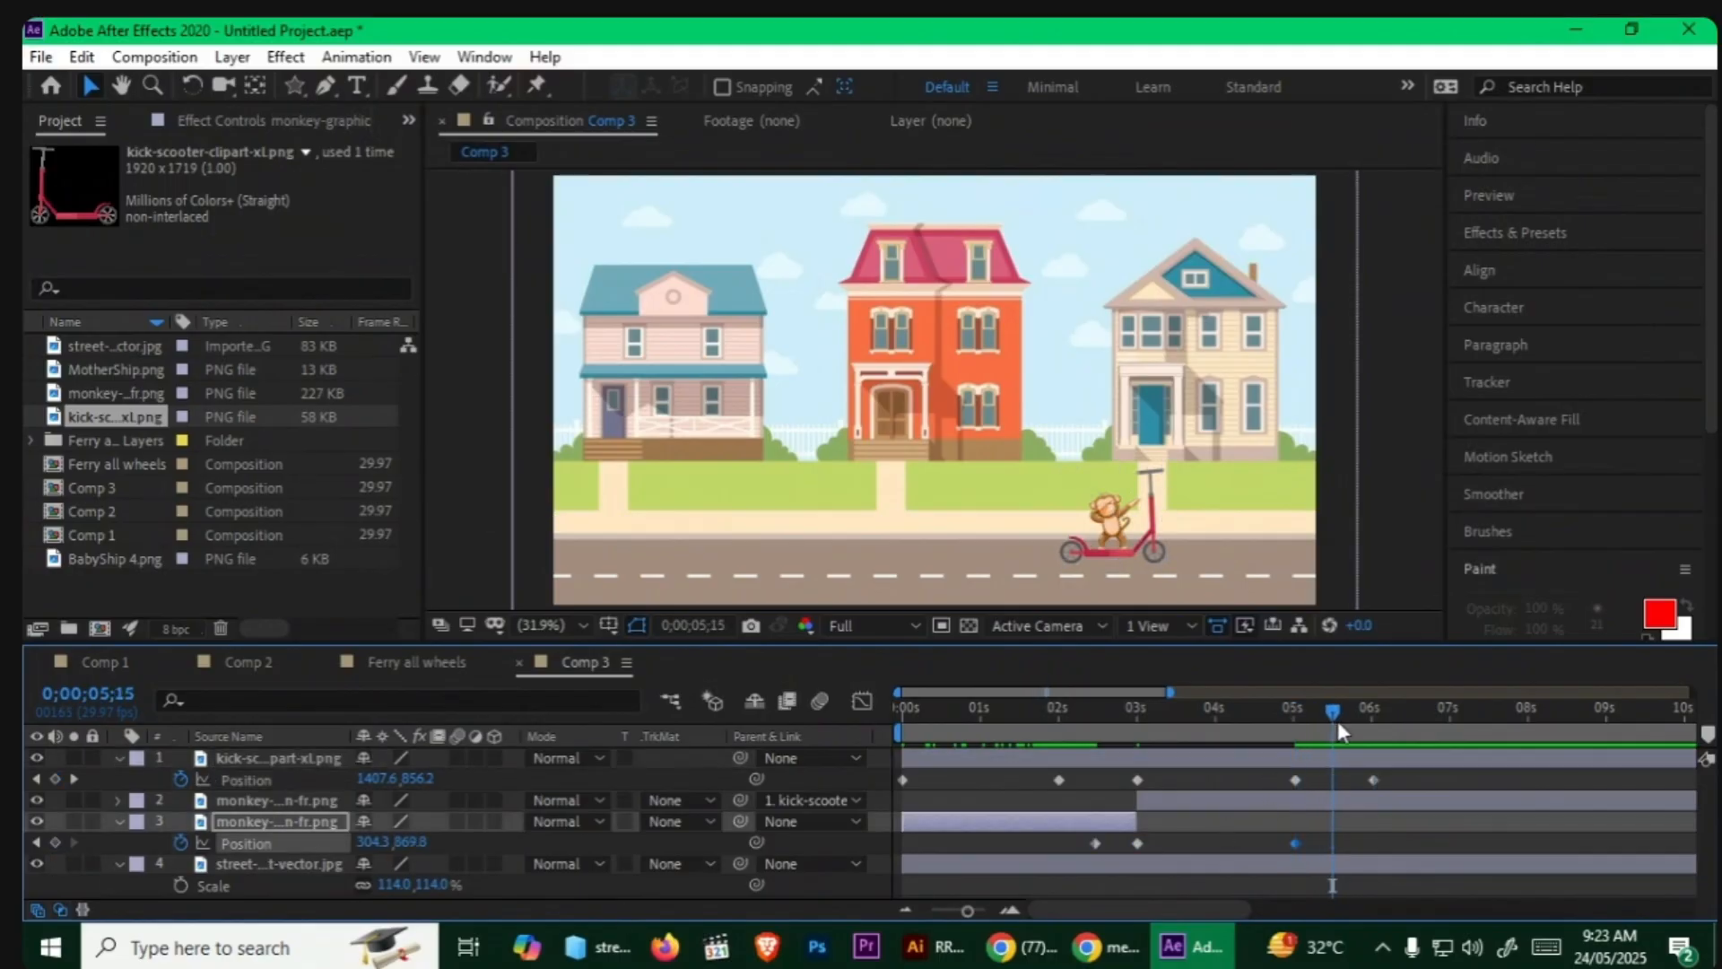
click(1112, 531)
drag(1112, 531, 1110, 520)
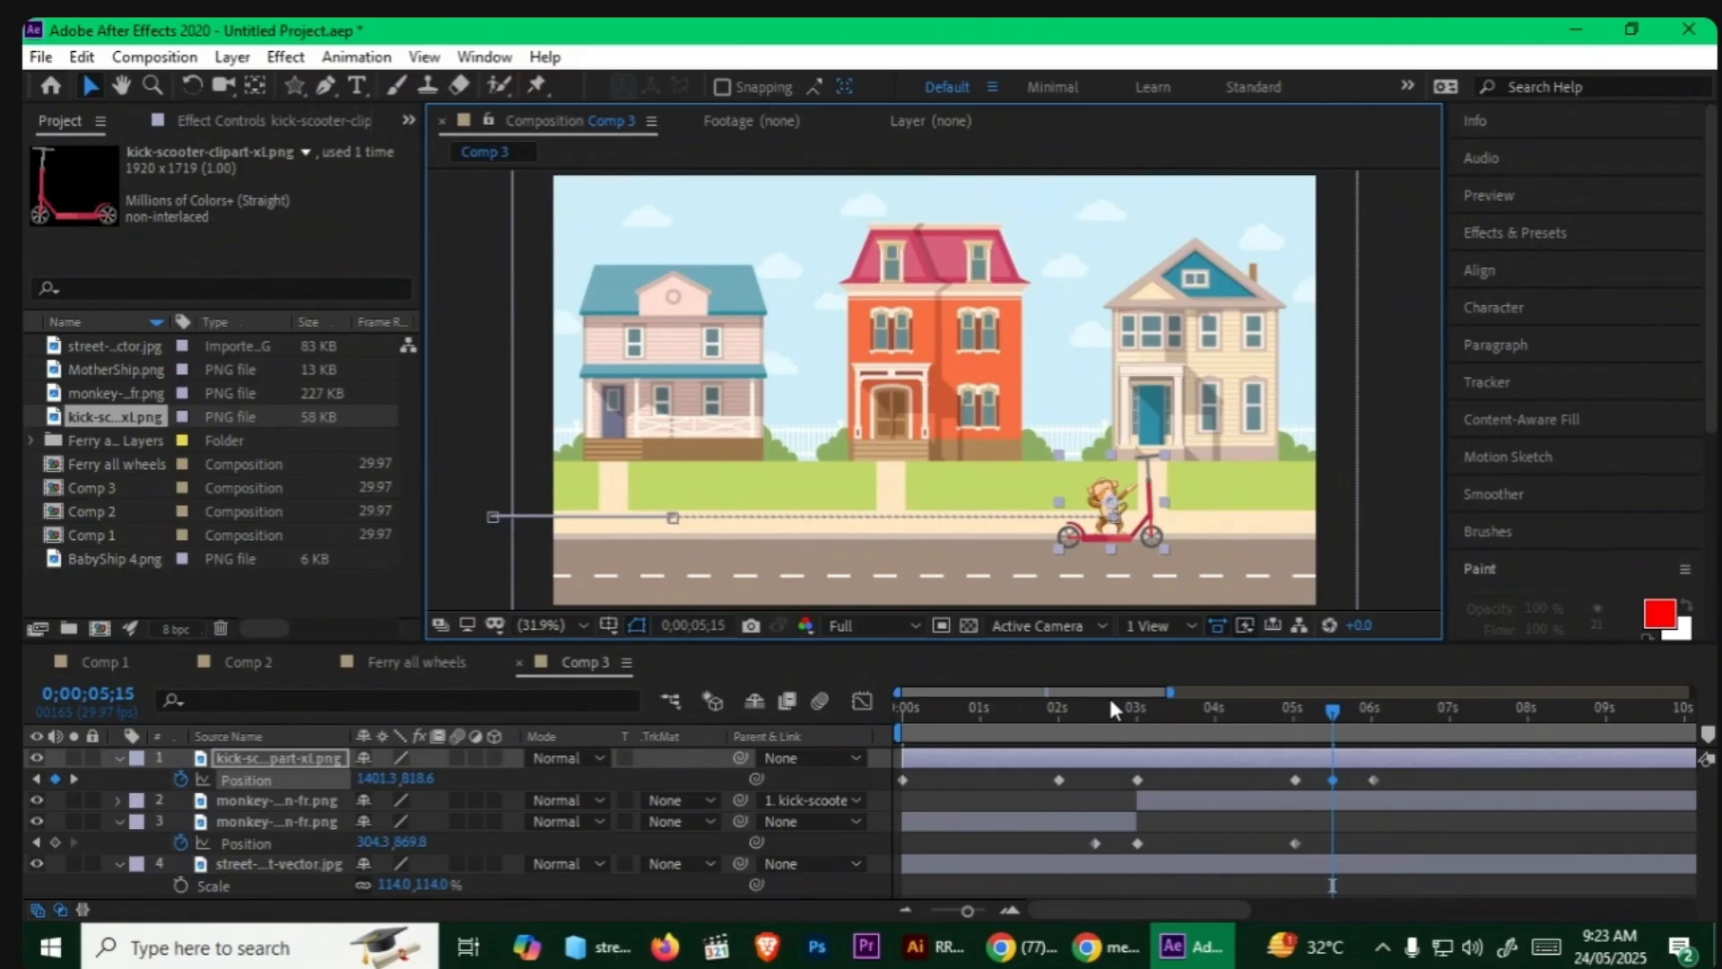
key(ctrl+z)
drag(411, 841, 352, 855)
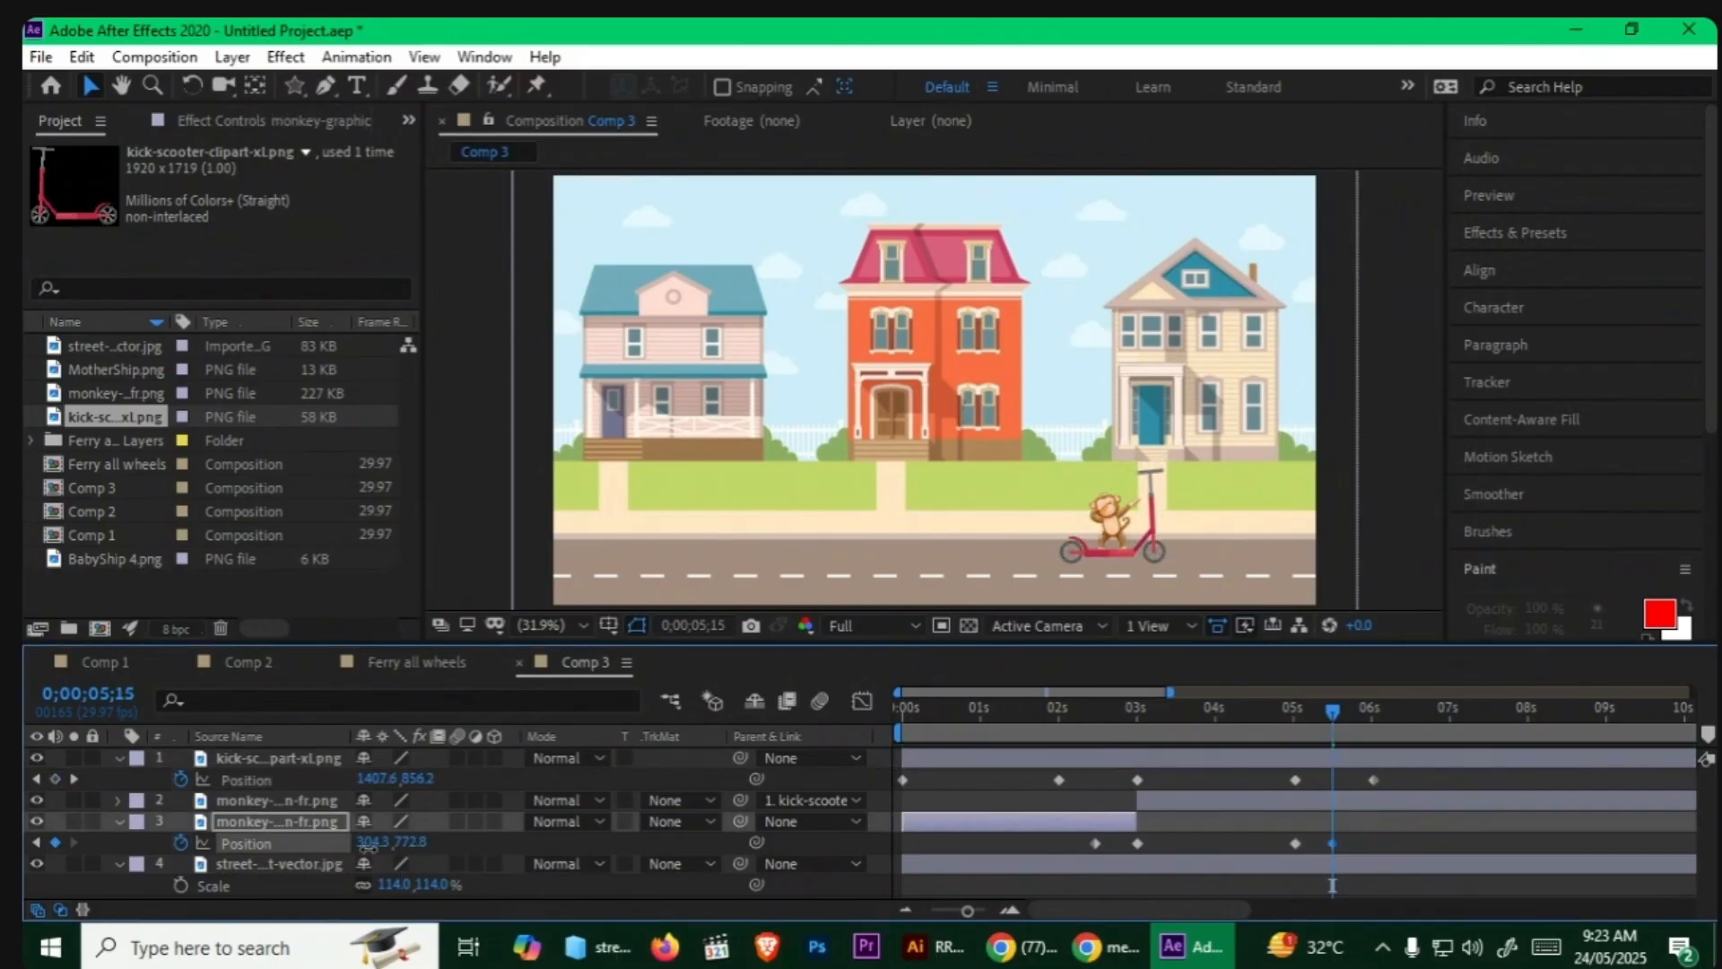
mouse_move(1328, 707)
mouse_down()
mouse_move(1299, 709)
mouse_move(1332, 708)
mouse_up()
click(983, 843)
mouse_move(1305, 726)
mouse_down()
mouse_move(1198, 741)
mouse_move(1295, 741)
mouse_up()
drag(1351, 839, 1267, 846)
key(Delete)
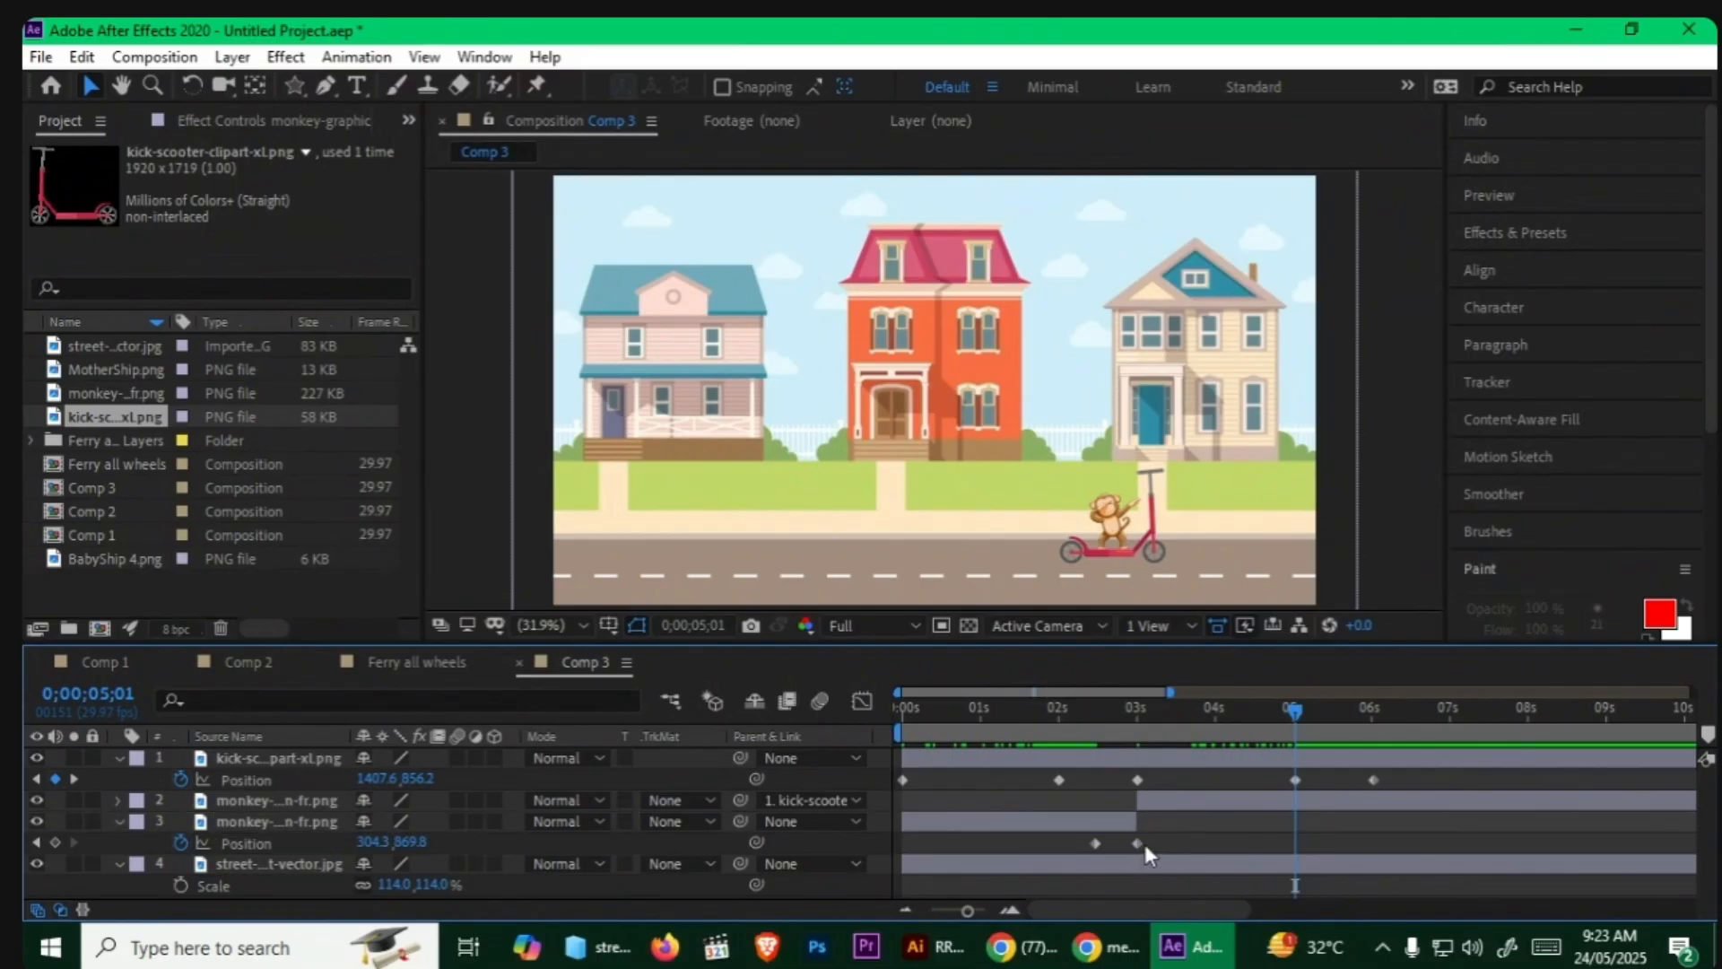
Step: Add a holding Position keyframe to the second monkey part at 0;00;05;01 and keyframe it to 911.5, 489.7 at 0;00;05;16
click(1191, 798)
key(p)
drag(1182, 825, 1126, 832)
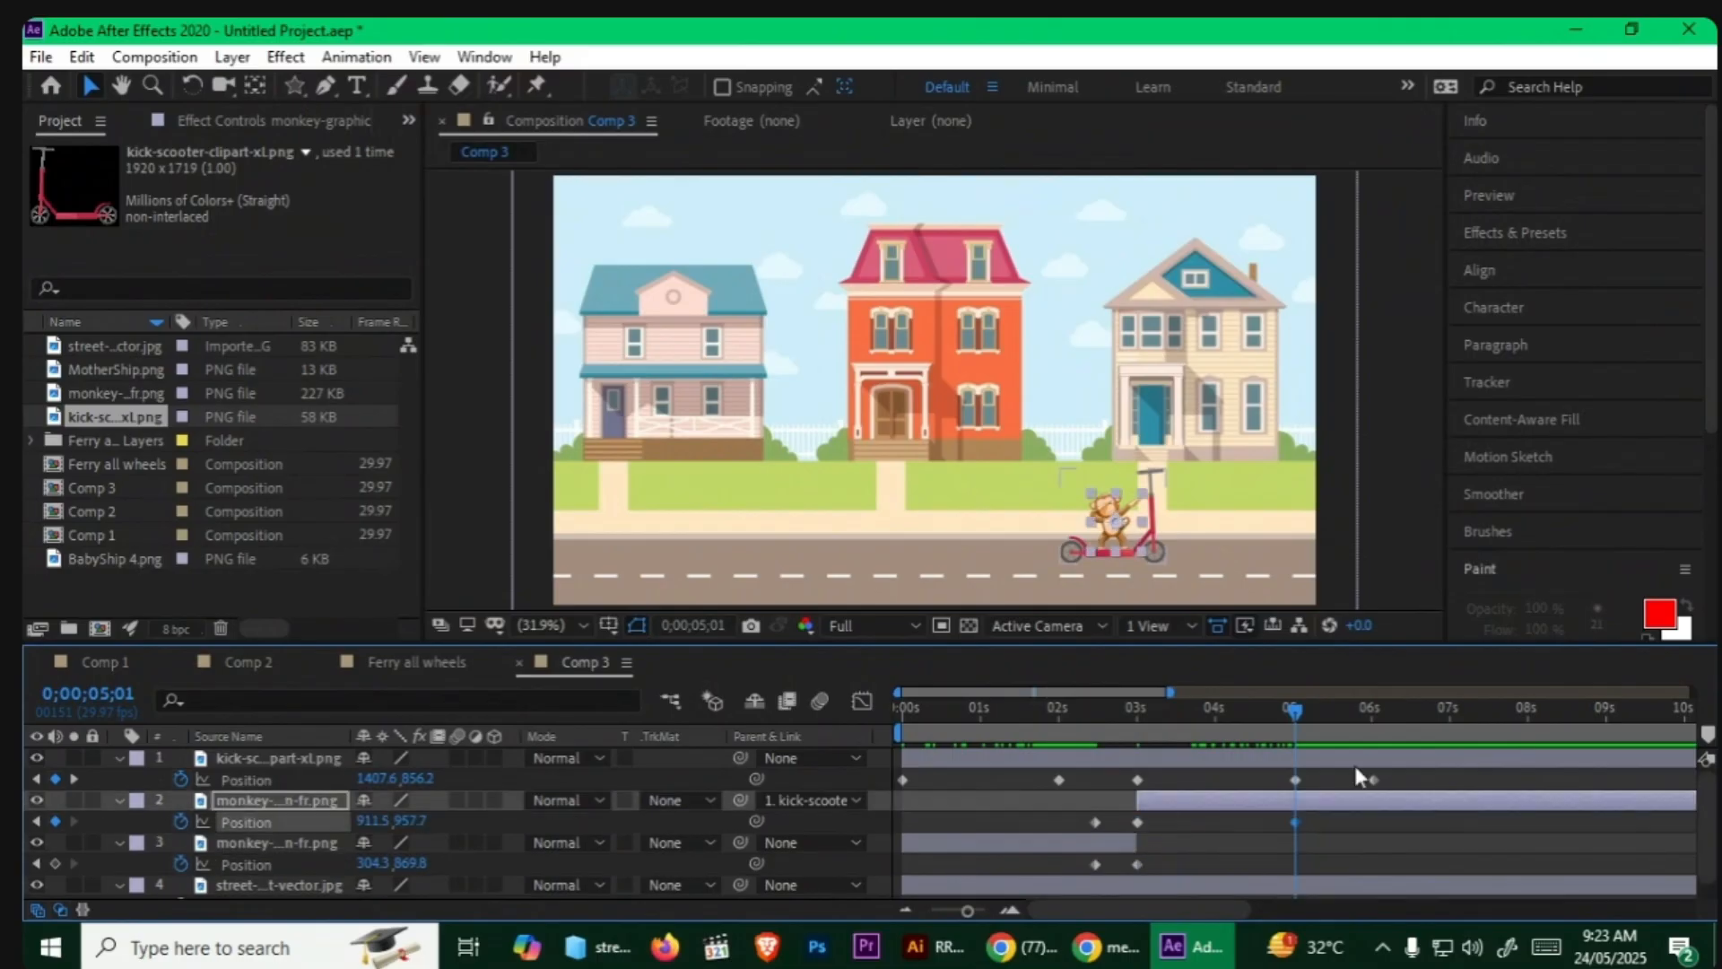
drag(1310, 708, 1335, 714)
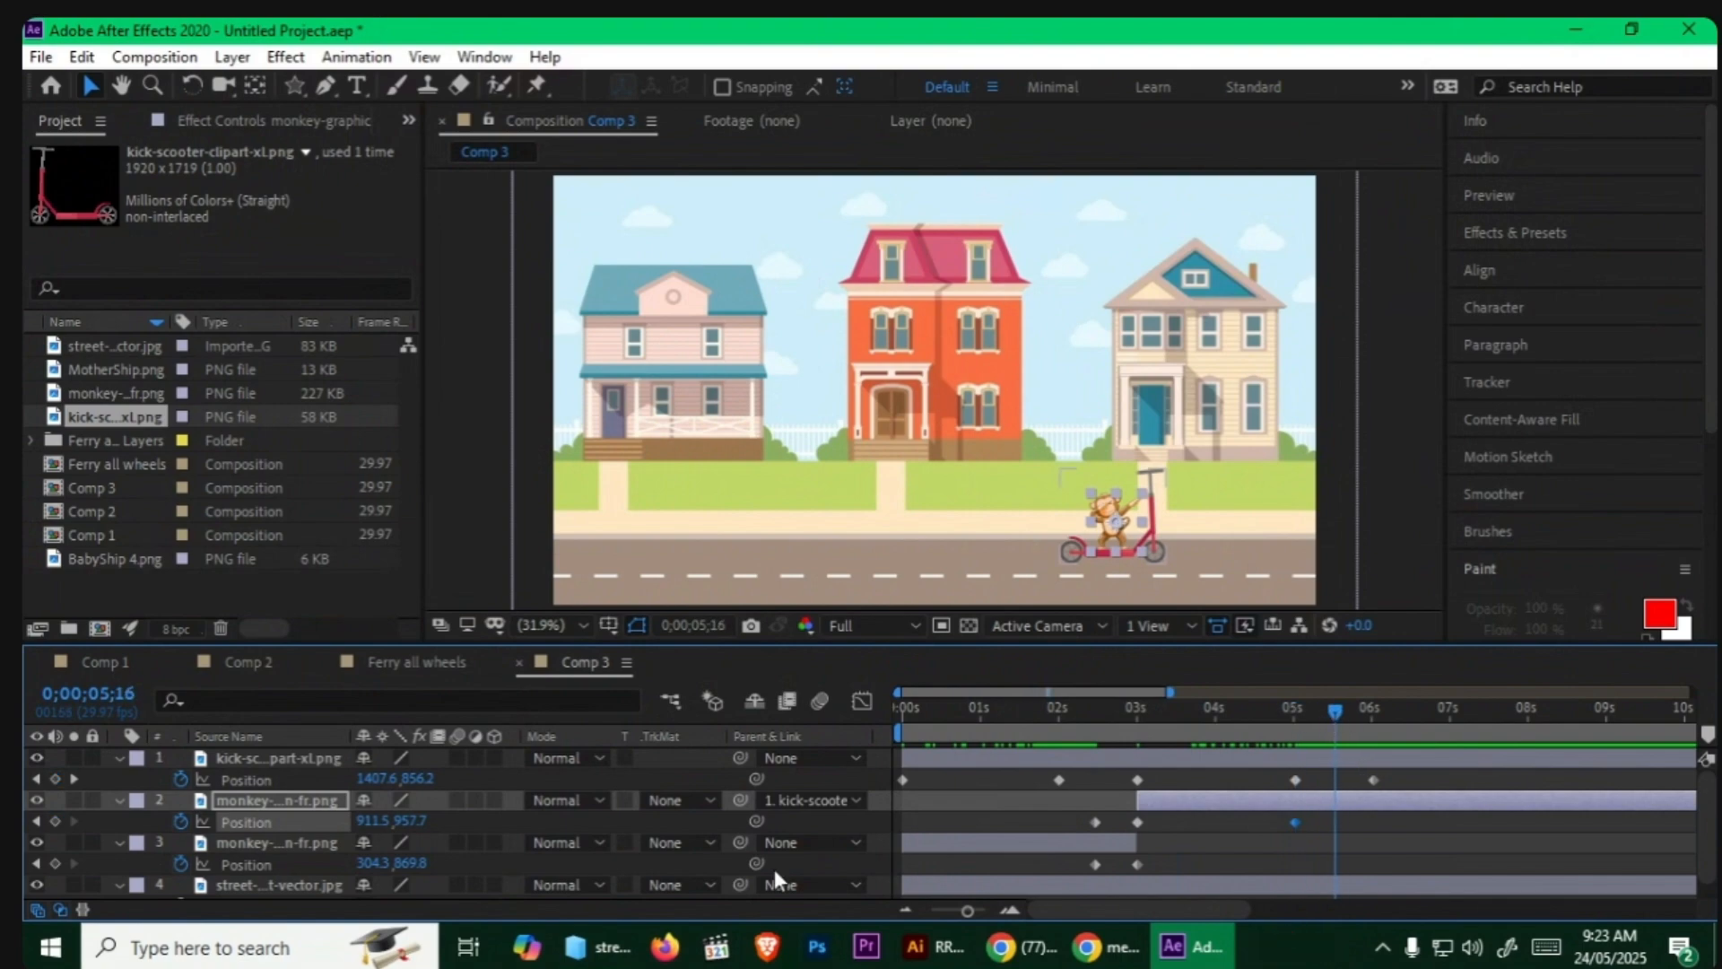
drag(410, 821, 188, 821)
drag(410, 821, 146, 827)
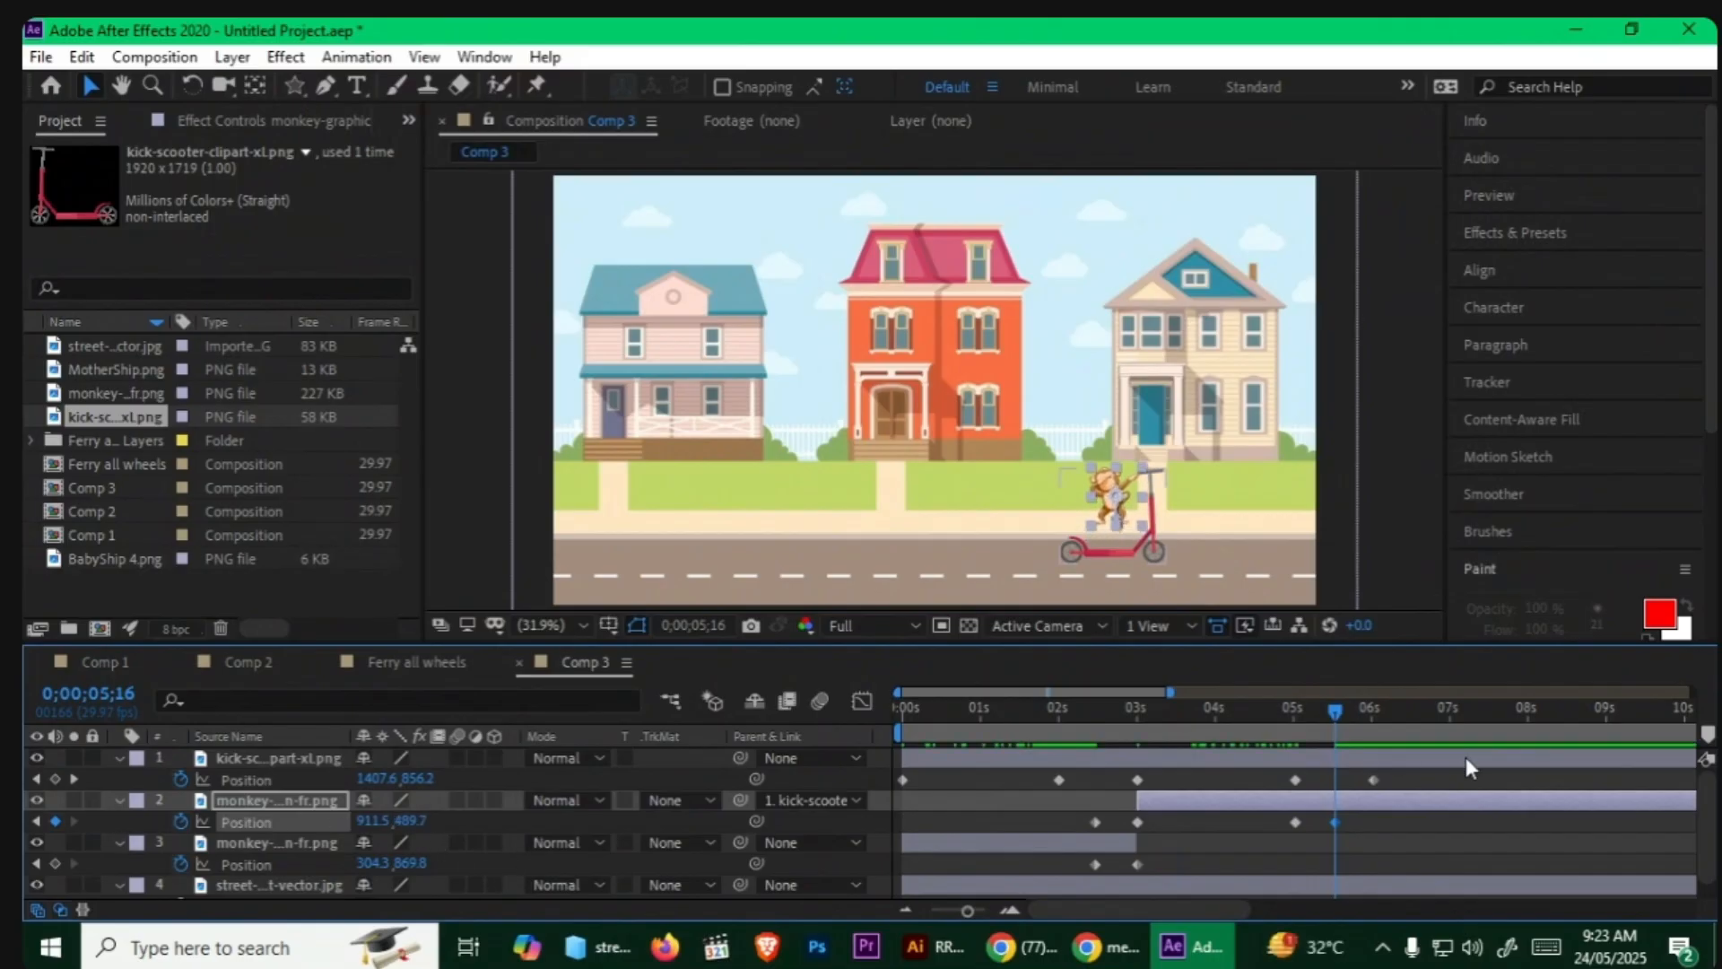
Step: Split the second monkey part at 0;00;05;16 and set the new third part's parent to None
key(ctrl+shift+d)
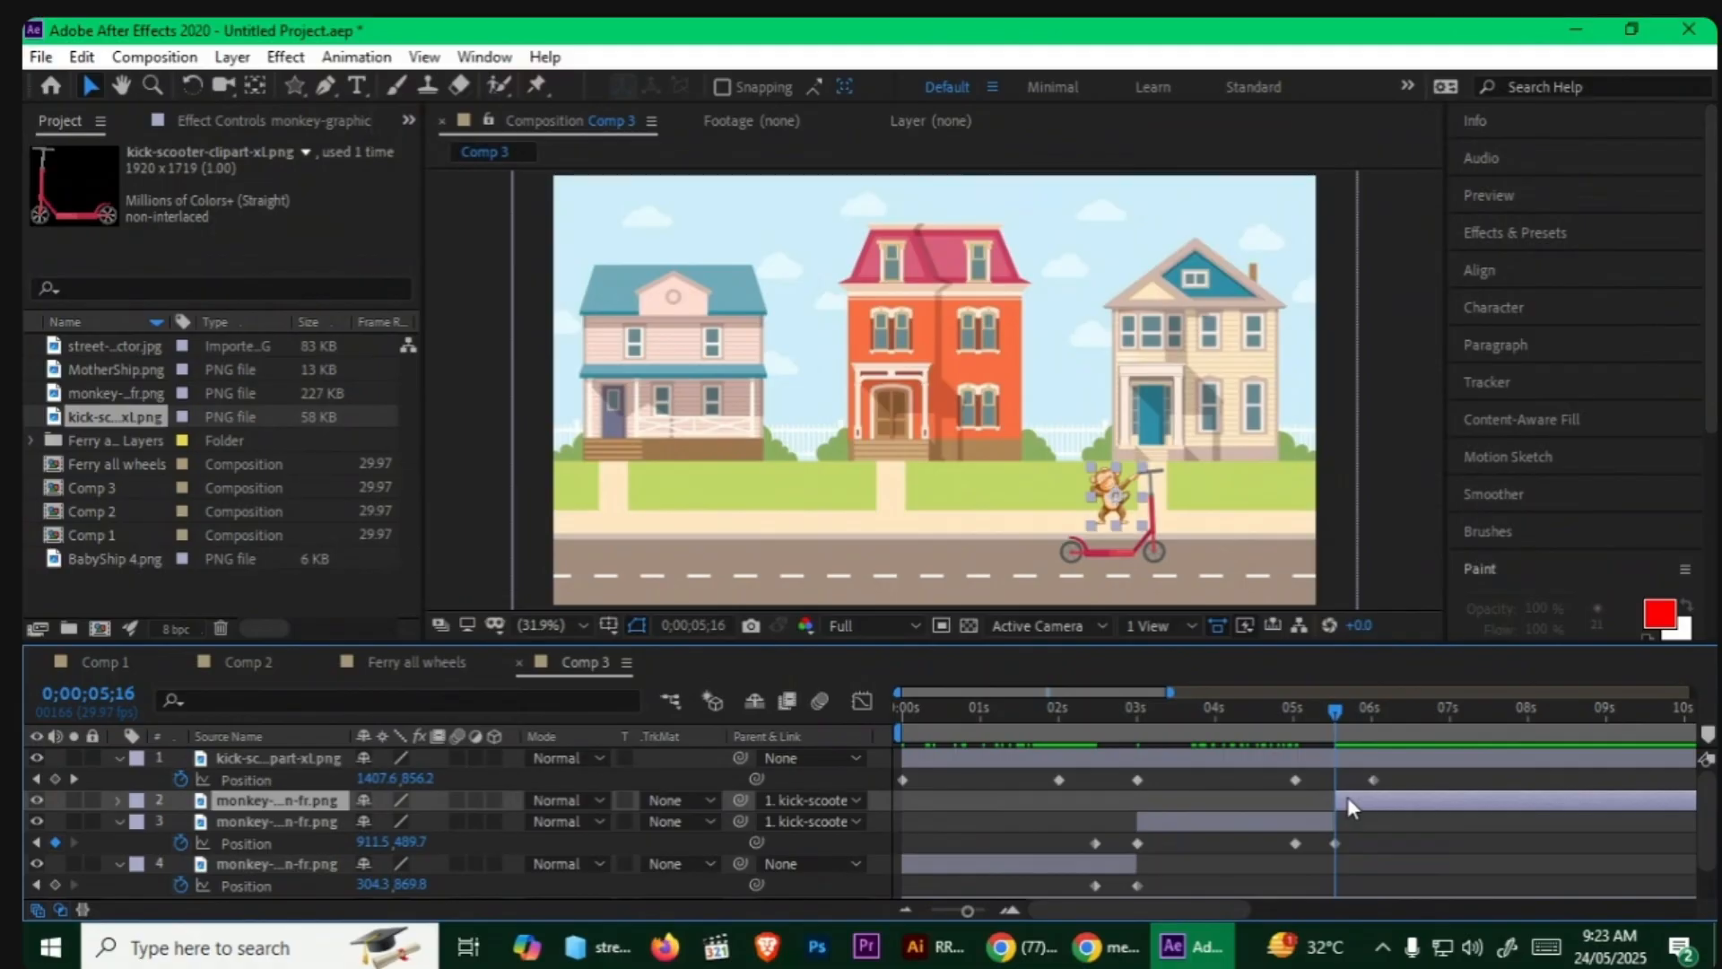
click(824, 801)
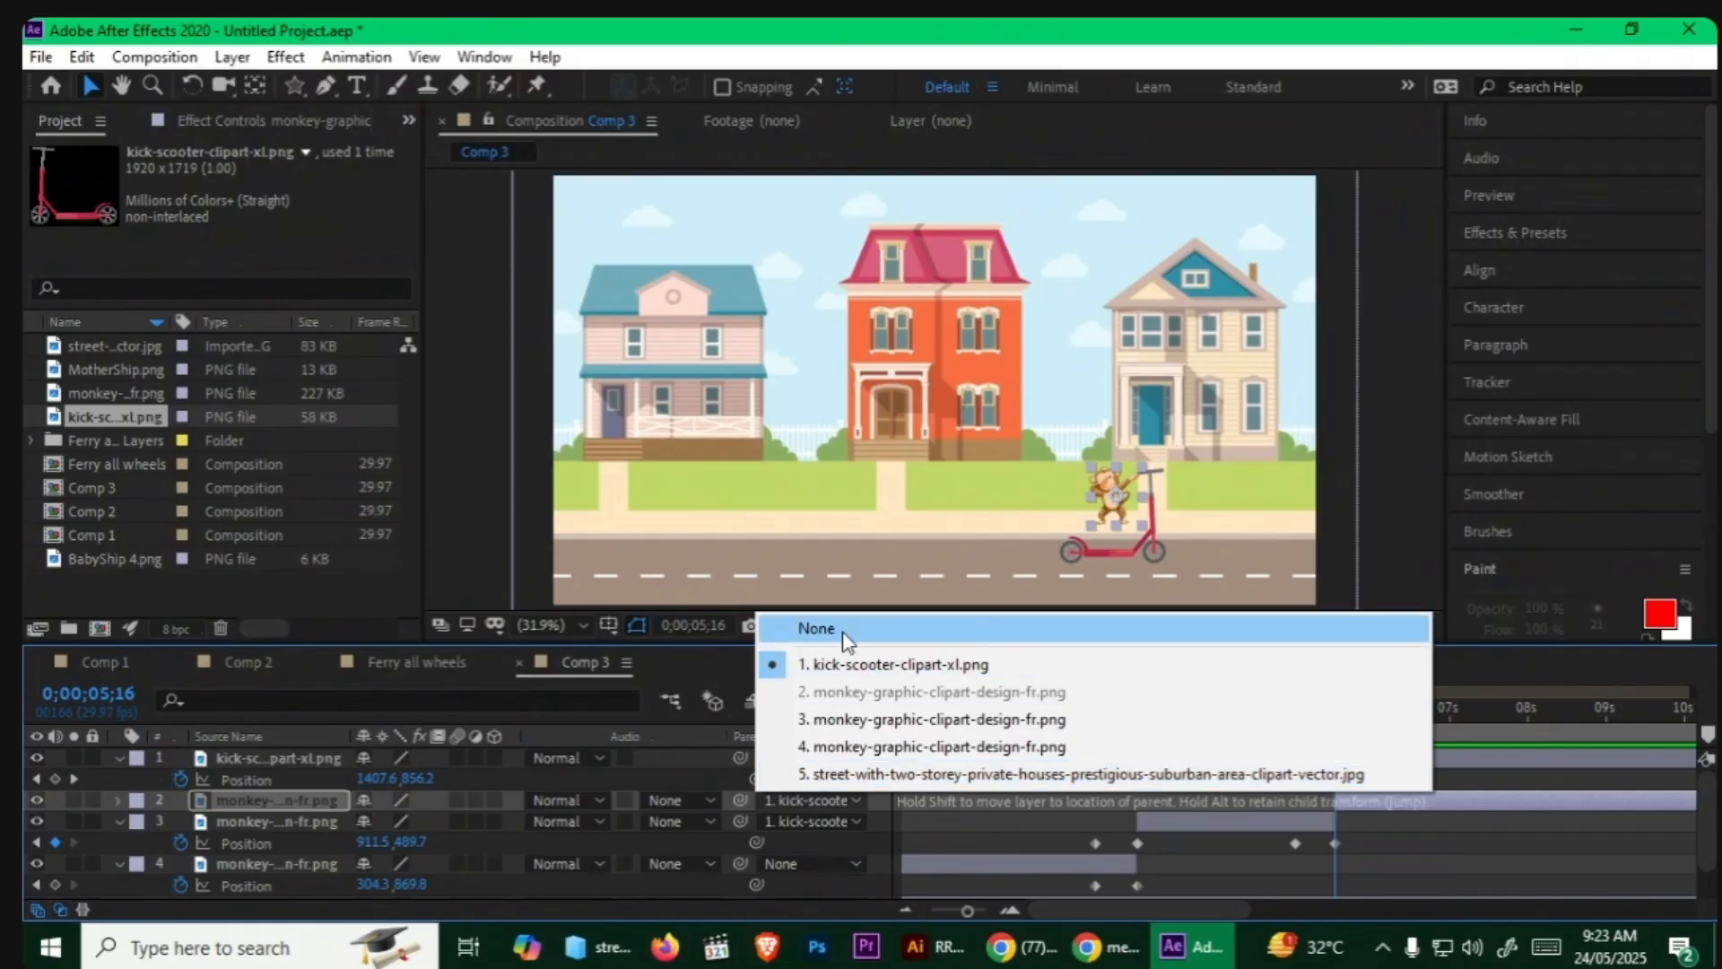
click(852, 626)
Step: Keyframe the scooter's Position to 2108.8, 856.2 at 0;00;07;00 so it rides out of the frame without the monkey
drag(1331, 708, 1453, 711)
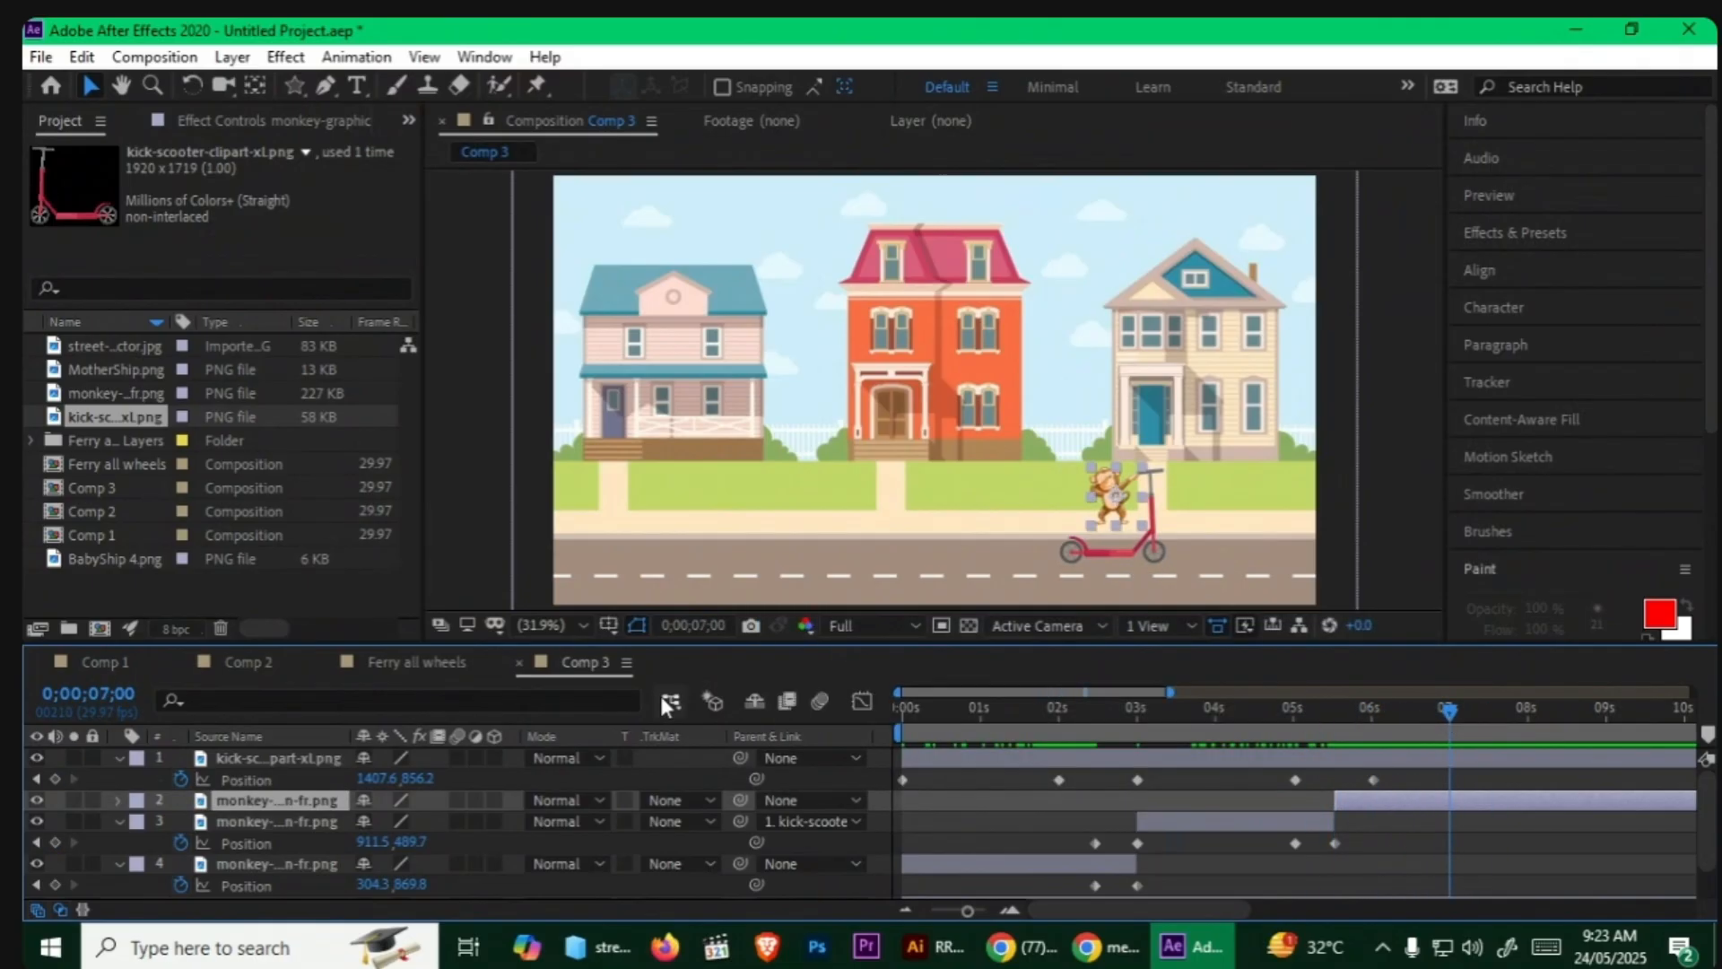
drag(1148, 556, 1410, 581)
Step: Look over the three monkey layer parts and preview the scooter animation from the start of the composition
drag(1433, 715, 729, 791)
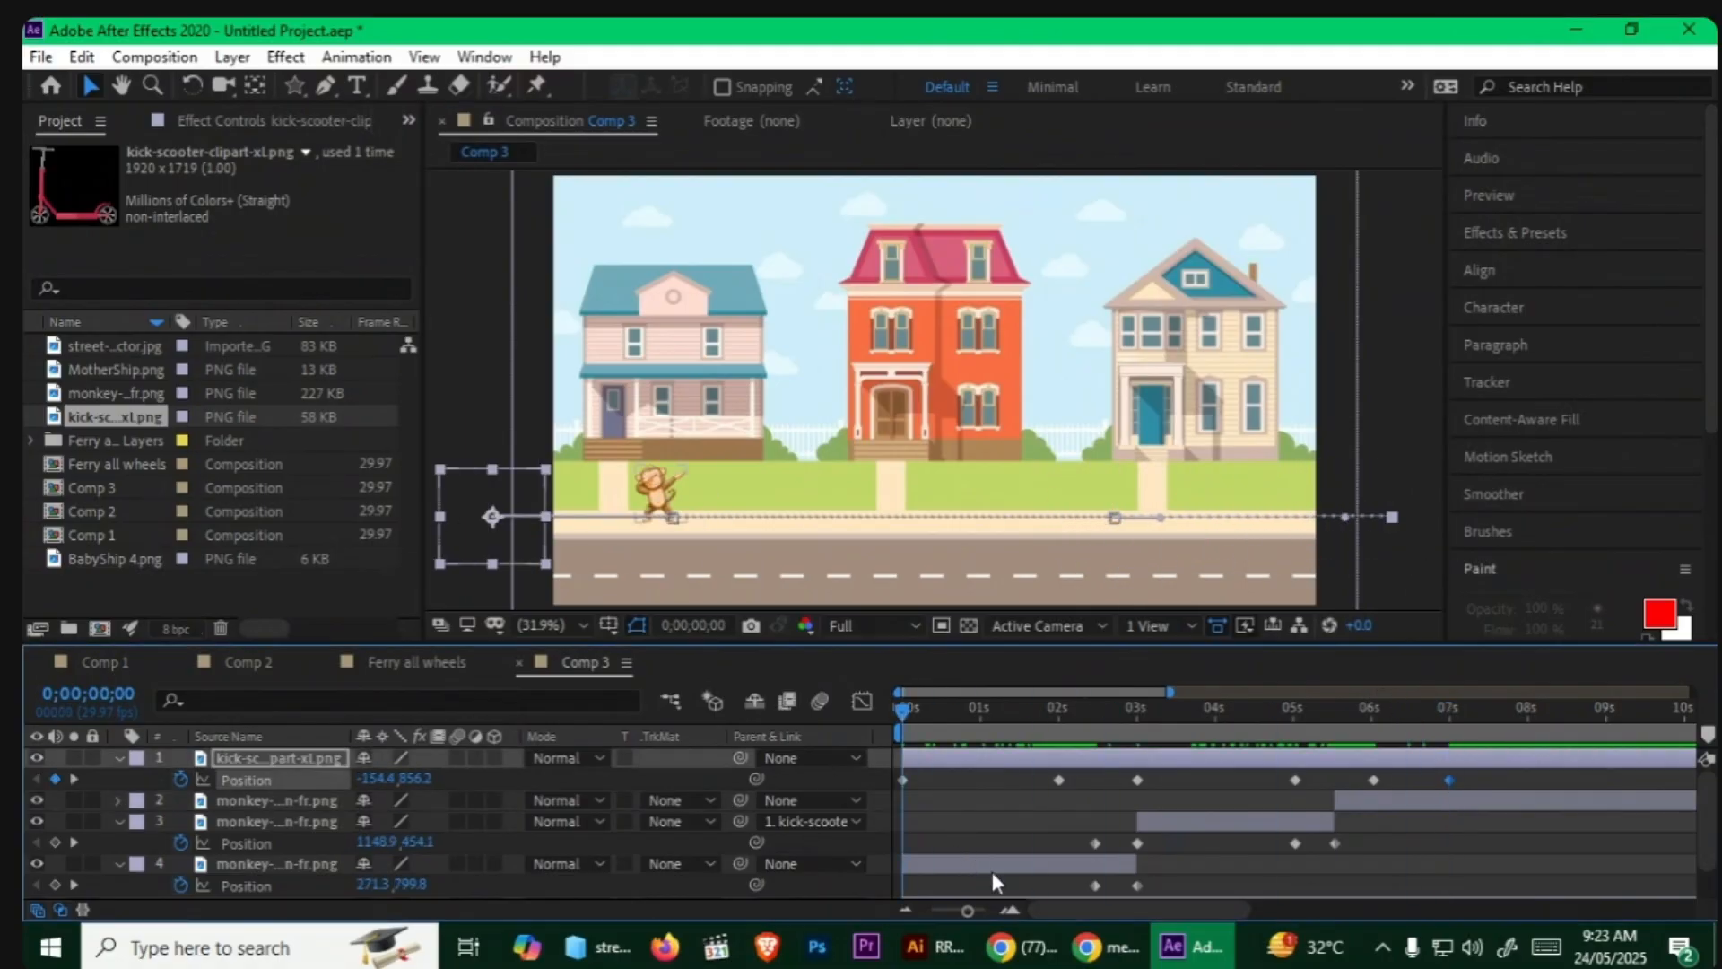
click(1020, 864)
click(1216, 820)
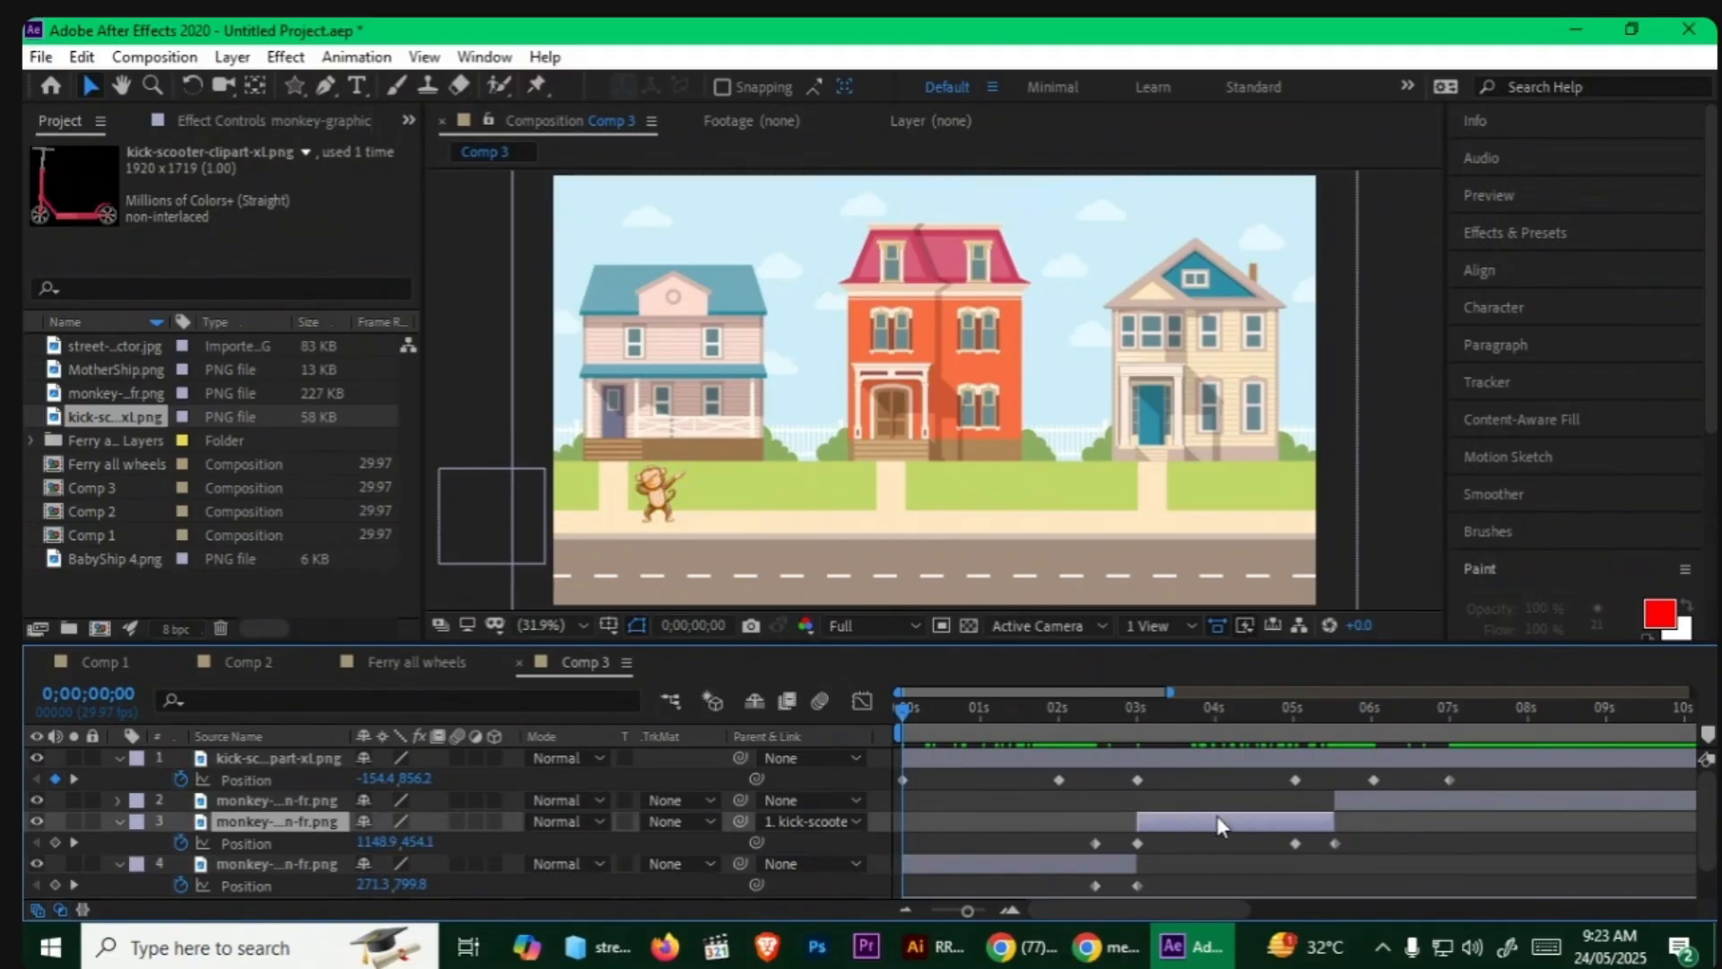
click(1441, 797)
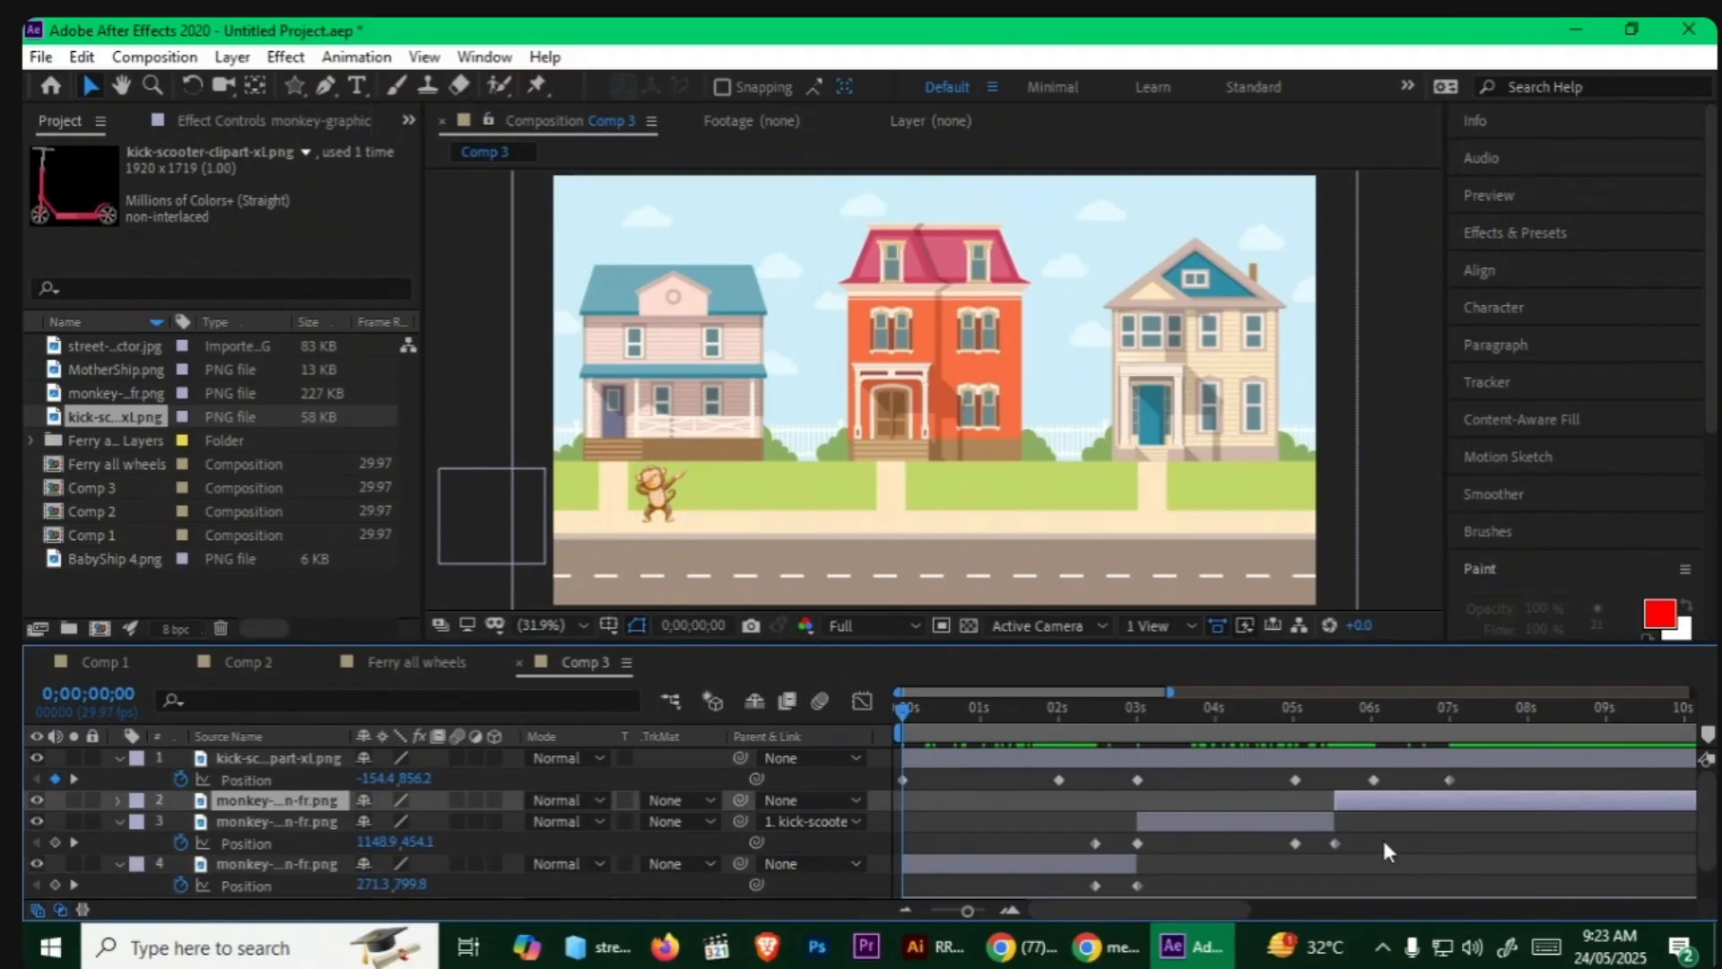
key(space)
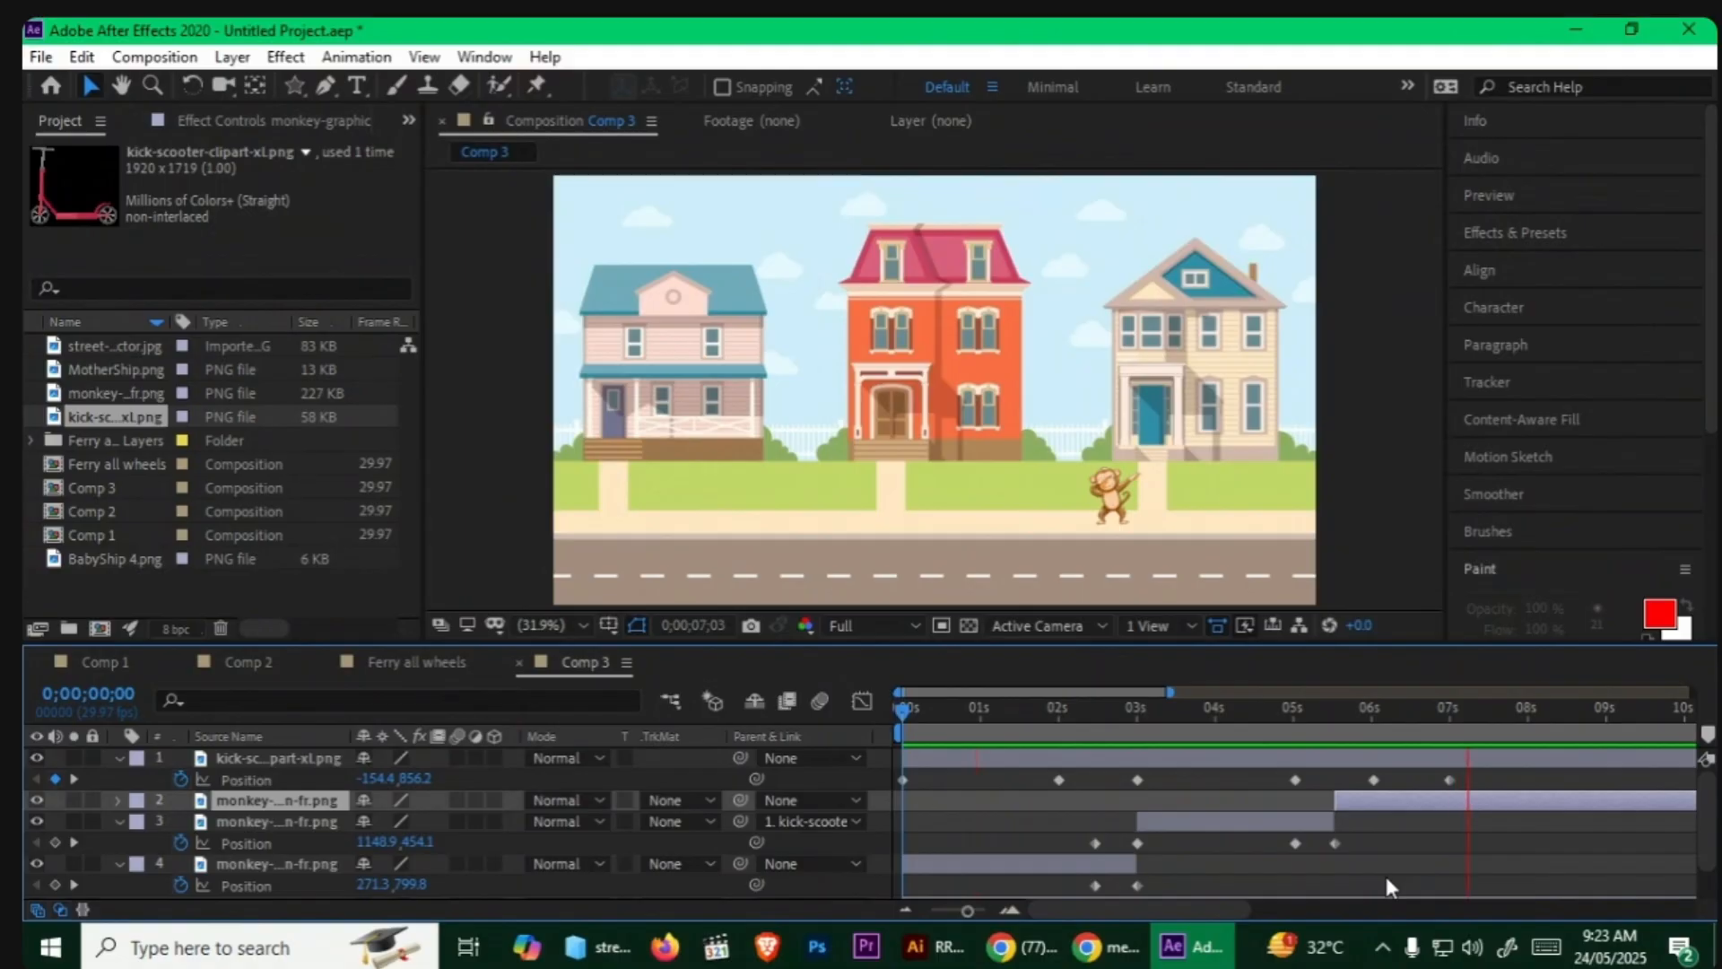
key(space)
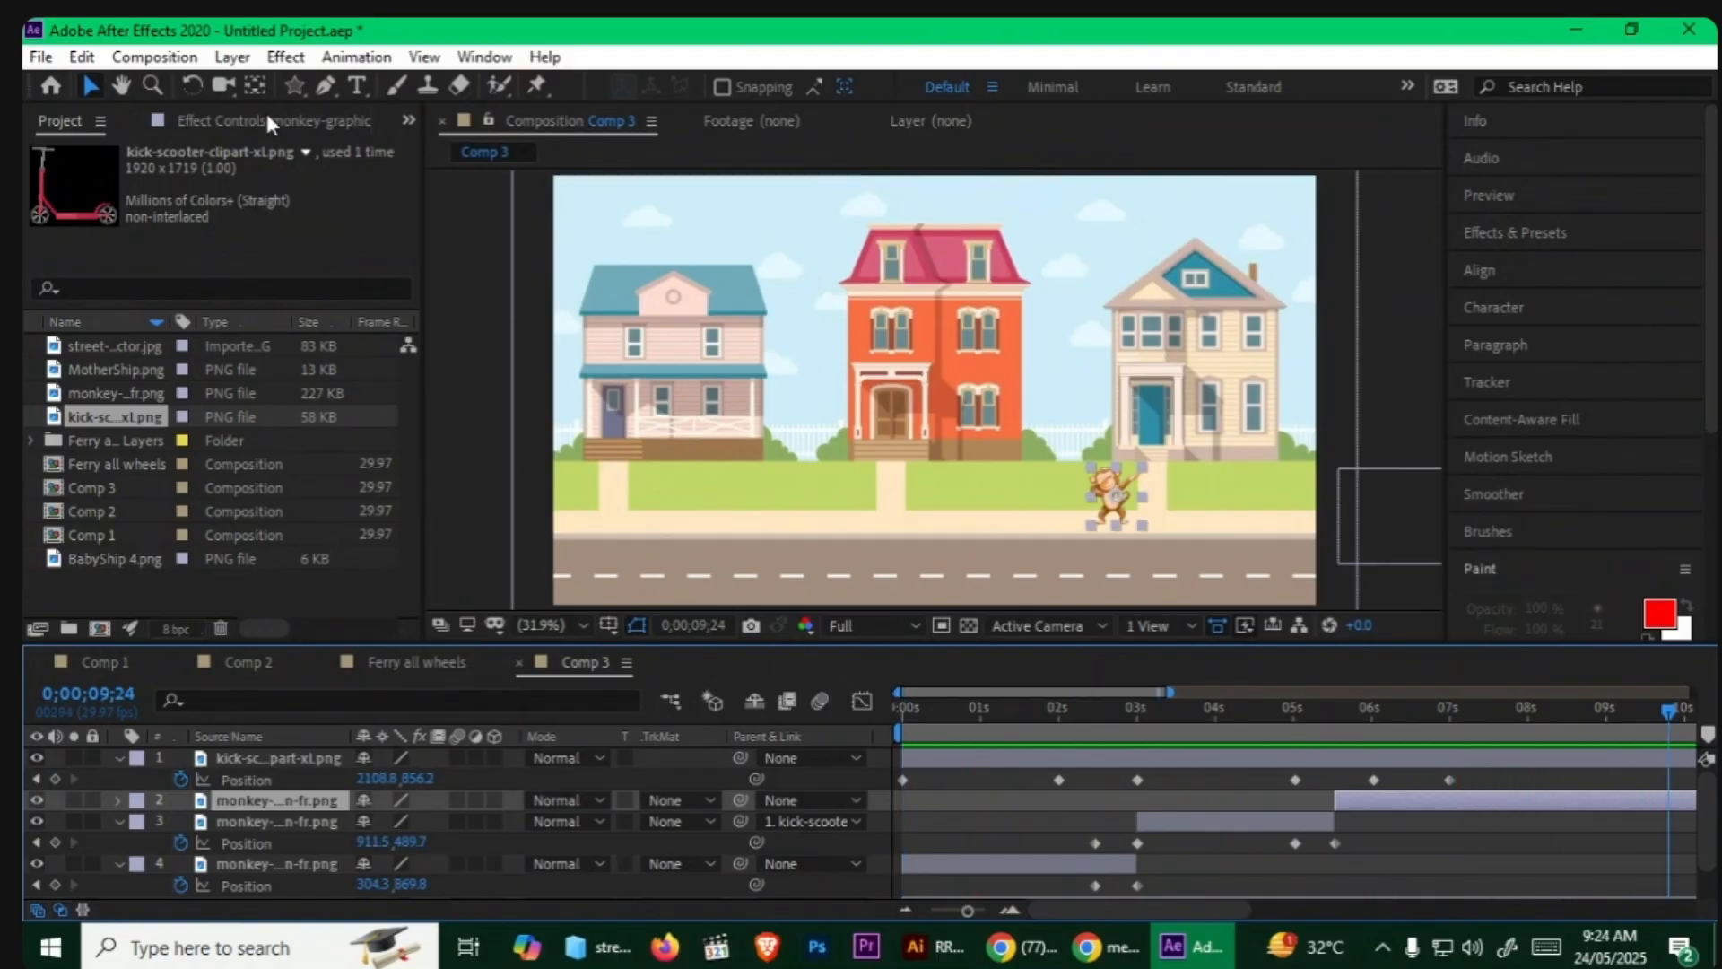
Step: Create a new composition named Comp 4 with the HDTV 1080 29.97 preset and a 0;00;30;00 duration
click(167, 57)
click(199, 86)
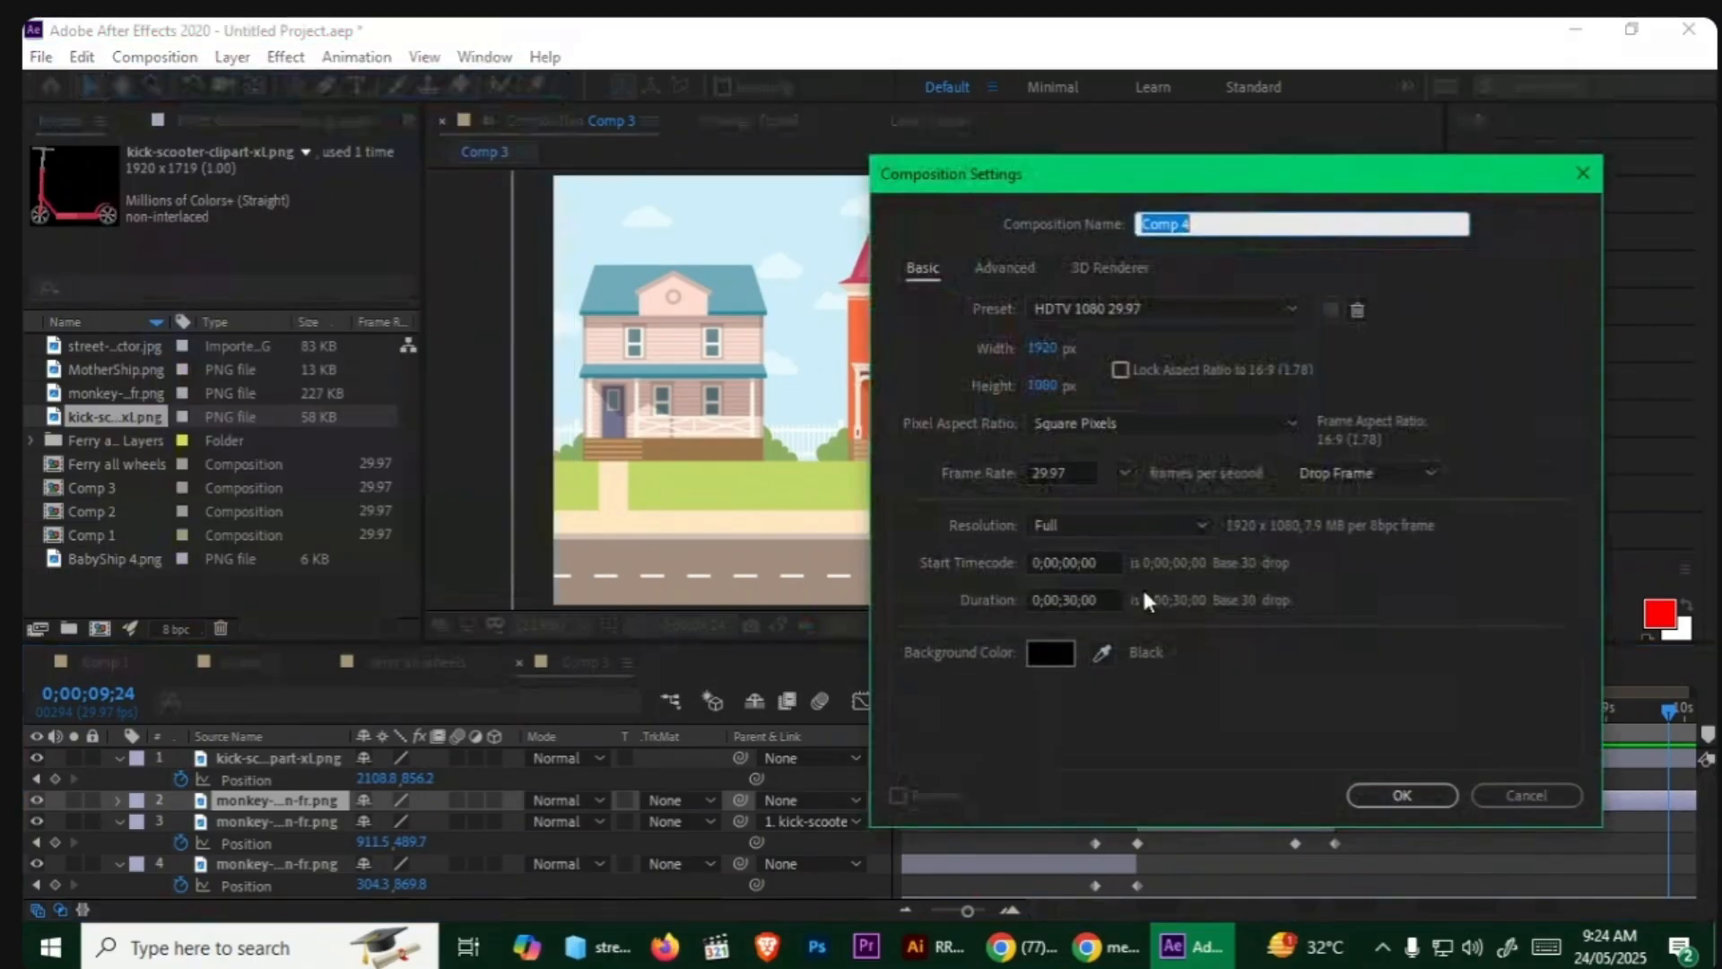
click(1378, 794)
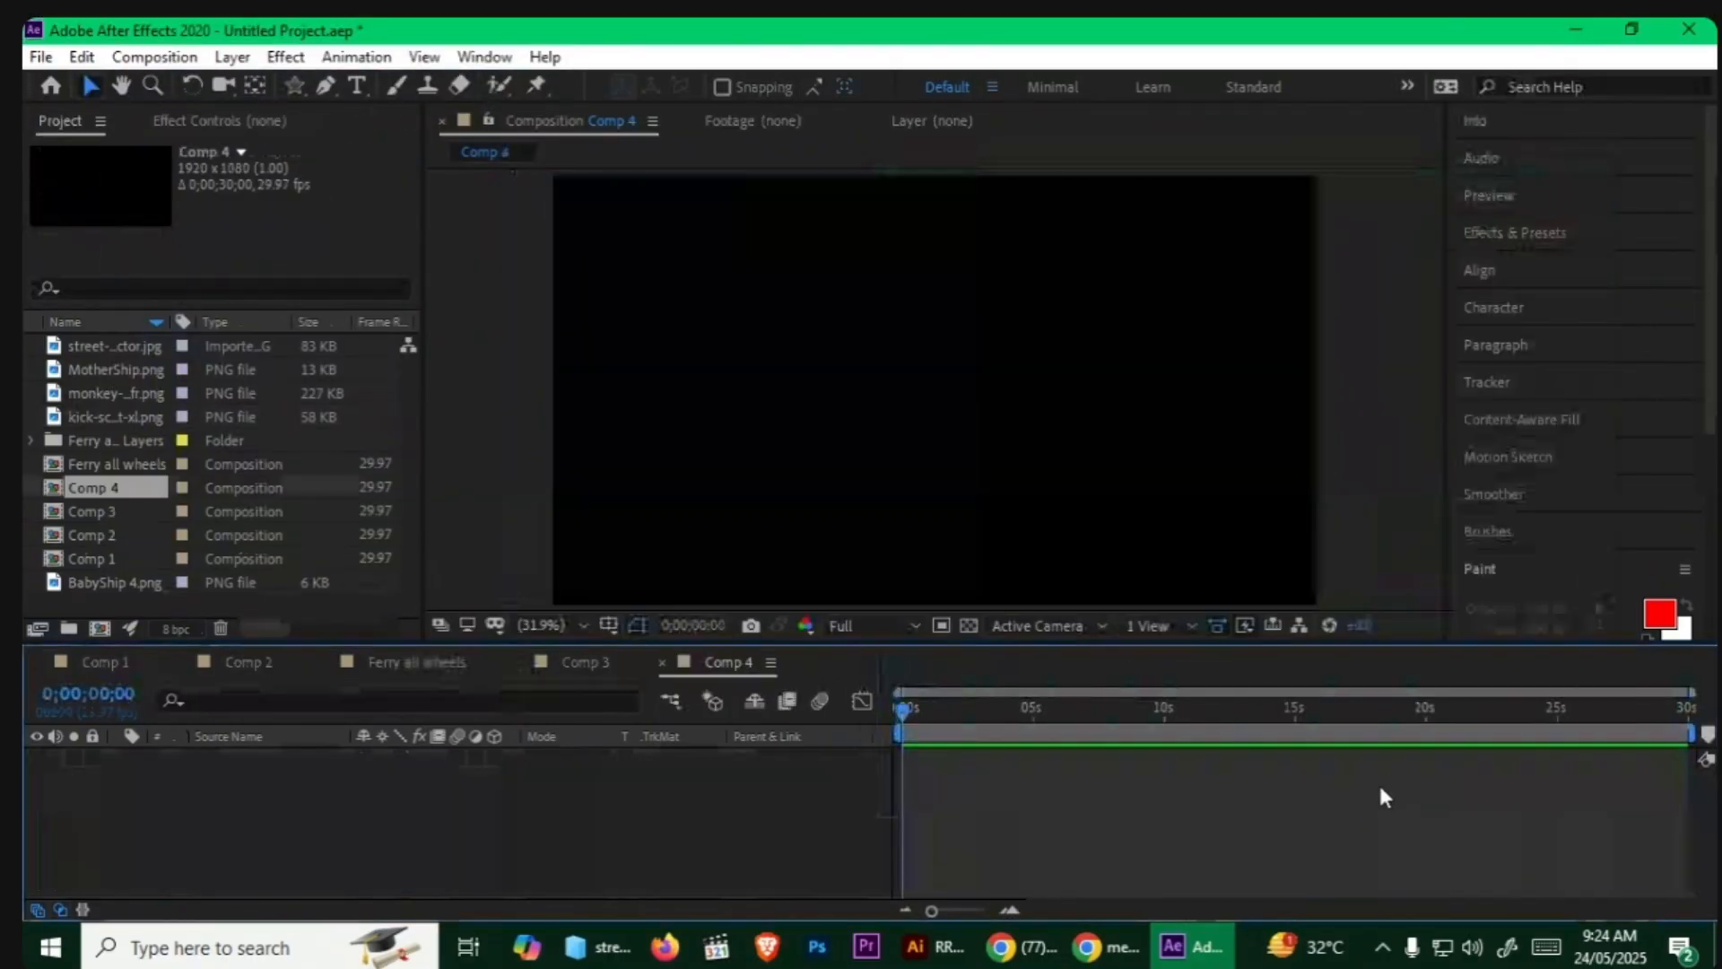
click(538, 626)
click(565, 182)
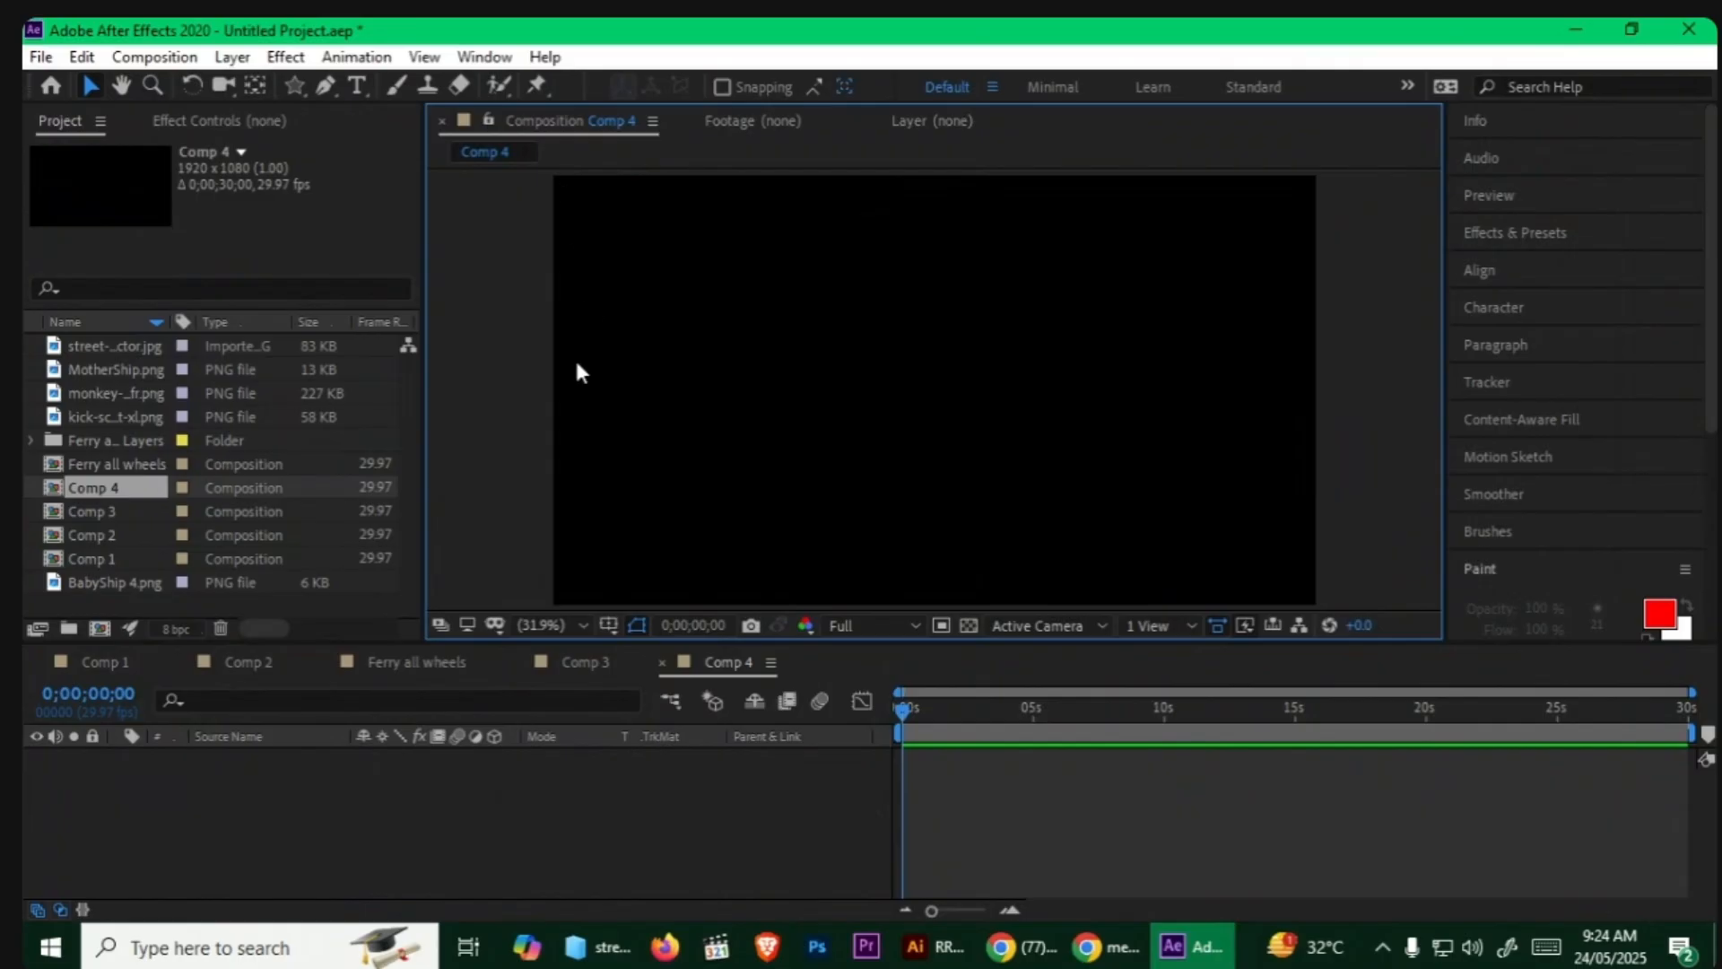
Step: Draw a small red rectangle near the upper middle of the composition as a shape layer
drag(296, 88, 376, 82)
drag(857, 196, 963, 285)
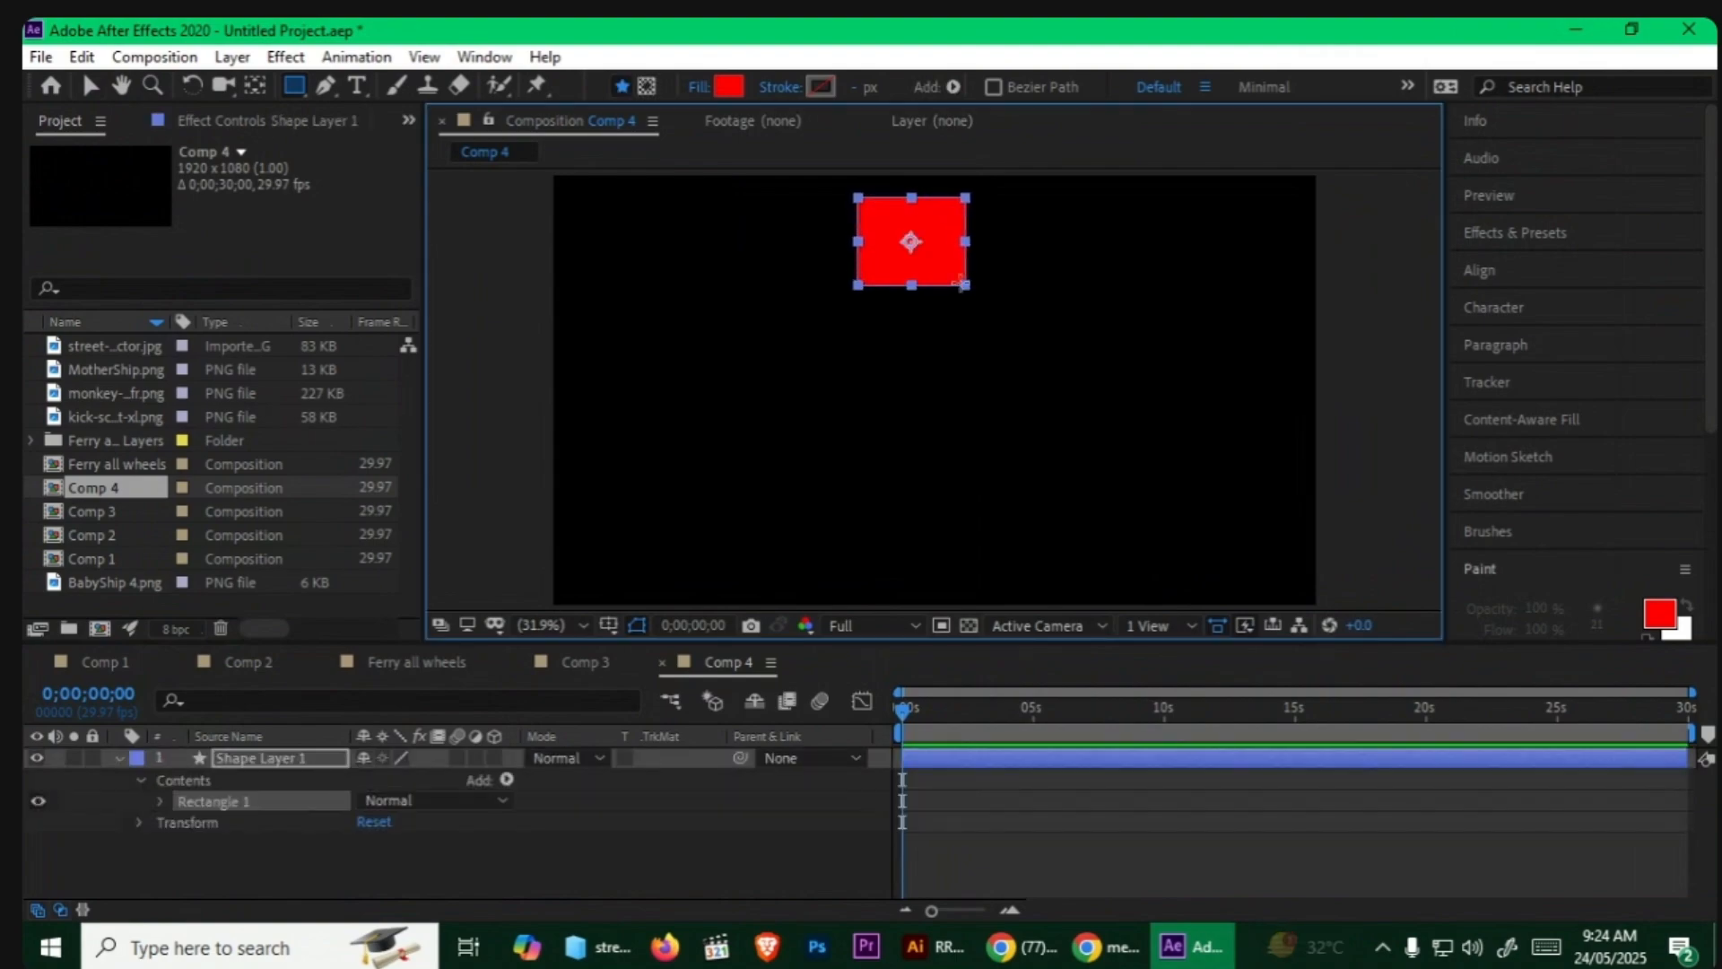
key(v)
click(502, 846)
click(276, 755)
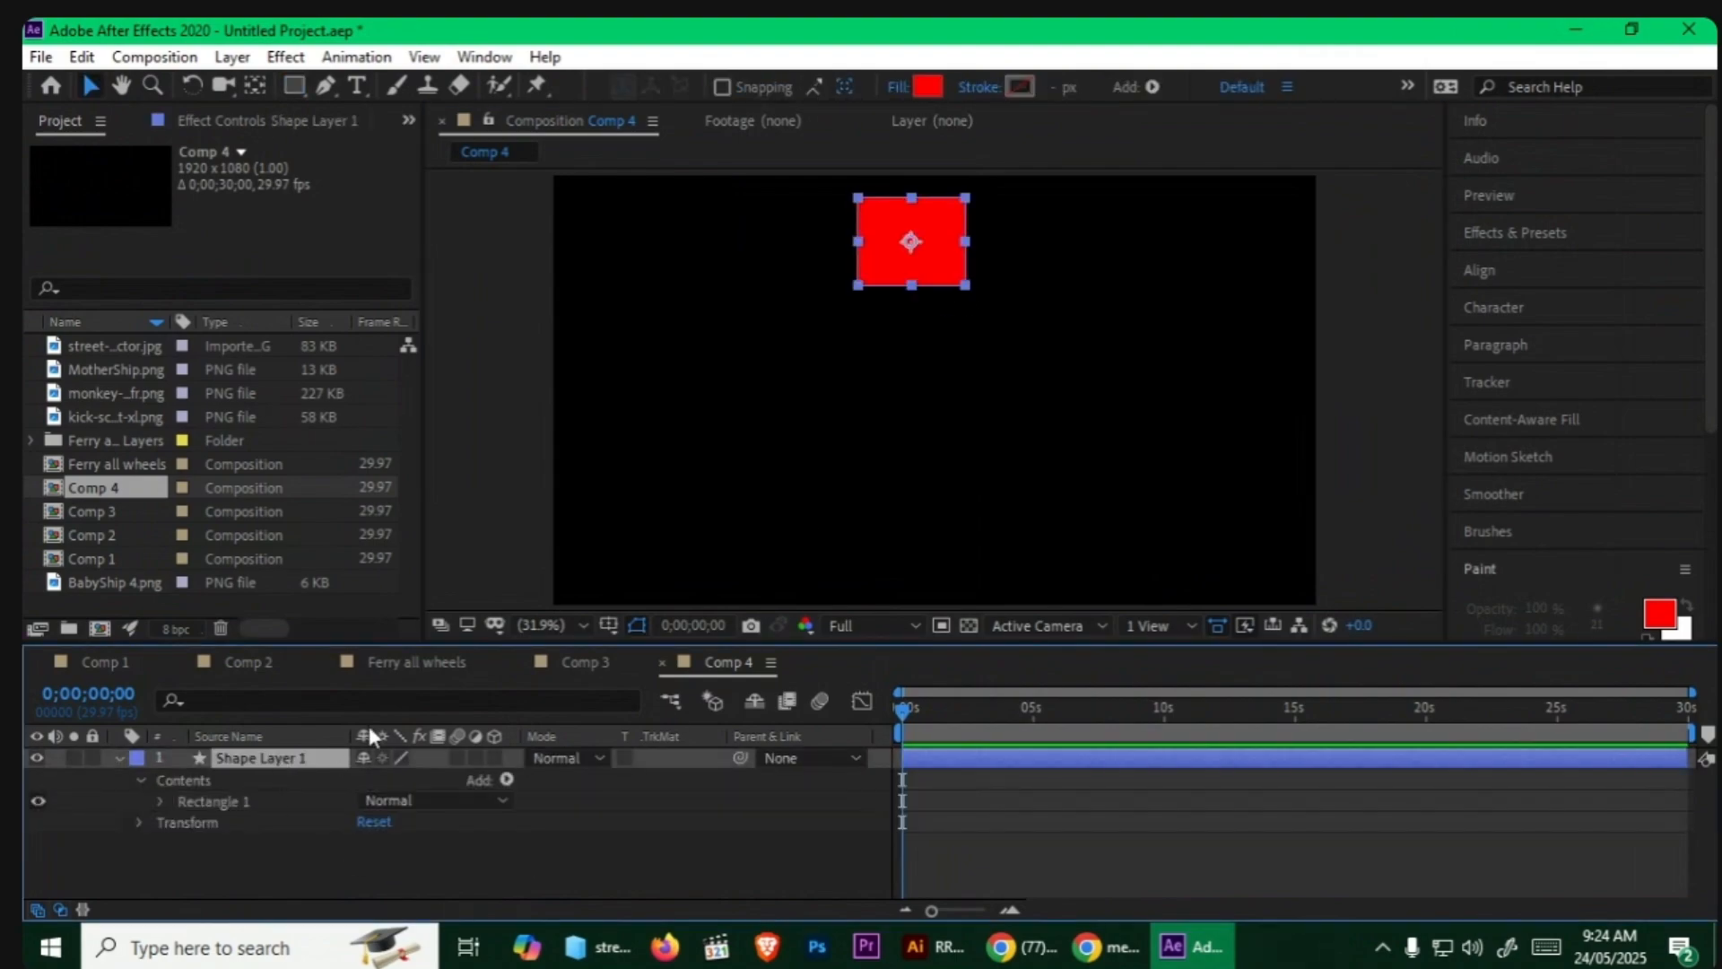
Step: Duplicate the rectangle layer three times and arrange the four rectangles in a cross around the composition's centre
key(ctrl+d)
drag(915, 291, 1100, 418)
key(ctrl+d)
key(ctrl+d)
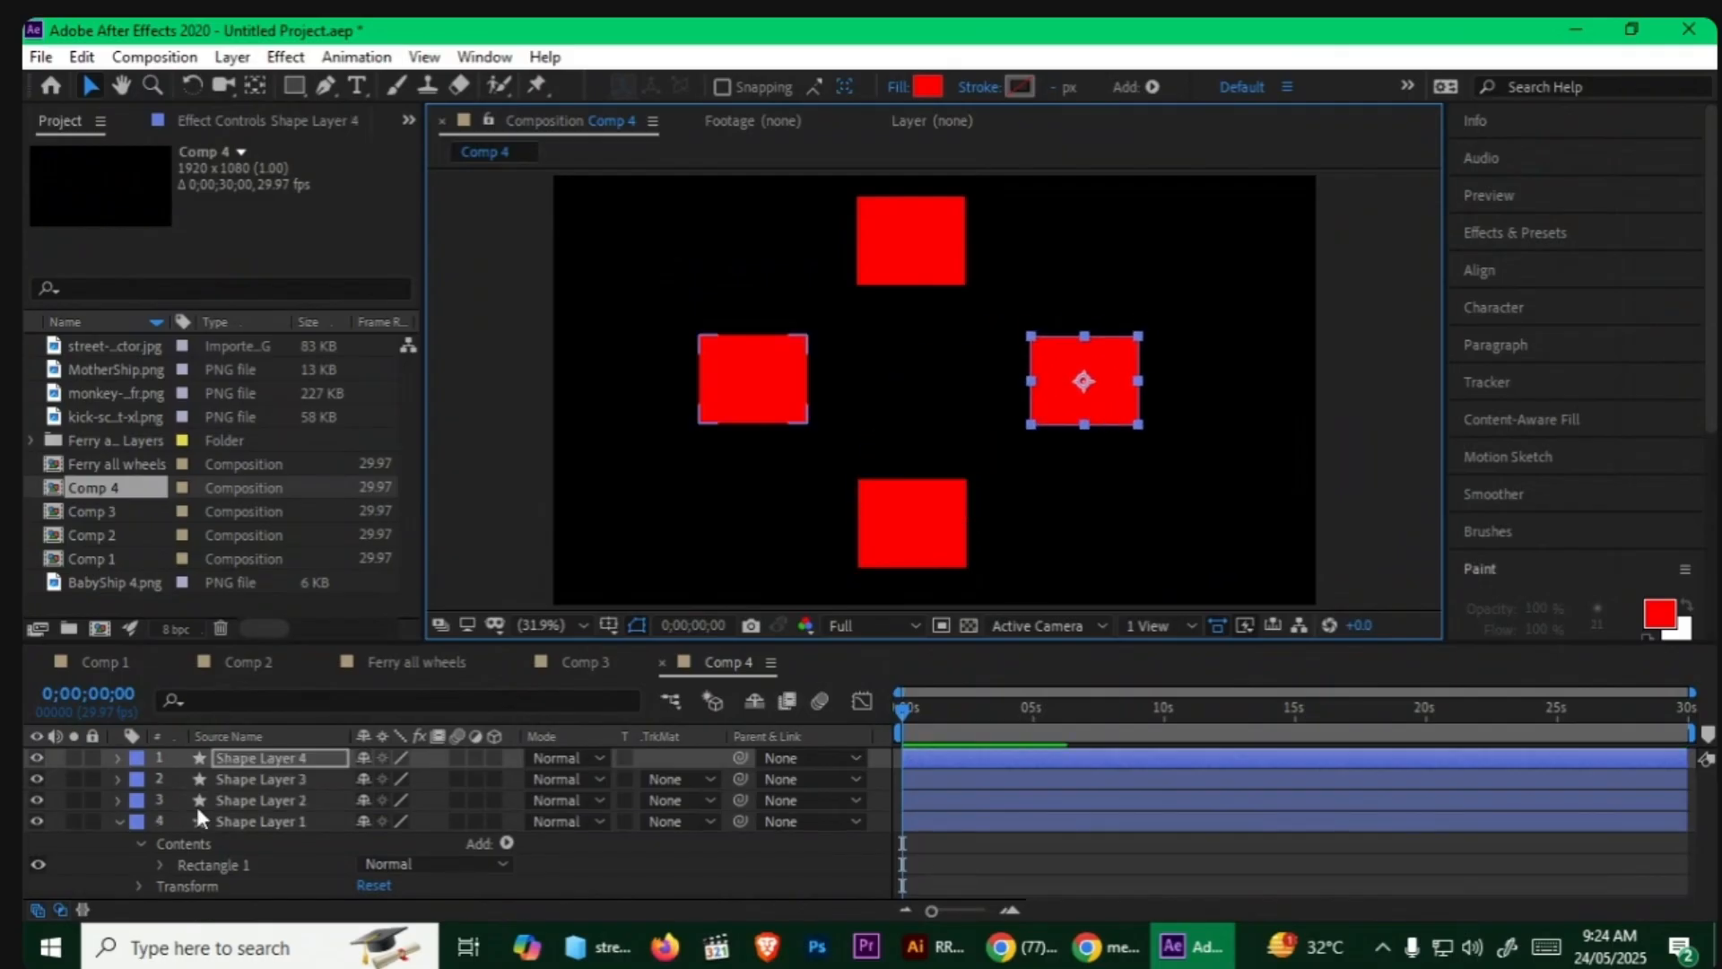
click(119, 820)
click(180, 868)
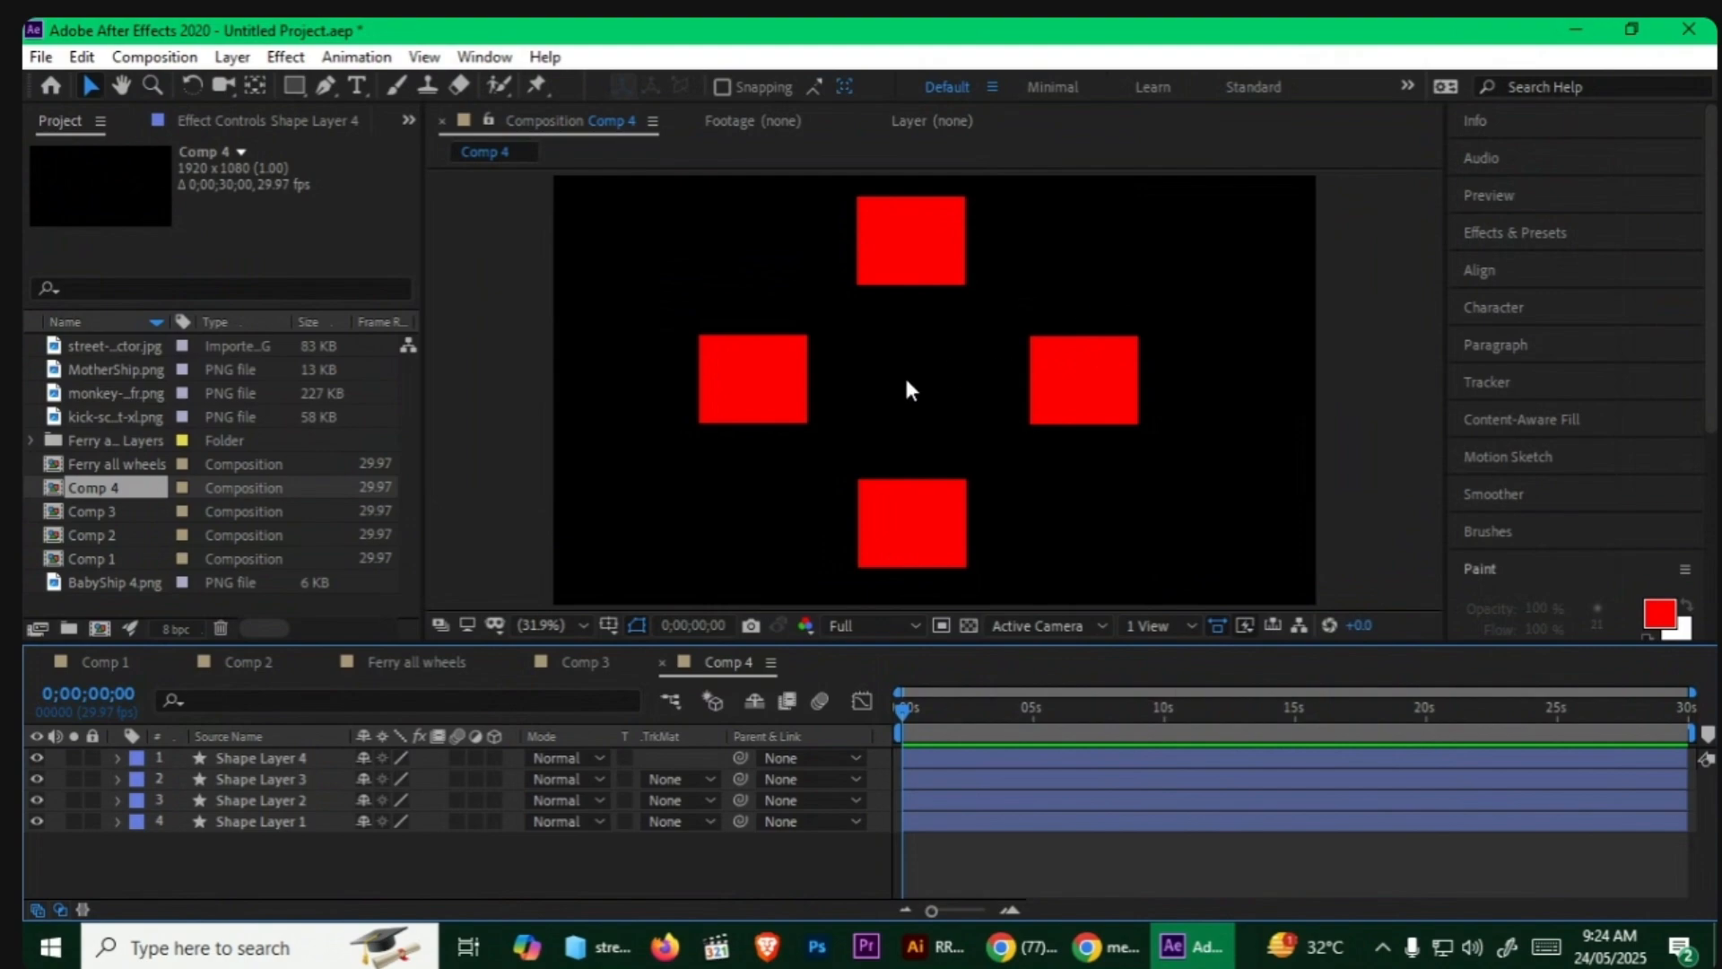
Step: Add a null object and move it to the middle of the four rectangles
click(911, 254)
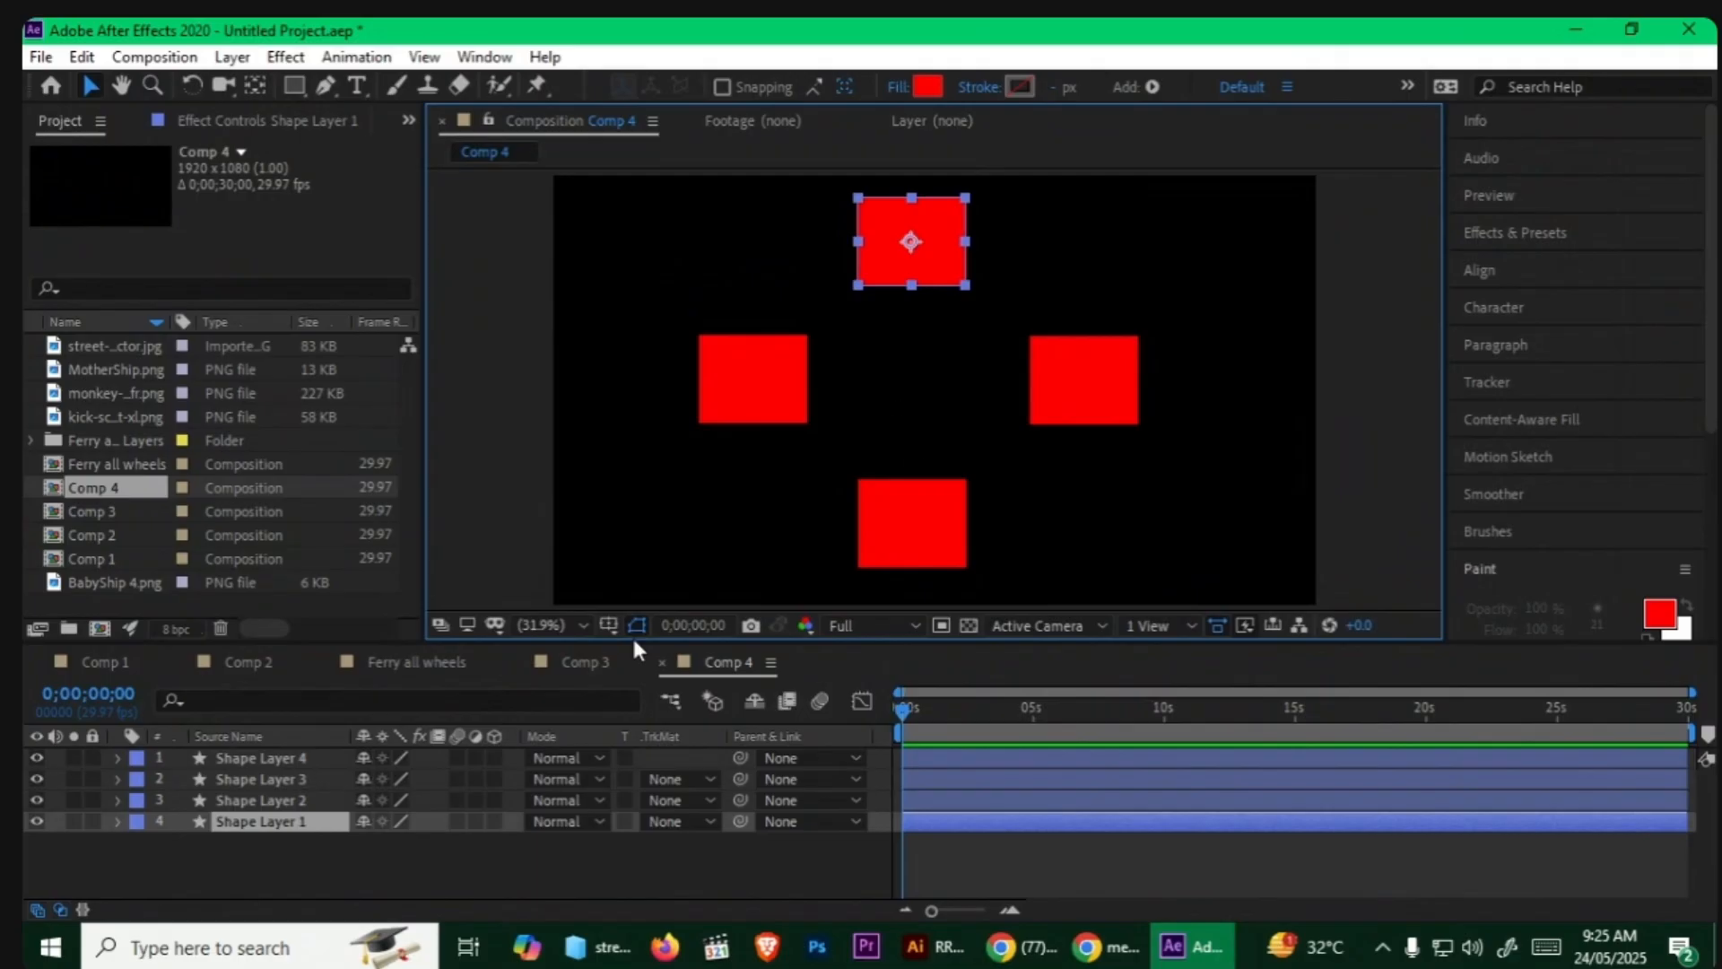
click(252, 861)
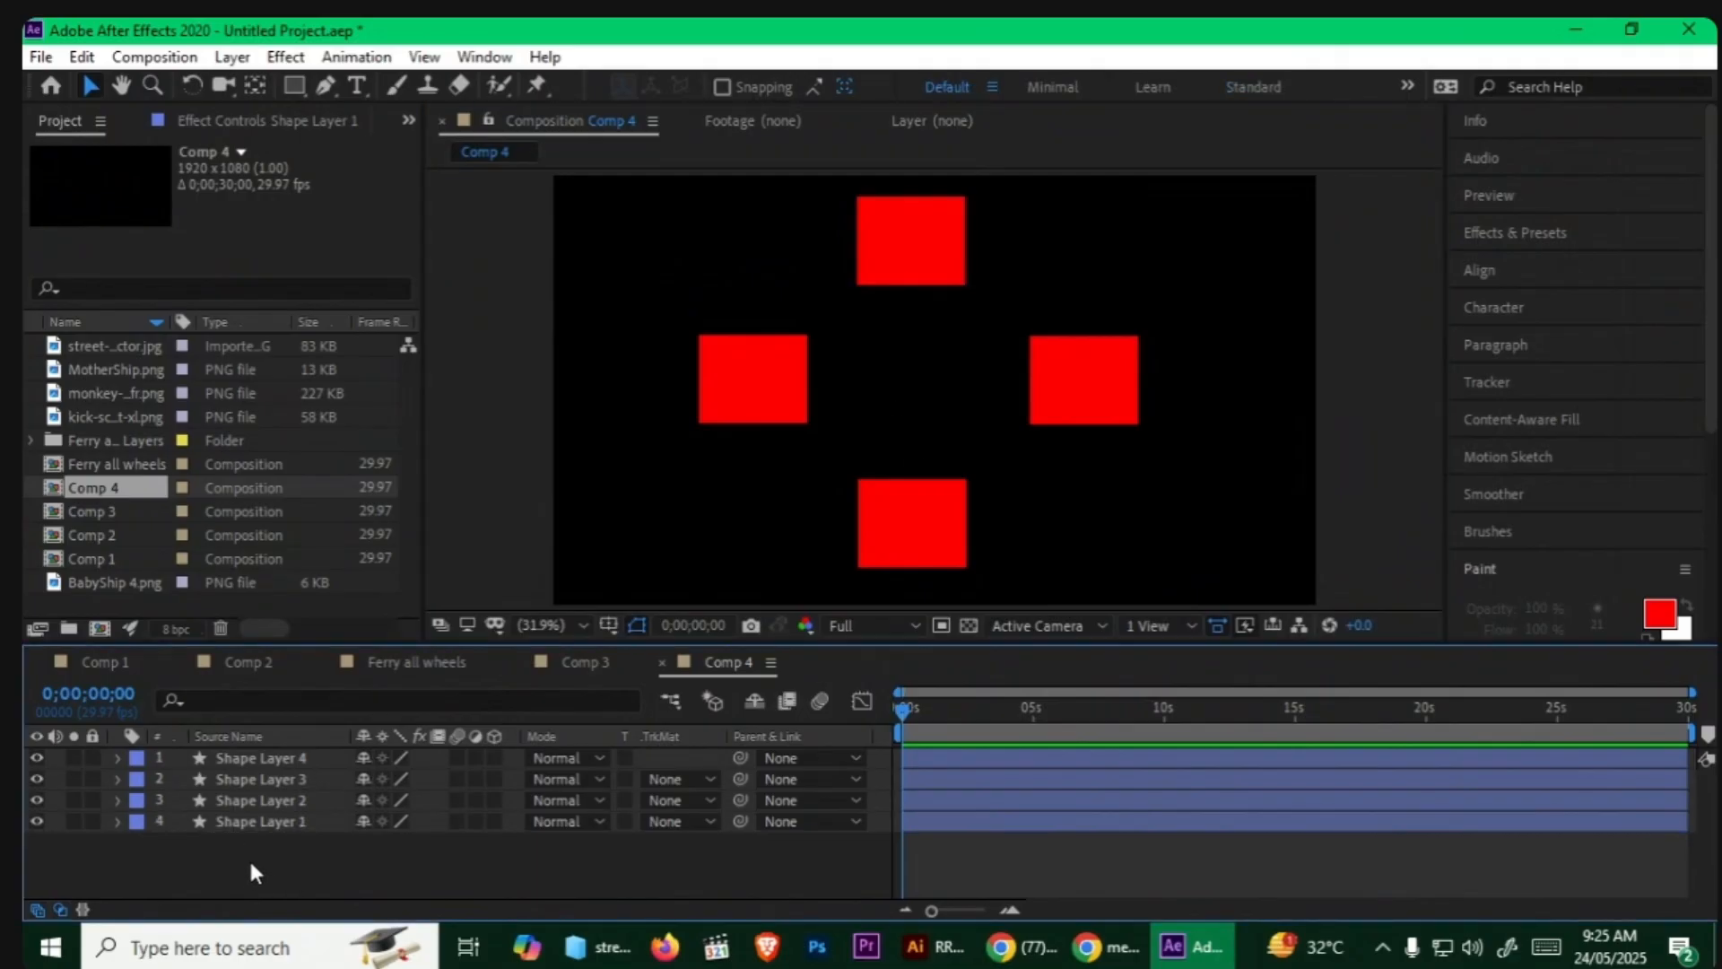
right_click(250, 873)
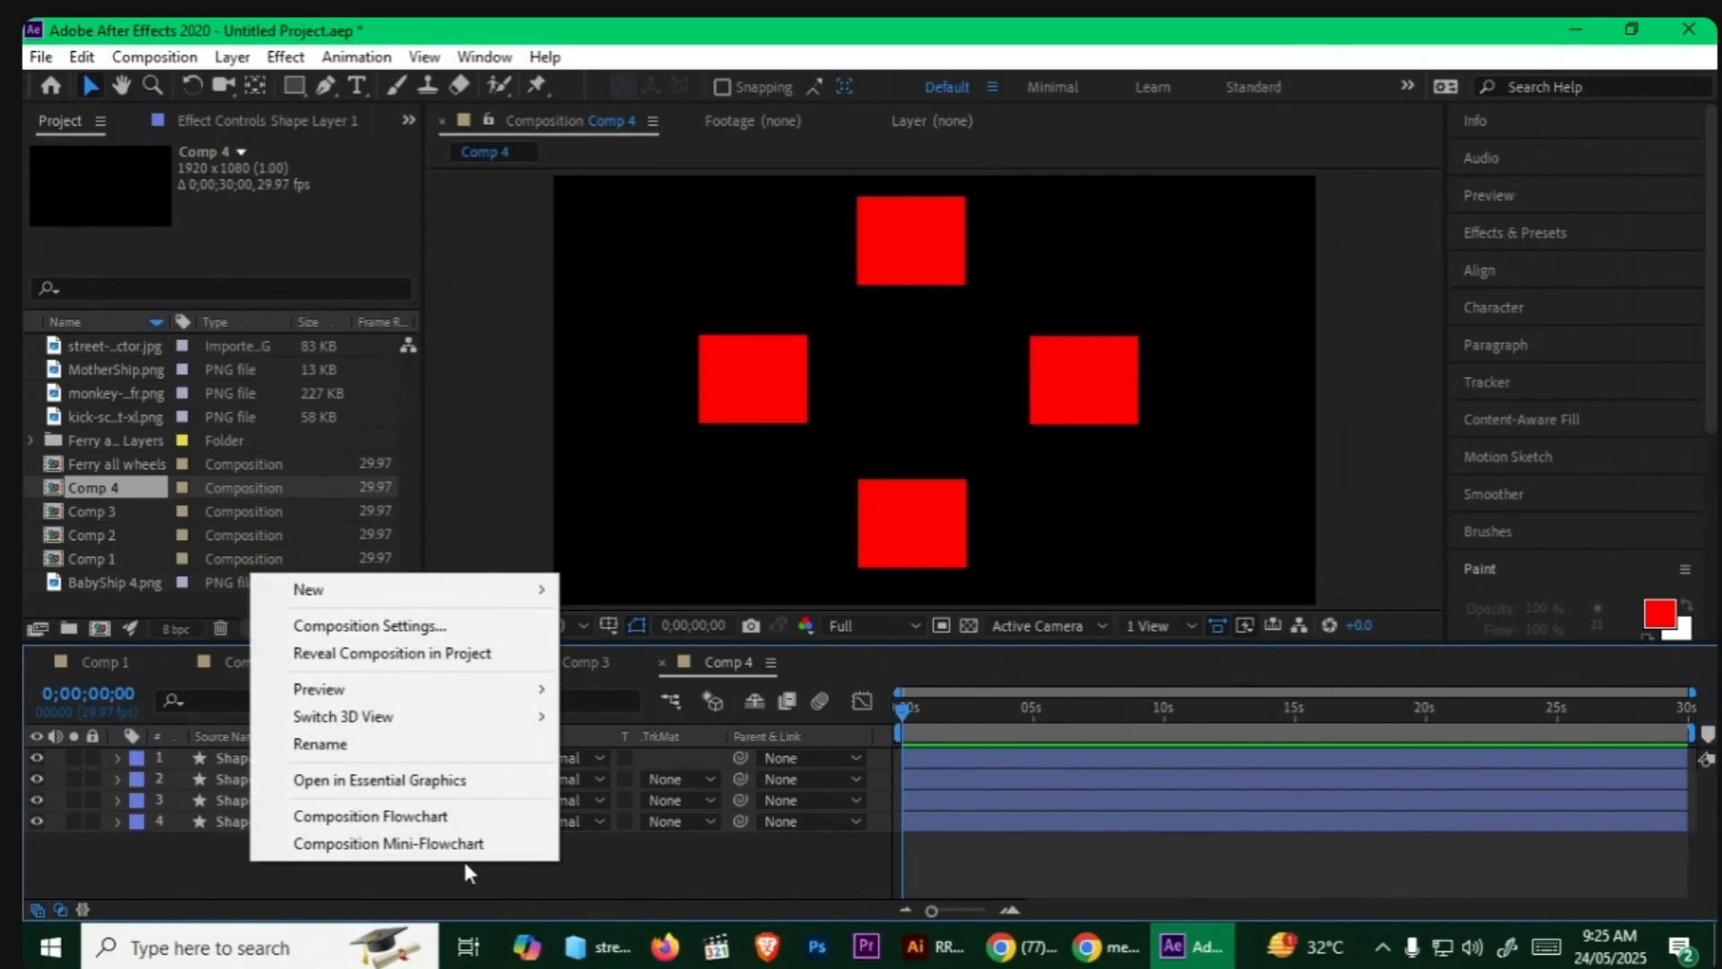
mouse_move(510, 594)
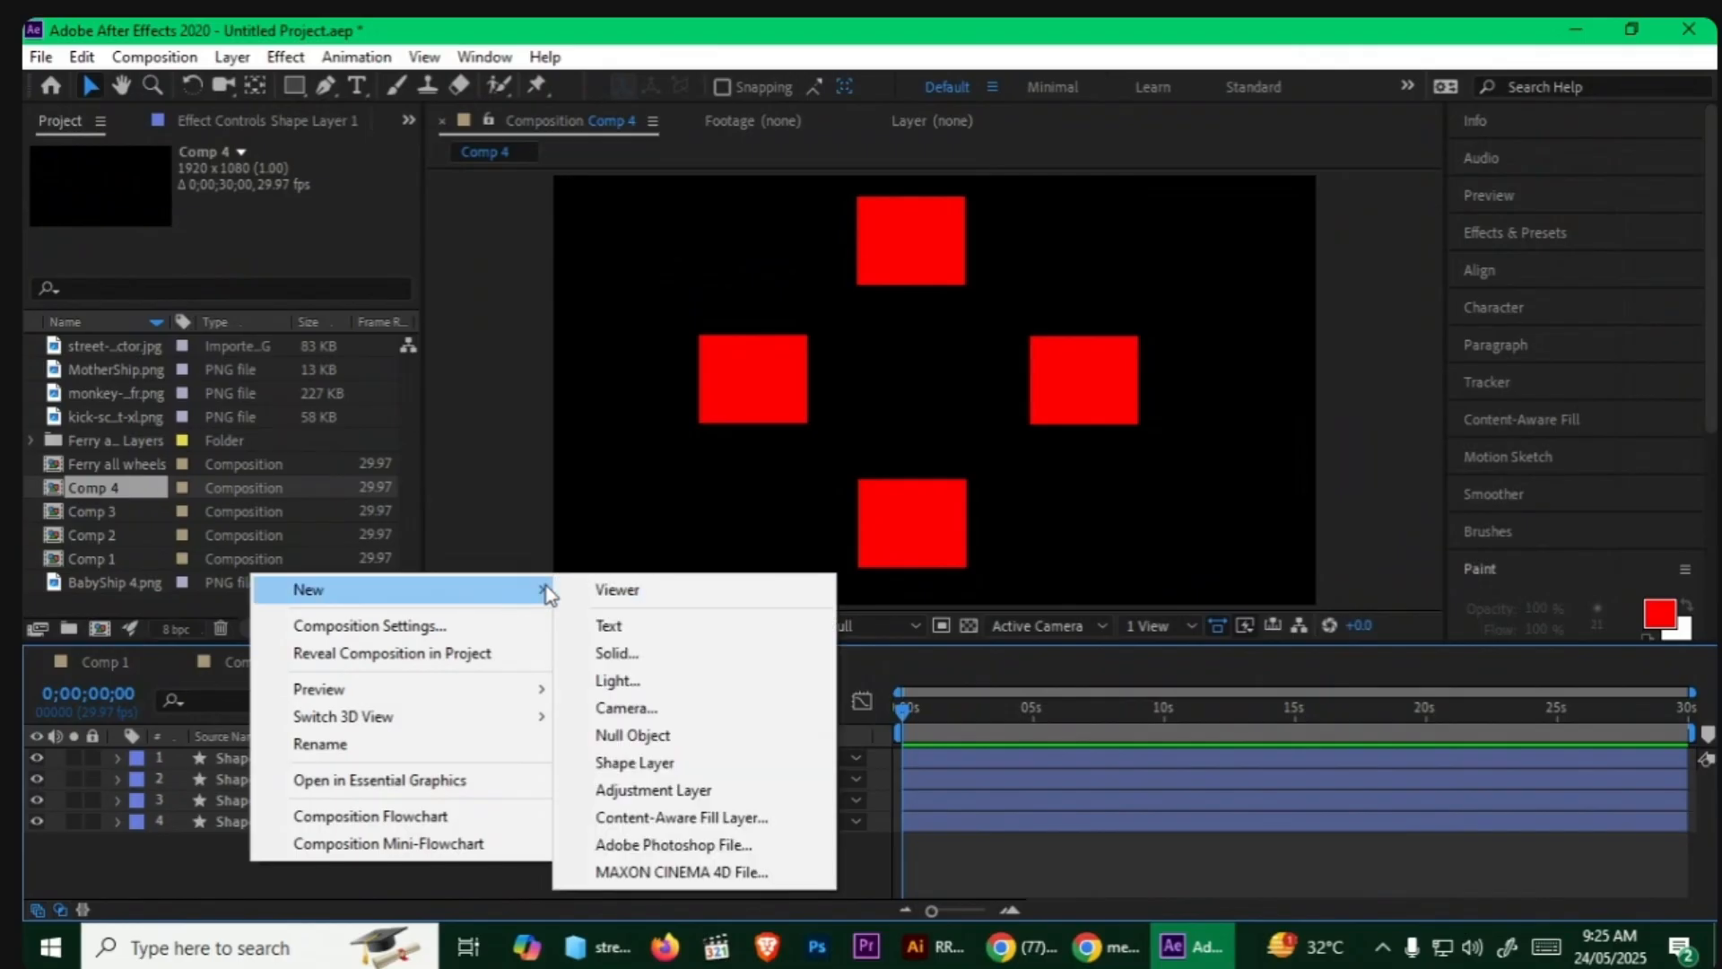
click(685, 740)
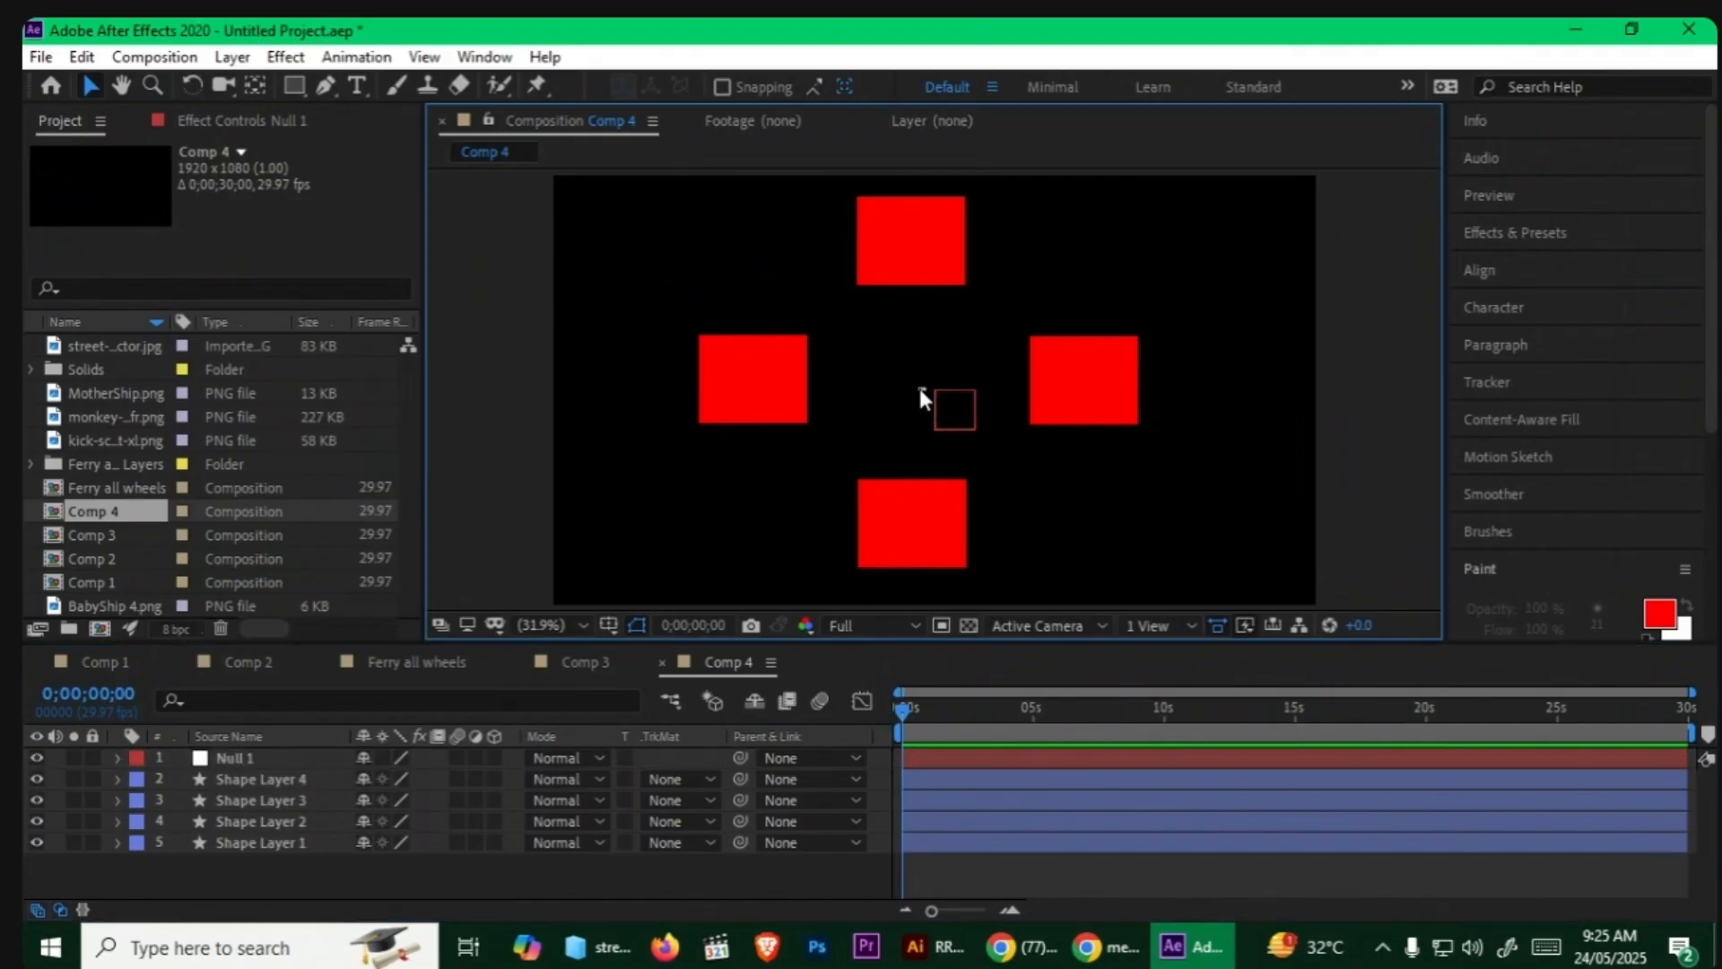
drag(938, 391, 911, 385)
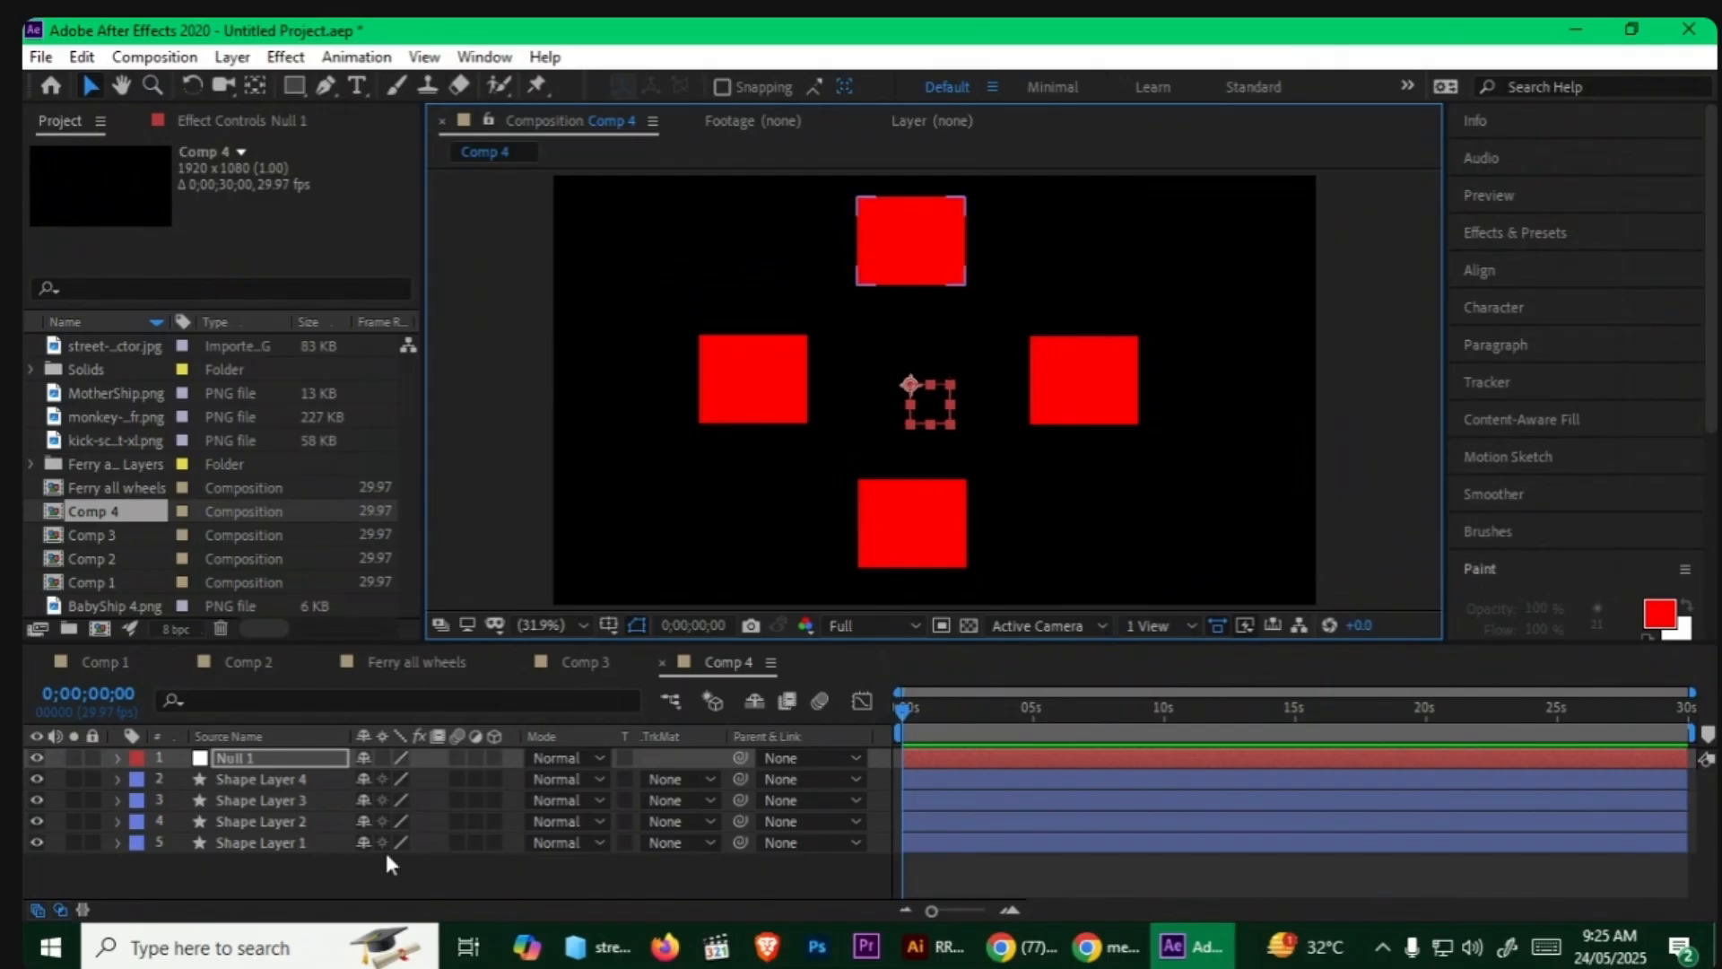
Step: Keyframe Null 1's Rotation from 0 at the start to 5 full revolutions at 0;00;04;28
key(r)
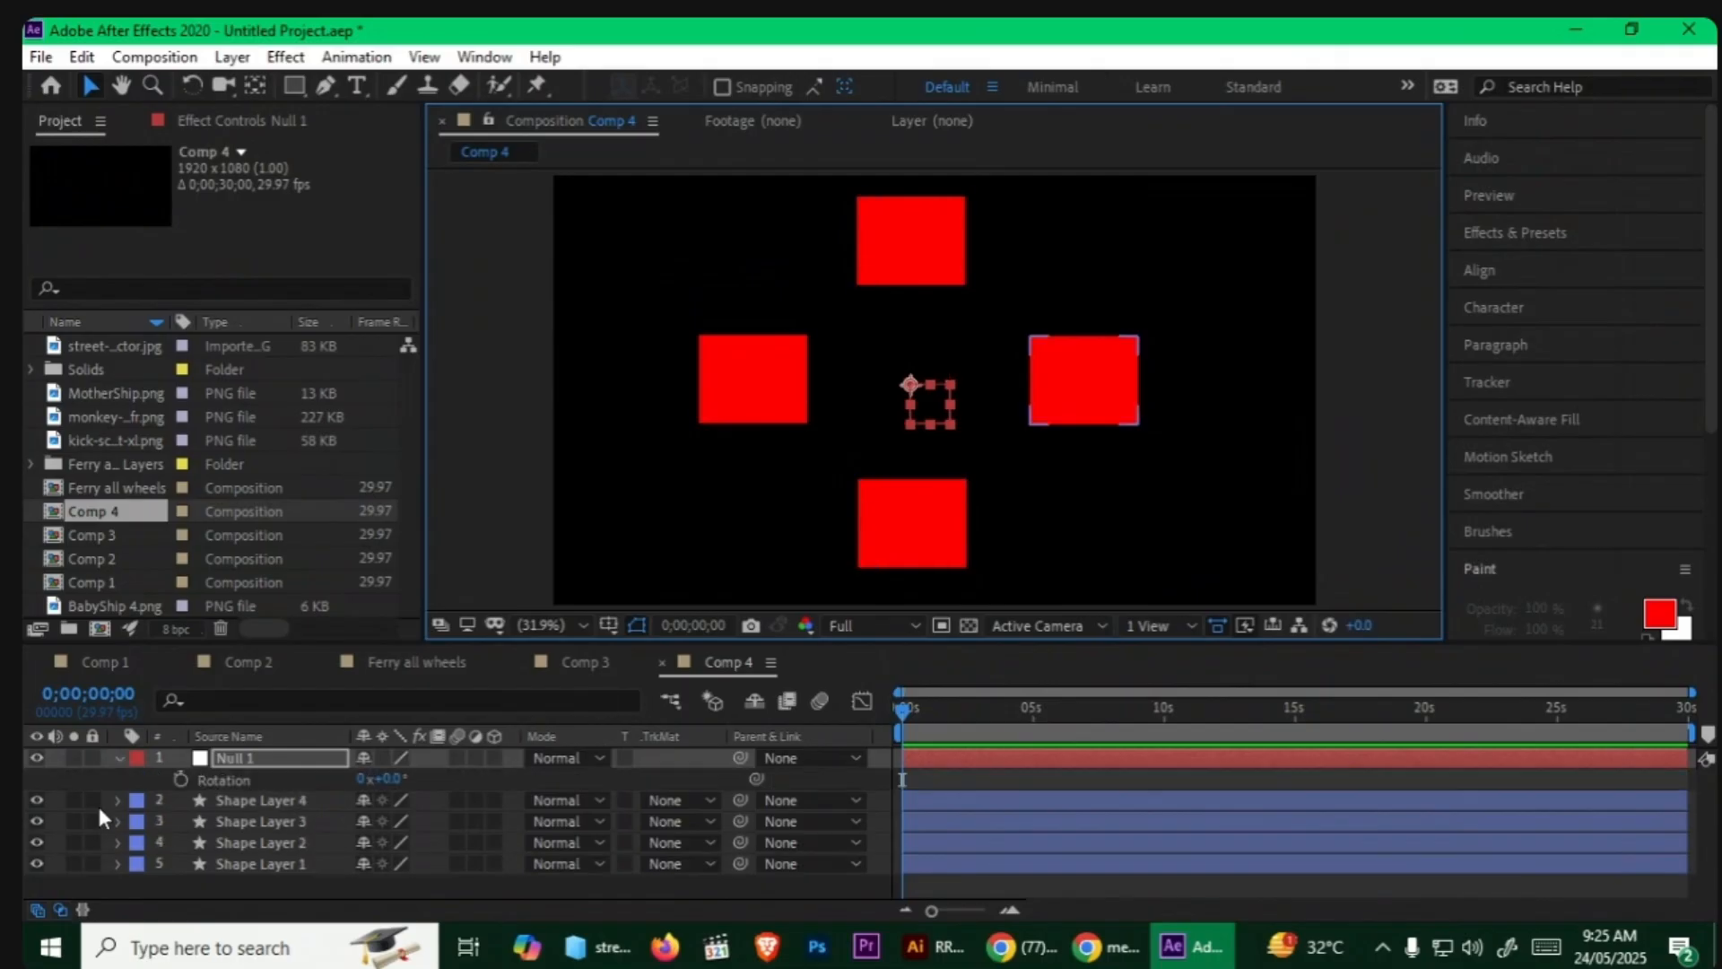
click(180, 778)
drag(901, 710, 1032, 717)
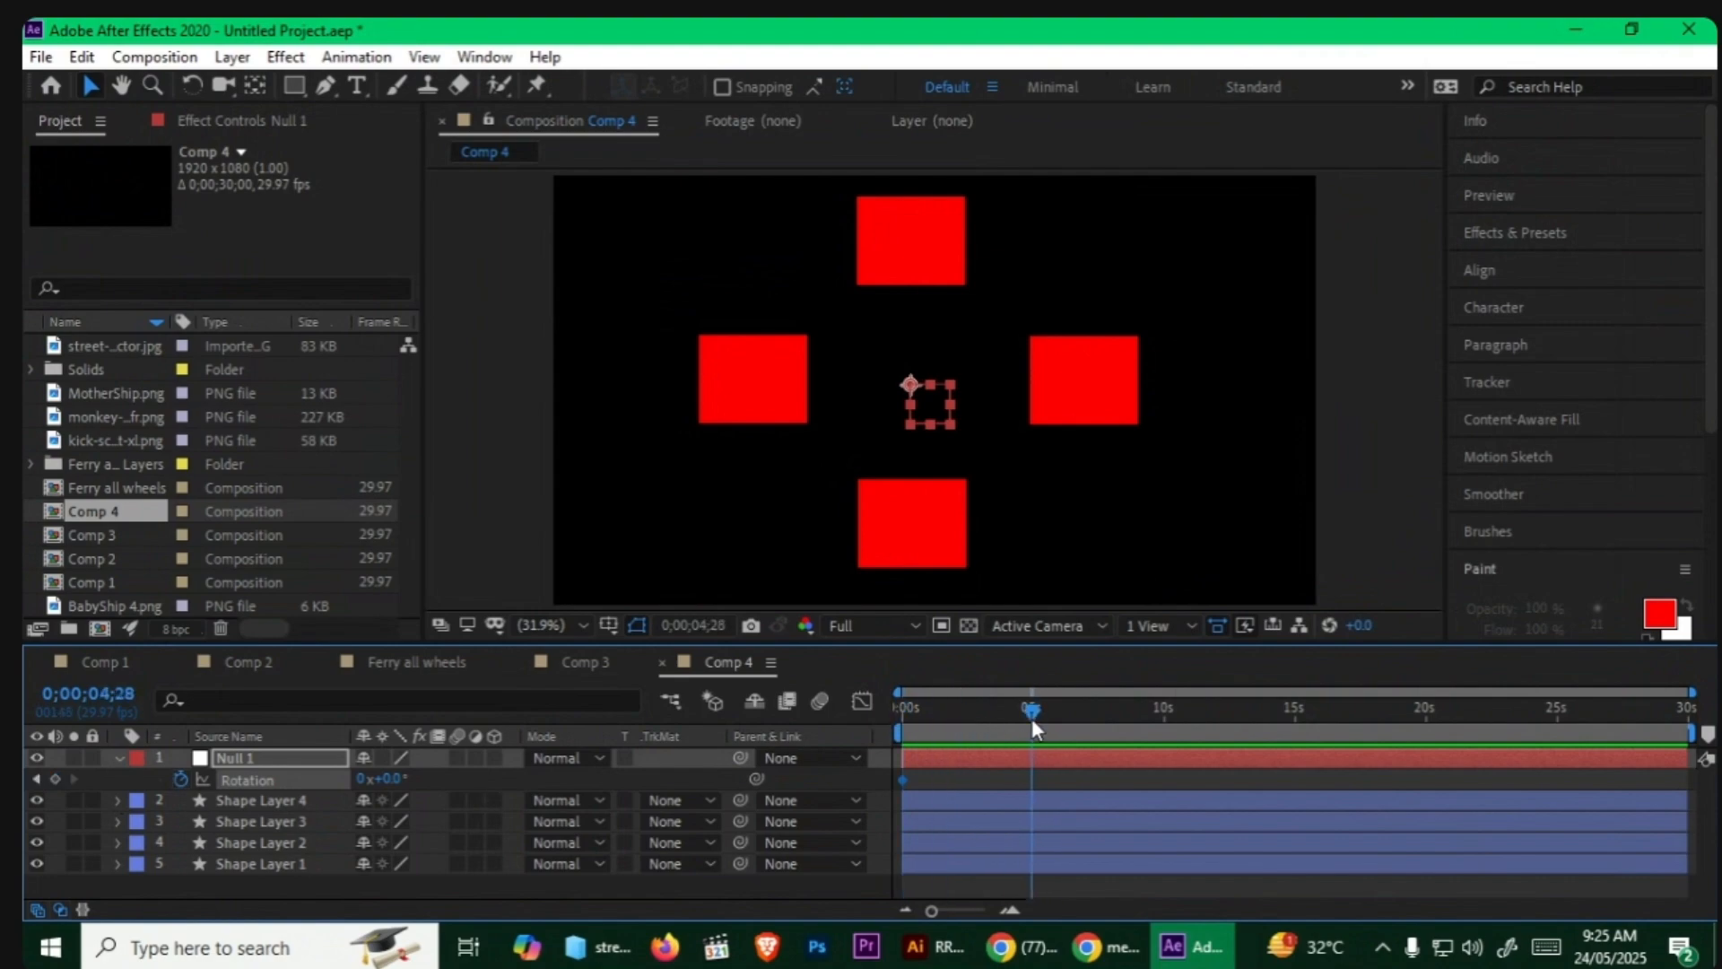
click(360, 778)
text(5)
key(Return)
Step: Preview the null object's rotation from the start of the composition
drag(970, 711, 809, 718)
key(space)
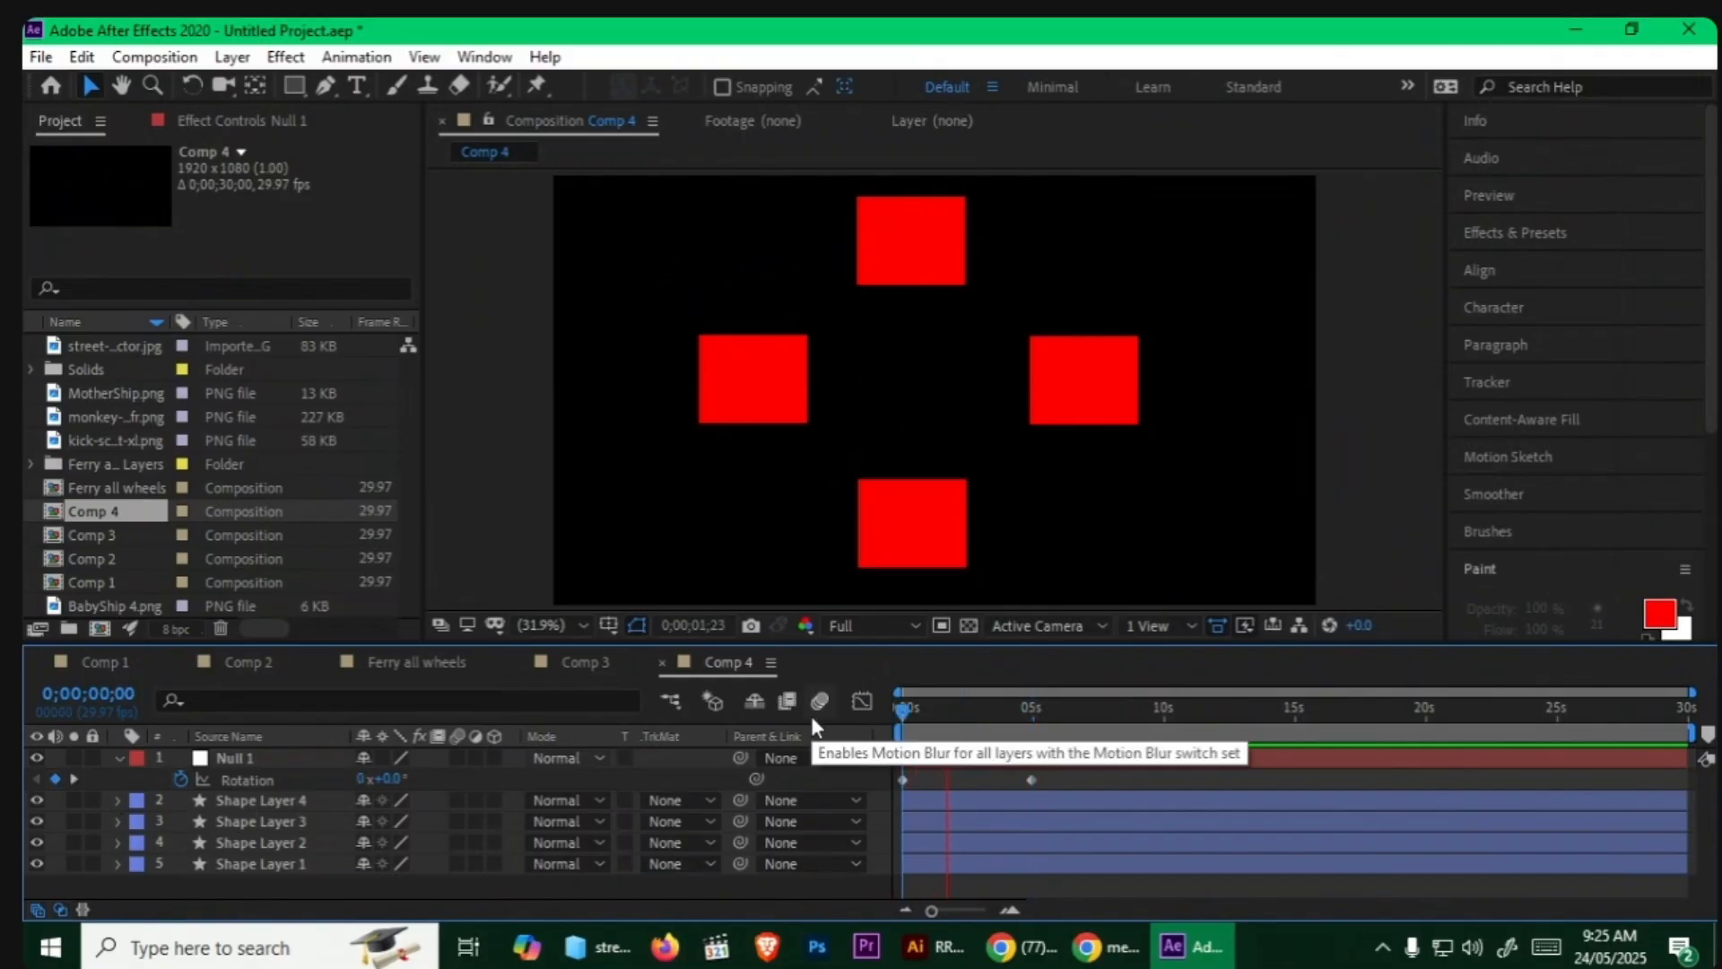
key(space)
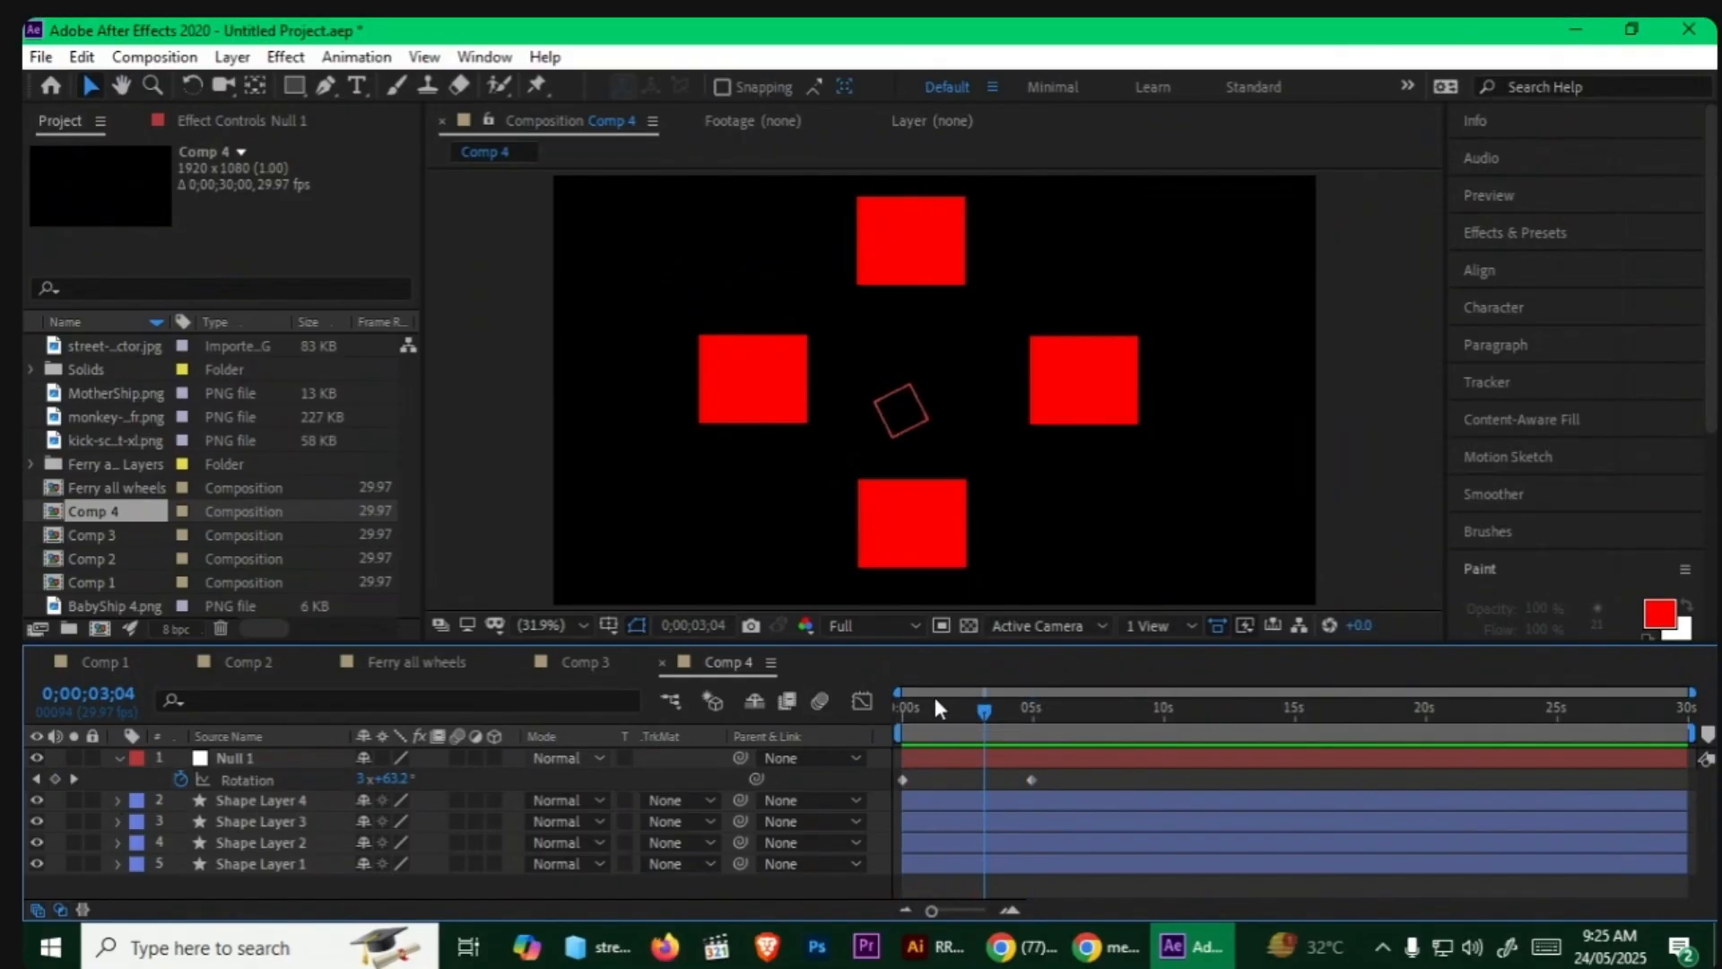
Step: Parent Shape Layers 1 to 4 to Null 1 at the start of the composition and preview their rotation
click(266, 805)
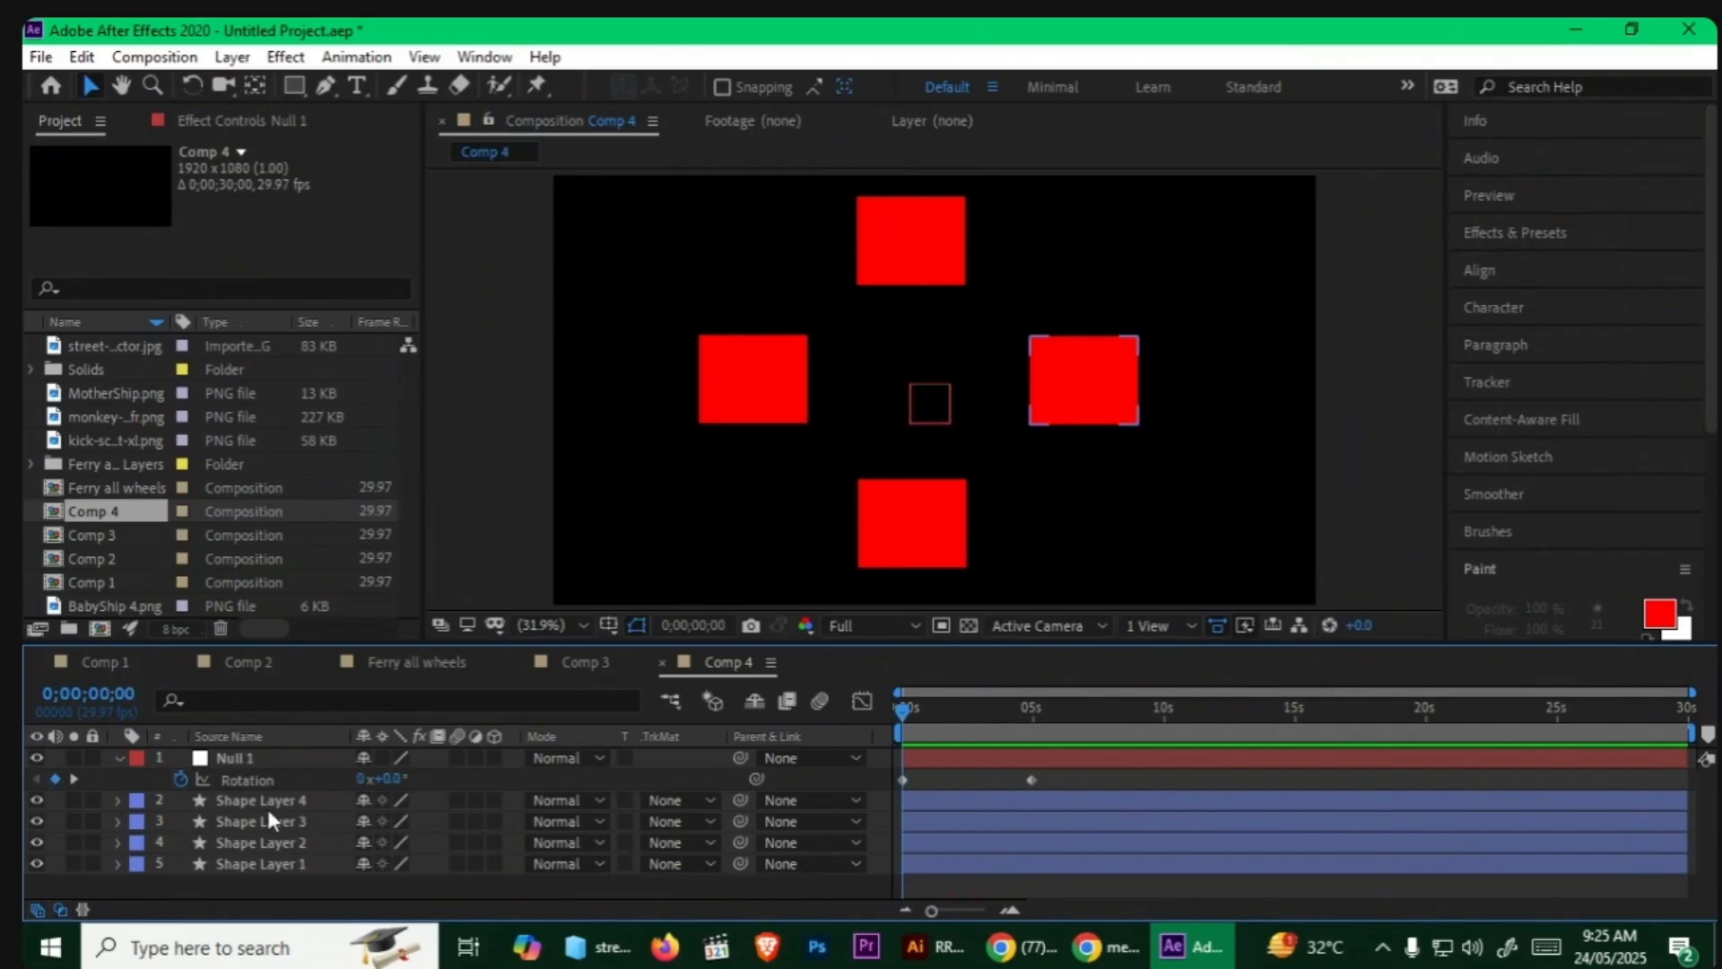
shift+click(271, 863)
drag(737, 800, 299, 756)
click(330, 885)
key(space)
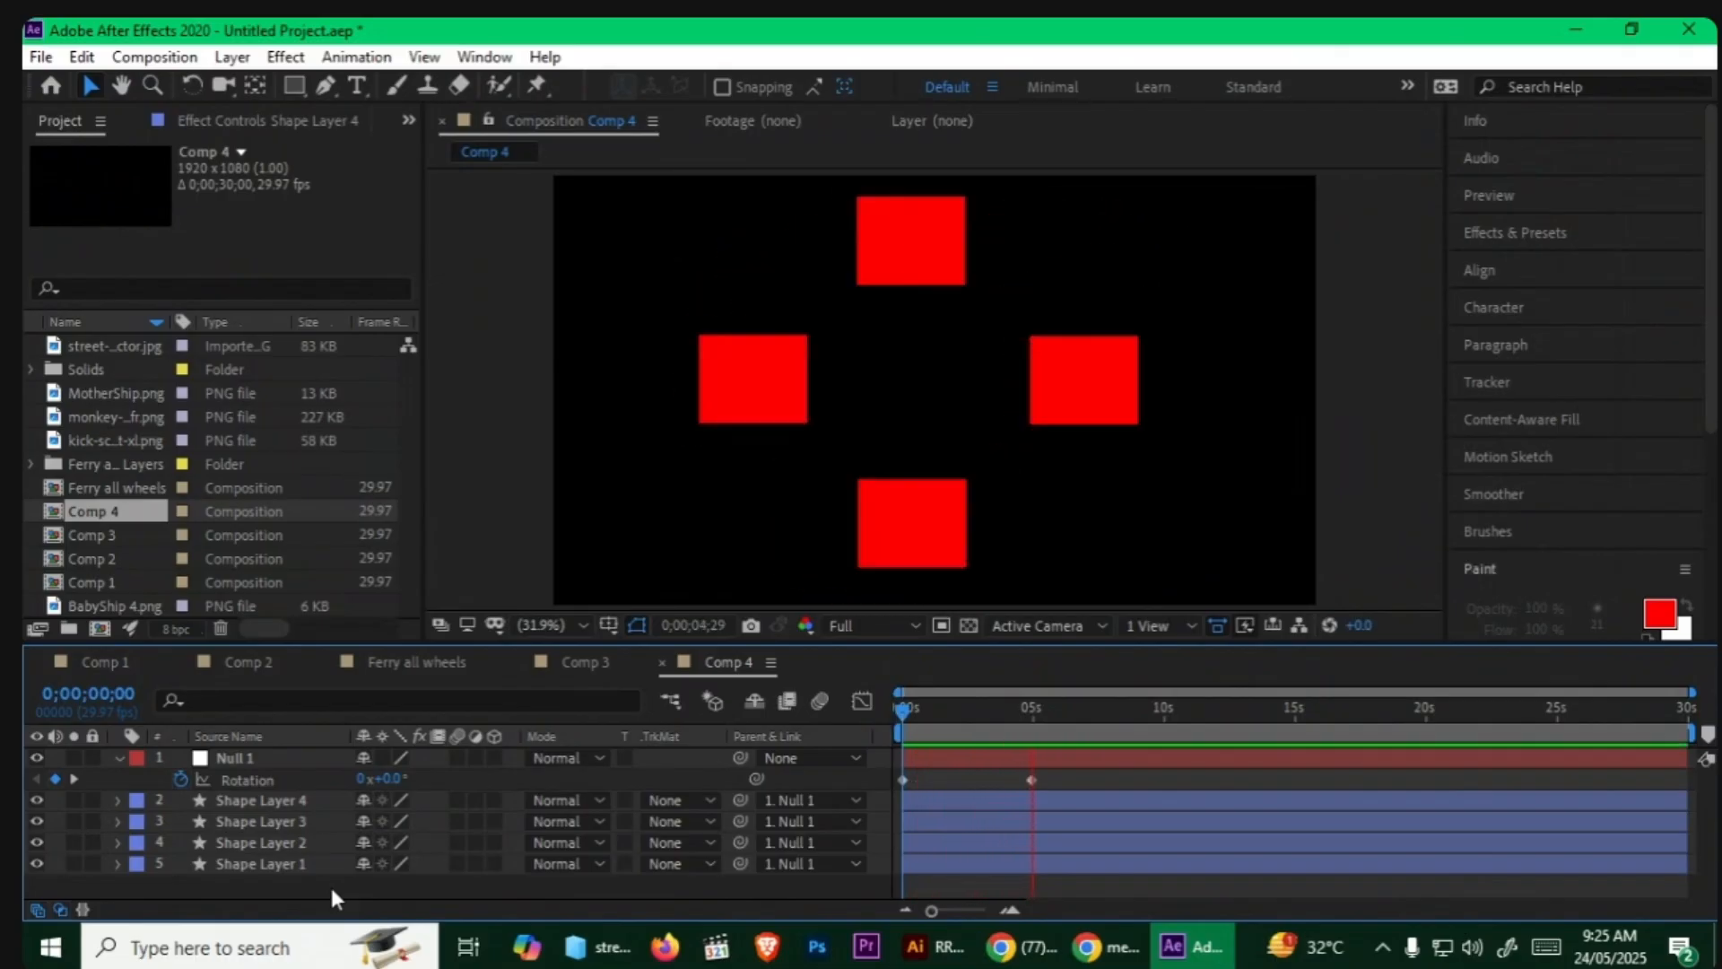
Step: Stop the preview, return to the start of Comp 4 and collapse Null 1's properties
key(space)
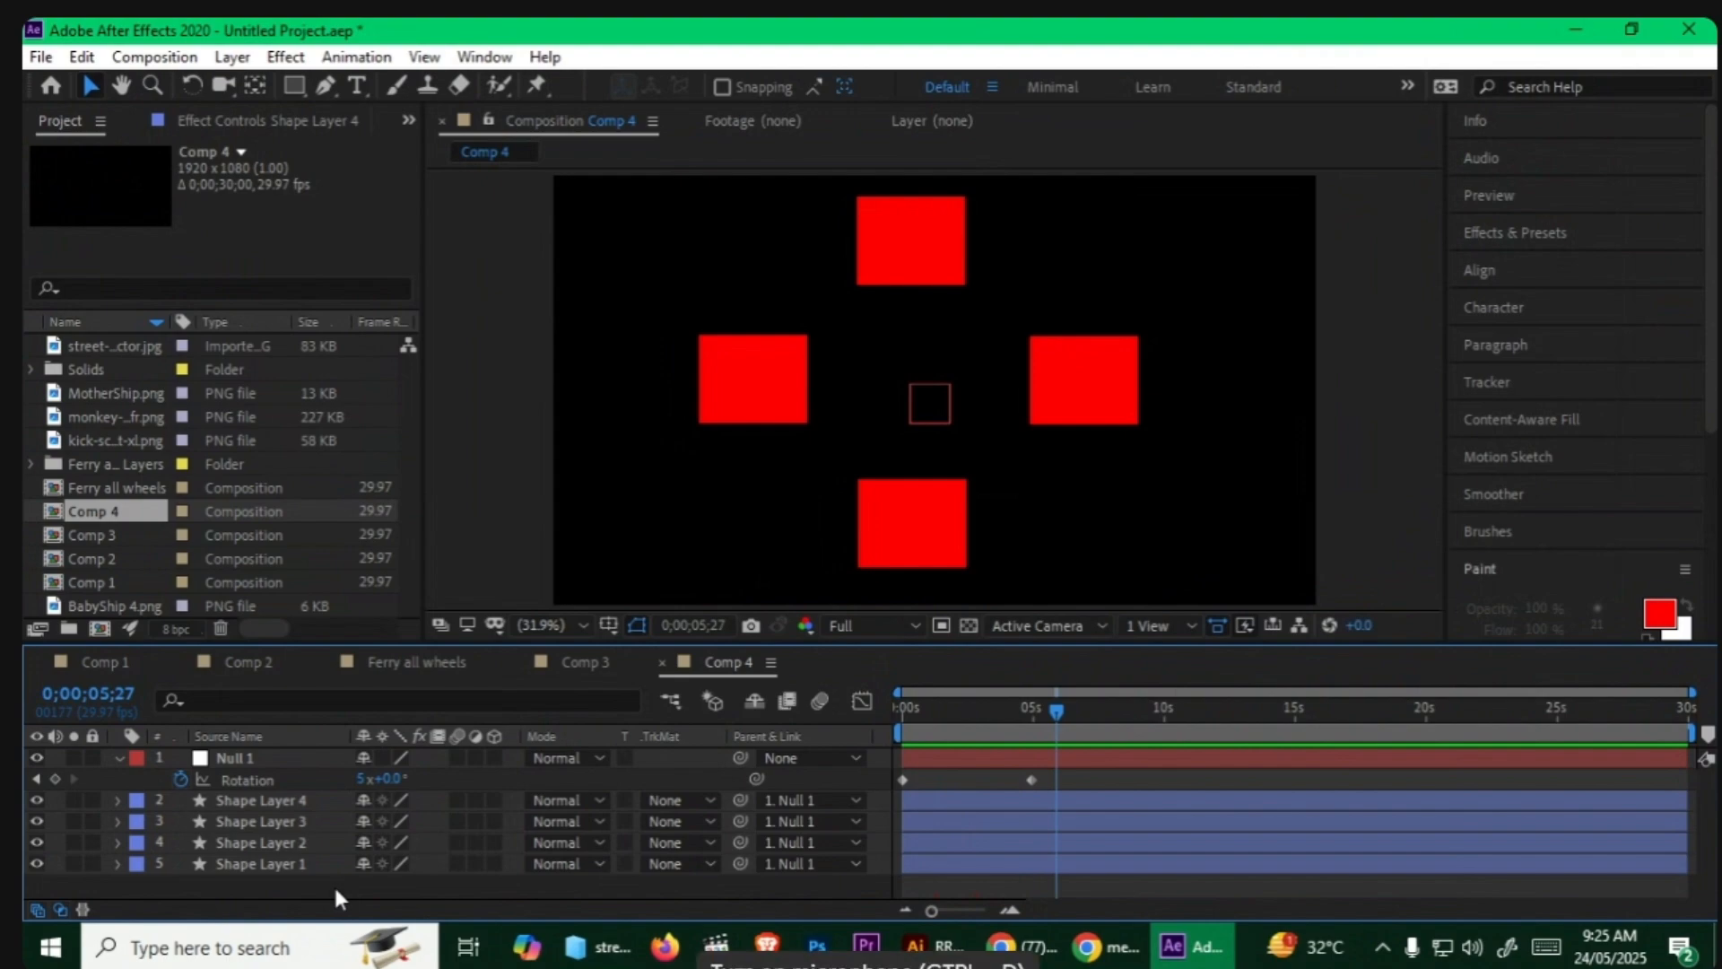
drag(1044, 718, 852, 724)
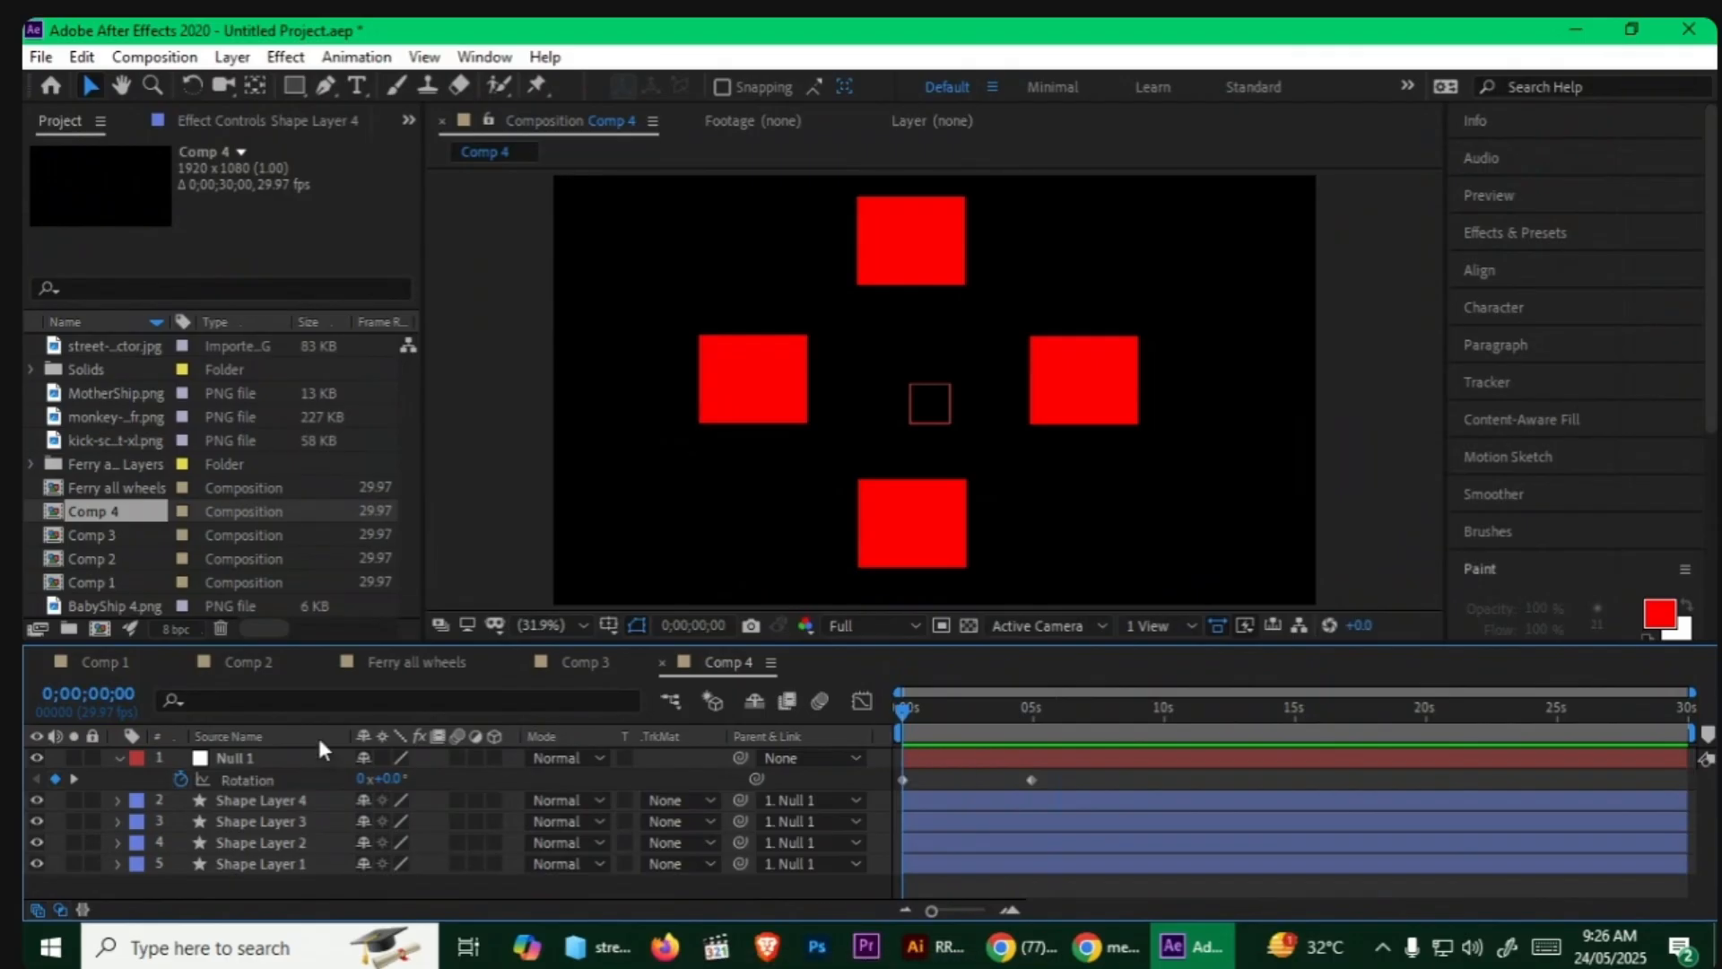
click(120, 757)
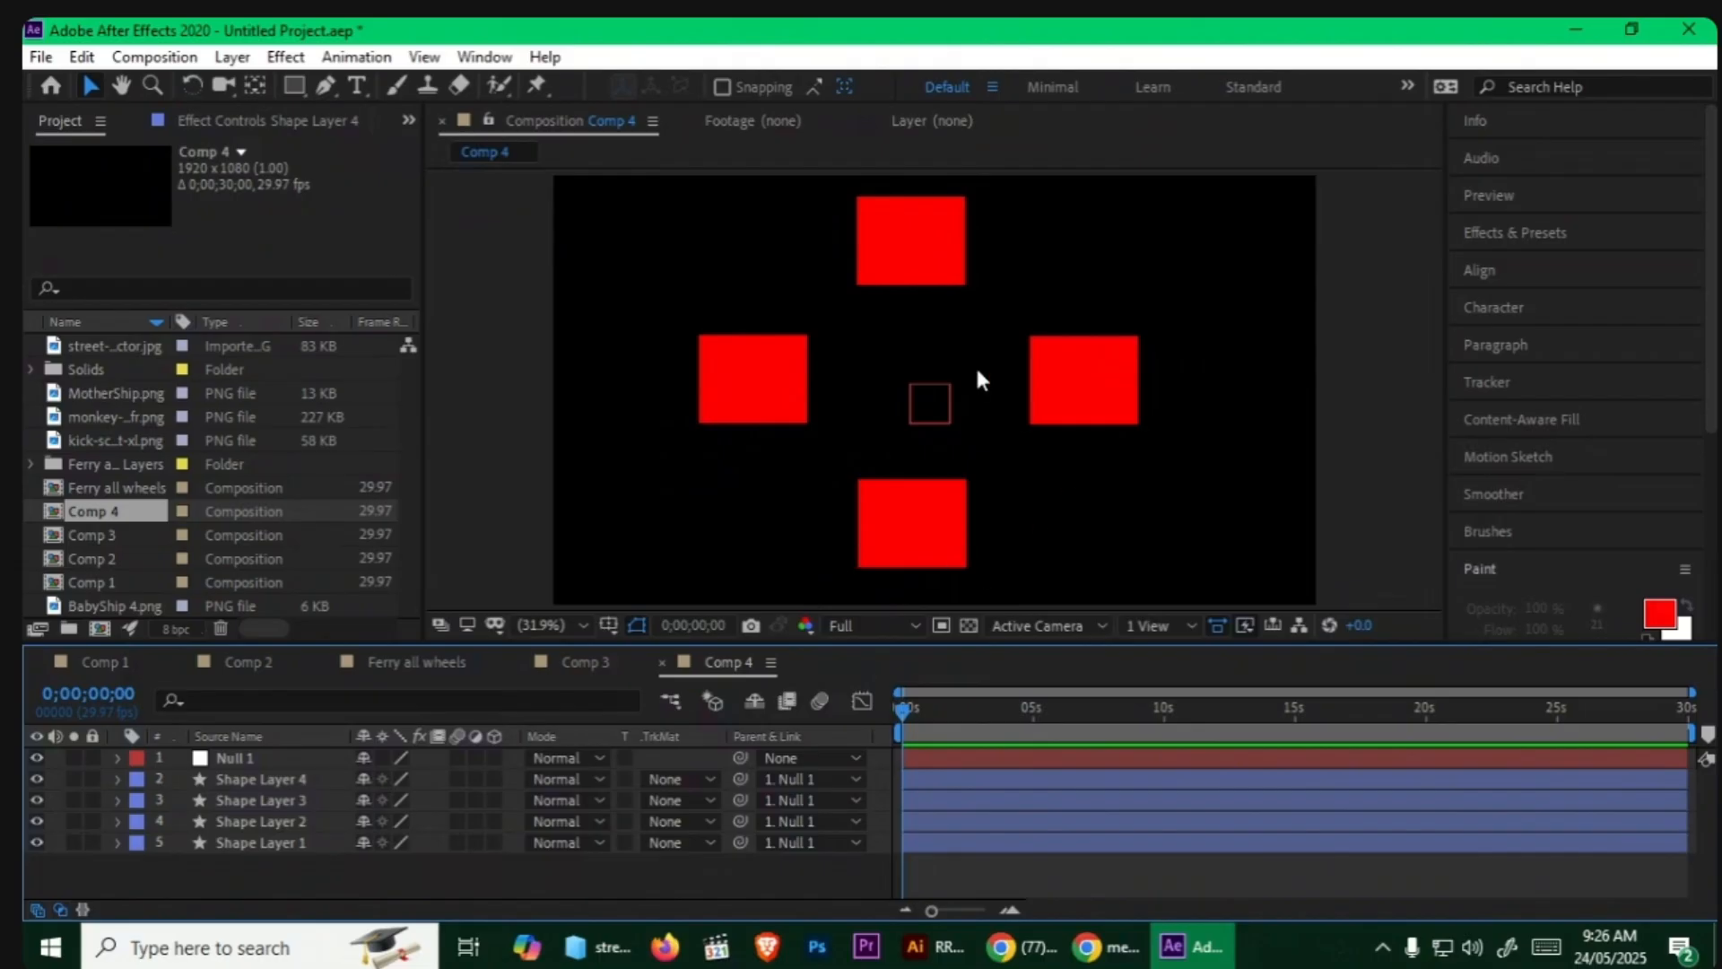
click(163, 58)
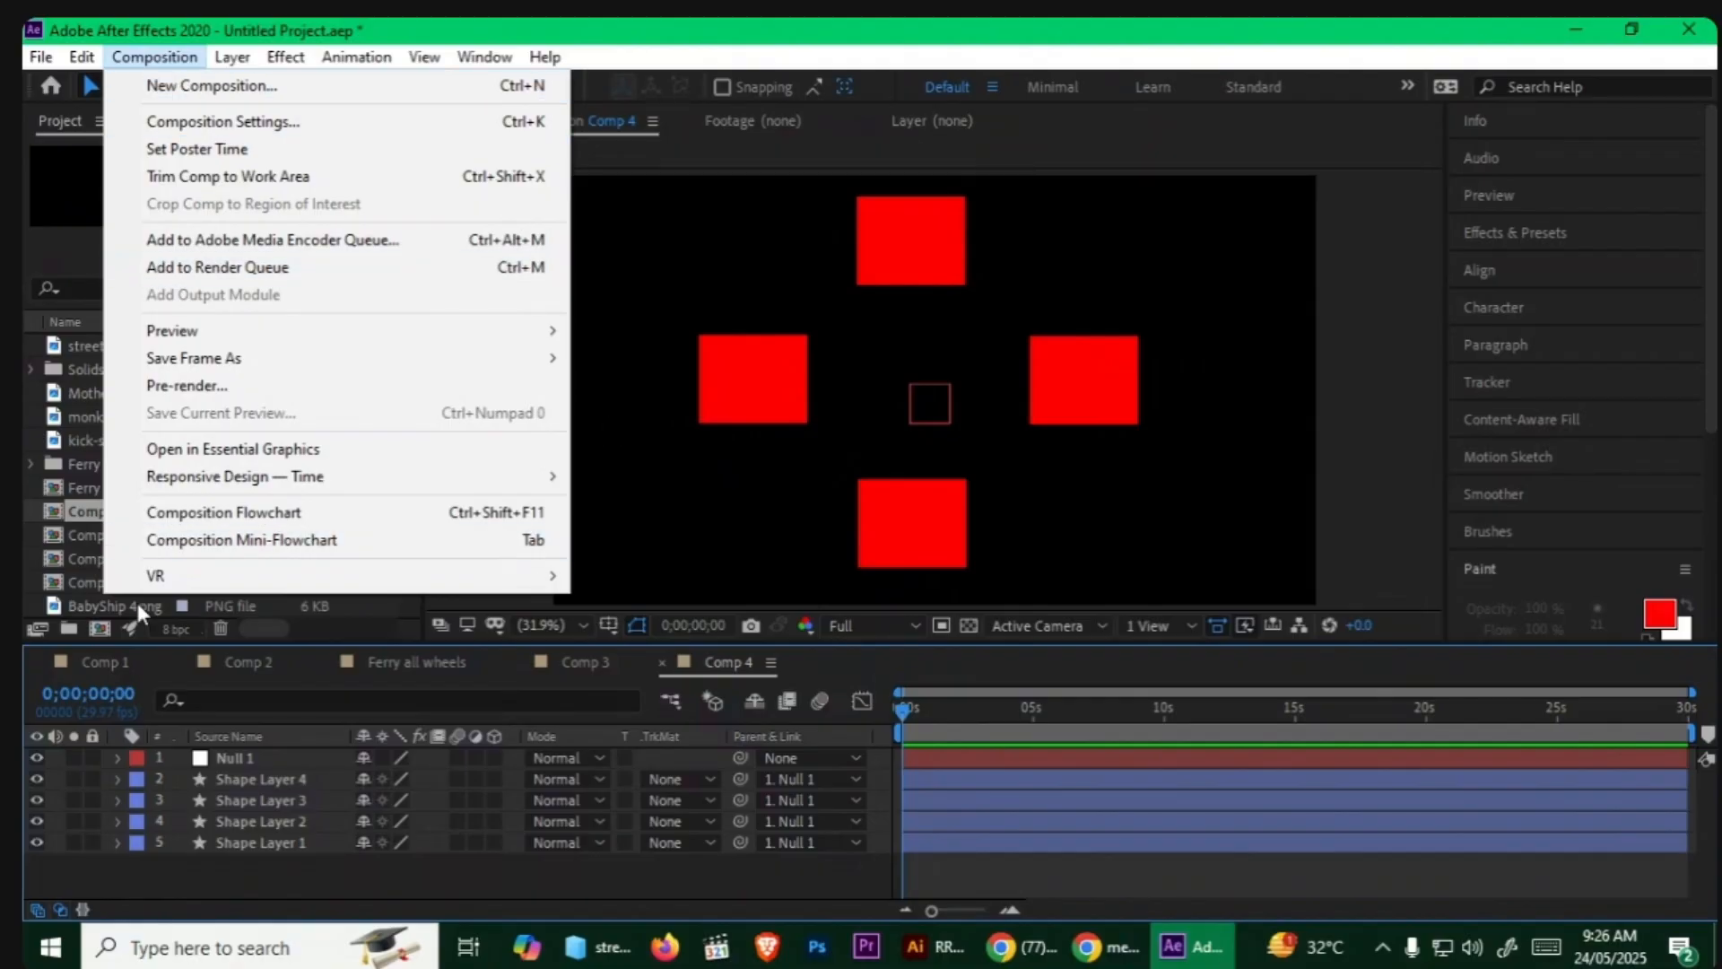
click(65, 509)
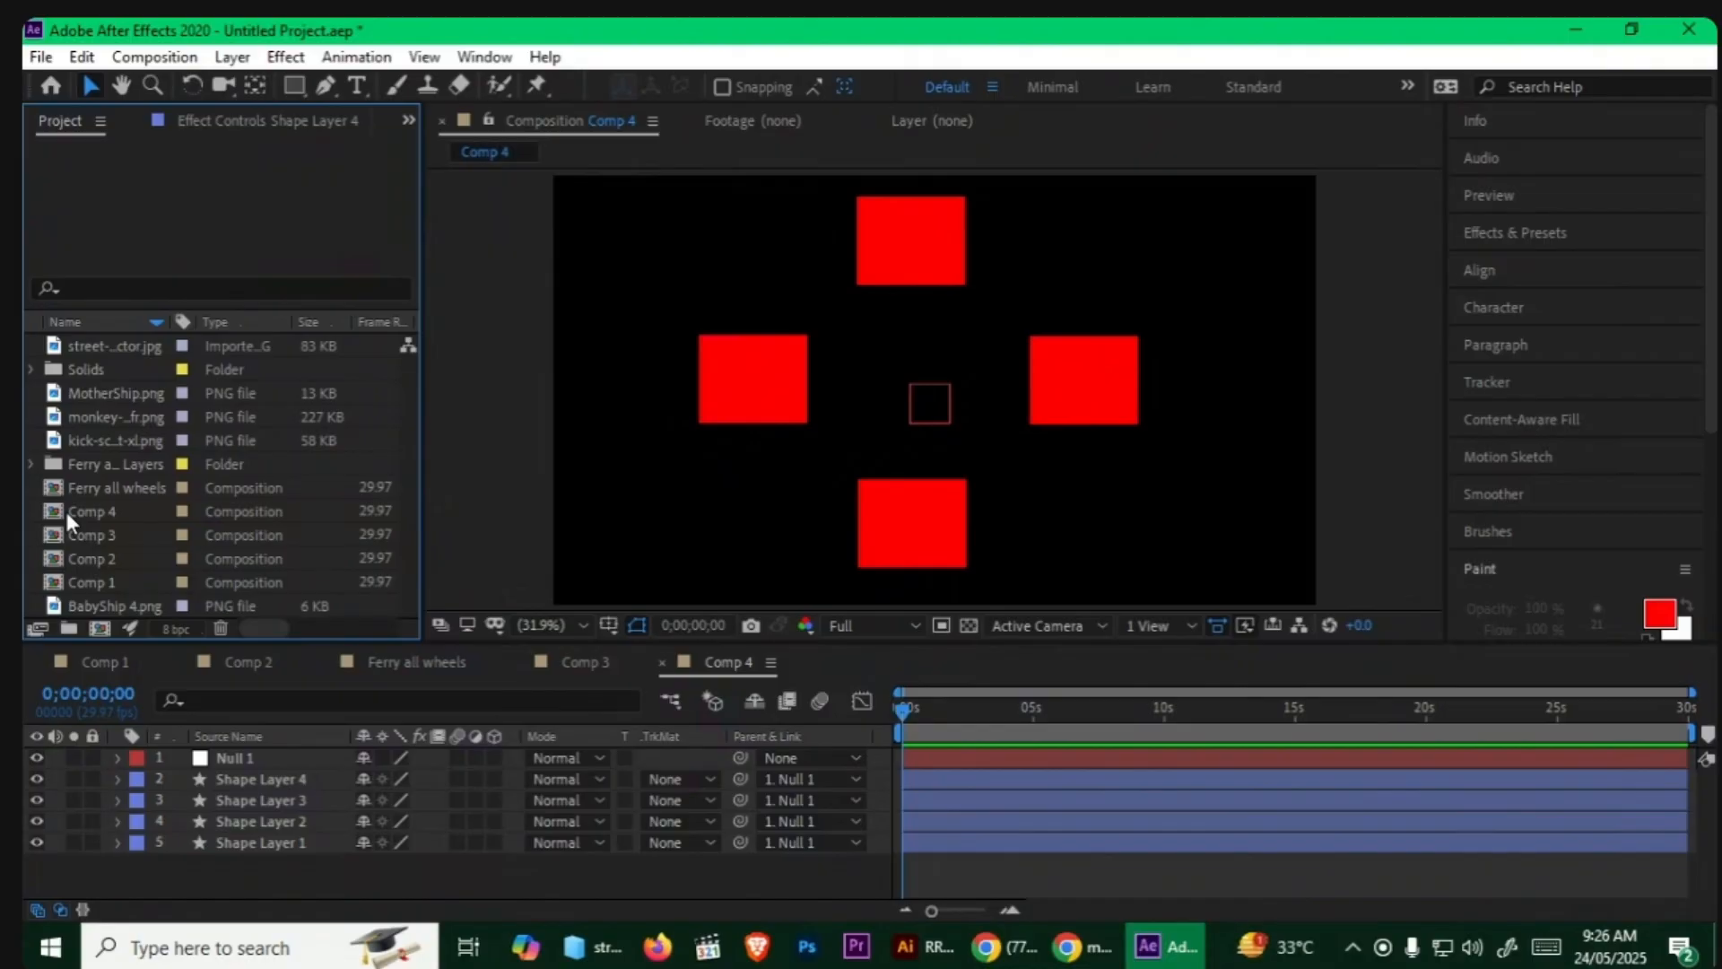
Step: Raise the system speaker volume to 100
click(1472, 946)
drag(1550, 886, 1638, 896)
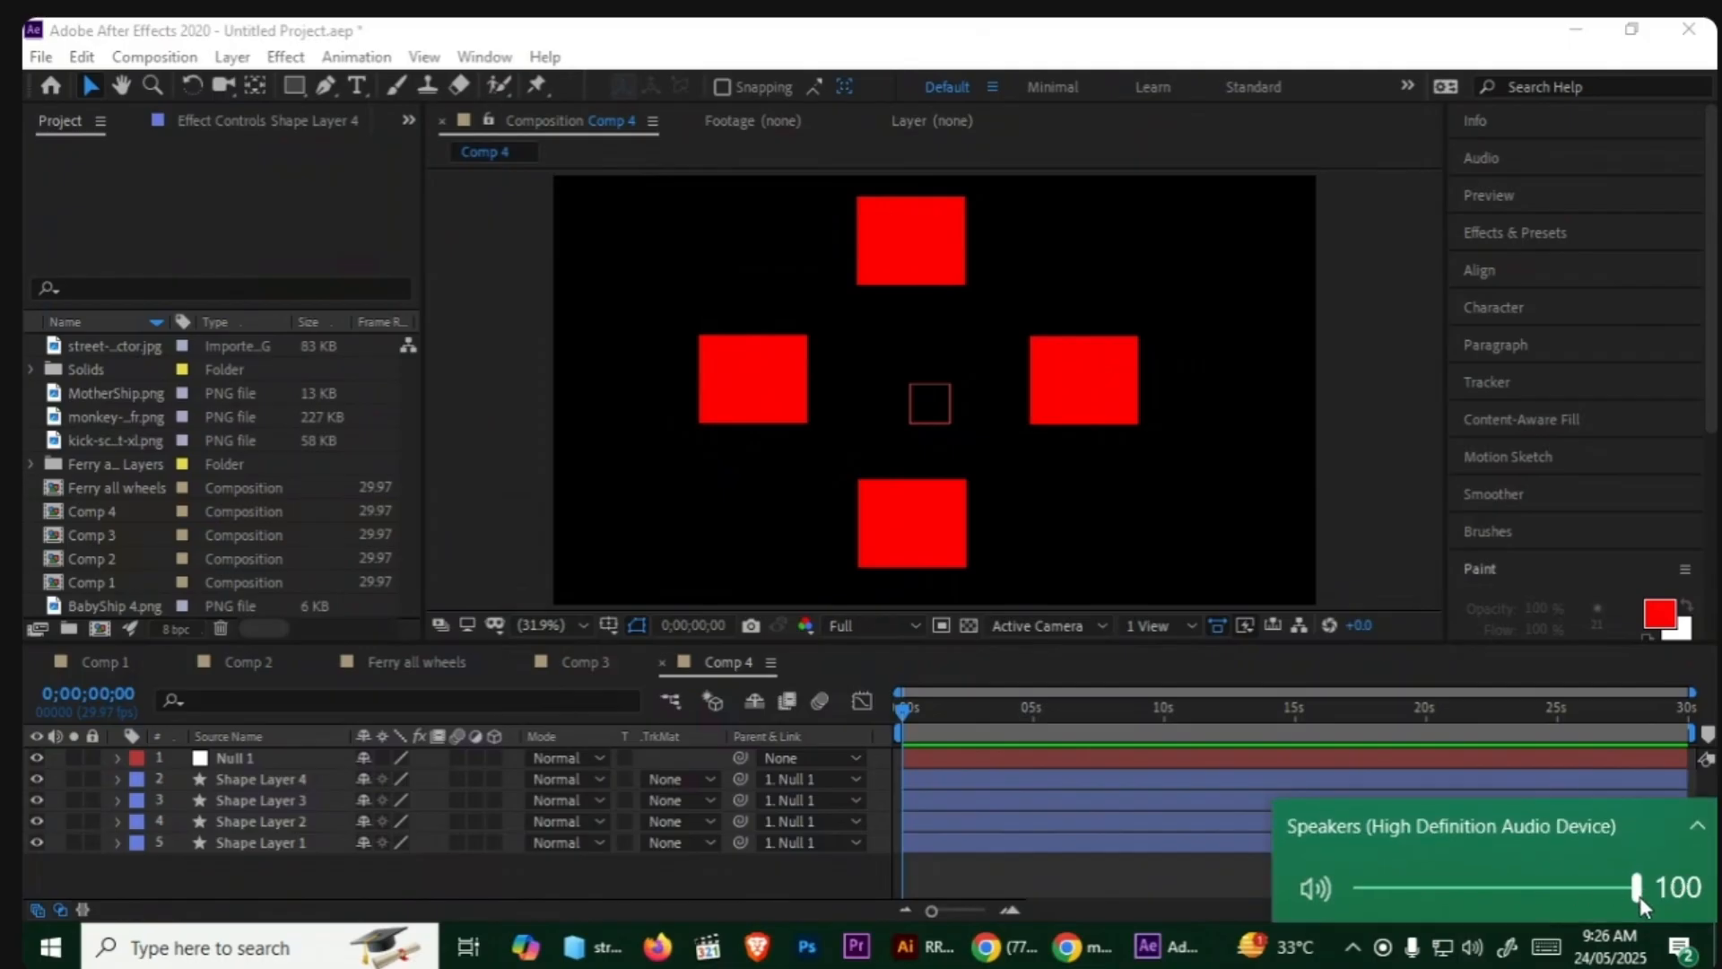
click(840, 872)
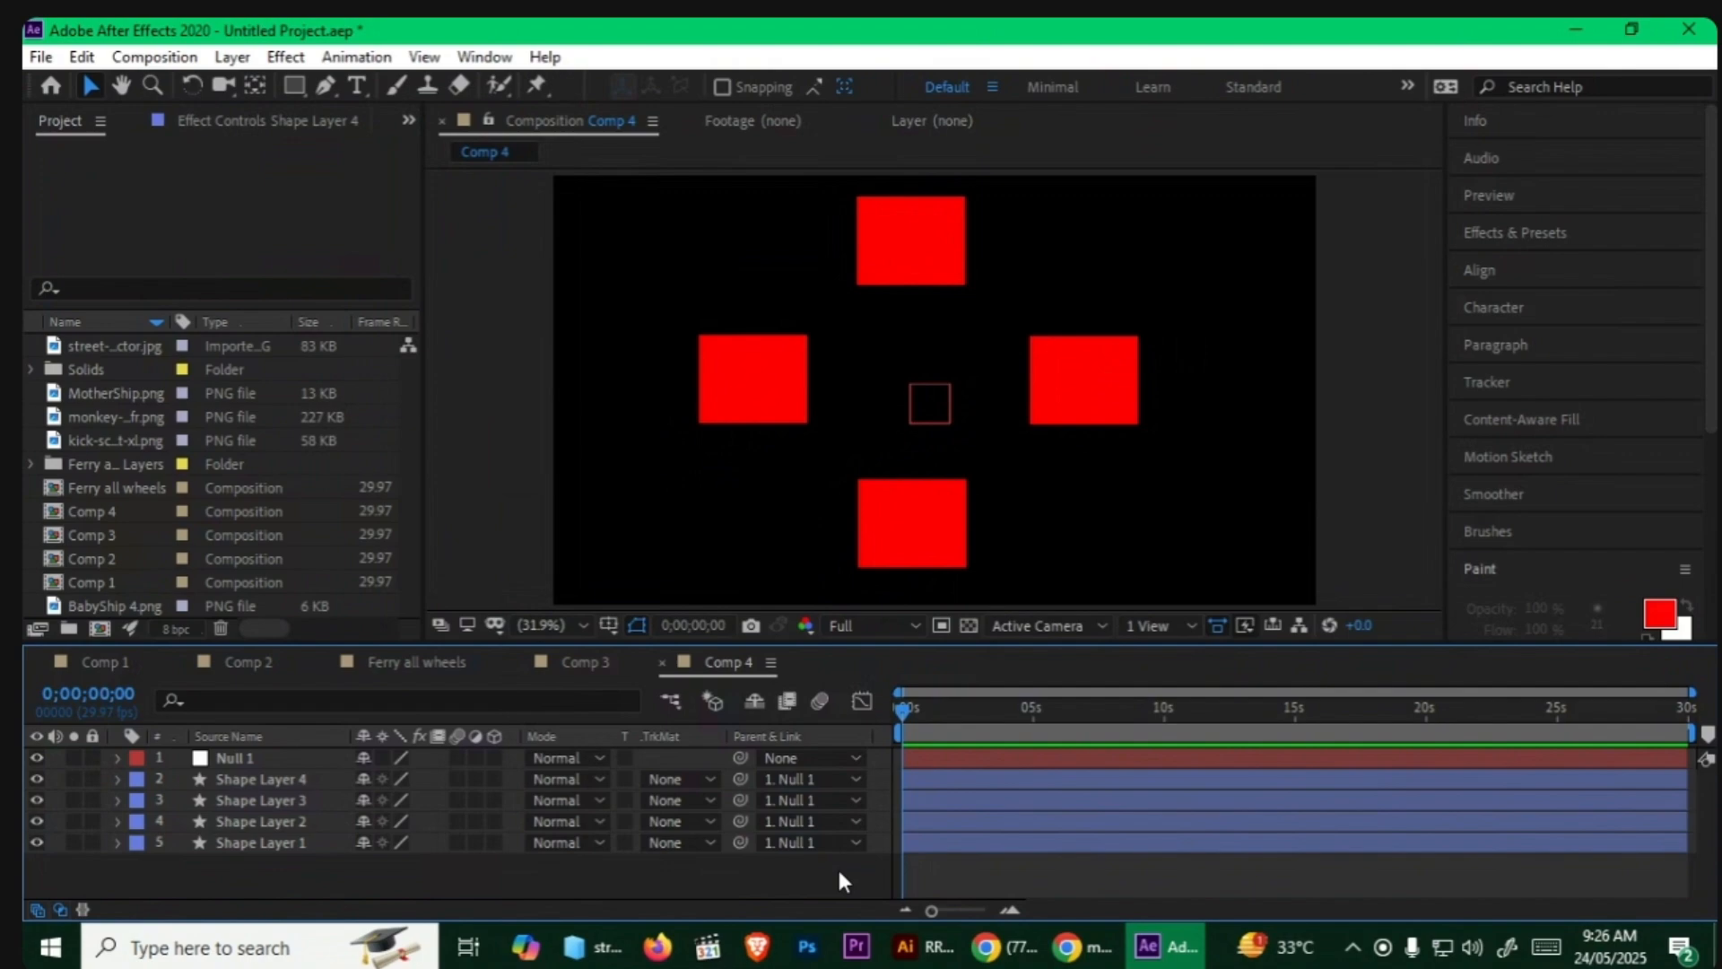
Step: Switch to WhatsApp Web and view the photo of the expression error sent by a student at full size
click(997, 946)
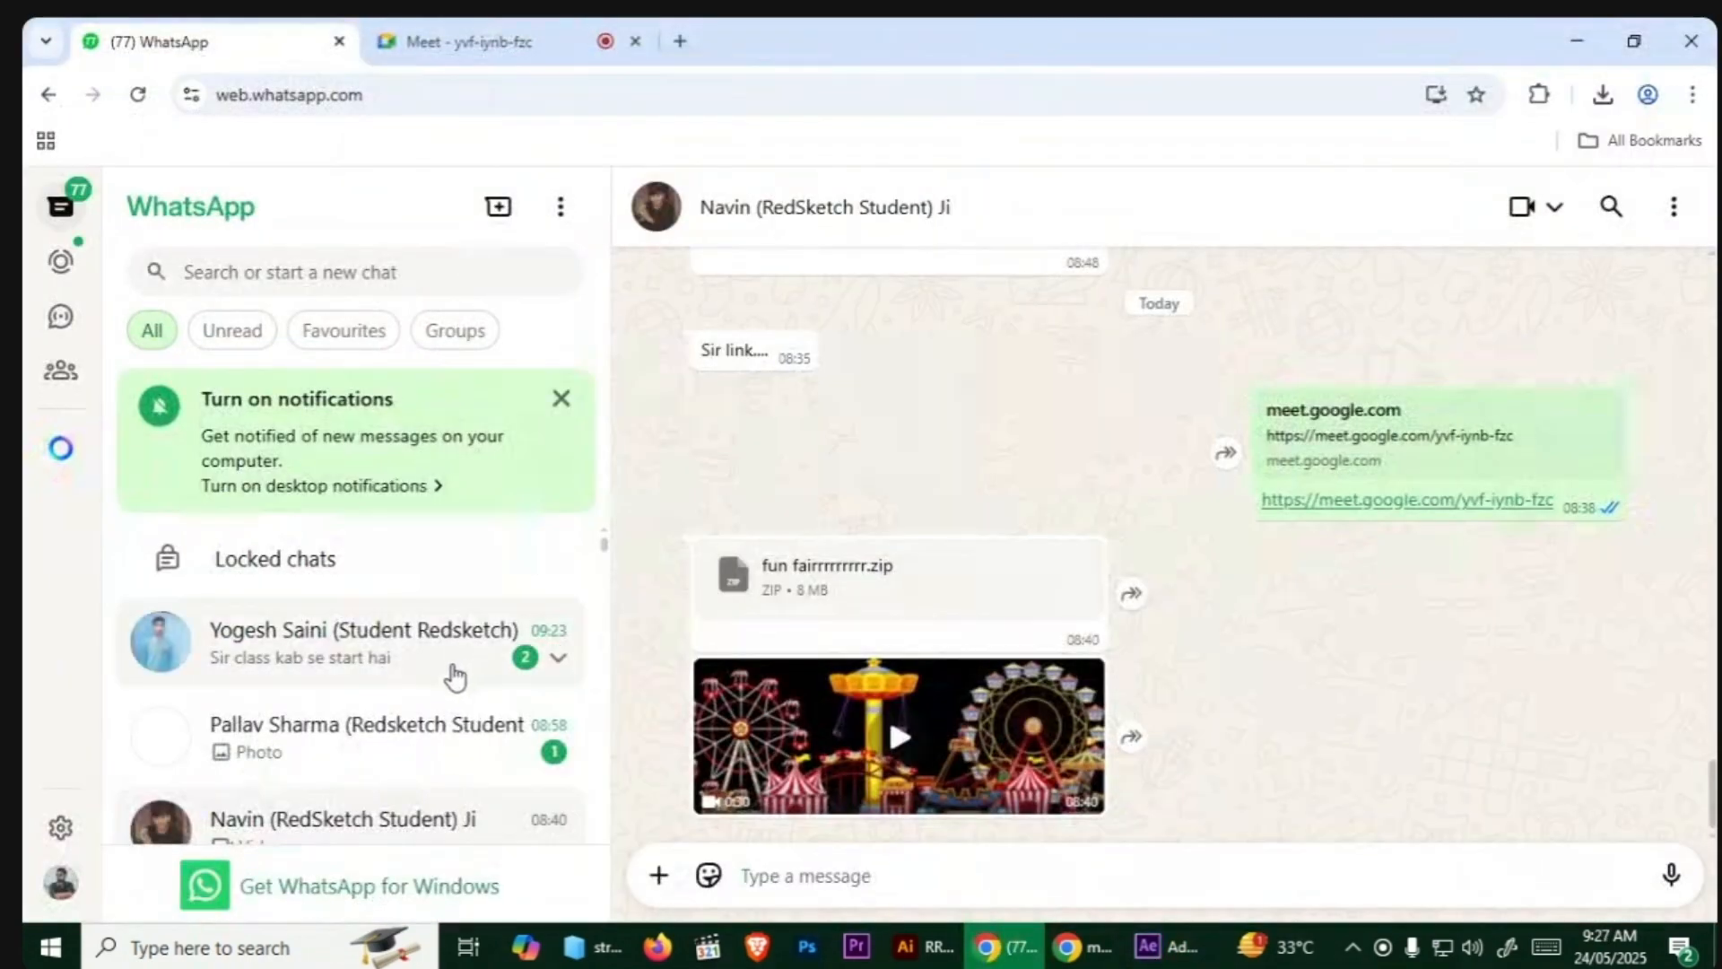
scroll(389, 750, down, 2)
click(858, 706)
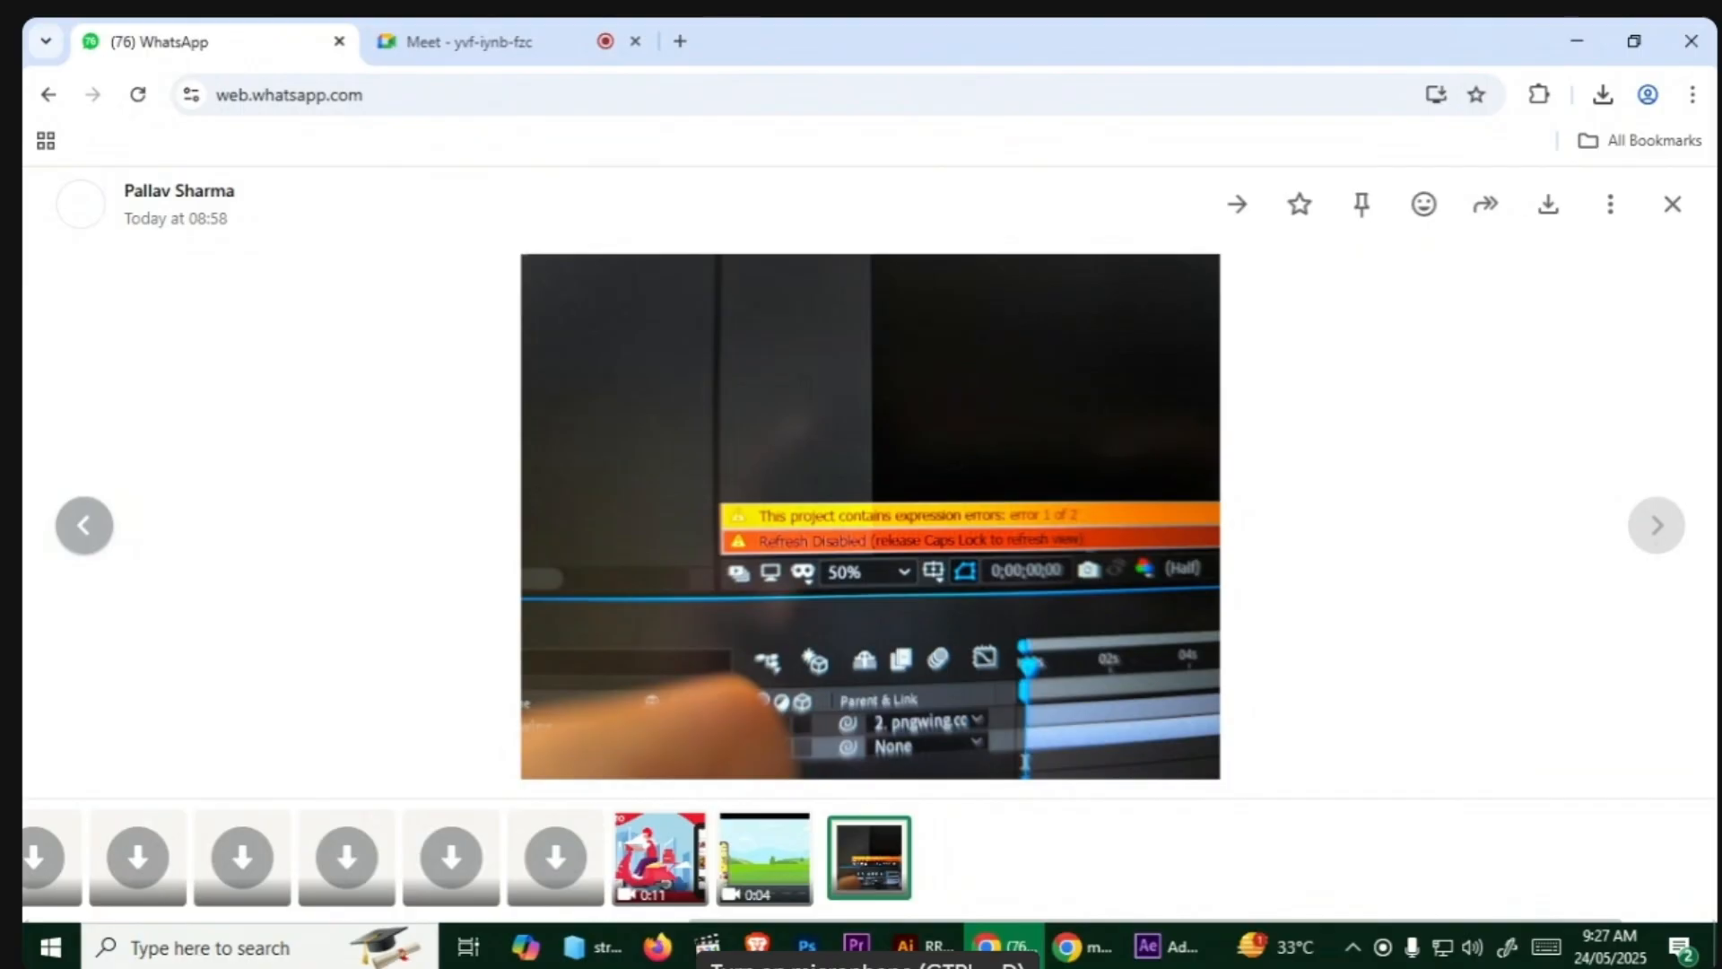
click(1670, 208)
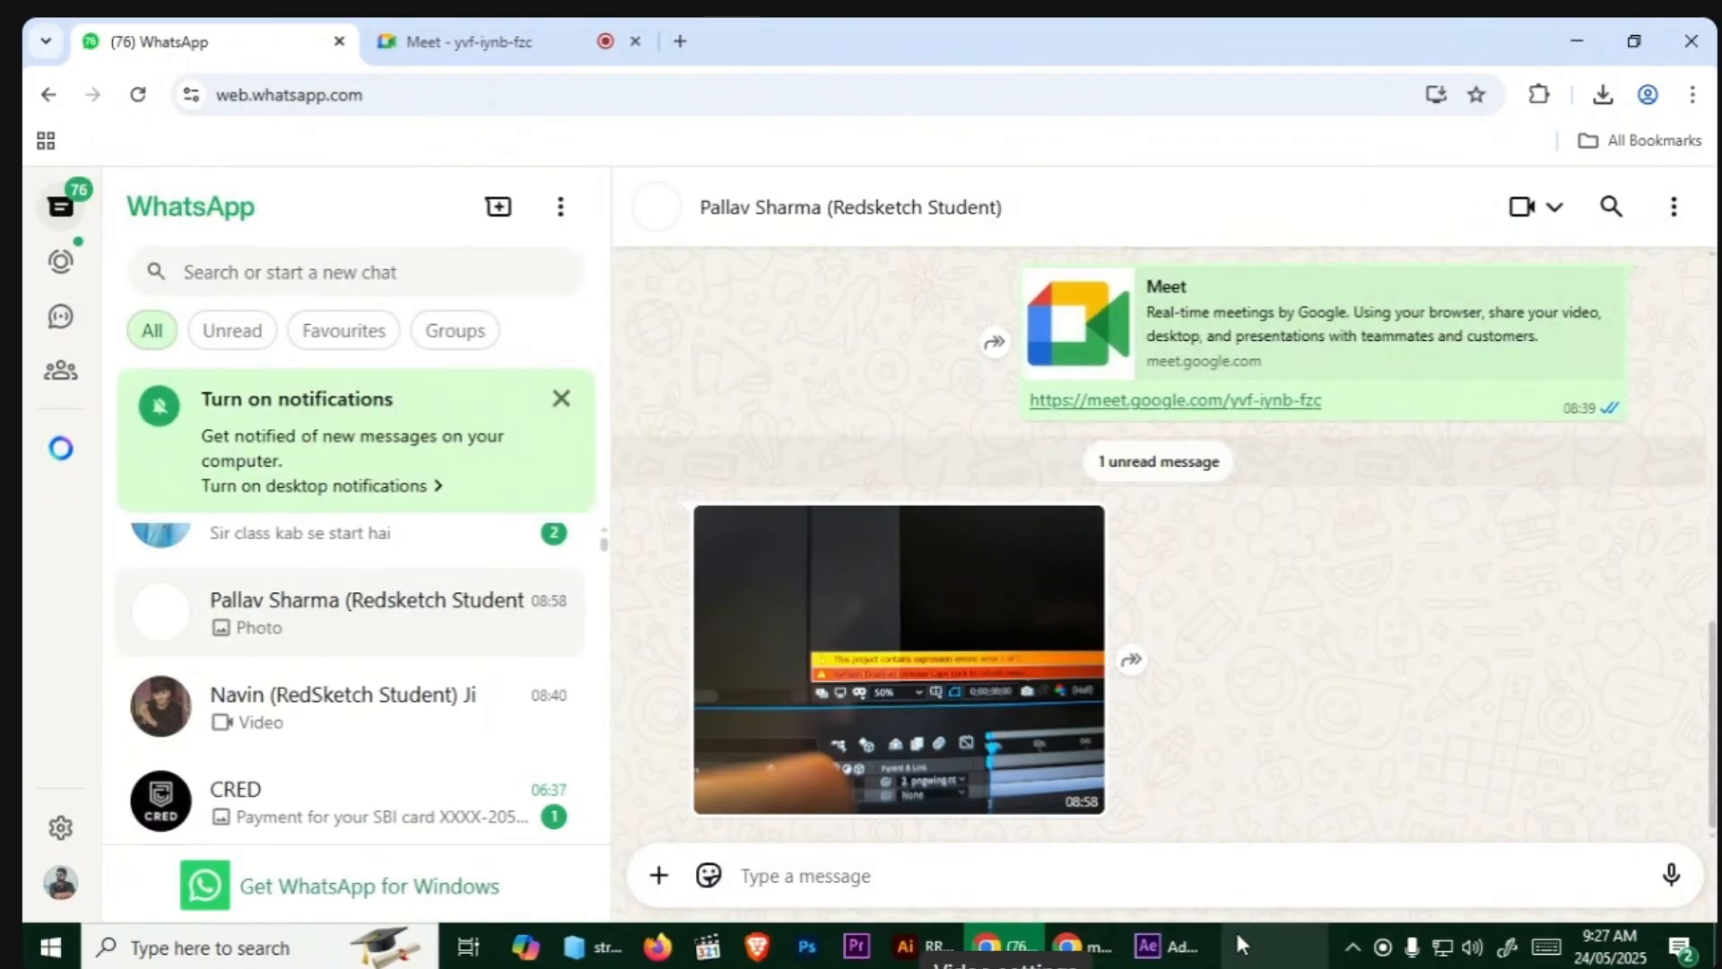
Step: Switch back to After Effects and toggle the timeline's layer switches and transfer controls panes off and on
click(1166, 946)
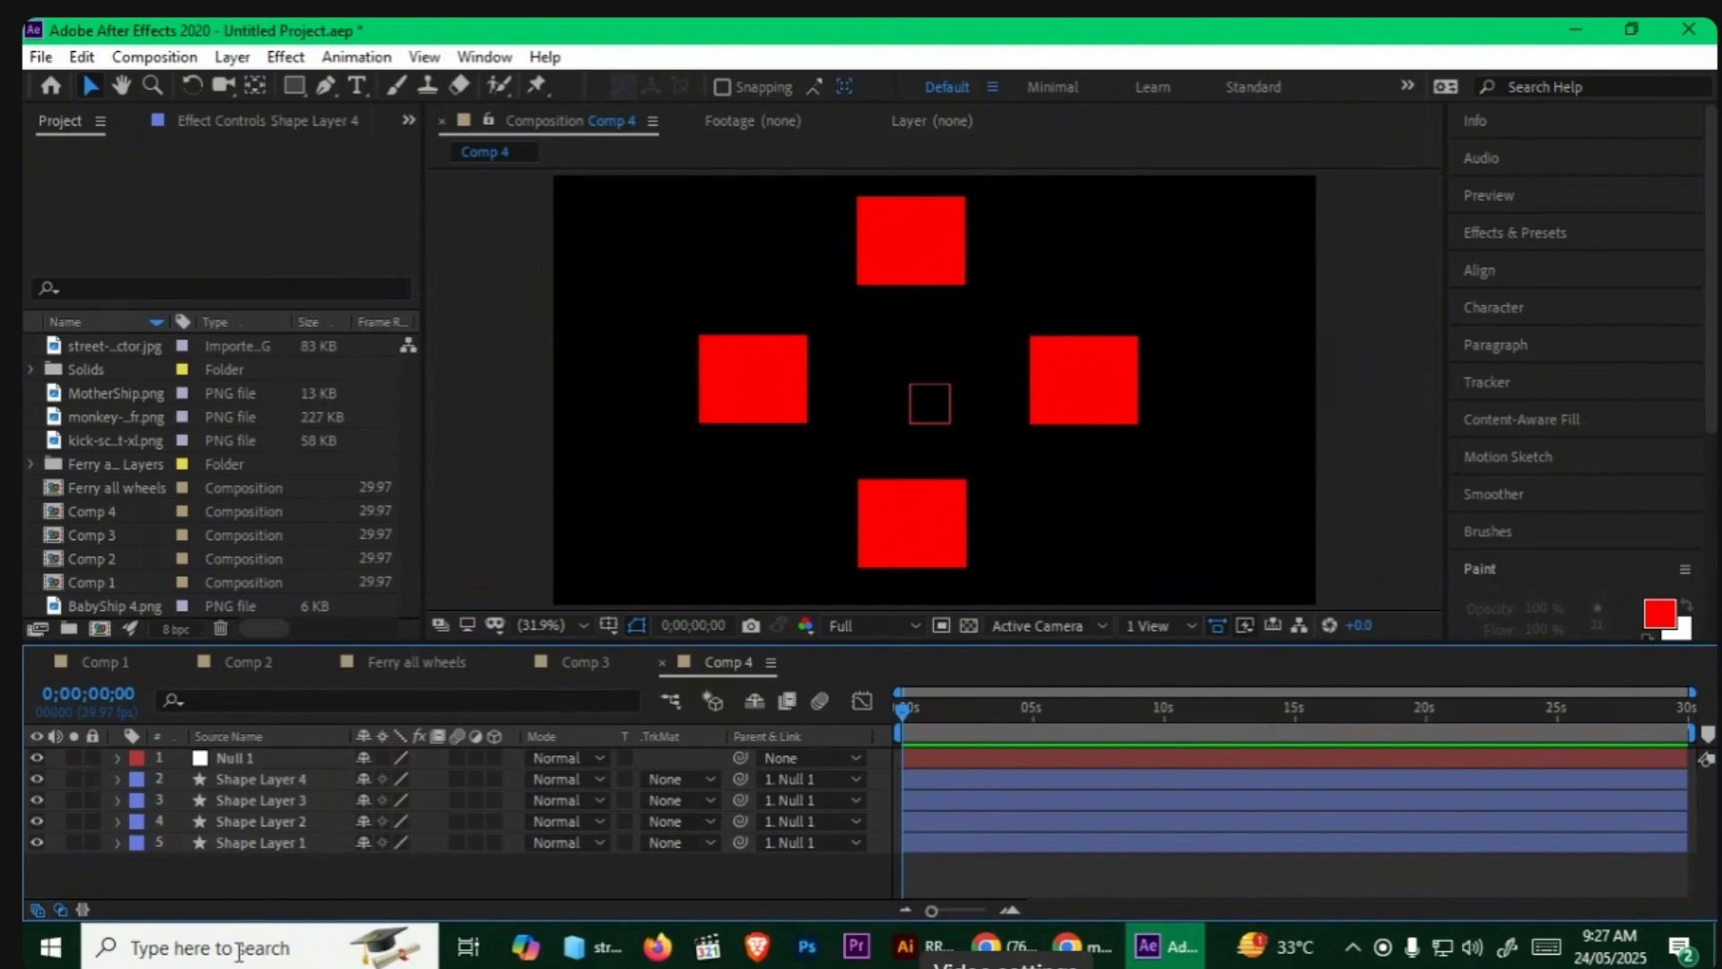
click(37, 907)
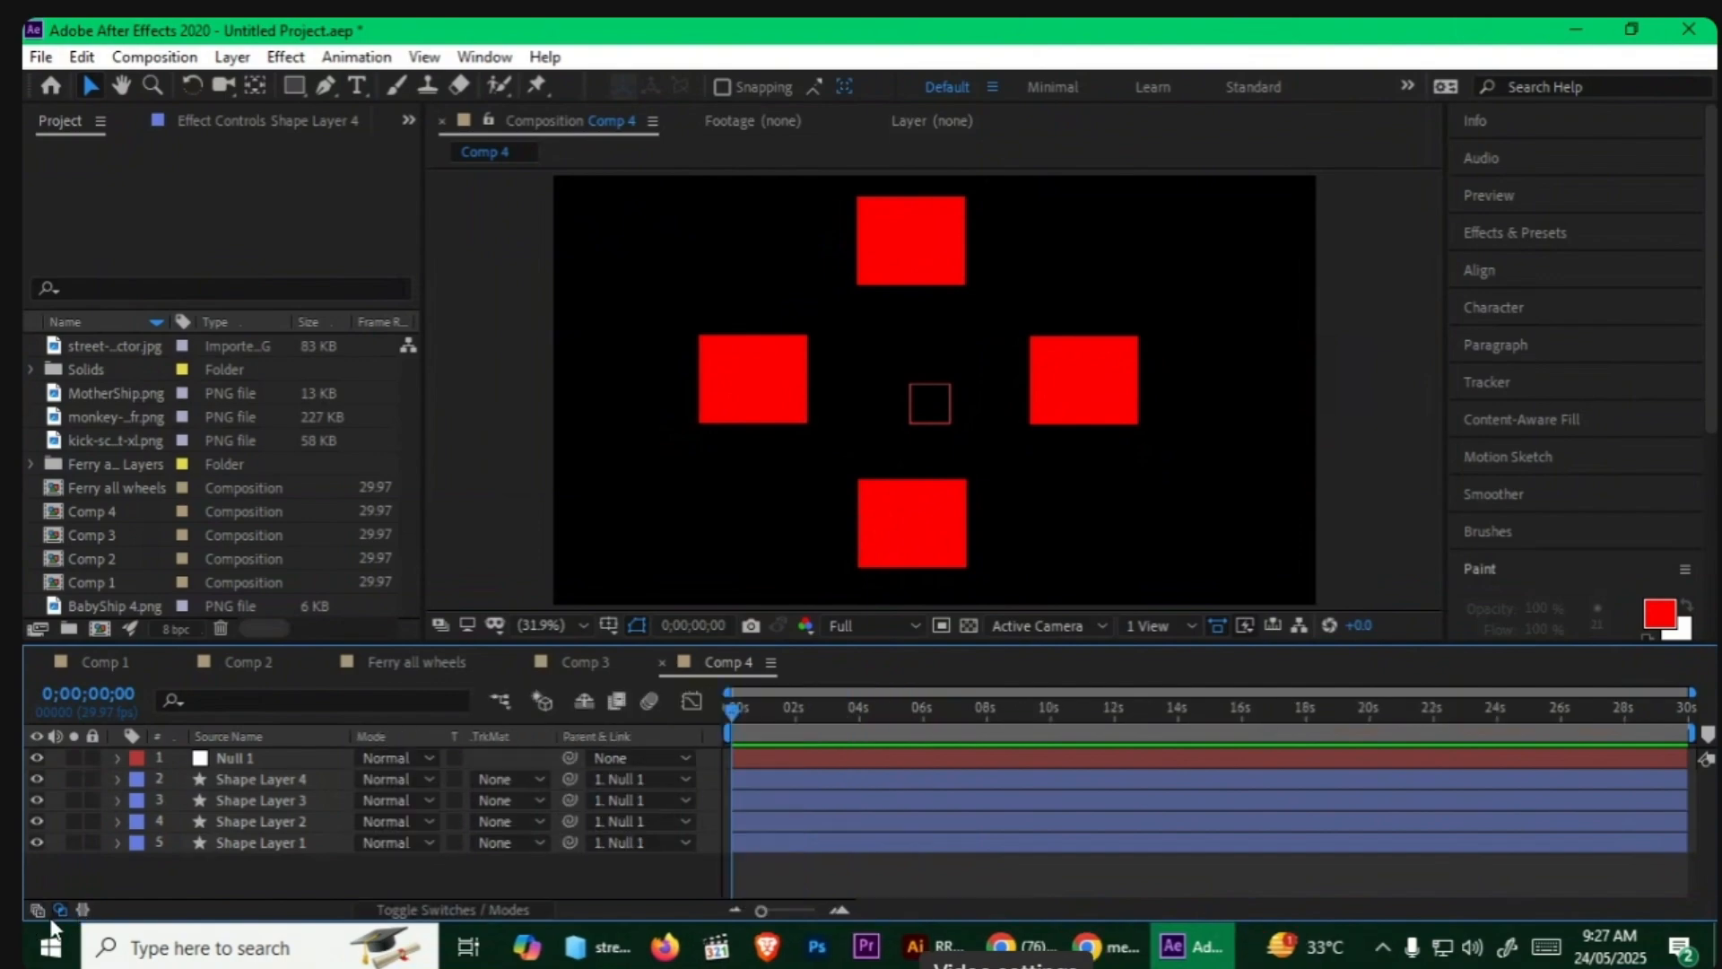
click(59, 909)
click(38, 908)
click(59, 910)
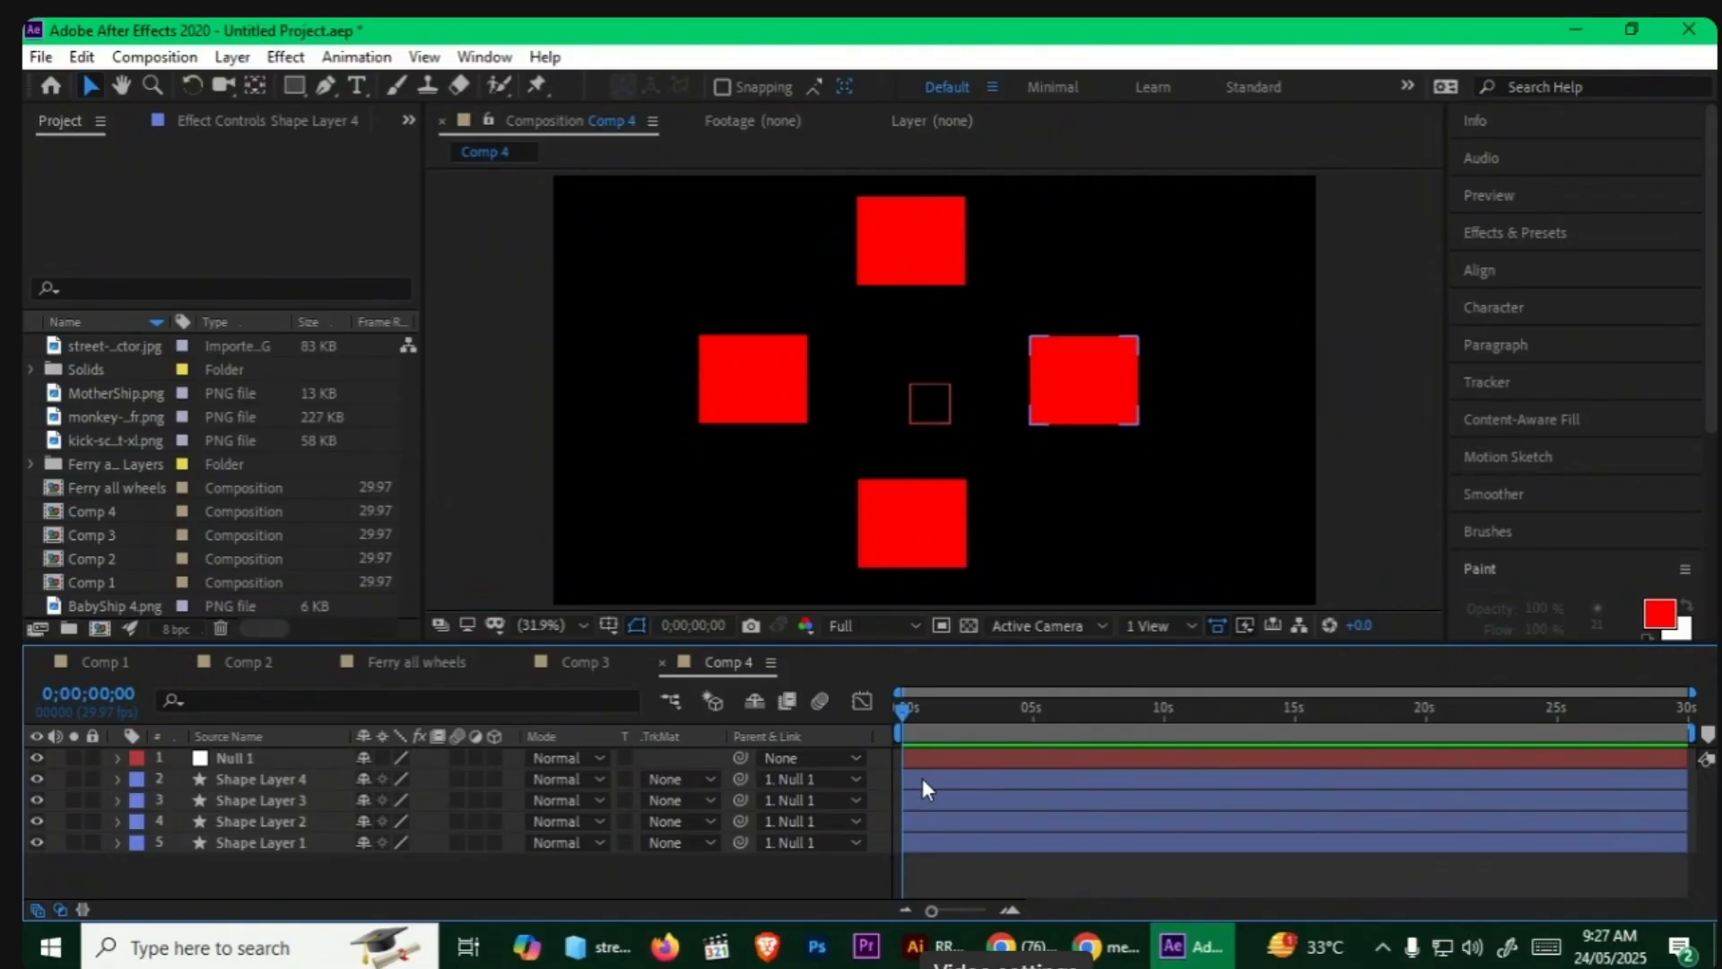
Step: Switch to File Explorer, leave the street search results and look through the 2.After effects folder for reference animations
click(595, 947)
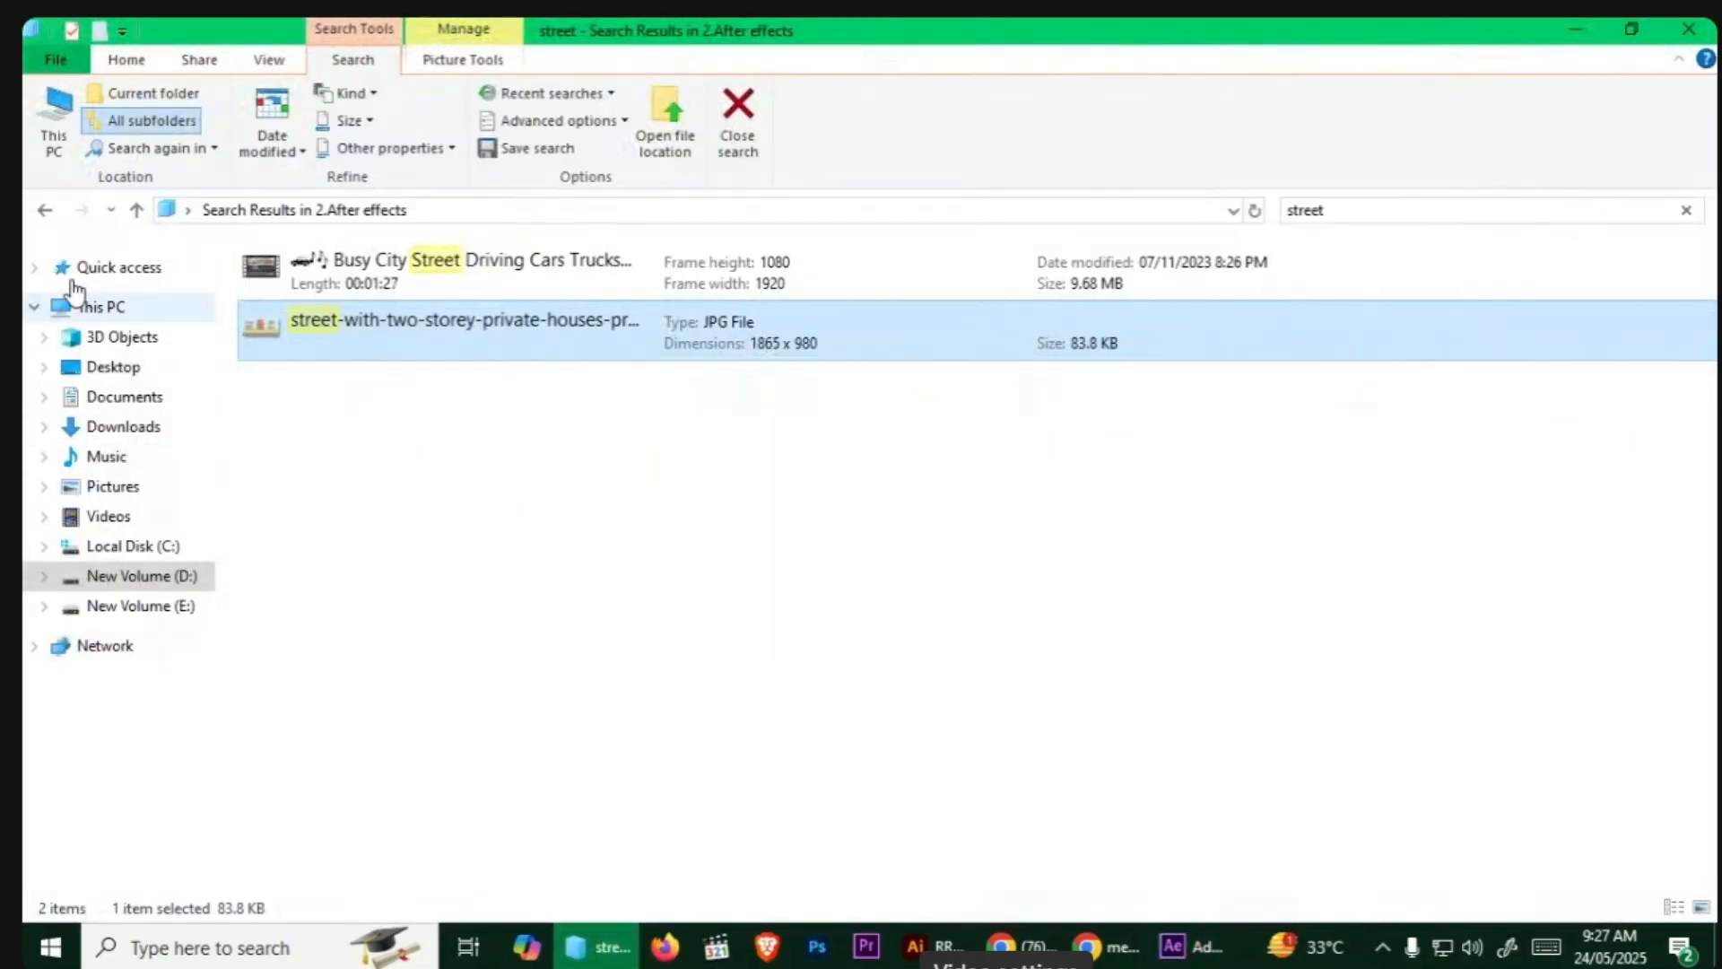
click(43, 212)
scroll(1061, 625, down, 3)
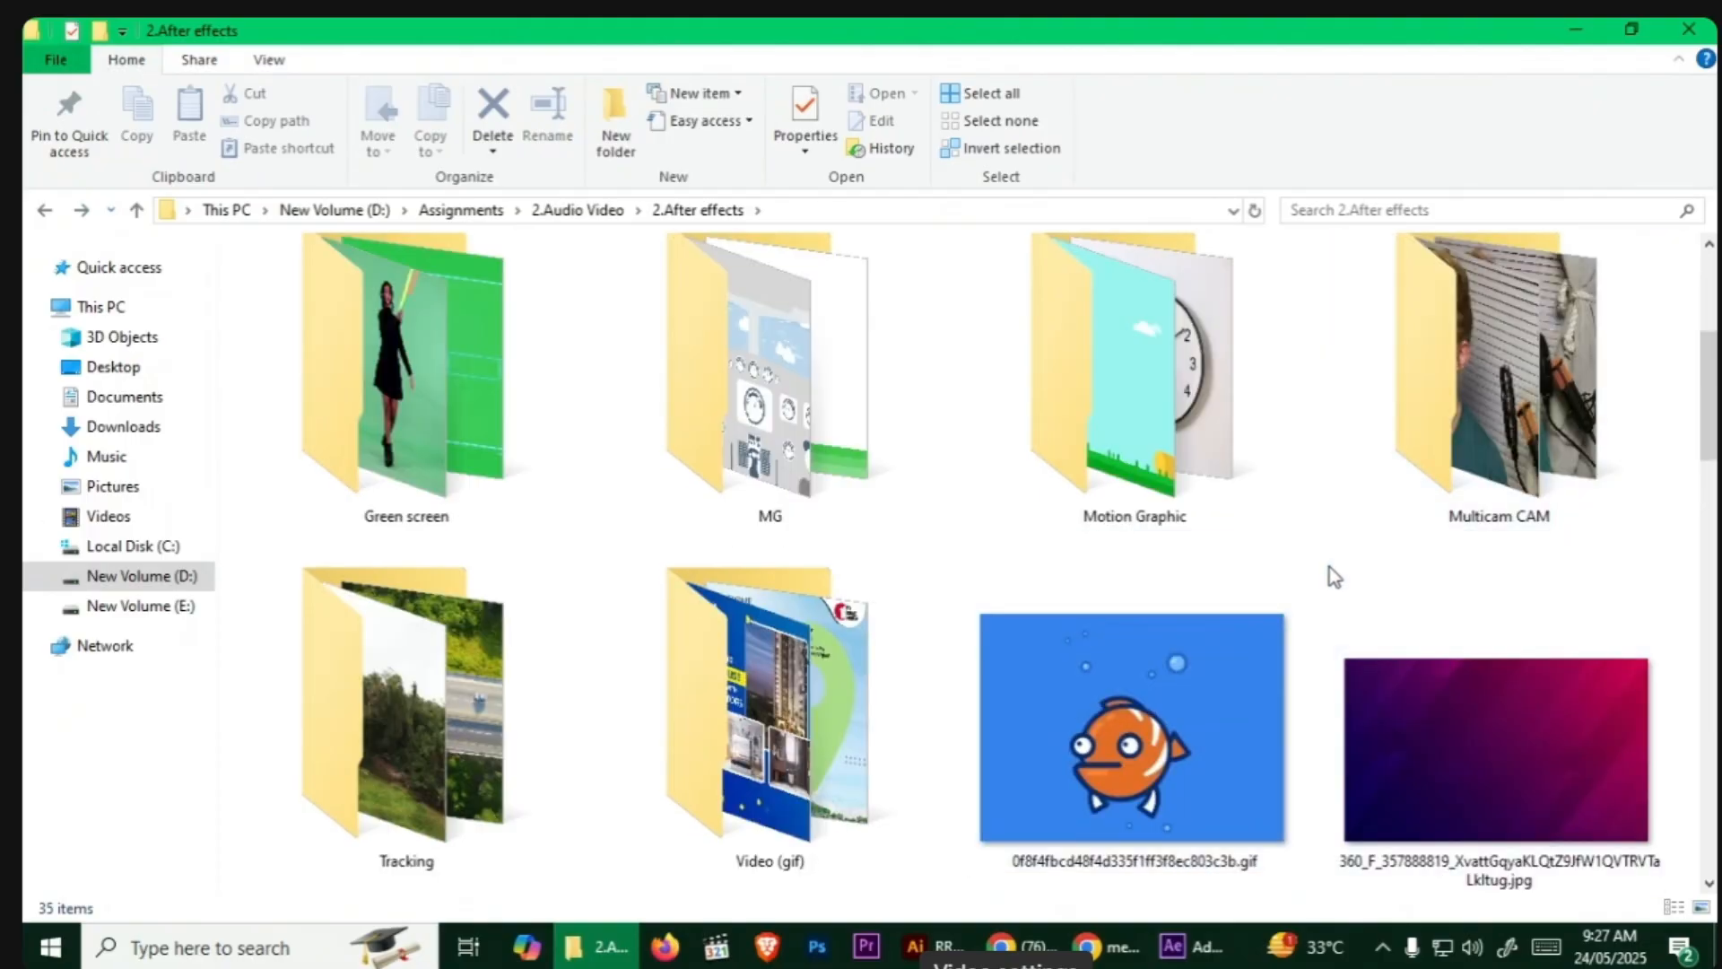
scroll(1186, 629, down, 9)
scroll(1188, 625, down, 9)
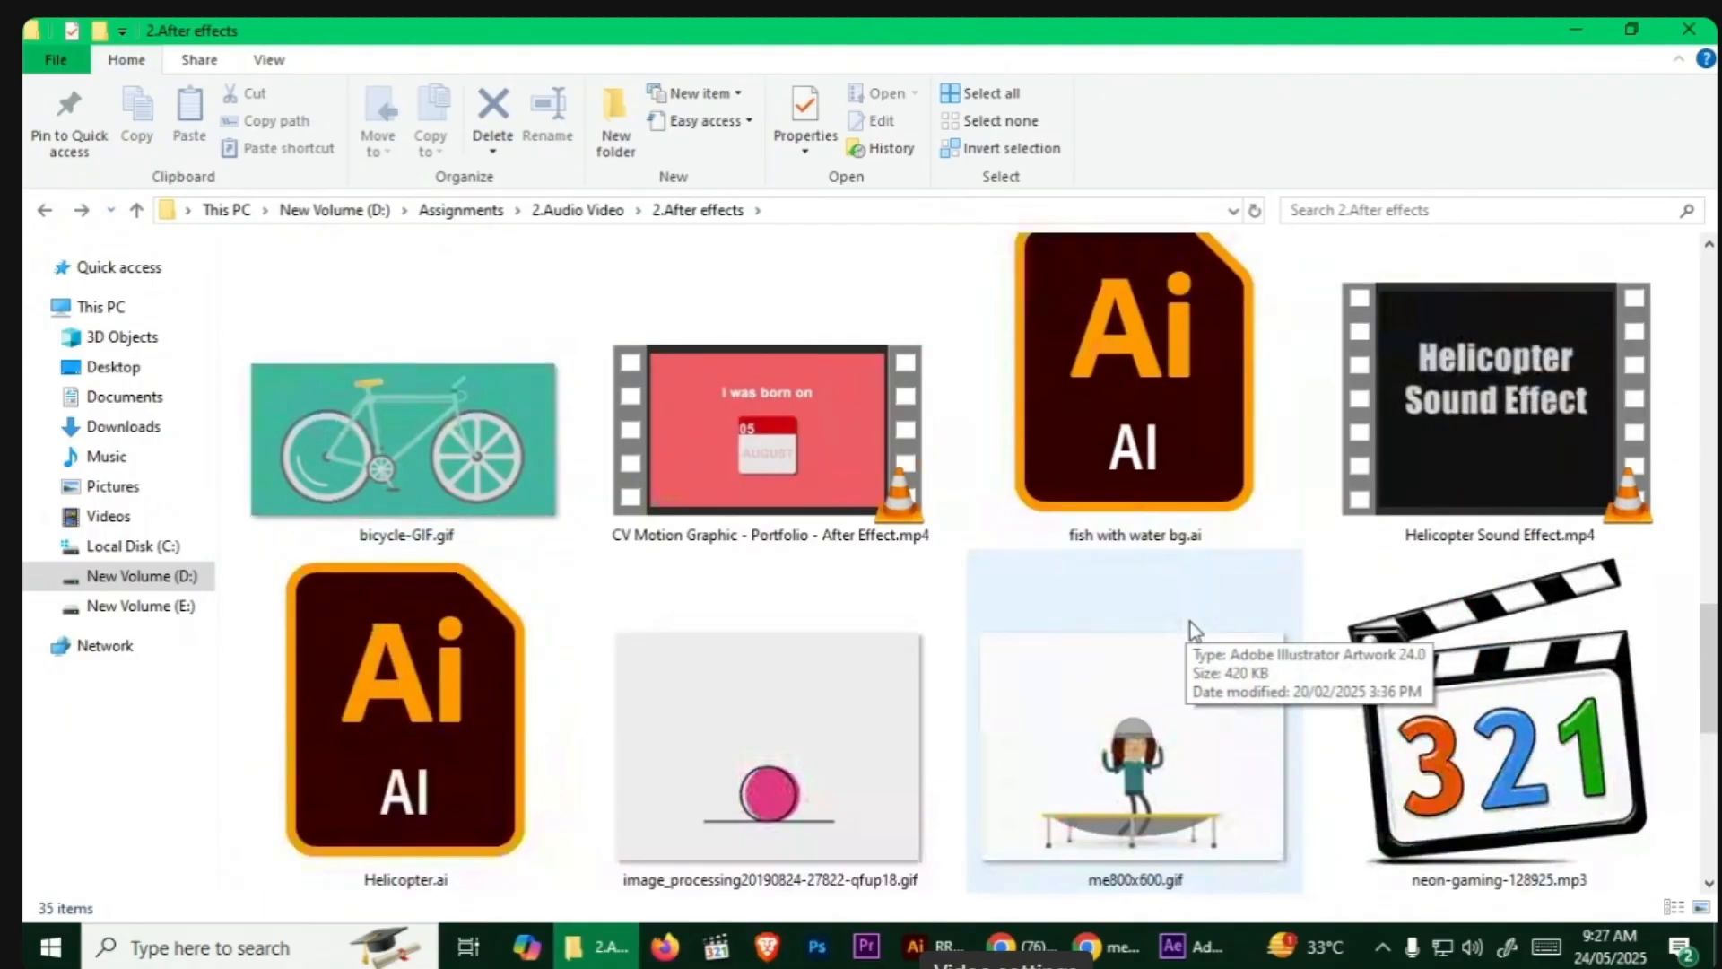
scroll(1191, 617, up, 9)
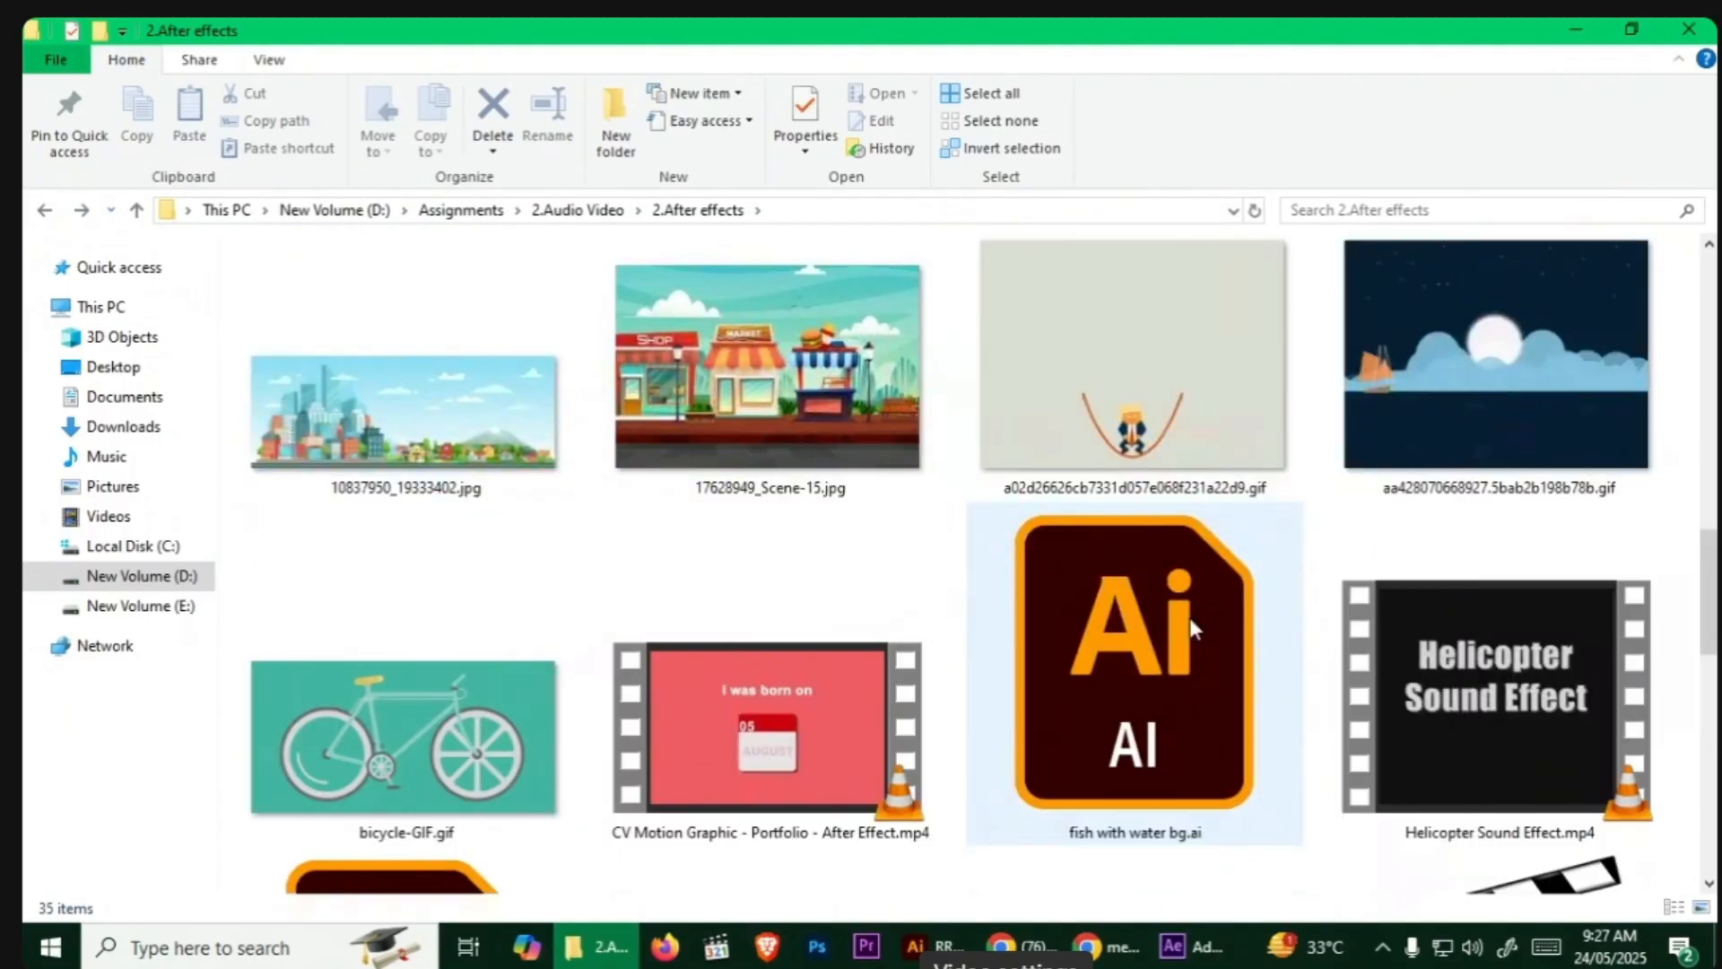
scroll(1189, 618, up, 3)
scroll(1164, 624, up, 3)
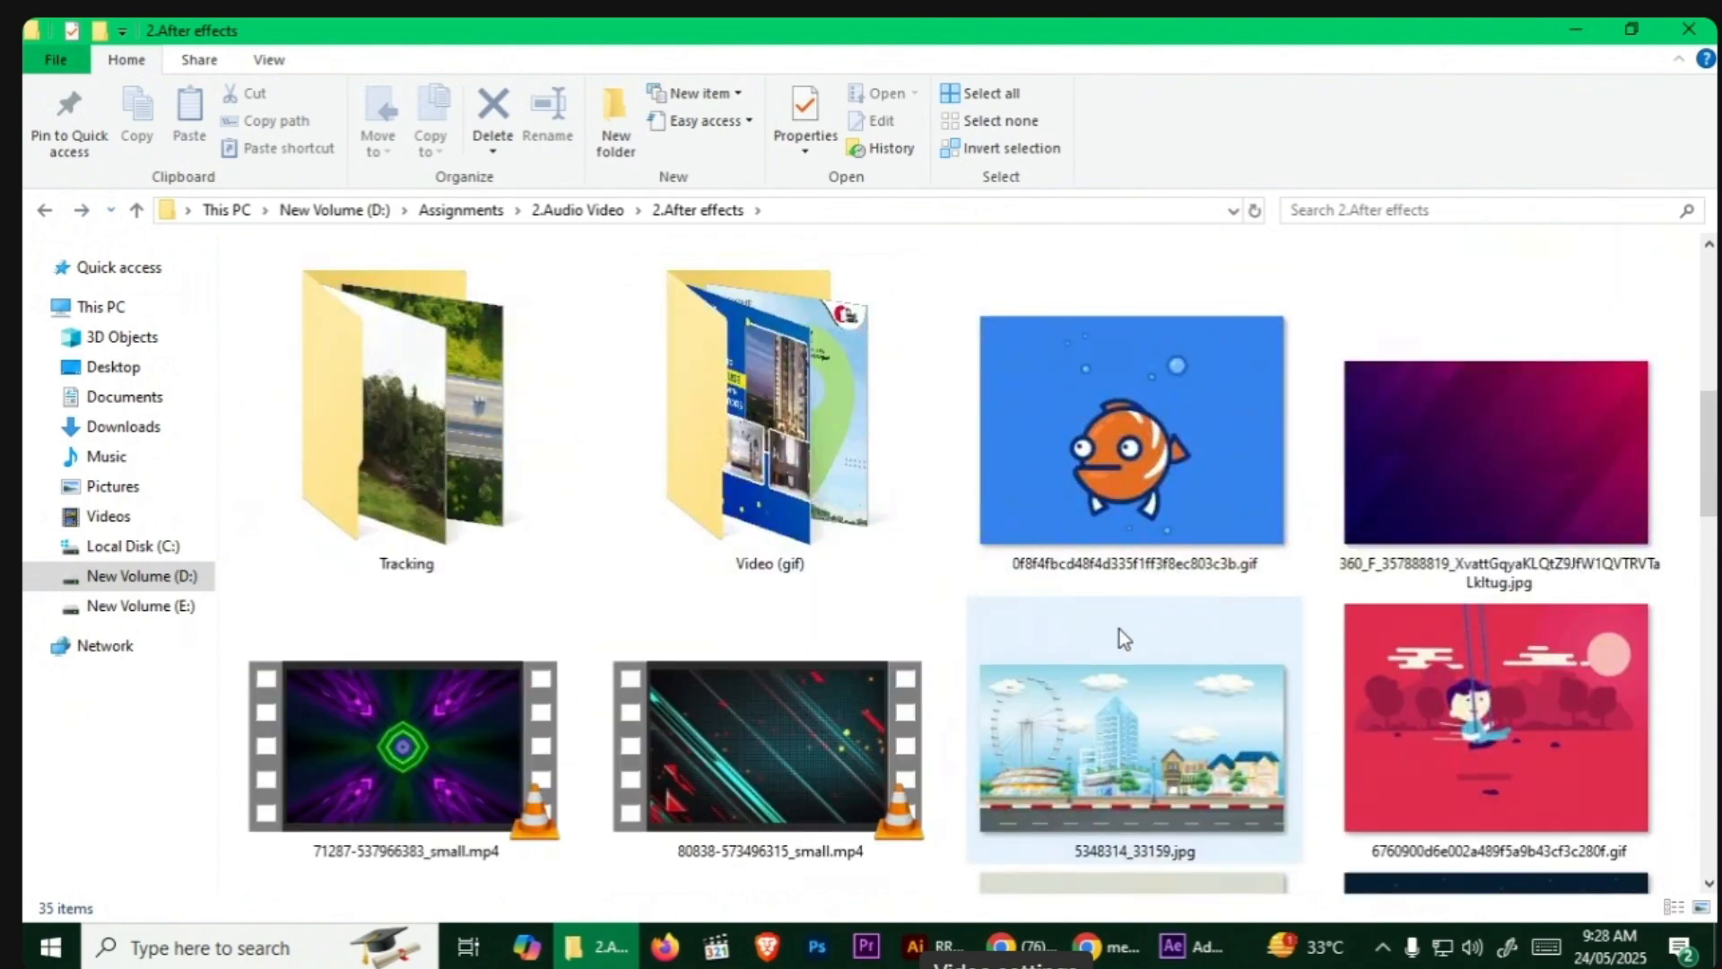
scroll(1015, 633, up, 6)
Step: Check the Motion Graphic subfolder and examine the remaining files in 2.After effects
click(1122, 656)
double_click(1127, 664)
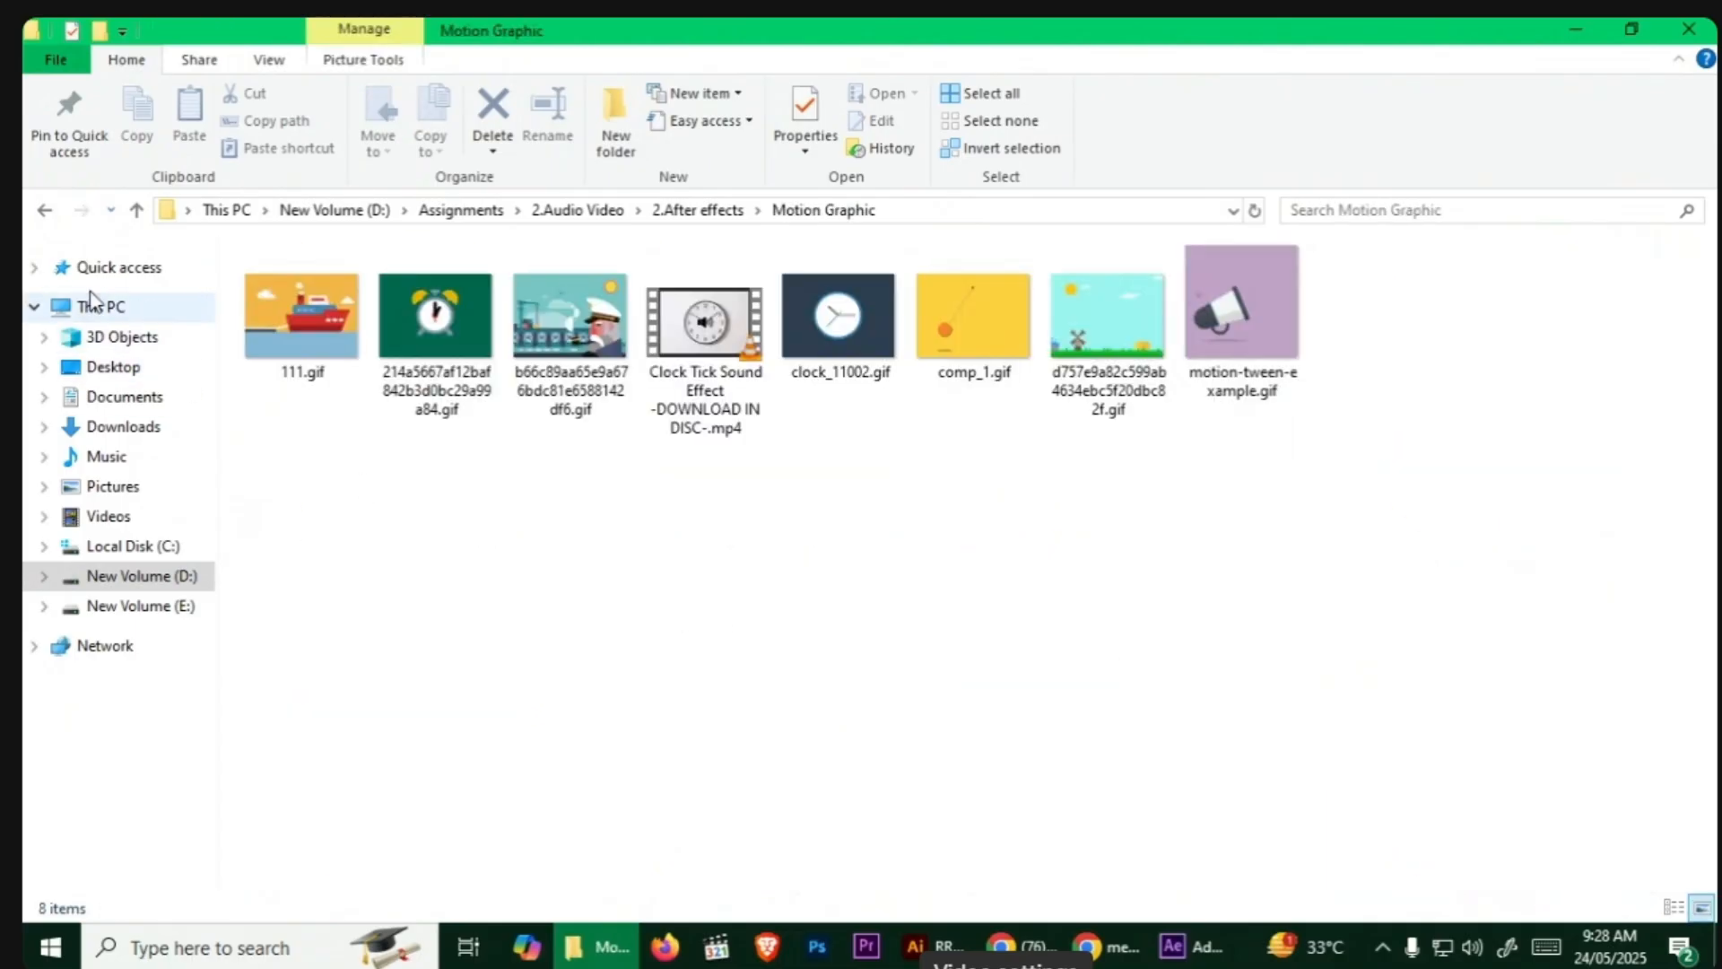
click(45, 210)
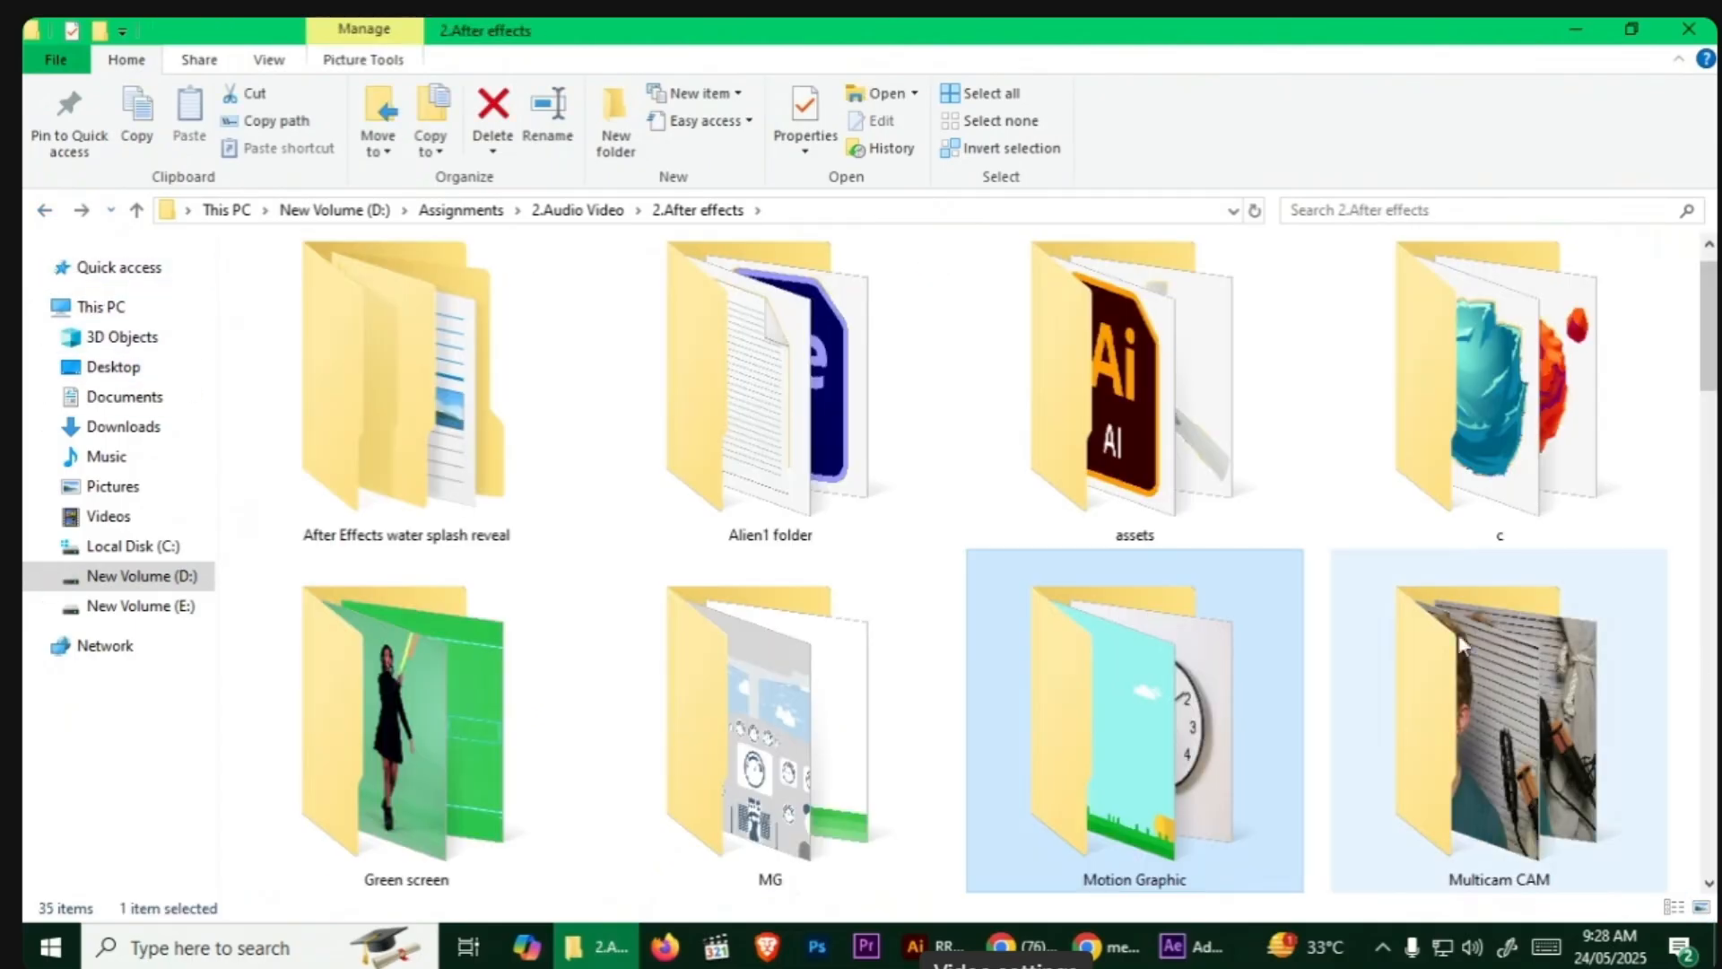
scroll(1471, 628, down, 3)
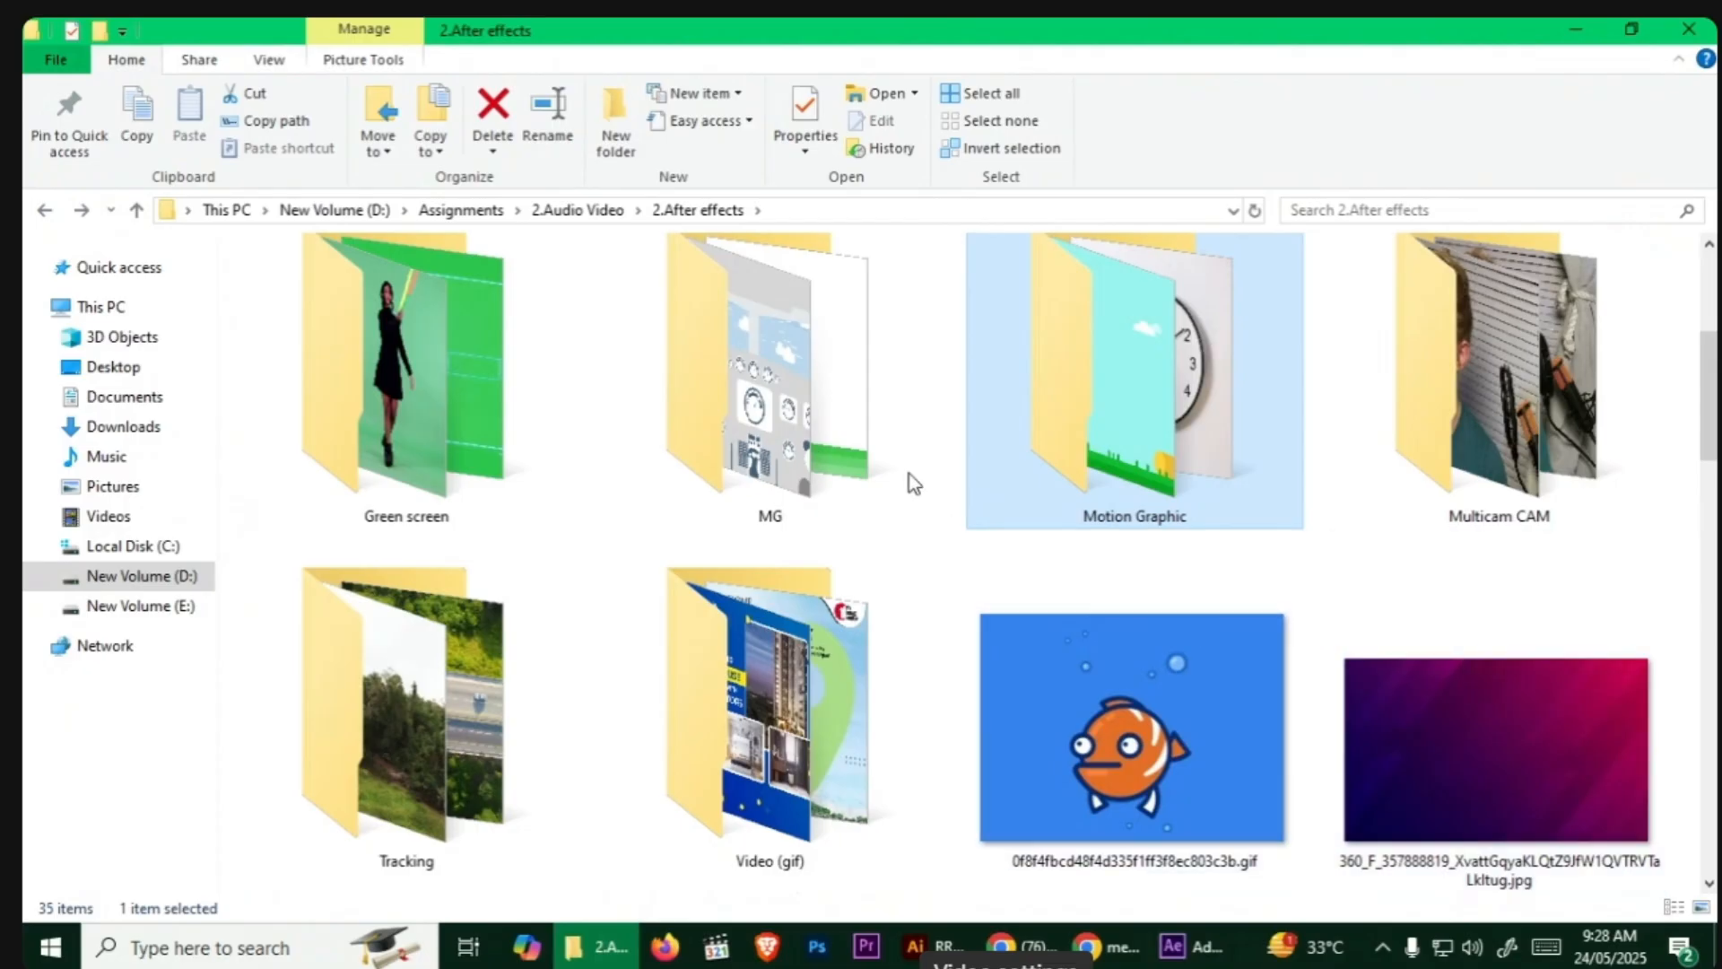
double_click(933, 506)
click(45, 210)
scroll(1112, 628, down, 6)
scroll(1110, 628, down, 2)
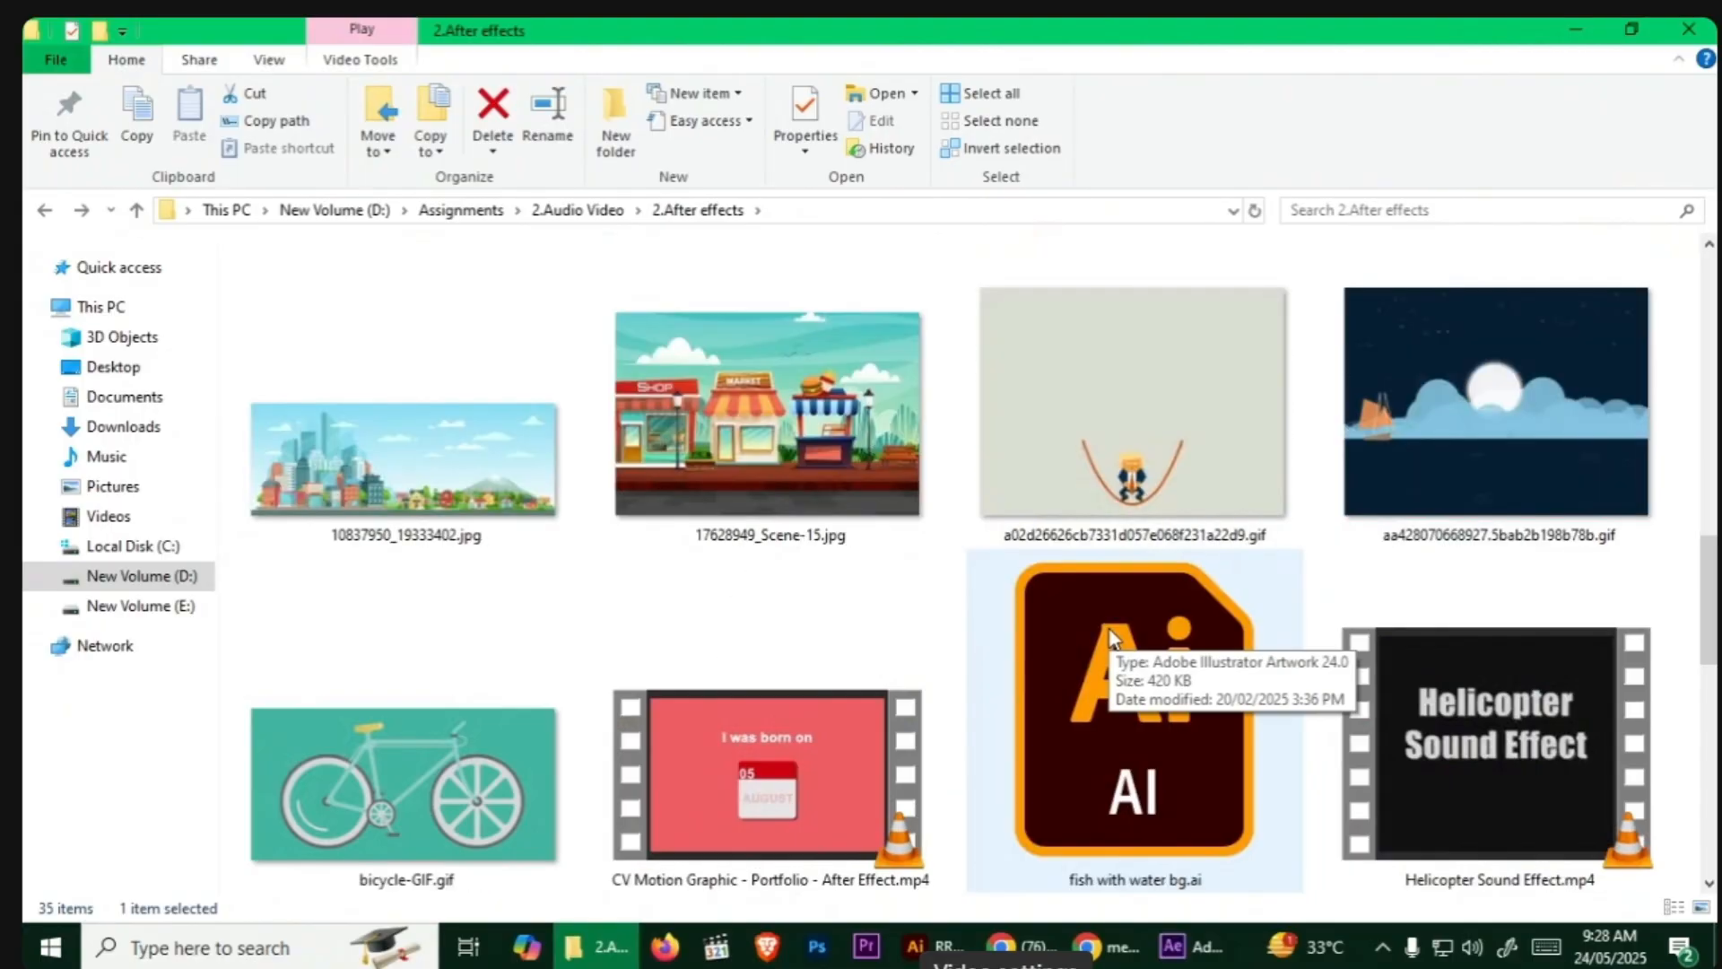
scroll(1110, 633, down, 6)
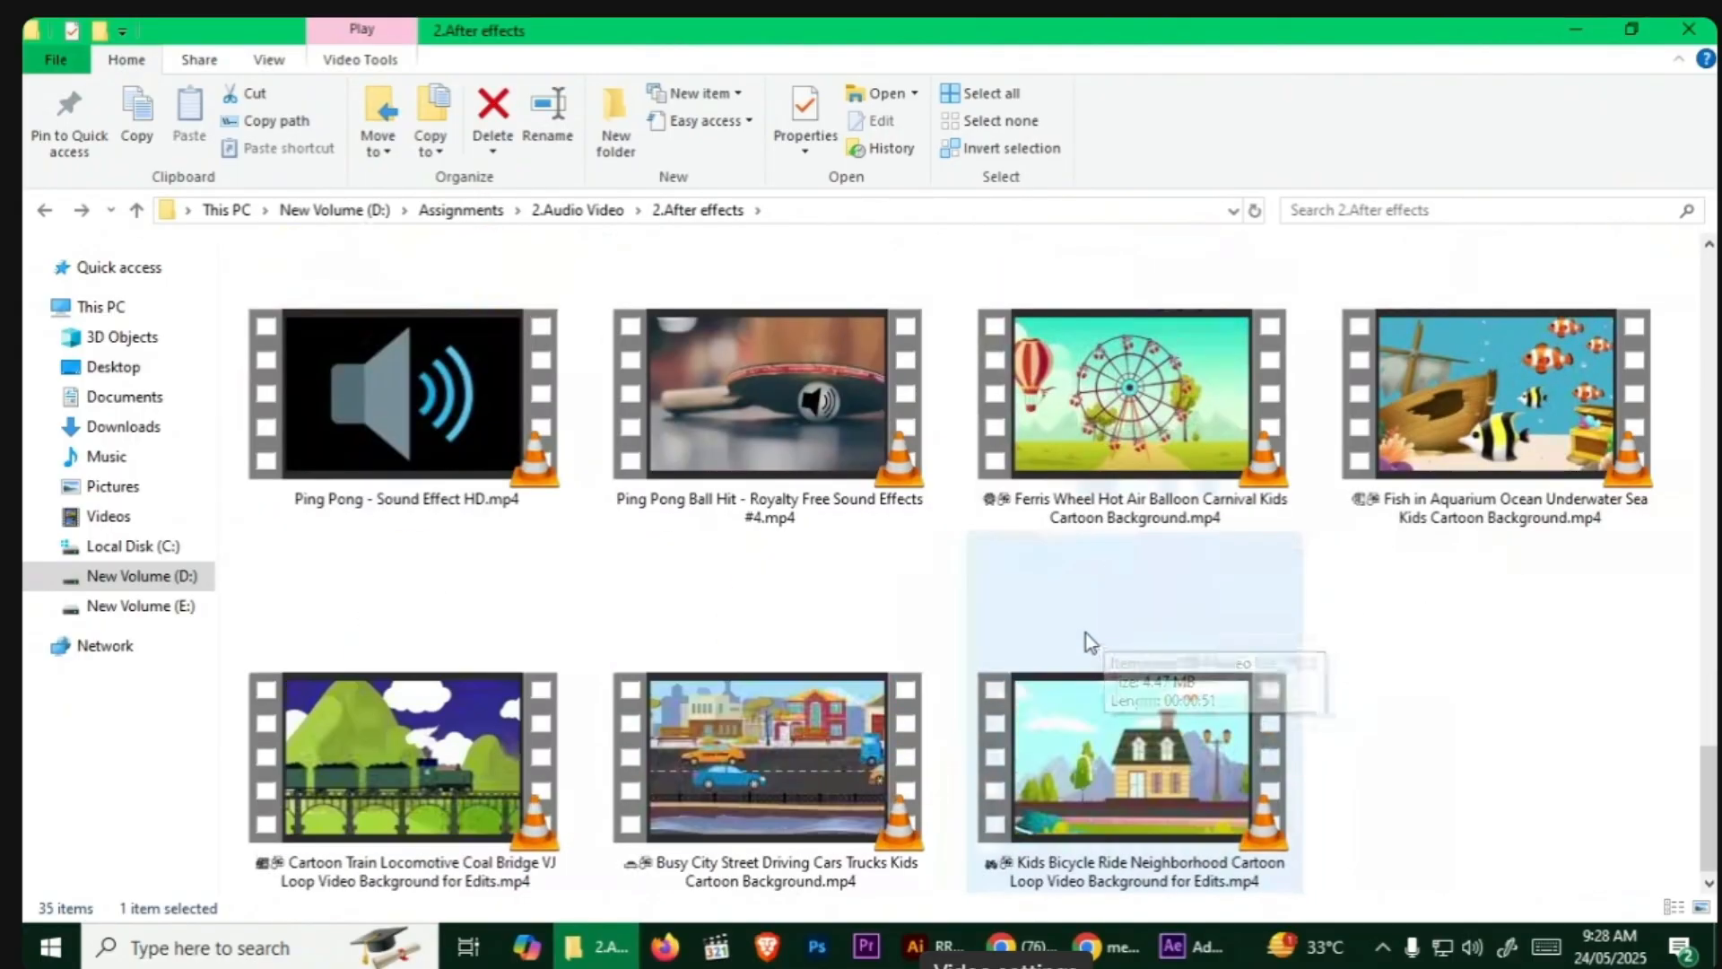
Step: Find ligh-fly-fight.gif in the assets subfolder of 2.After effects and view it in a maximized window
click(46, 212)
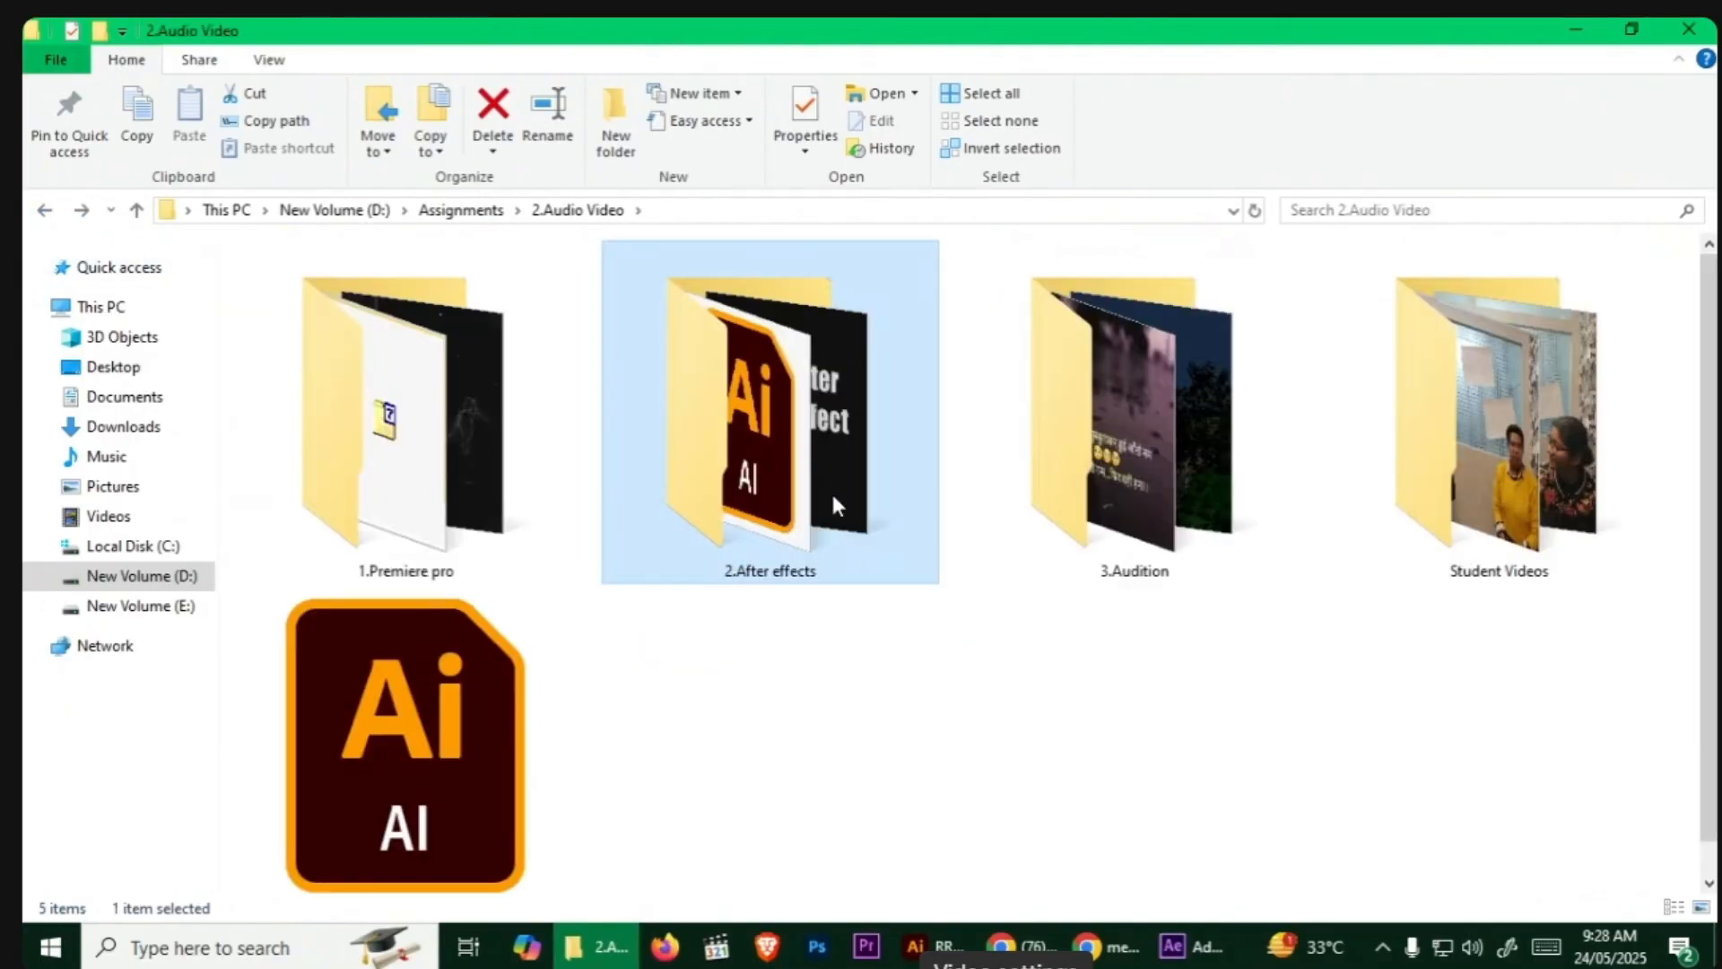
double_click(737, 432)
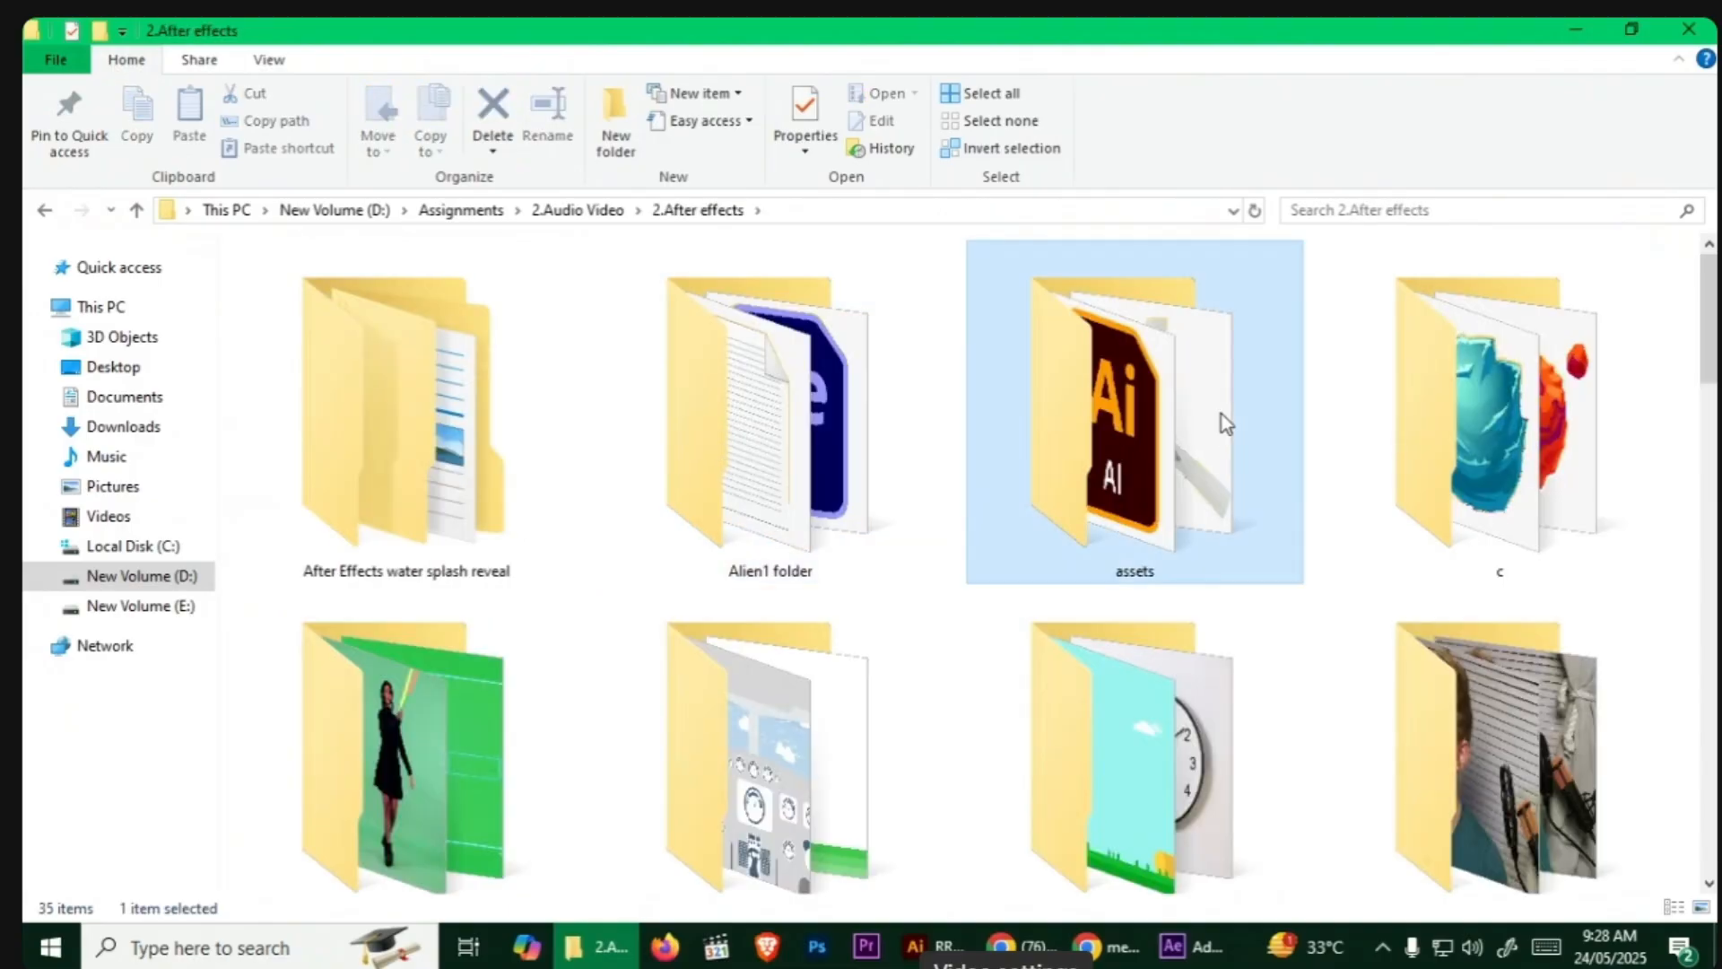
double_click(1220, 426)
scroll(1112, 520, down, 6)
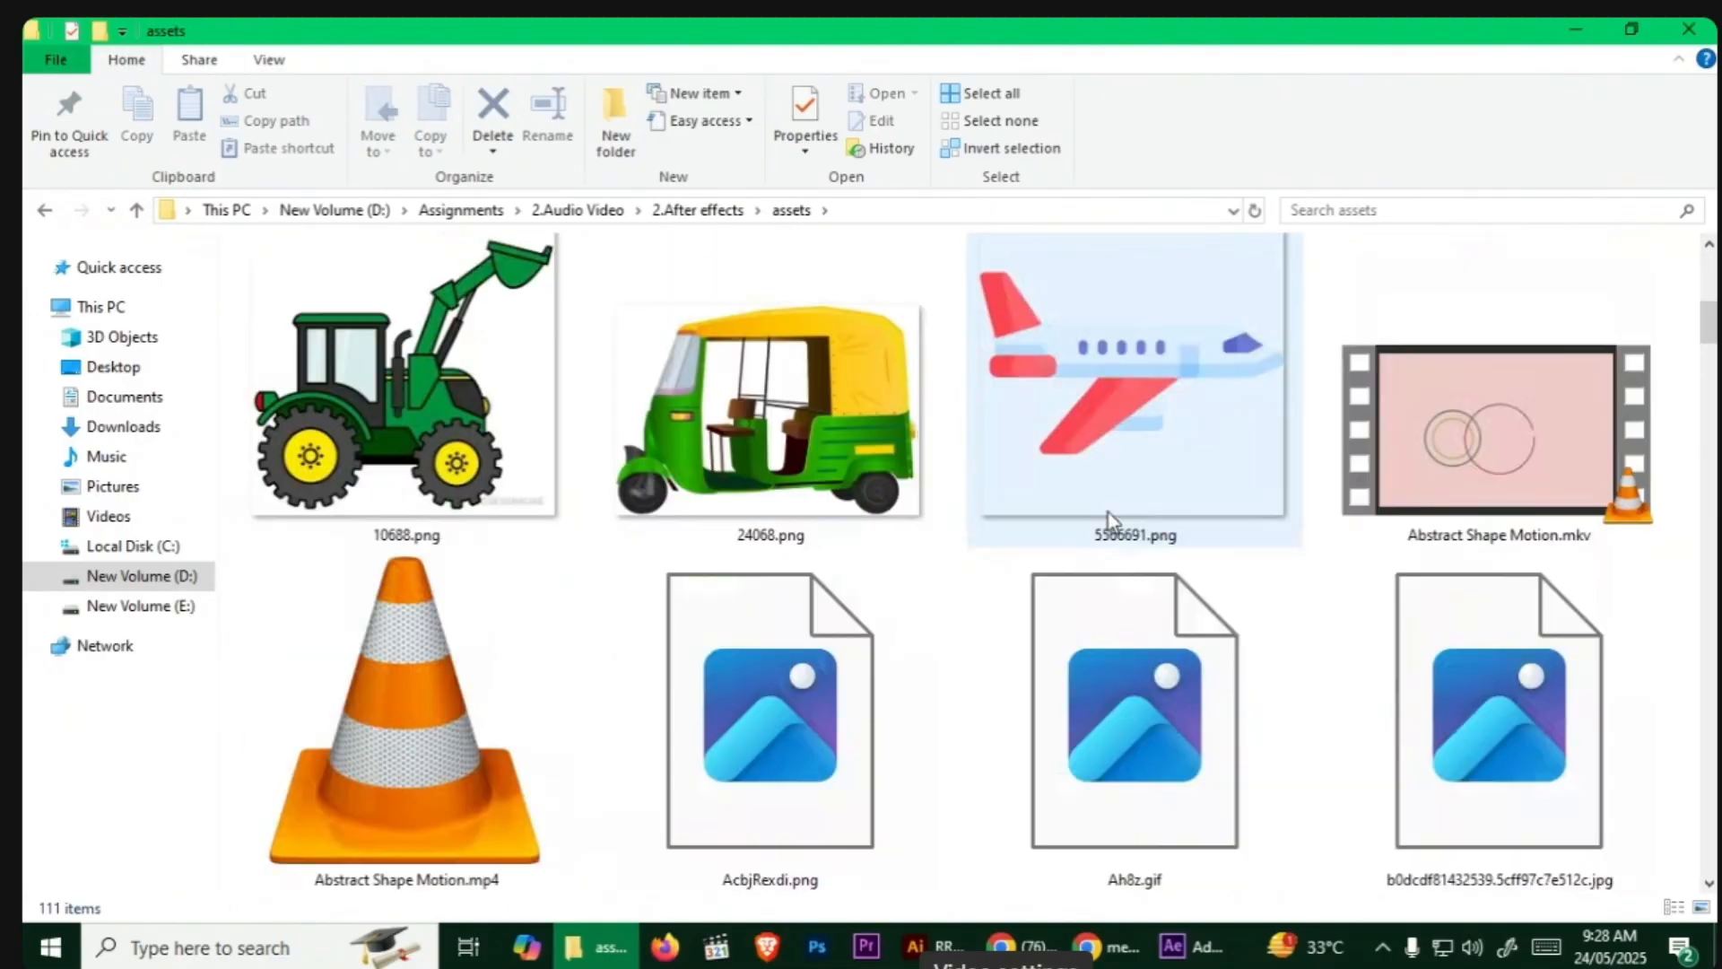
scroll(1110, 521, down, 10)
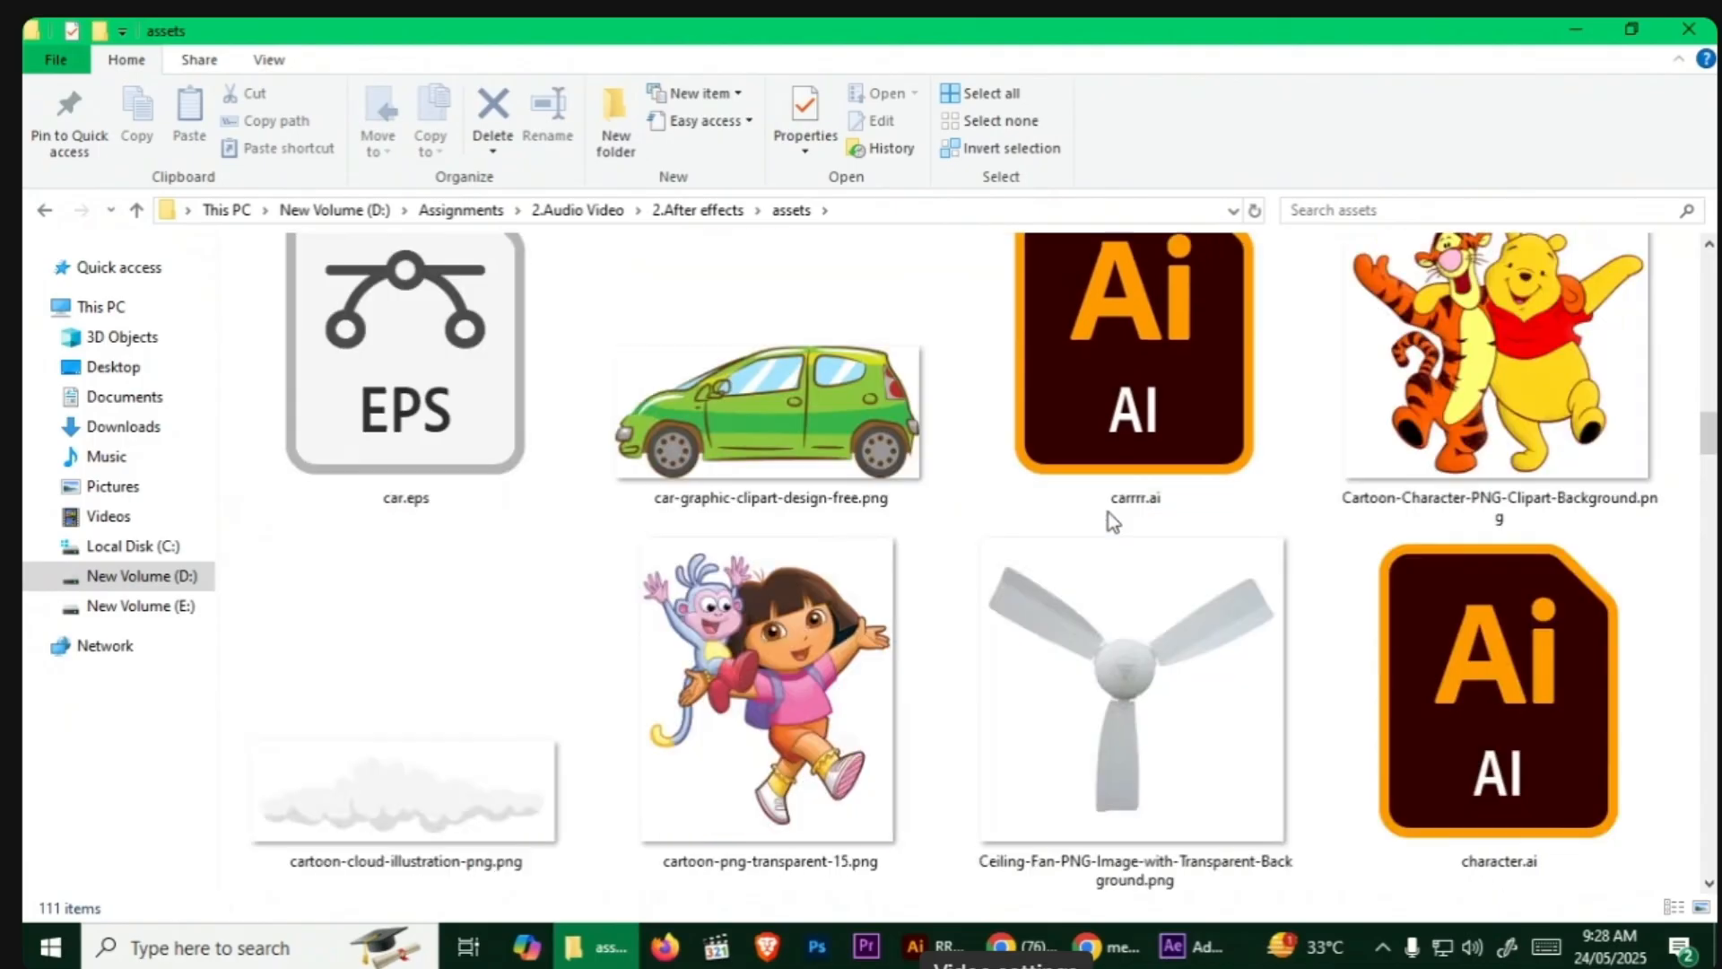
scroll(1111, 520, down, 8)
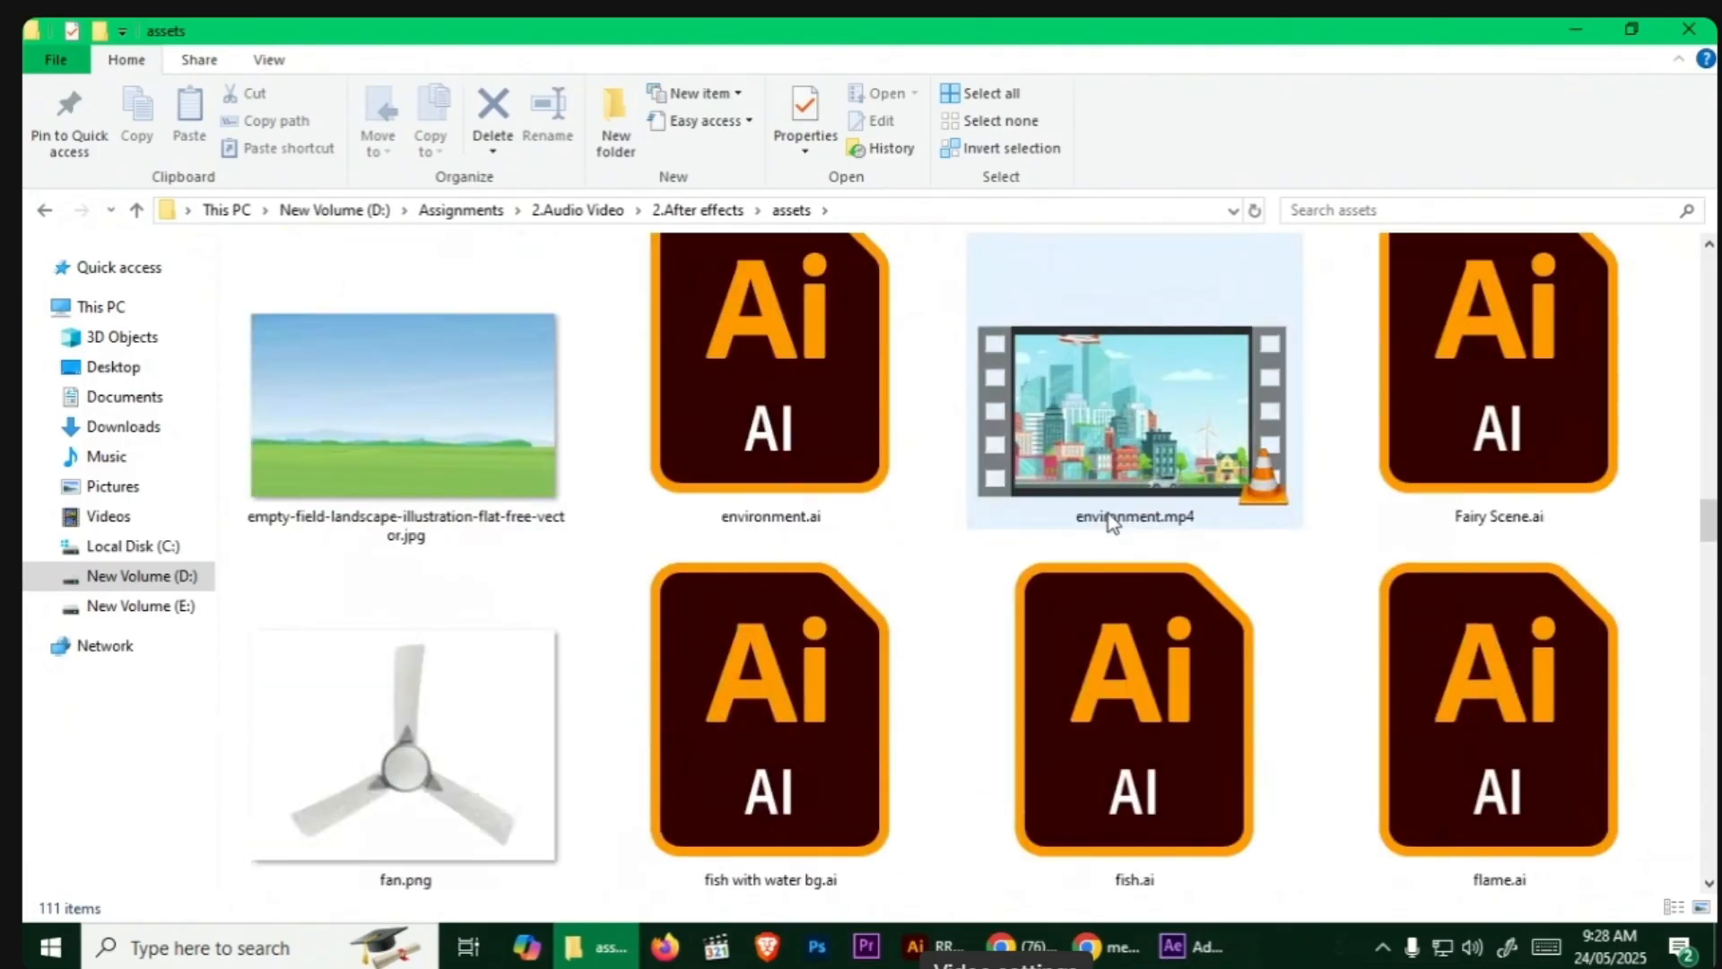
scroll(1112, 523, down, 8)
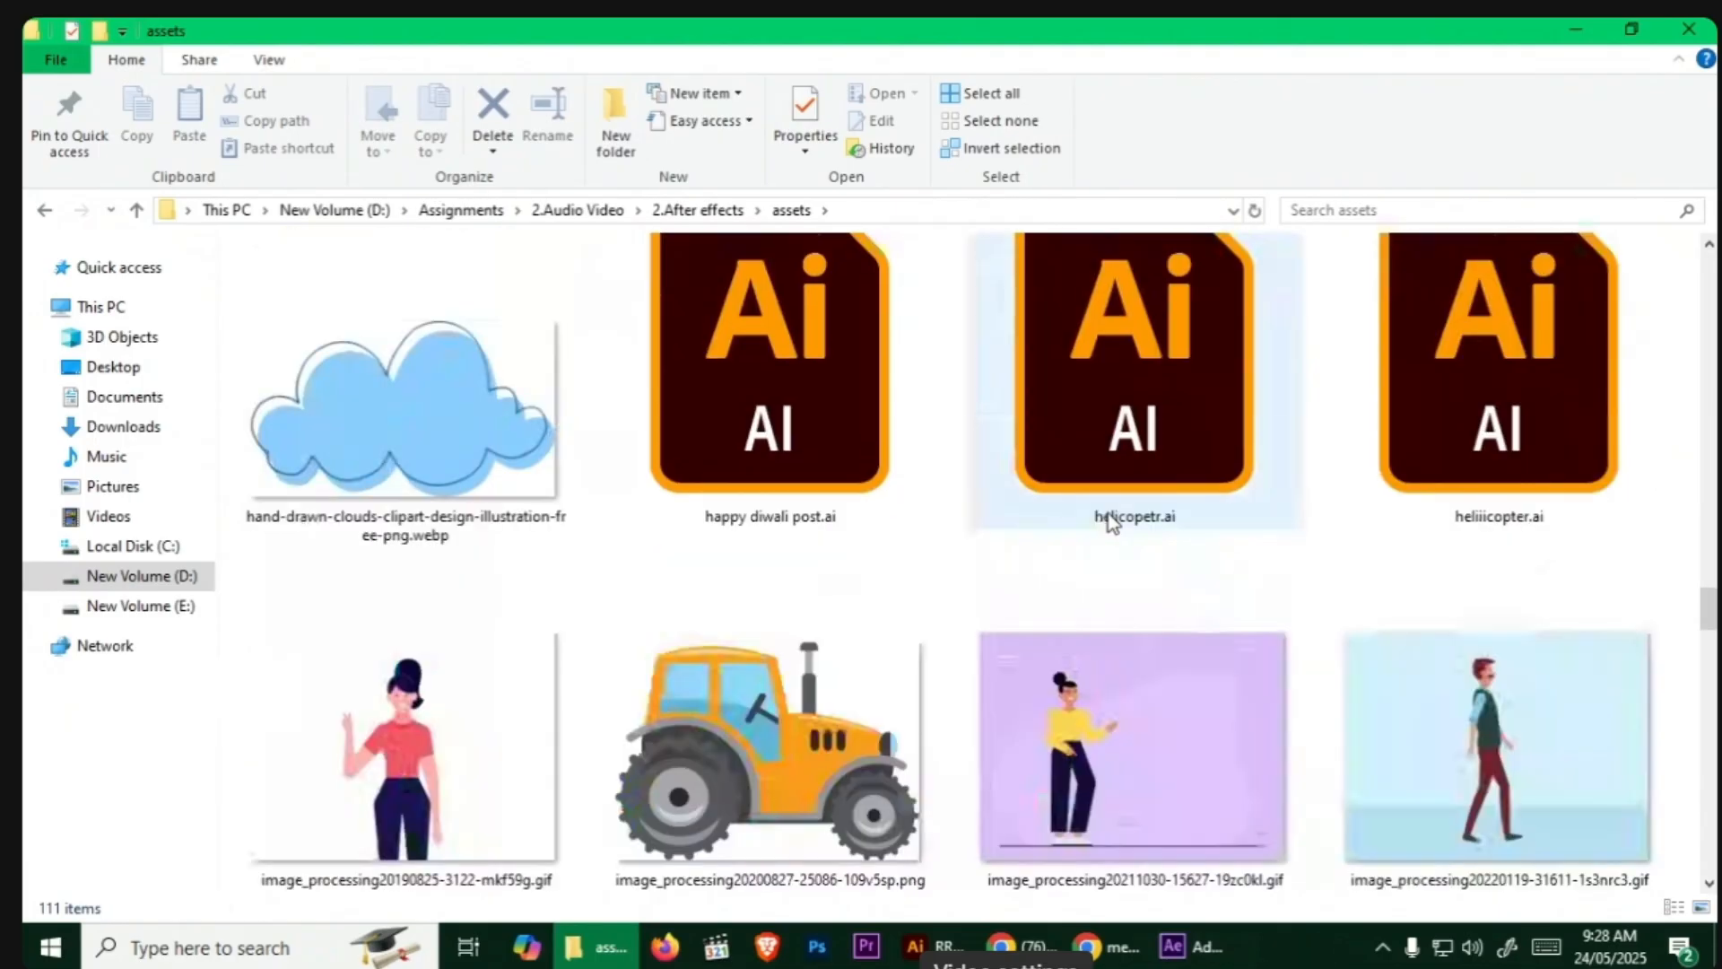
scroll(1111, 525, down, 4)
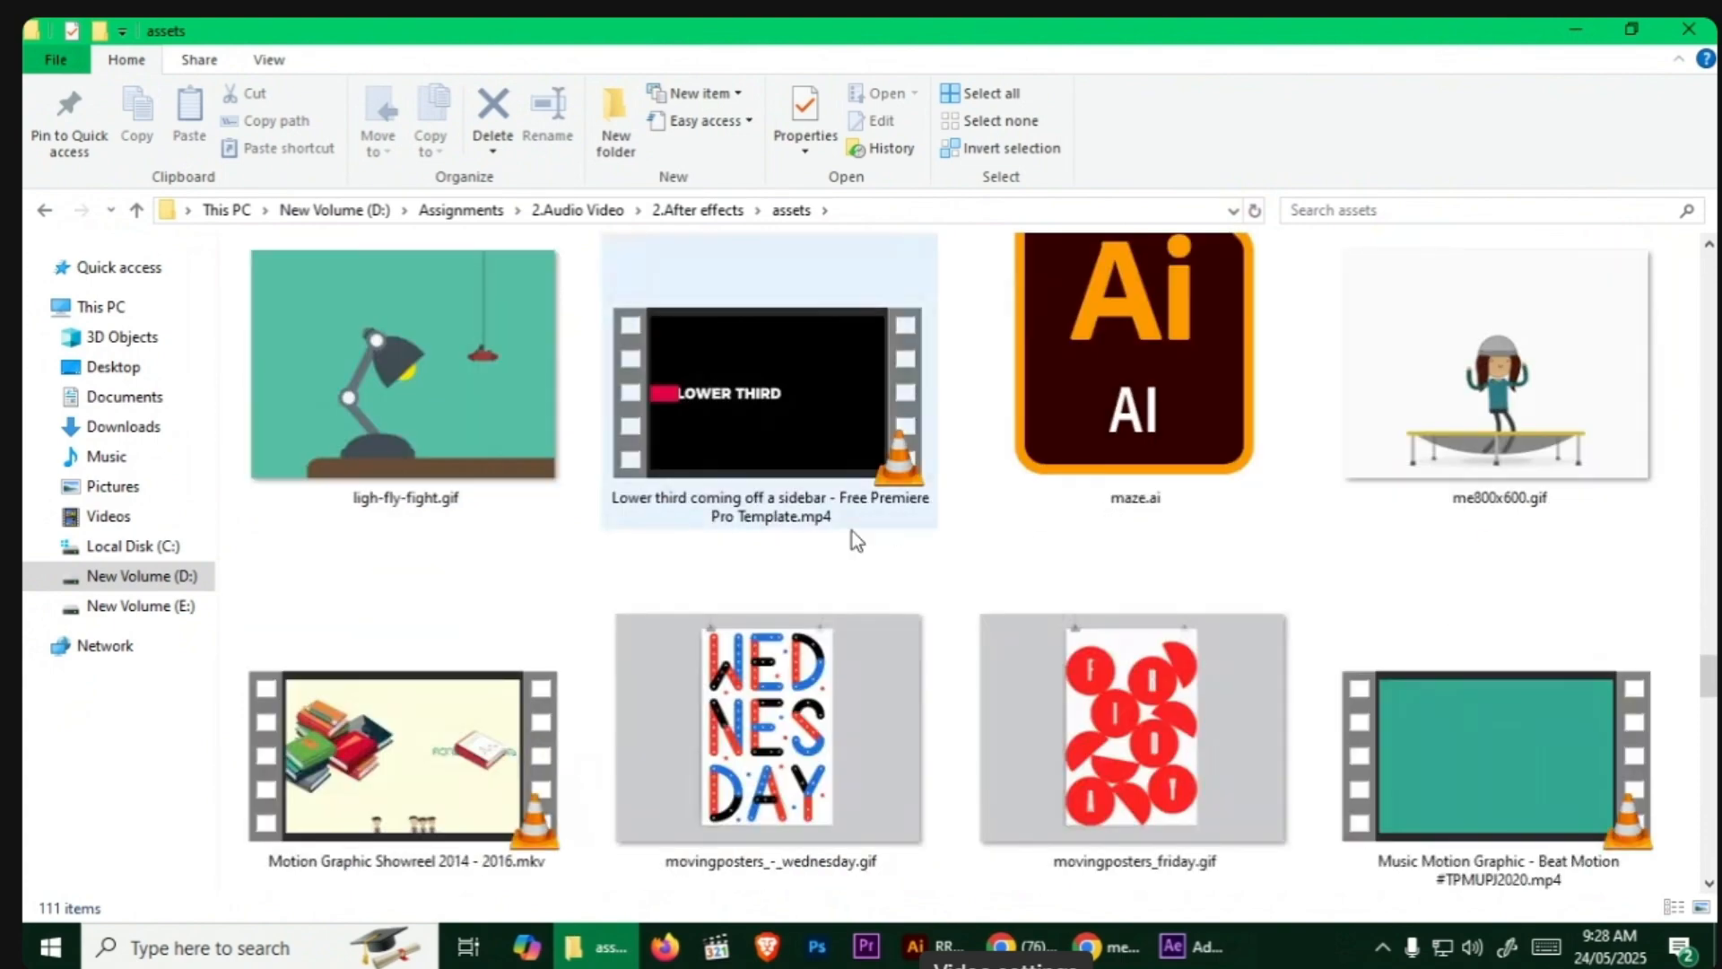
click(372, 395)
double_click(372, 394)
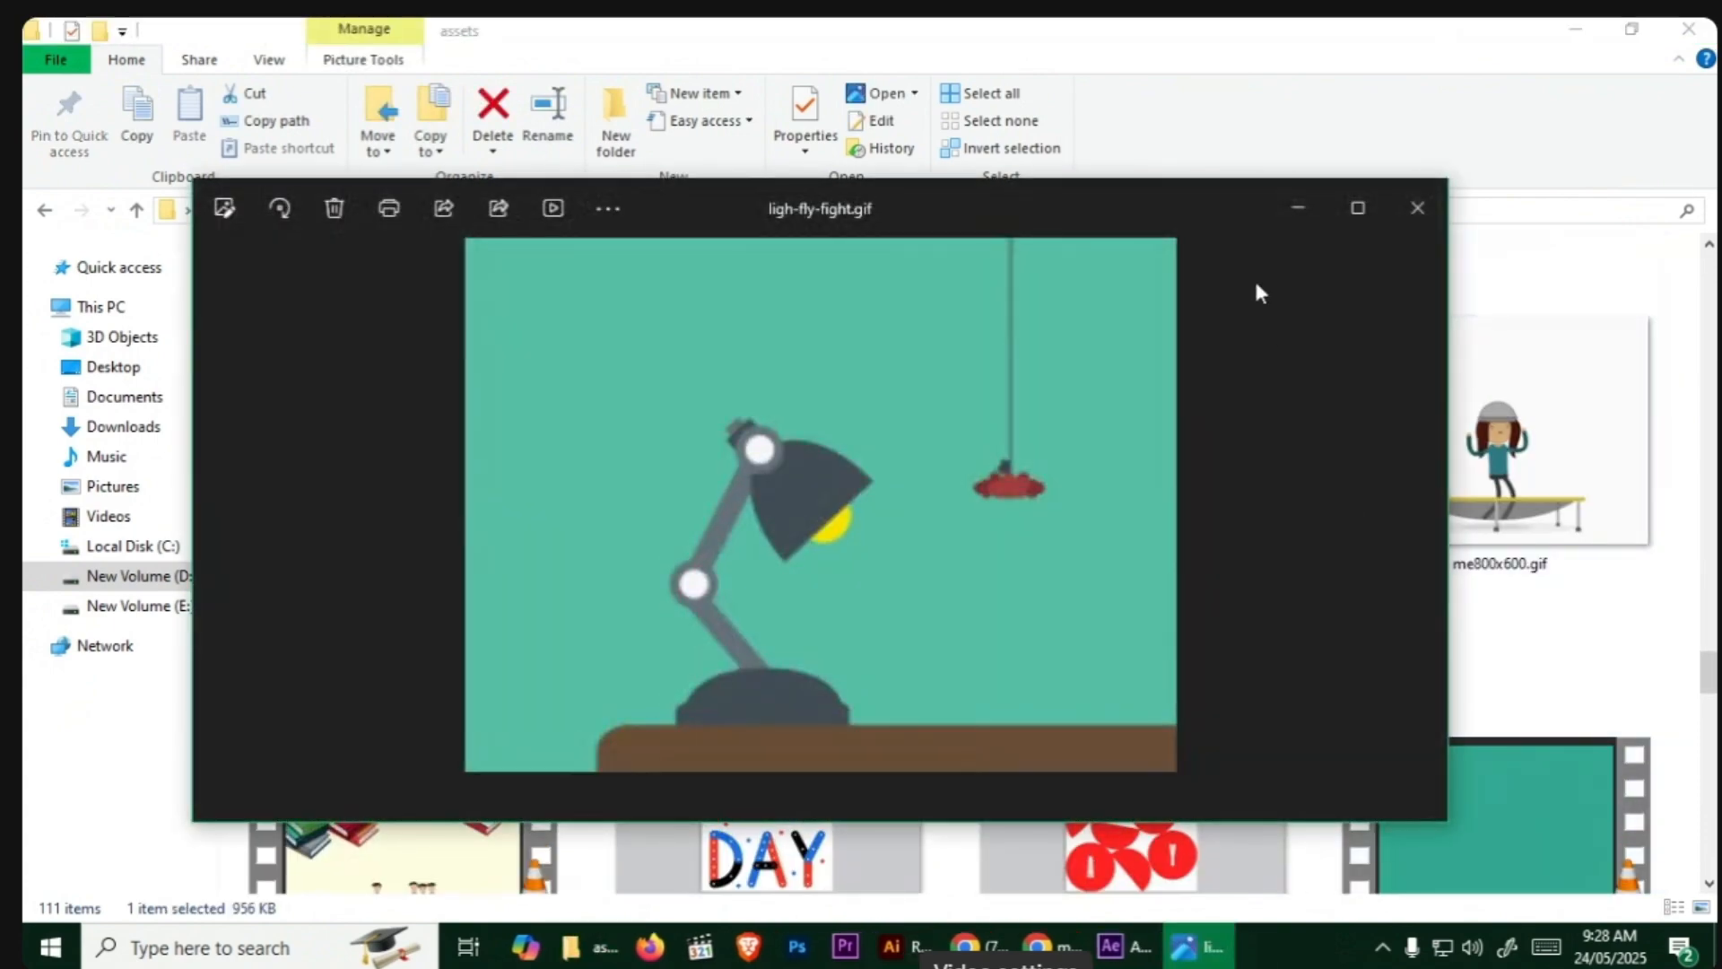
click(1357, 210)
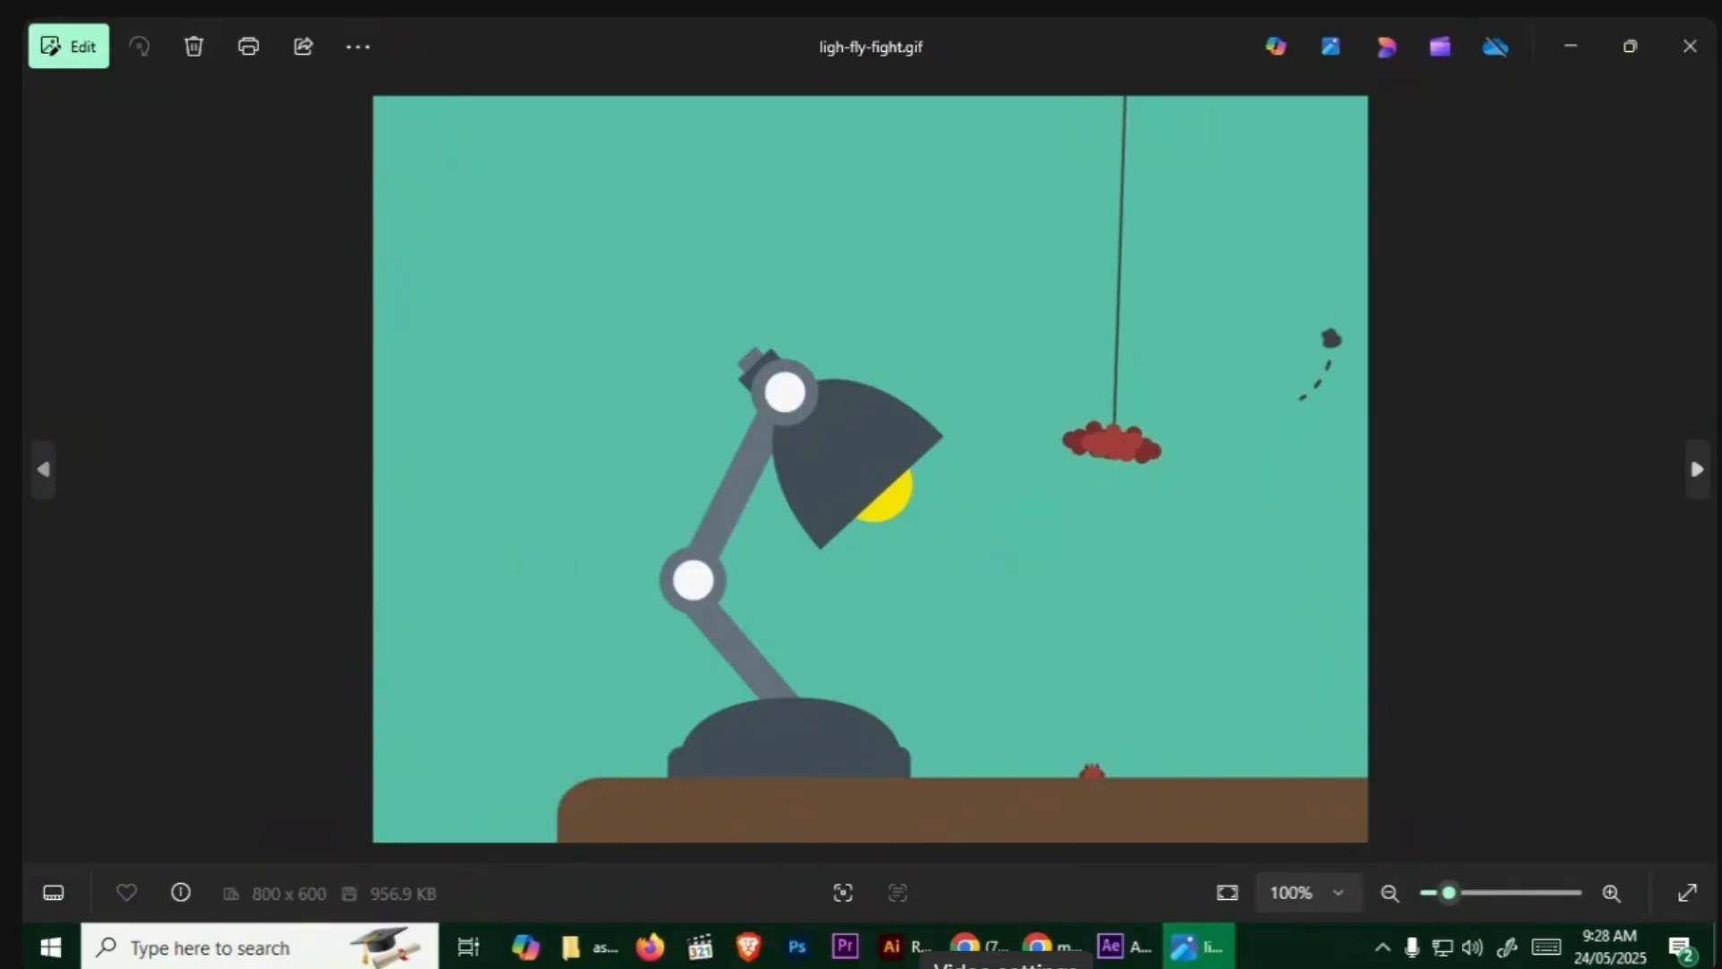